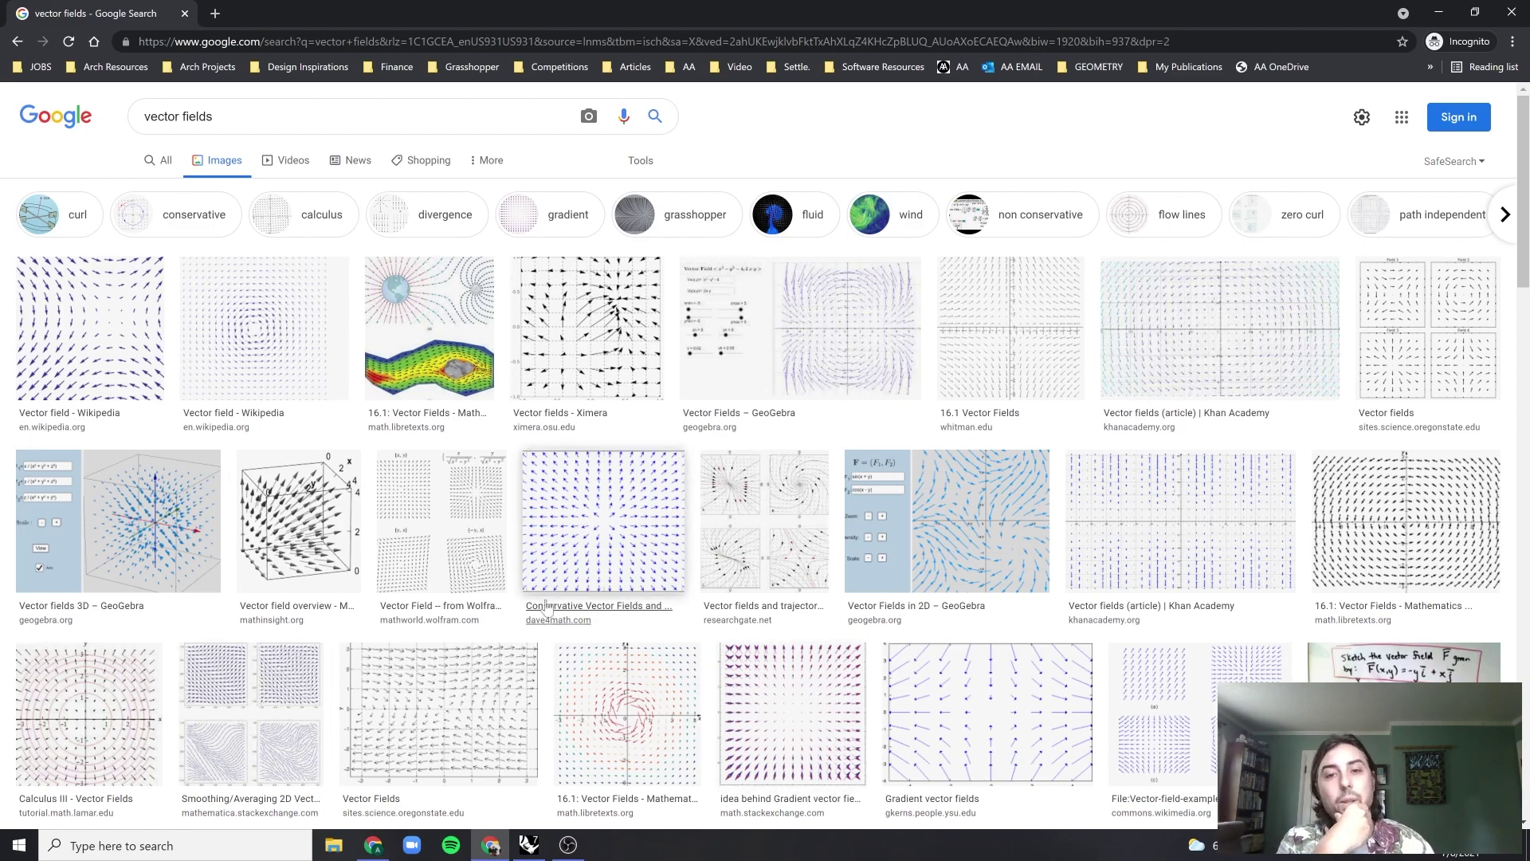
{"action": "scroll", "coordinate": [538, 621], "scroll_direction": "down", "scroll_amount": 6}
{"action": "scroll", "coordinate": [542, 609], "scroll_direction": "up", "scroll_amount": 5}
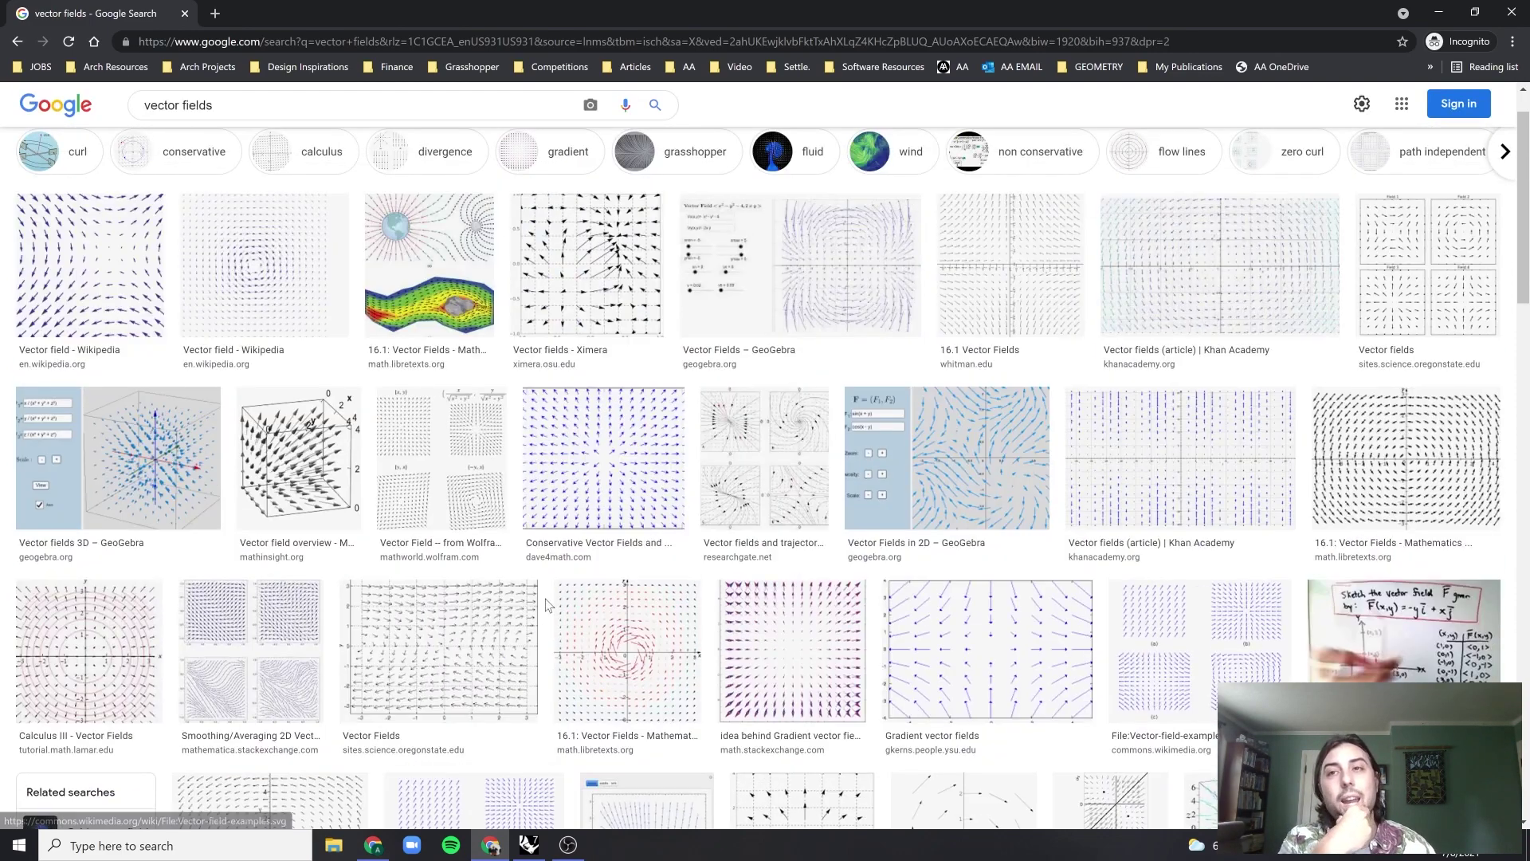
{"action": "scroll", "coordinate": [590, 582], "scroll_direction": "up", "scroll_amount": 1}
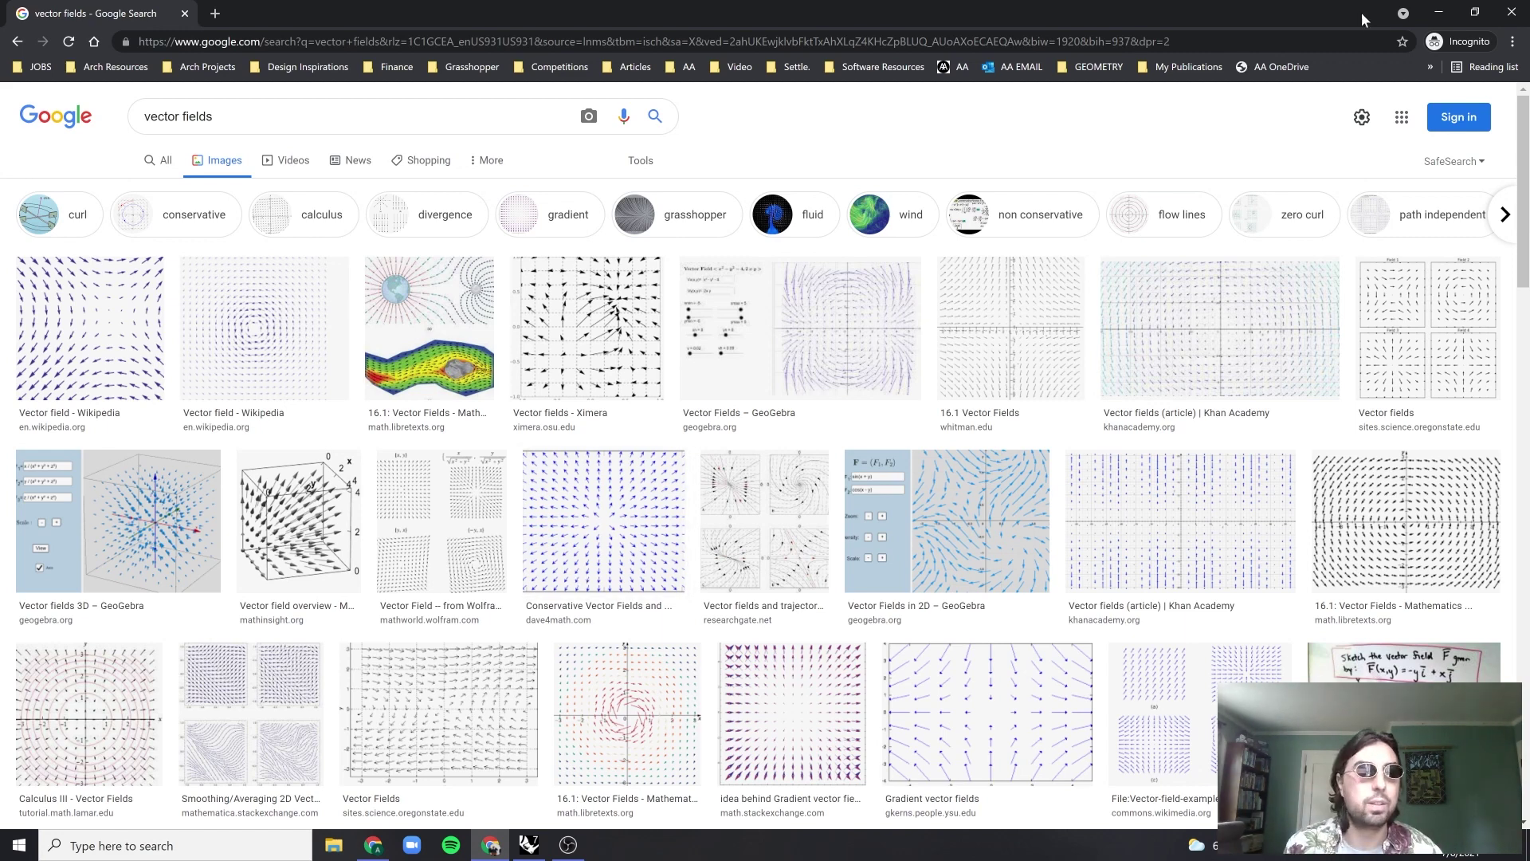
Step: Switch from the browser to Rhino with Grasshopper, and widen the Grasshopper window to cover more of the Rhino viewport
{"action": "left_click", "coordinate": [1438, 12]}
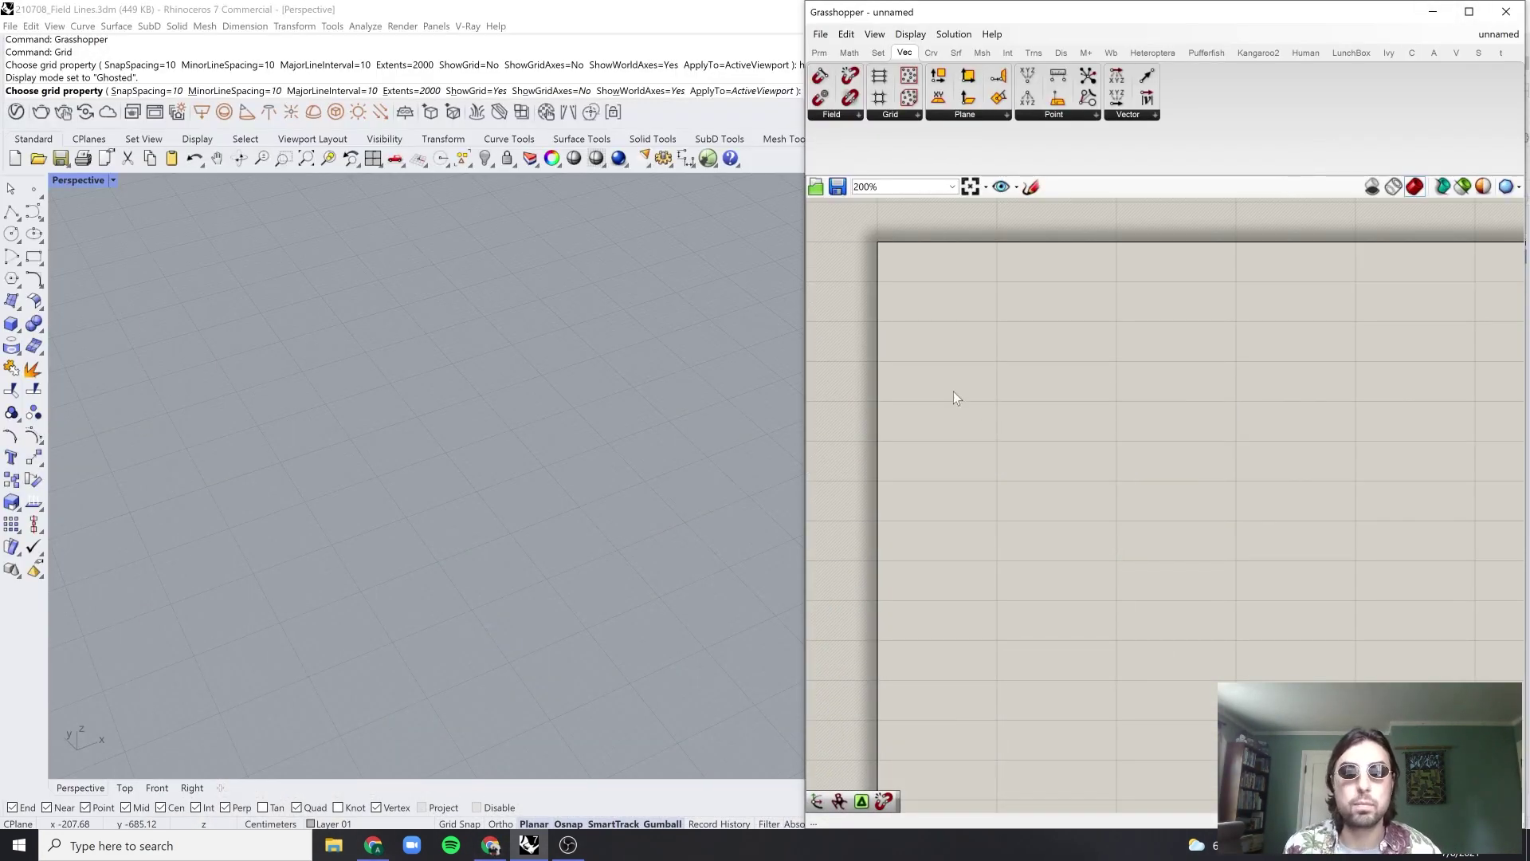
{"action": "left_click_drag", "start_coordinate": [805, 287], "coordinate": [565, 327]}
{"action": "scroll", "coordinate": [406, 324], "scroll_direction": "down", "scroll_amount": 3}
{"action": "right_click_drag", "start_coordinate": [419, 360], "coordinate": [415, 343]}
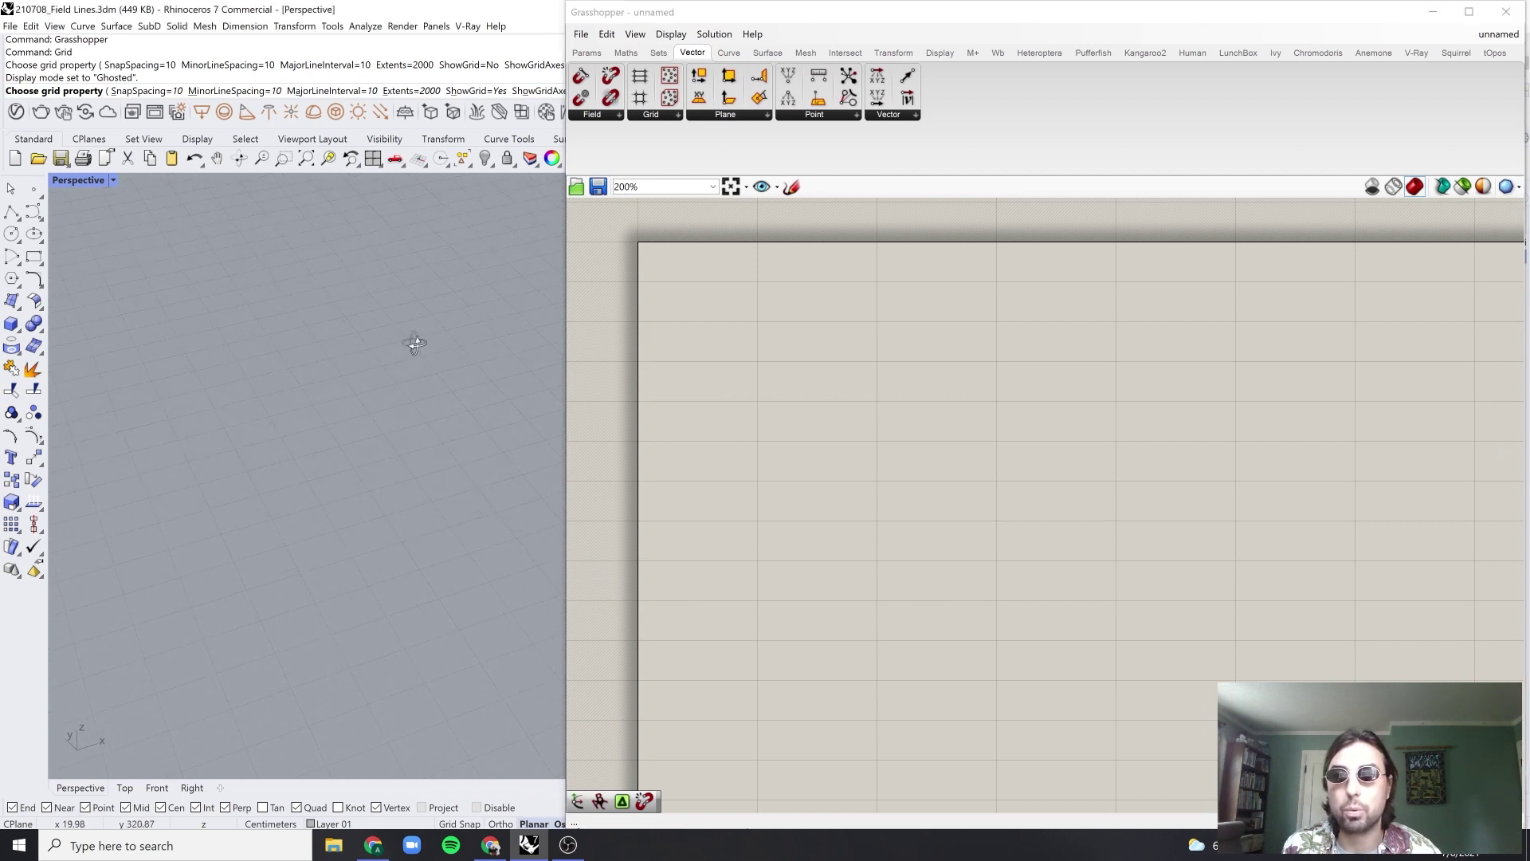
{"action": "mouse_move", "coordinate": [775, 356]}
{"action": "right_mouse_down"}
{"action": "mouse_move", "coordinate": [796, 390]}
{"action": "mouse_move", "coordinate": [779, 336]}
{"action": "right_mouse_up"}
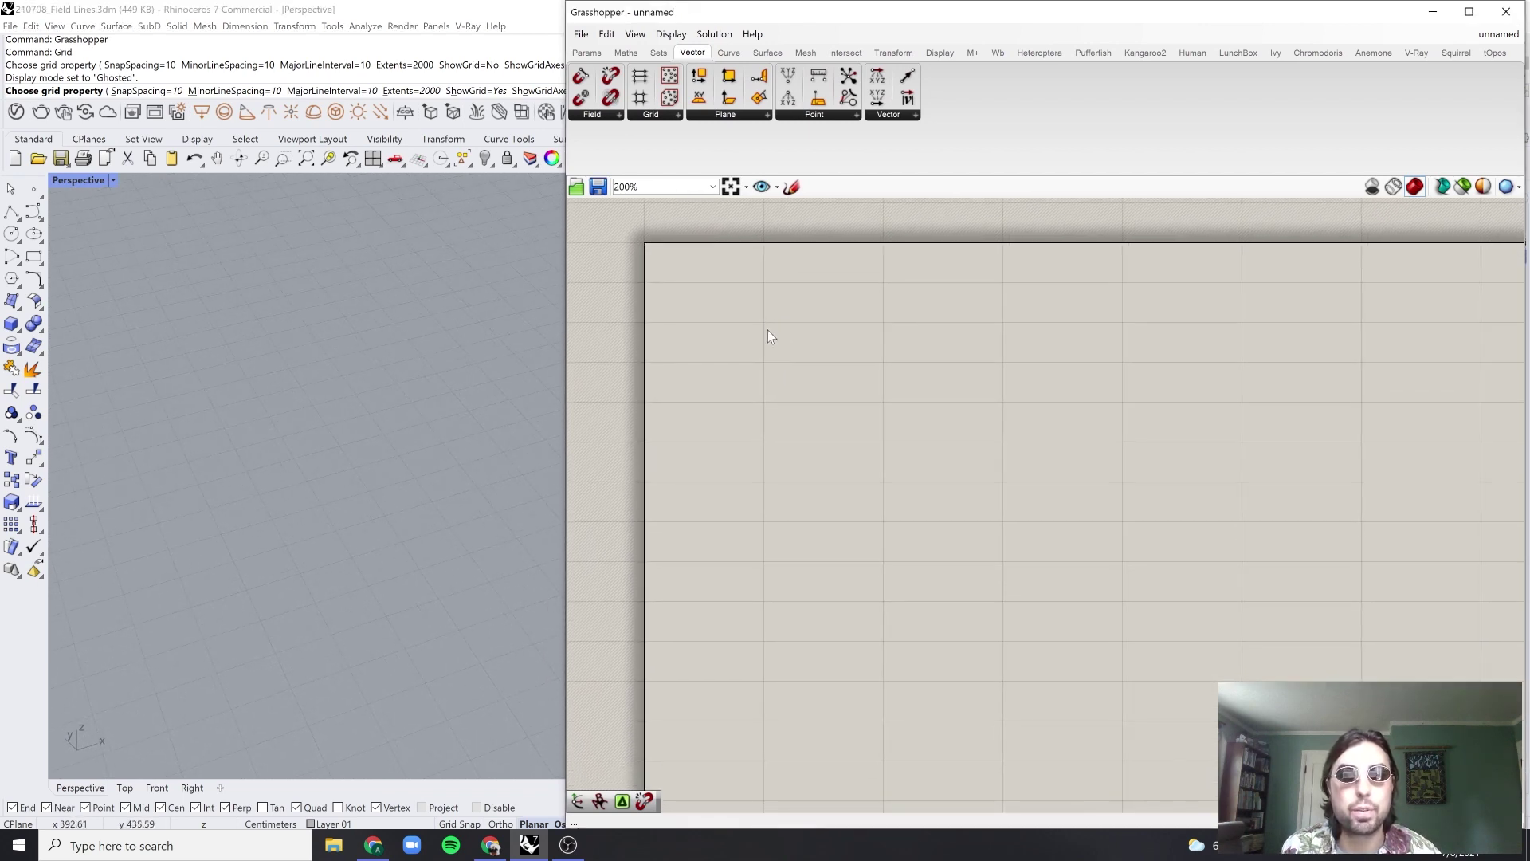
Step: Place Line Charge, Point Charge and Spin Force field components one below another on the Grasshopper canvas
{"action": "left_click", "coordinate": [586, 55]}
{"action": "left_click", "coordinate": [691, 52]}
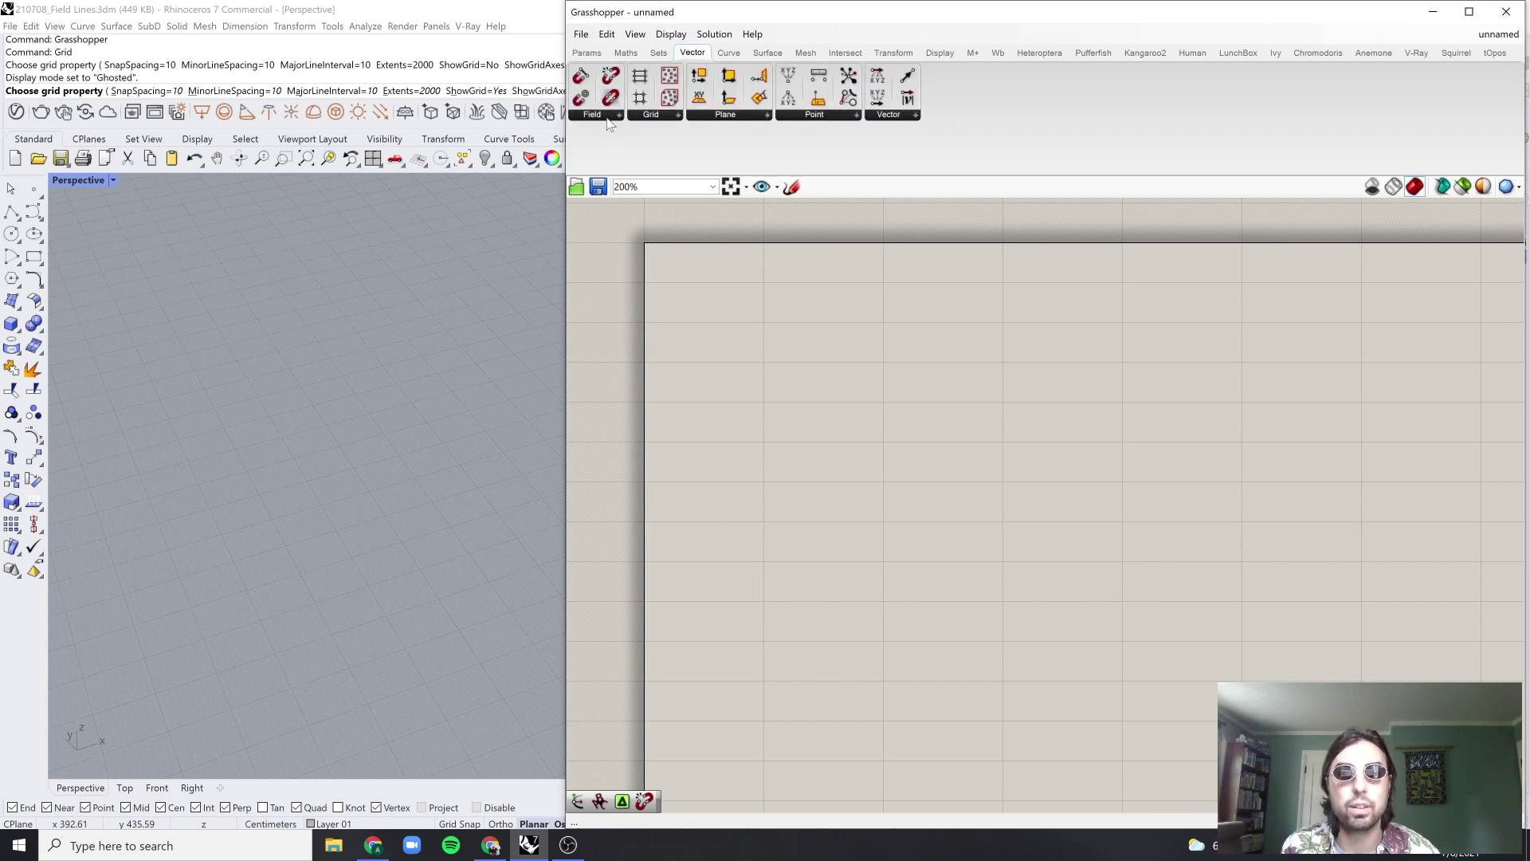
{"action": "left_click", "coordinate": [615, 114]}
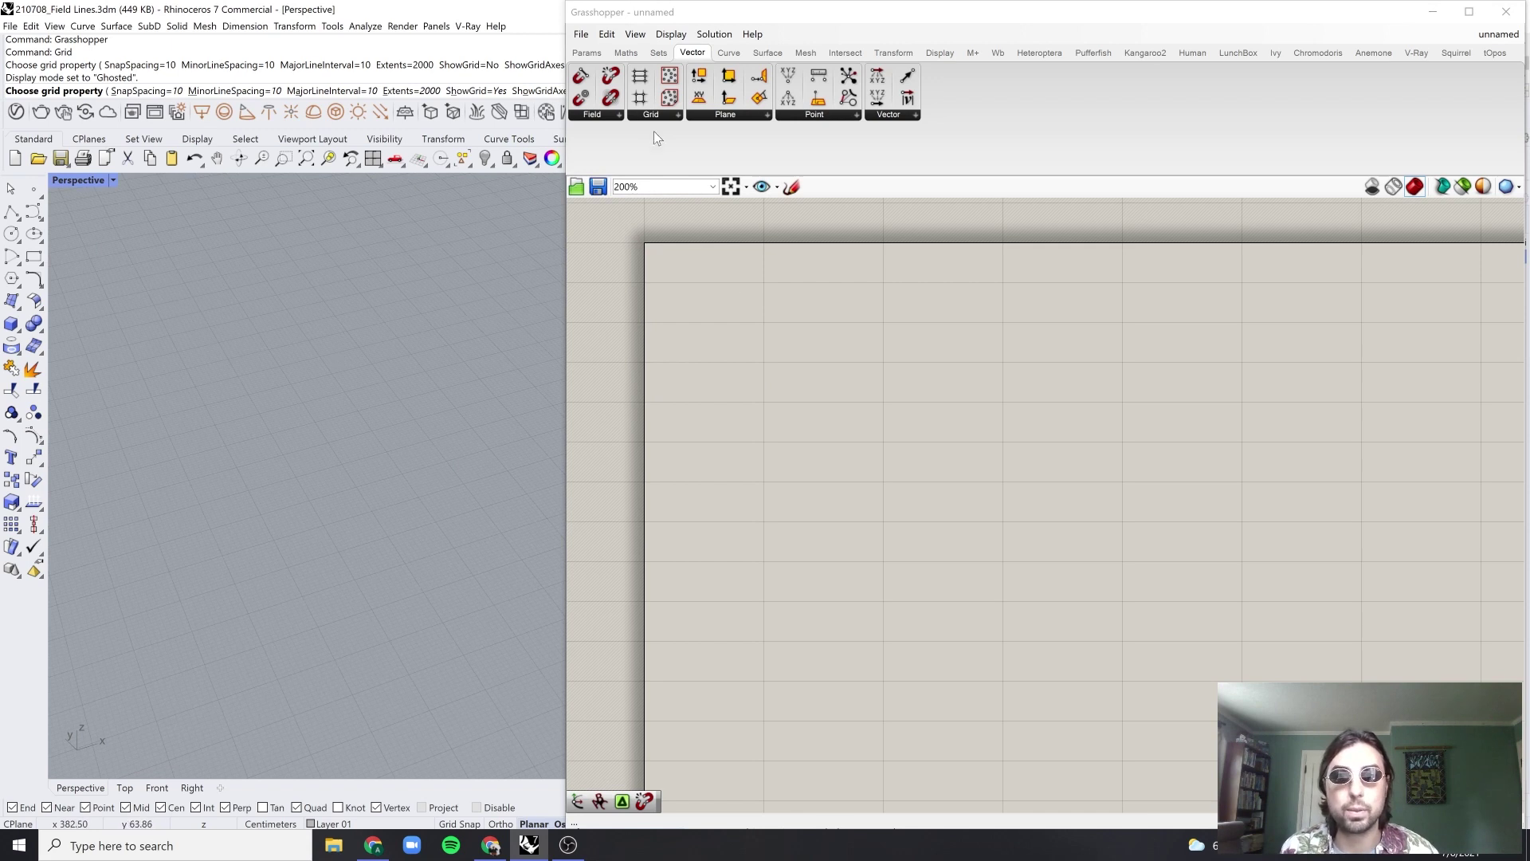
{"action": "left_click", "coordinate": [608, 114]}
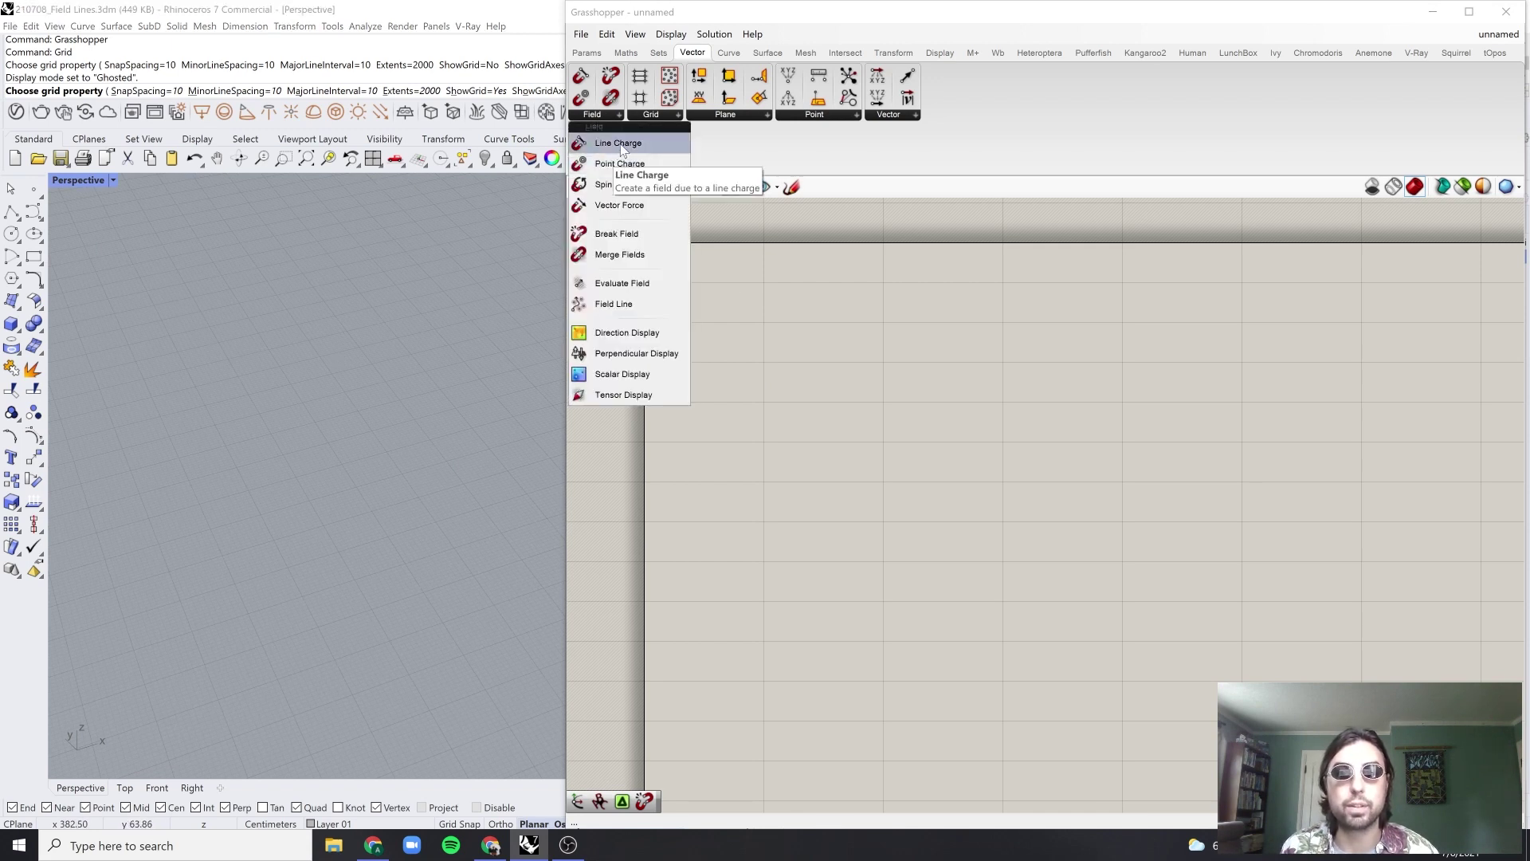
{"action": "left_click_drag", "start_coordinate": [622, 150], "coordinate": [675, 295]}
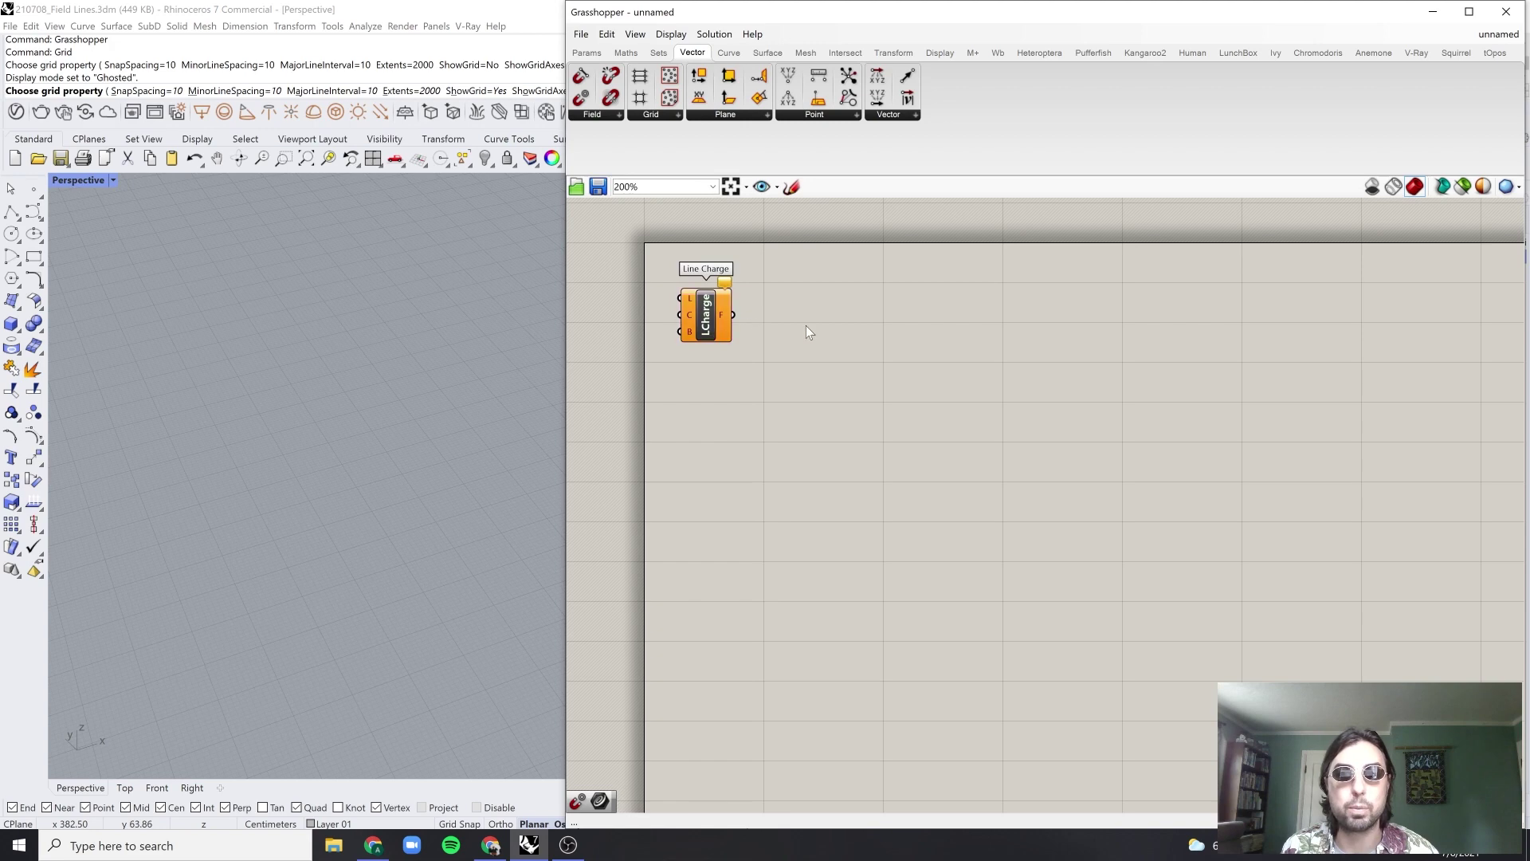
{"action": "left_click", "coordinate": [594, 114]}
{"action": "left_click_drag", "start_coordinate": [614, 160], "coordinate": [675, 401]}
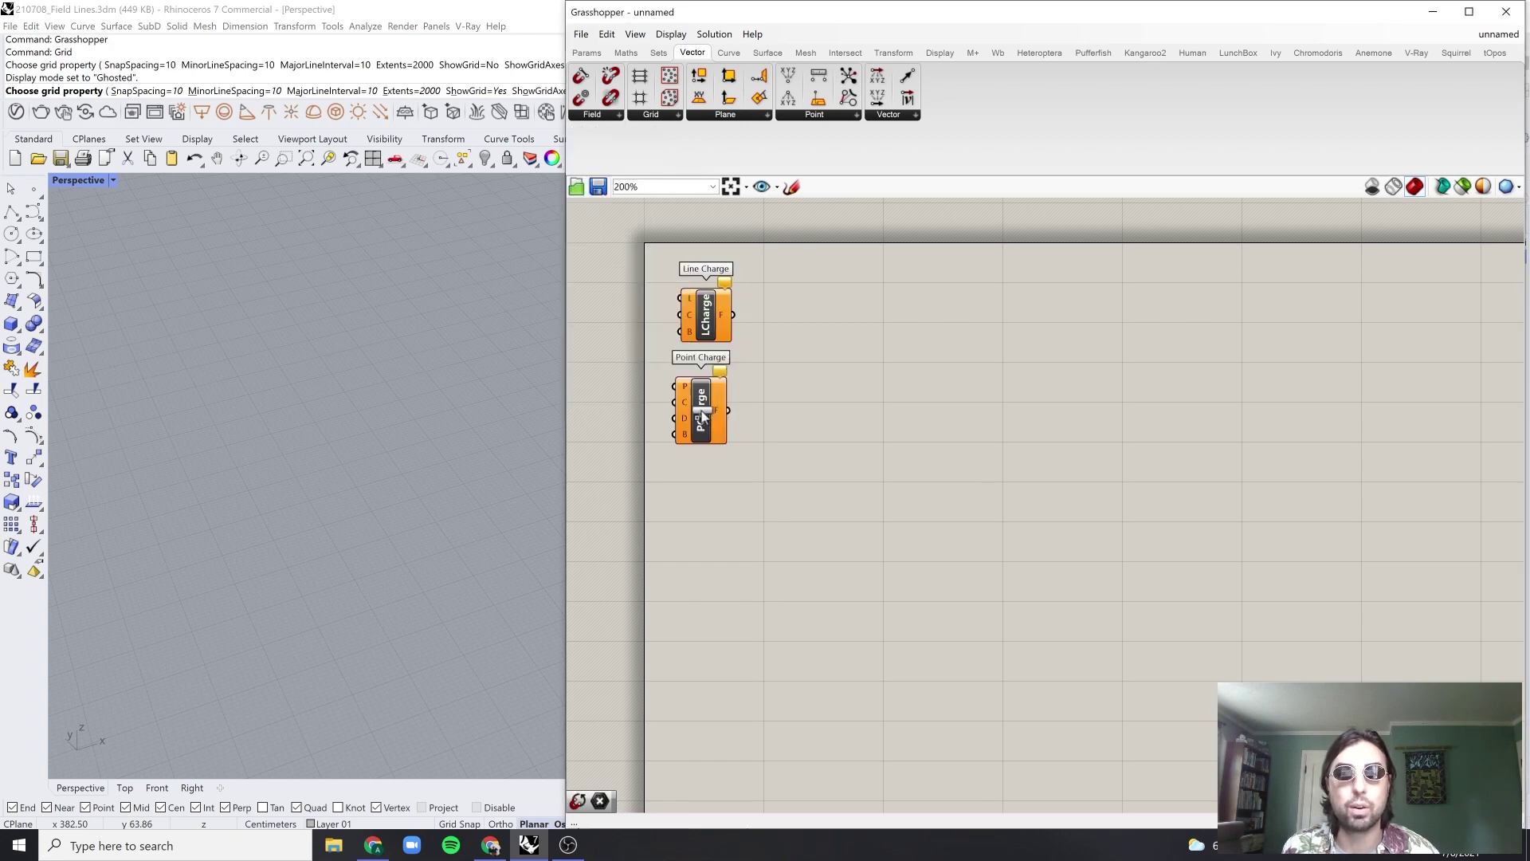
{"action": "left_click", "coordinate": [595, 116]}
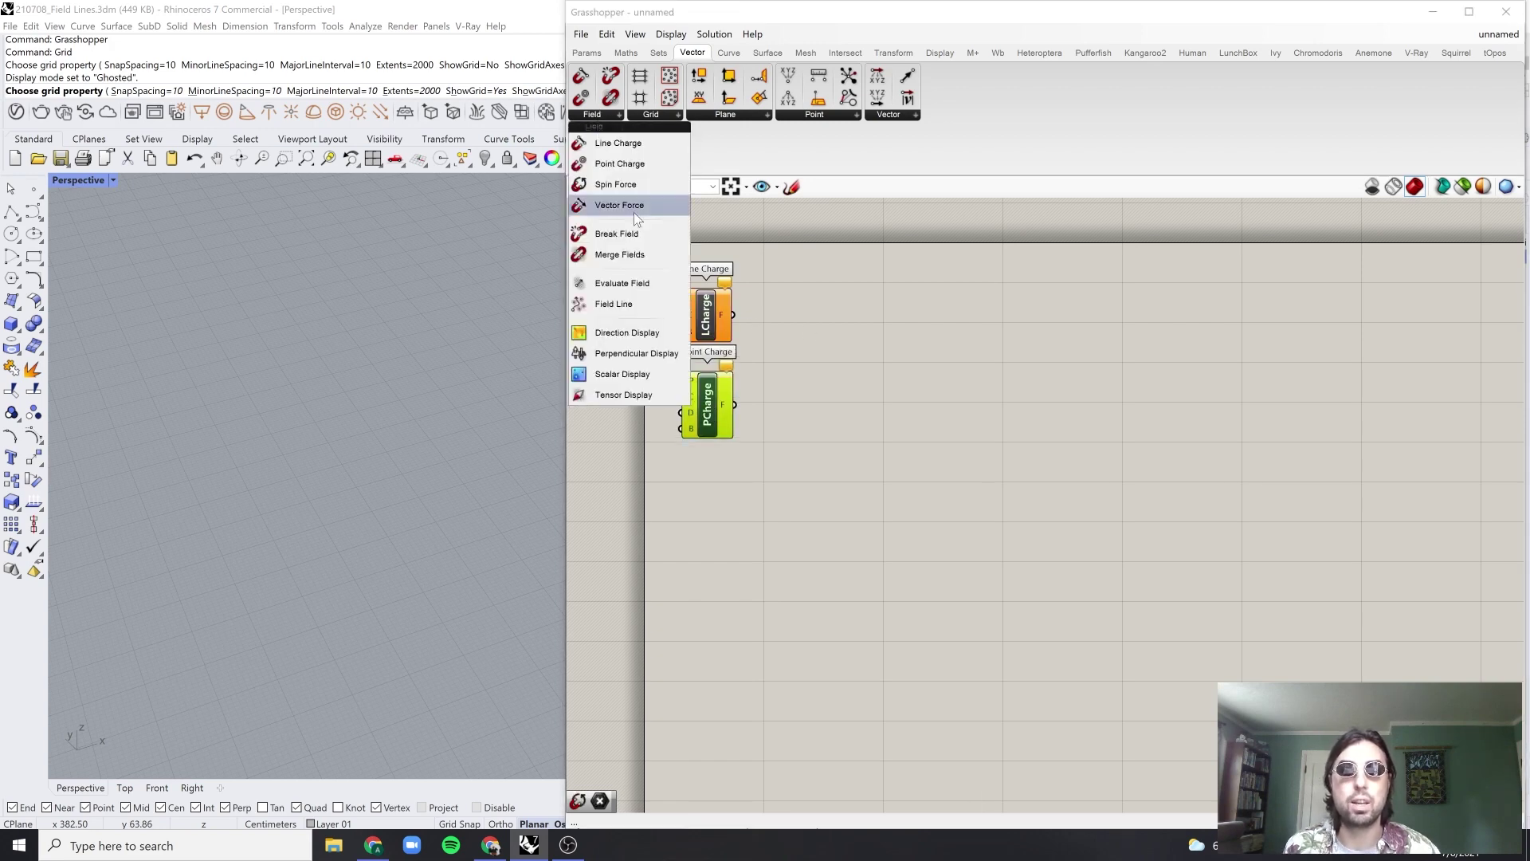
{"action": "left_click_drag", "start_coordinate": [649, 180], "coordinate": [706, 503]}
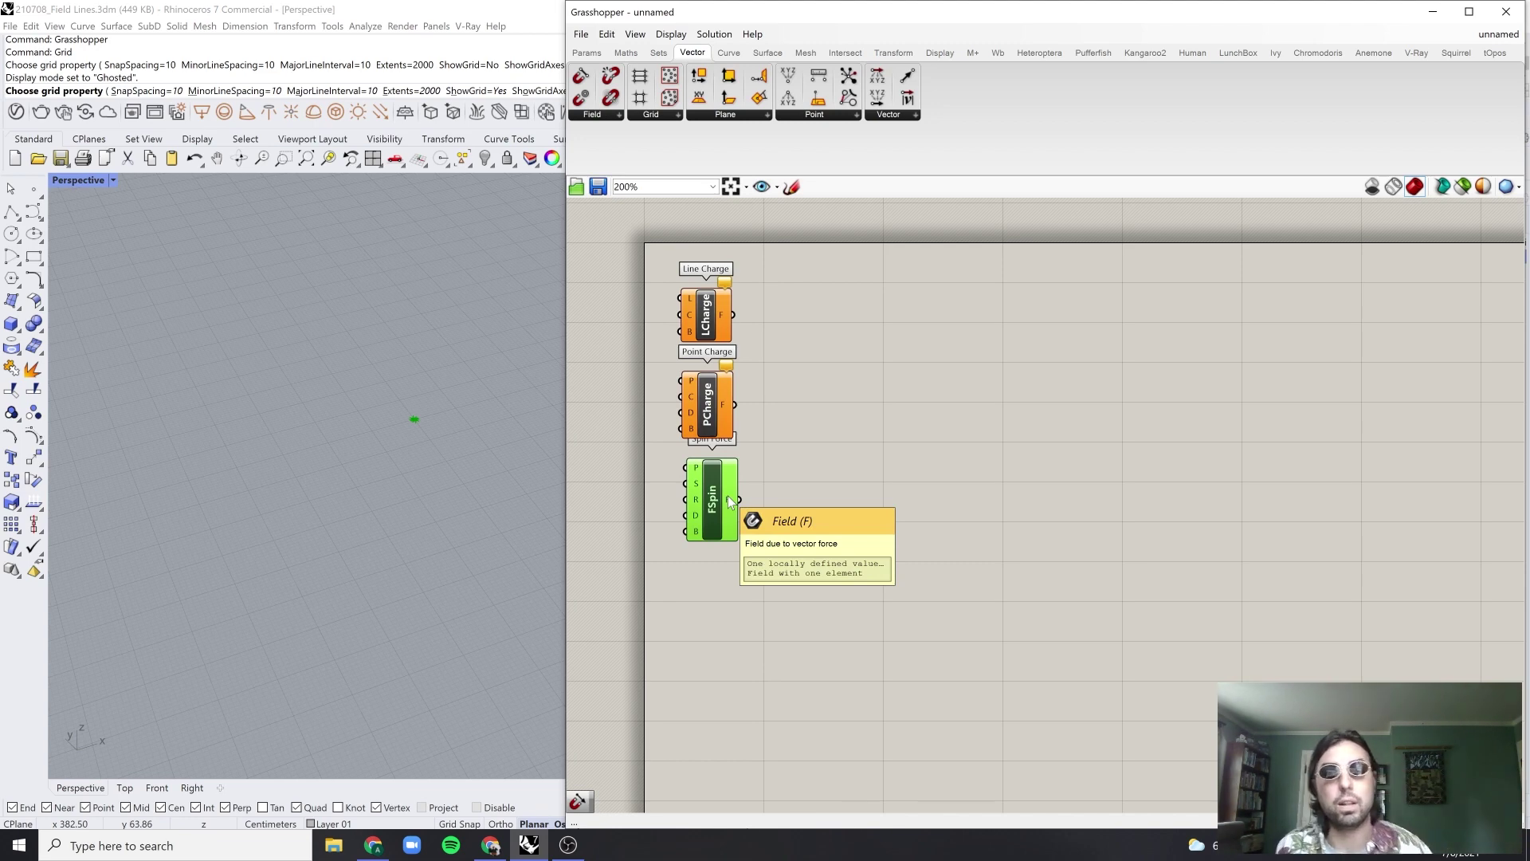
{"action": "scroll", "coordinate": [443, 425], "scroll_direction": "up", "scroll_amount": 12}
{"action": "right_click_drag", "start_coordinate": [454, 434], "coordinate": [438, 448], "text": "shift"}
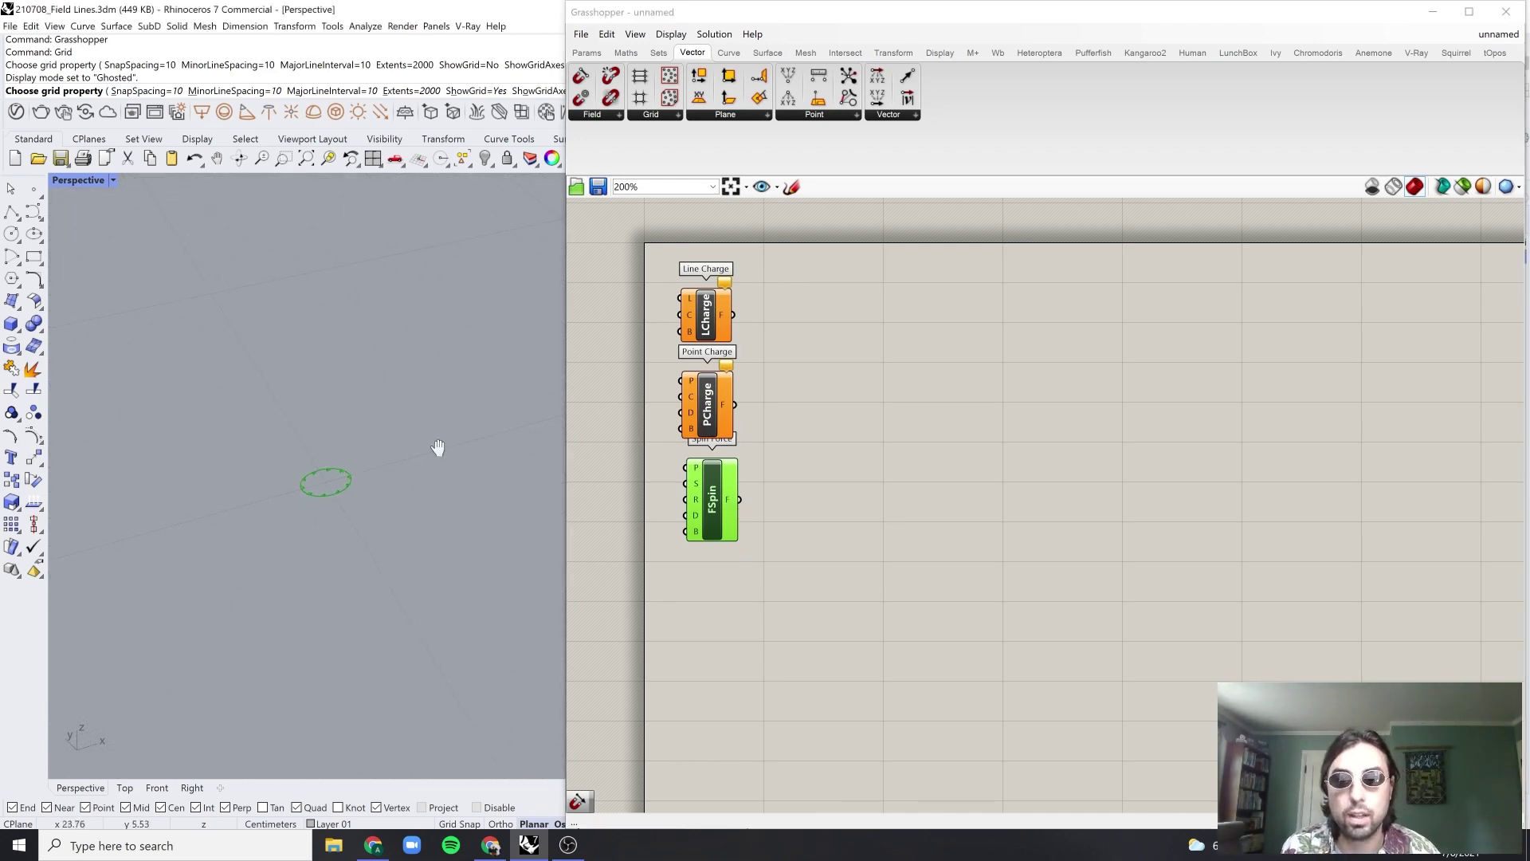
Step: Space out the Line Charge, Point Charge and Spin Force components in a vertical column away from the canvas edge
{"action": "left_click", "coordinate": [614, 118]}
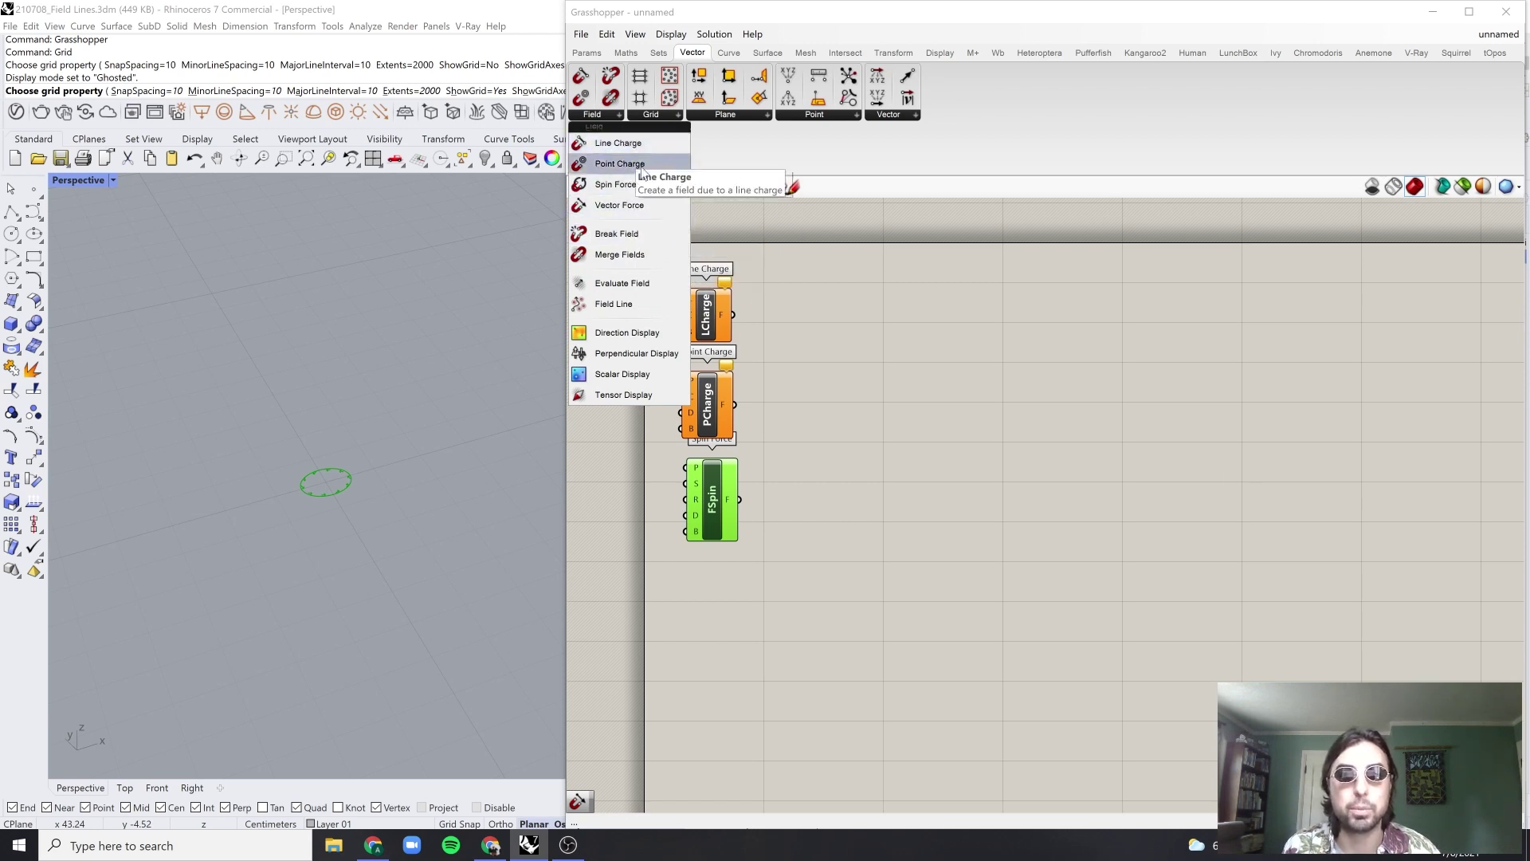
{"action": "left_click", "coordinate": [821, 334]}
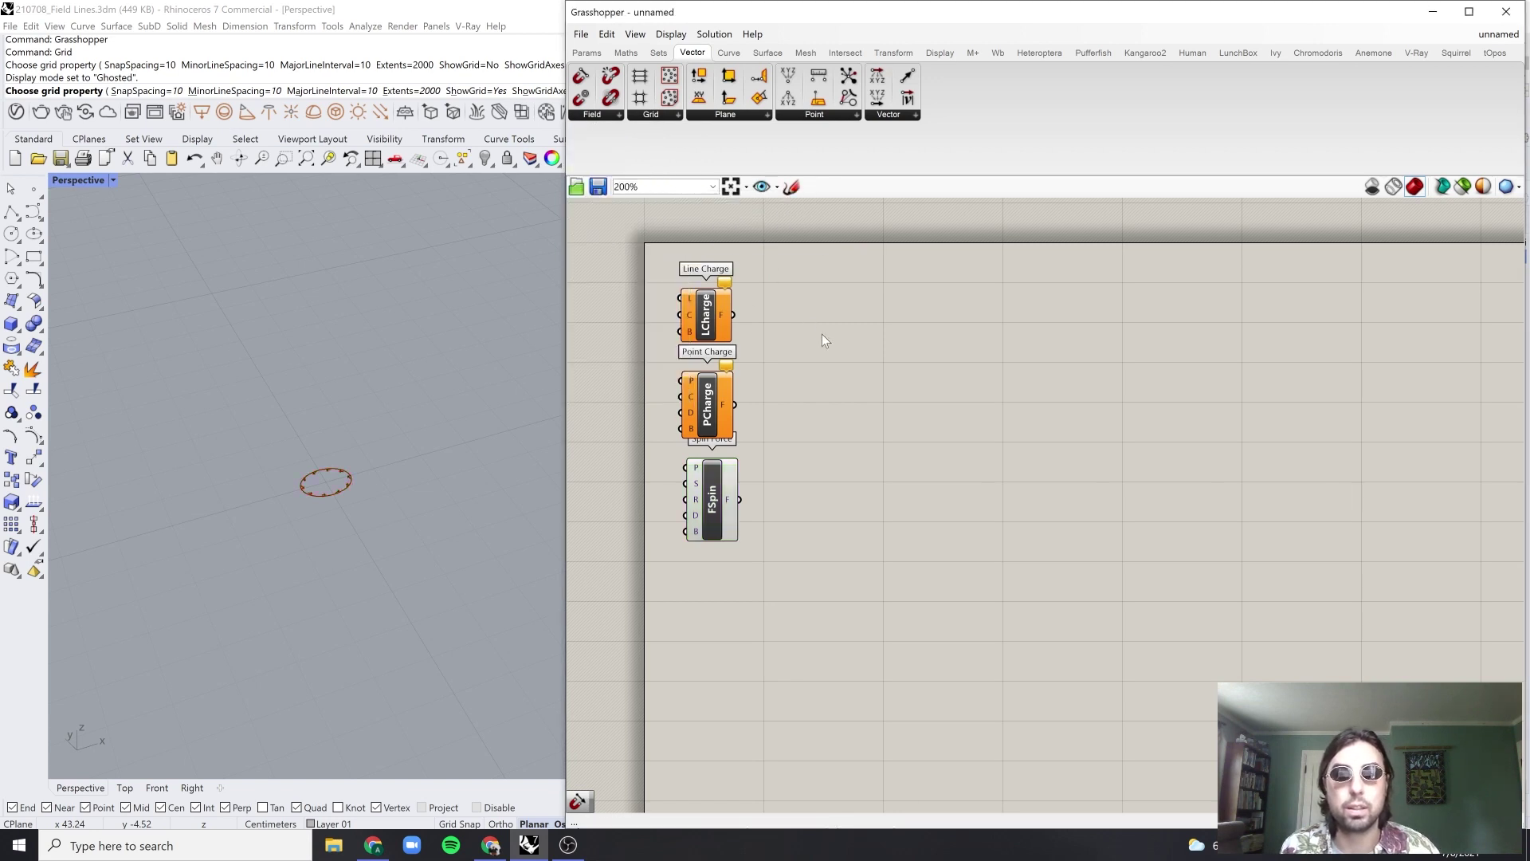
{"action": "right_click_drag", "start_coordinate": [821, 333], "coordinate": [869, 308]}
{"action": "left_click_drag", "start_coordinate": [751, 506], "coordinate": [747, 503]}
{"action": "left_click", "coordinate": [917, 419]}
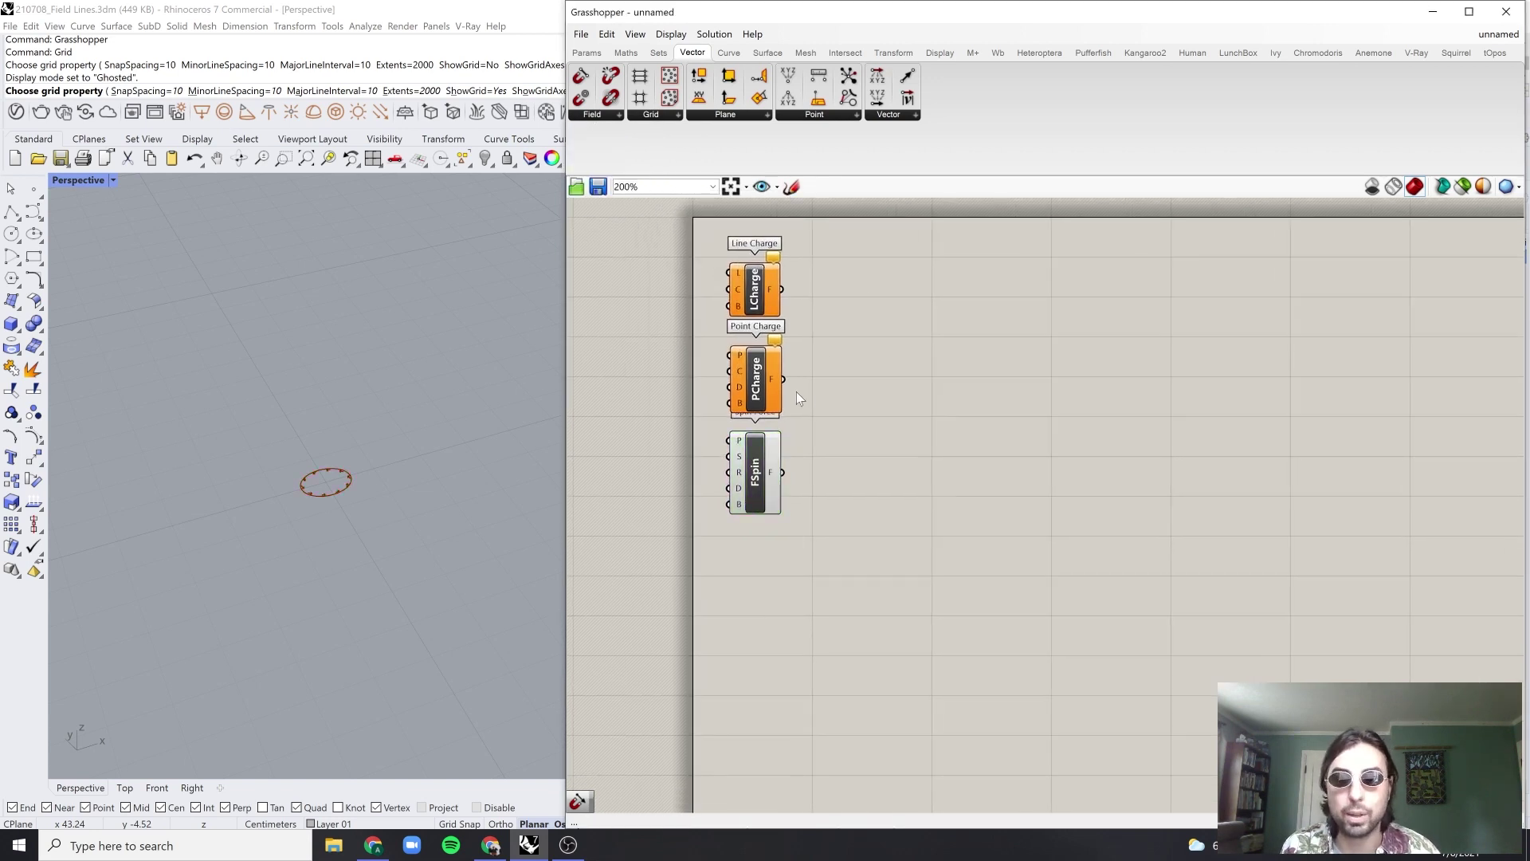
{"action": "left_click_drag", "start_coordinate": [837, 249], "coordinate": [785, 567]}
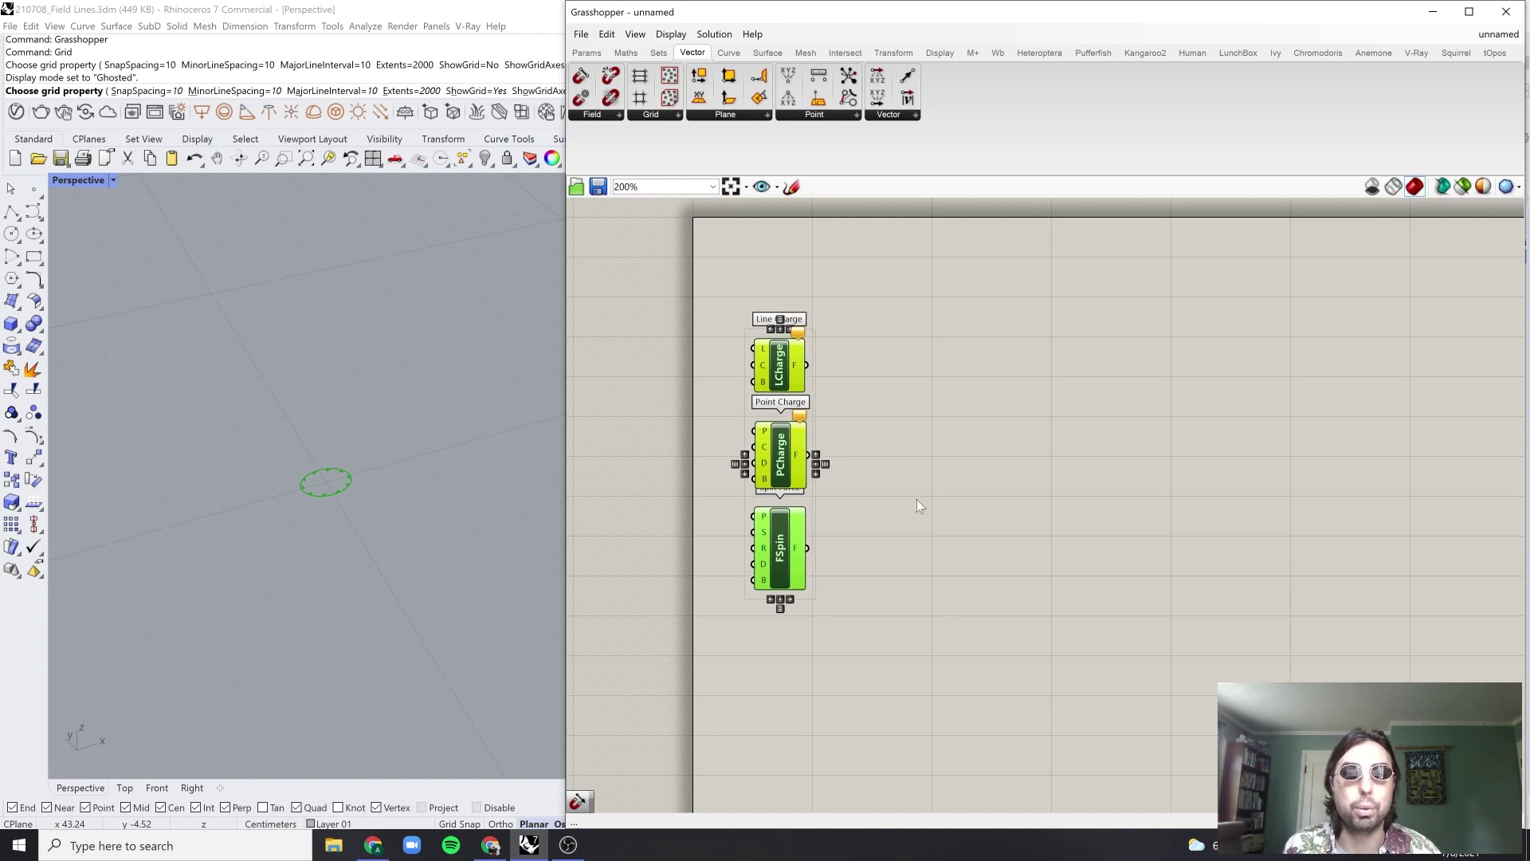
{"action": "left_click", "coordinate": [916, 500]}
{"action": "scroll", "coordinate": [837, 413], "scroll_direction": "up", "scroll_amount": 2}
{"action": "left_click_drag", "start_coordinate": [784, 327], "coordinate": [787, 285]}
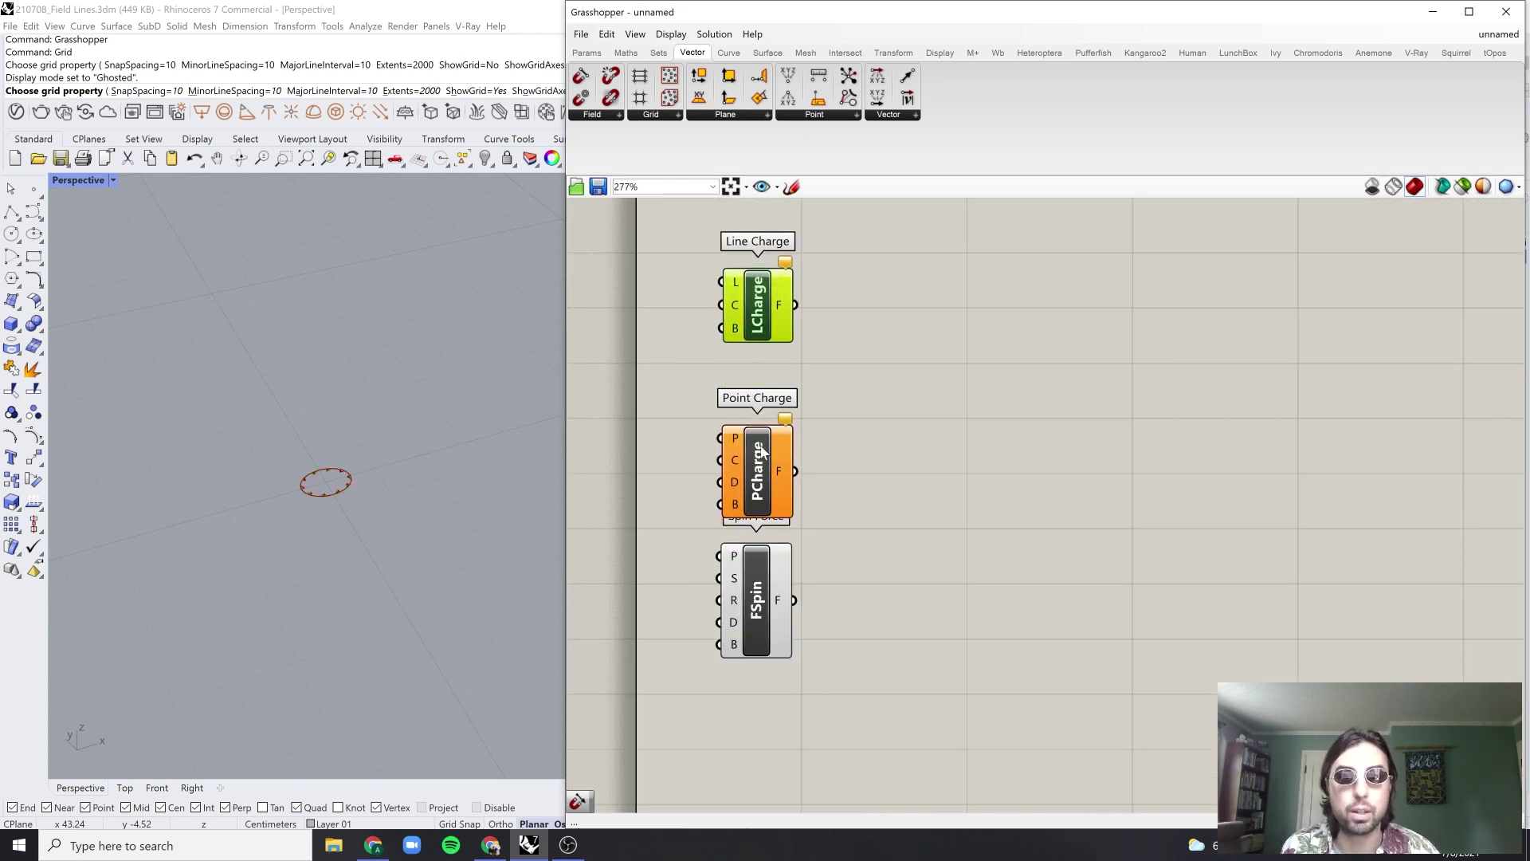
{"action": "left_click_drag", "start_coordinate": [776, 446], "coordinate": [777, 428]}
{"action": "left_click", "coordinate": [861, 402]}
Step: Swap the Line Charge and Point Charge components so that Point Charge sits first in the column
{"action": "scroll", "coordinate": [860, 403], "scroll_direction": "down", "scroll_amount": 3}
{"action": "left_click_drag", "start_coordinate": [922, 352], "coordinate": [820, 550]}
{"action": "left_click", "coordinate": [917, 431]}
{"action": "scroll", "coordinate": [916, 431], "scroll_direction": "up", "scroll_amount": 4}
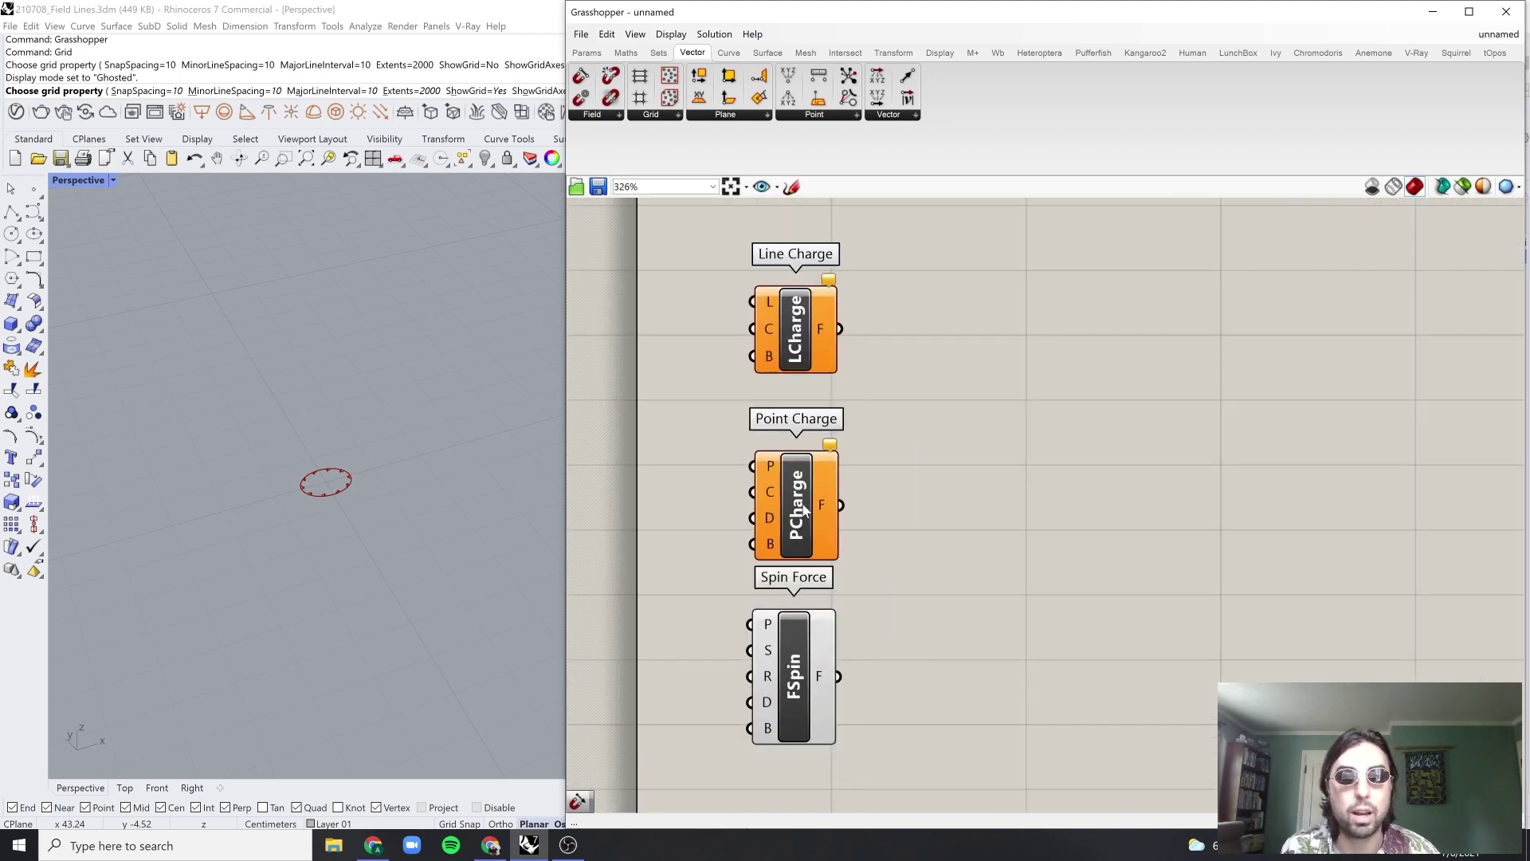
{"action": "left_click_drag", "start_coordinate": [836, 482], "coordinate": [805, 490]}
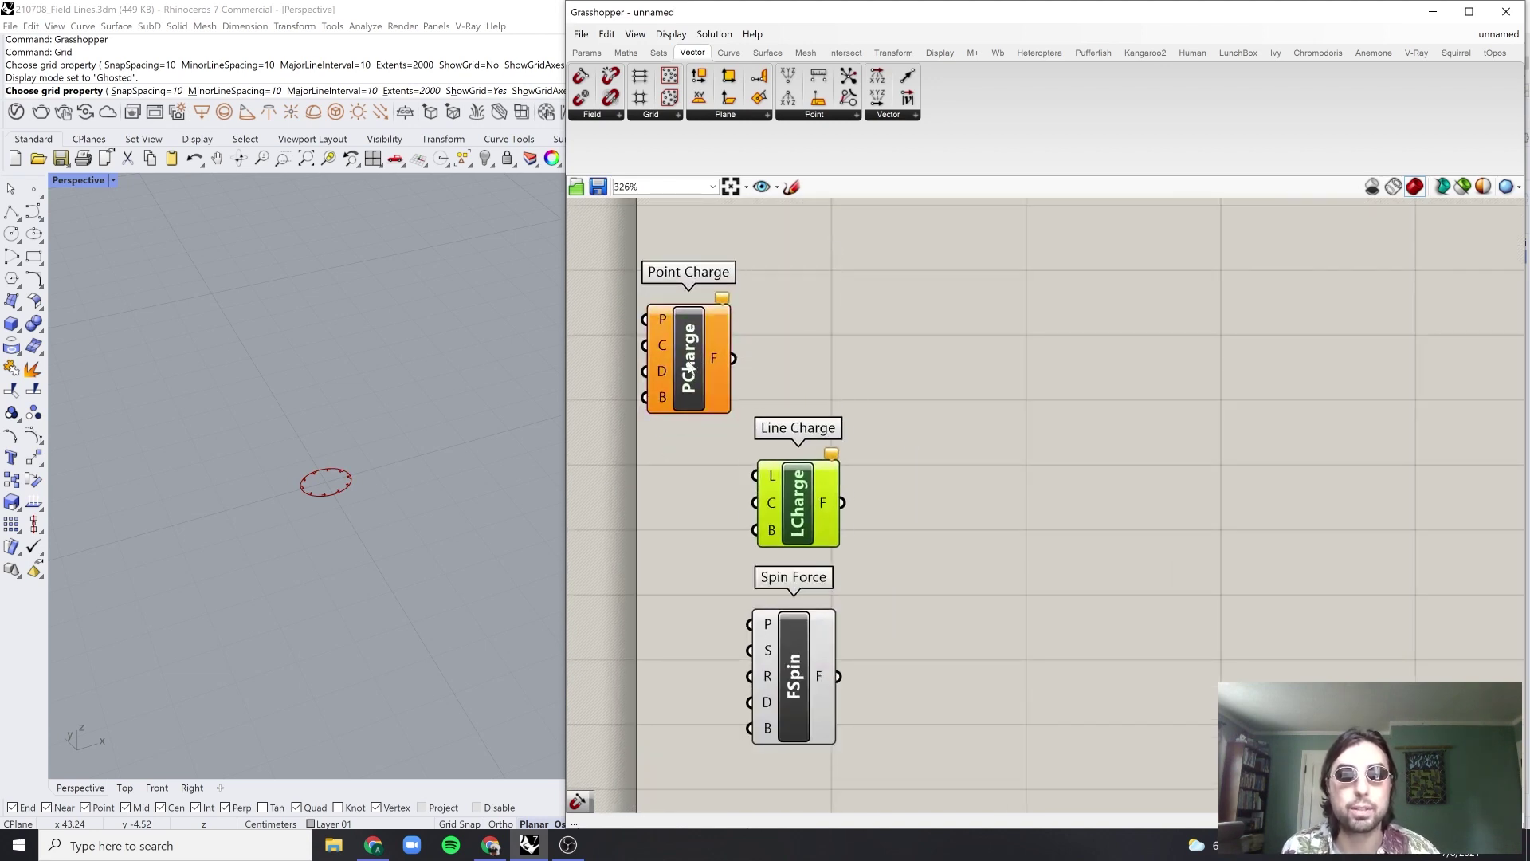
{"action": "left_click_drag", "start_coordinate": [677, 339], "coordinate": [774, 333]}
Step: Draw a large corner-to-corner rectangle on the ground plane in the Rhino Perspective view, enclosing the spin force preview
{"action": "left_click", "coordinate": [389, 462]}
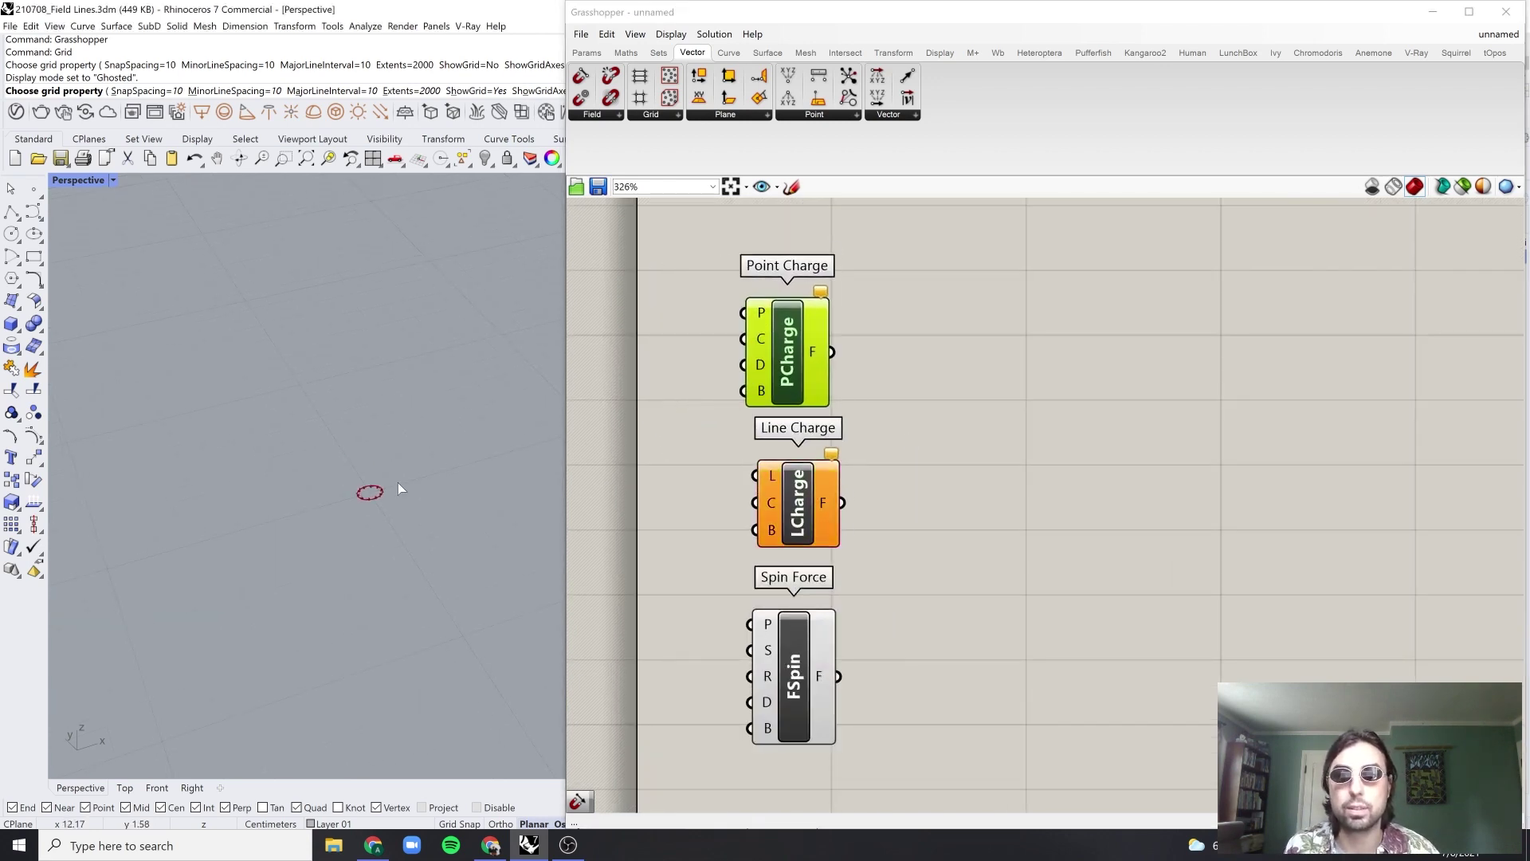
{"action": "scroll", "coordinate": [452, 486], "scroll_direction": "down", "scroll_amount": 3}
{"action": "scroll", "coordinate": [410, 488], "scroll_direction": "down", "scroll_amount": 1}
{"action": "left_click", "coordinate": [34, 256]}
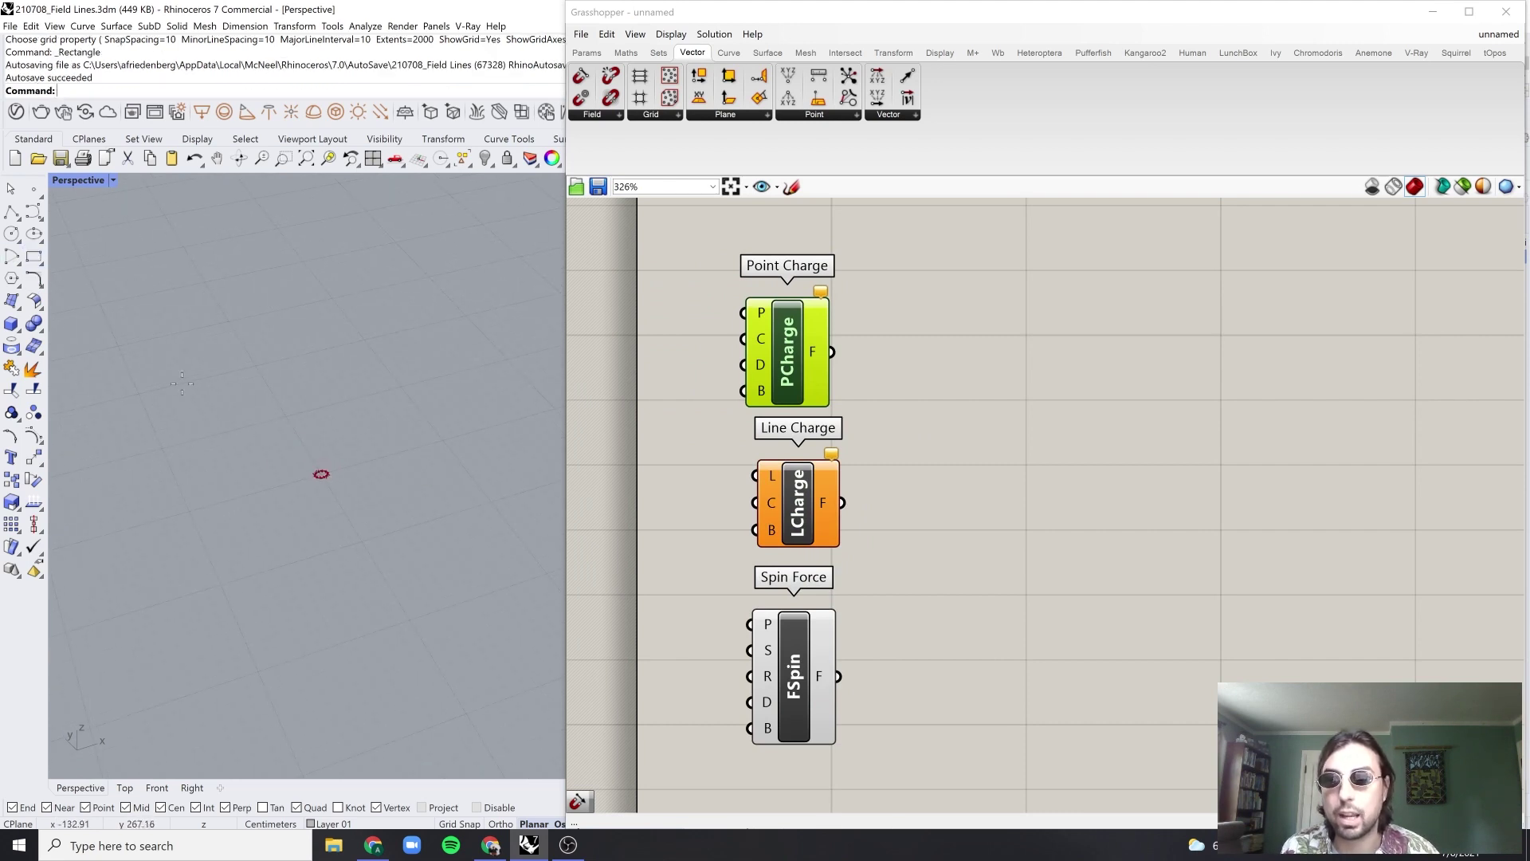
{"action": "left_click", "coordinate": [175, 415]}
{"action": "key", "text": "Escape"}
{"action": "right_click", "coordinate": [155, 416]}
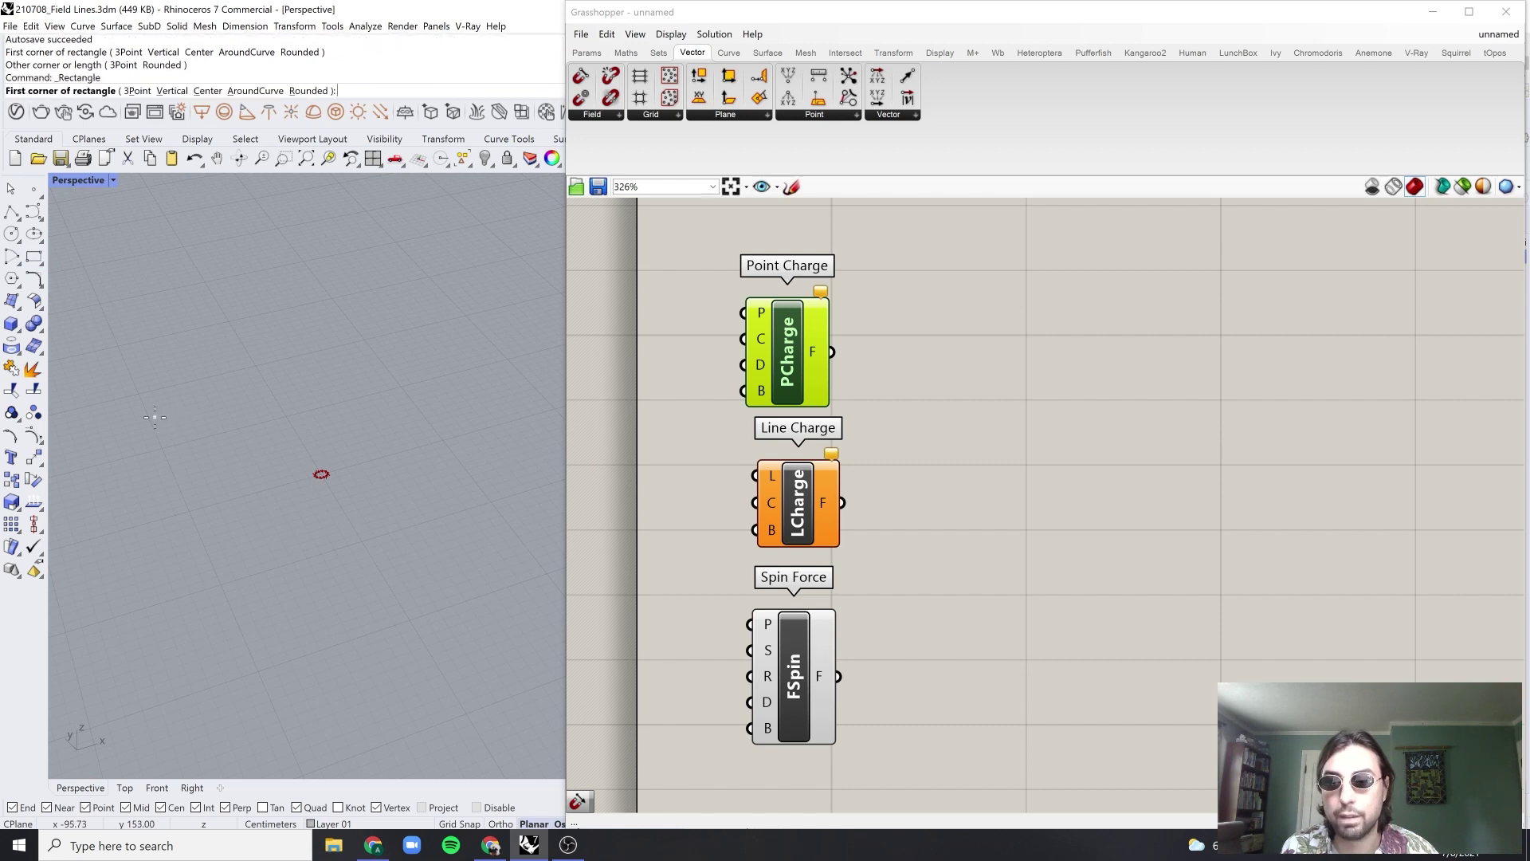
{"action": "left_click", "coordinate": [154, 417]}
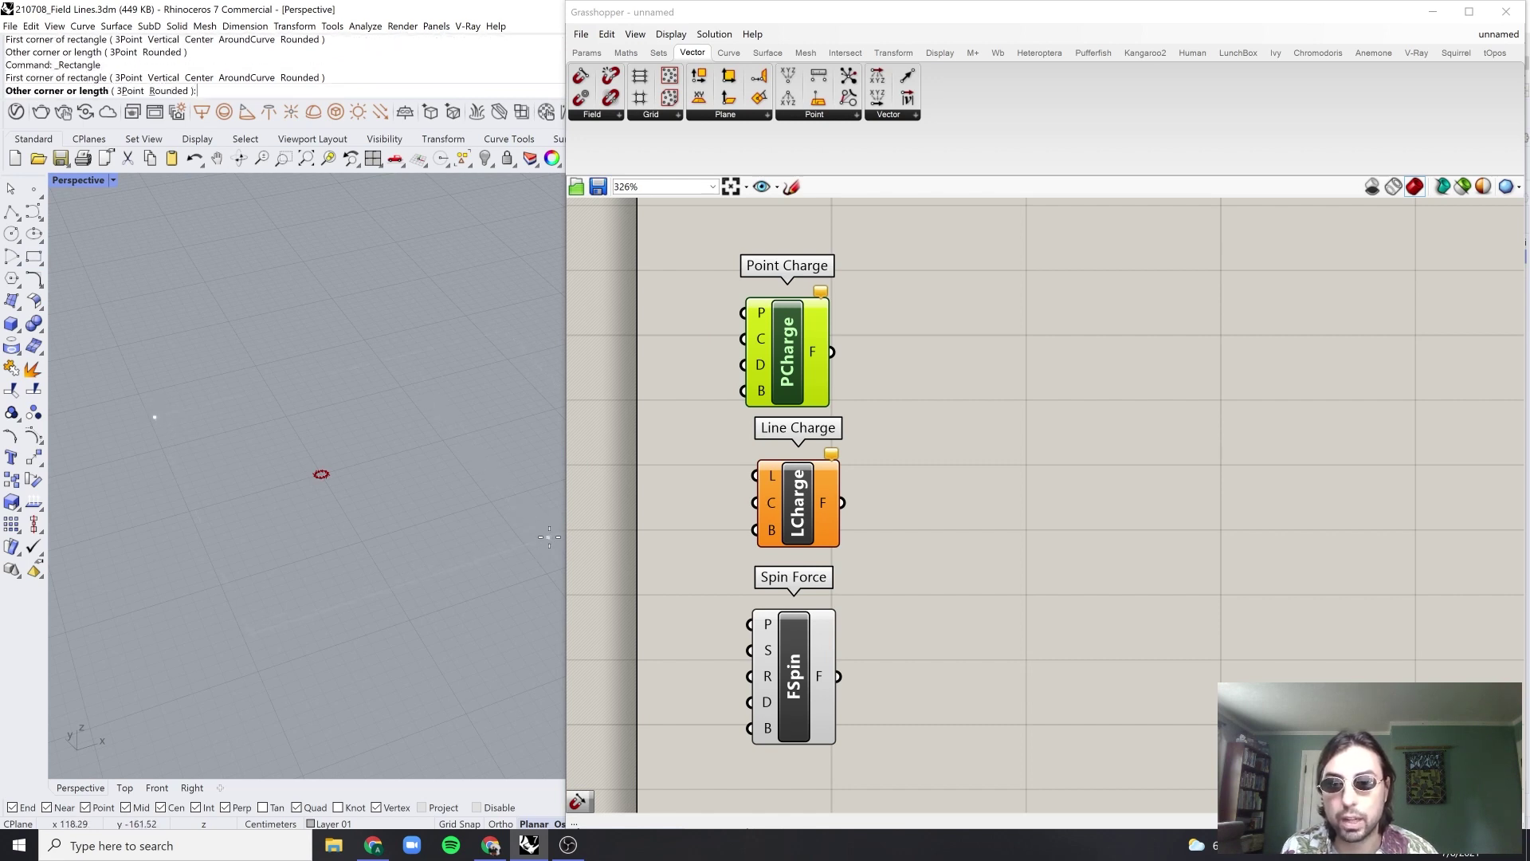
{"action": "left_click", "coordinate": [549, 539]}
Step: Move the rectangle so it is roughly centred on the spin force preview at the origin
{"action": "left_click_drag", "start_coordinate": [452, 756], "coordinate": [283, 503]}
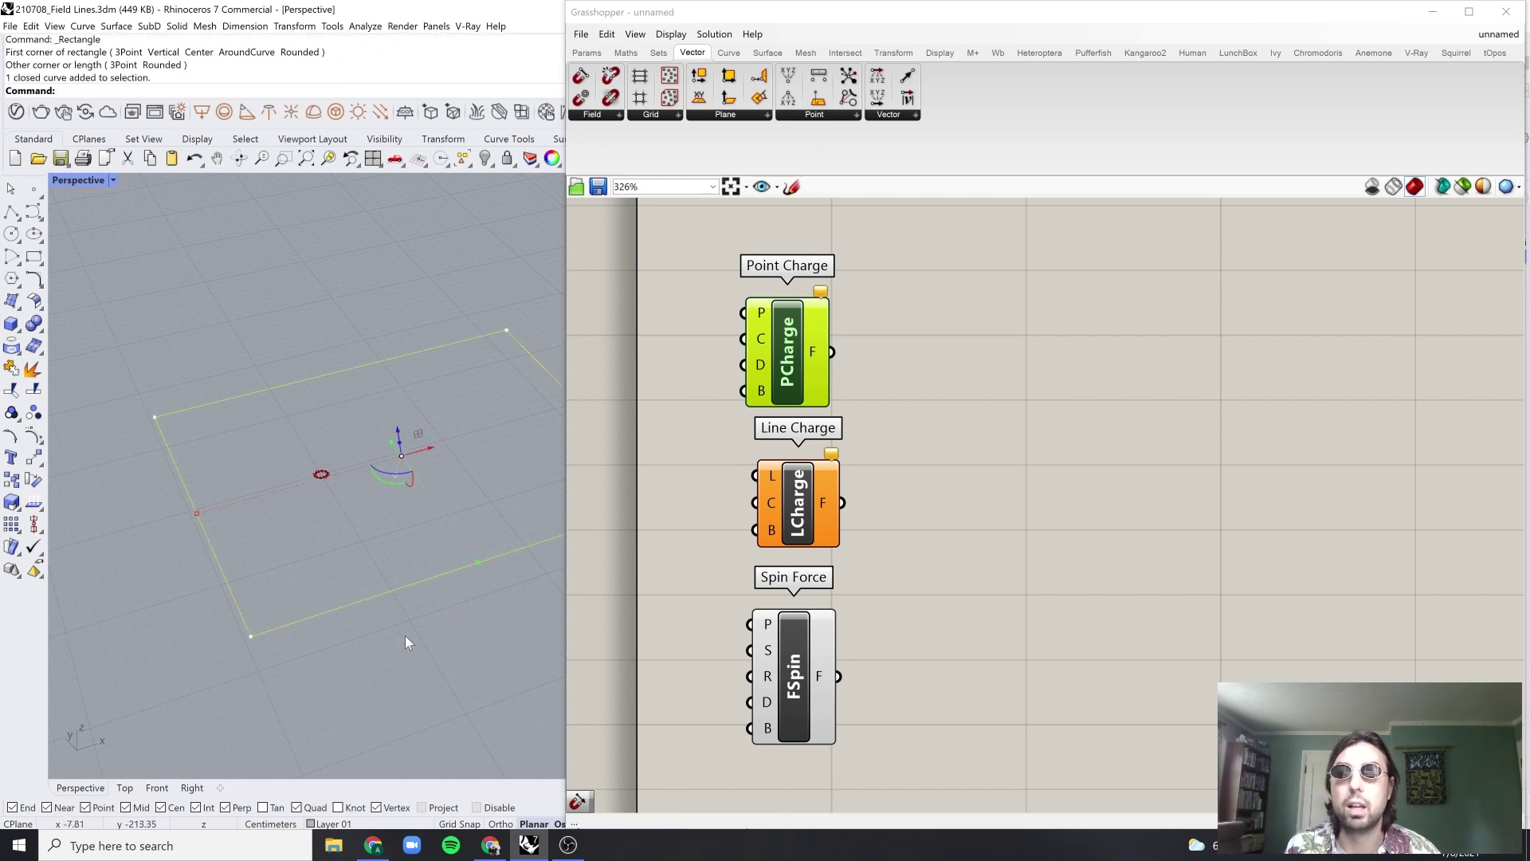
{"action": "right_click_drag", "start_coordinate": [404, 634], "coordinate": [381, 438]}
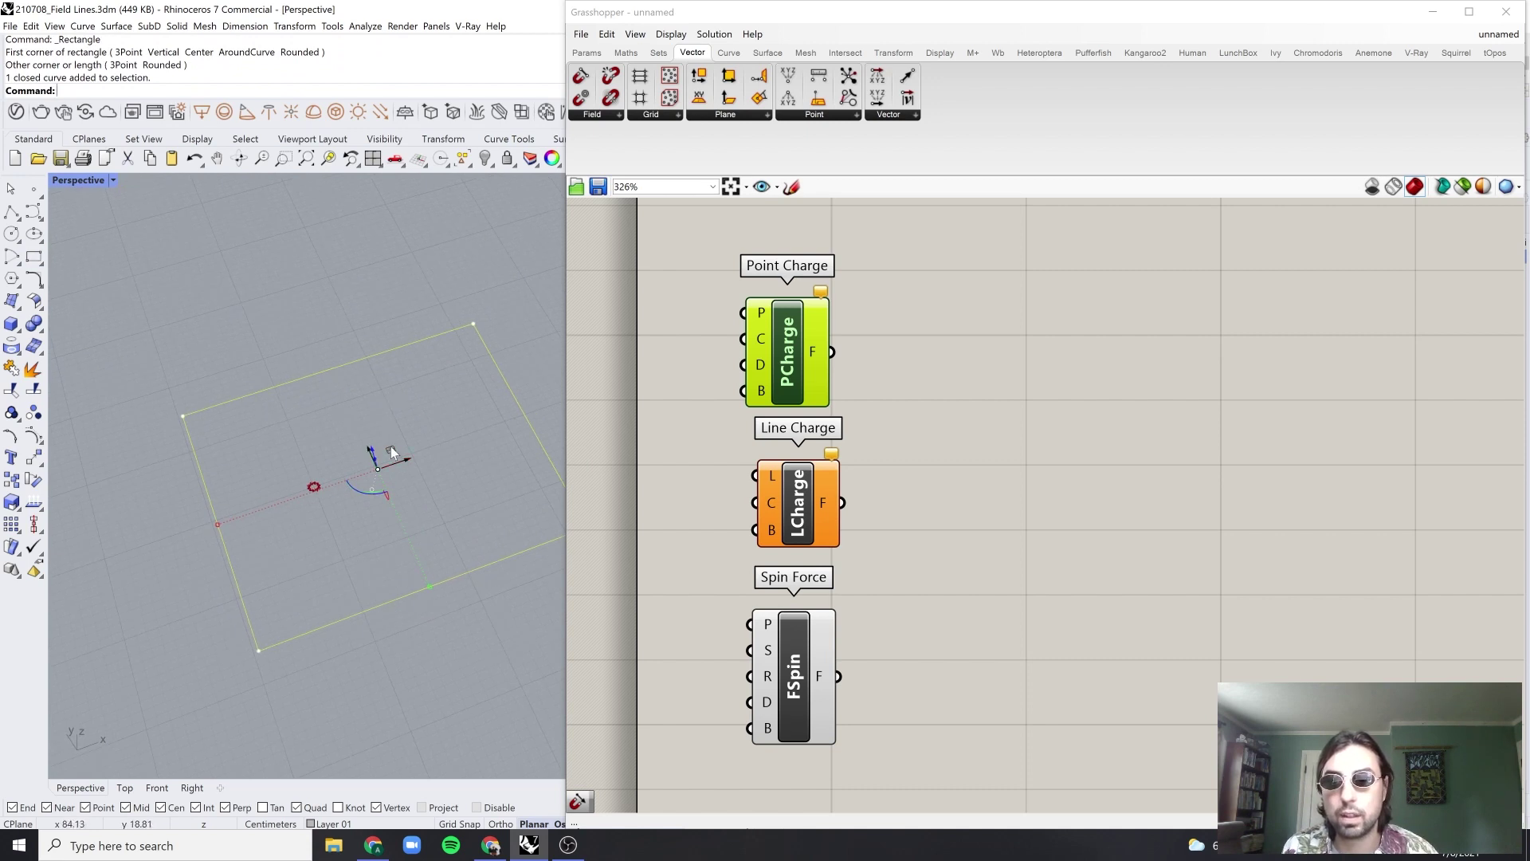
{"action": "left_click_drag", "start_coordinate": [391, 451], "coordinate": [327, 470]}
{"action": "right_click_drag", "start_coordinate": [368, 494], "coordinate": [500, 419]}
{"action": "scroll", "coordinate": [431, 545], "scroll_direction": "up", "scroll_amount": 1}
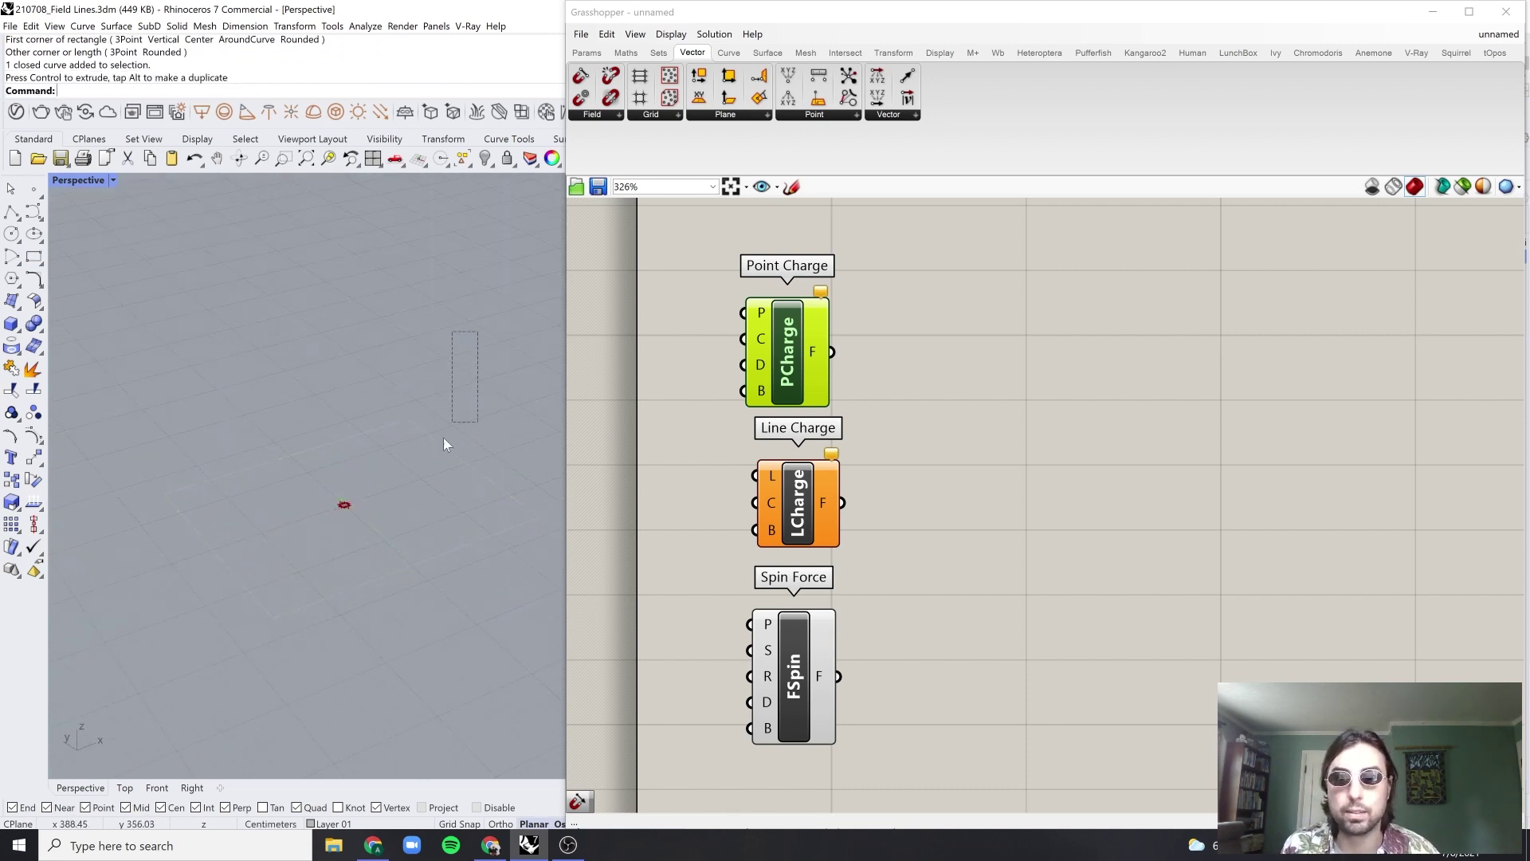
Step: Minimize Grasshopper and set the color of Layer 01 to black
{"action": "left_click", "coordinate": [1432, 11]}
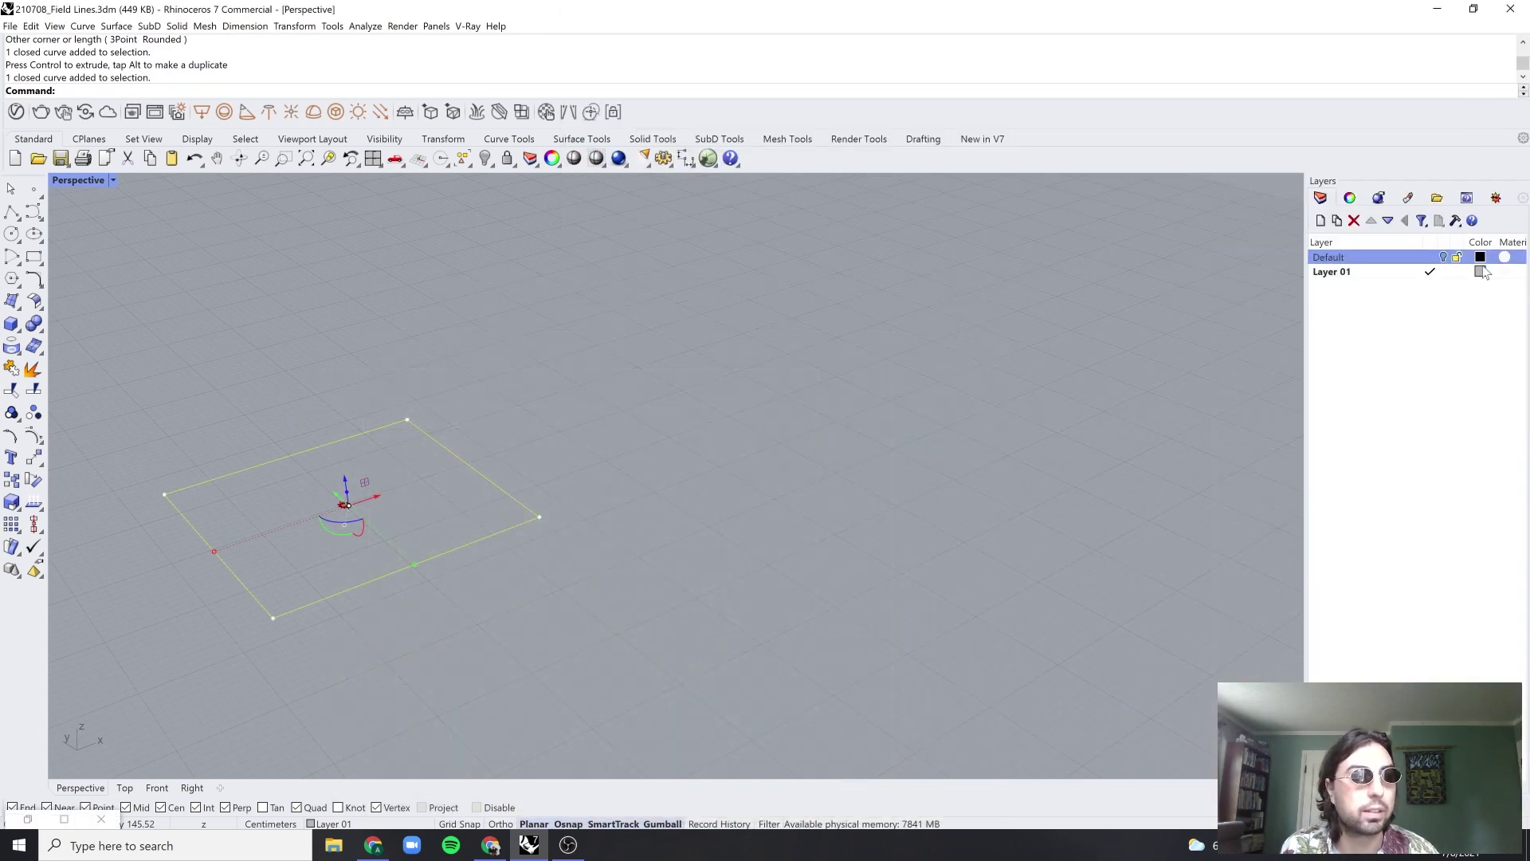
{"action": "left_click", "coordinate": [1482, 273]}
{"action": "left_click_drag", "start_coordinate": [1034, 334], "coordinate": [1064, 352]}
{"action": "left_click", "coordinate": [1042, 457]}
{"action": "left_click", "coordinate": [435, 532]}
{"action": "scroll", "coordinate": [437, 532], "scroll_direction": "up", "scroll_amount": 2}
{"action": "right_click_drag", "start_coordinate": [511, 512], "coordinate": [622, 481], "text": "shift"}
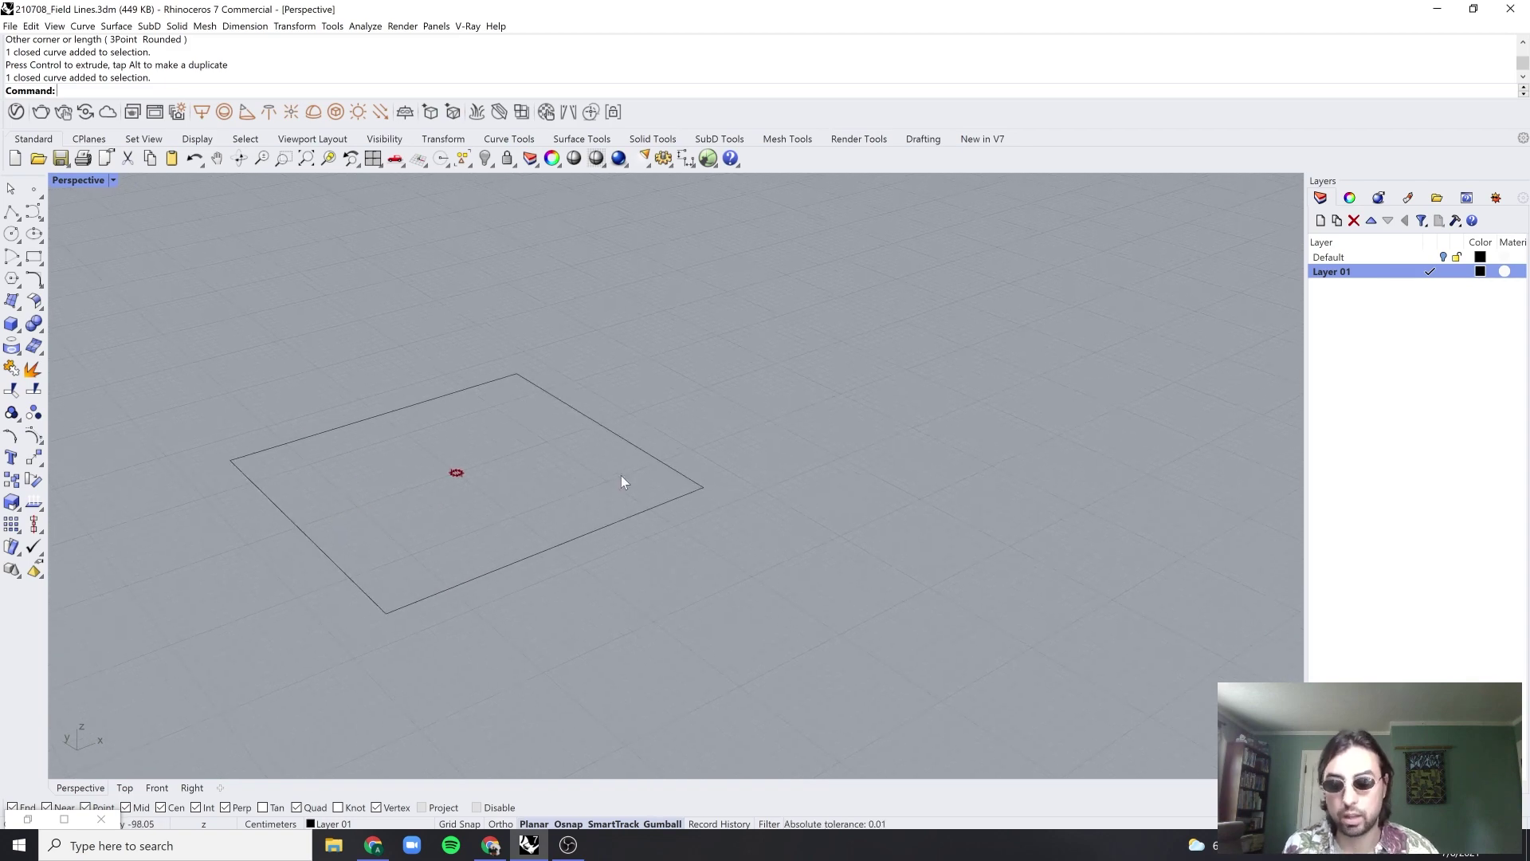
Step: Restore the Grasshopper window and nudge the Point Charge component into line with the components below it
{"action": "left_click", "coordinate": [28, 819]}
{"action": "left_click_drag", "start_coordinate": [780, 346], "coordinate": [787, 344]}
{"action": "left_click", "coordinate": [701, 368]}
{"action": "right_click_drag", "start_coordinate": [480, 446], "coordinate": [374, 471], "text": "shift"}
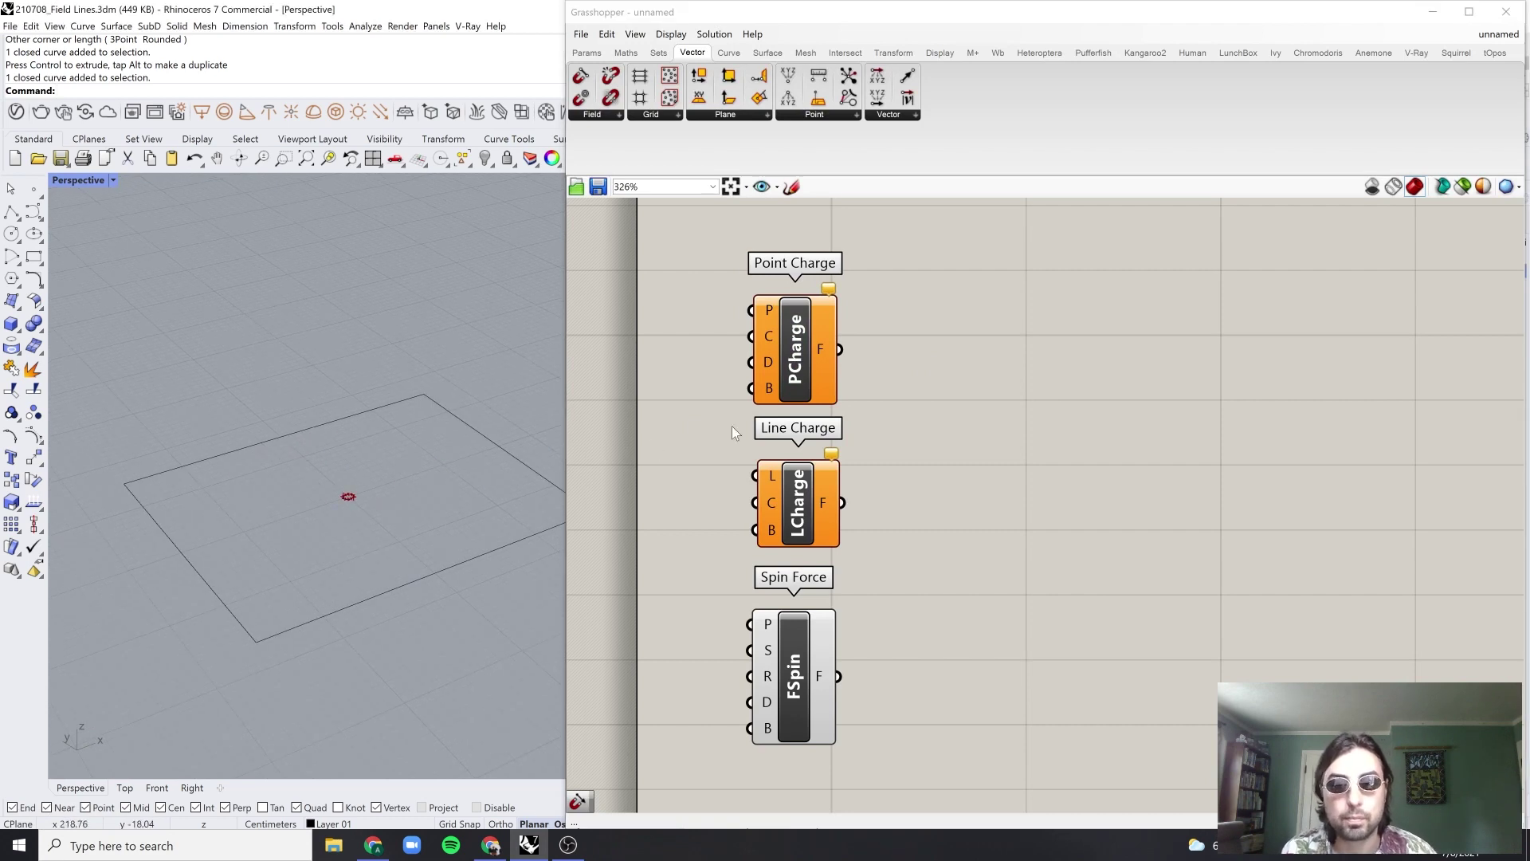
{"action": "left_click", "coordinate": [477, 425]}
{"action": "left_click", "coordinate": [483, 412]}
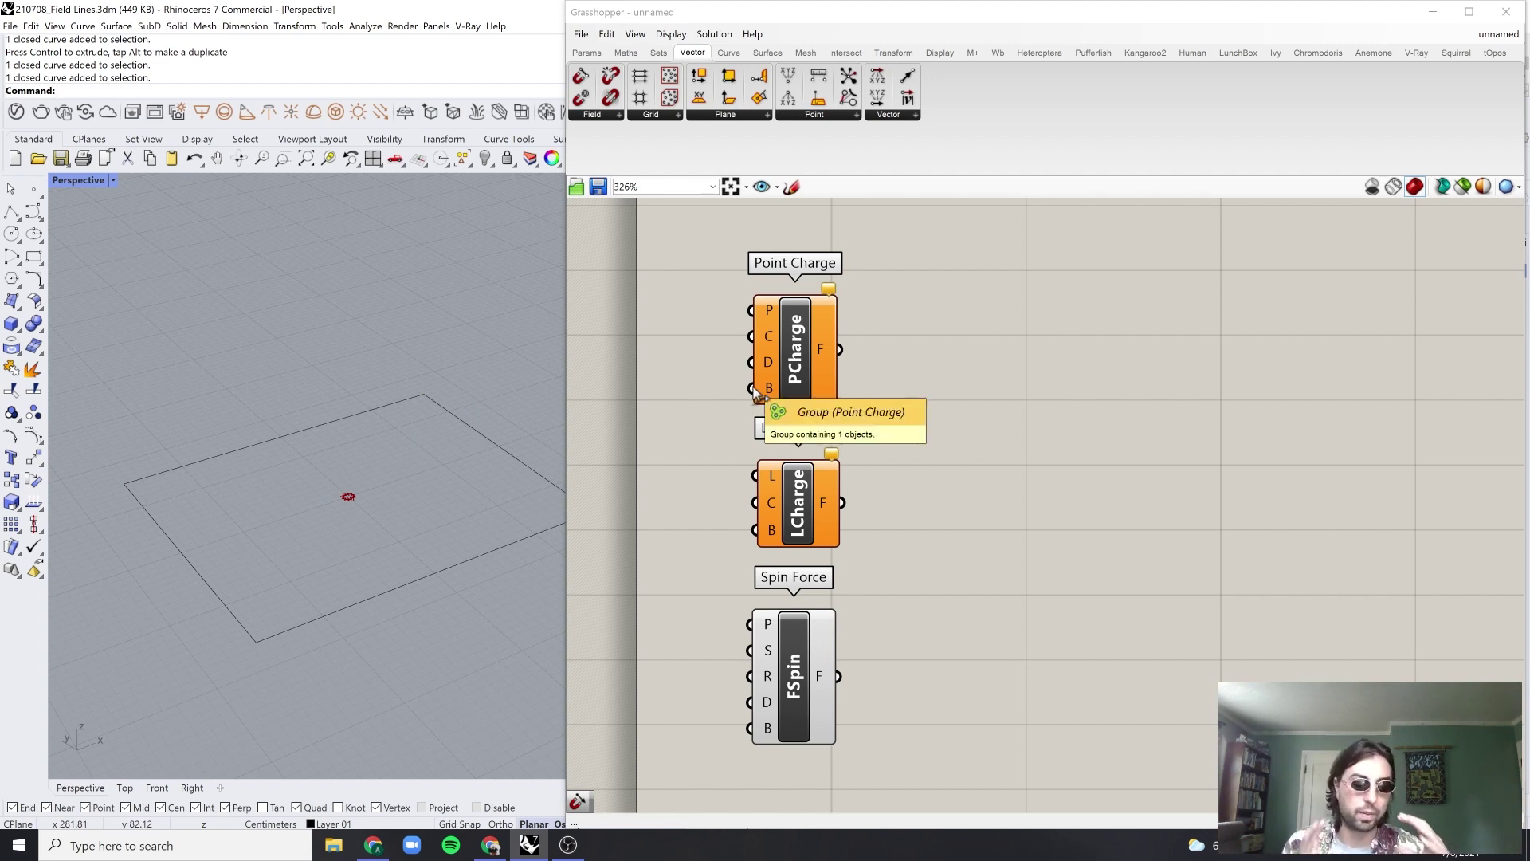
Step: Examine the inputs of the three field components, including the Decay description on Point Charge
{"action": "right_click_drag", "start_coordinate": [716, 383], "coordinate": [753, 399]}
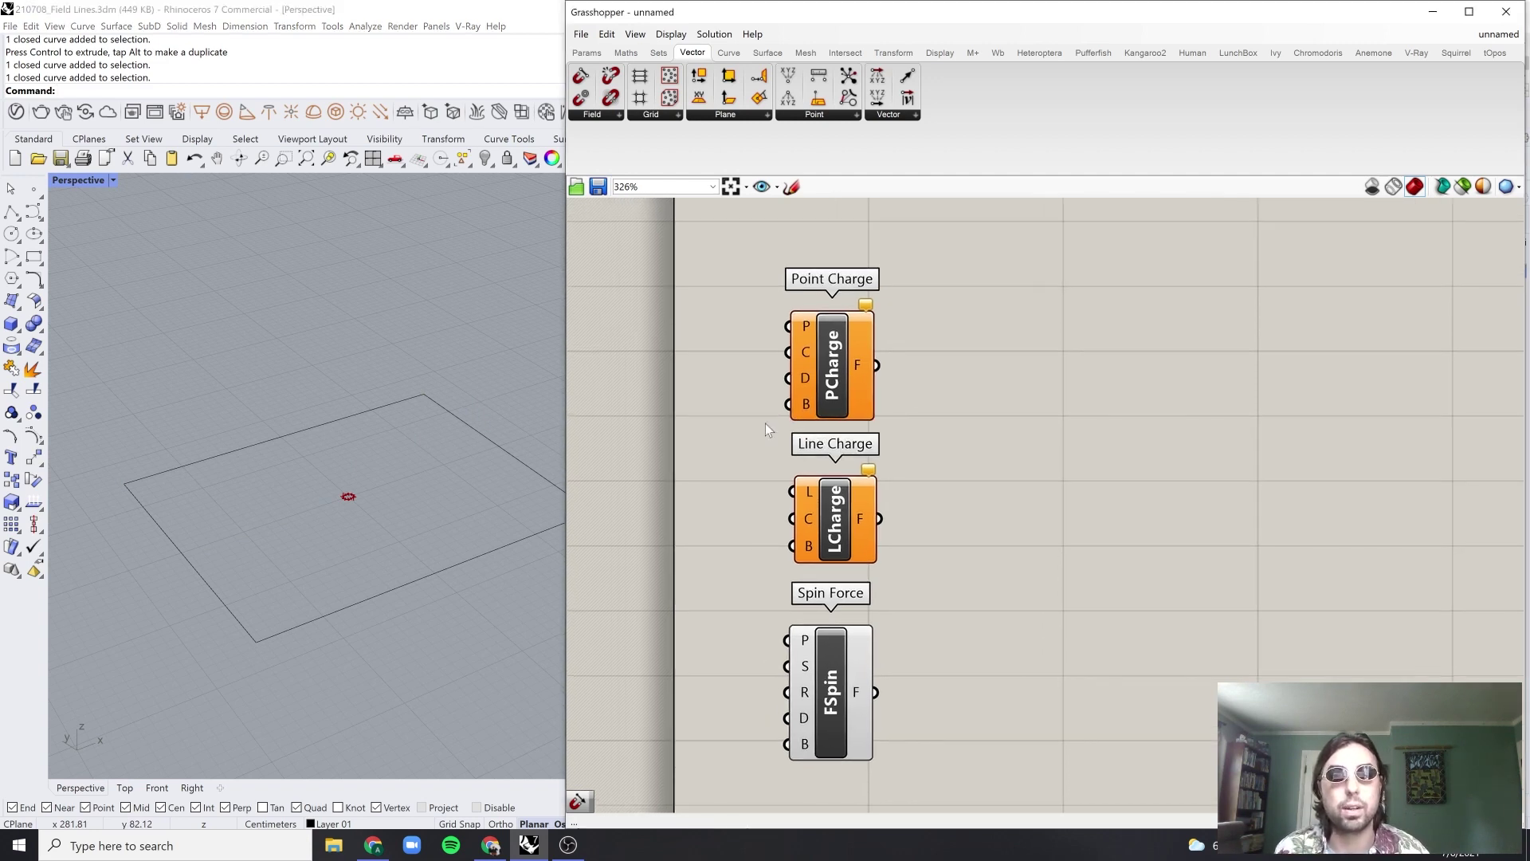
{"action": "left_click_drag", "start_coordinate": [934, 367], "coordinate": [765, 725]}
{"action": "left_click", "coordinate": [940, 578]}
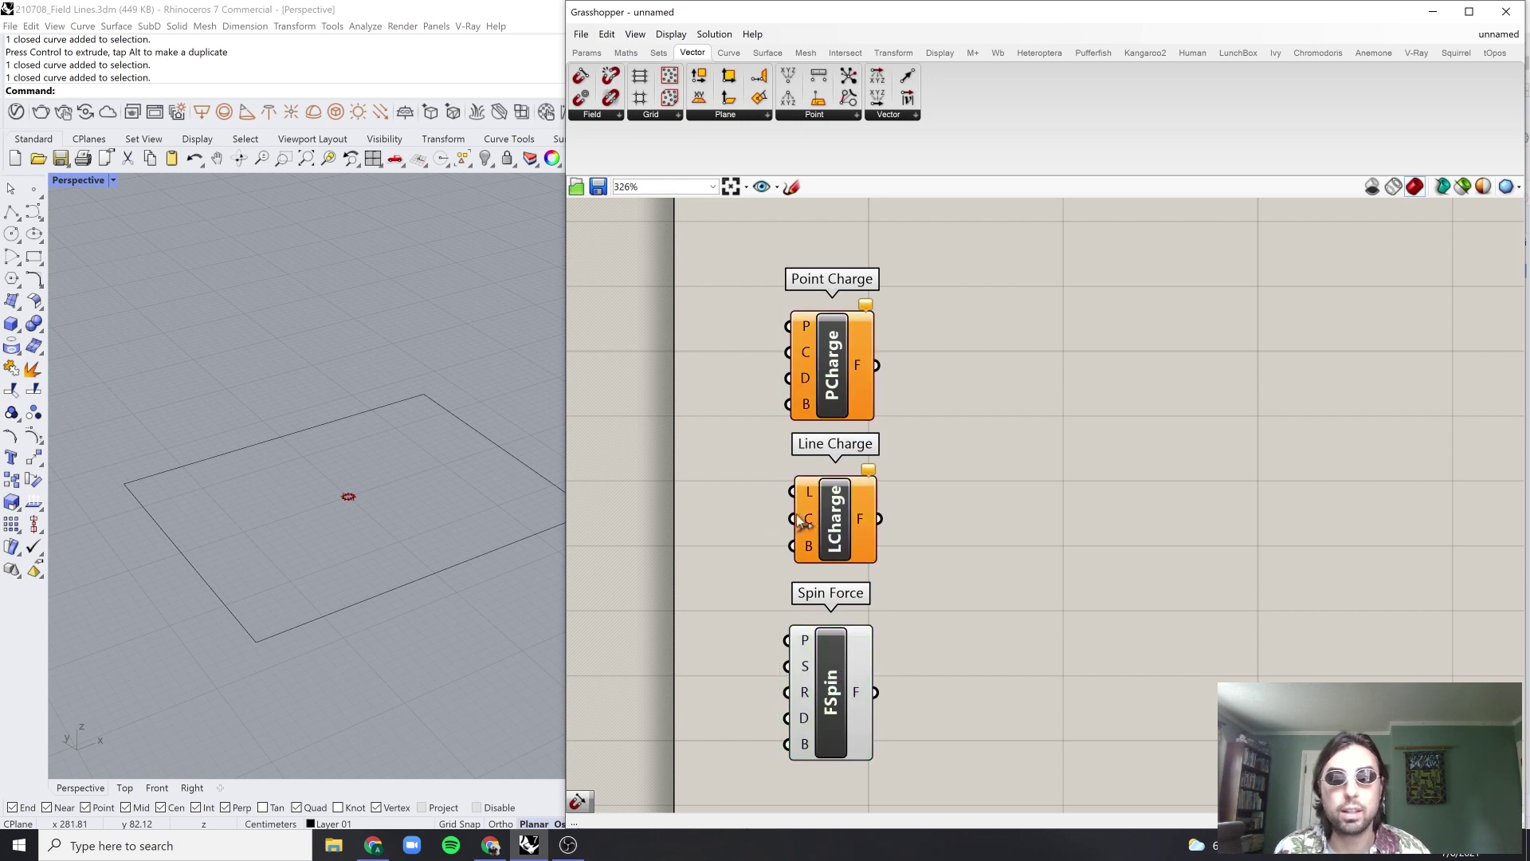
{"action": "mouse_move", "coordinate": [801, 333]}
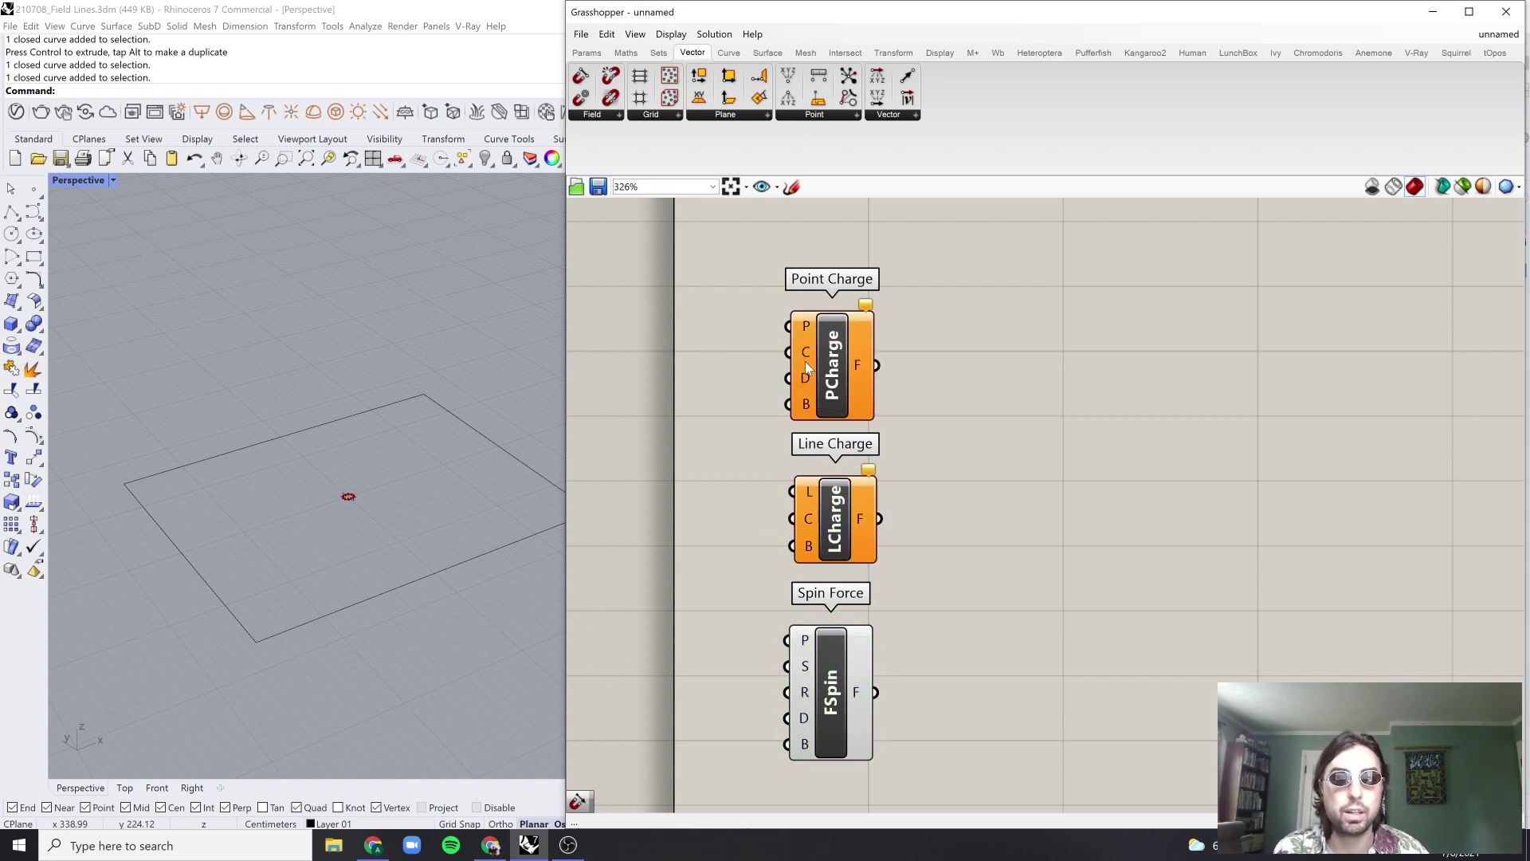
{"action": "mouse_move", "coordinate": [805, 365]}
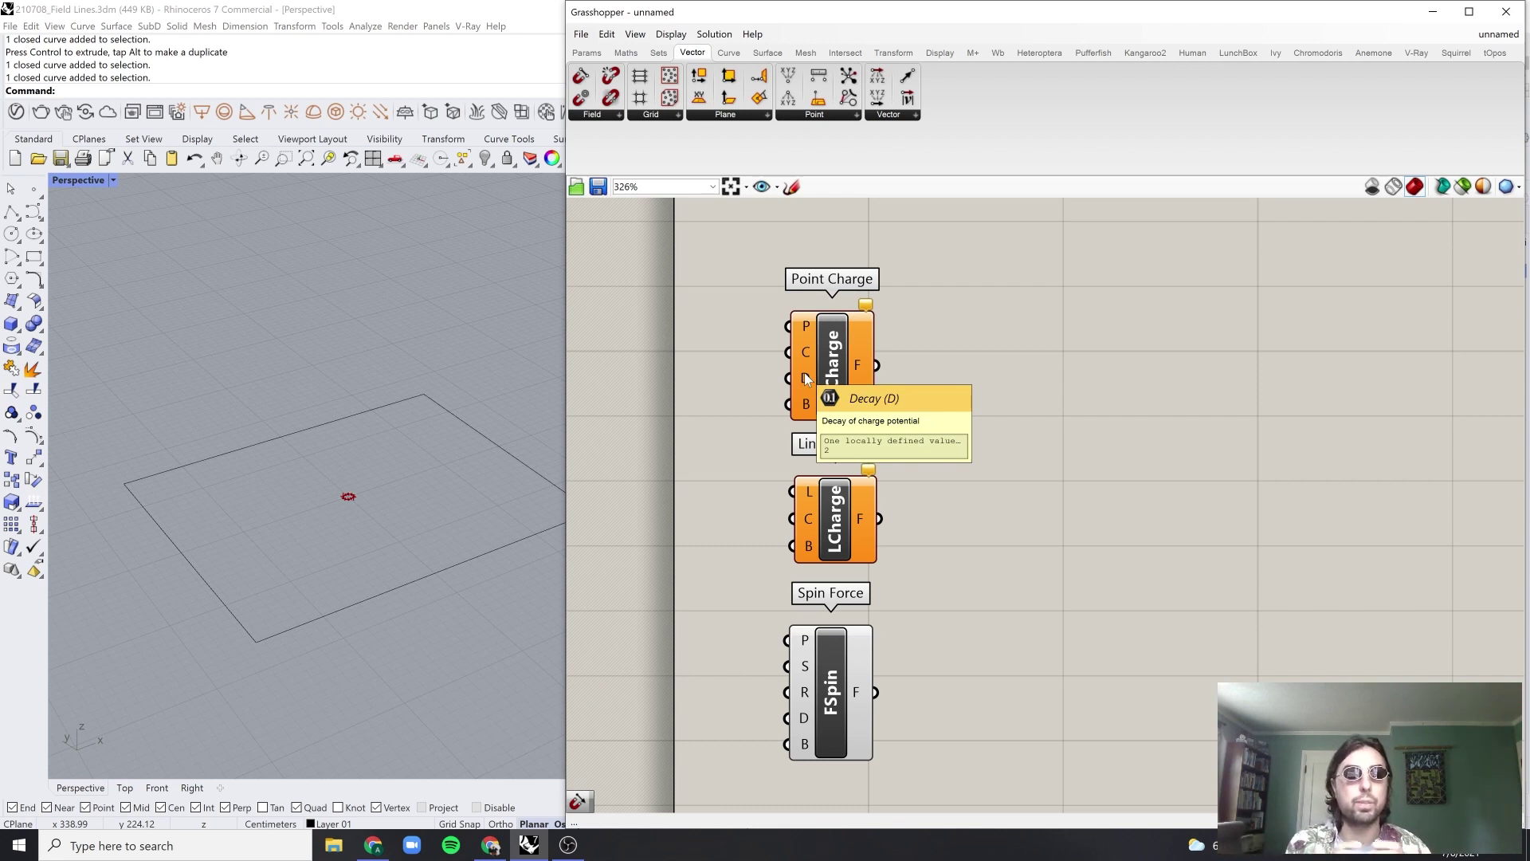
Step: Place a point object in Rhino inside the rectangle, near the spin force preview
{"action": "mouse_move", "coordinate": [806, 410]}
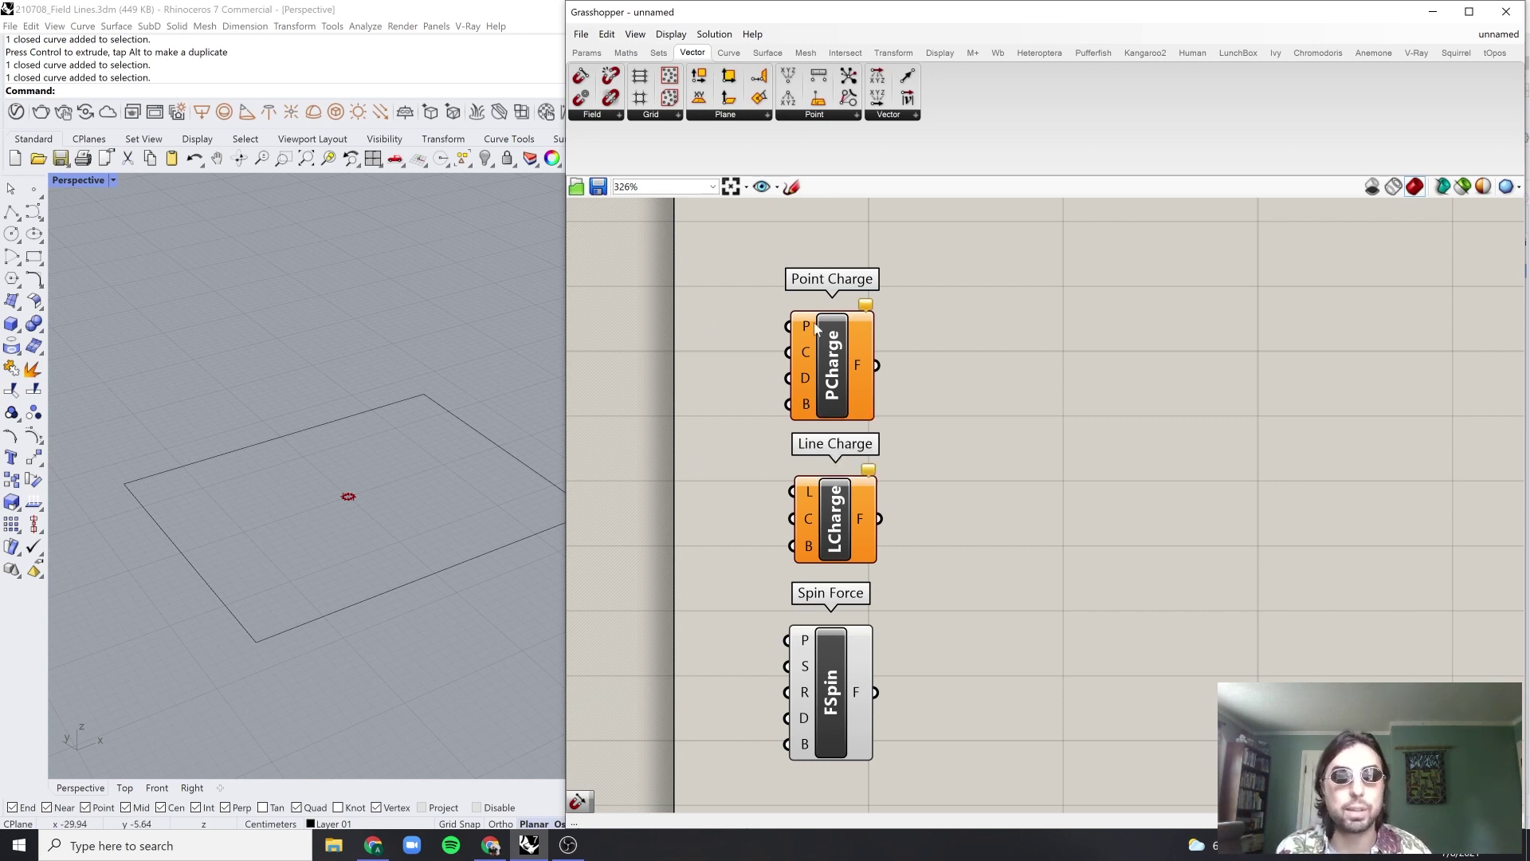
{"action": "left_click", "coordinate": [34, 188]}
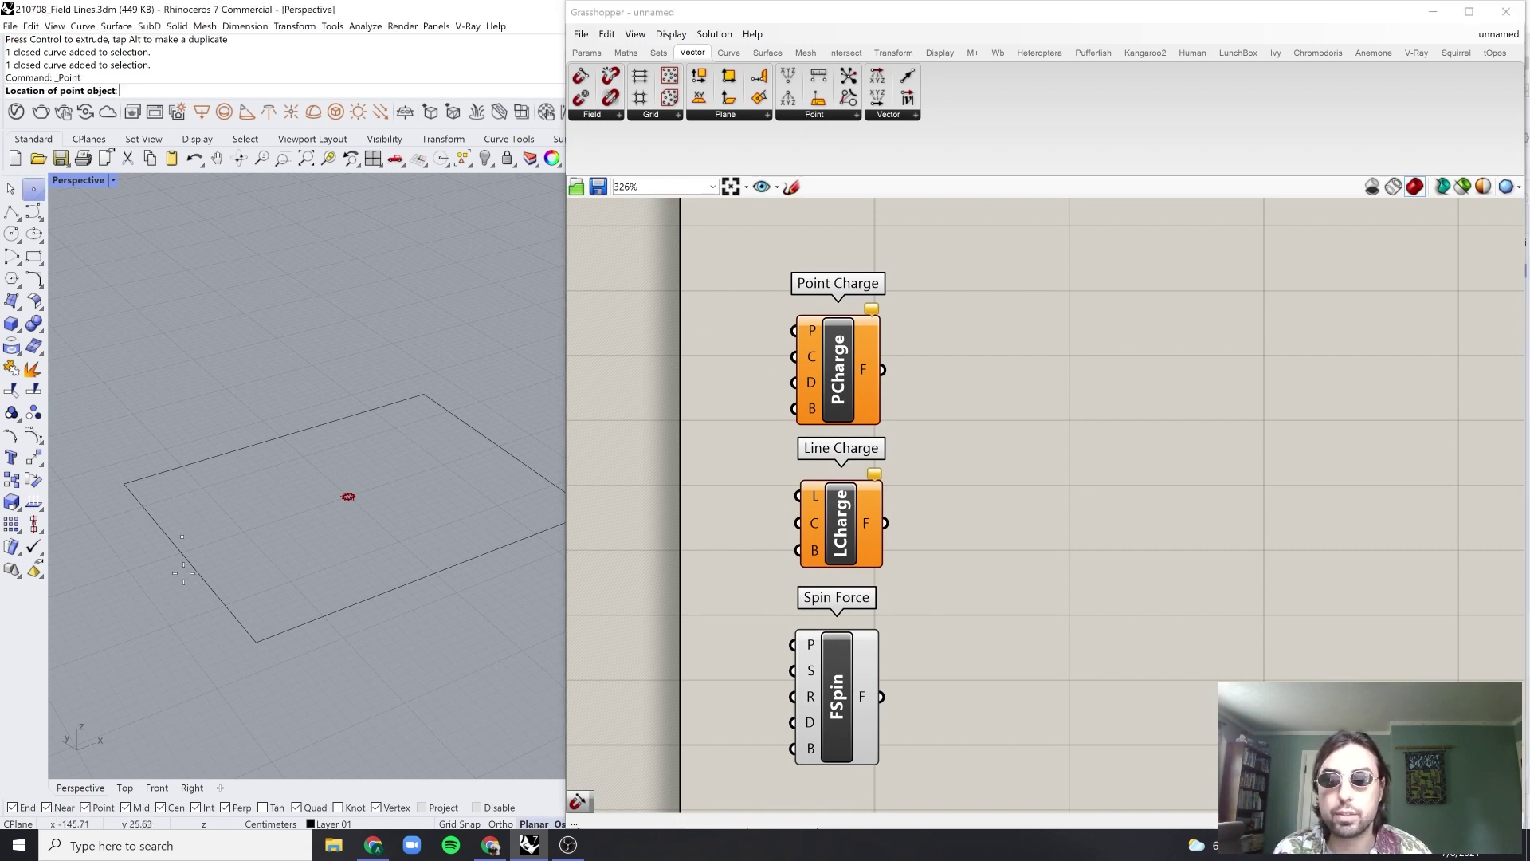
{"action": "left_click", "coordinate": [313, 513]}
{"action": "left_click_drag", "start_coordinate": [317, 548], "coordinate": [317, 549]}
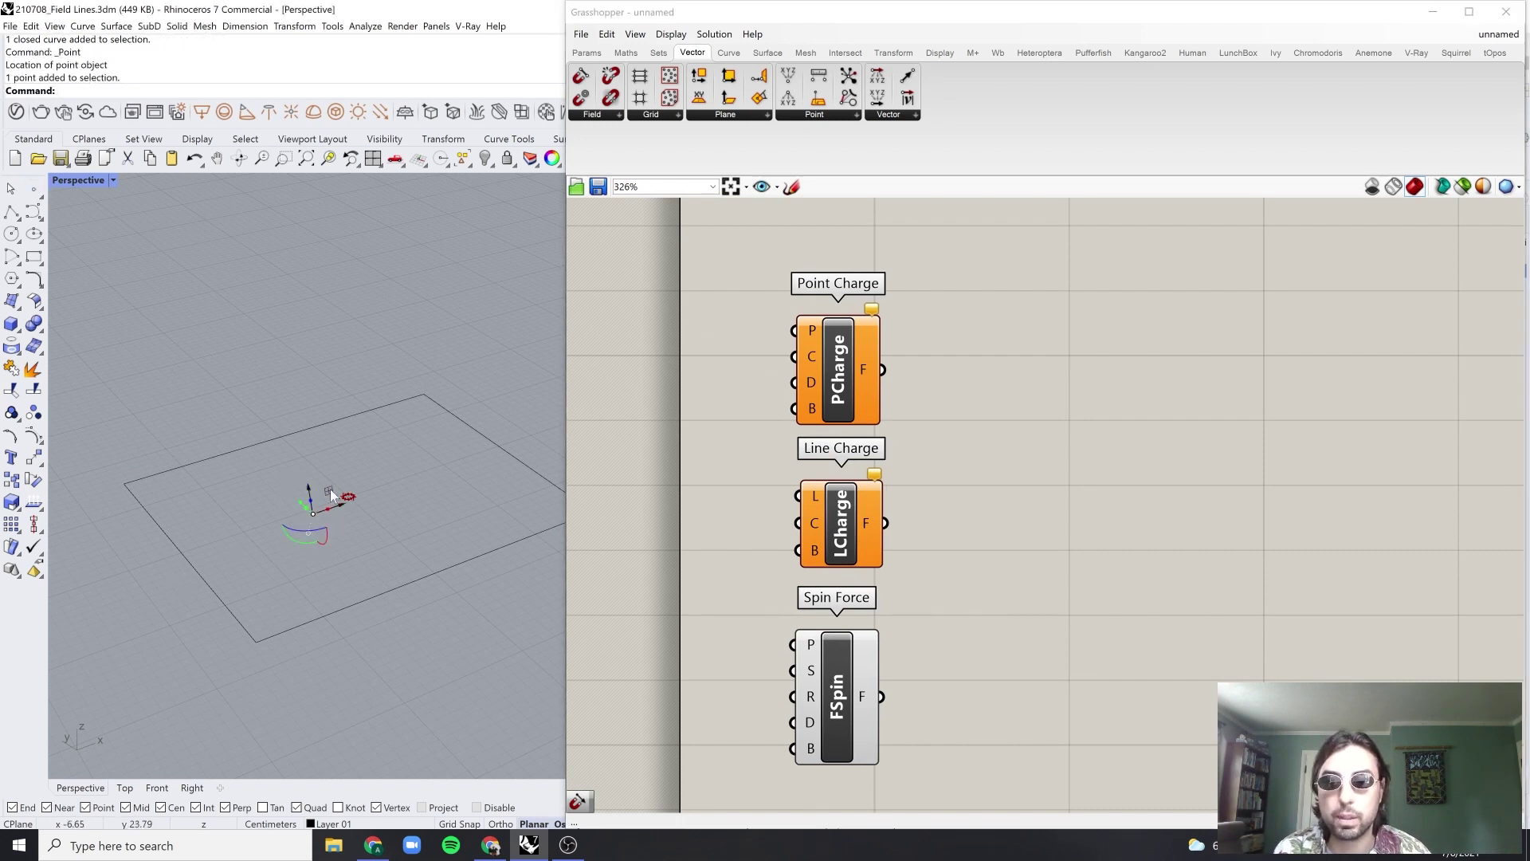
{"action": "right_click_drag", "start_coordinate": [319, 550], "coordinate": [475, 520]}
{"action": "key", "text": "Escape"}
Step: Add a Point parameter to the Grasshopper canvas beside the Point Charge component
{"action": "double_click", "coordinate": [730, 360]}
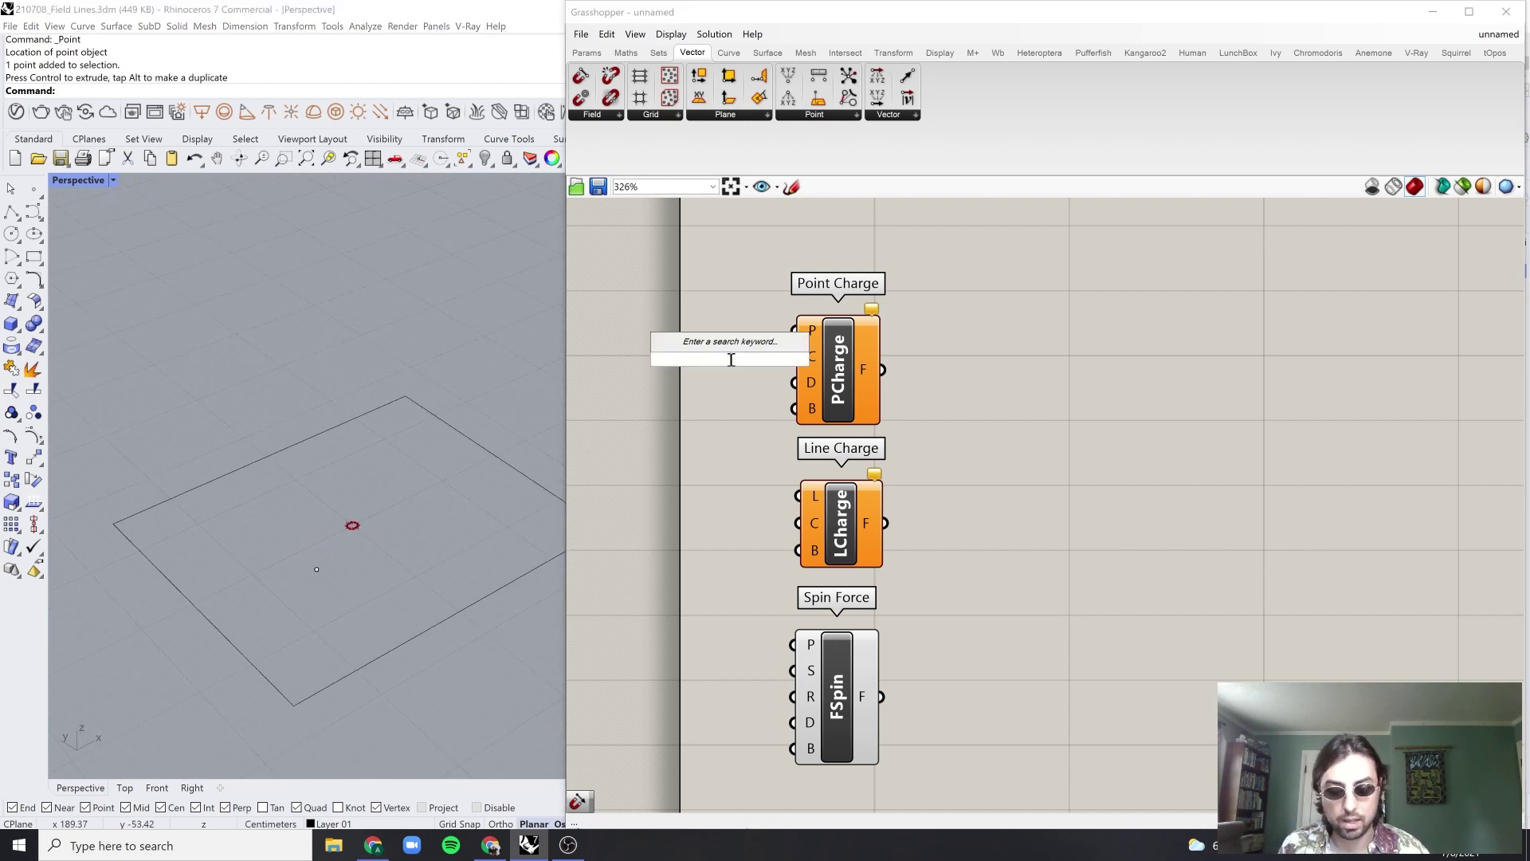
{"action": "type", "text": "ptr"}
{"action": "key", "text": "Escape"}
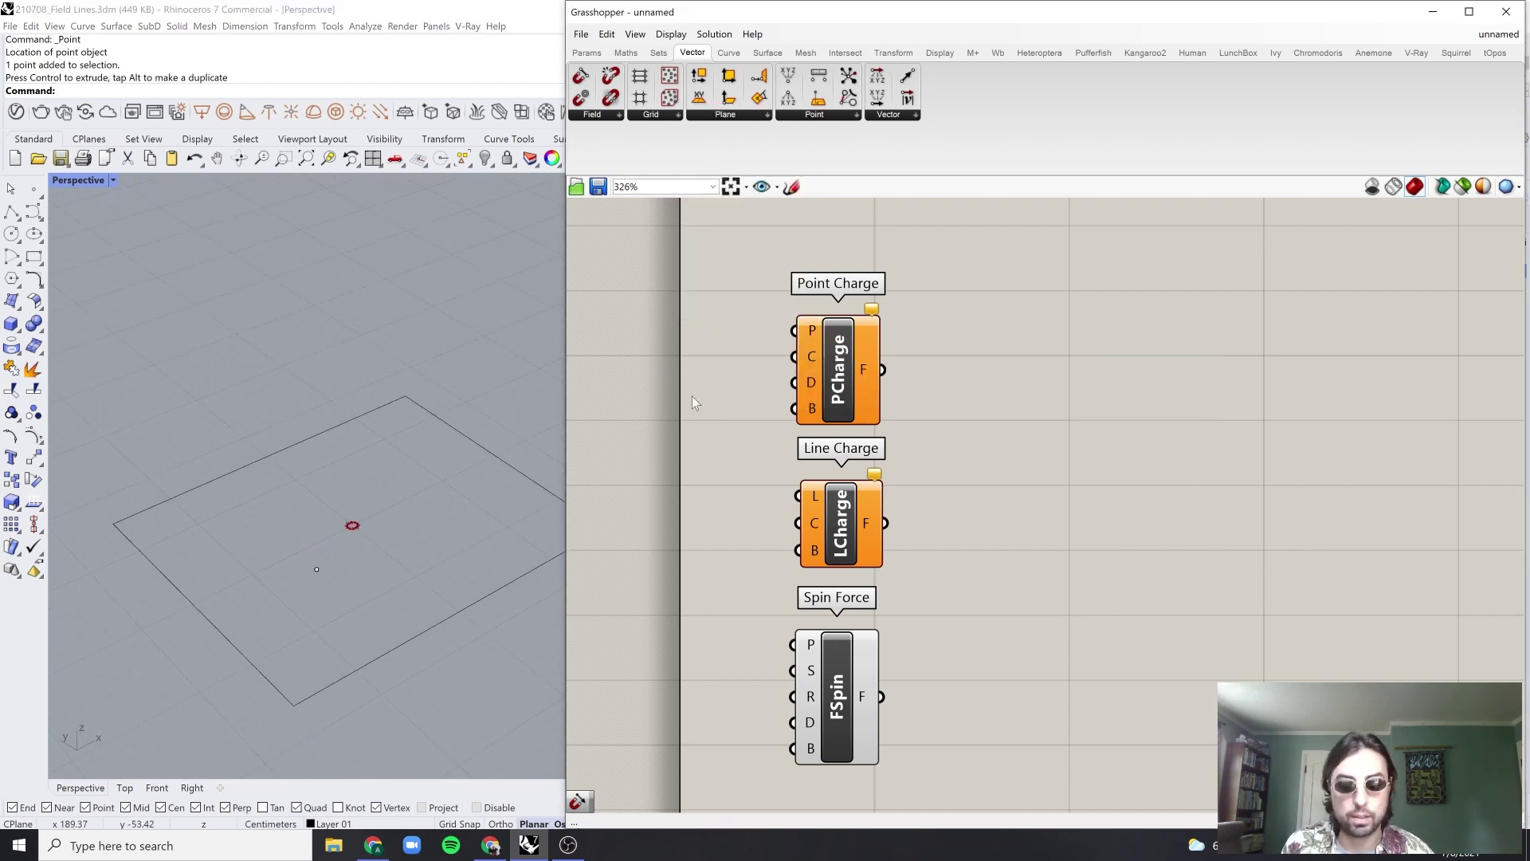
{"action": "double_click", "coordinate": [692, 396]}
{"action": "type", "text": "py"}
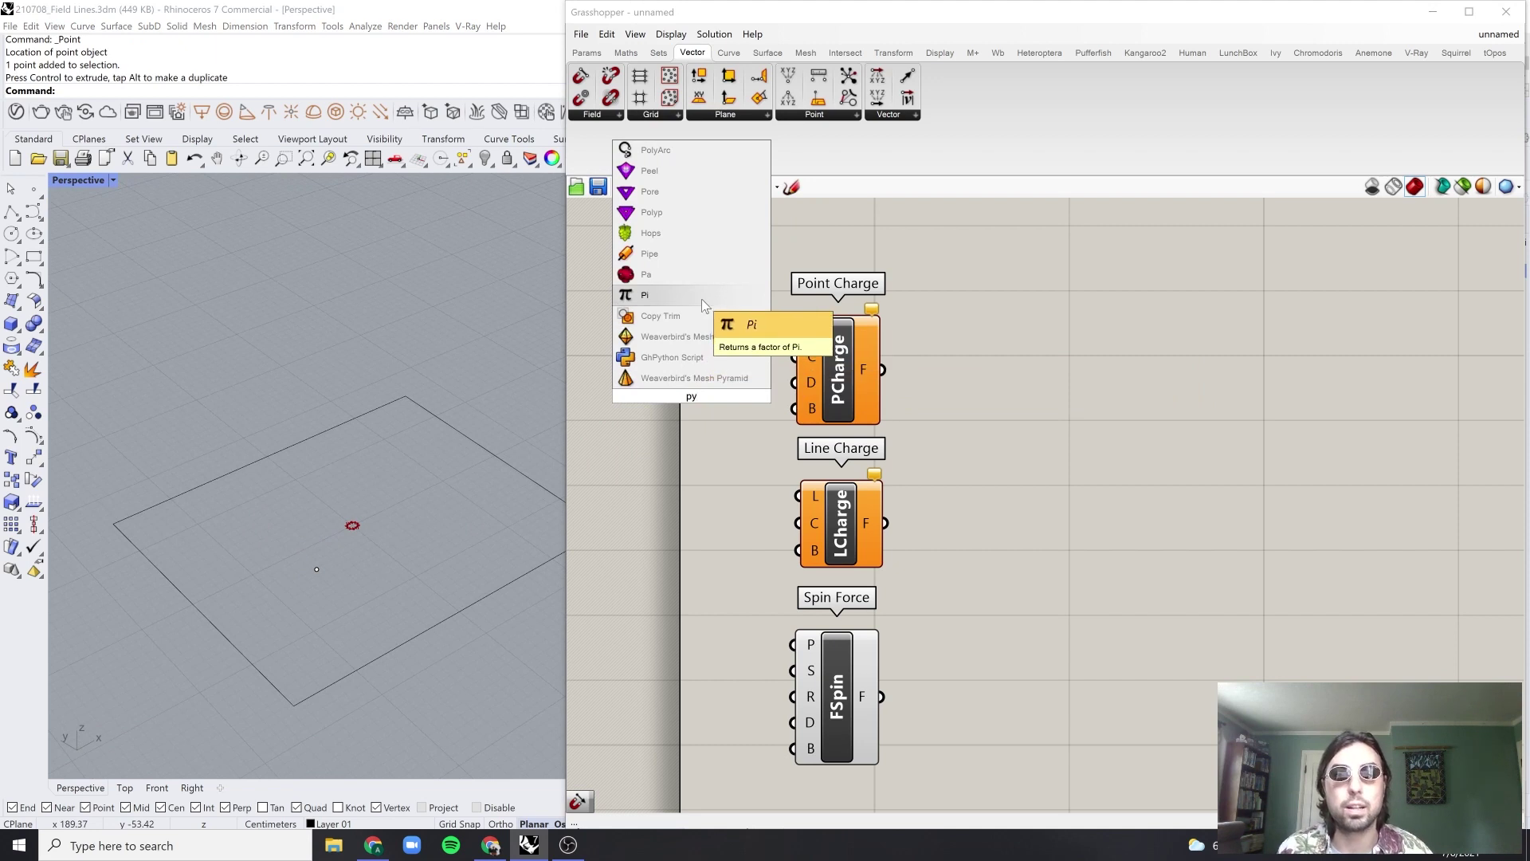
{"action": "left_click_drag", "start_coordinate": [725, 399], "coordinate": [639, 419]}
{"action": "type", "text": "pt"}
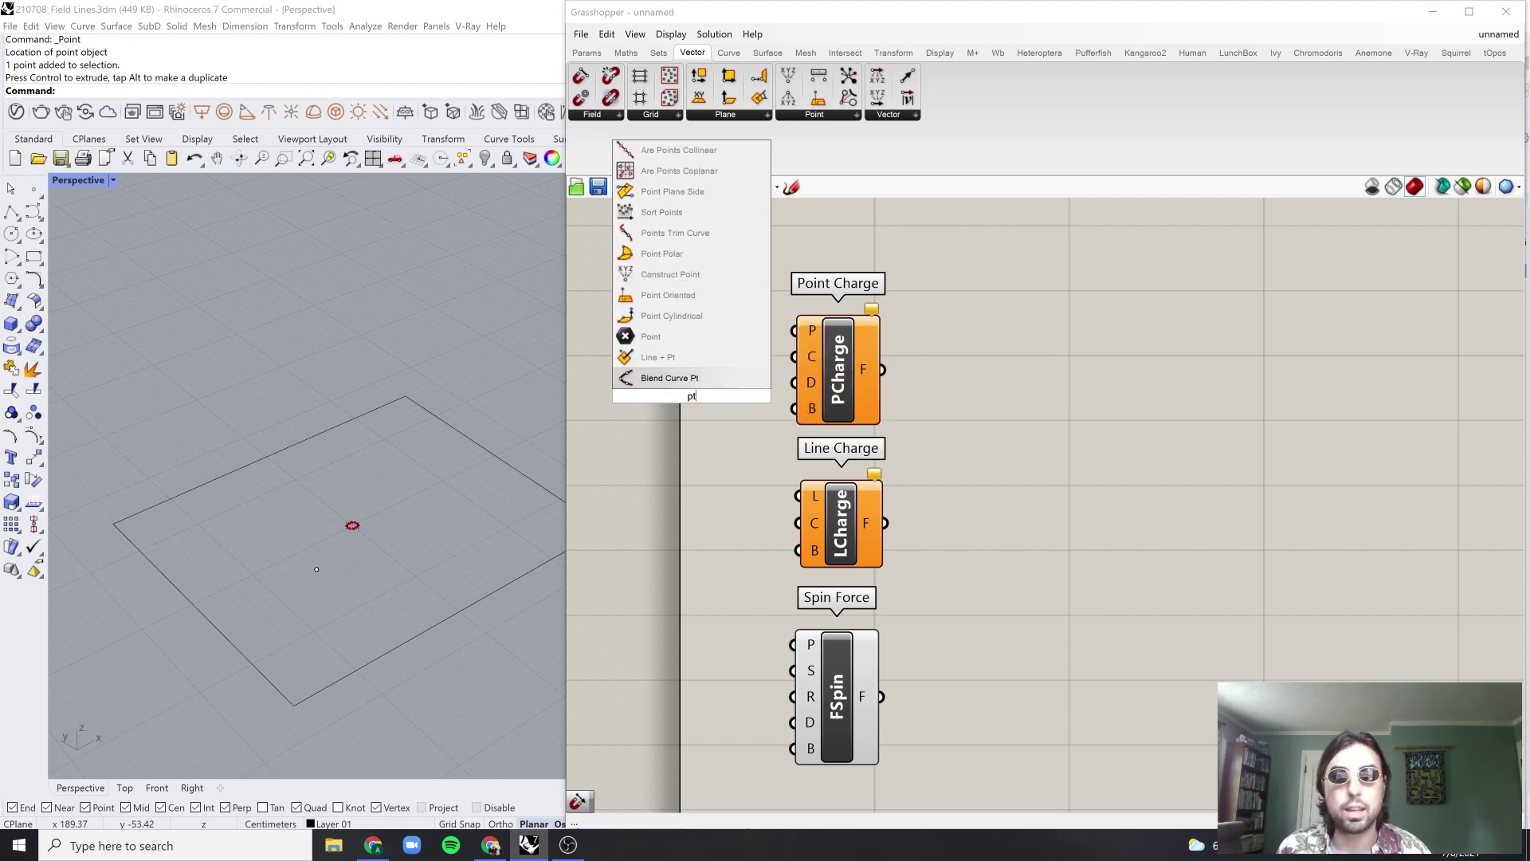
{"action": "left_click", "coordinate": [651, 336]}
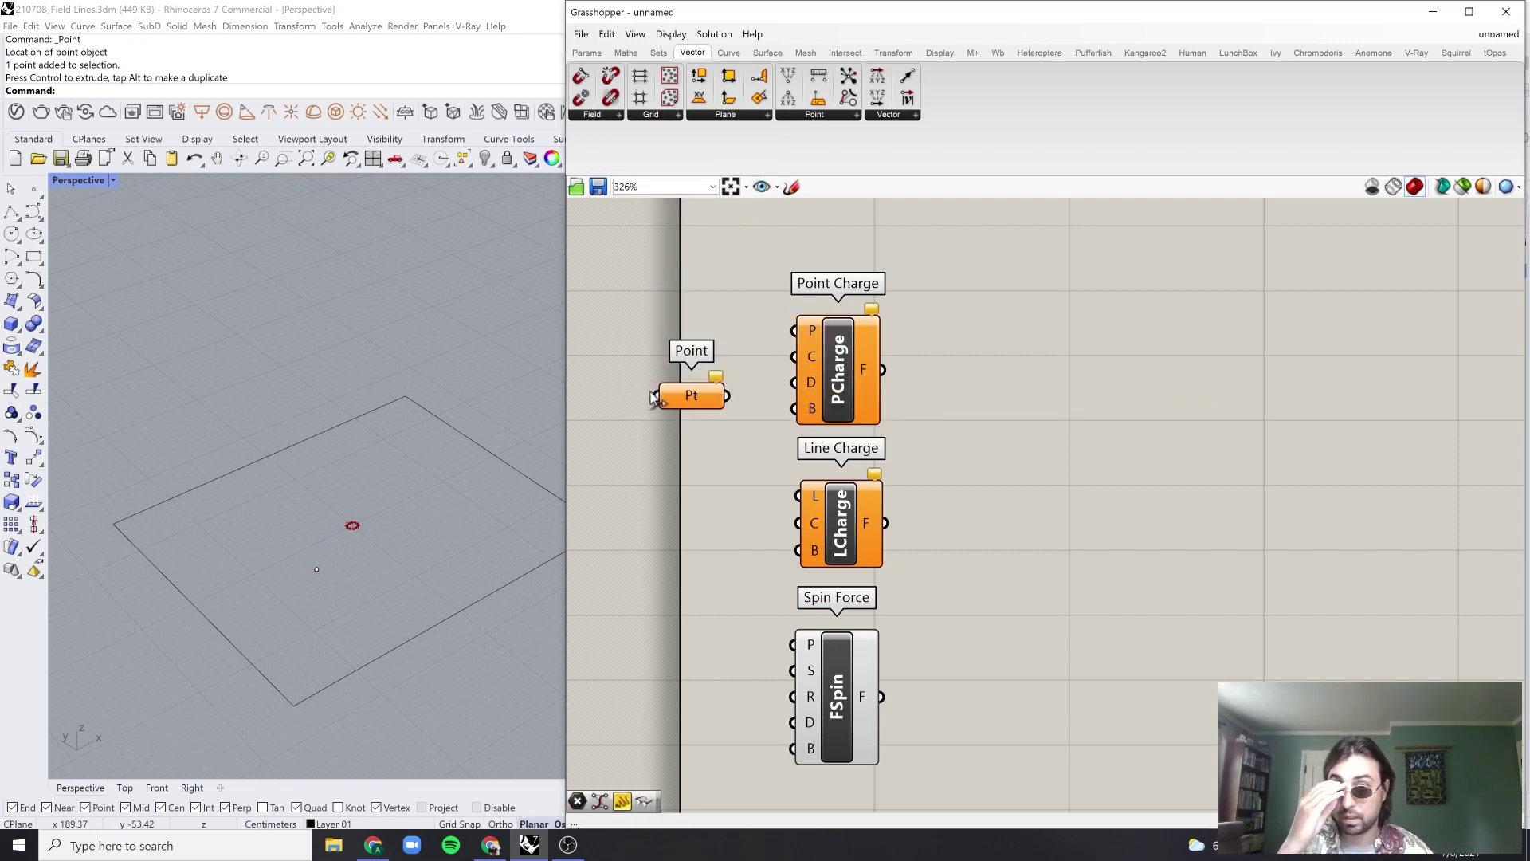
Step: Reference the Rhino point inside the rectangle in the Point parameter
{"action": "left_click_drag", "start_coordinate": [249, 547], "coordinate": [360, 624]}
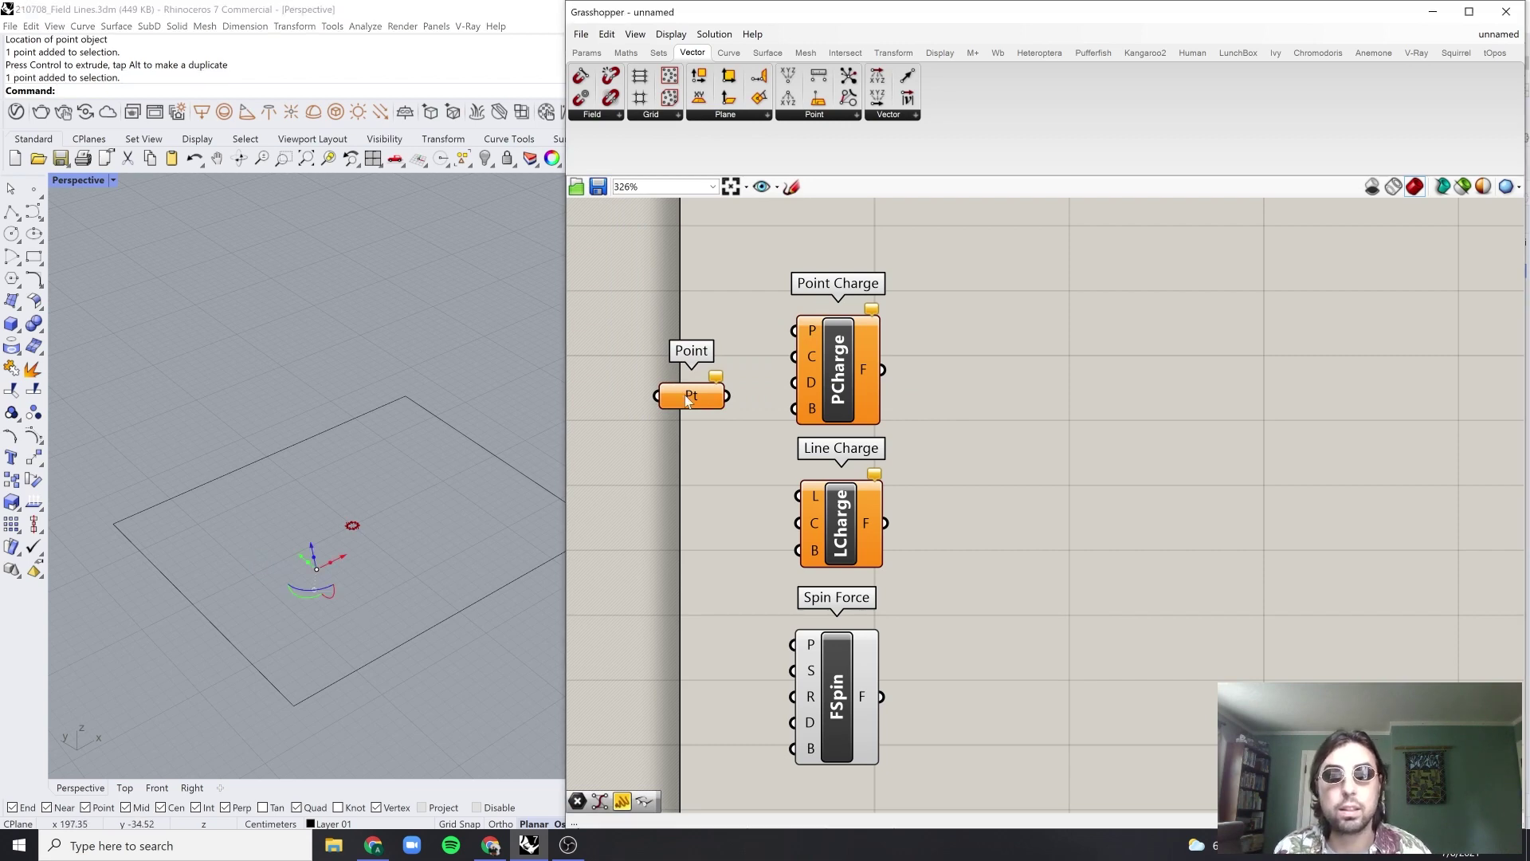
{"action": "right_click", "coordinate": [680, 397]}
{"action": "left_click", "coordinate": [723, 592]}
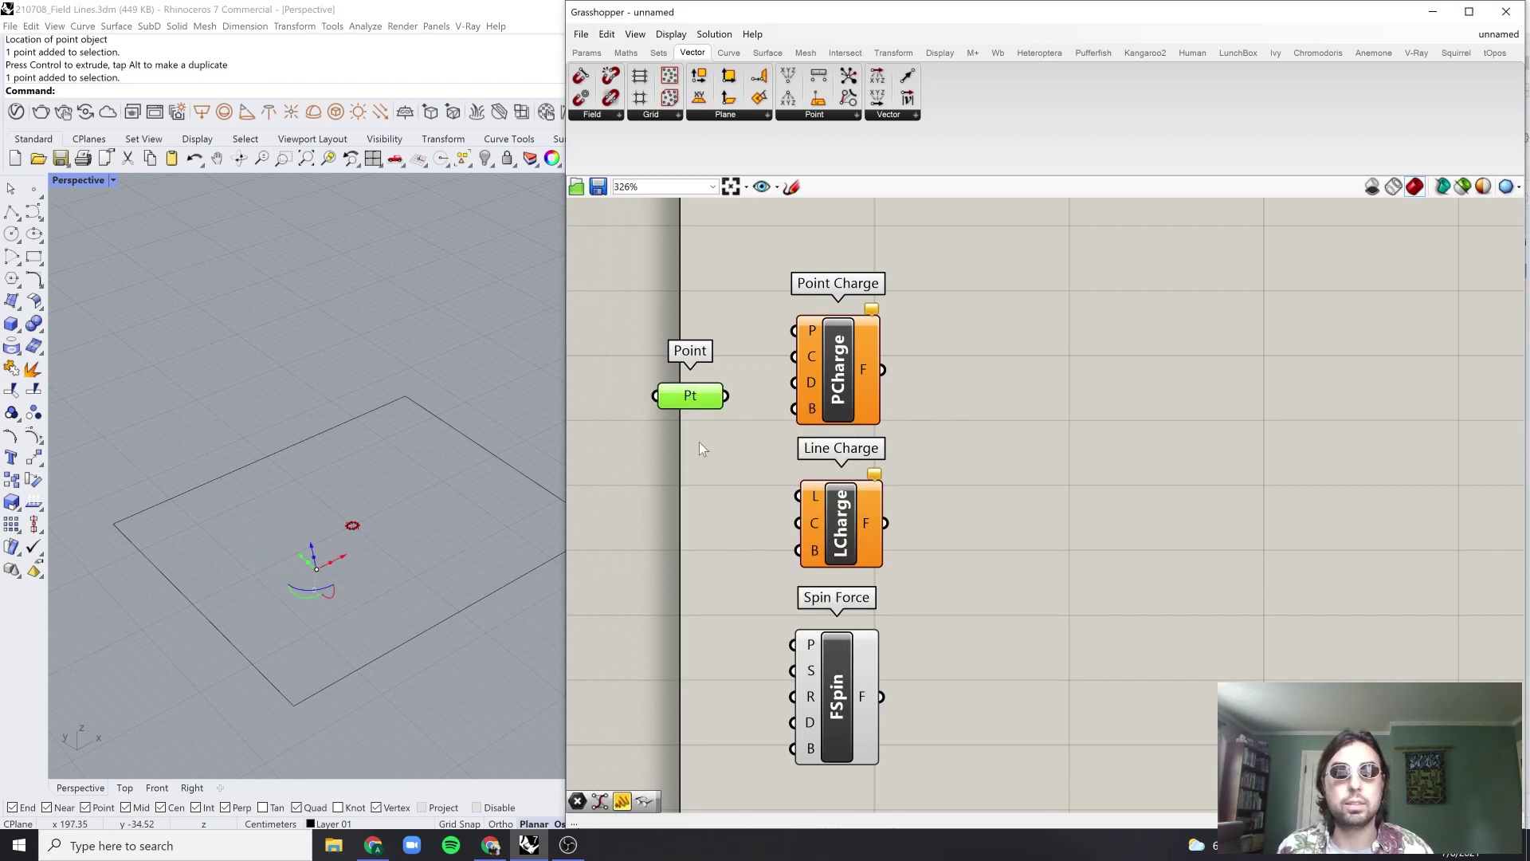
Step: Connect the Point parameter to Point Charge's P input and shift the connected pair and other field components into a tidy layout
{"action": "left_click_drag", "start_coordinate": [692, 405], "coordinate": [795, 330]}
{"action": "left_click_drag", "start_coordinate": [984, 290], "coordinate": [664, 732]}
{"action": "left_click_drag", "start_coordinate": [846, 388], "coordinate": [881, 377]}
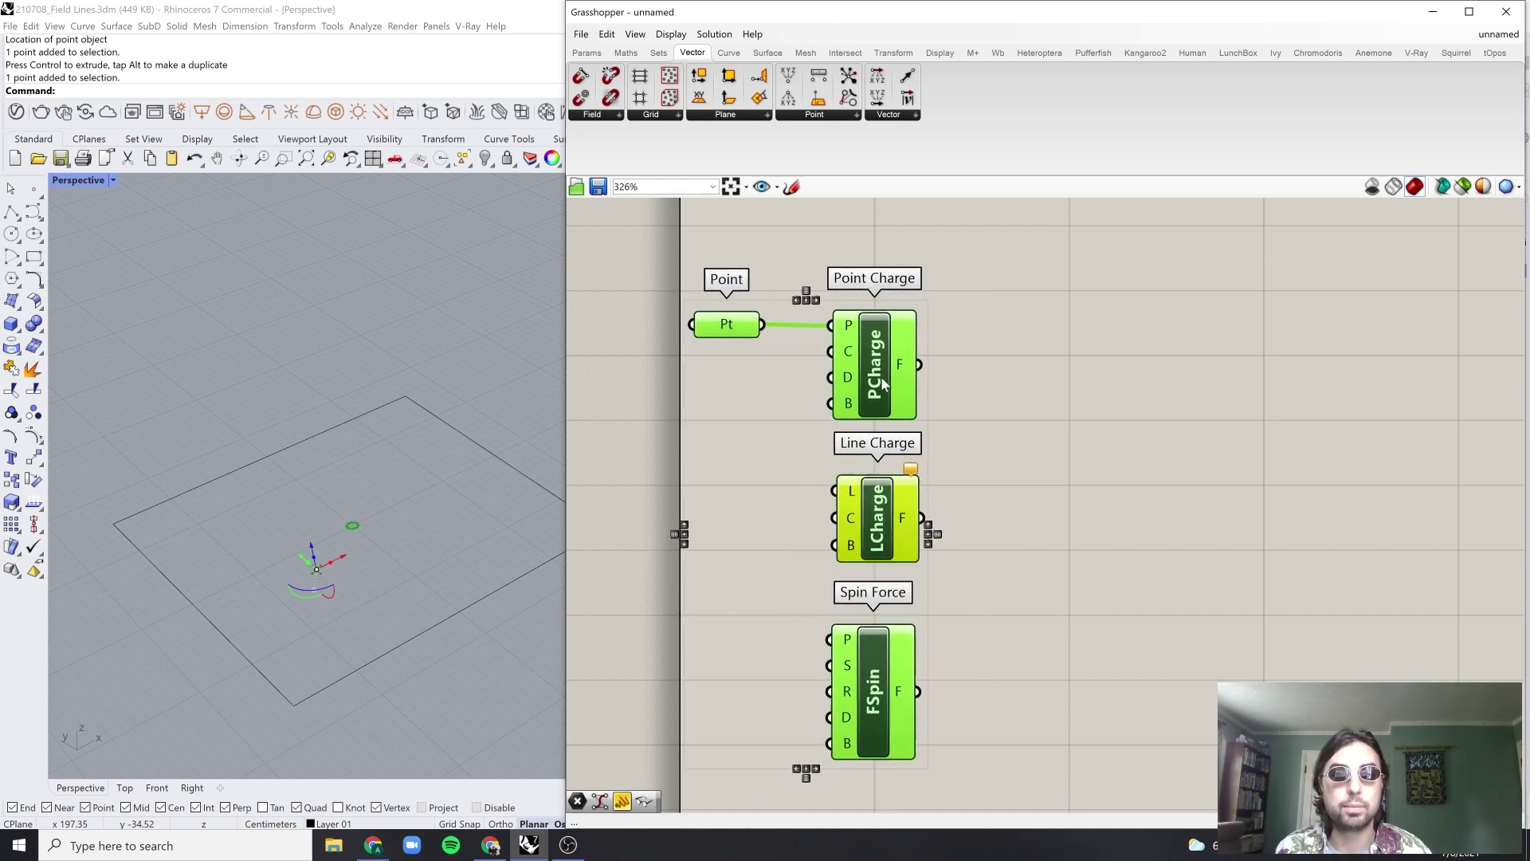
{"action": "left_click", "coordinate": [958, 341]}
Step: Select the boundary rectangle in Rhino and add a Curve parameter to the Grasshopper canvas
{"action": "left_click", "coordinate": [279, 620]}
{"action": "scroll", "coordinate": [279, 619], "scroll_direction": "up", "scroll_amount": 5}
{"action": "right_click_drag", "start_coordinate": [279, 620], "coordinate": [251, 557]}
{"action": "scroll", "coordinate": [250, 557], "scroll_direction": "down", "scroll_amount": 4}
{"action": "scroll", "coordinate": [250, 557], "scroll_direction": "up", "scroll_amount": 4}
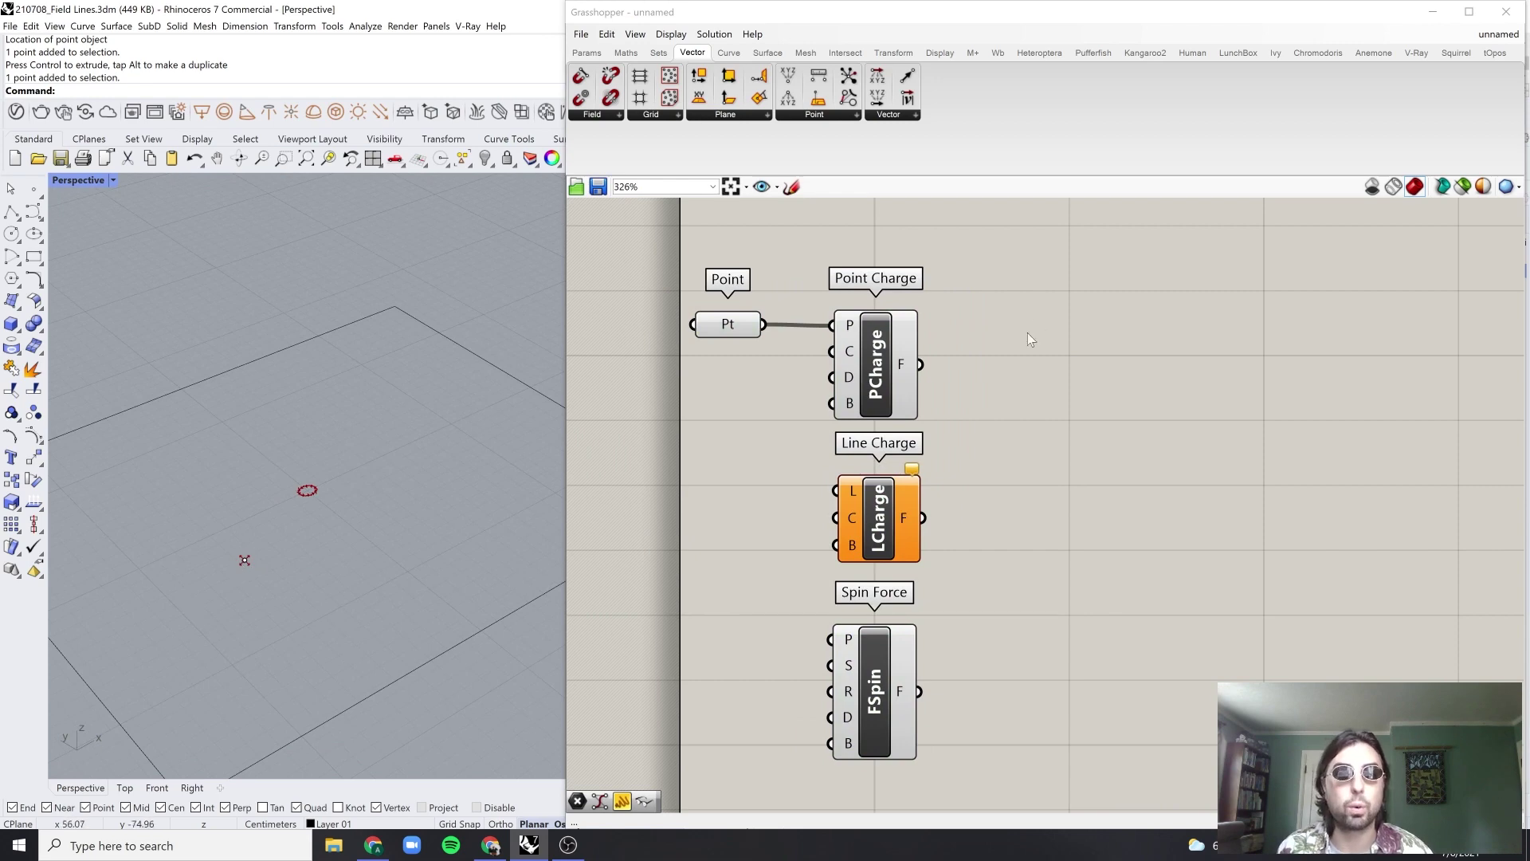
{"action": "scroll", "coordinate": [1012, 358], "scroll_direction": "down", "scroll_amount": 3}
{"action": "left_click", "coordinate": [491, 363]}
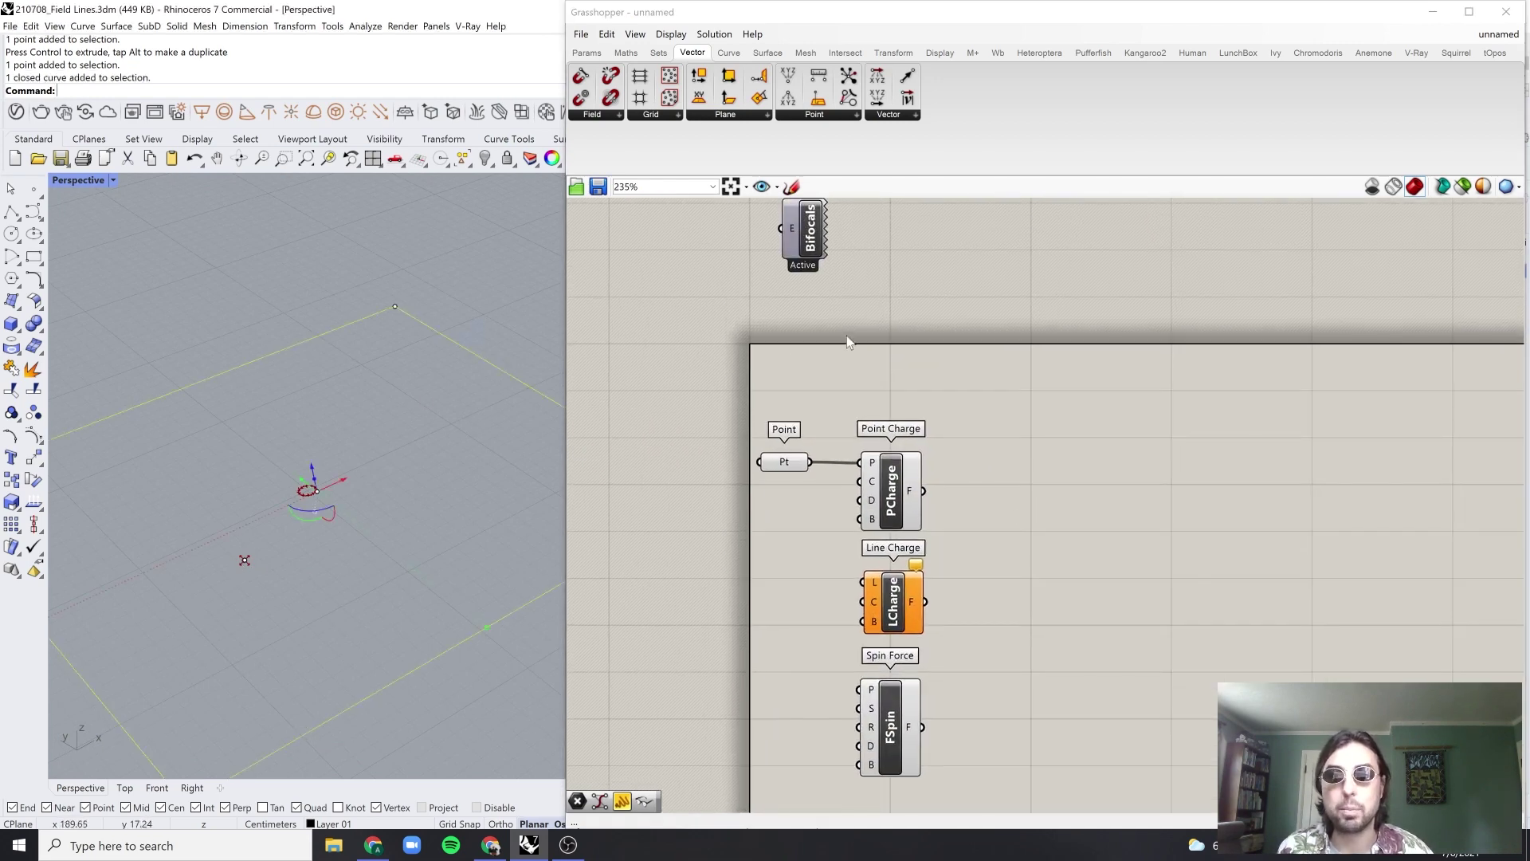
{"action": "double_click", "coordinate": [859, 343]}
{"action": "type", "text": "crv"}
{"action": "left_click", "coordinate": [848, 327]}
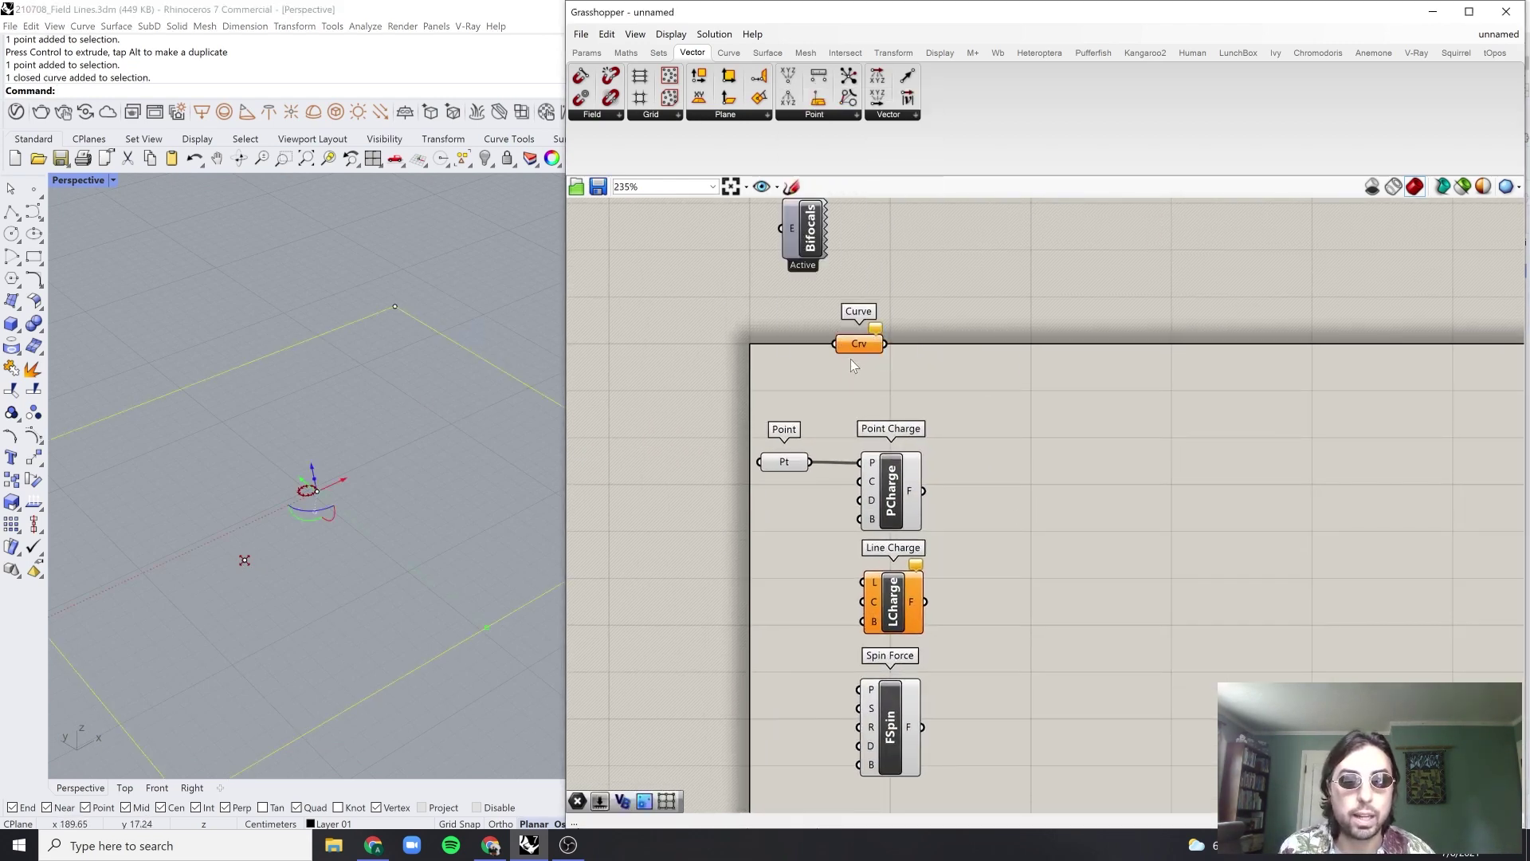
Step: Move the Curve parameter above the Point parameter and set the selected rectangle as its single curve
{"action": "left_click_drag", "start_coordinate": [859, 345], "coordinate": [780, 368]}
{"action": "right_click", "coordinate": [781, 369]}
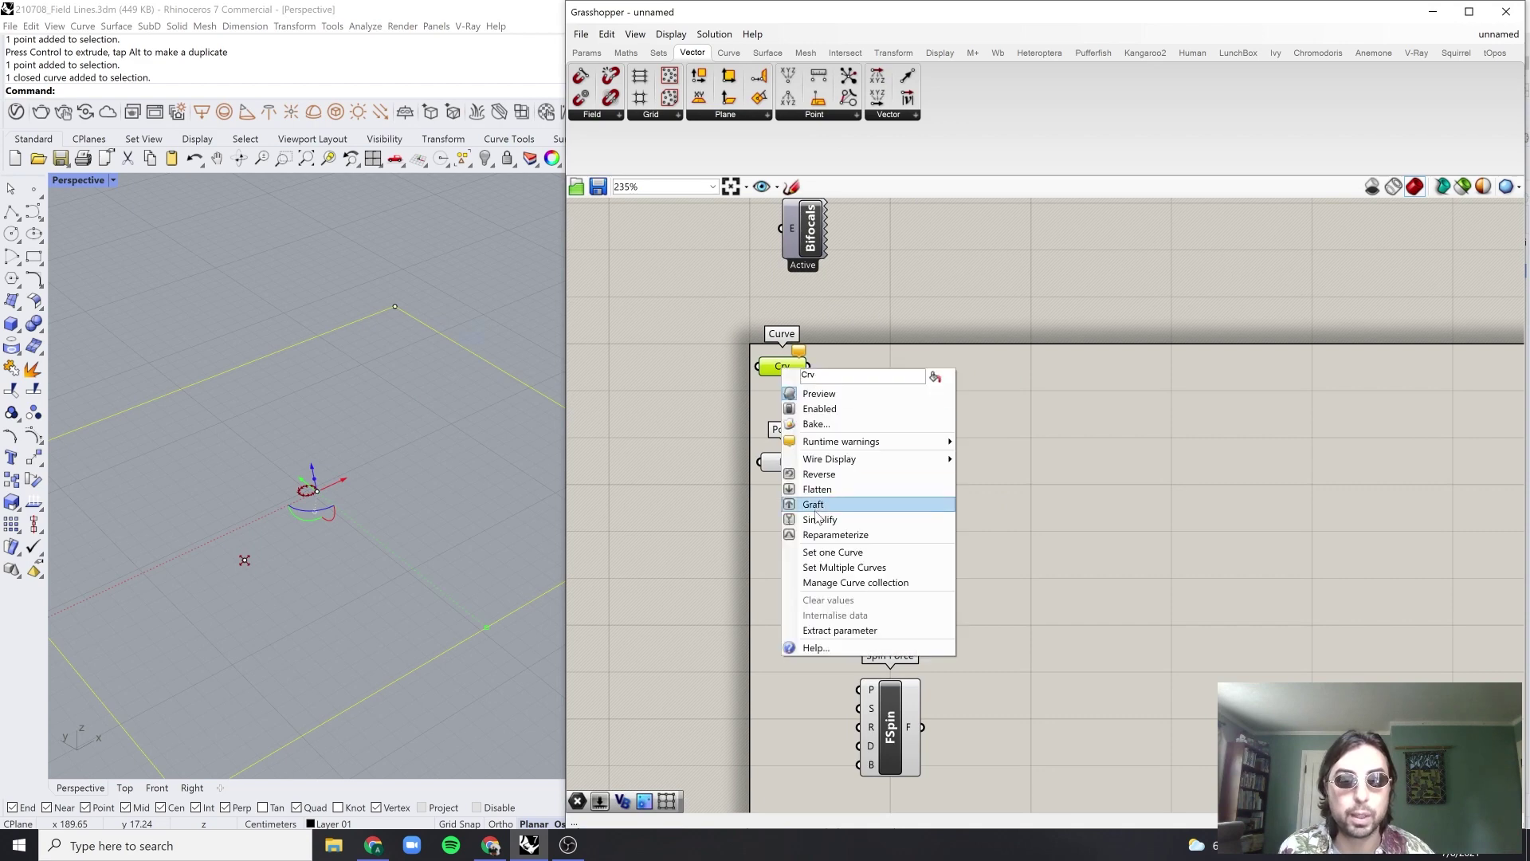
{"action": "left_click", "coordinate": [829, 550]}
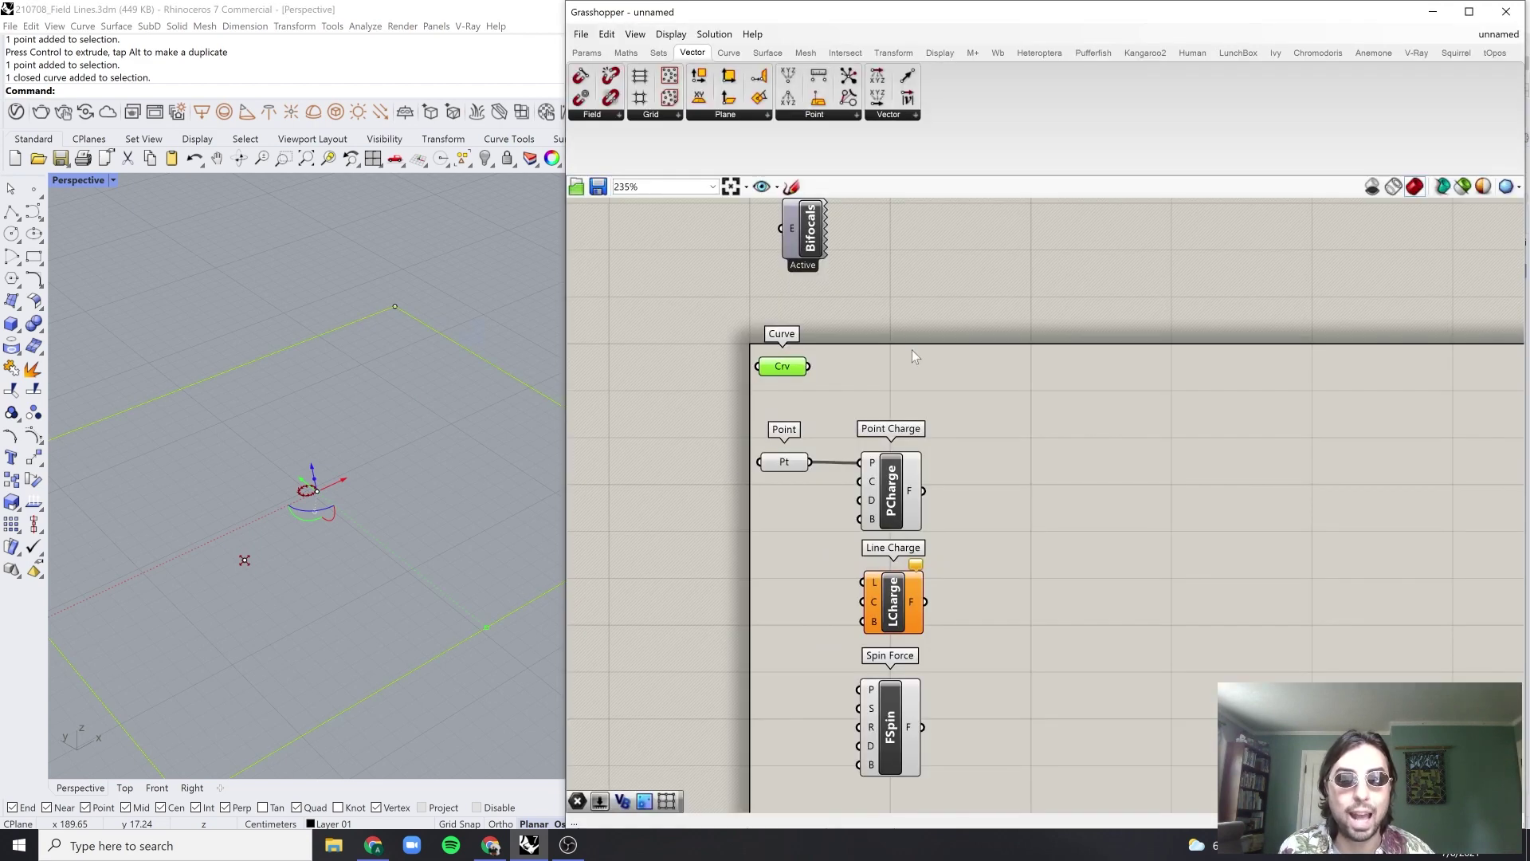
Step: Add a Grid Structure component above the Point Charge component
{"action": "double_click", "coordinate": [954, 385]}
{"action": "type", "text": "grid"}
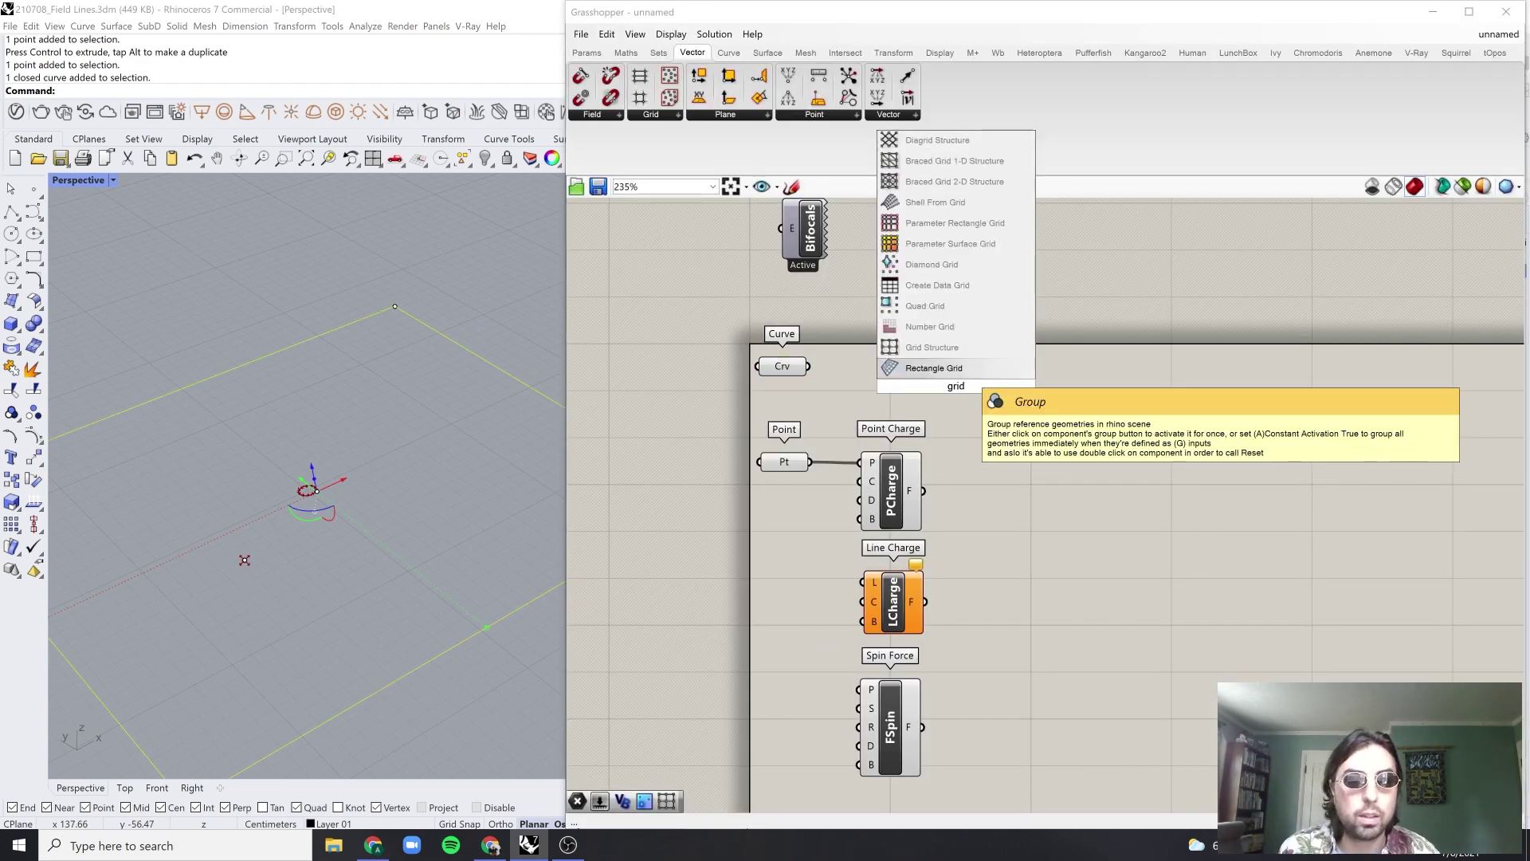
{"action": "left_click", "coordinate": [962, 347]}
{"action": "left_click", "coordinate": [451, 307]}
{"action": "scroll", "coordinate": [452, 310], "scroll_direction": "down", "scroll_amount": 2}
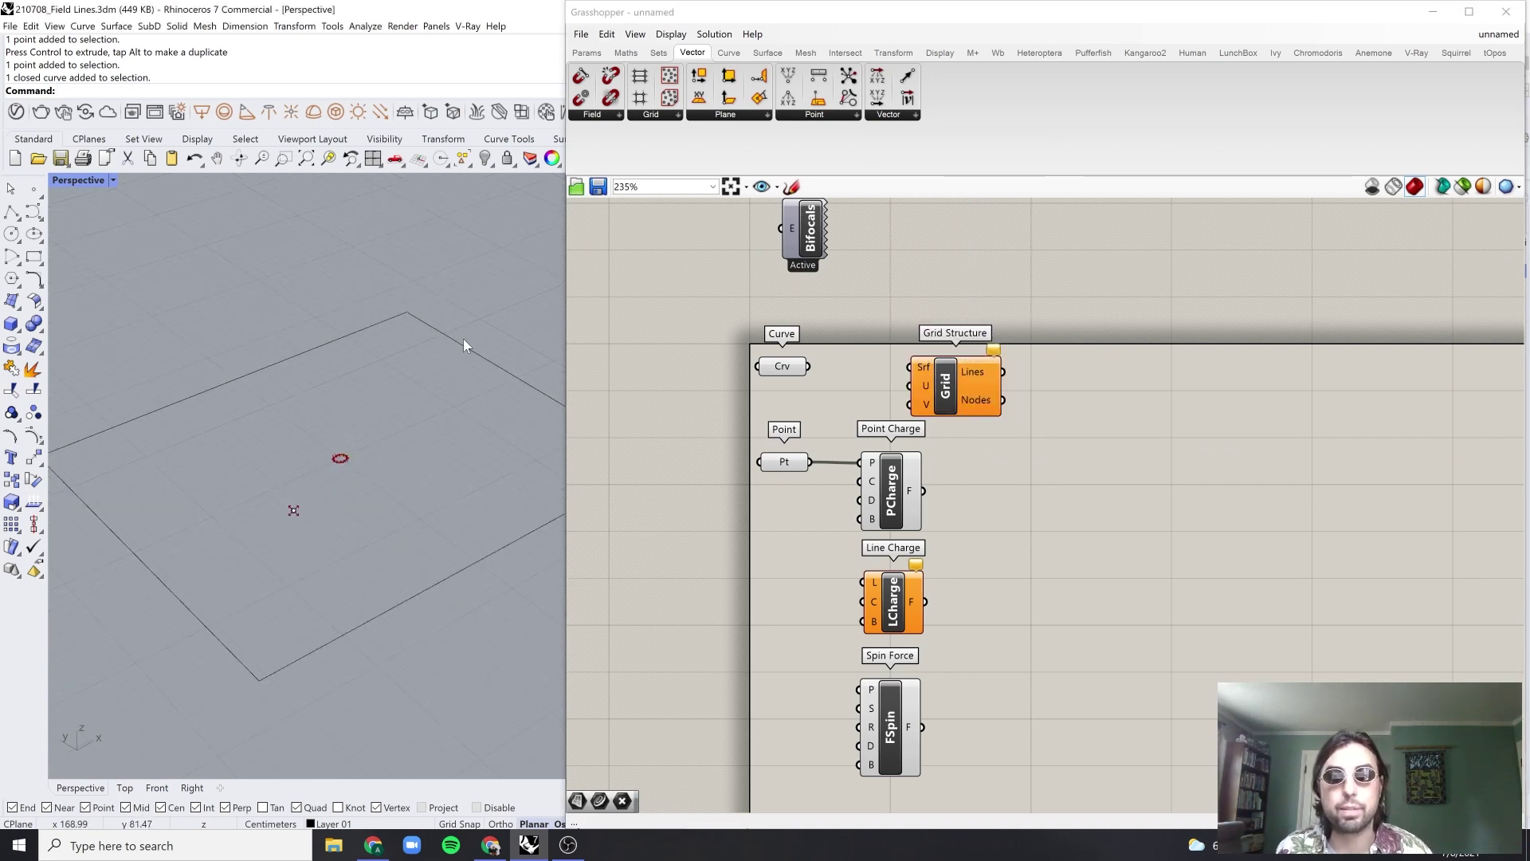
{"action": "right_click_drag", "start_coordinate": [462, 338], "coordinate": [438, 354], "text": "shift"}
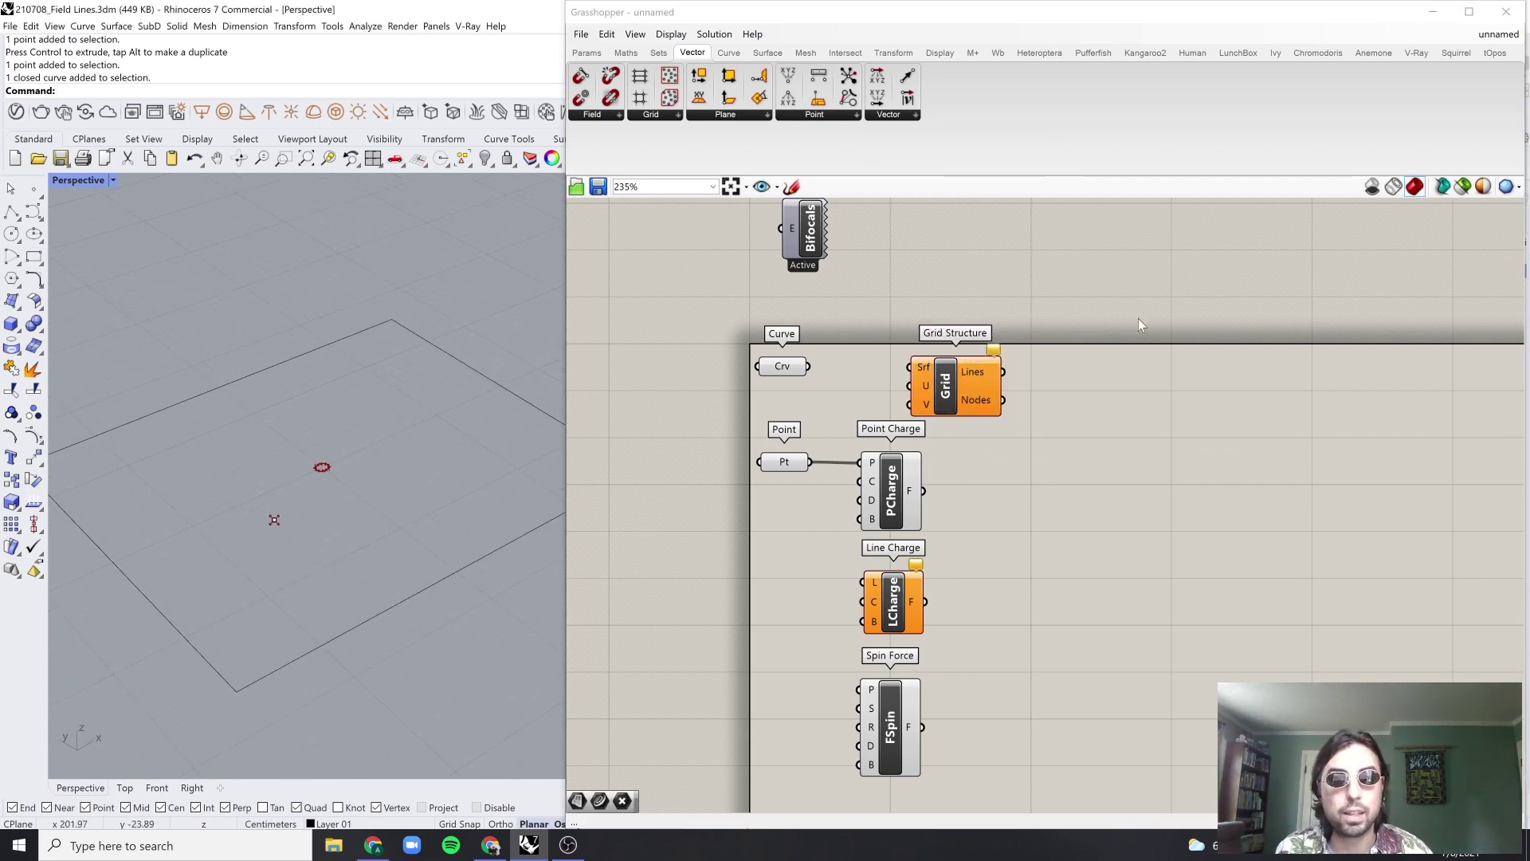
Step: Connect the Curve parameter to Grid Structure's Srf input and place the component close beside it
{"action": "scroll", "coordinate": [1084, 340], "scroll_direction": "up", "scroll_amount": 2}
{"action": "left_click_drag", "start_coordinate": [926, 422], "coordinate": [903, 405]}
{"action": "left_click", "coordinate": [714, 373]}
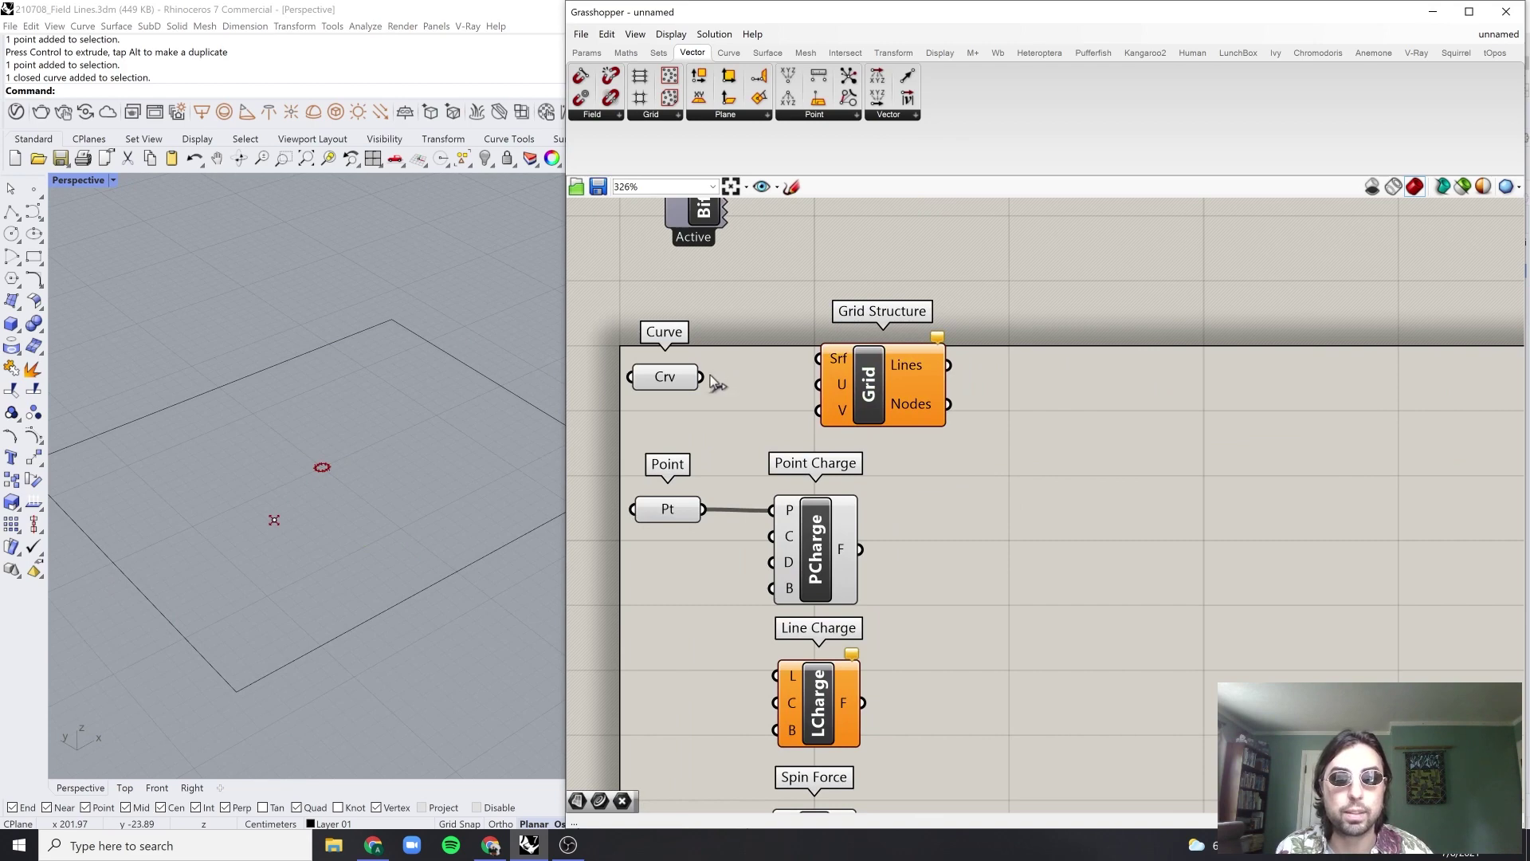
{"action": "left_click_drag", "start_coordinate": [707, 376], "coordinate": [798, 388]}
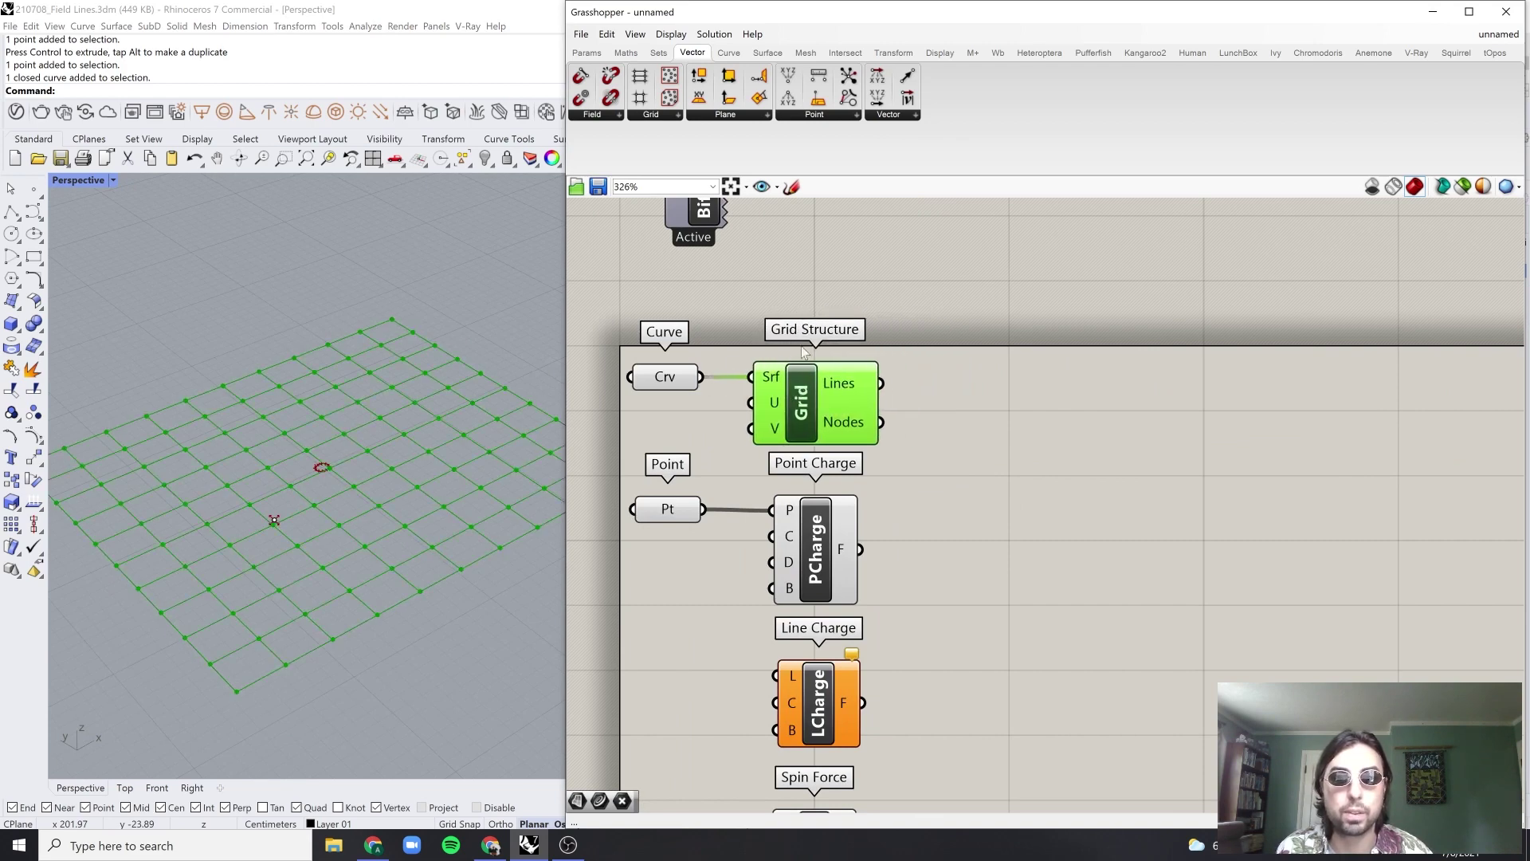
{"action": "left_click_drag", "start_coordinate": [915, 277], "coordinate": [683, 397]}
Step: Move the Point parameter and the three field components down to leave space below Grid Structure
{"action": "right_click_drag", "start_coordinate": [1012, 593], "coordinate": [1018, 476]}
{"action": "left_click", "coordinate": [1018, 477]}
{"action": "scroll", "coordinate": [903, 744], "scroll_direction": "down", "scroll_amount": 2}
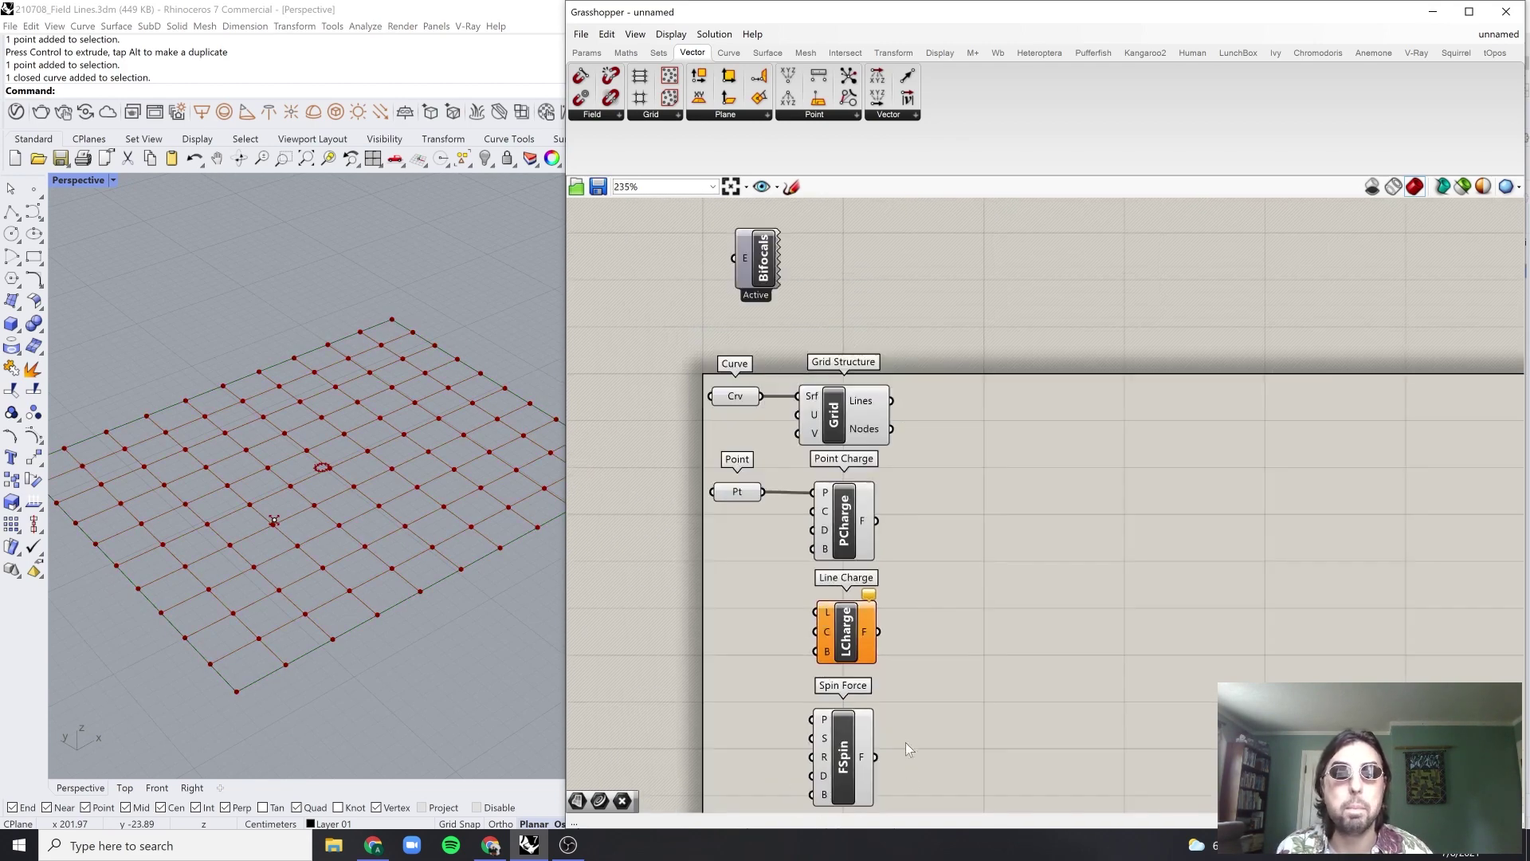
{"action": "left_click_drag", "start_coordinate": [906, 793], "coordinate": [710, 478]}
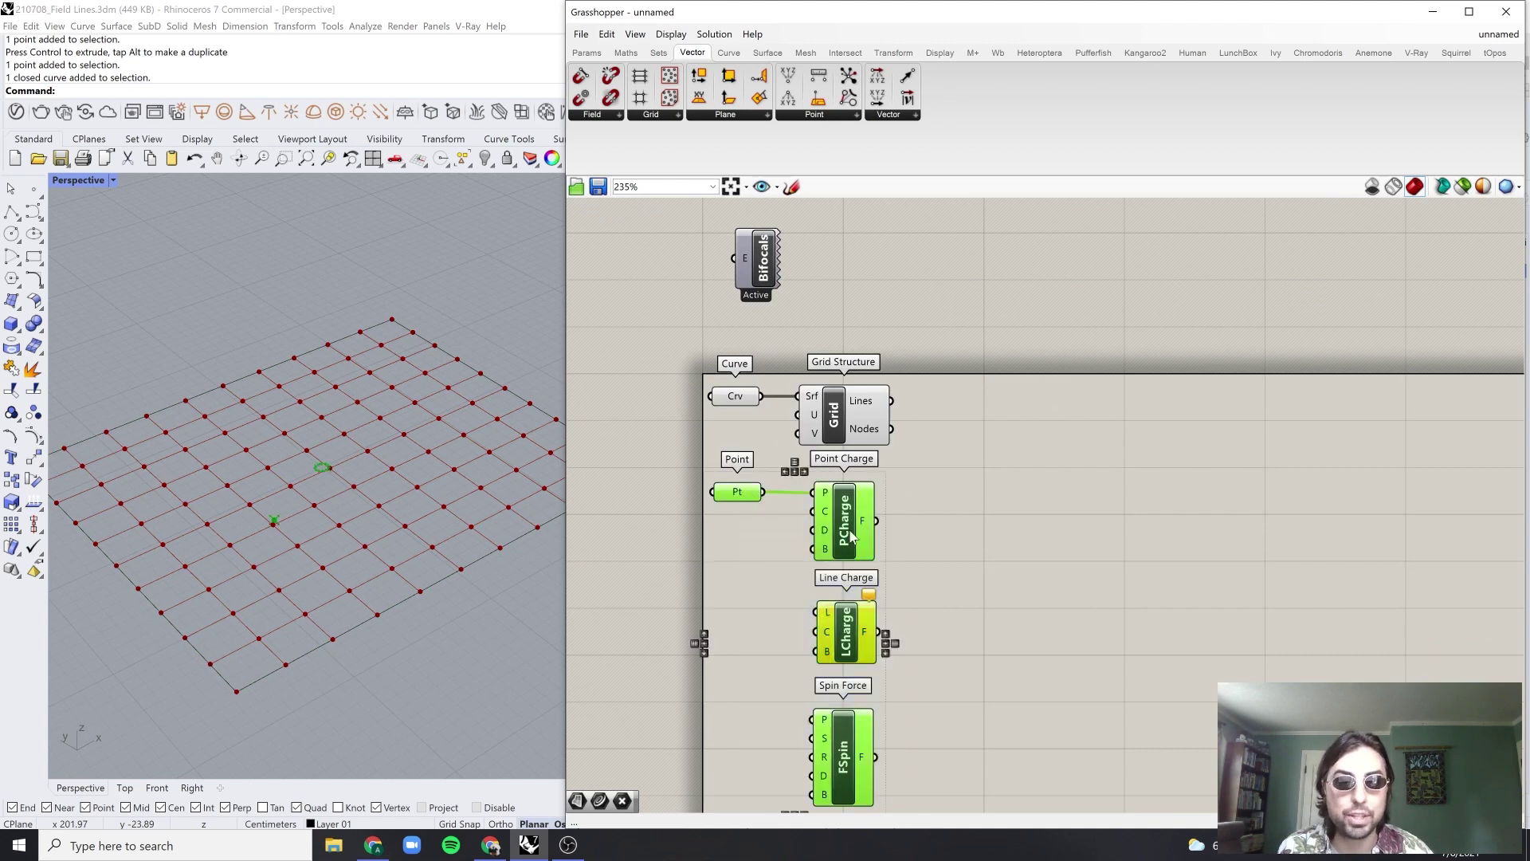
{"action": "left_click_drag", "start_coordinate": [852, 540], "coordinate": [859, 682]}
{"action": "left_click", "coordinate": [1026, 599]}
{"action": "scroll", "coordinate": [1026, 593], "scroll_direction": "down", "scroll_amount": 2}
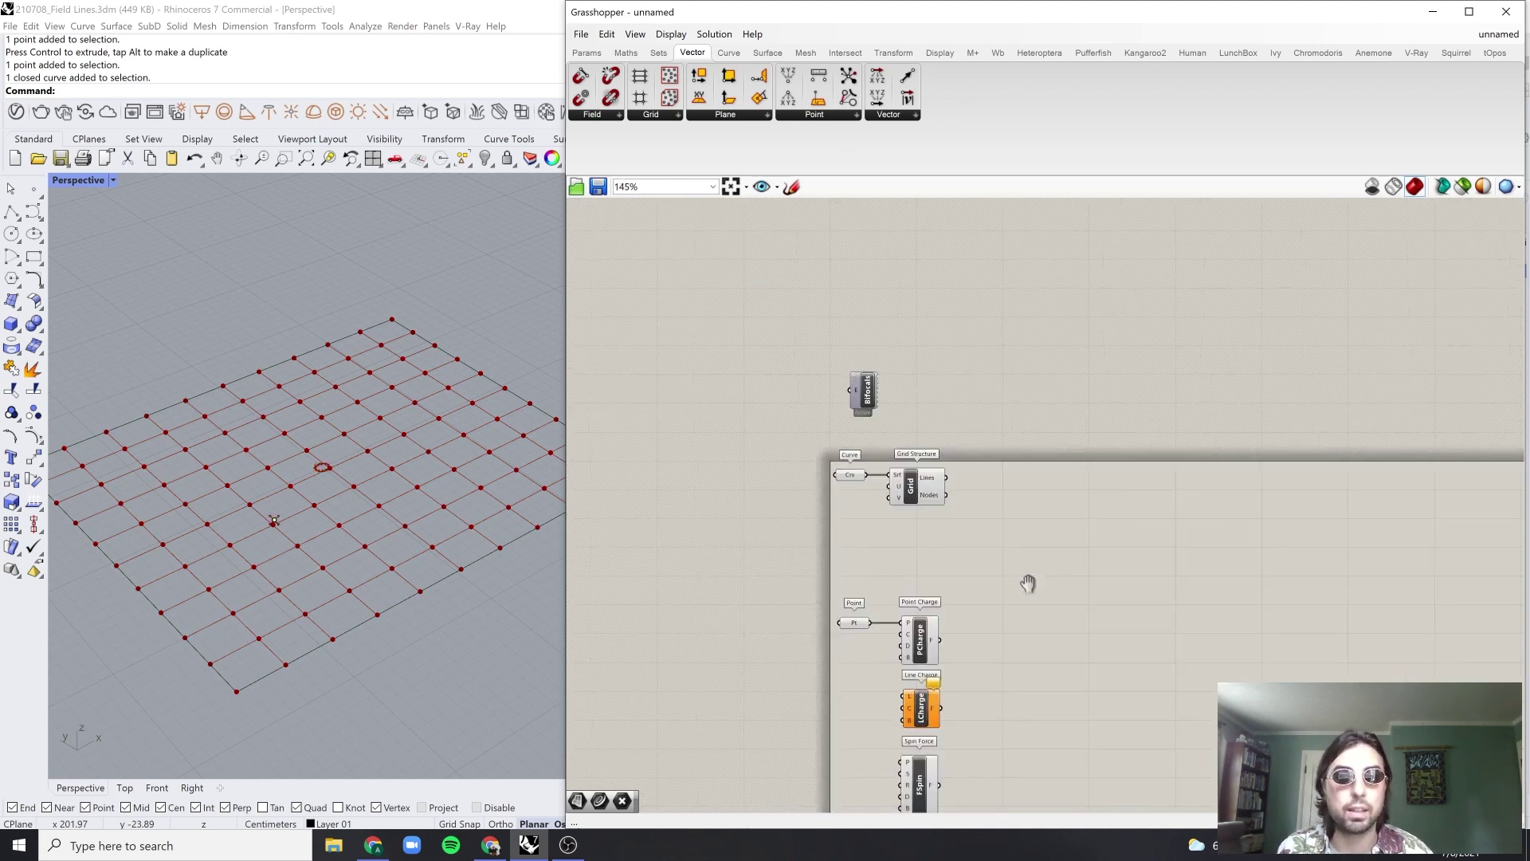
Step: Add a second Point parameter beside Grid Structure and connect the Nodes output to it
{"action": "scroll", "coordinate": [826, 414], "scroll_direction": "up", "scroll_amount": 1}
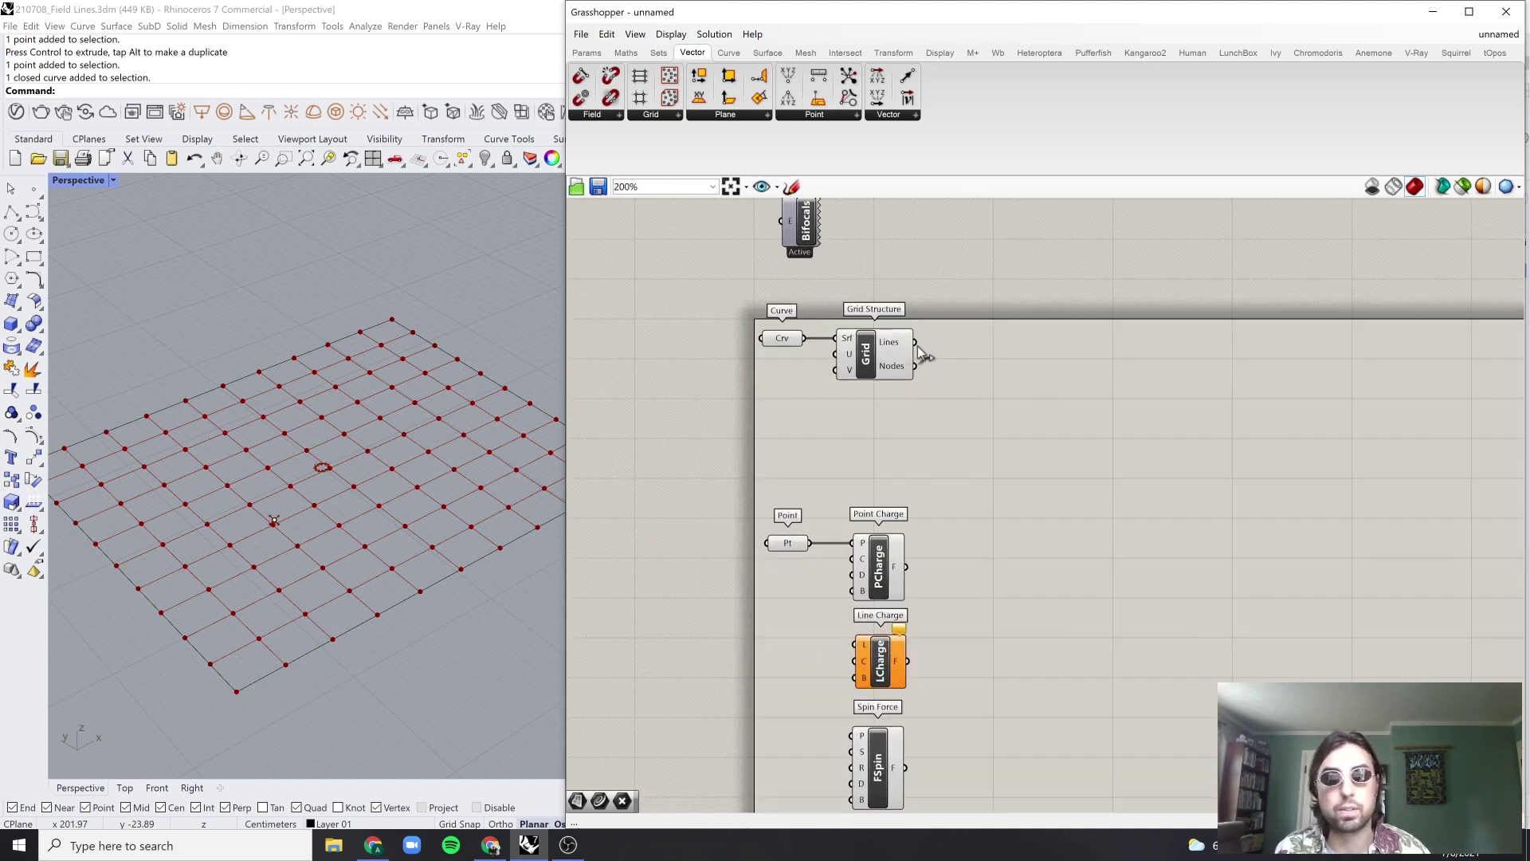
{"action": "left_click_drag", "start_coordinate": [864, 357], "coordinate": [866, 357]}
{"action": "left_click", "coordinate": [828, 342]}
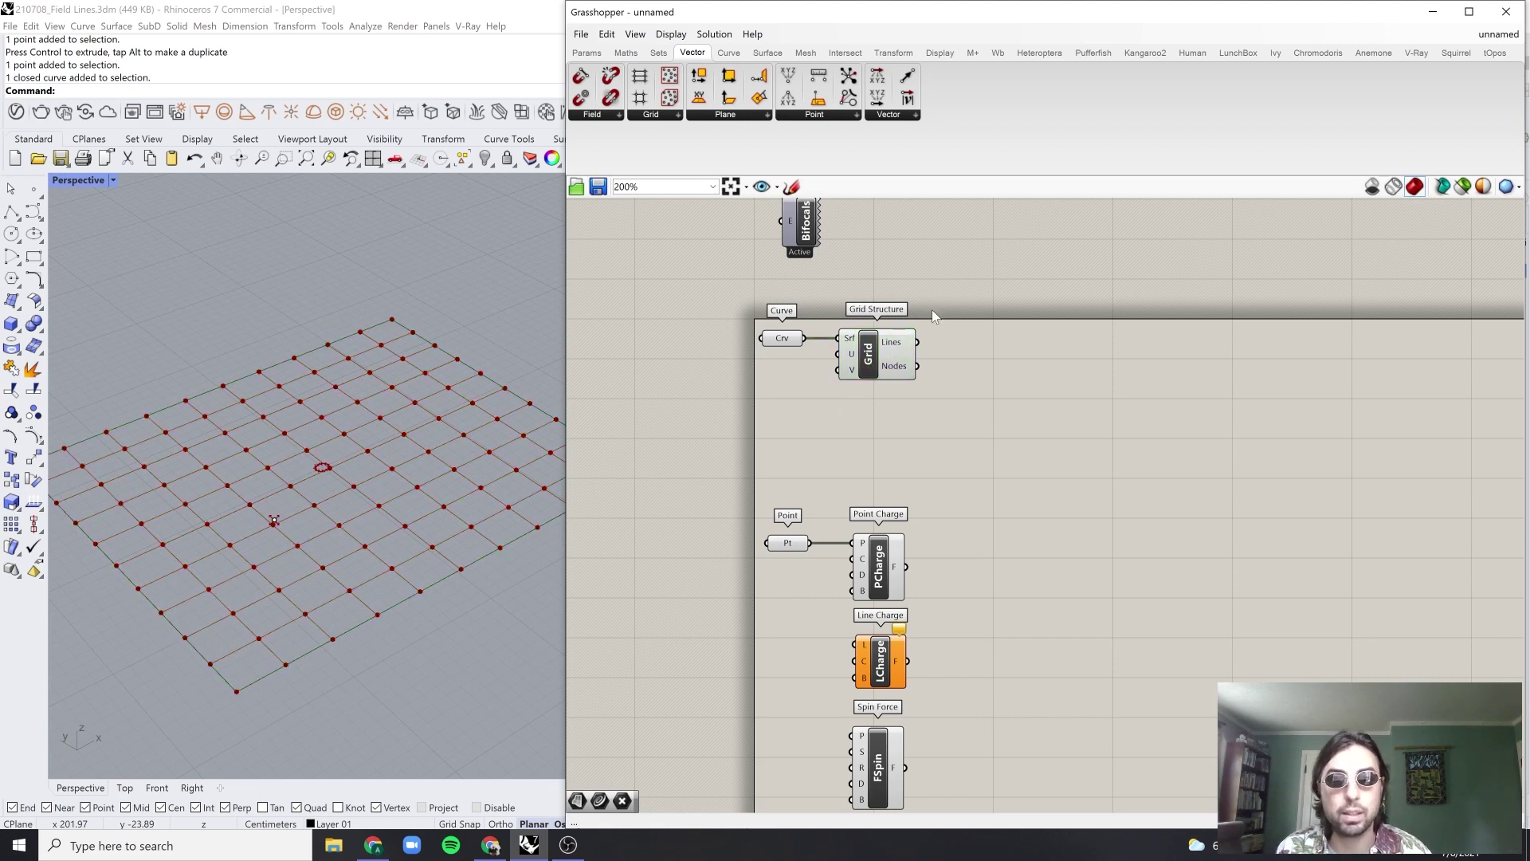
{"action": "scroll", "coordinate": [828, 357], "scroll_direction": "up", "scroll_amount": 1}
{"action": "double_click", "coordinate": [987, 377]}
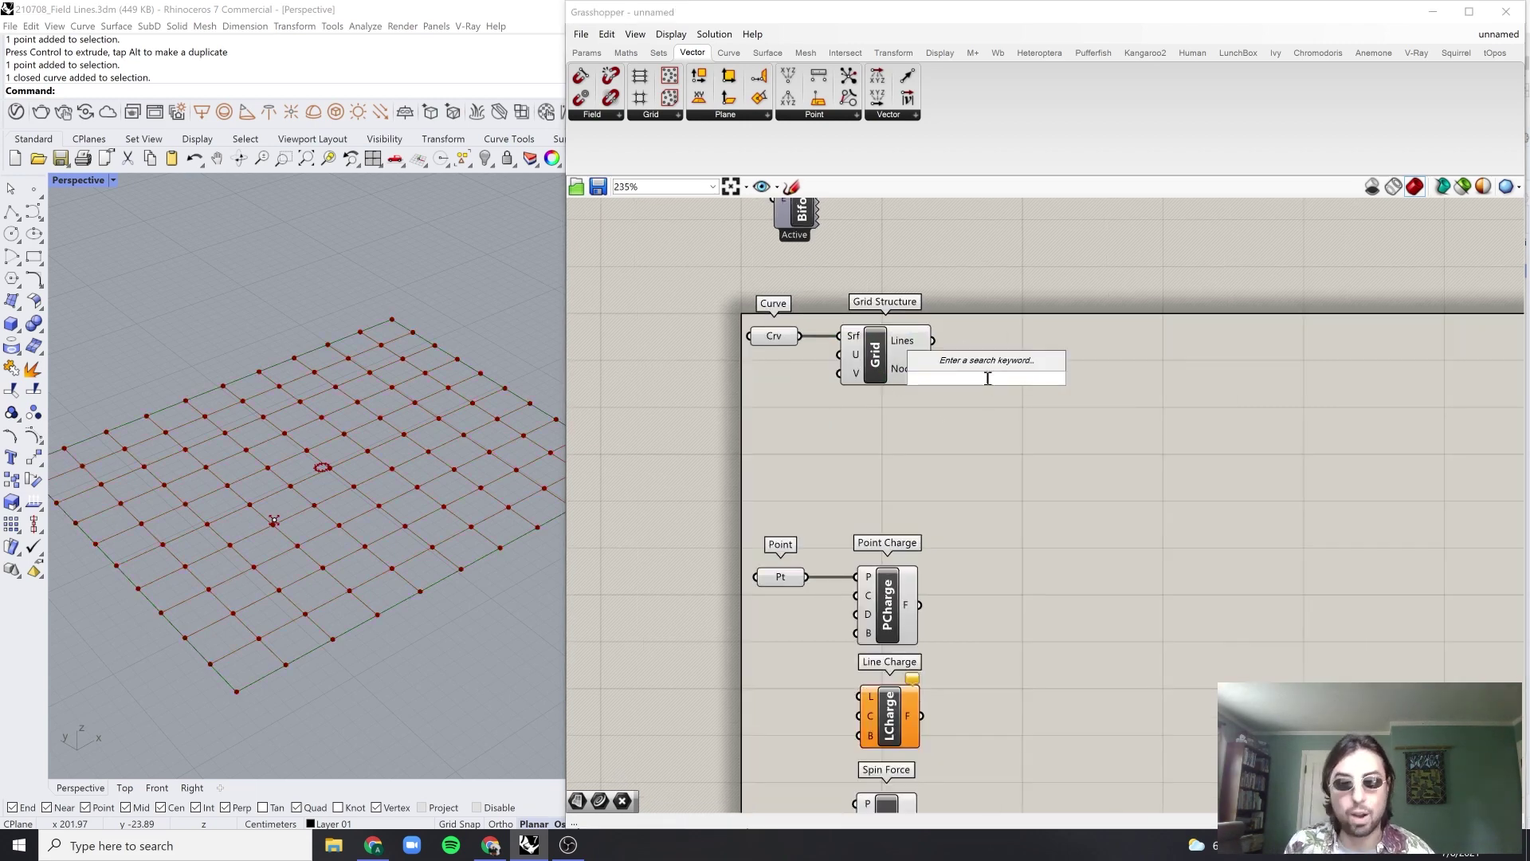
{"action": "type", "text": "pt"}
{"action": "left_click", "coordinate": [956, 318]}
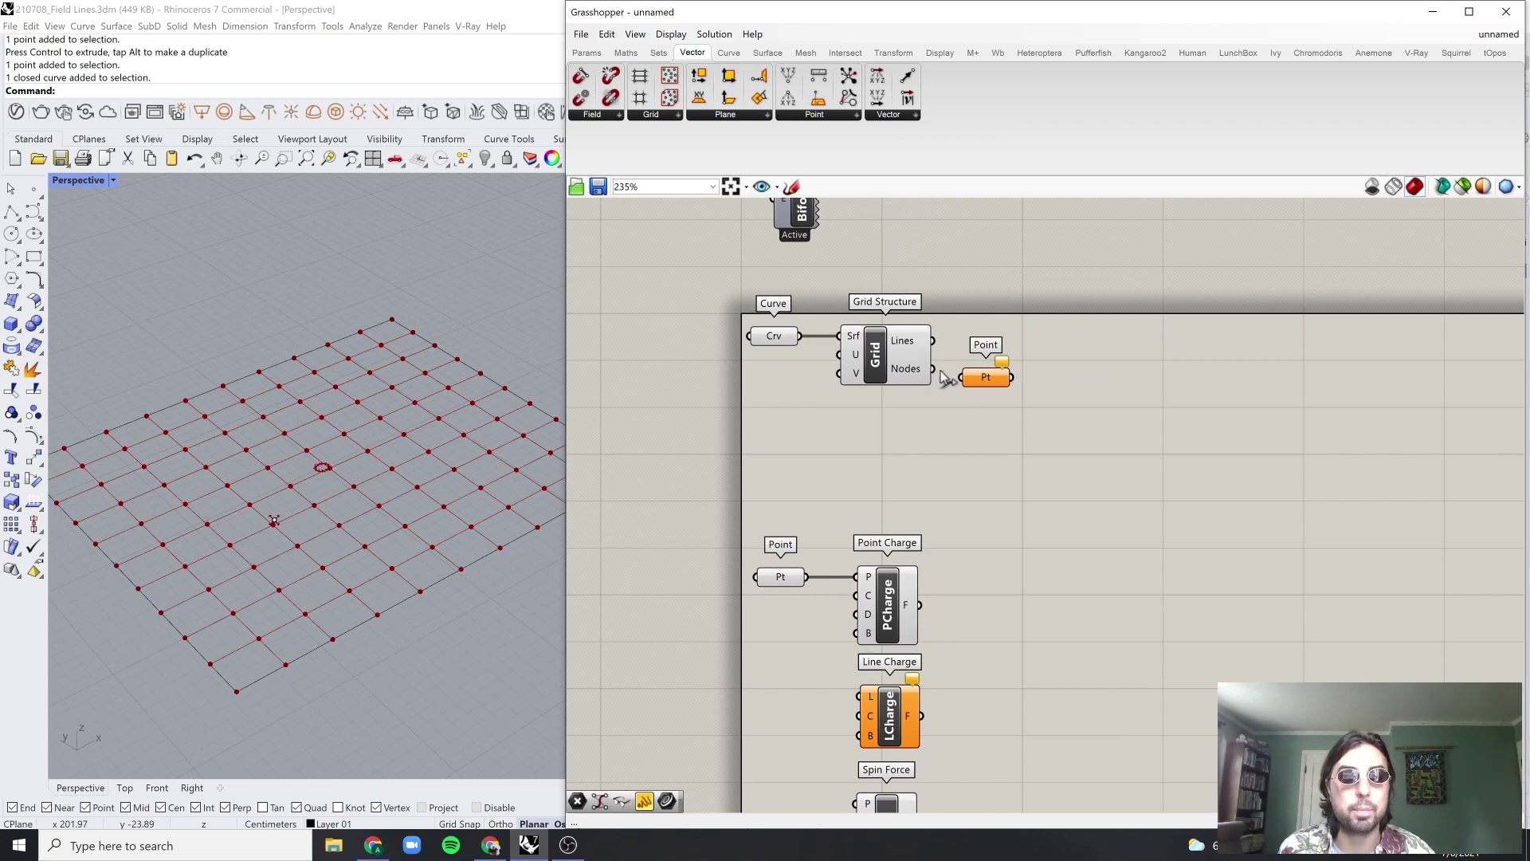
{"action": "left_click_drag", "start_coordinate": [932, 368], "coordinate": [978, 368]}
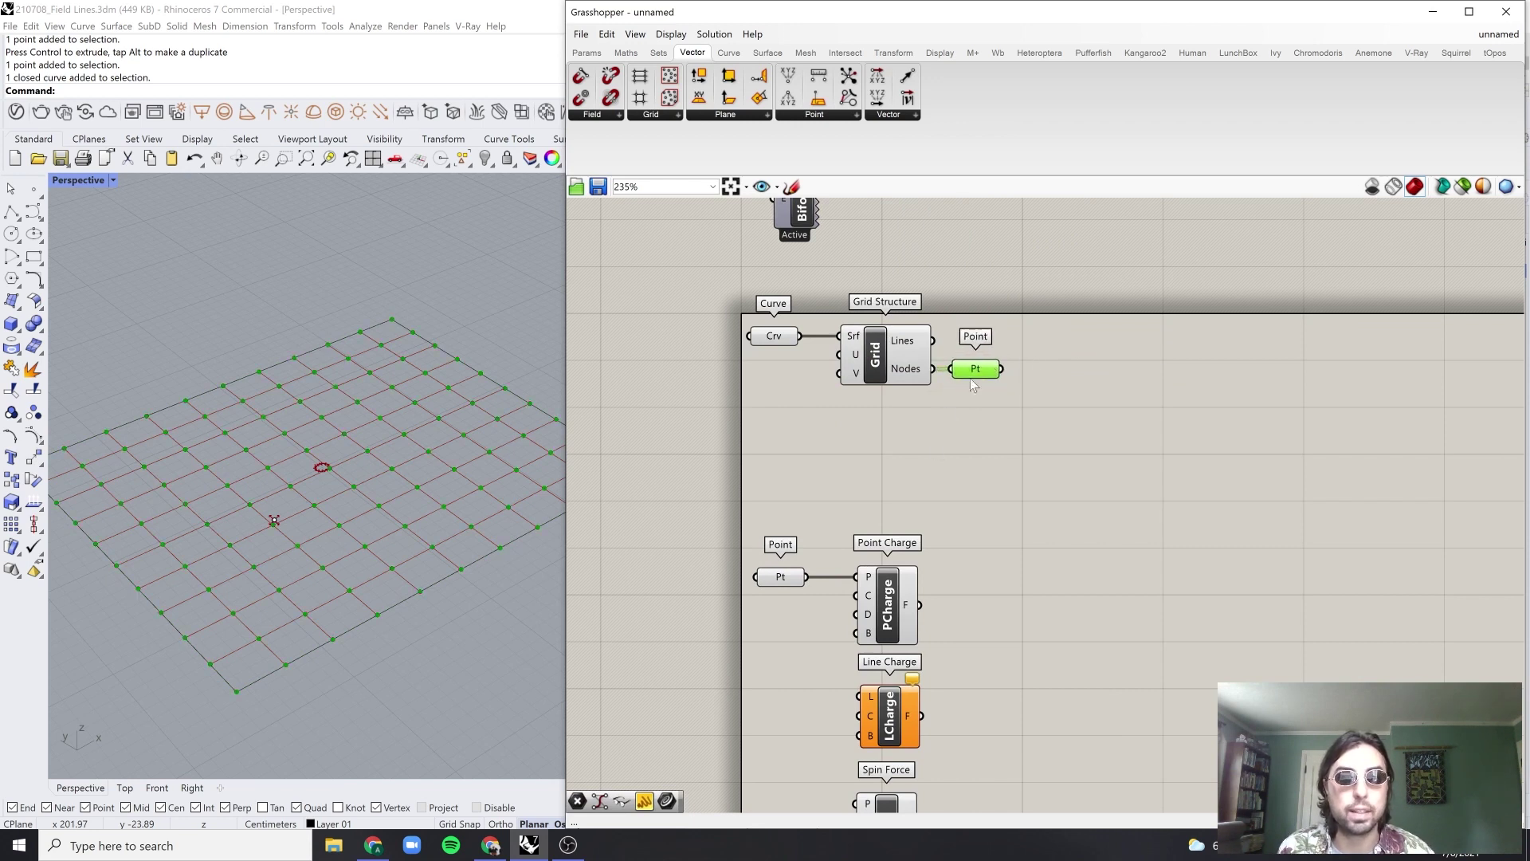
Step: Turn off the preview of the Curve parameter and the Grid Structure component
{"action": "mouse_move", "coordinate": [934, 422]}
{"action": "left_mouse_down"}
{"action": "mouse_move", "coordinate": [814, 326]}
{"action": "mouse_move", "coordinate": [835, 333]}
{"action": "left_mouse_up"}
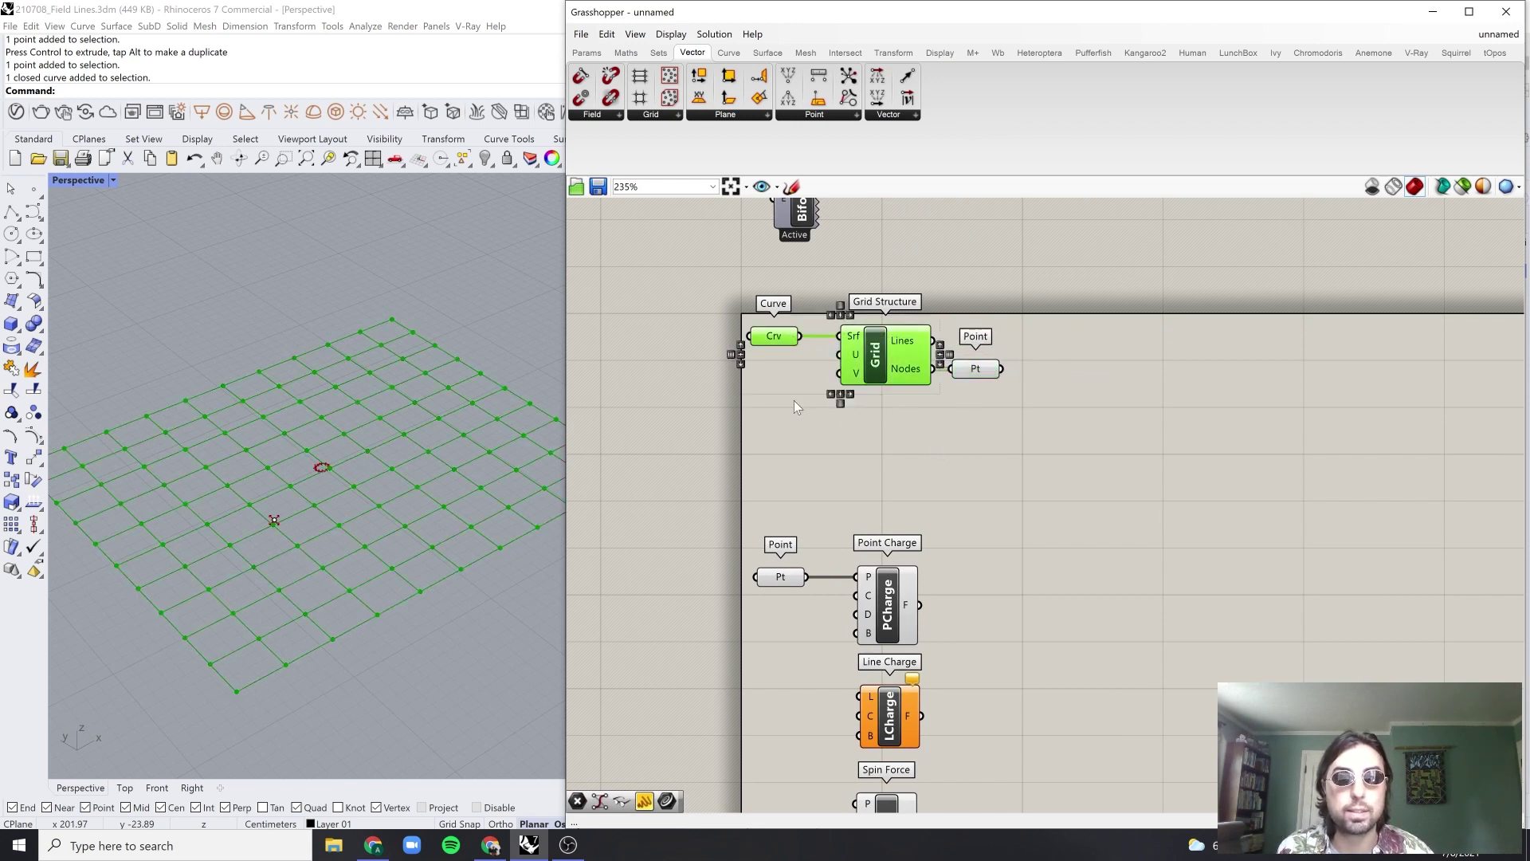
{"action": "middle_click", "coordinate": [794, 400]}
{"action": "left_click", "coordinate": [829, 368]}
Step: Scale the boundary rectangle down uniformly about its centre in Rhino
{"action": "right_click_drag", "start_coordinate": [323, 547], "coordinate": [384, 483]}
{"action": "scroll", "coordinate": [503, 490], "scroll_direction": "down", "scroll_amount": 2}
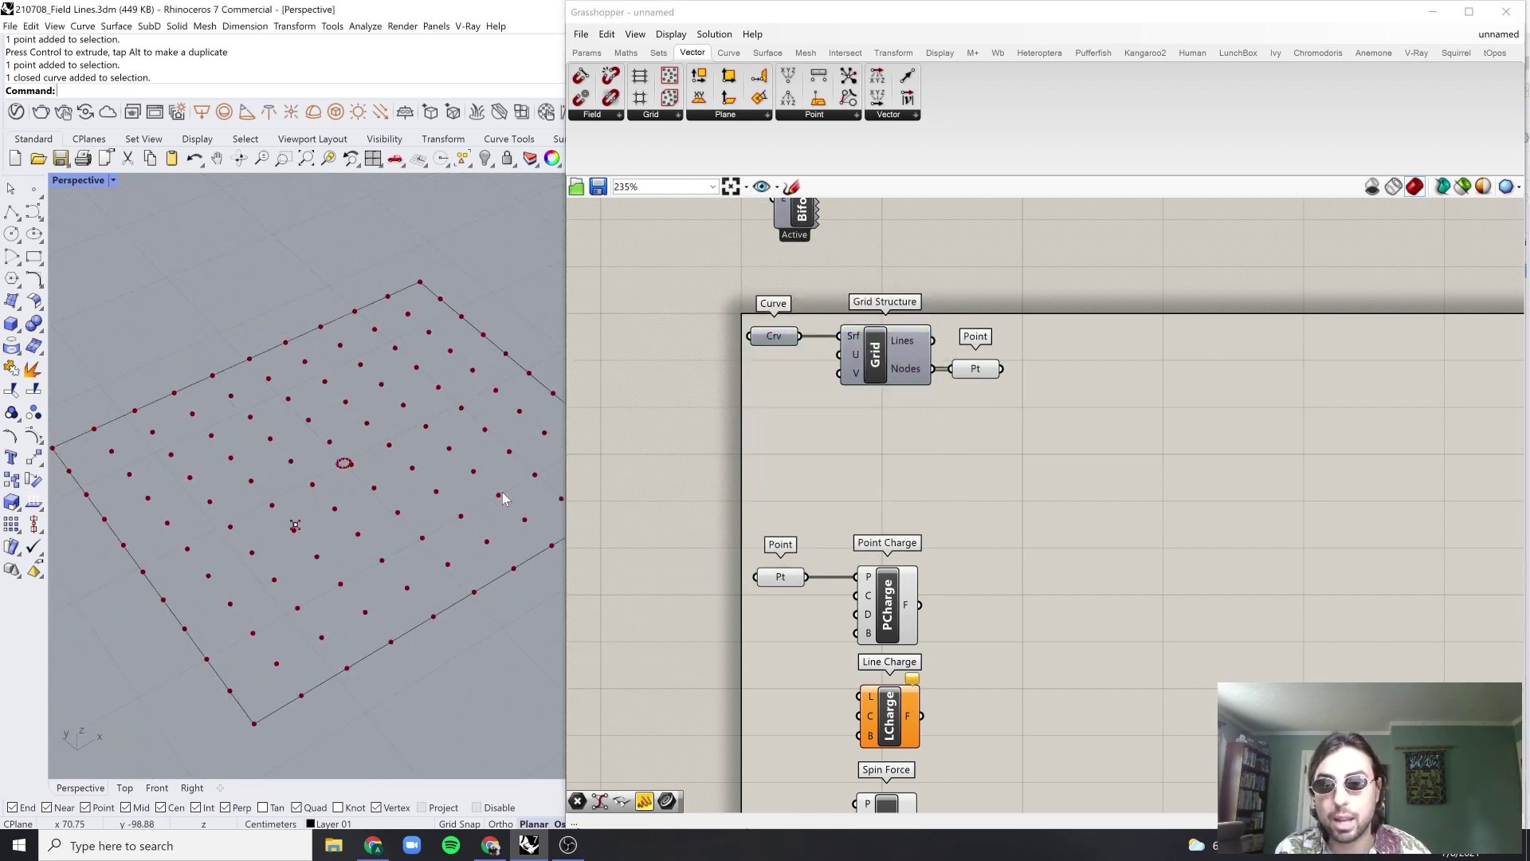
{"action": "right_click_drag", "start_coordinate": [498, 494], "coordinate": [443, 514], "text": "shift"}
{"action": "left_click", "coordinate": [498, 405]}
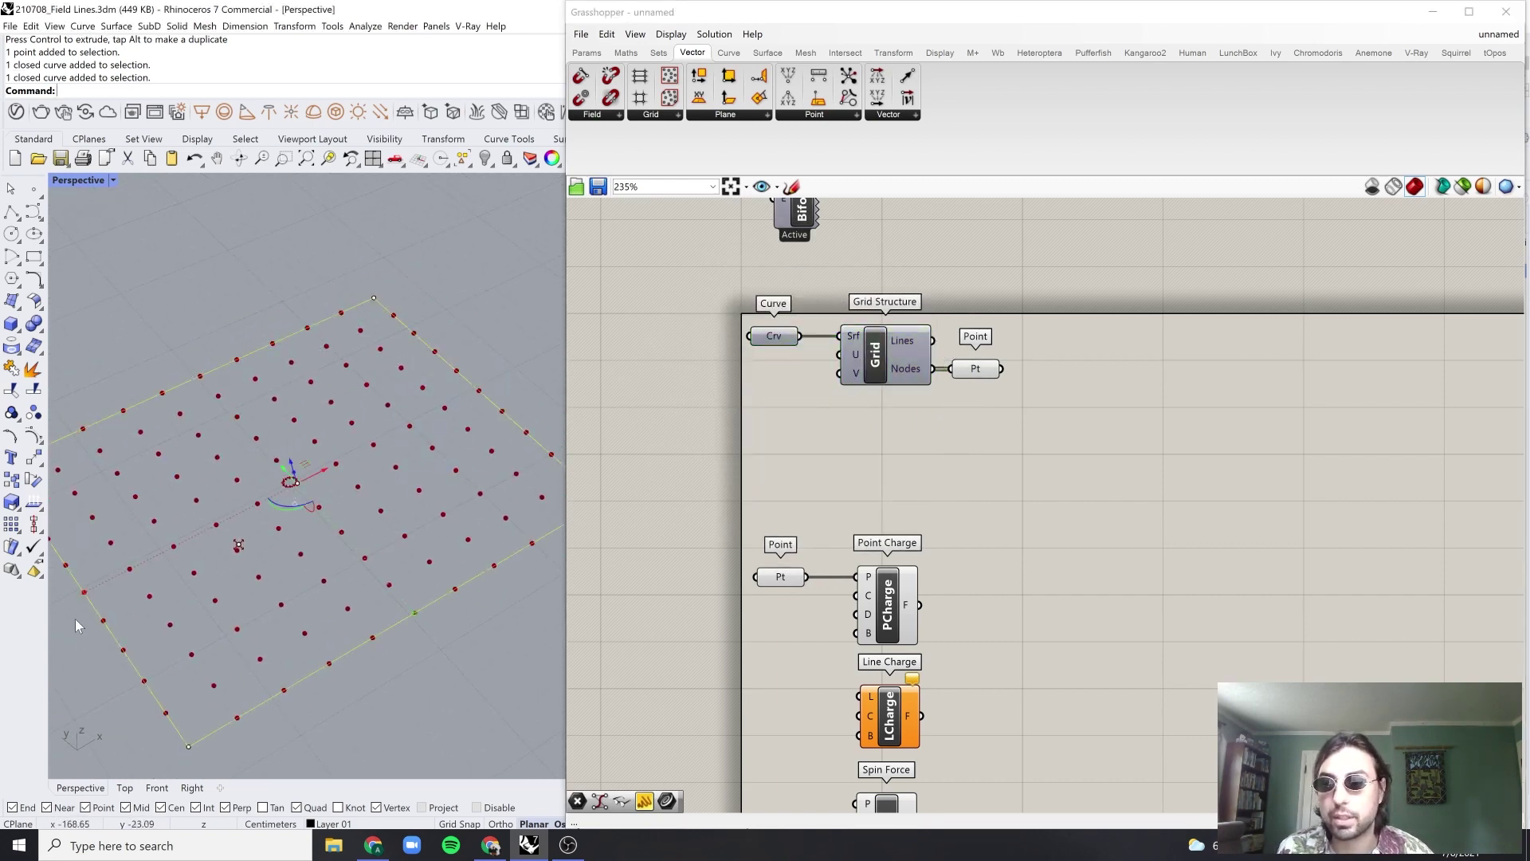
{"action": "left_click_drag", "start_coordinate": [84, 592], "coordinate": [153, 556], "text": "shift"}
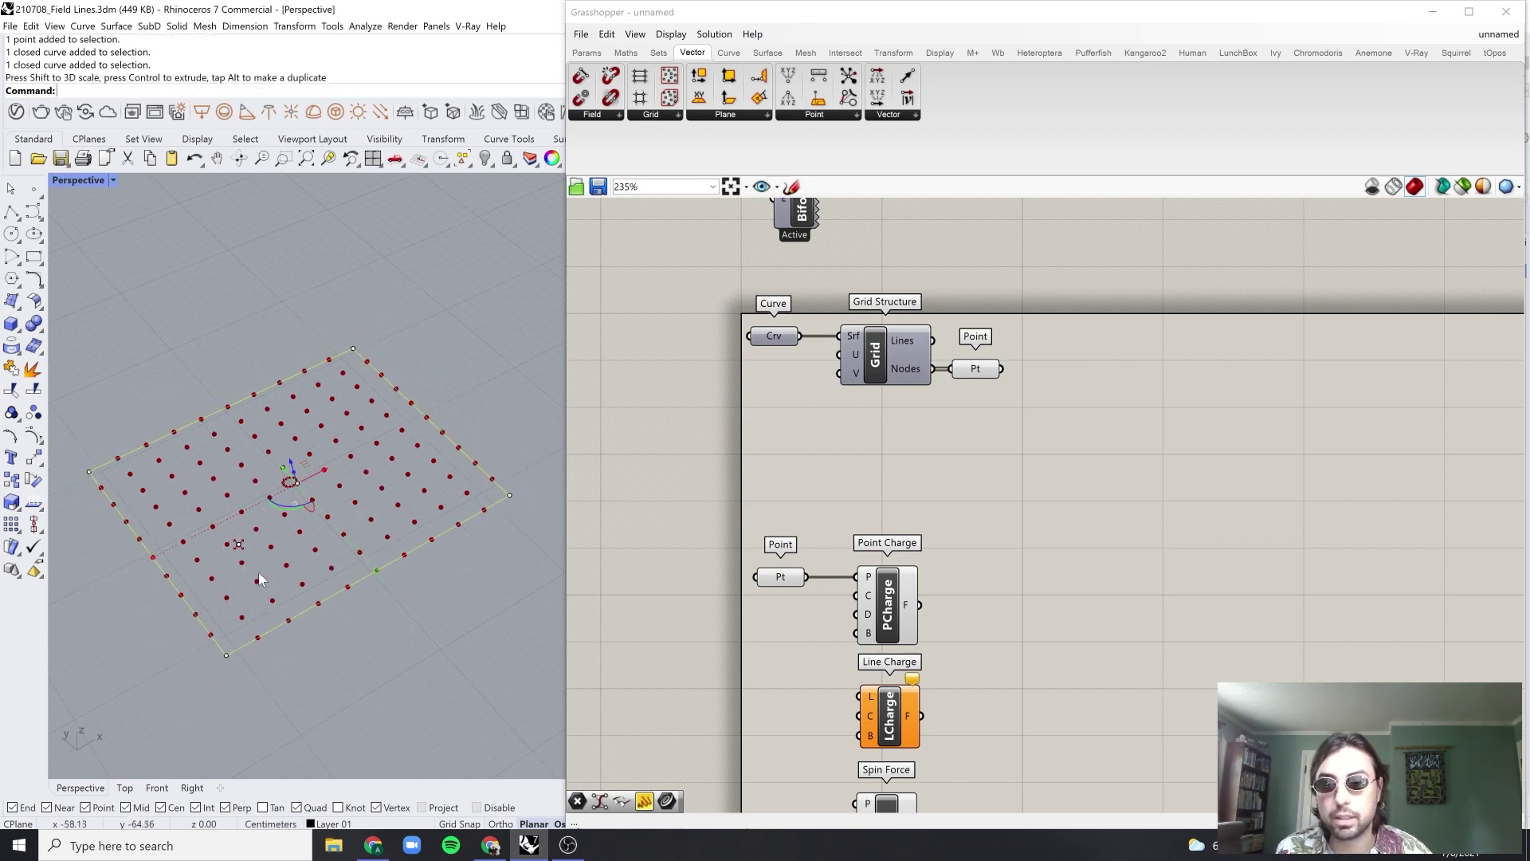
{"action": "key", "text": "Escape"}
{"action": "scroll", "coordinate": [302, 501], "scroll_direction": "up", "scroll_amount": 10}
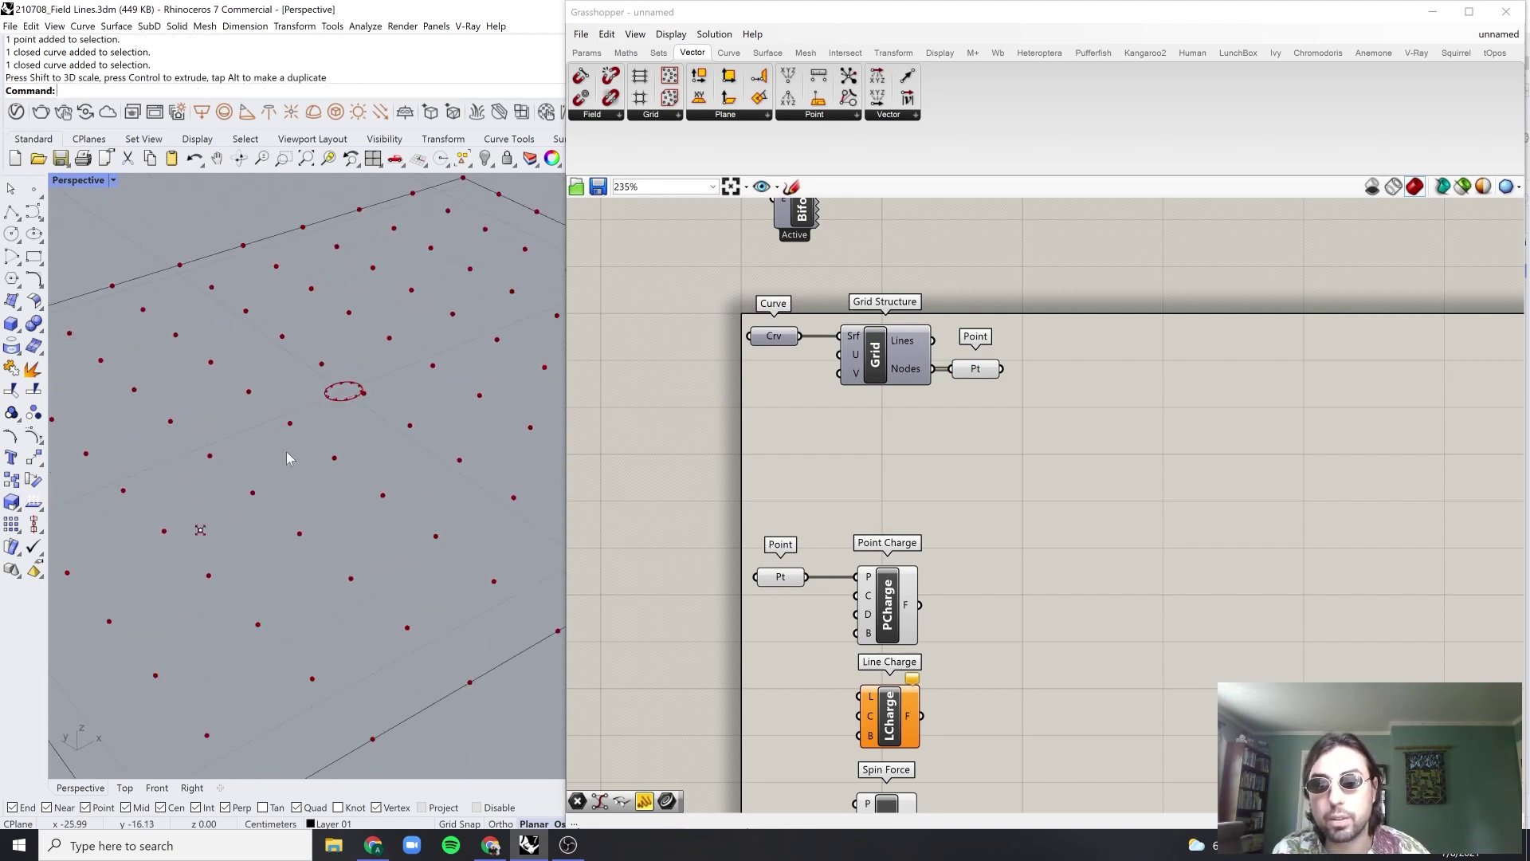
{"action": "scroll", "coordinate": [271, 499], "scroll_direction": "down", "scroll_amount": 3}
{"action": "right_click_drag", "start_coordinate": [280, 495], "coordinate": [281, 512]}
{"action": "right_click_drag", "start_coordinate": [989, 693], "coordinate": [958, 454]}
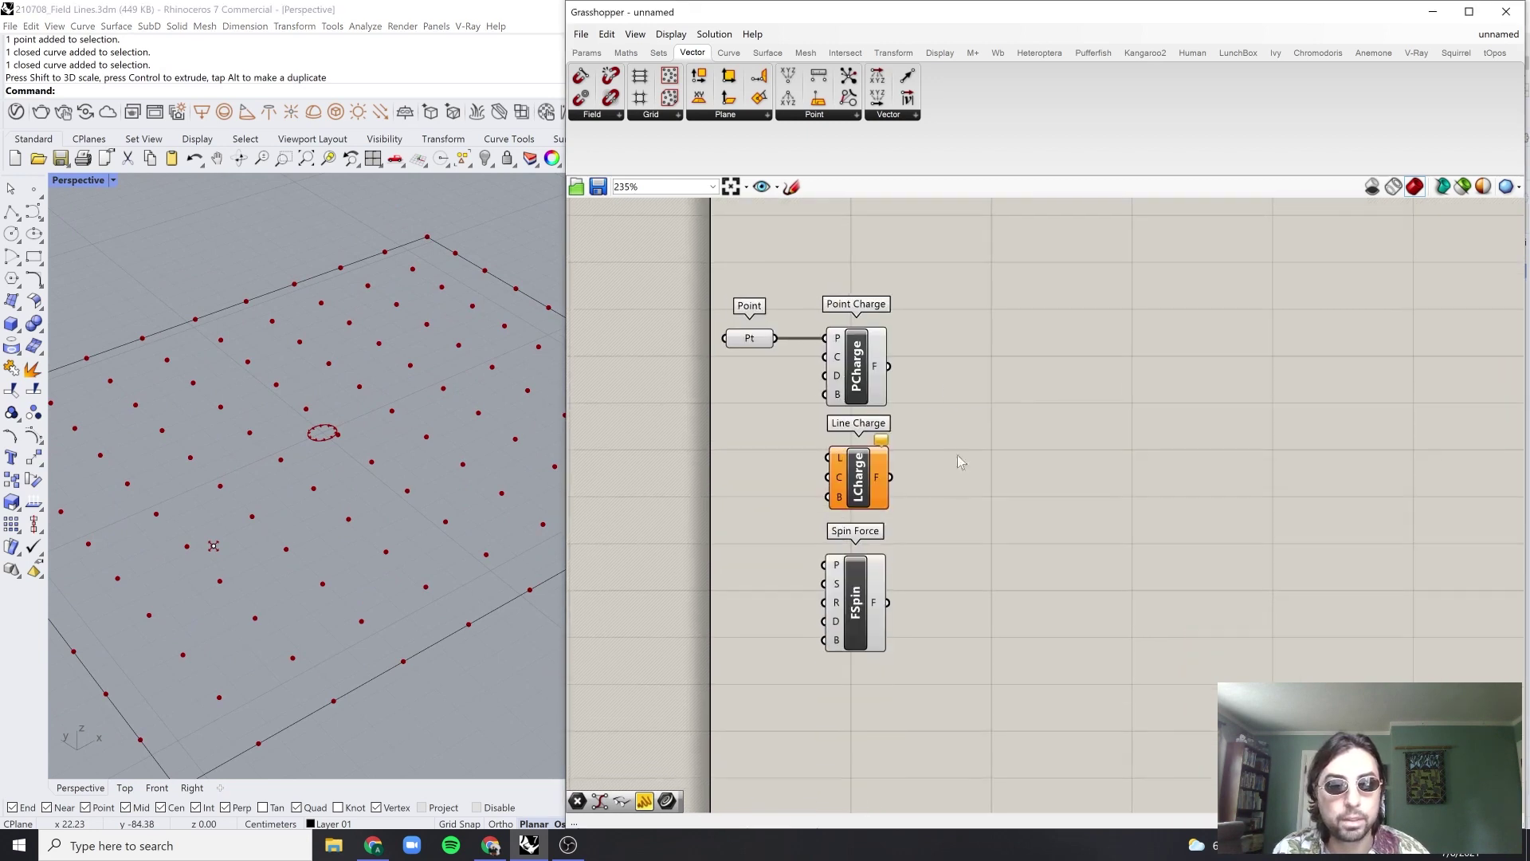
Step: Turn off the preview of the Line Charge and Spin Force components
{"action": "left_click_drag", "start_coordinate": [958, 455], "coordinate": [857, 592]}
{"action": "middle_click", "coordinate": [964, 462]}
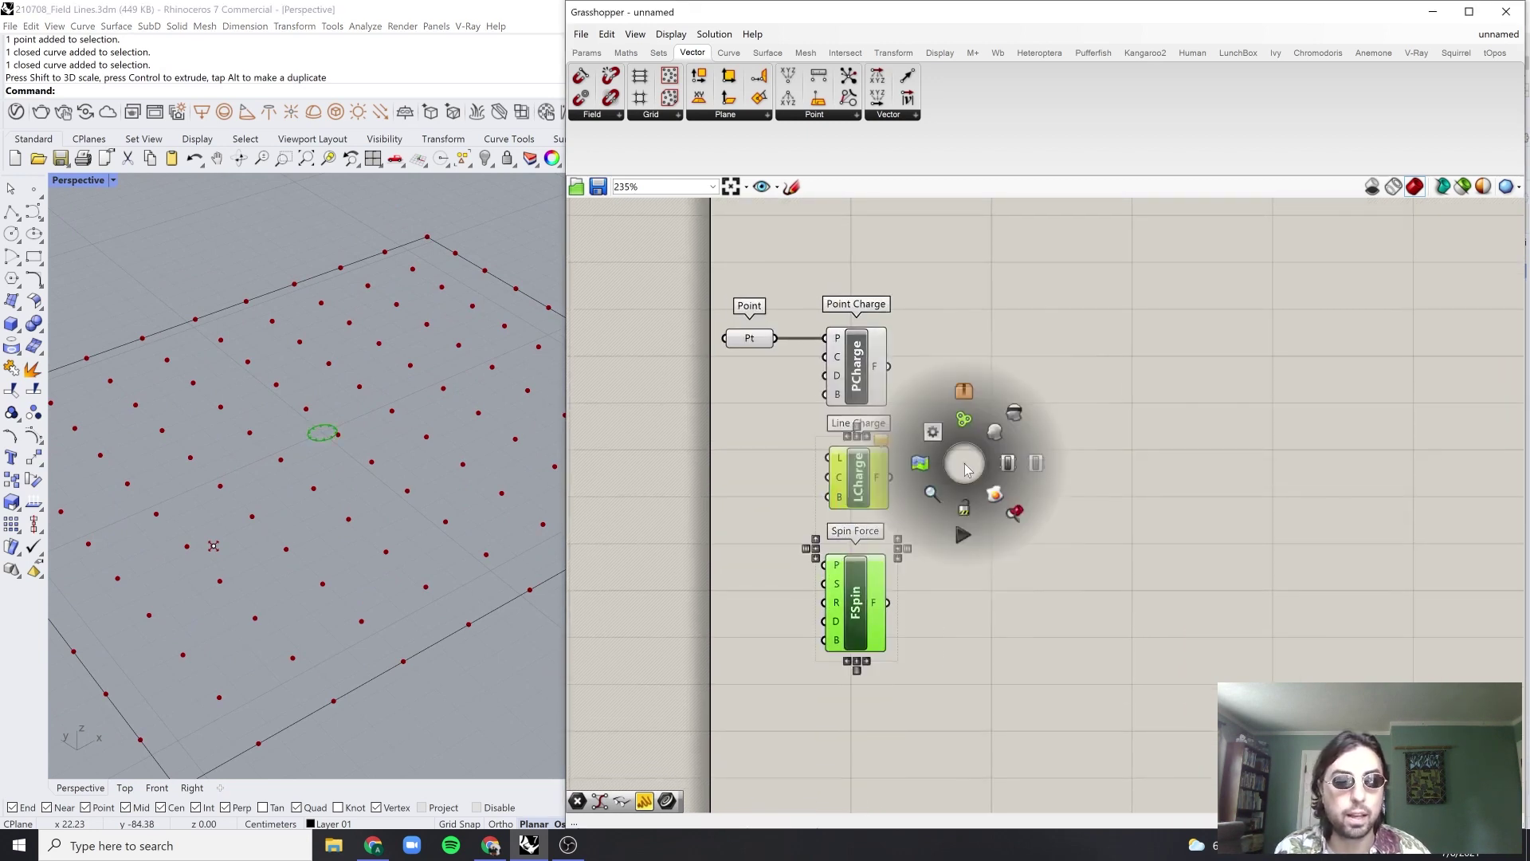
{"action": "double_click", "coordinate": [1006, 416]}
{"action": "right_click_drag", "start_coordinate": [1023, 300], "coordinate": [1006, 447]}
{"action": "right_click_drag", "start_coordinate": [916, 483], "coordinate": [904, 537]}
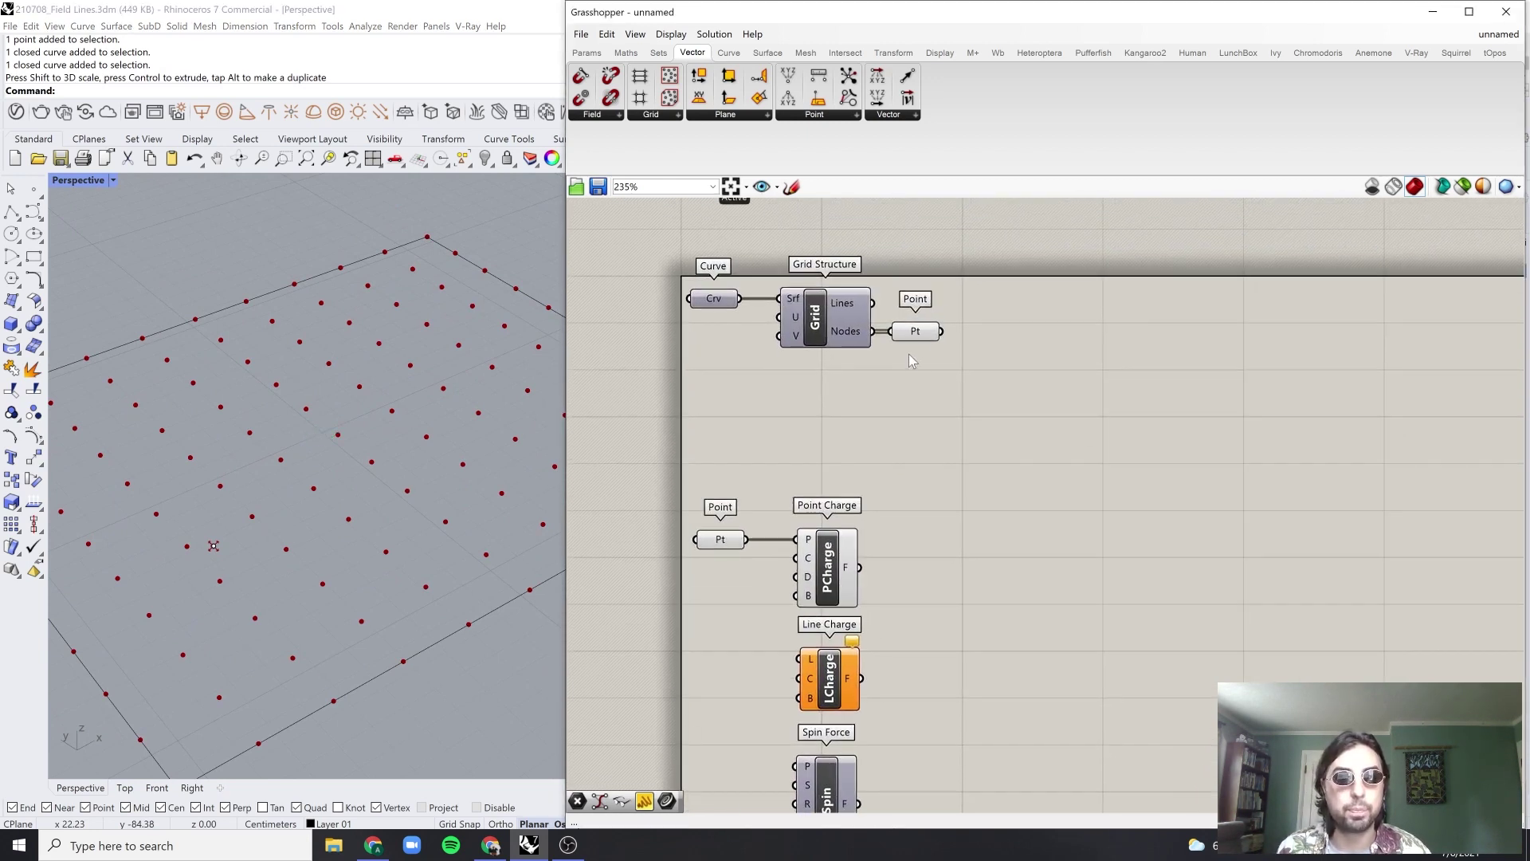
{"action": "left_click", "coordinate": [918, 336]}
{"action": "left_click", "coordinate": [899, 415]}
{"action": "left_click", "coordinate": [821, 578]}
{"action": "left_click", "coordinate": [1112, 505]}
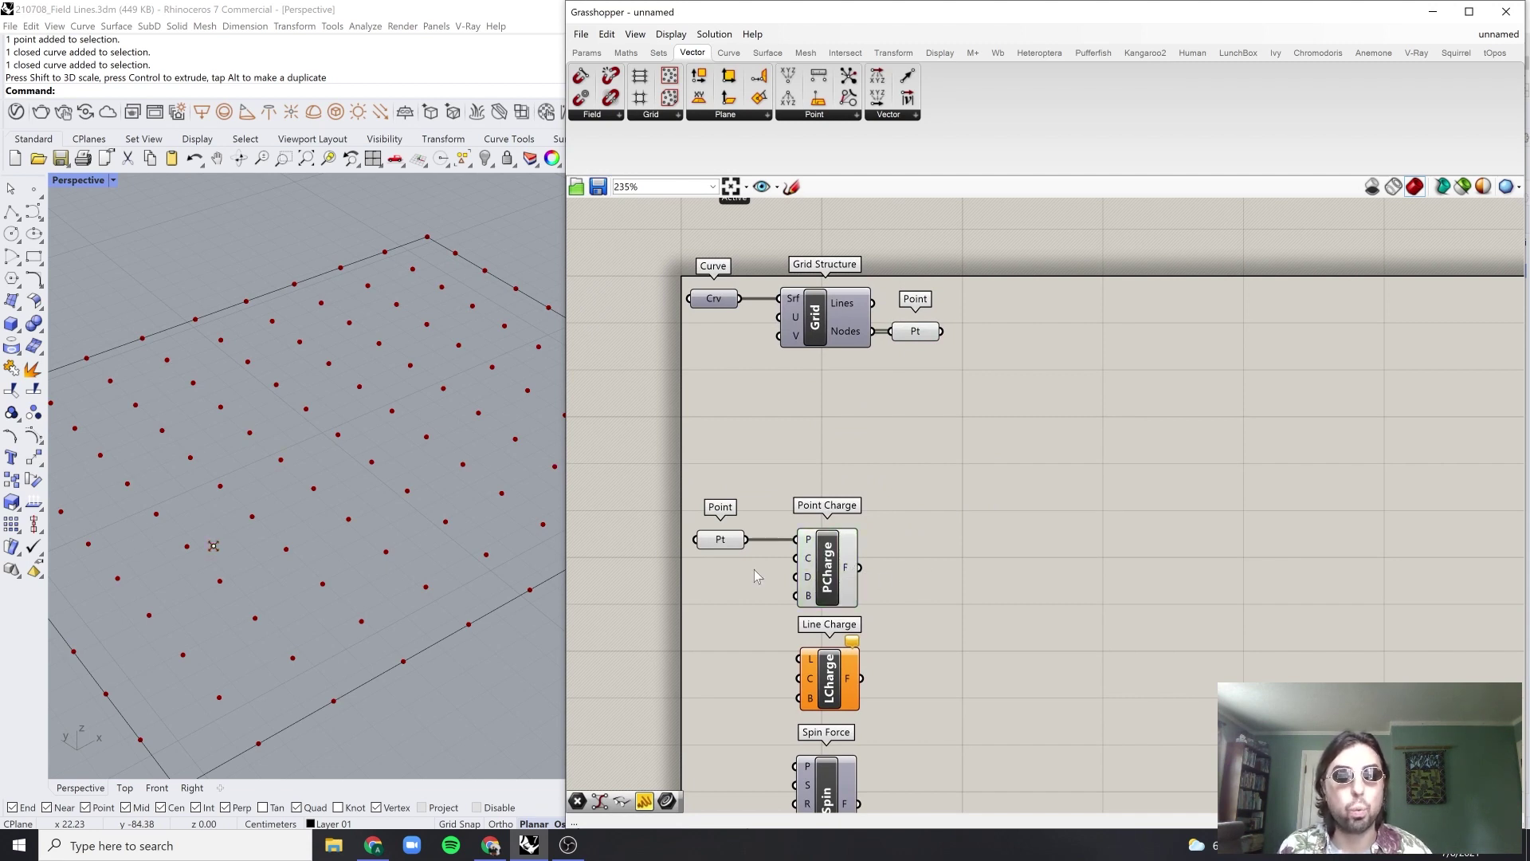
Step: Add a Merge Fields component beside the charge components and a Field Line component beyond it
{"action": "left_click", "coordinate": [609, 118]}
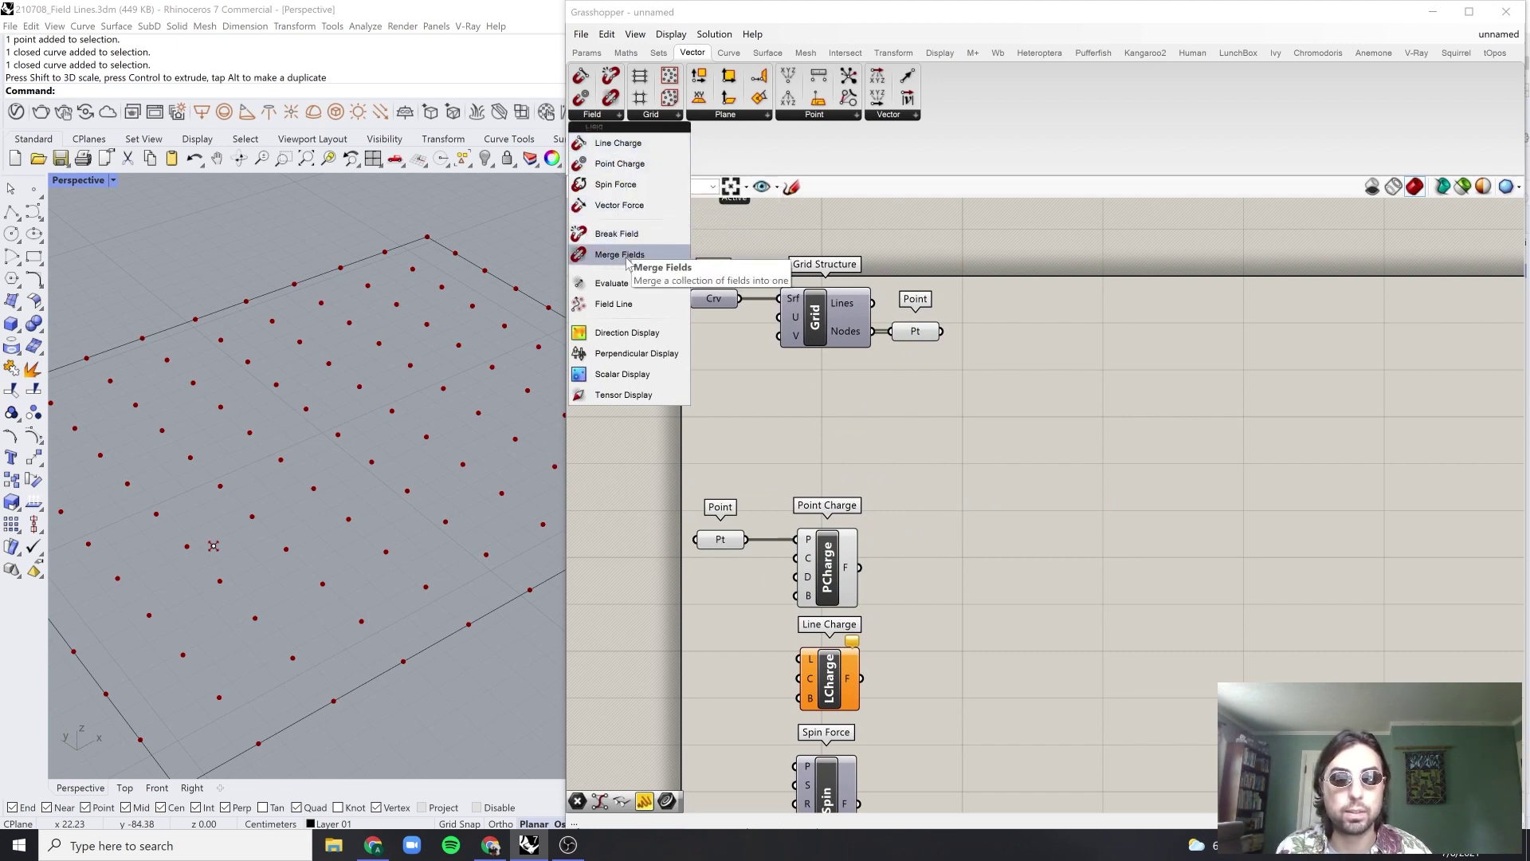
{"action": "left_click_drag", "start_coordinate": [627, 263], "coordinate": [1036, 501]}
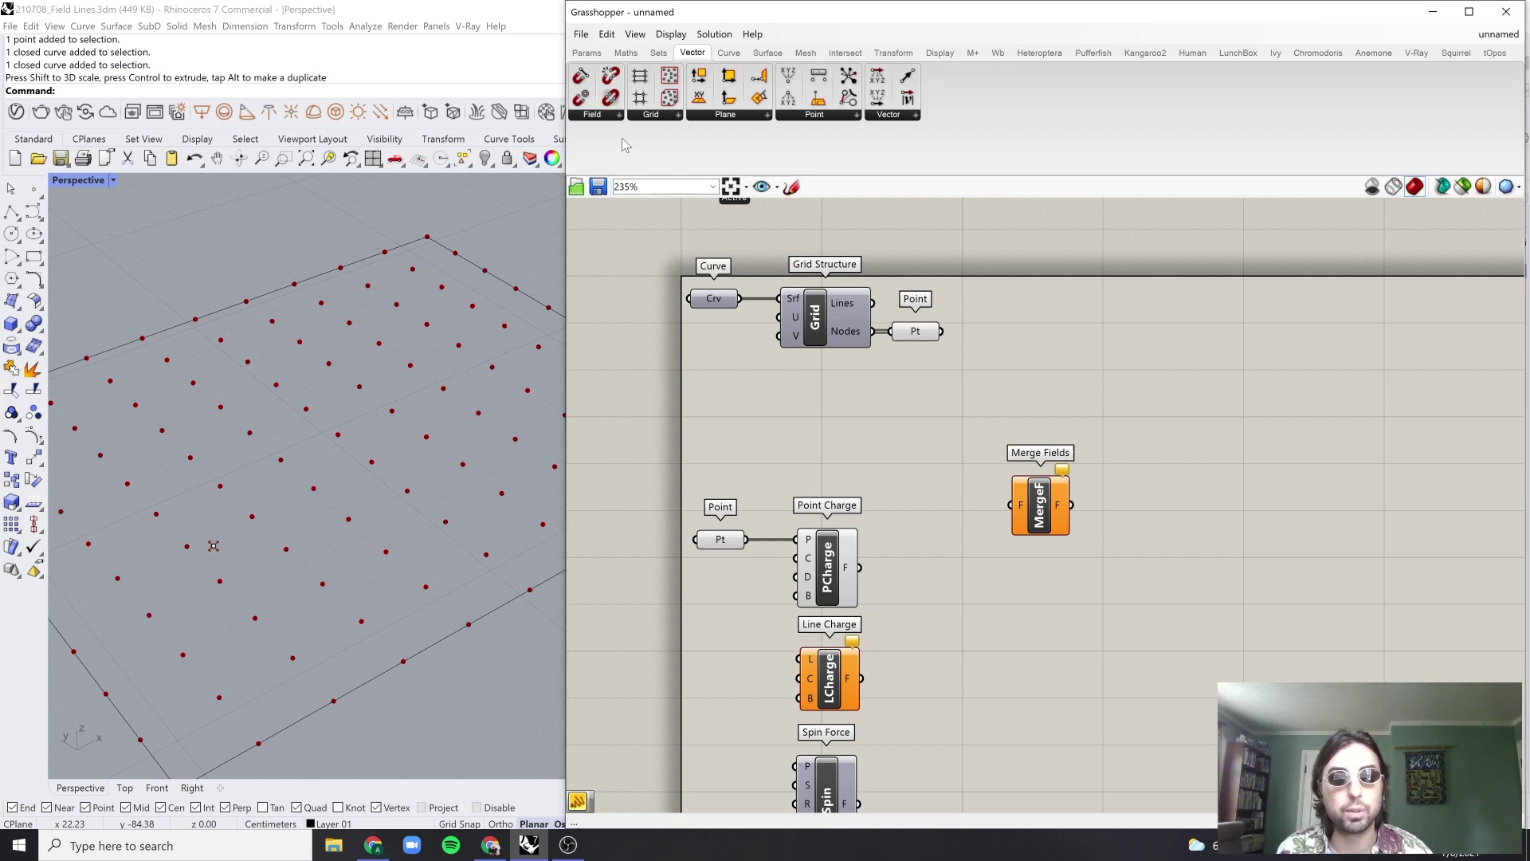
{"action": "left_click", "coordinate": [595, 115]}
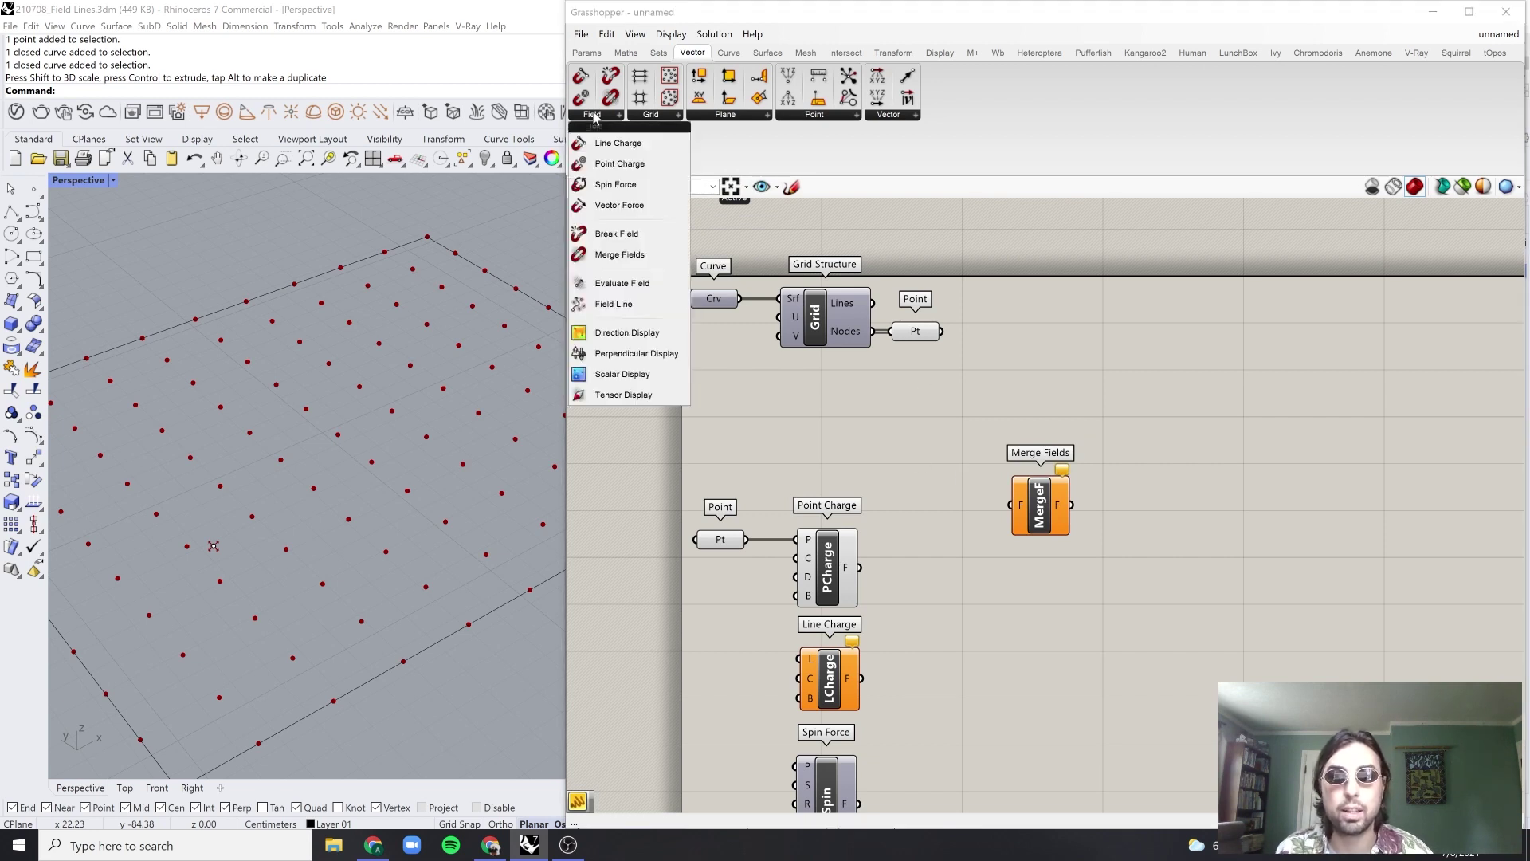
{"action": "left_click_drag", "start_coordinate": [614, 304], "coordinate": [1195, 445]}
{"action": "left_click", "coordinate": [936, 429]}
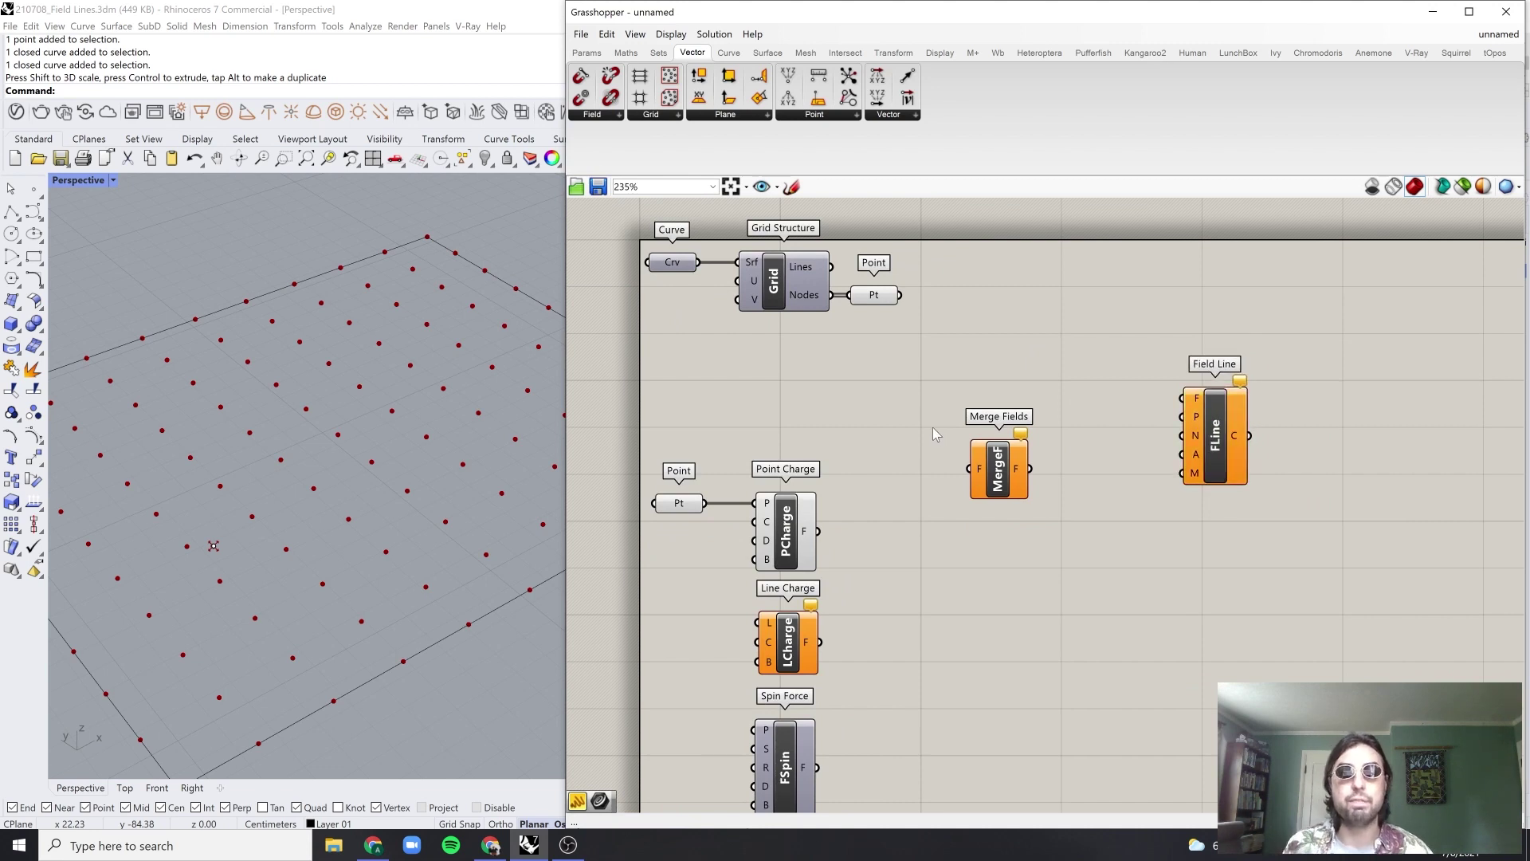
Step: Connect the Point Charge field output to Merge Fields and move Merge Fields closer to Field Line
{"action": "left_click_drag", "start_coordinate": [819, 532], "coordinate": [990, 469]}
{"action": "left_click_drag", "start_coordinate": [817, 530], "coordinate": [969, 467]}
{"action": "right_click_drag", "start_coordinate": [985, 528], "coordinate": [987, 498]}
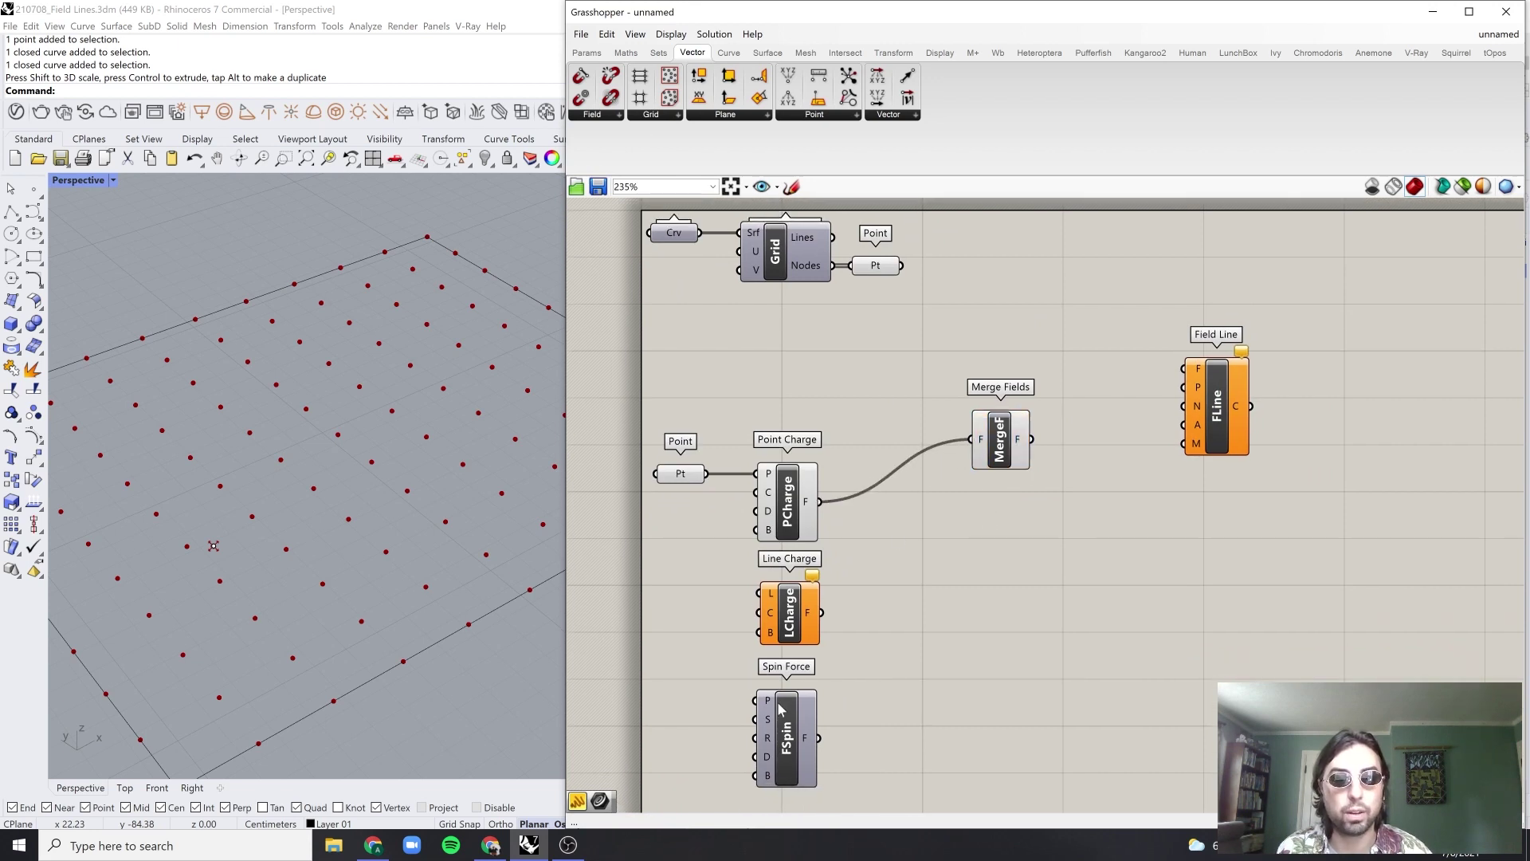
{"action": "left_click_drag", "start_coordinate": [1023, 429], "coordinate": [1061, 429]}
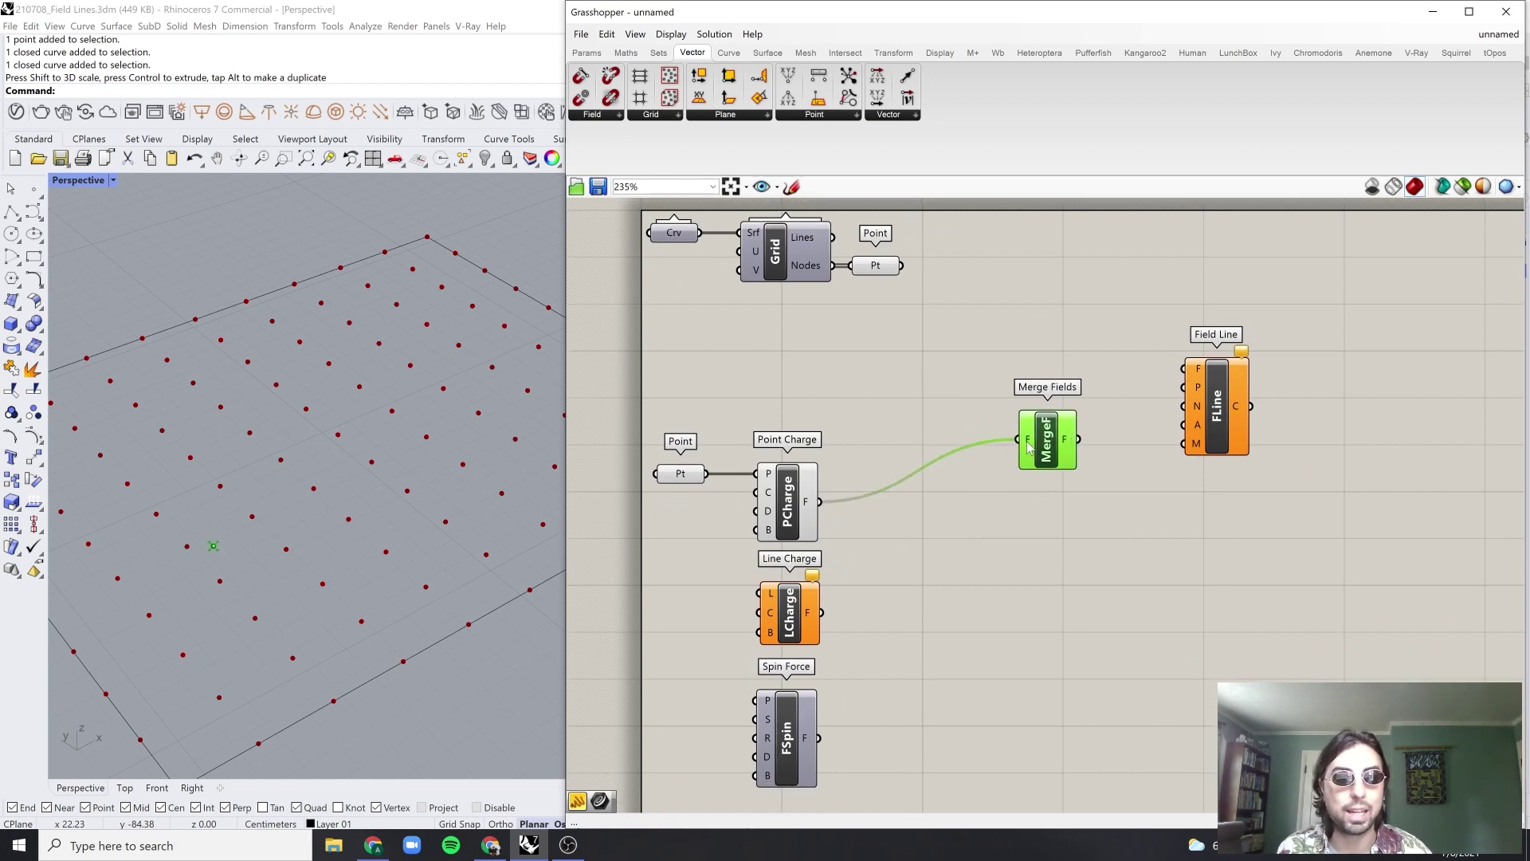
{"action": "right_click_drag", "start_coordinate": [1084, 371], "coordinate": [1059, 388]}
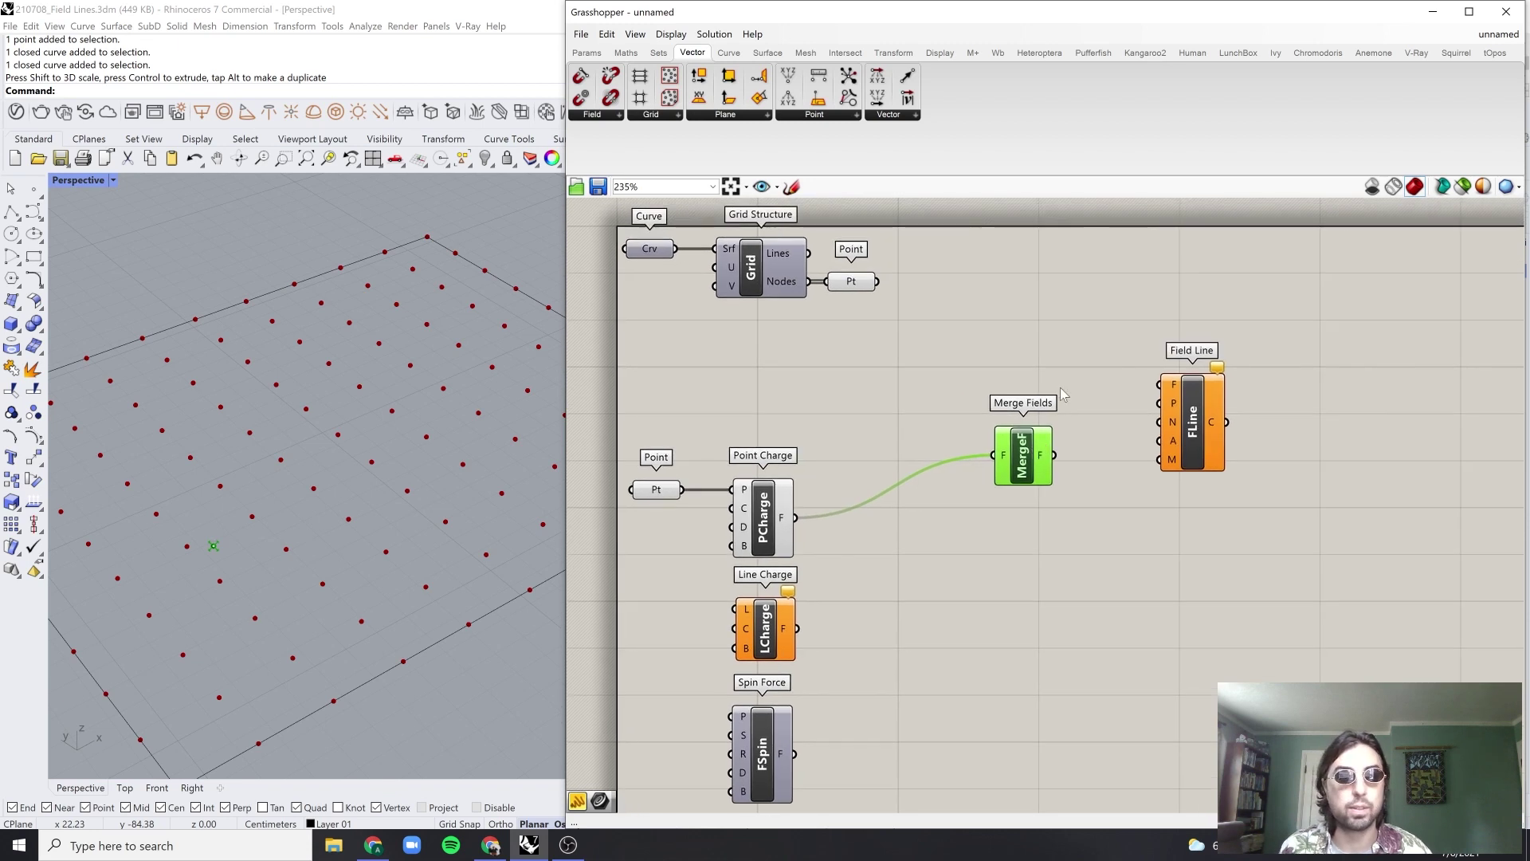
{"action": "left_click", "coordinate": [1059, 387]}
Step: Shift Field Line slightly and connect the Merge Fields output to its F input
{"action": "scroll", "coordinate": [1139, 380], "scroll_direction": "up", "scroll_amount": 1}
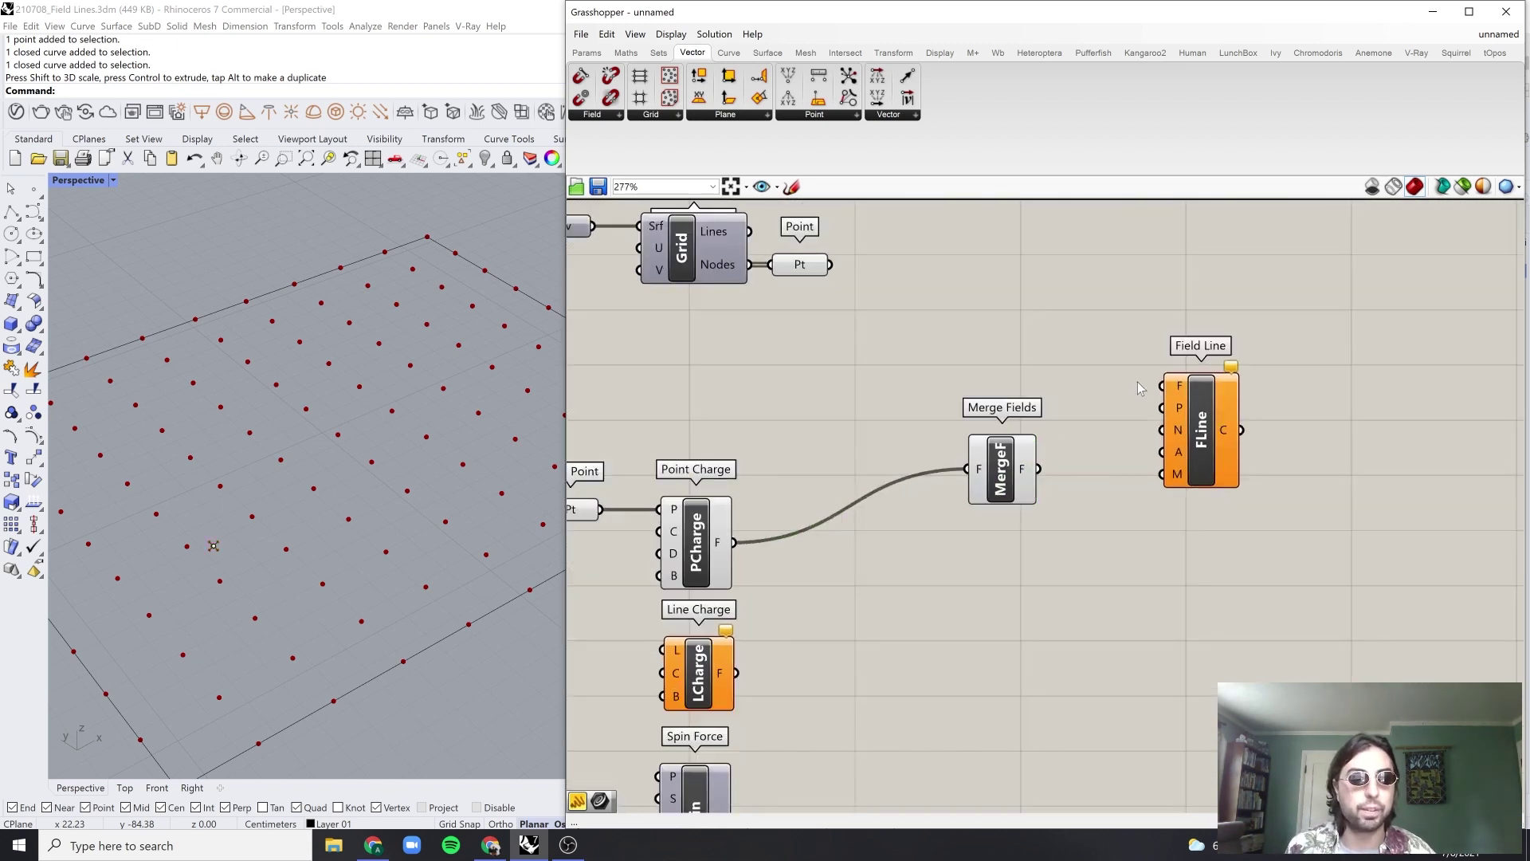
{"action": "left_click_drag", "start_coordinate": [1037, 468], "coordinate": [1060, 384]}
{"action": "right_click_drag", "start_coordinate": [1060, 384], "coordinate": [968, 419]}
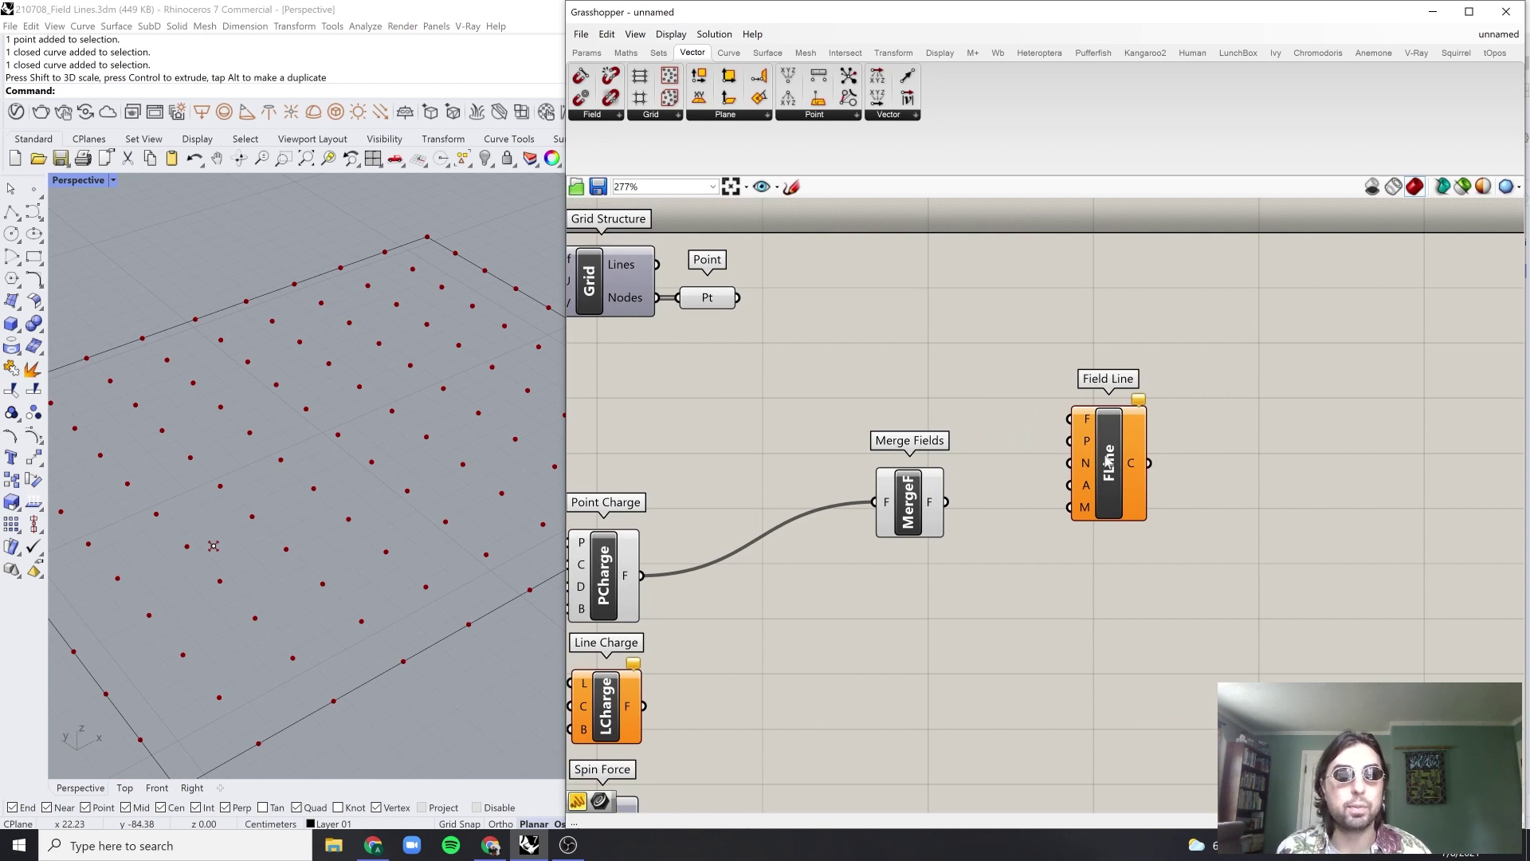
{"action": "left_click_drag", "start_coordinate": [1107, 476], "coordinate": [1117, 476]}
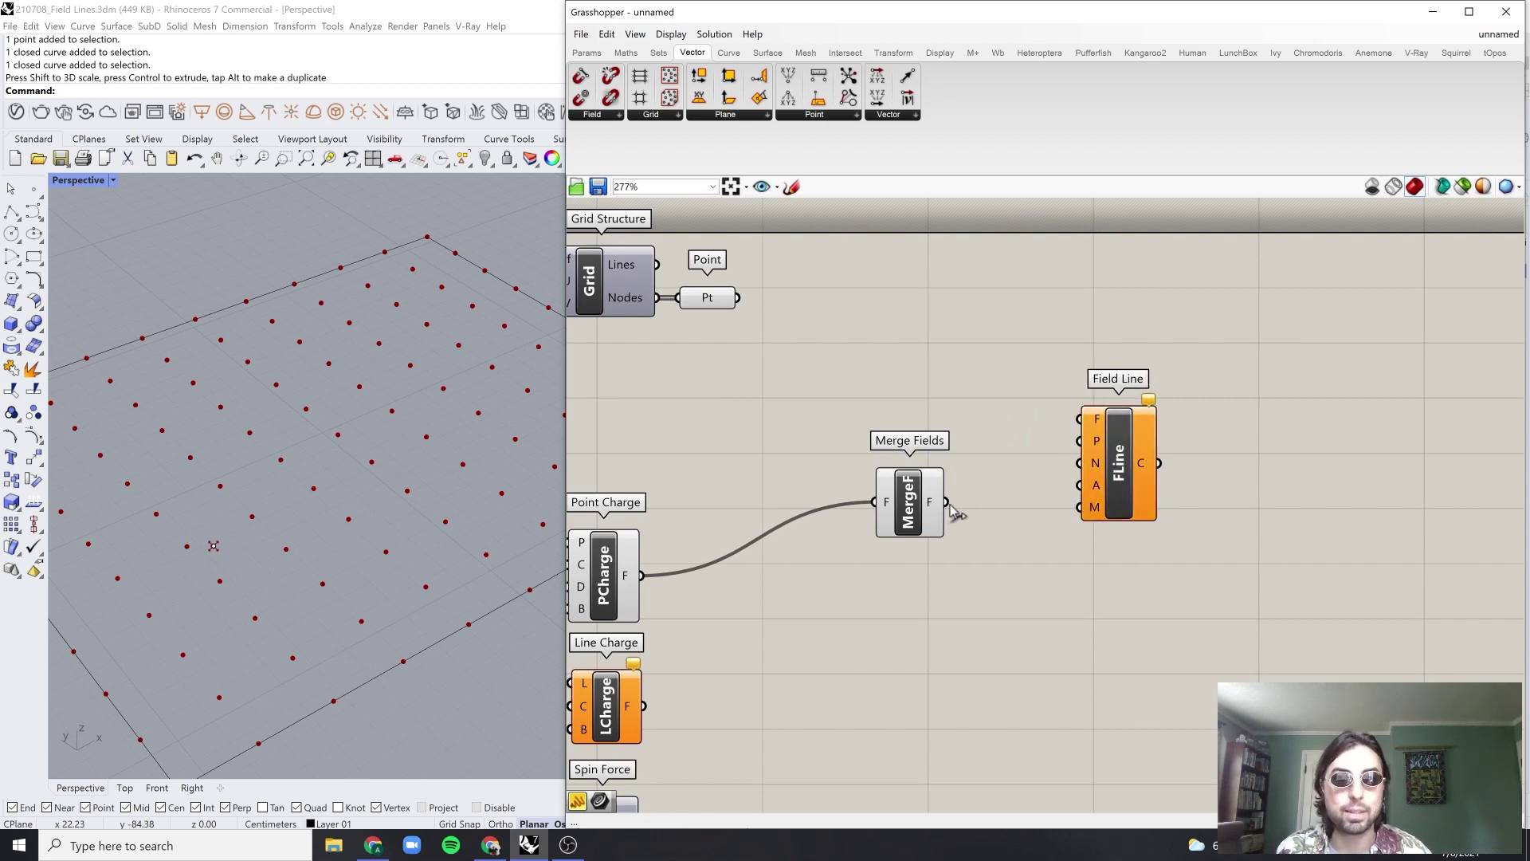
{"action": "left_click_drag", "start_coordinate": [948, 504], "coordinate": [1082, 419]}
Step: Connect the Point parameter holding the grid nodes to the Point input of Field Line
{"action": "scroll", "coordinate": [1084, 419], "scroll_direction": "down", "scroll_amount": 2}
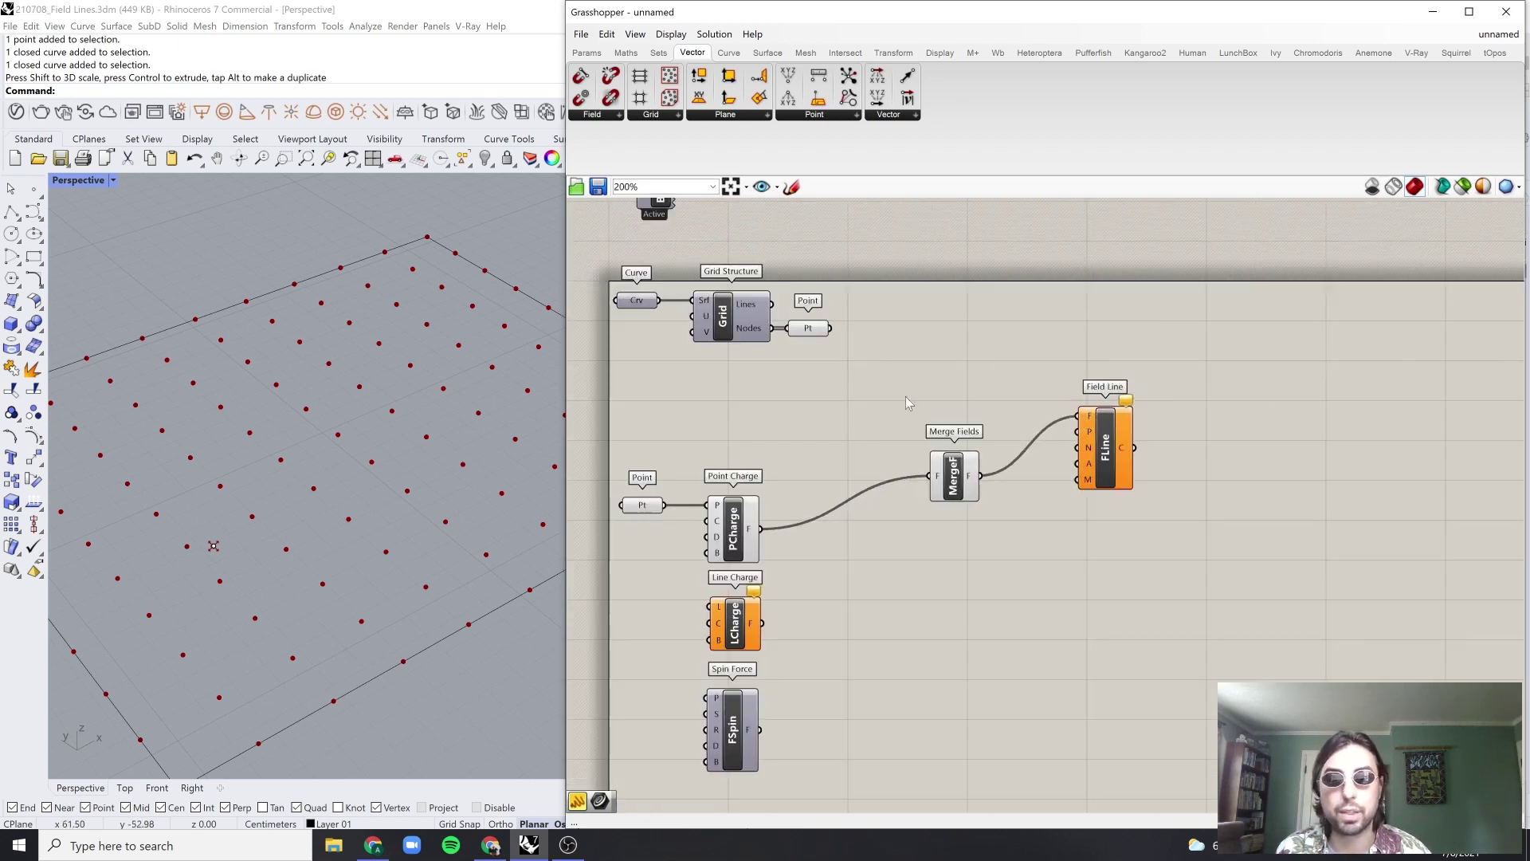
{"action": "scroll", "coordinate": [985, 357], "scroll_direction": "up", "scroll_amount": 1}
{"action": "scroll", "coordinate": [1110, 431], "scroll_direction": "up", "scroll_amount": 2}
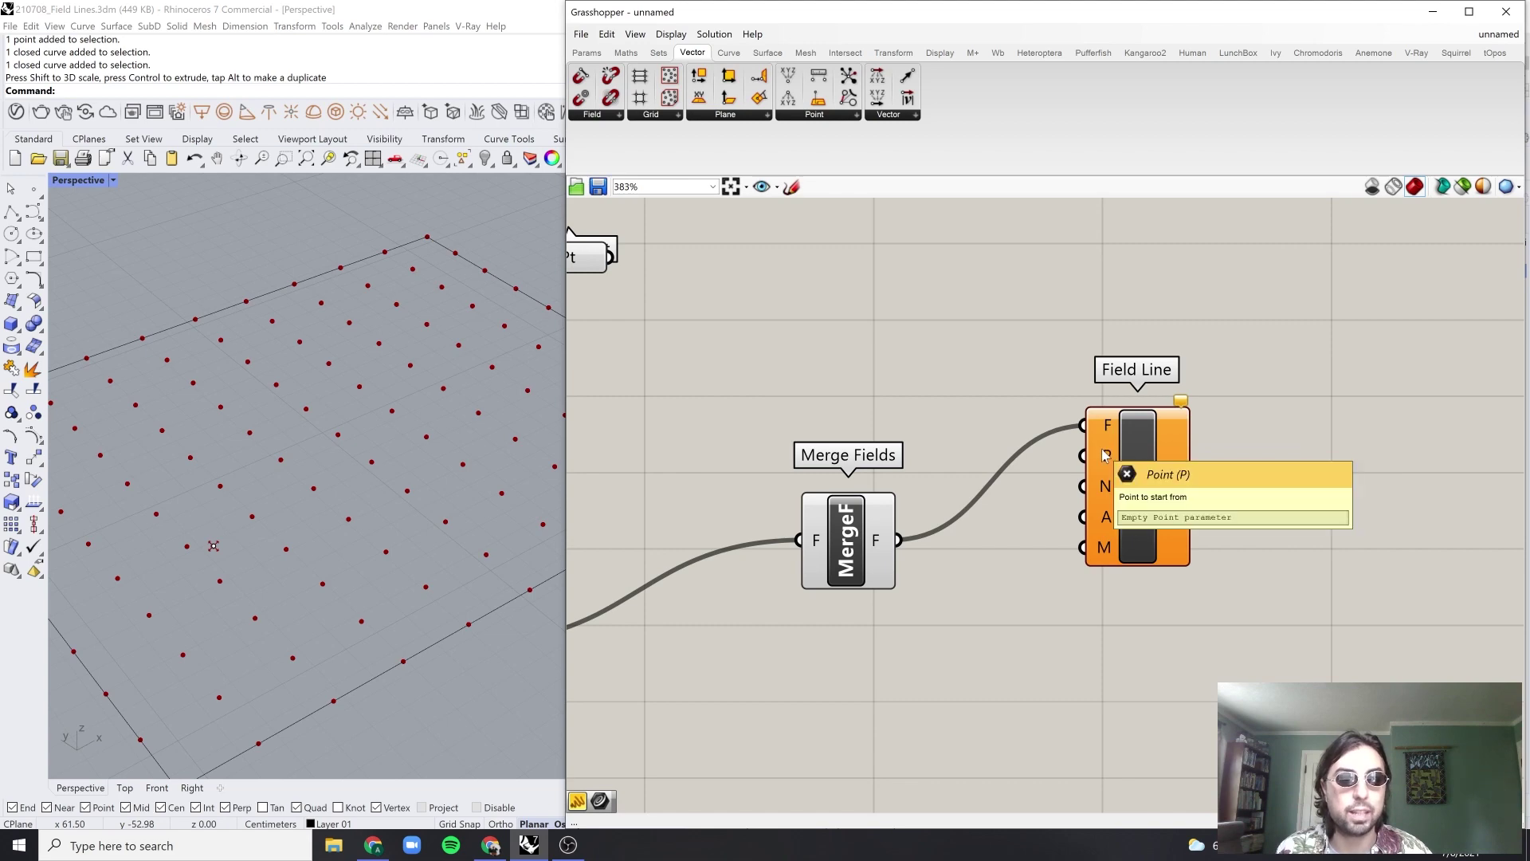
{"action": "scroll", "coordinate": [1105, 447], "scroll_direction": "down", "scroll_amount": 1}
{"action": "right_click_drag", "start_coordinate": [631, 263], "coordinate": [683, 283]}
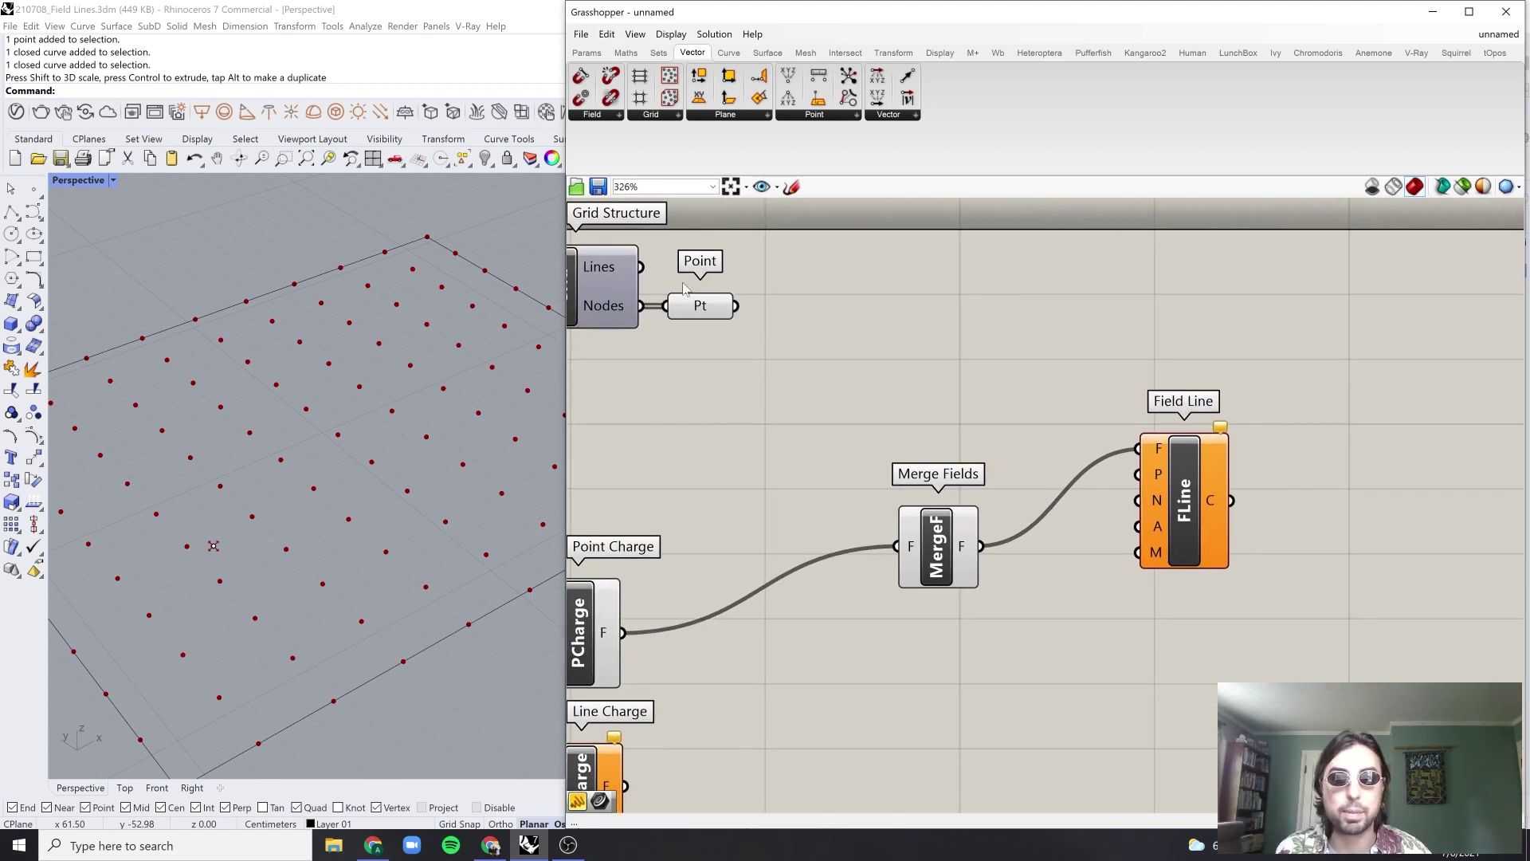
{"action": "scroll", "coordinate": [813, 313], "scroll_direction": "down", "scroll_amount": 2}
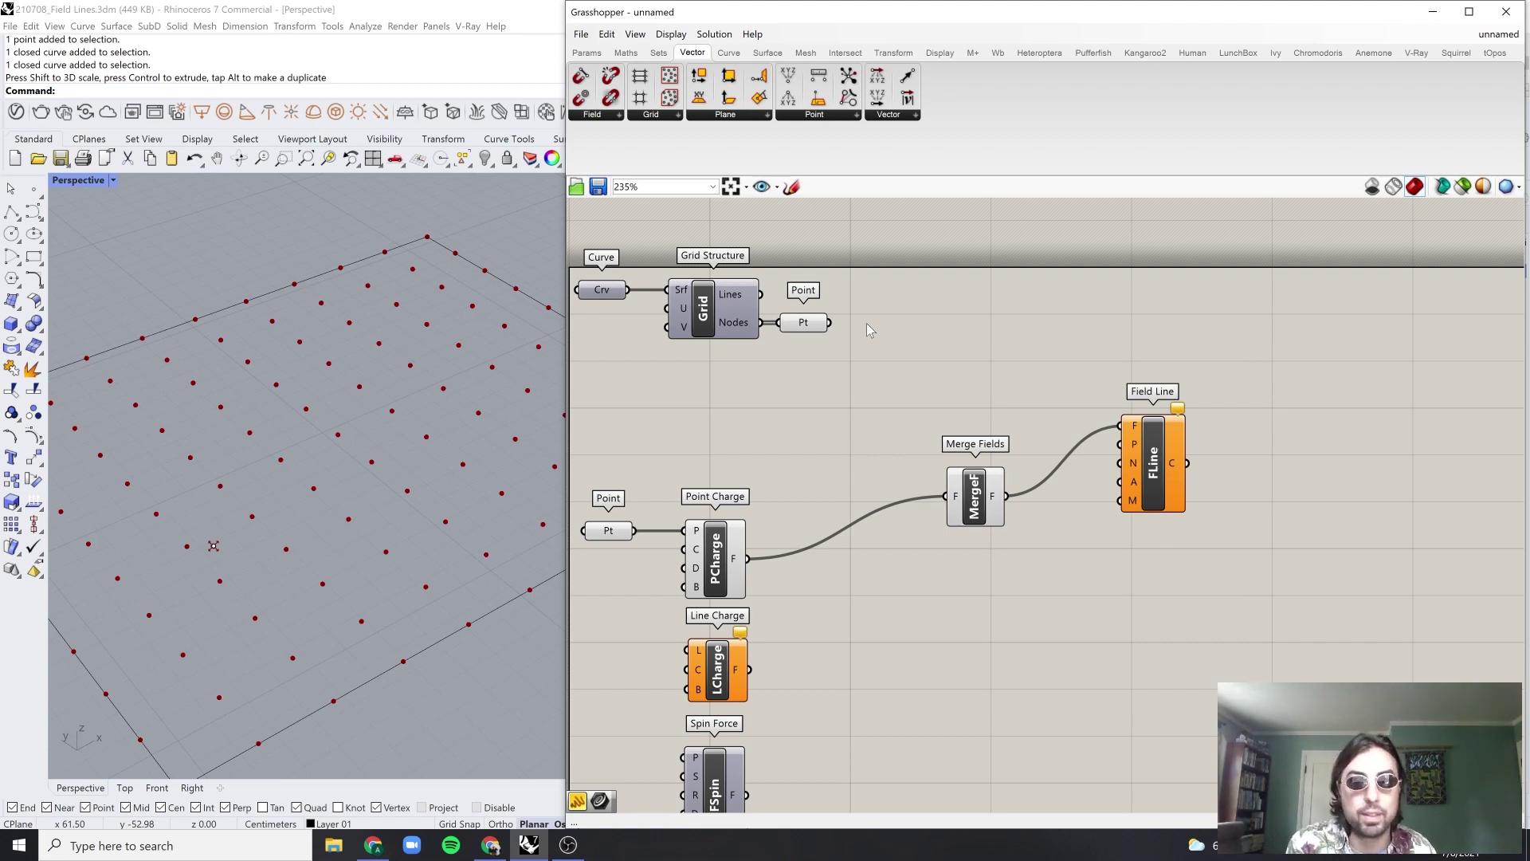
{"action": "left_click_drag", "start_coordinate": [836, 326], "coordinate": [1155, 462]}
Step: Examine the field lines in the Rhino viewport and the N, Accuracy and Method inputs of Field Line
{"action": "scroll", "coordinate": [409, 447], "scroll_direction": "down", "scroll_amount": 8}
{"action": "right_click_drag", "start_coordinate": [409, 447], "coordinate": [468, 365]}
{"action": "scroll", "coordinate": [409, 472], "scroll_direction": "up", "scroll_amount": 5}
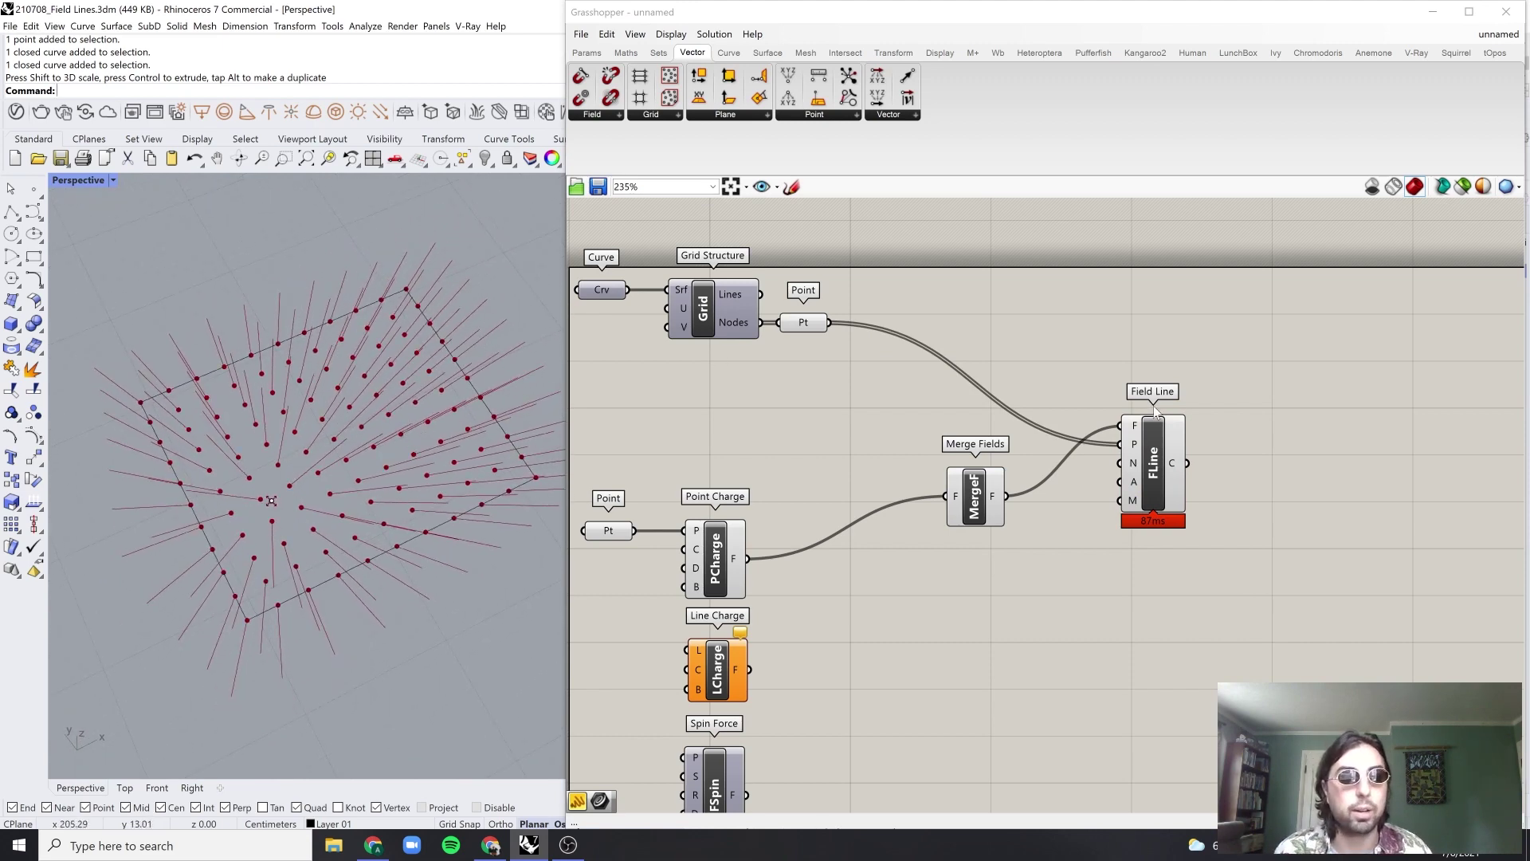
{"action": "scroll", "coordinate": [1179, 453], "scroll_direction": "up", "scroll_amount": 3}
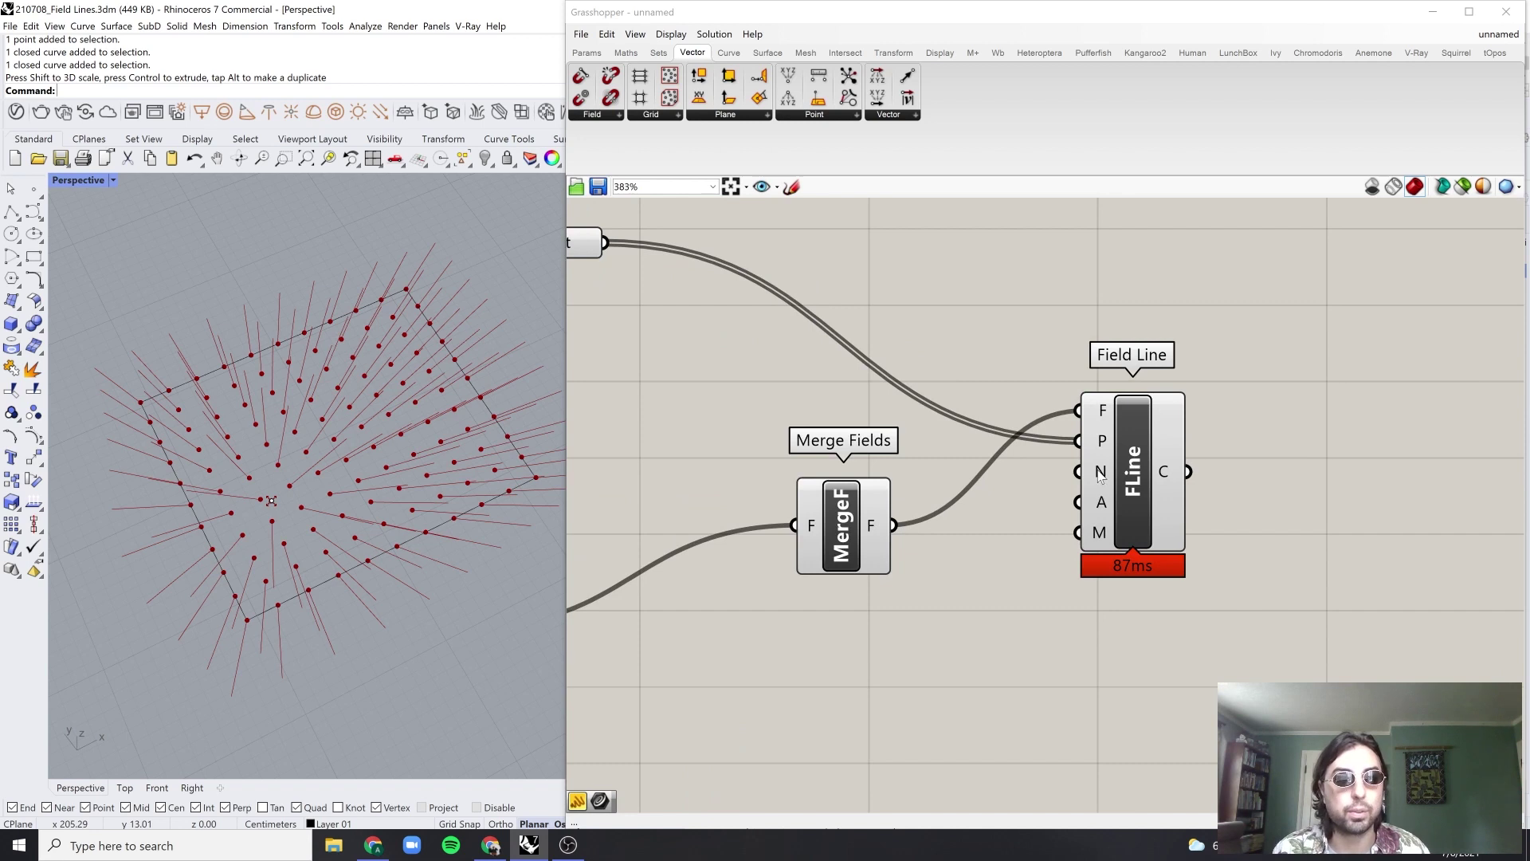
{"action": "mouse_move", "coordinate": [1099, 475]}
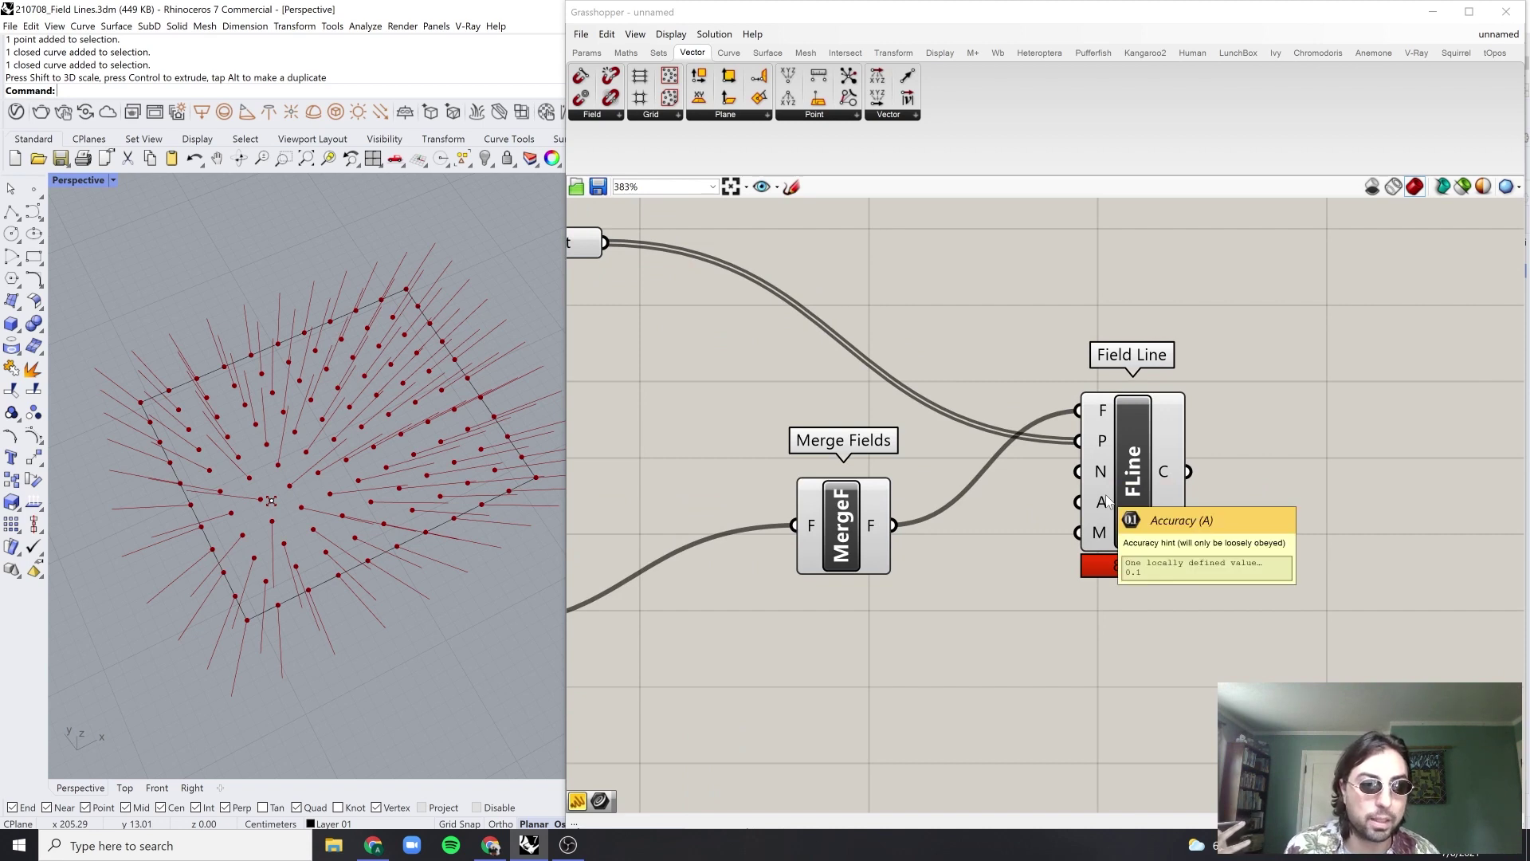
{"action": "mouse_move", "coordinate": [1099, 532]}
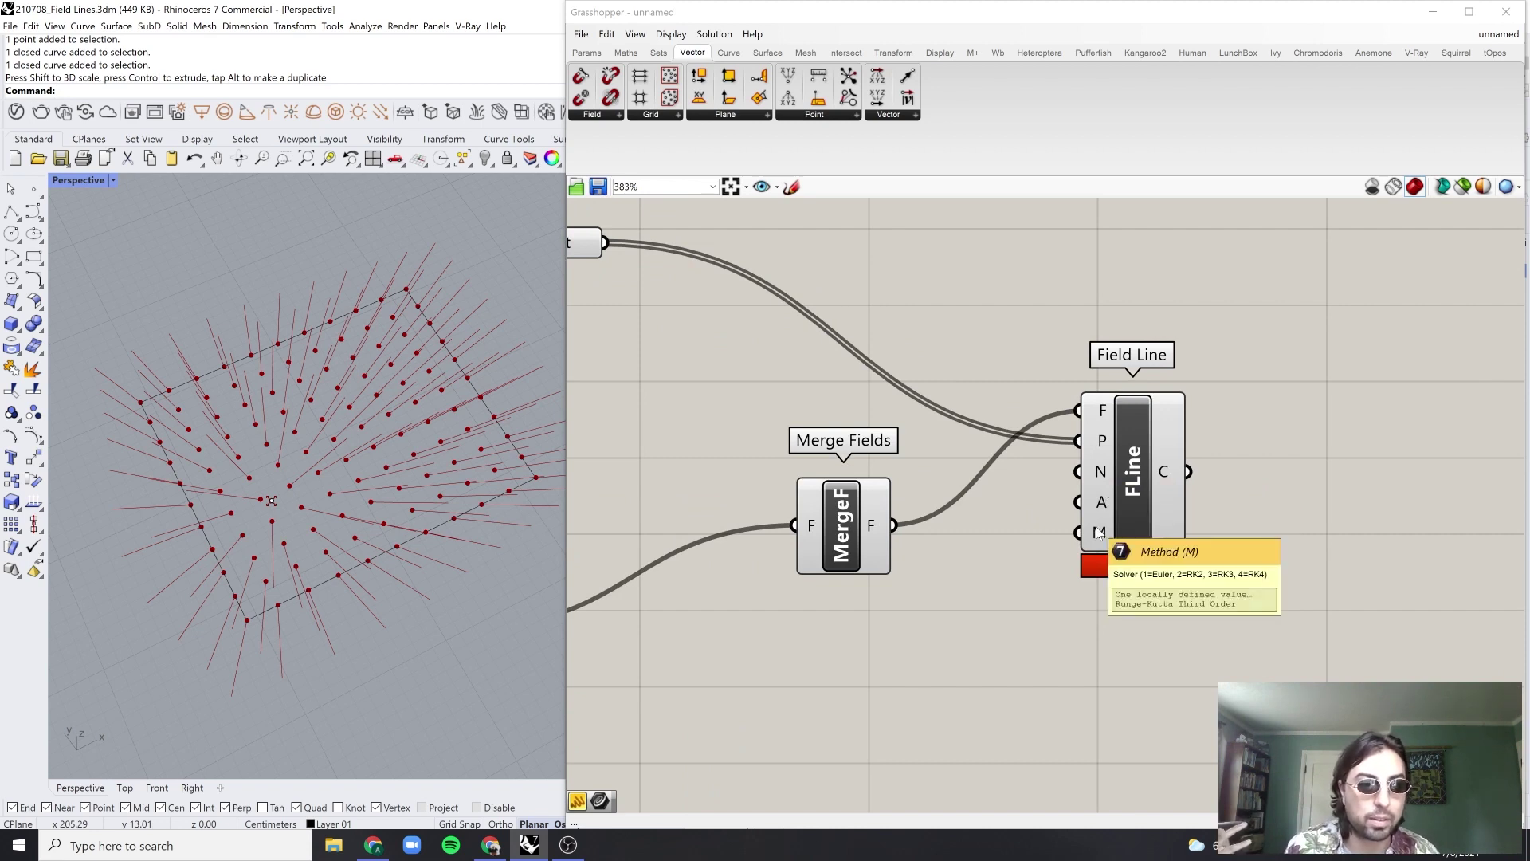
Step: Place Merge Fields directly beside Field Line and move both down level with Point Charge
{"action": "left_click_drag", "start_coordinate": [1165, 438], "coordinate": [1161, 458]}
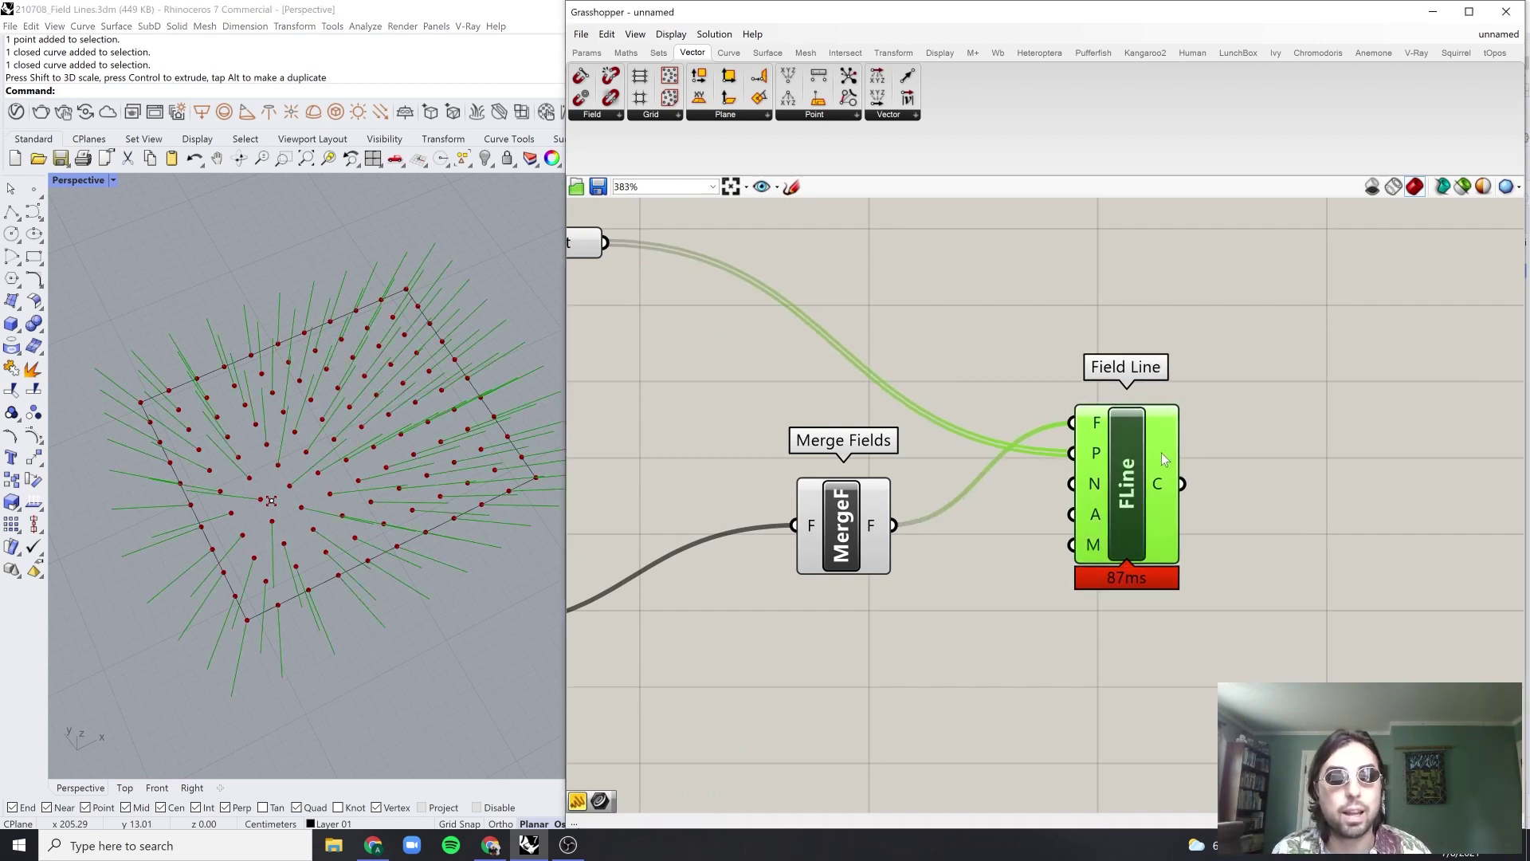
{"action": "left_click", "coordinate": [872, 495]}
{"action": "scroll", "coordinate": [1104, 434], "scroll_direction": "down", "scroll_amount": 5}
{"action": "scroll", "coordinate": [1070, 465], "scroll_direction": "up", "scroll_amount": 3}
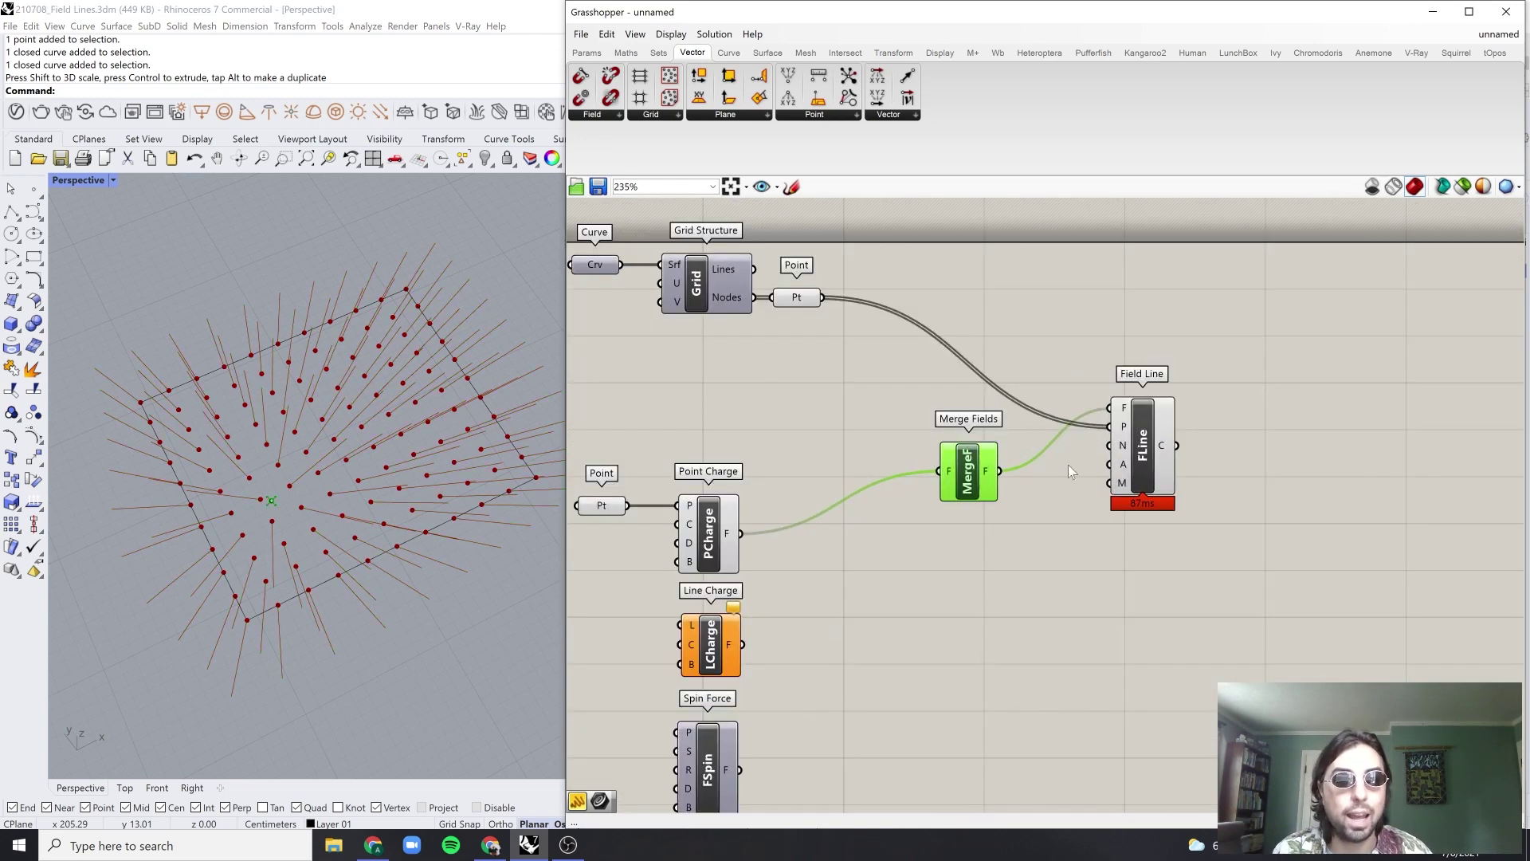
{"action": "left_click_drag", "start_coordinate": [965, 478], "coordinate": [1047, 415]}
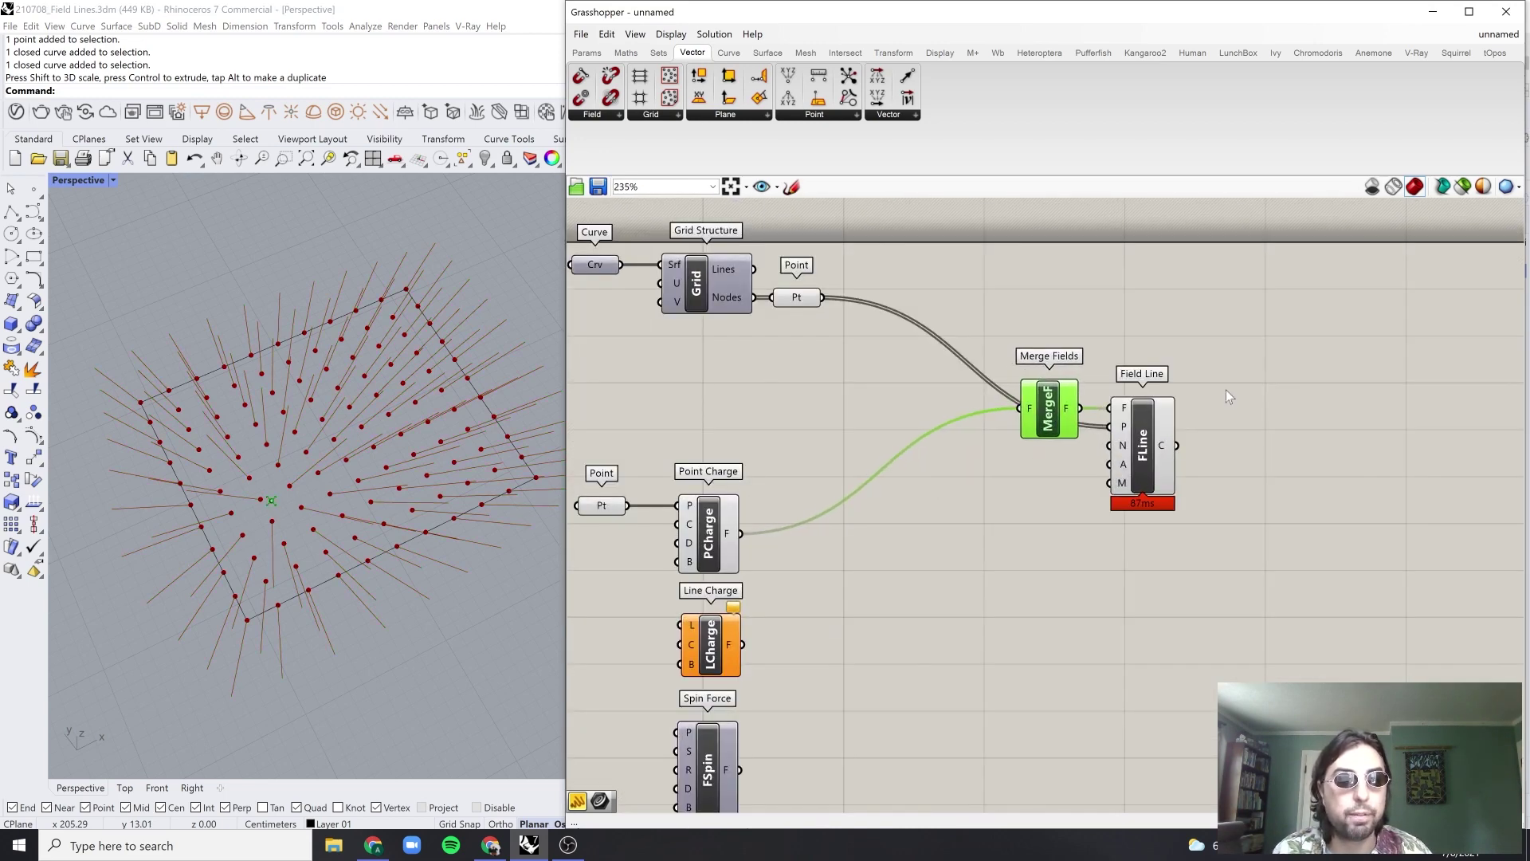
{"action": "left_click_drag", "start_coordinate": [1225, 387], "coordinate": [1059, 459]}
{"action": "left_click_drag", "start_coordinate": [1164, 446], "coordinate": [1200, 554]}
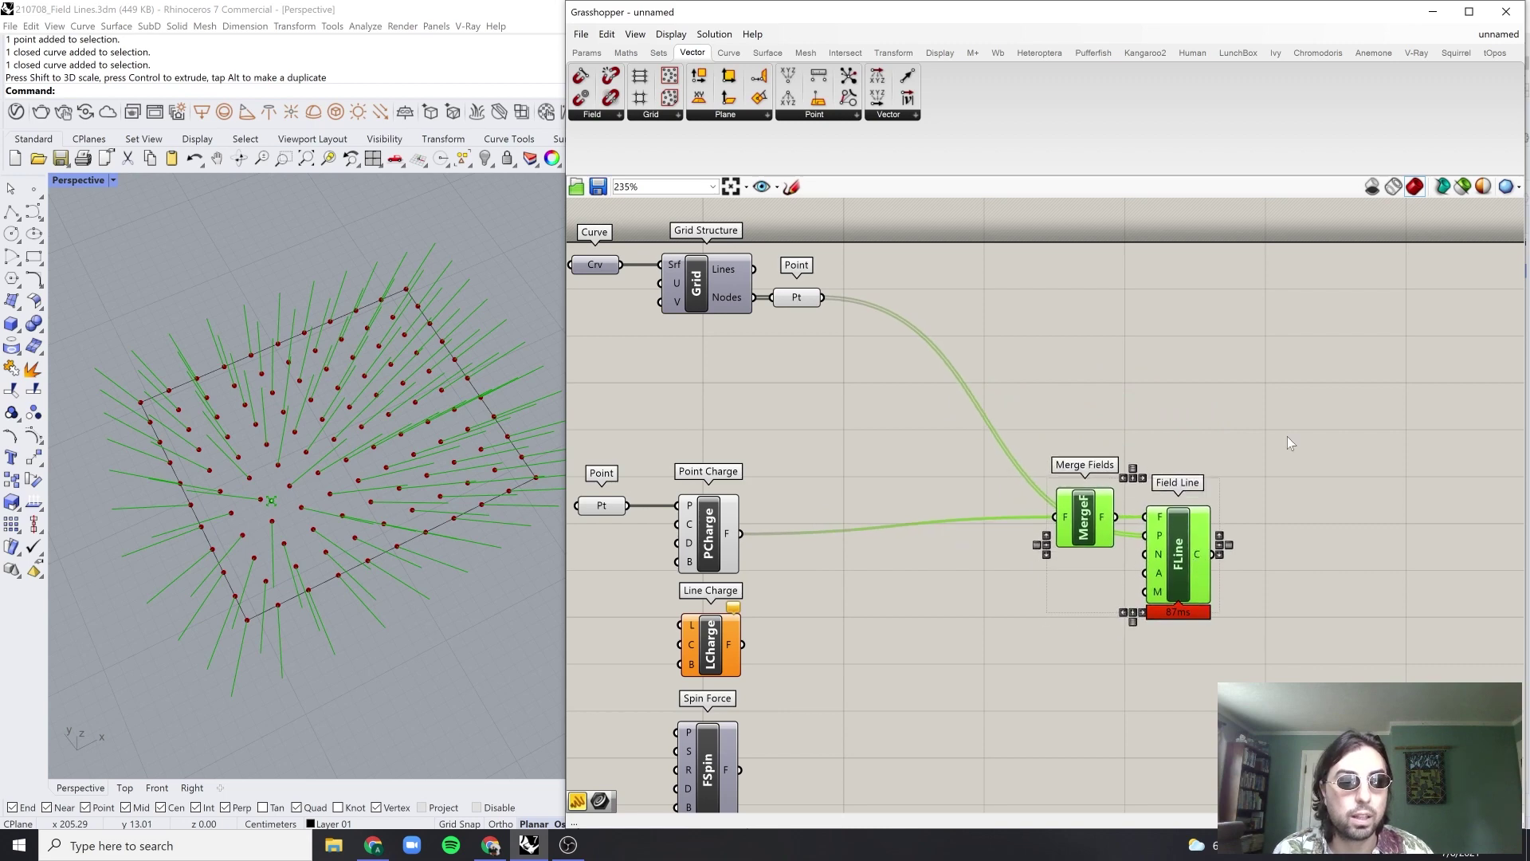
{"action": "left_click", "coordinate": [1287, 436]}
{"action": "right_click_drag", "start_coordinate": [1231, 561], "coordinate": [1223, 485]}
{"action": "scroll", "coordinate": [1222, 484], "scroll_direction": "up", "scroll_amount": 1}
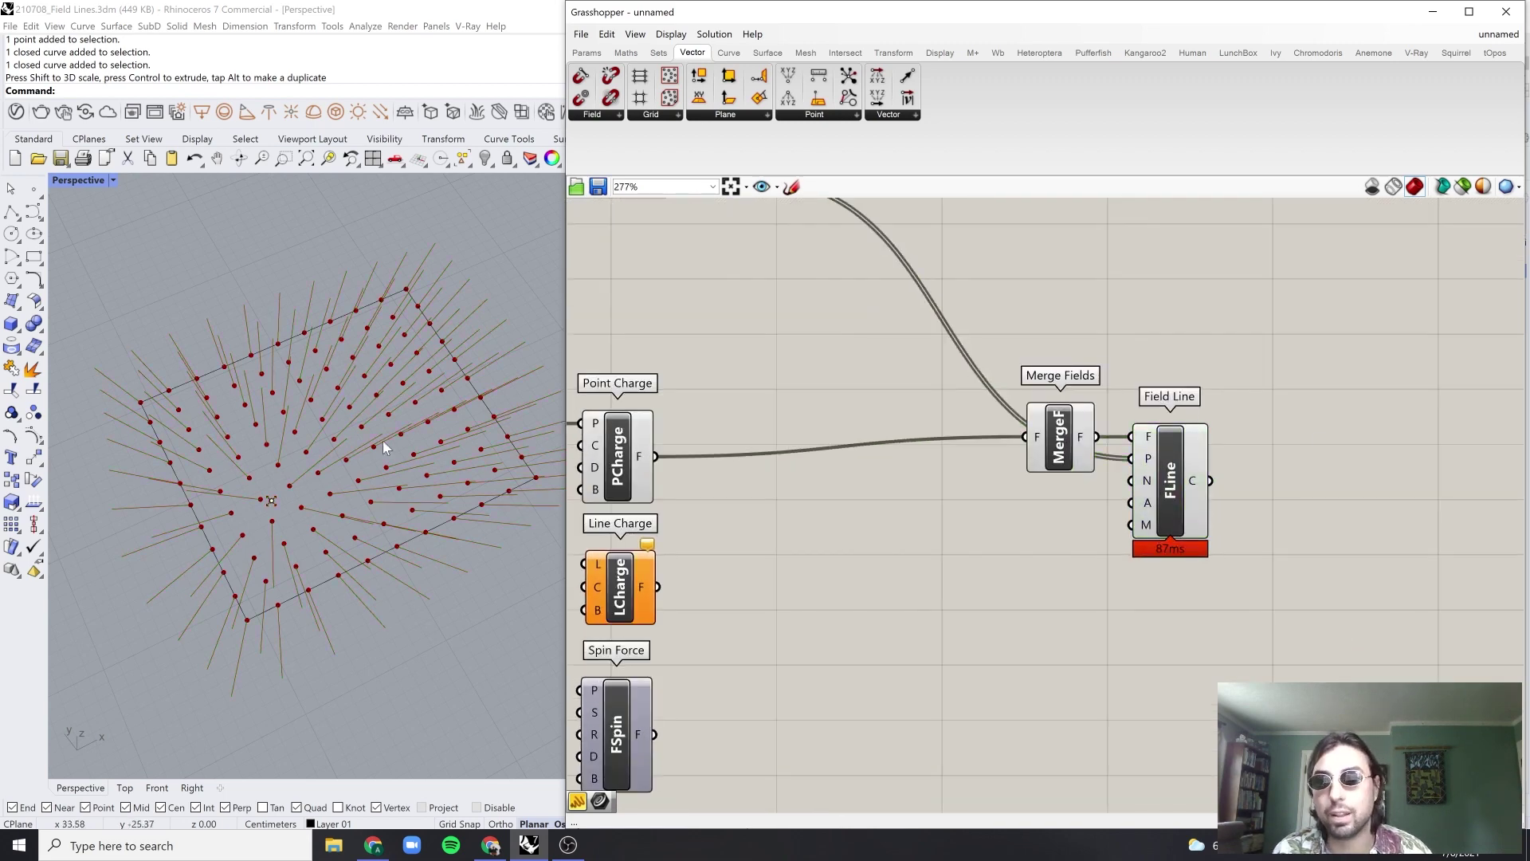
Step: Move the charge point through the grid in Rhino's Perspective view to redirect the field lines
{"action": "right_click_drag", "start_coordinate": [383, 441], "coordinate": [225, 498]}
{"action": "left_click", "coordinate": [298, 534]}
{"action": "right_click_drag", "start_coordinate": [297, 534], "coordinate": [301, 510]}
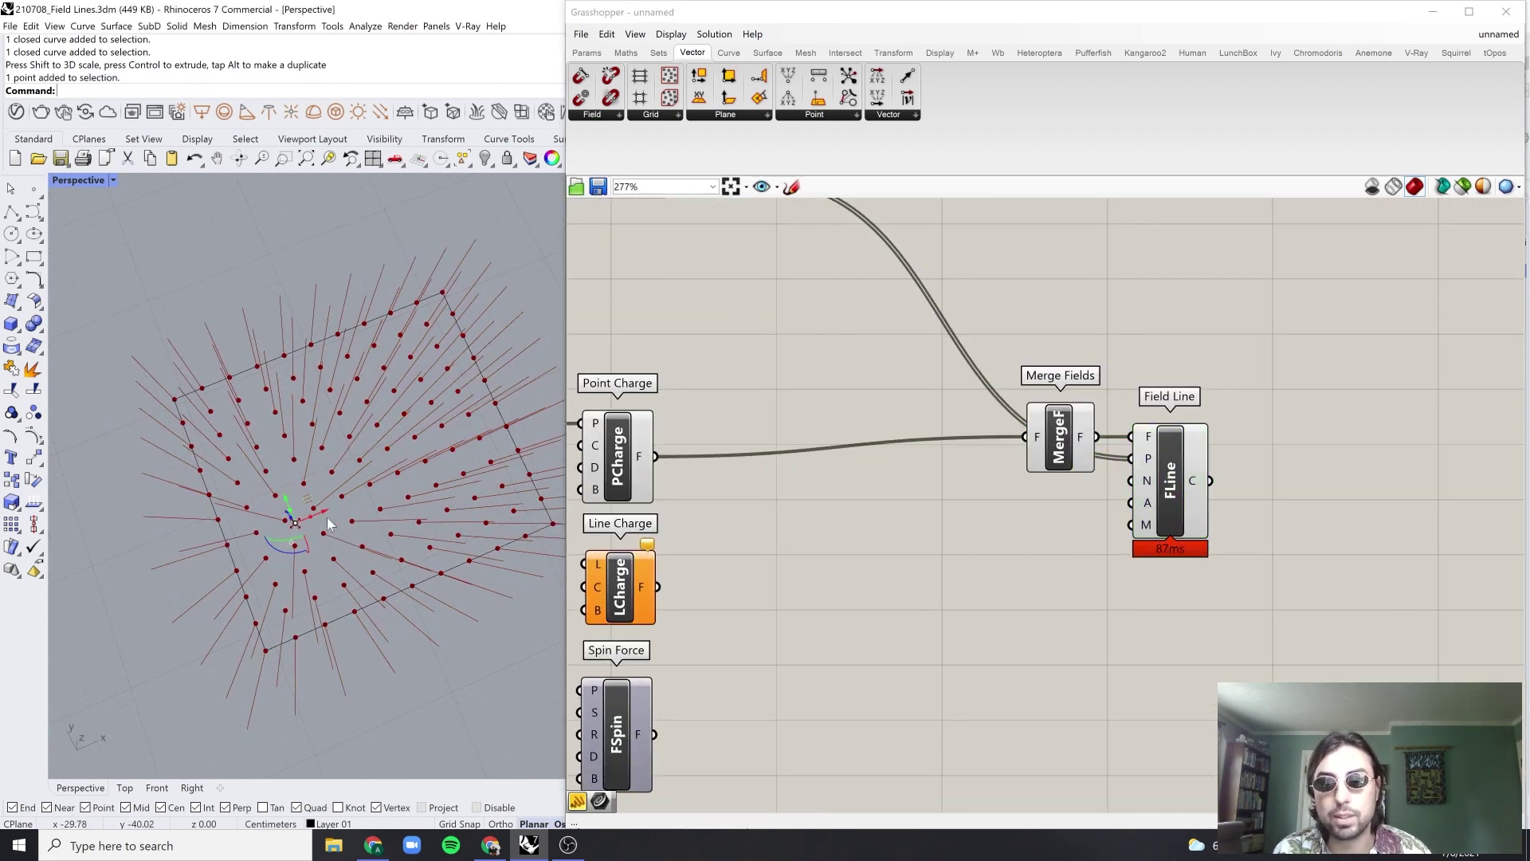
{"action": "left_click_drag", "start_coordinate": [307, 502], "coordinate": [392, 474]}
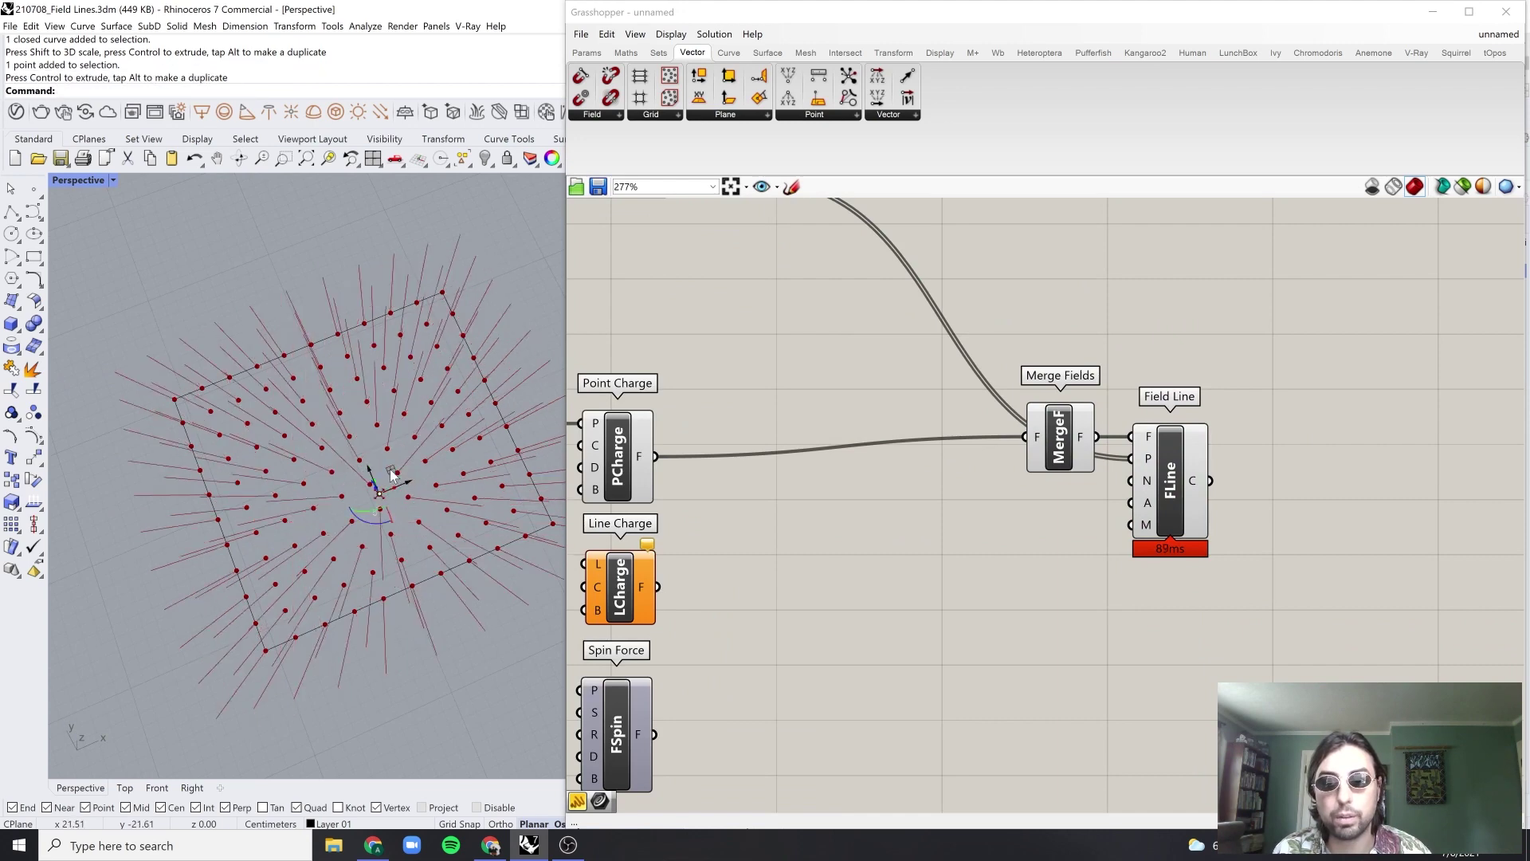
{"action": "right_click_drag", "start_coordinate": [425, 431], "coordinate": [398, 483]}
{"action": "left_click_drag", "start_coordinate": [394, 464], "coordinate": [408, 367]}
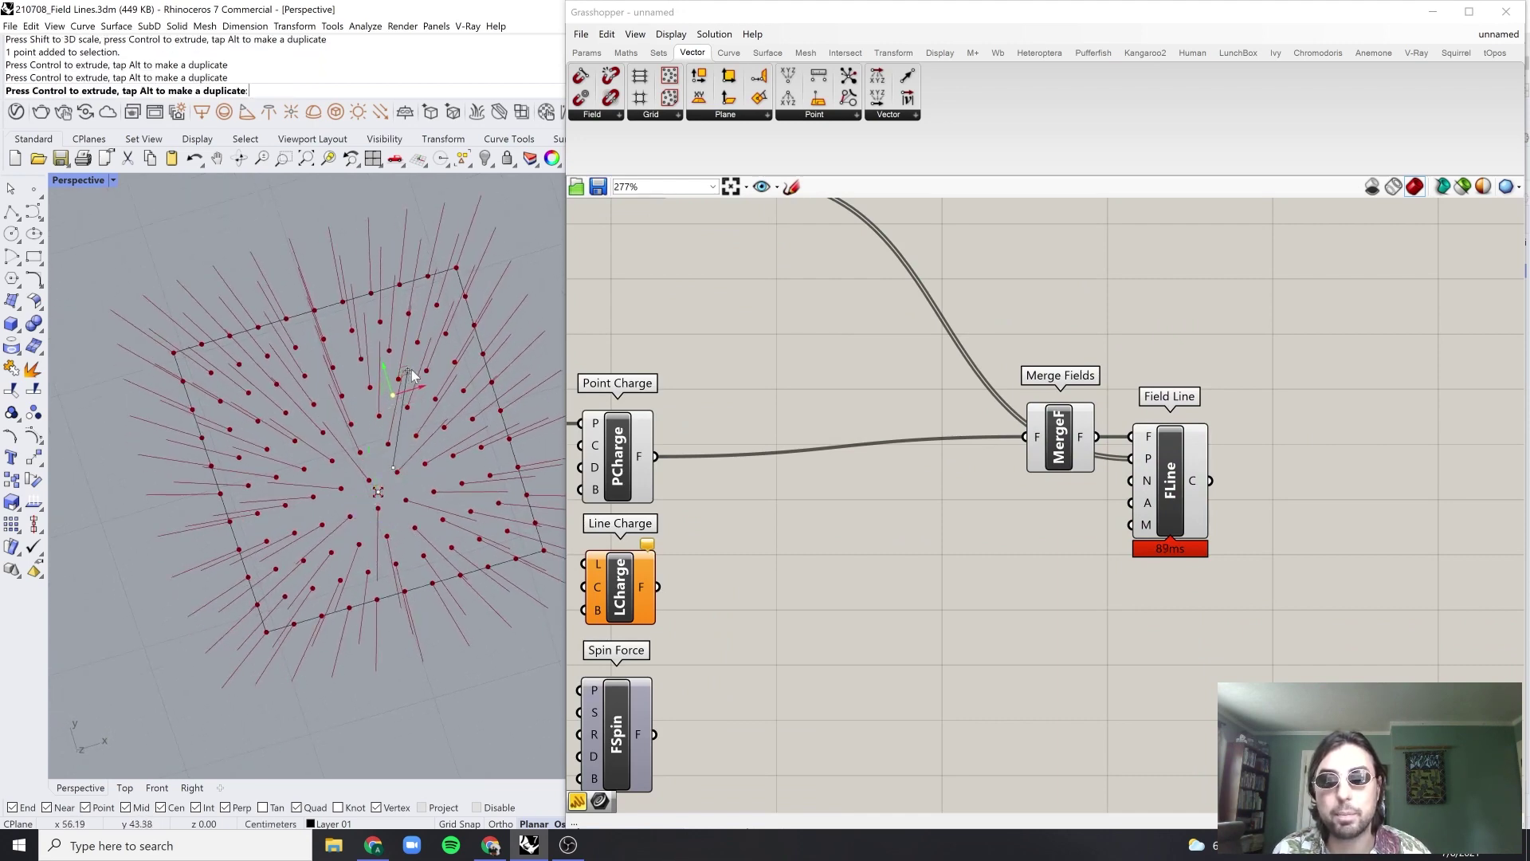
Step: Switch Rhino to the Top view and move the charge point around inside the rectangle
{"action": "right_click_drag", "start_coordinate": [451, 476], "coordinate": [435, 519], "text": "shift"}
{"action": "left_click", "coordinate": [125, 787]}
{"action": "scroll", "coordinate": [343, 526], "scroll_direction": "down", "scroll_amount": 8}
{"action": "scroll", "coordinate": [443, 514], "scroll_direction": "up", "scroll_amount": 10}
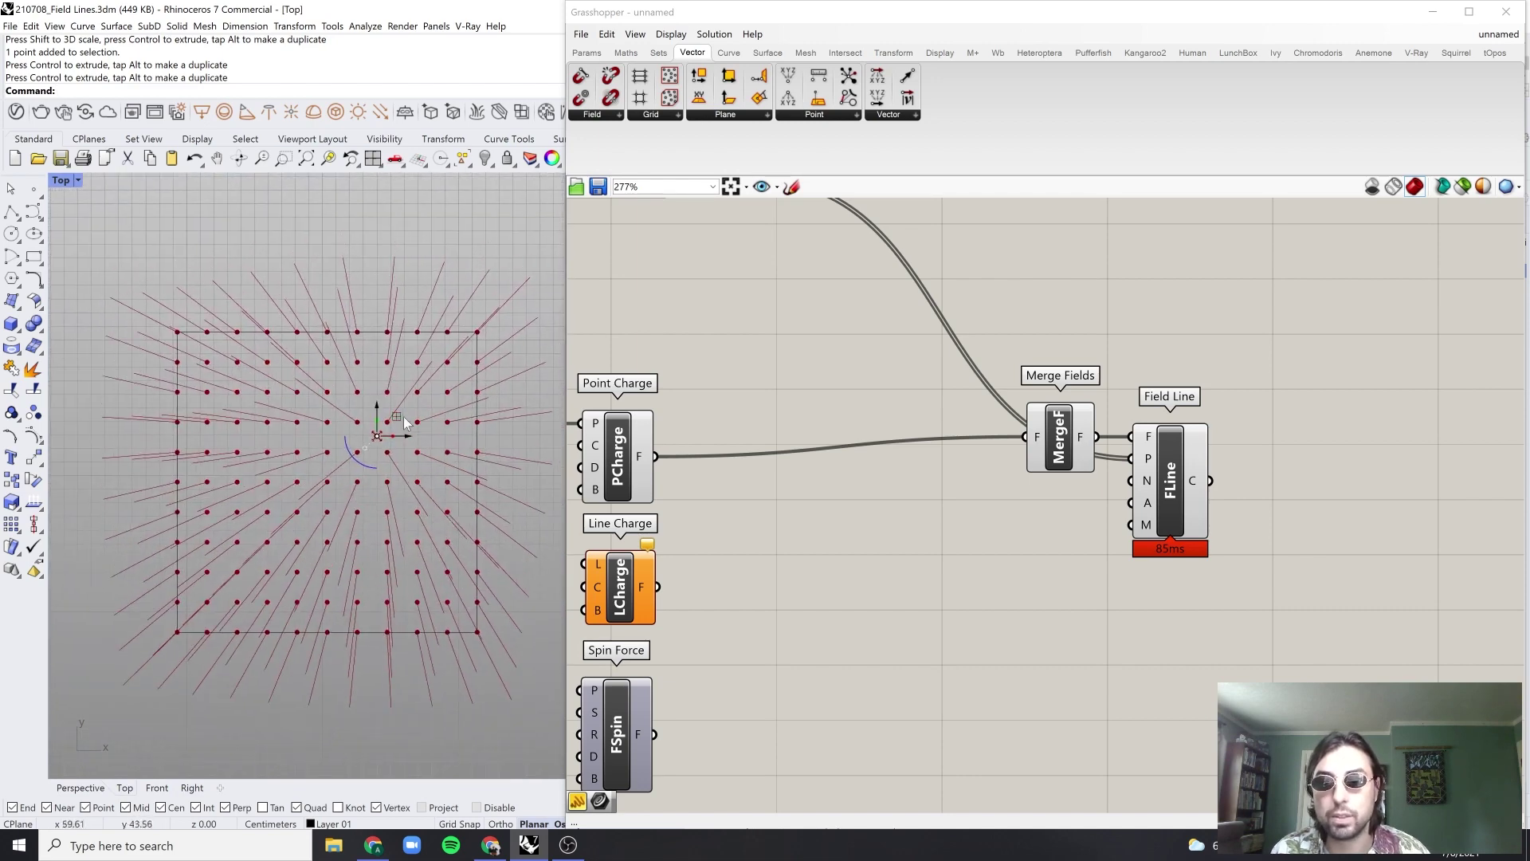
{"action": "left_click_drag", "start_coordinate": [396, 416], "coordinate": [309, 431]}
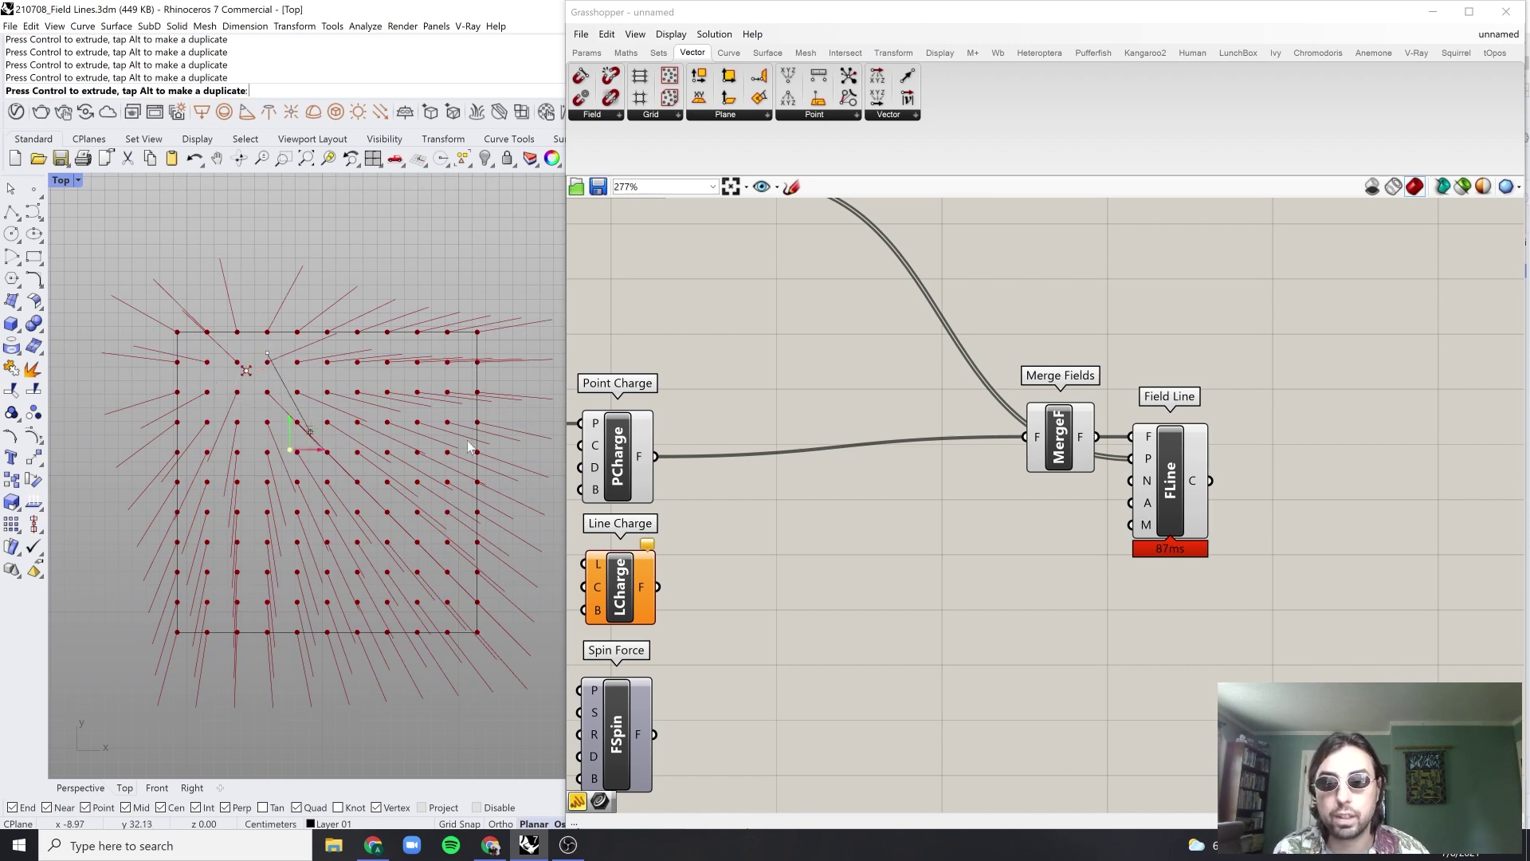
Step: Add a panel containing 1 below the Point parameter and connect it to Point Charge's C input
{"action": "right_click_drag", "start_coordinate": [683, 452], "coordinate": [876, 446]}
{"action": "scroll", "coordinate": [777, 443], "scroll_direction": "up", "scroll_amount": 2}
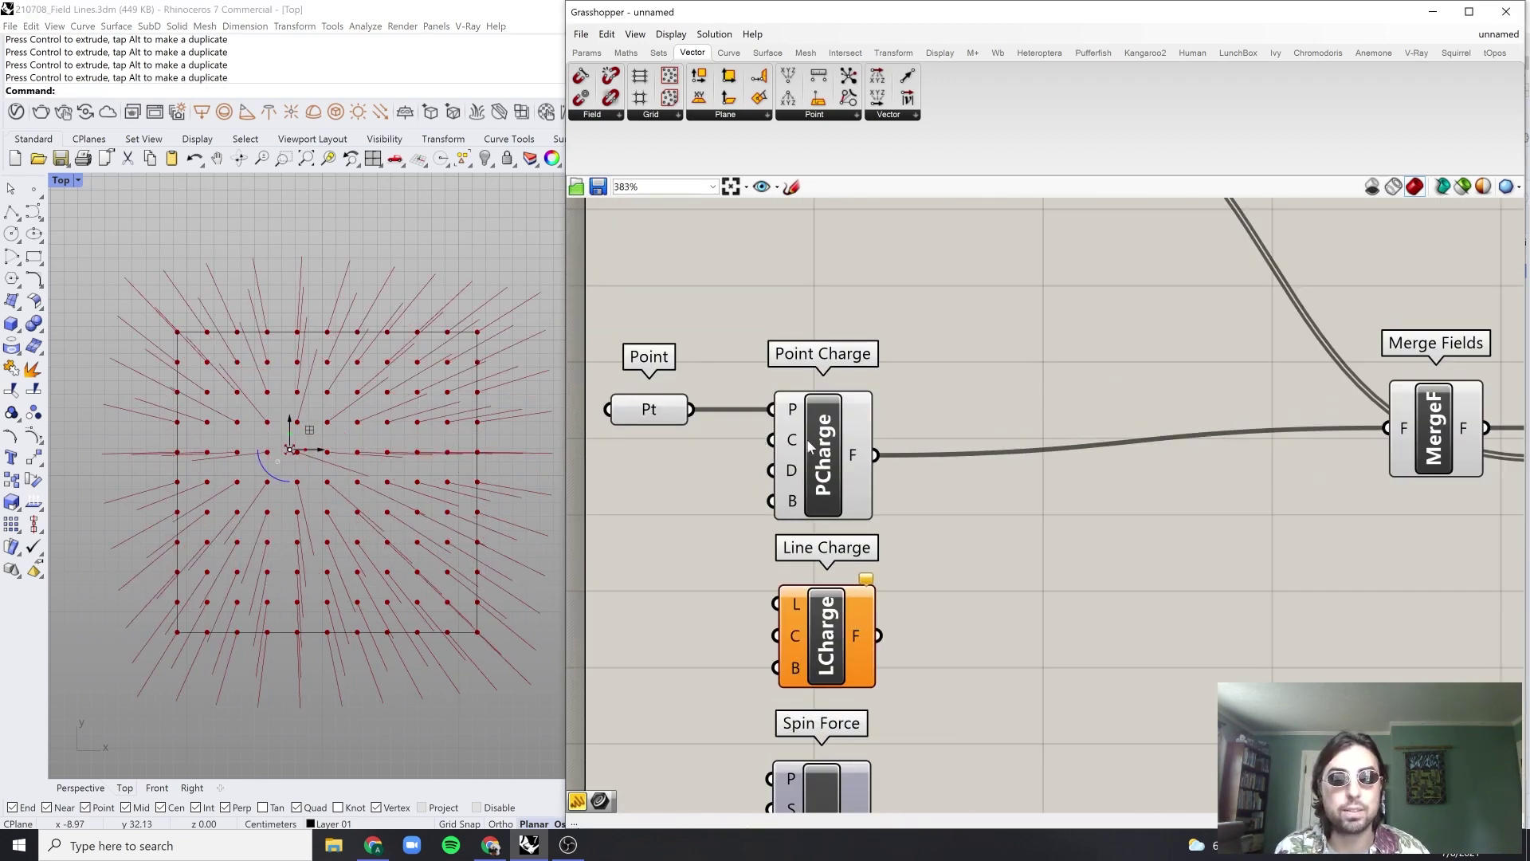
{"action": "double_click", "coordinate": [655, 488]}
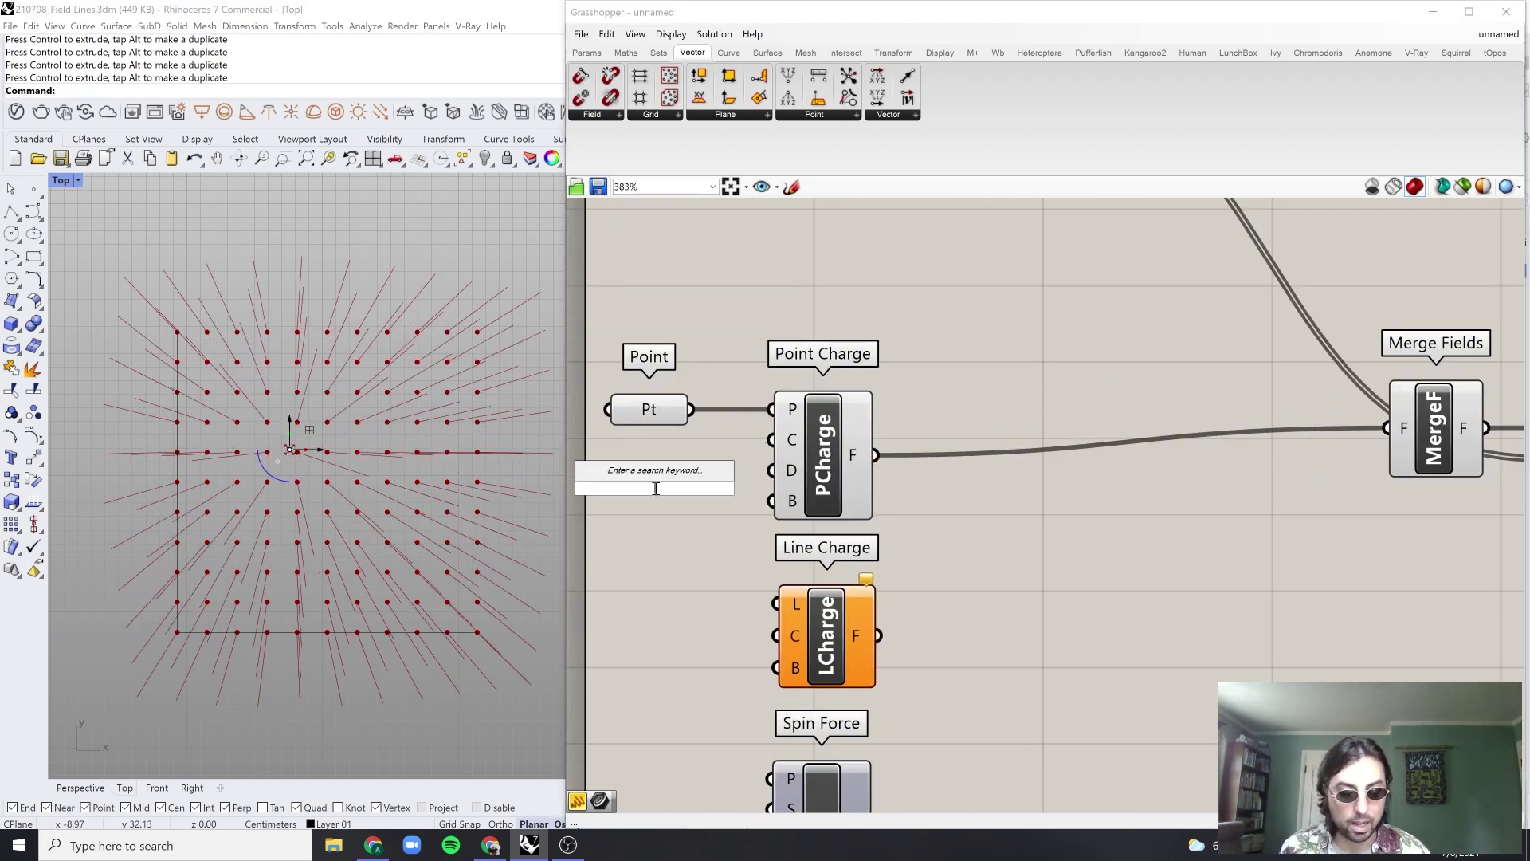
{"action": "type", "text": "Panel"}
{"action": "key", "text": "Return"}
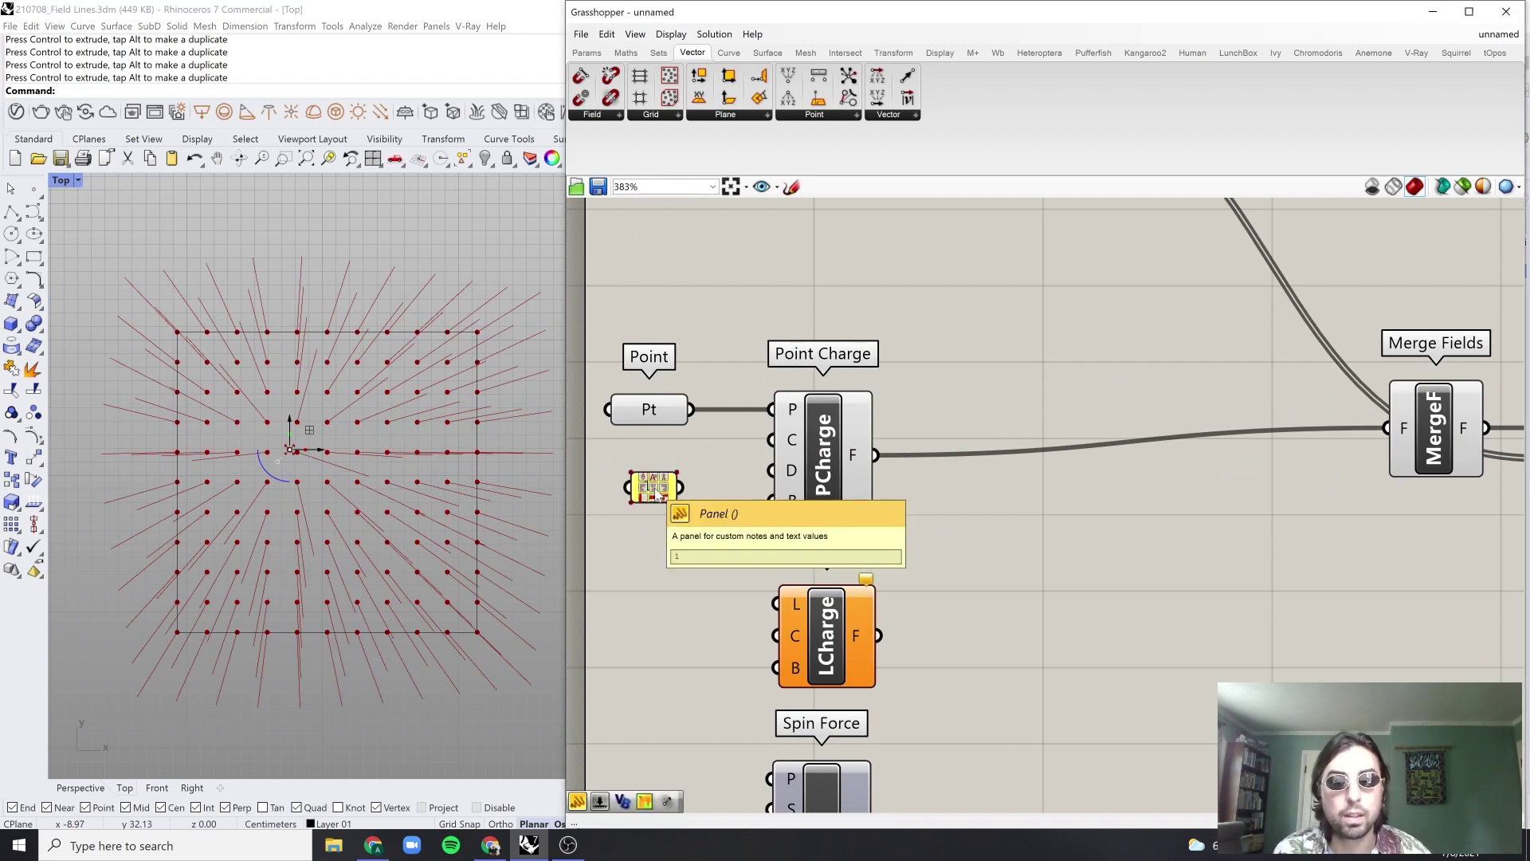
{"action": "scroll", "coordinate": [659, 485], "scroll_direction": "up", "scroll_amount": 1}
{"action": "left_click_drag", "start_coordinate": [685, 486], "coordinate": [794, 431]}
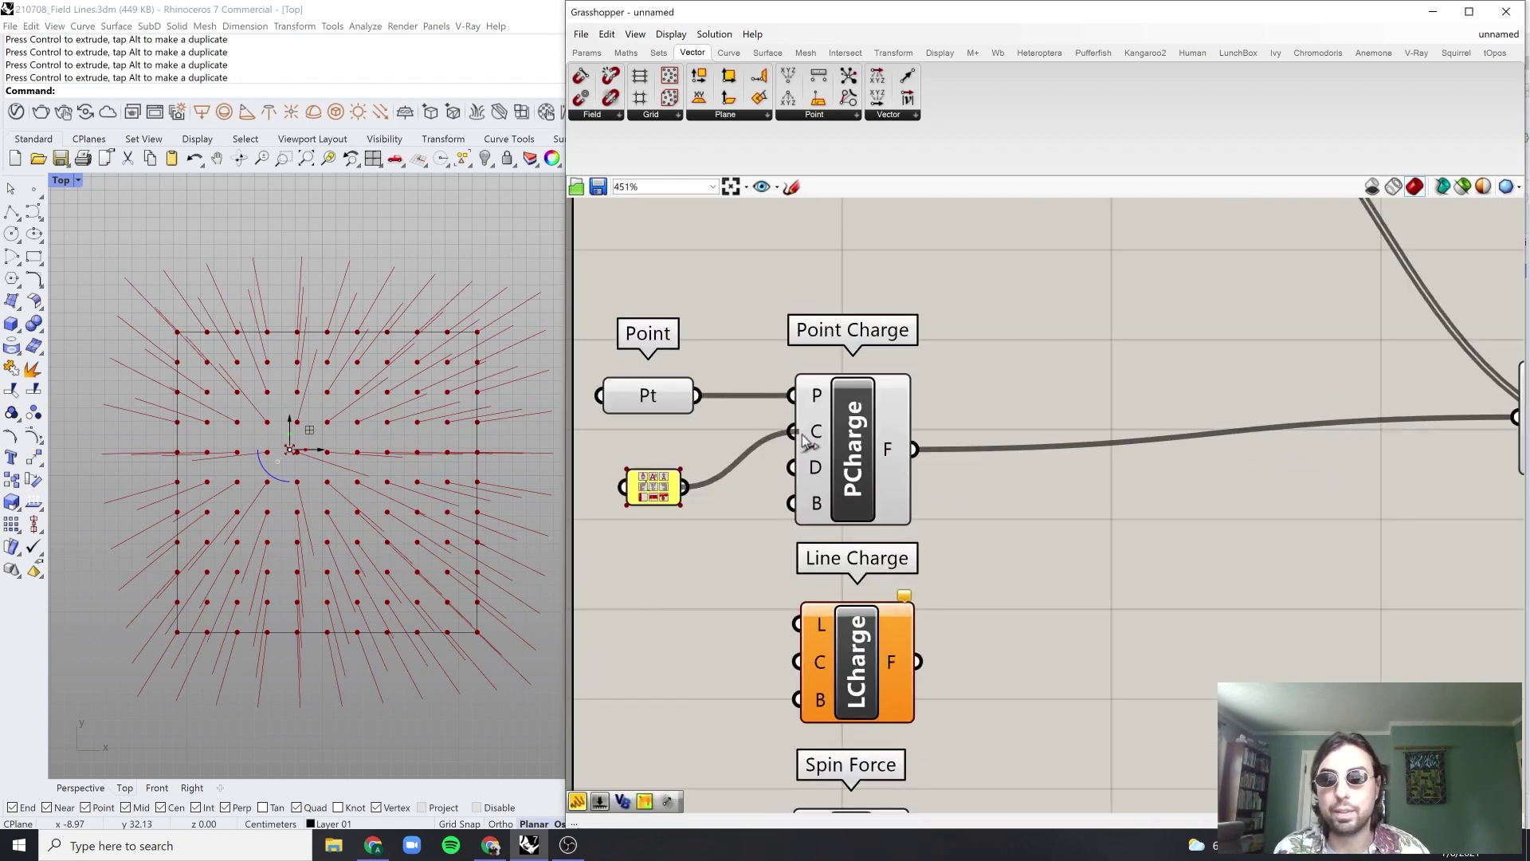
Step: Add a second panel containing -1 below the existing one and connect it to Point Charge's C input in place of the 1
{"action": "scroll", "coordinate": [661, 524], "scroll_direction": "down", "scroll_amount": 5}
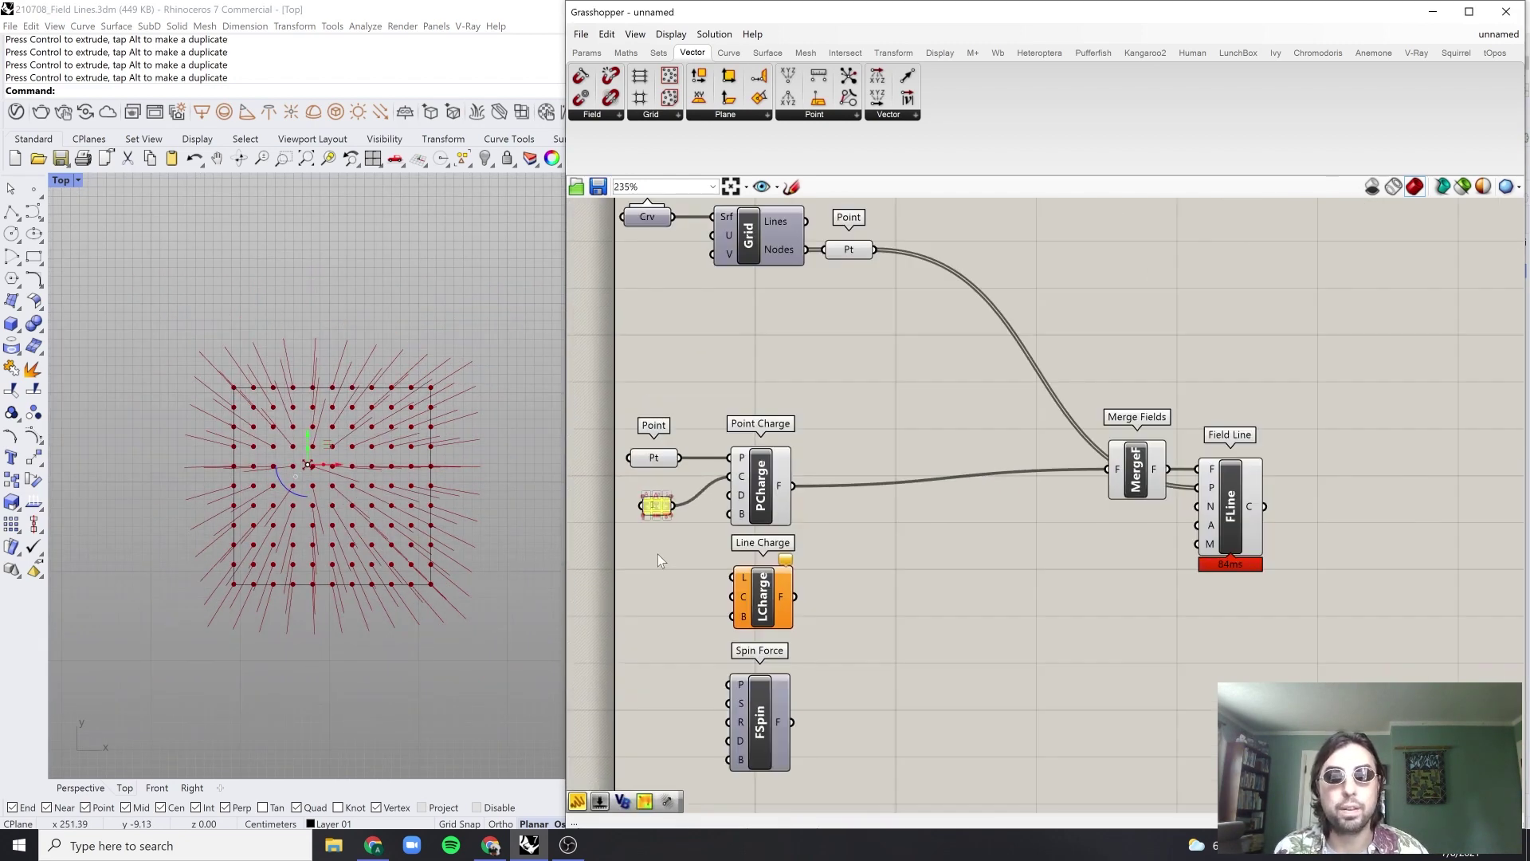
{"action": "scroll", "coordinate": [658, 553], "scroll_direction": "up", "scroll_amount": 3}
{"action": "scroll", "coordinate": [762, 521], "scroll_direction": "down", "scroll_amount": 2}
{"action": "scroll", "coordinate": [749, 479], "scroll_direction": "up", "scroll_amount": 1}
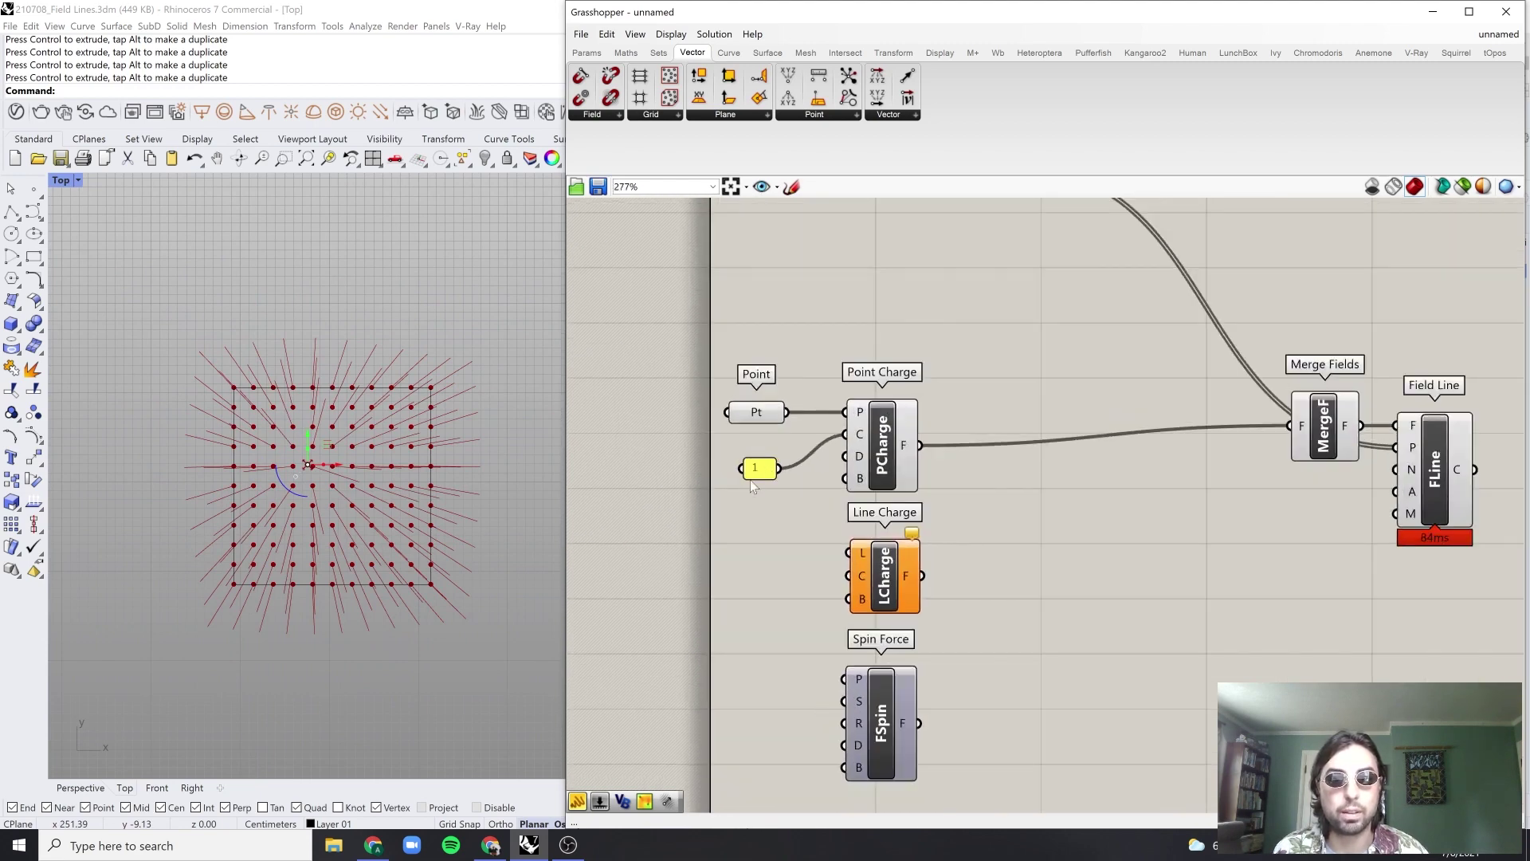
{"action": "double_click", "coordinate": [786, 522]}
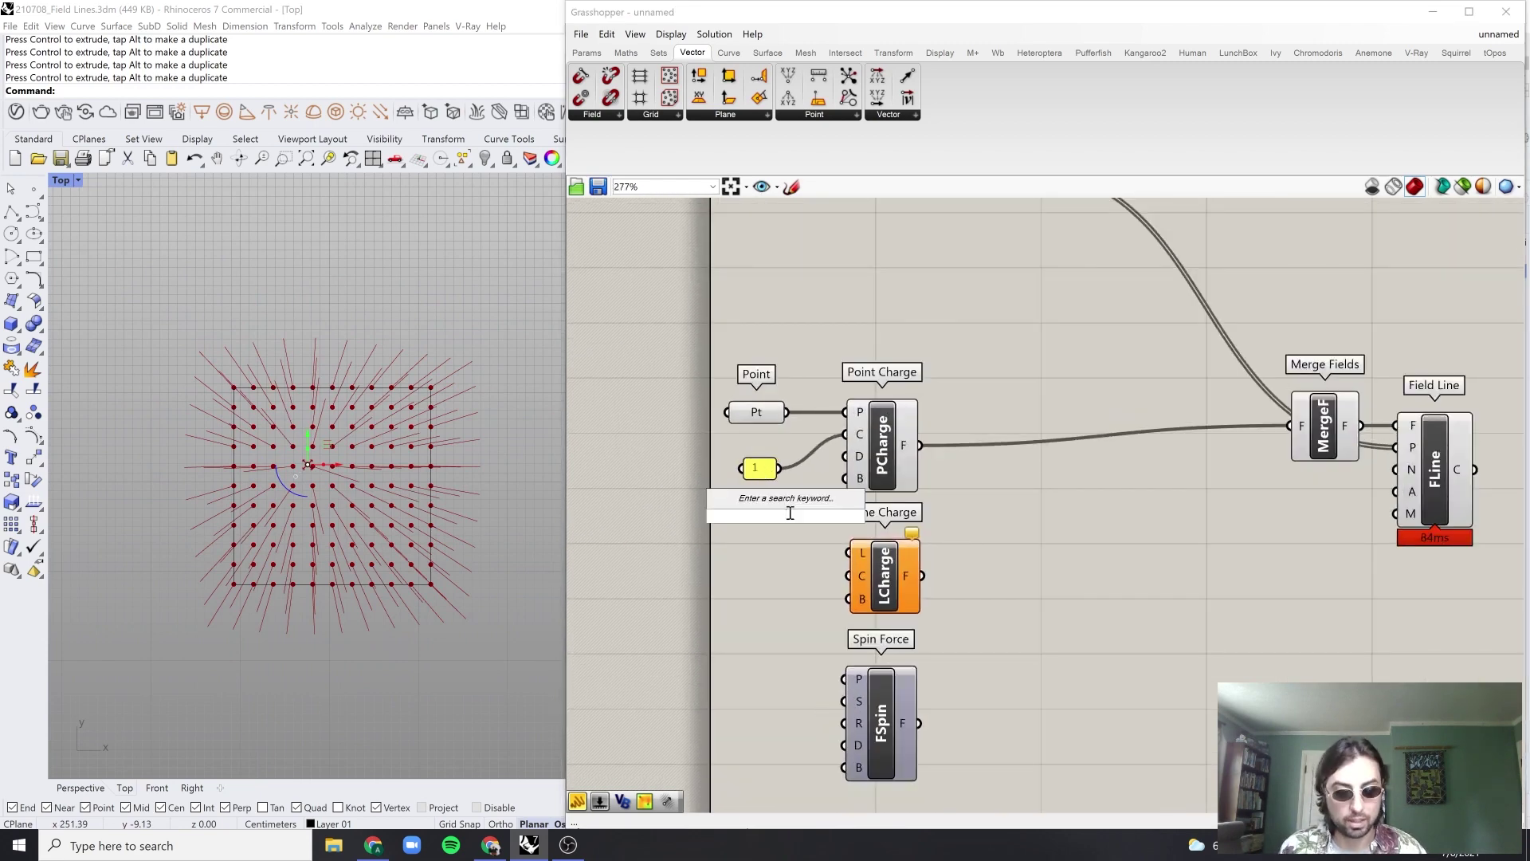
{"action": "type", "text": "\"-1"}
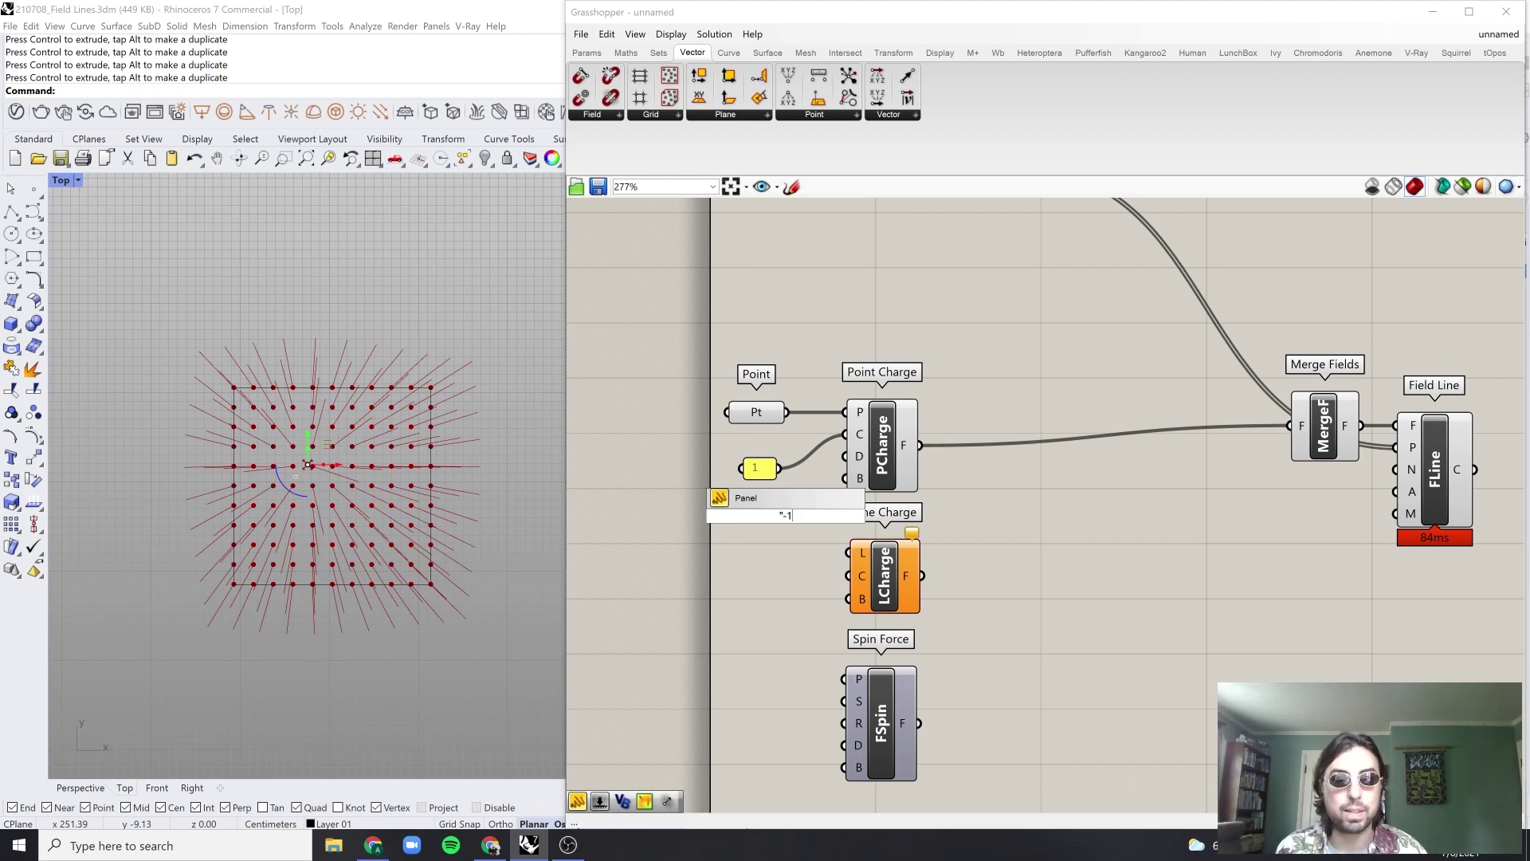
{"action": "key", "text": "Return"}
{"action": "scroll", "coordinate": [797, 478], "scroll_direction": "up", "scroll_amount": 2}
{"action": "left_click_drag", "start_coordinate": [818, 516], "coordinate": [879, 385]}
{"action": "left_click", "coordinate": [451, 479]}
{"action": "scroll", "coordinate": [338, 467], "scroll_direction": "up", "scroll_amount": 1}
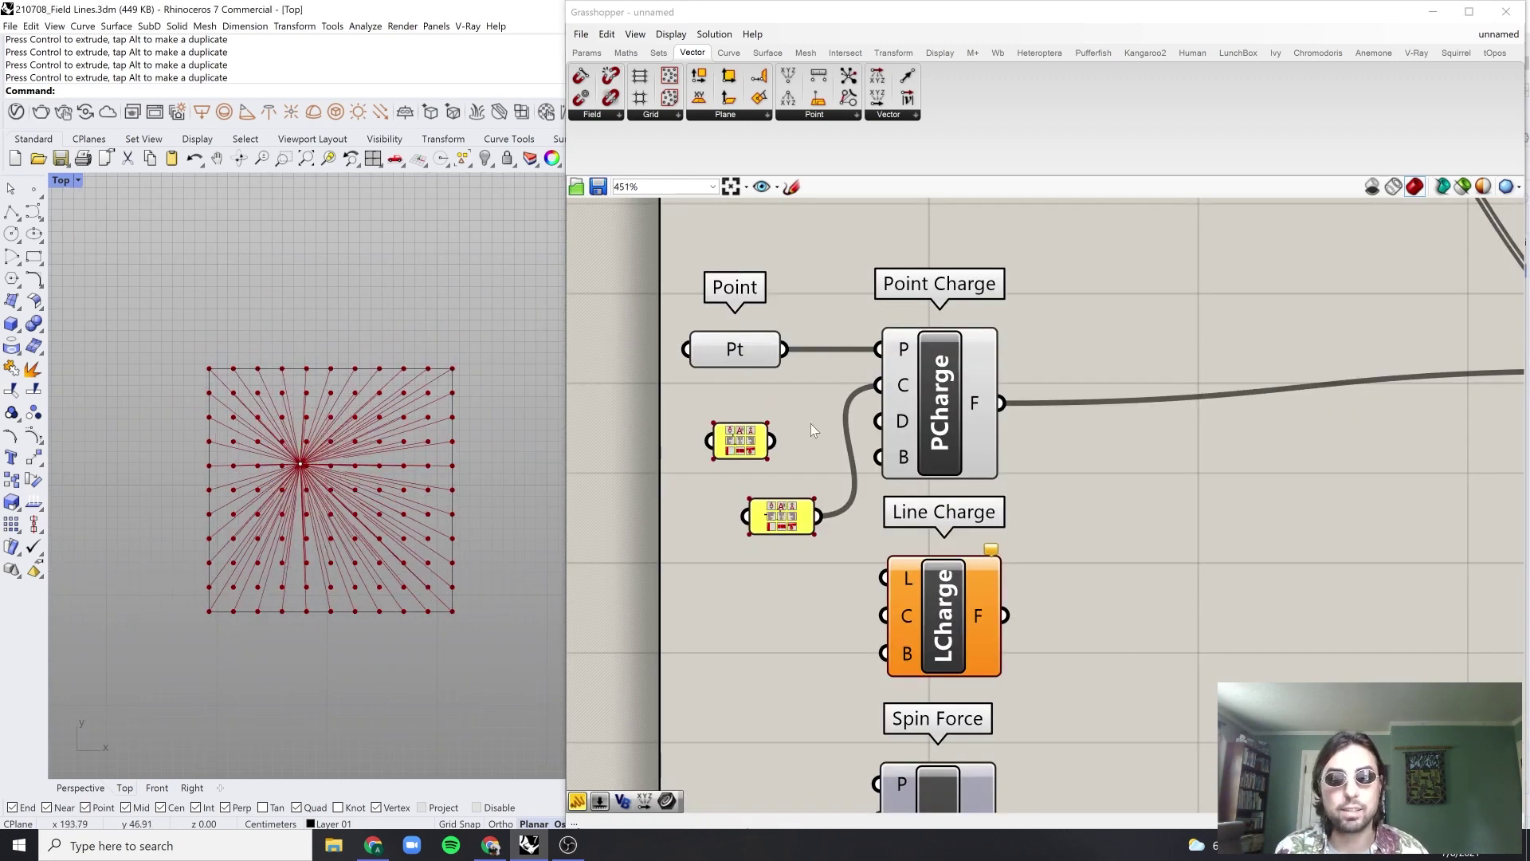
Step: Delete both number panels and place a Value List below the Point parameter instead
{"action": "left_click_drag", "start_coordinate": [811, 423], "coordinate": [729, 564]}
{"action": "key", "text": "Delete"}
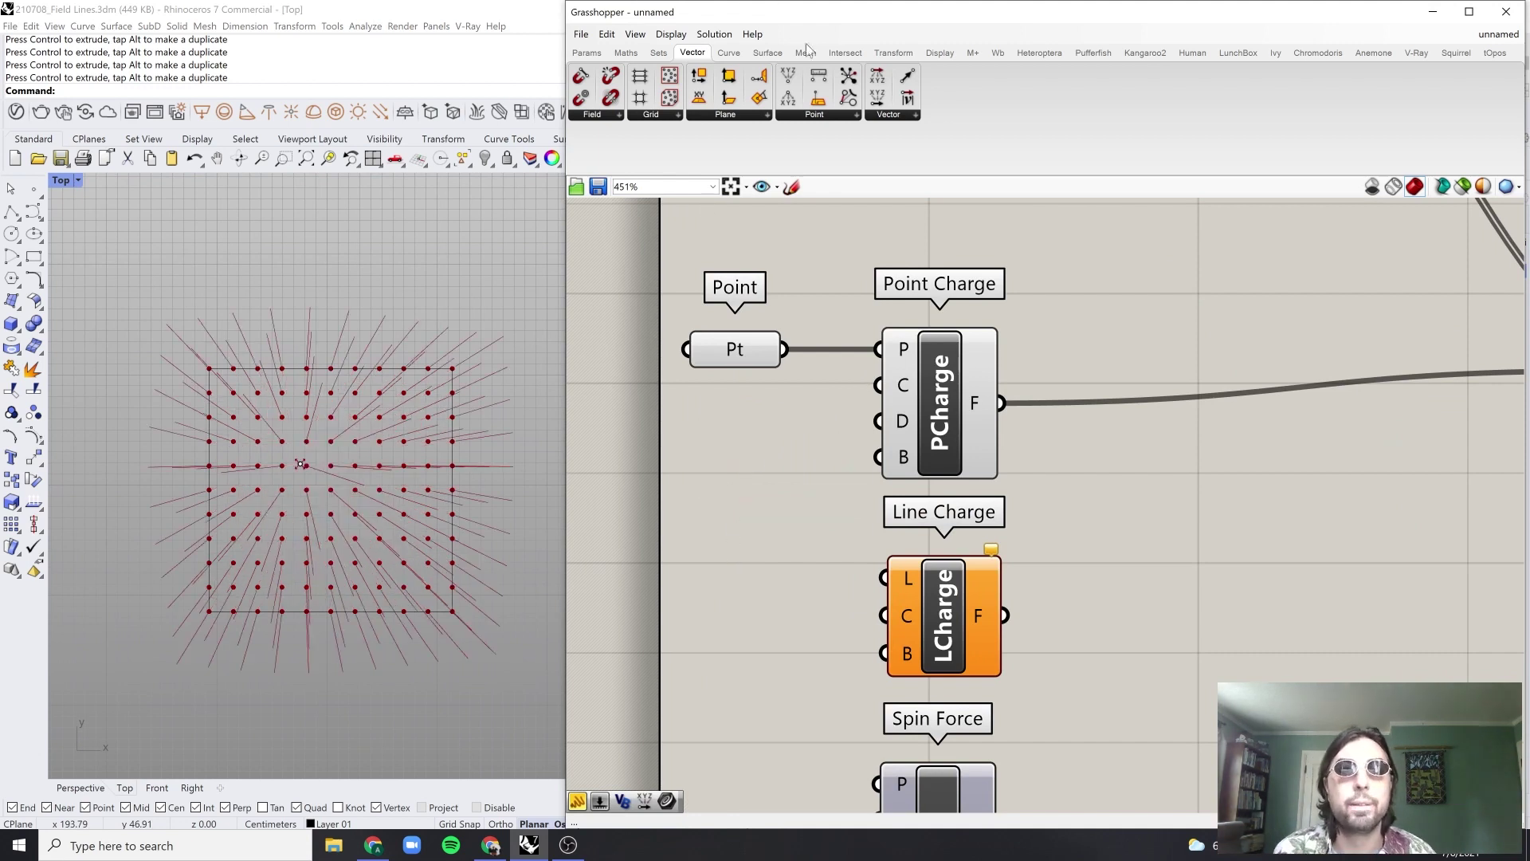
{"action": "left_click", "coordinate": [586, 53]}
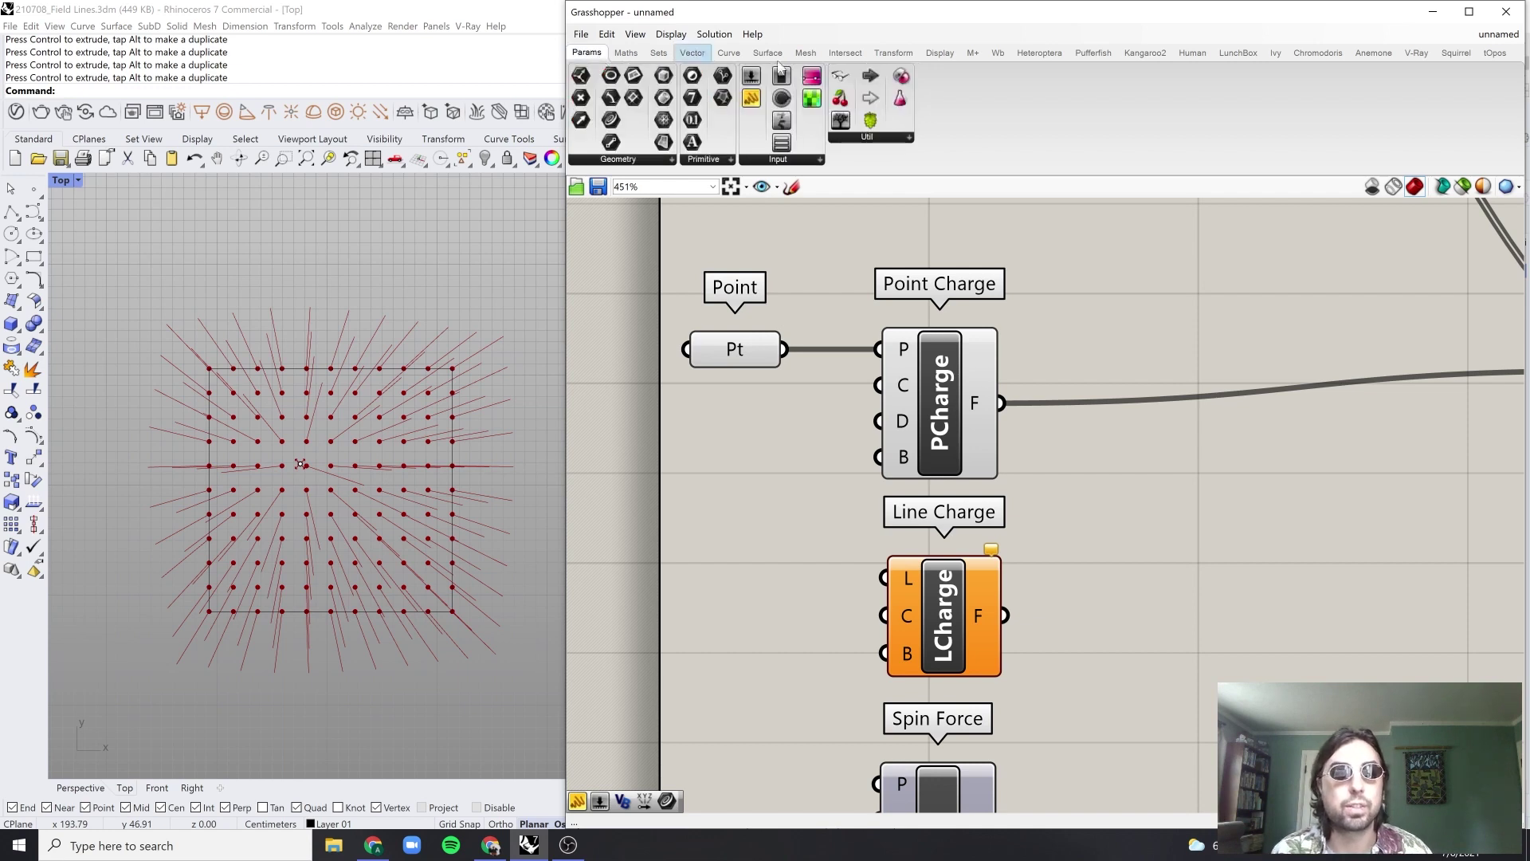
{"action": "left_click", "coordinate": [818, 159]}
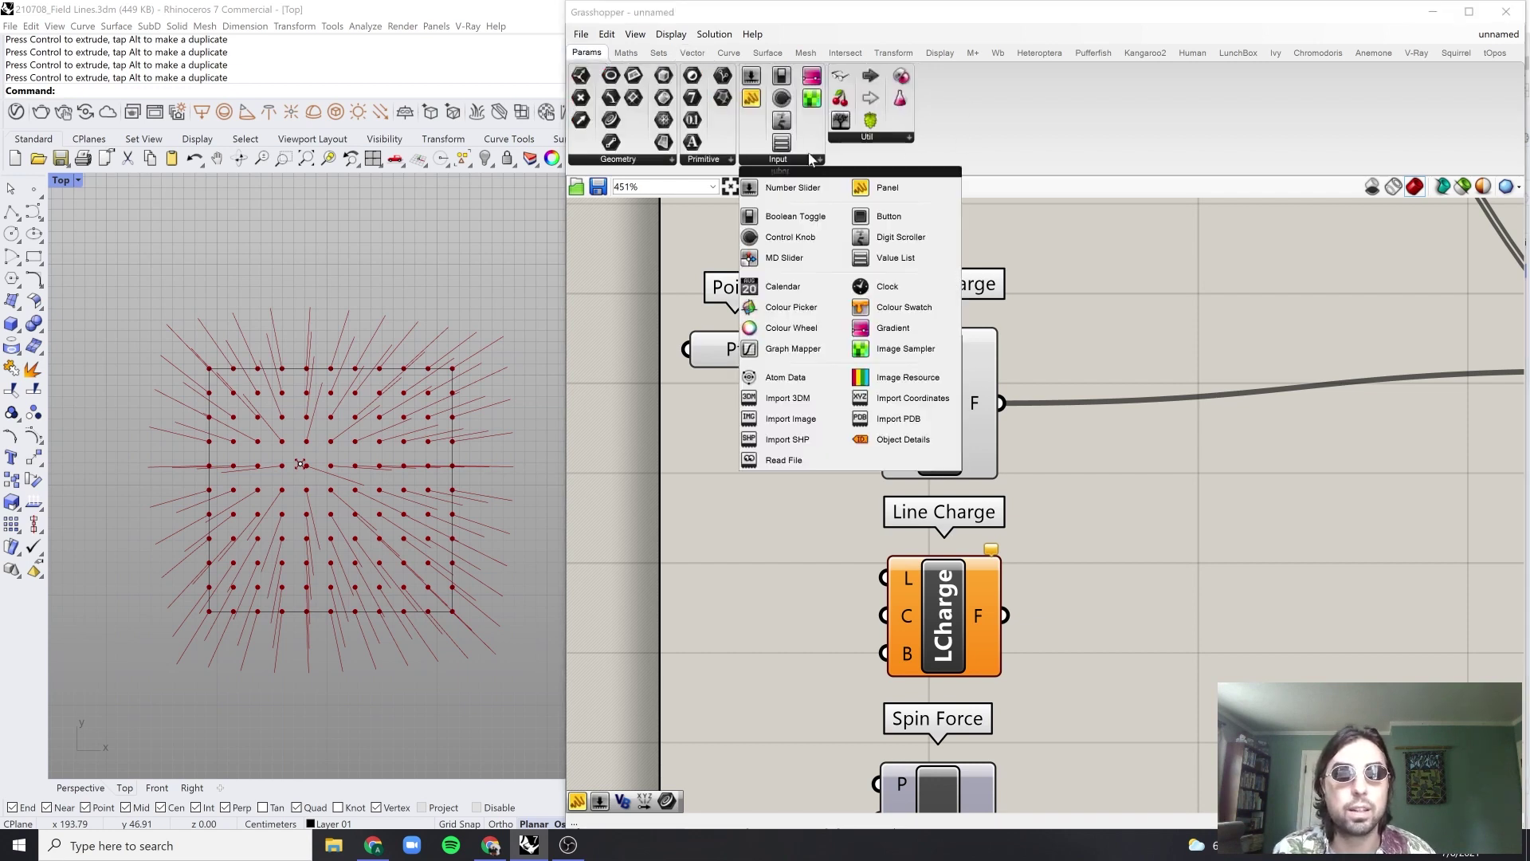
{"action": "left_click", "coordinate": [922, 264]}
{"action": "left_click", "coordinate": [745, 455]}
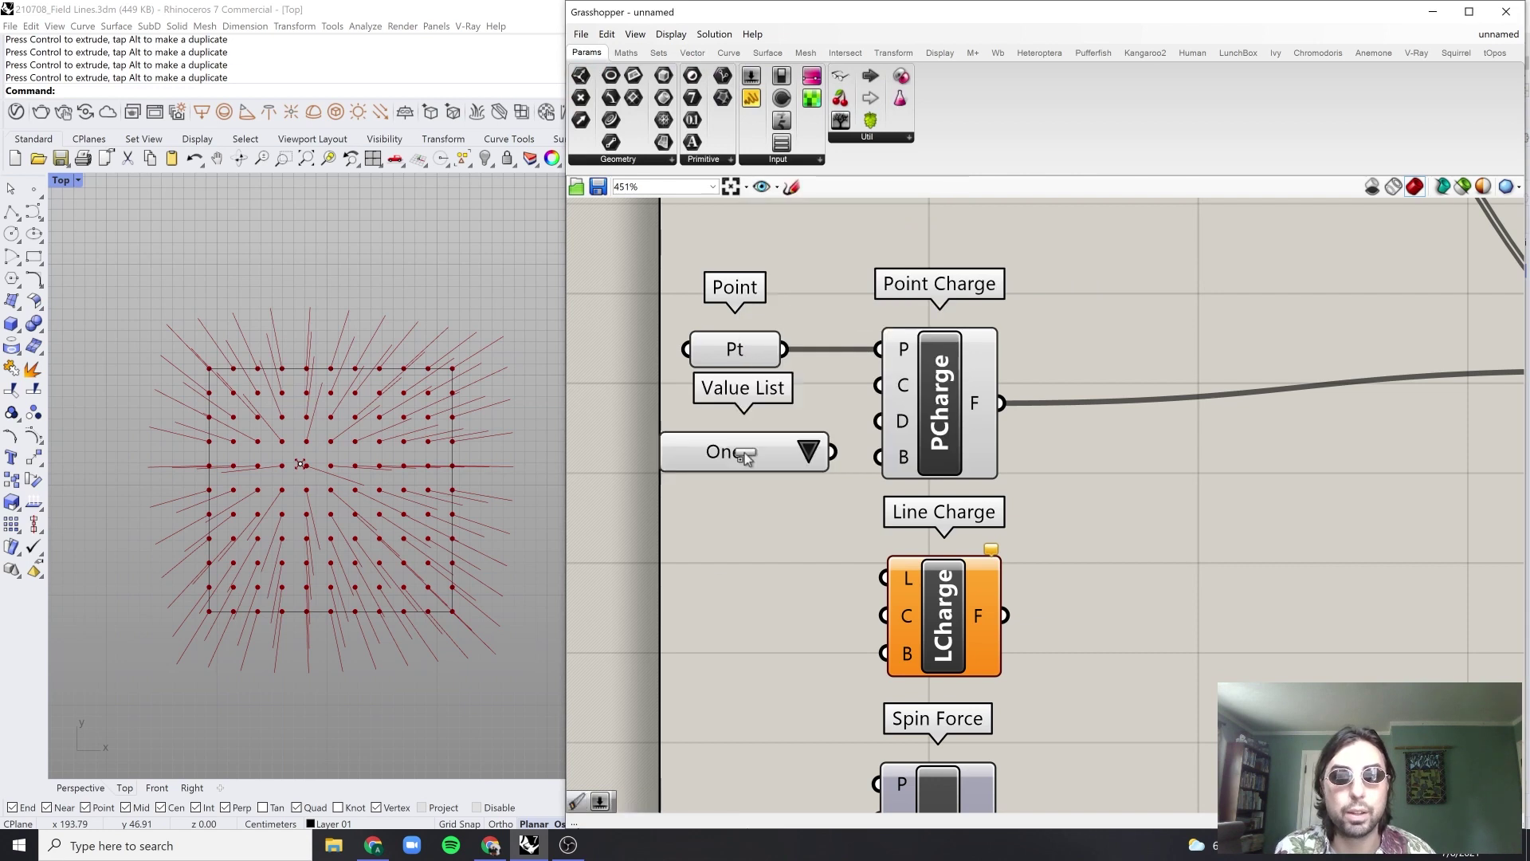
Step: Replace the Value List's default entries with Repel = 1 and its negative counterpart named Attract
{"action": "left_click", "coordinate": [710, 465]}
{"action": "double_click", "coordinate": [710, 465]}
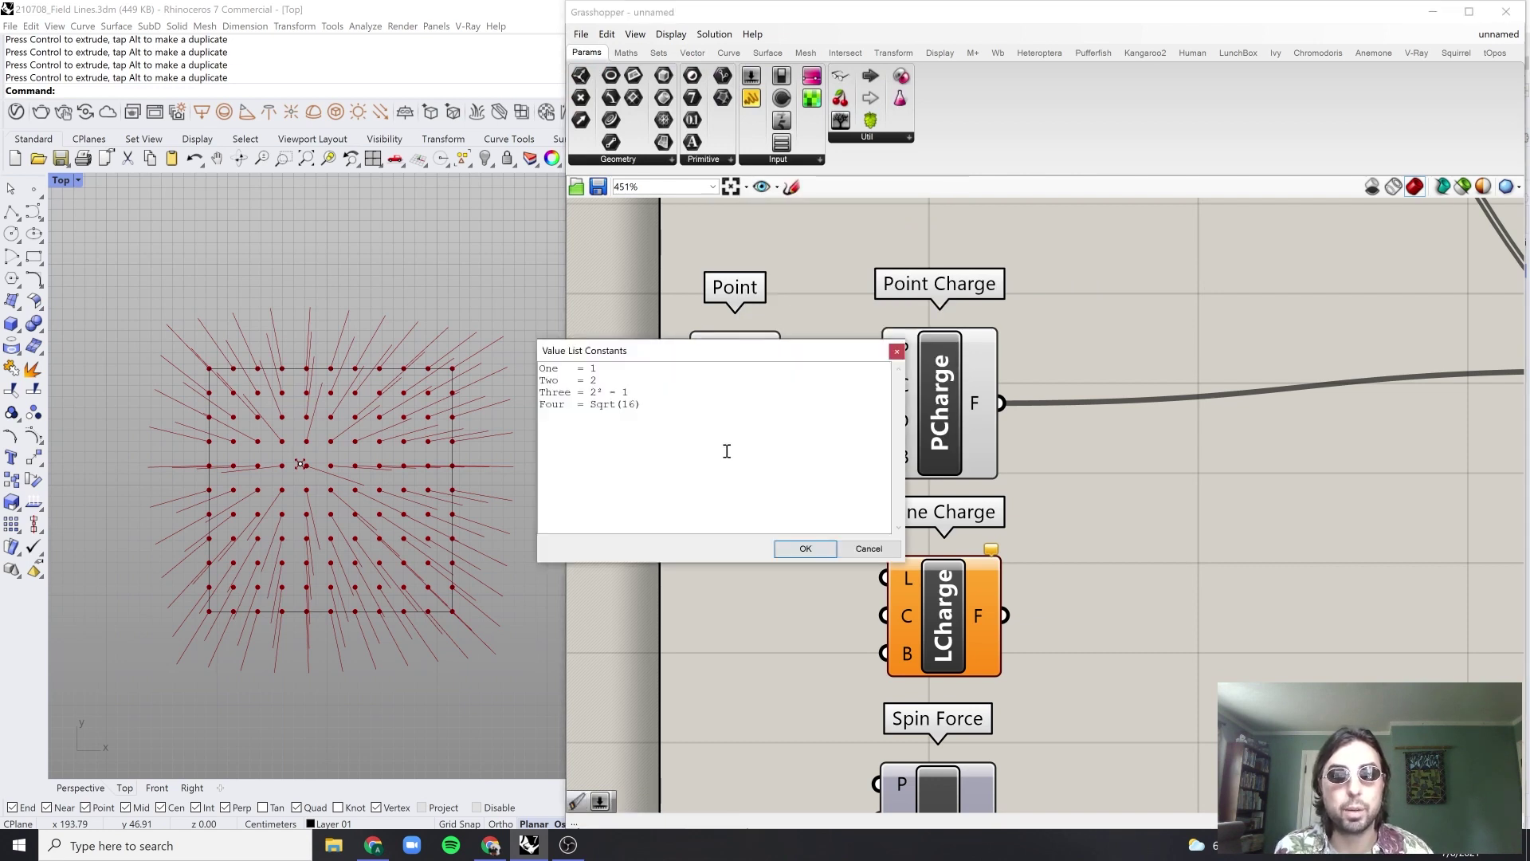
{"action": "left_click_drag", "start_coordinate": [601, 431], "coordinate": [532, 376]}
{"action": "key", "text": "BackSpace"}
{"action": "left_click", "coordinate": [563, 368]}
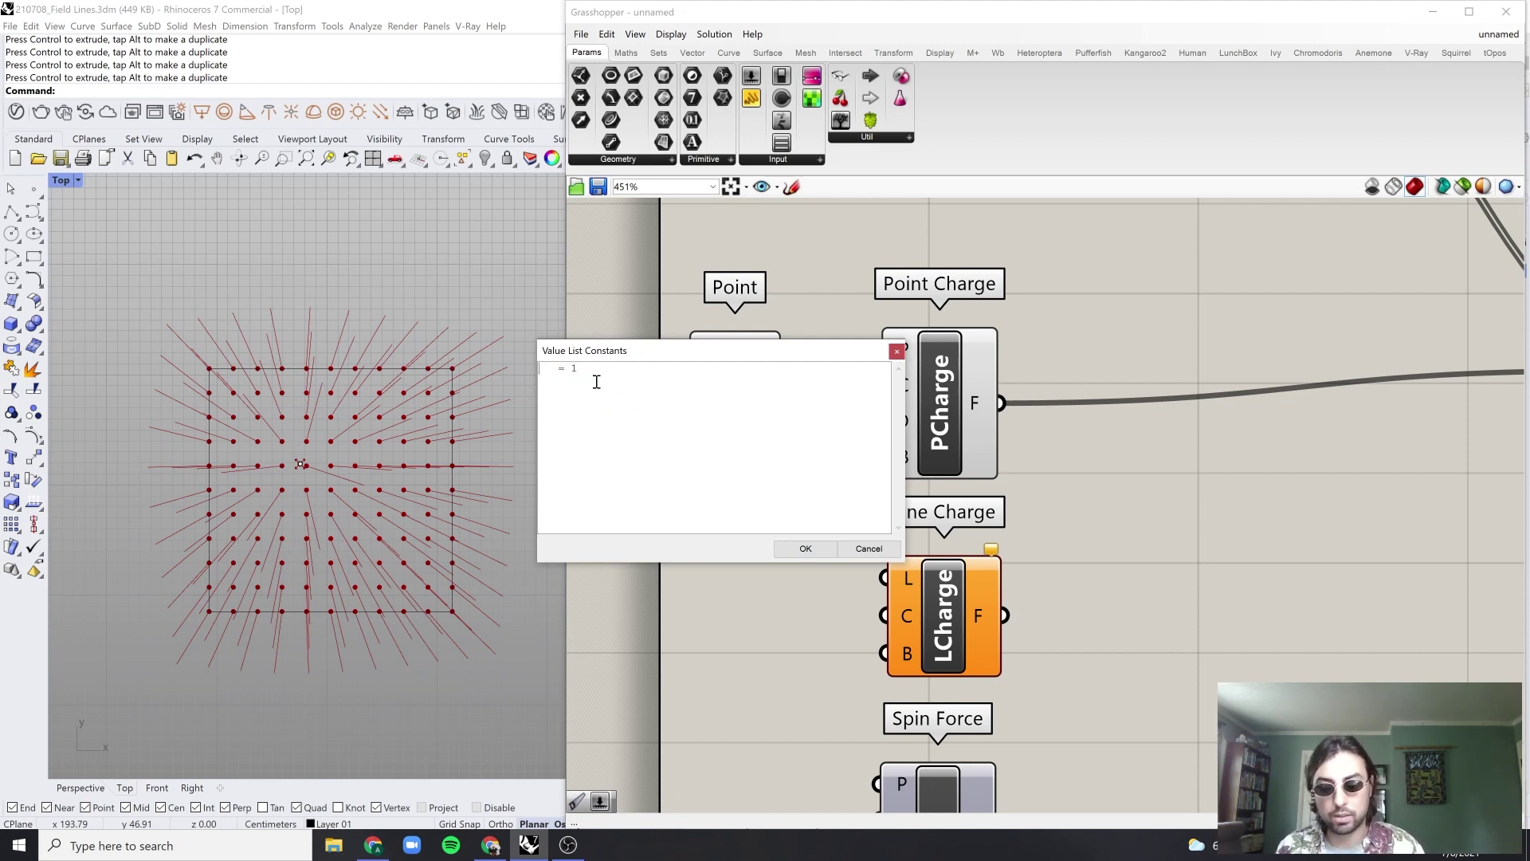
{"action": "type", "text": "Repel"}
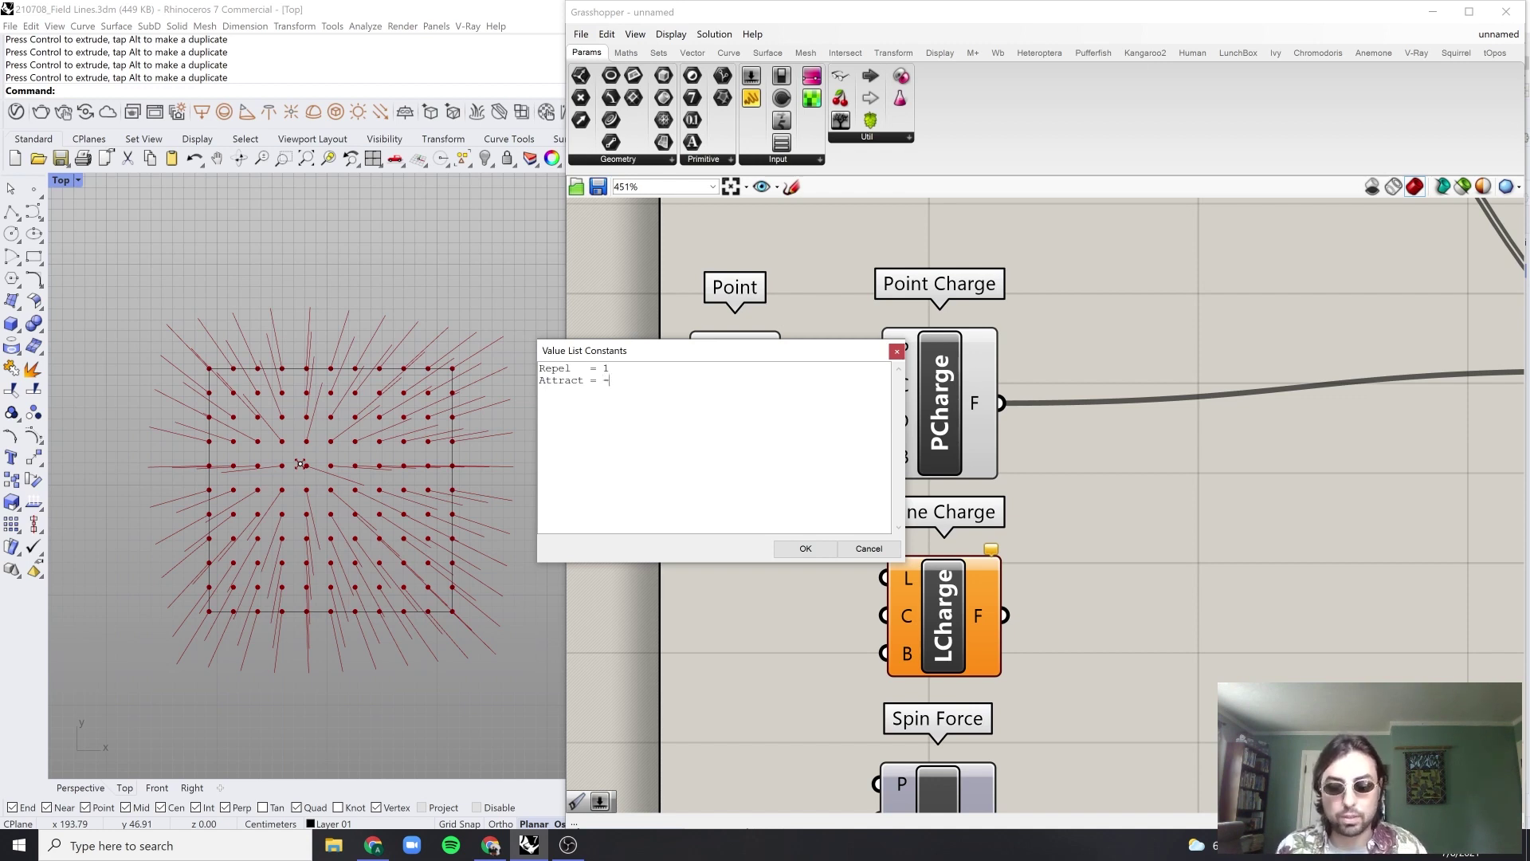
{"action": "left_click", "coordinate": [806, 548]}
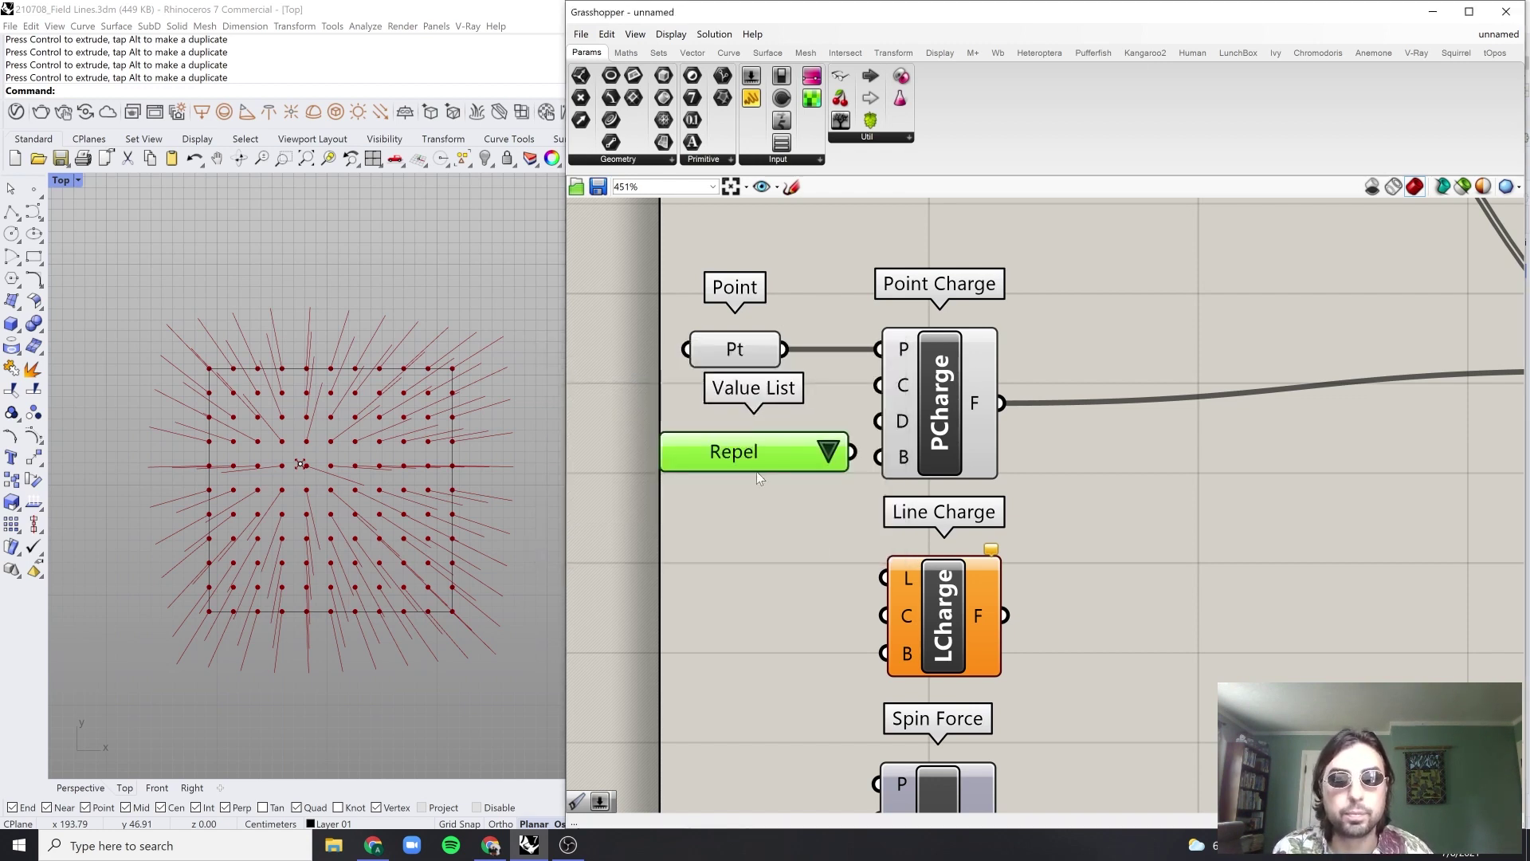
Step: Position the Value List directly under the Point parameter and connect it to Point Charge's C input
{"action": "left_click_drag", "start_coordinate": [757, 471], "coordinate": [729, 392]}
{"action": "left_click_drag", "start_coordinate": [831, 407], "coordinate": [881, 392]}
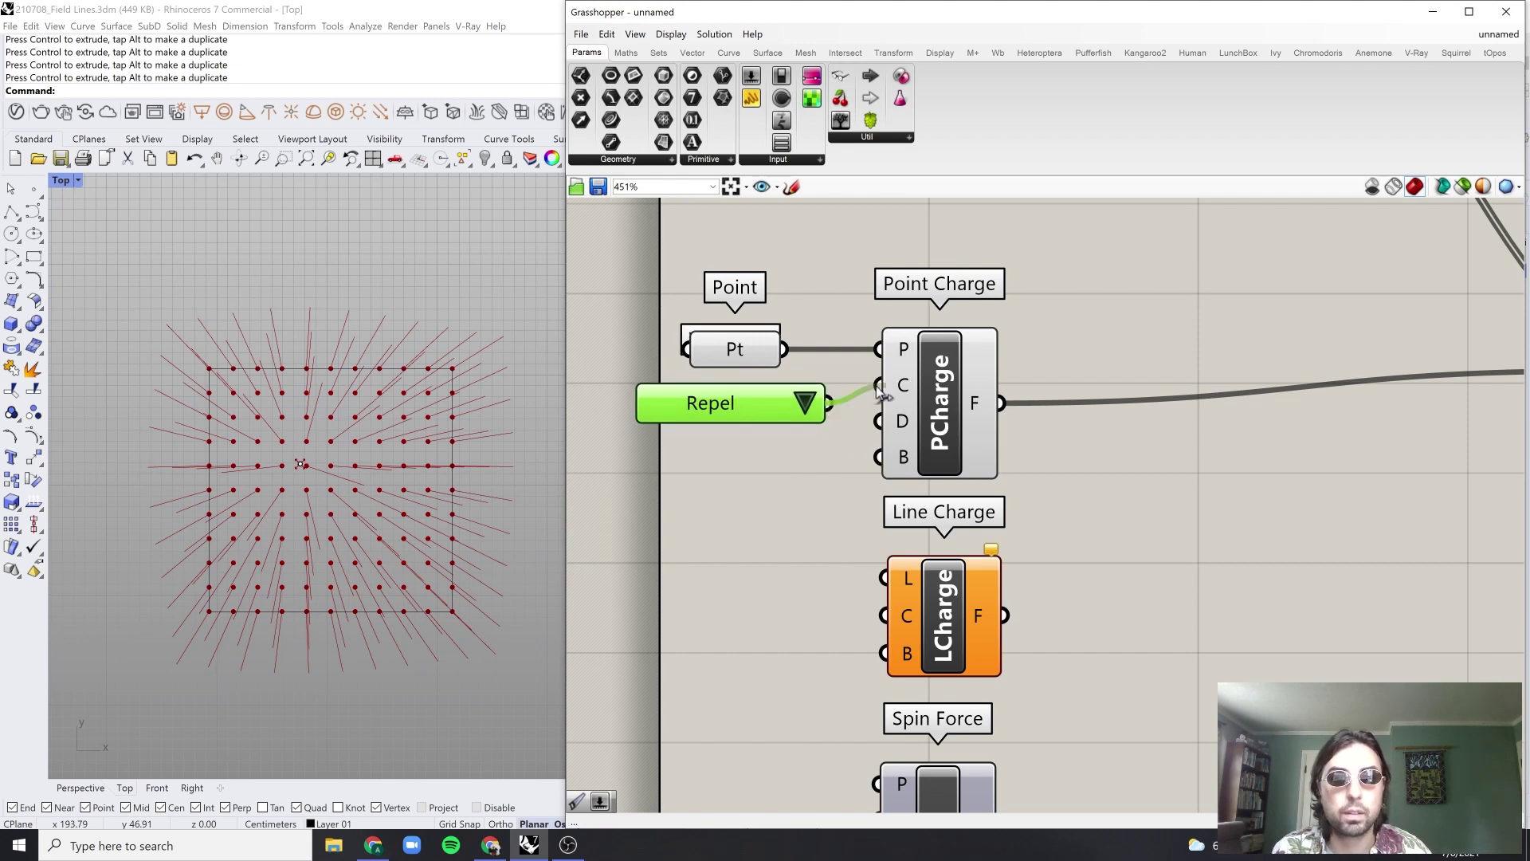
{"action": "right_click_drag", "start_coordinate": [355, 548], "coordinate": [342, 547]}
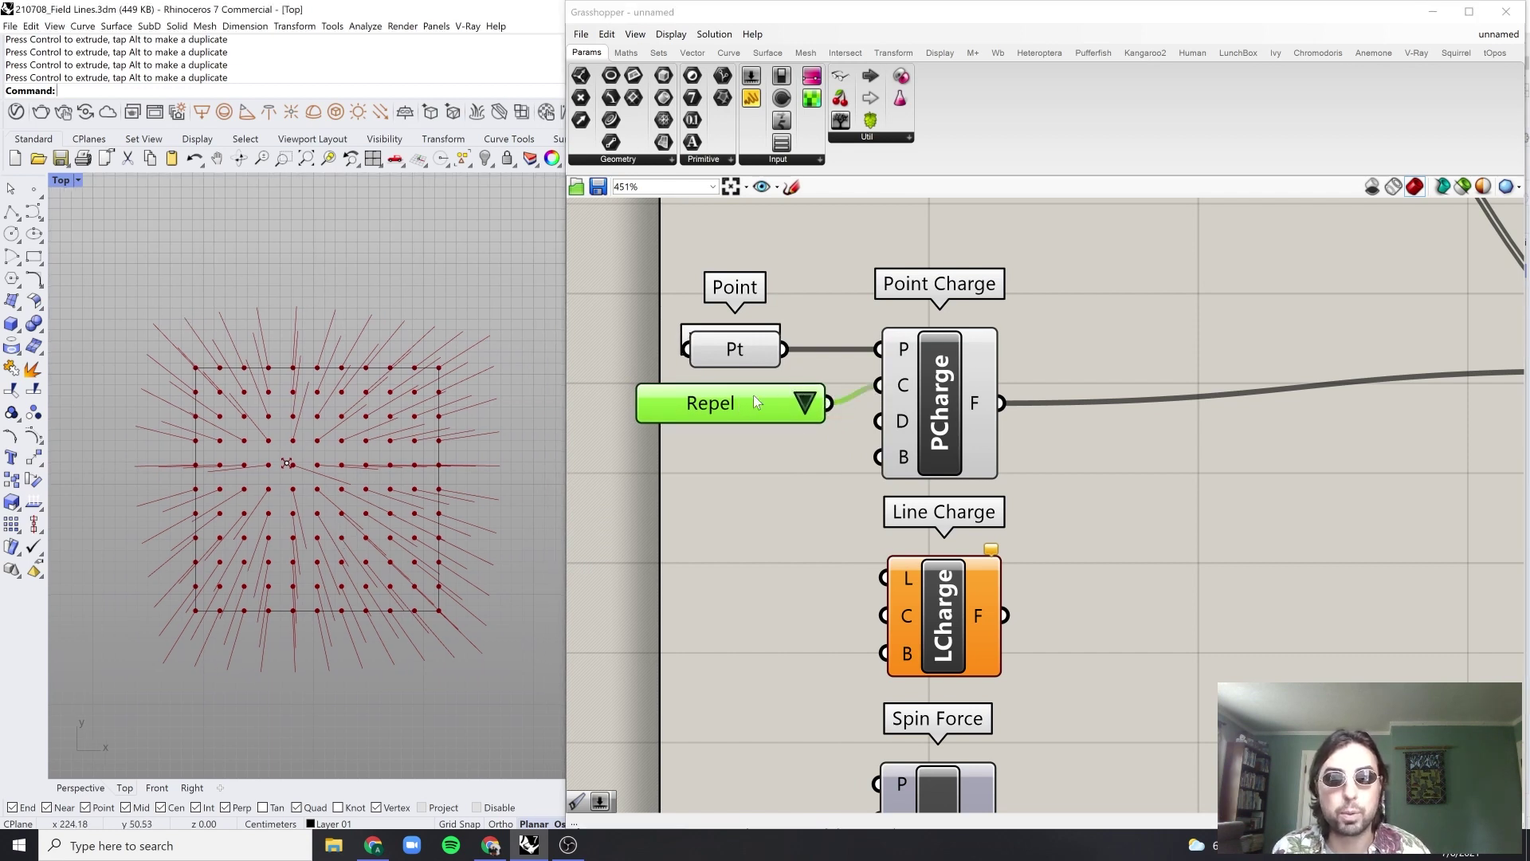
{"action": "left_click_drag", "start_coordinate": [755, 399], "coordinate": [763, 381]}
Step: Try the Attract option in the Value List, and return it to Repel
{"action": "left_click", "coordinate": [811, 385]}
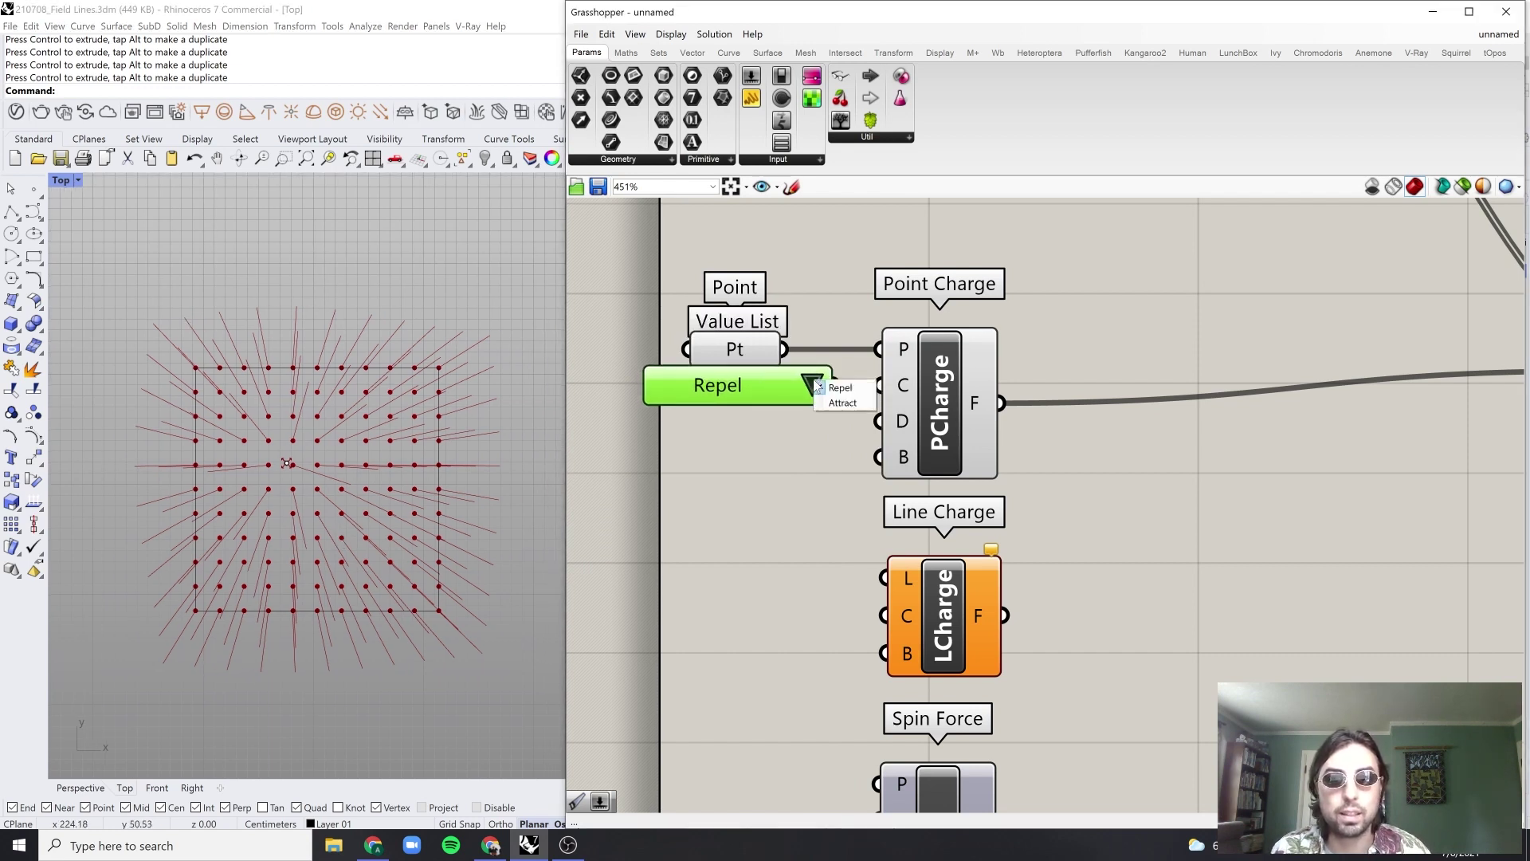
{"action": "left_click", "coordinate": [846, 404]}
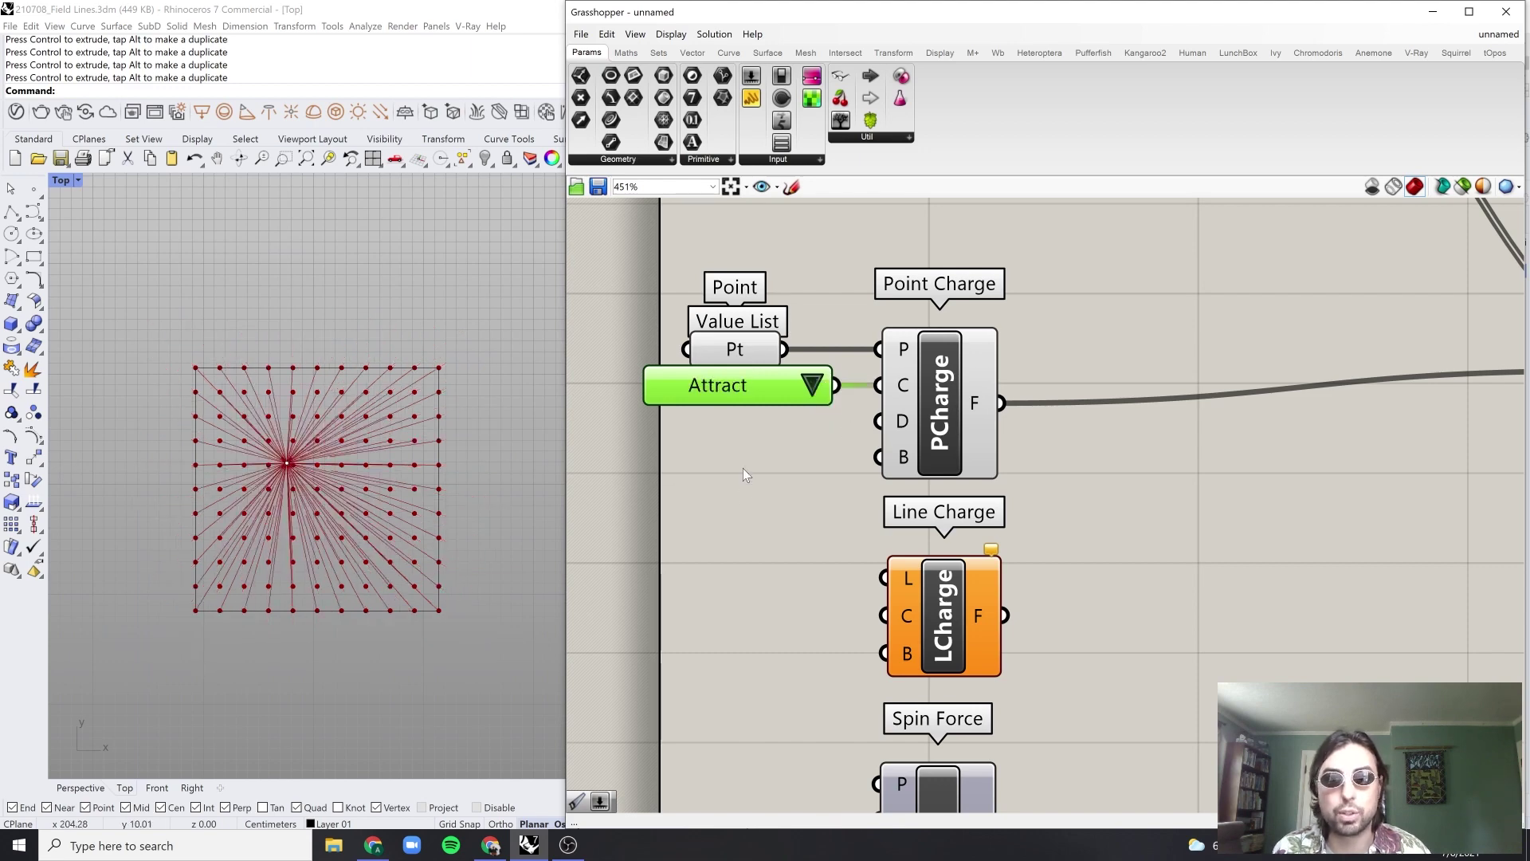
{"action": "left_click", "coordinate": [722, 451]}
{"action": "scroll", "coordinate": [722, 451], "scroll_direction": "down", "scroll_amount": 1}
{"action": "scroll", "coordinate": [818, 435], "scroll_direction": "up", "scroll_amount": 1}
{"action": "scroll", "coordinate": [785, 408], "scroll_direction": "down", "scroll_amount": 1}
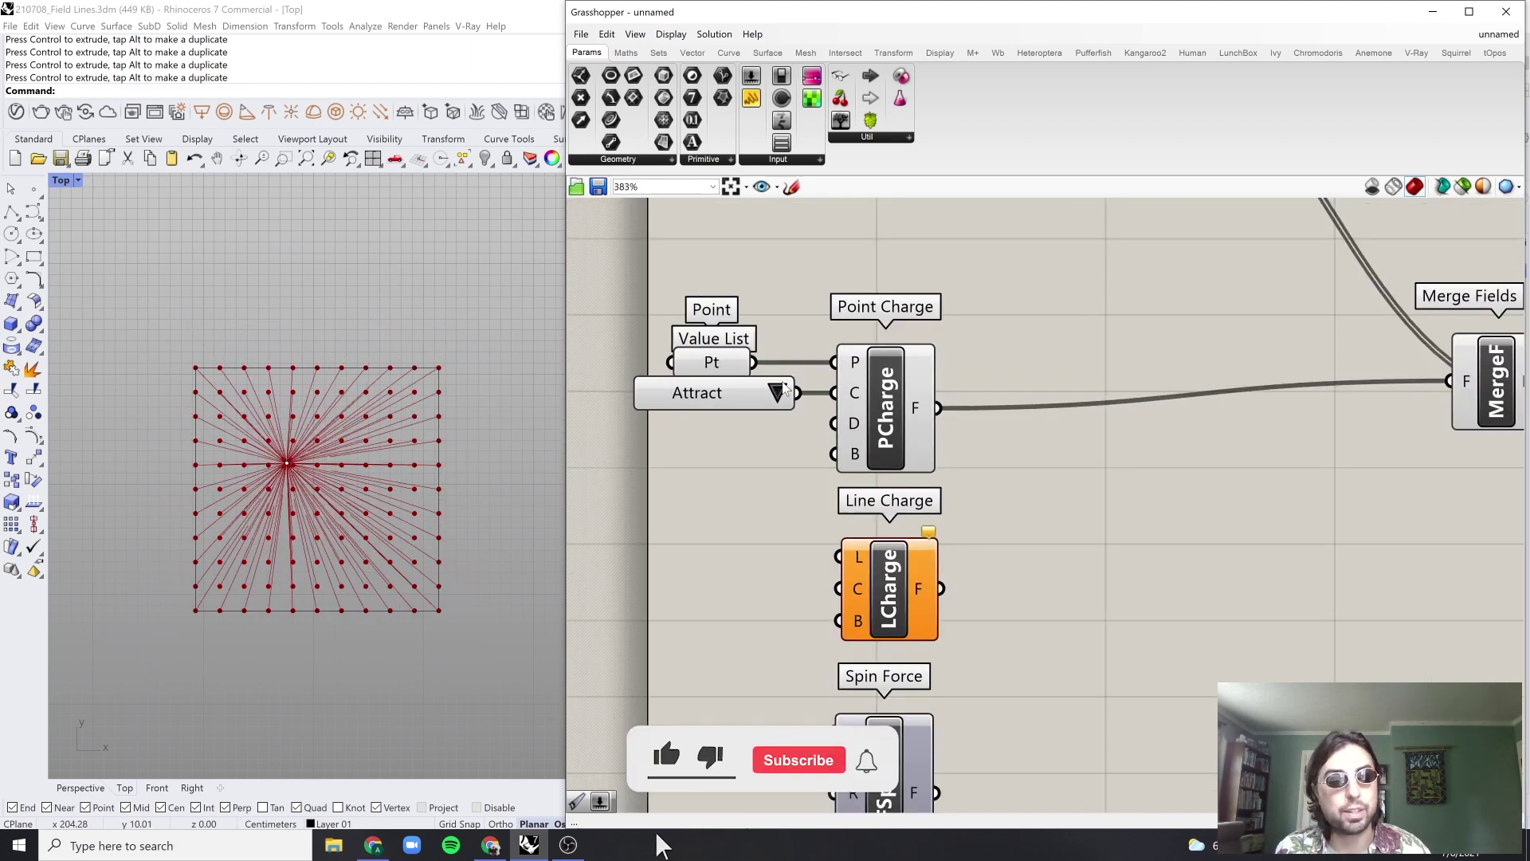
{"action": "left_click_drag", "start_coordinate": [788, 257], "coordinate": [735, 384]}
{"action": "left_click", "coordinate": [757, 309]}
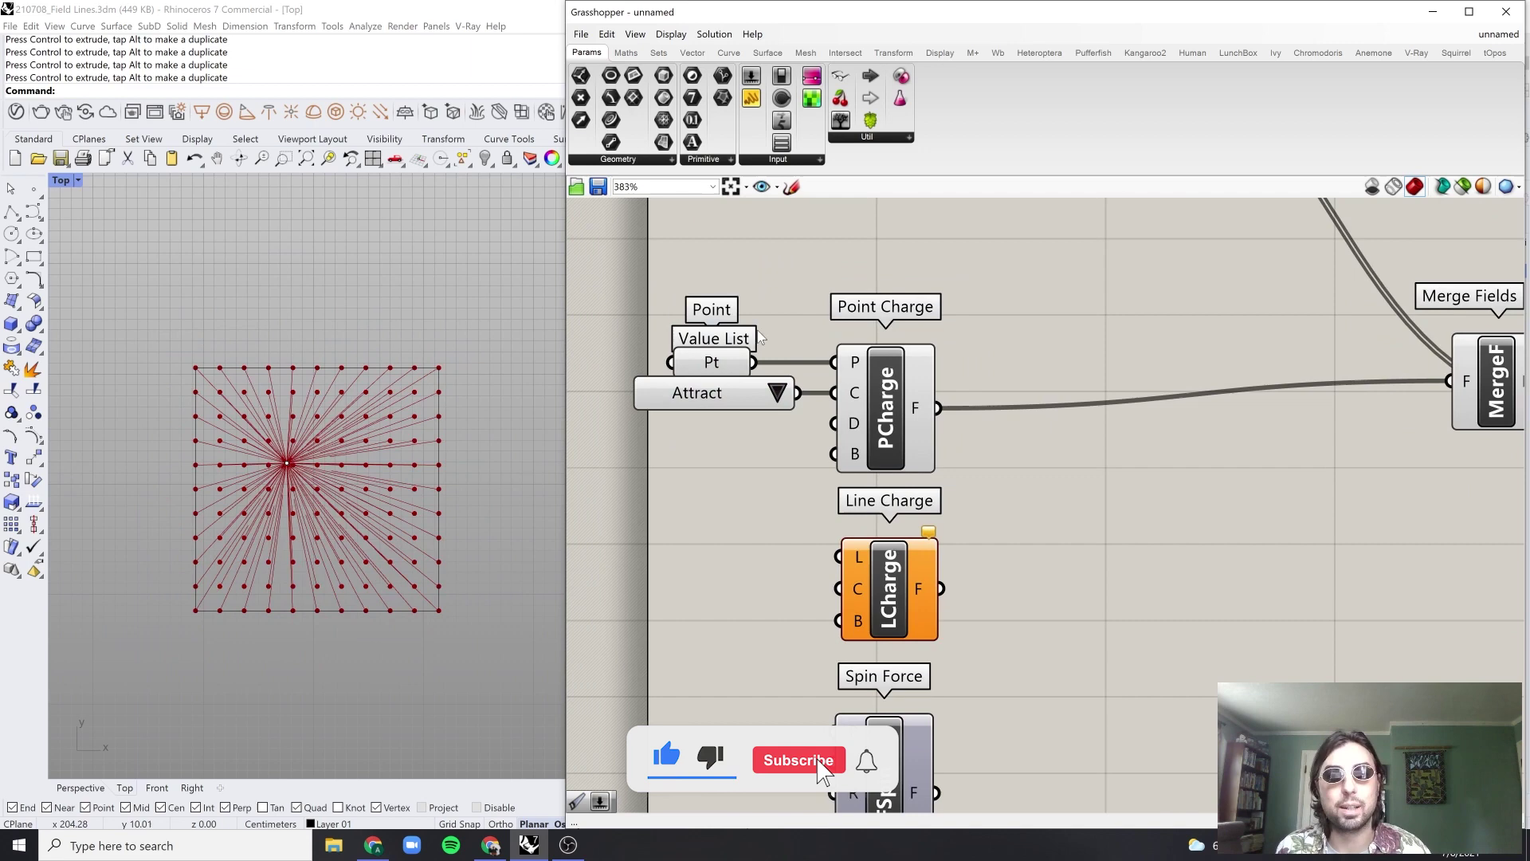
{"action": "left_click", "coordinate": [777, 392]}
{"action": "left_click", "coordinate": [804, 399]}
Step: Copy the charge point in Rhino's Top view to a second location in the lower-right part of the rectangle
{"action": "scroll", "coordinate": [777, 461], "scroll_direction": "down", "scroll_amount": 3}
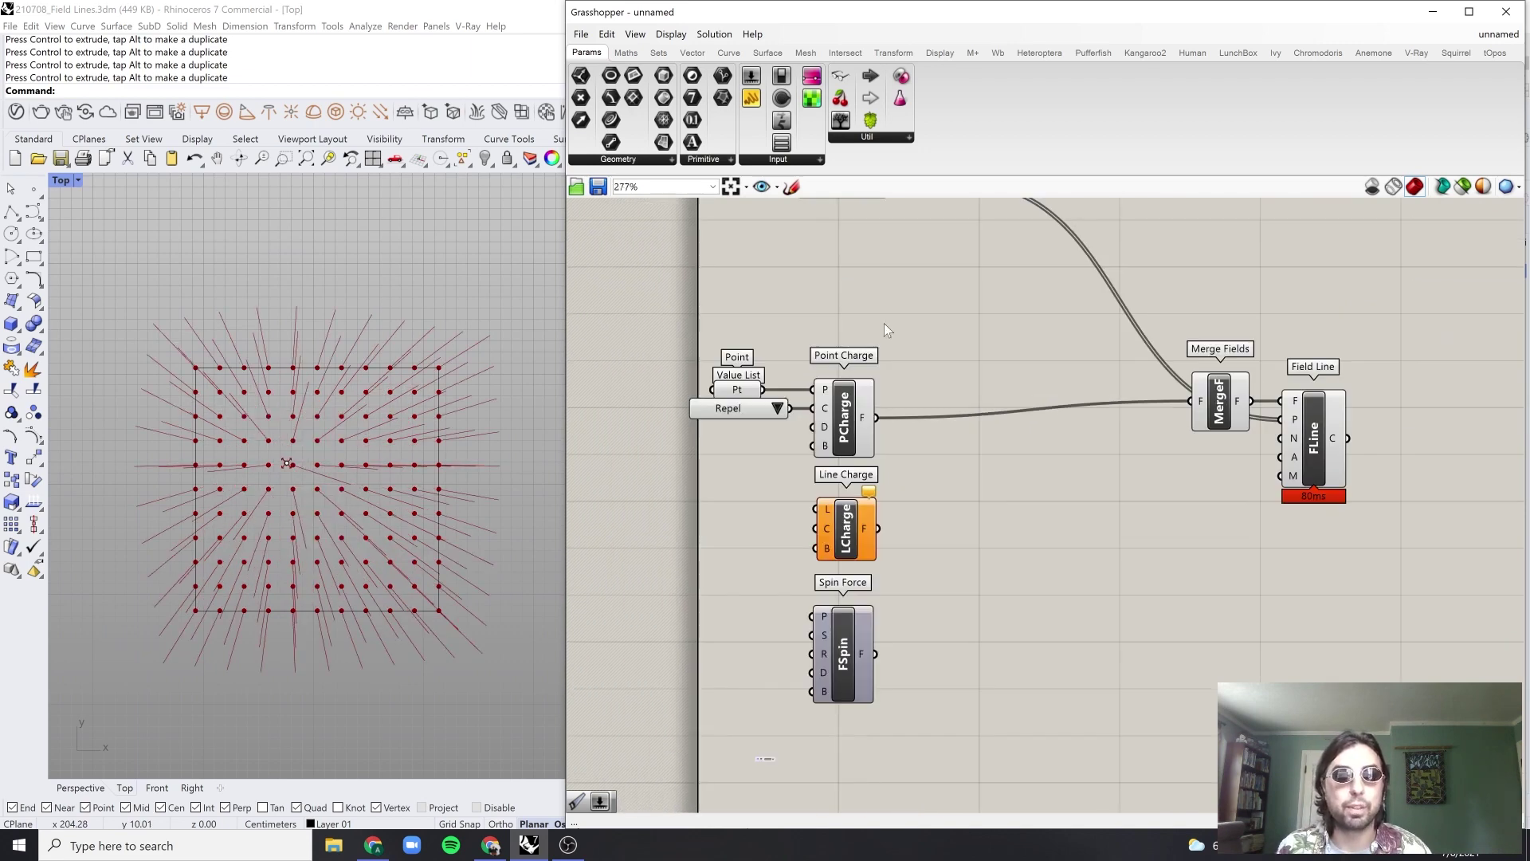
{"action": "scroll", "coordinate": [883, 323], "scroll_direction": "up", "scroll_amount": 2}
{"action": "left_click_drag", "start_coordinate": [872, 330], "coordinate": [646, 507]}
{"action": "left_click", "coordinate": [813, 327]}
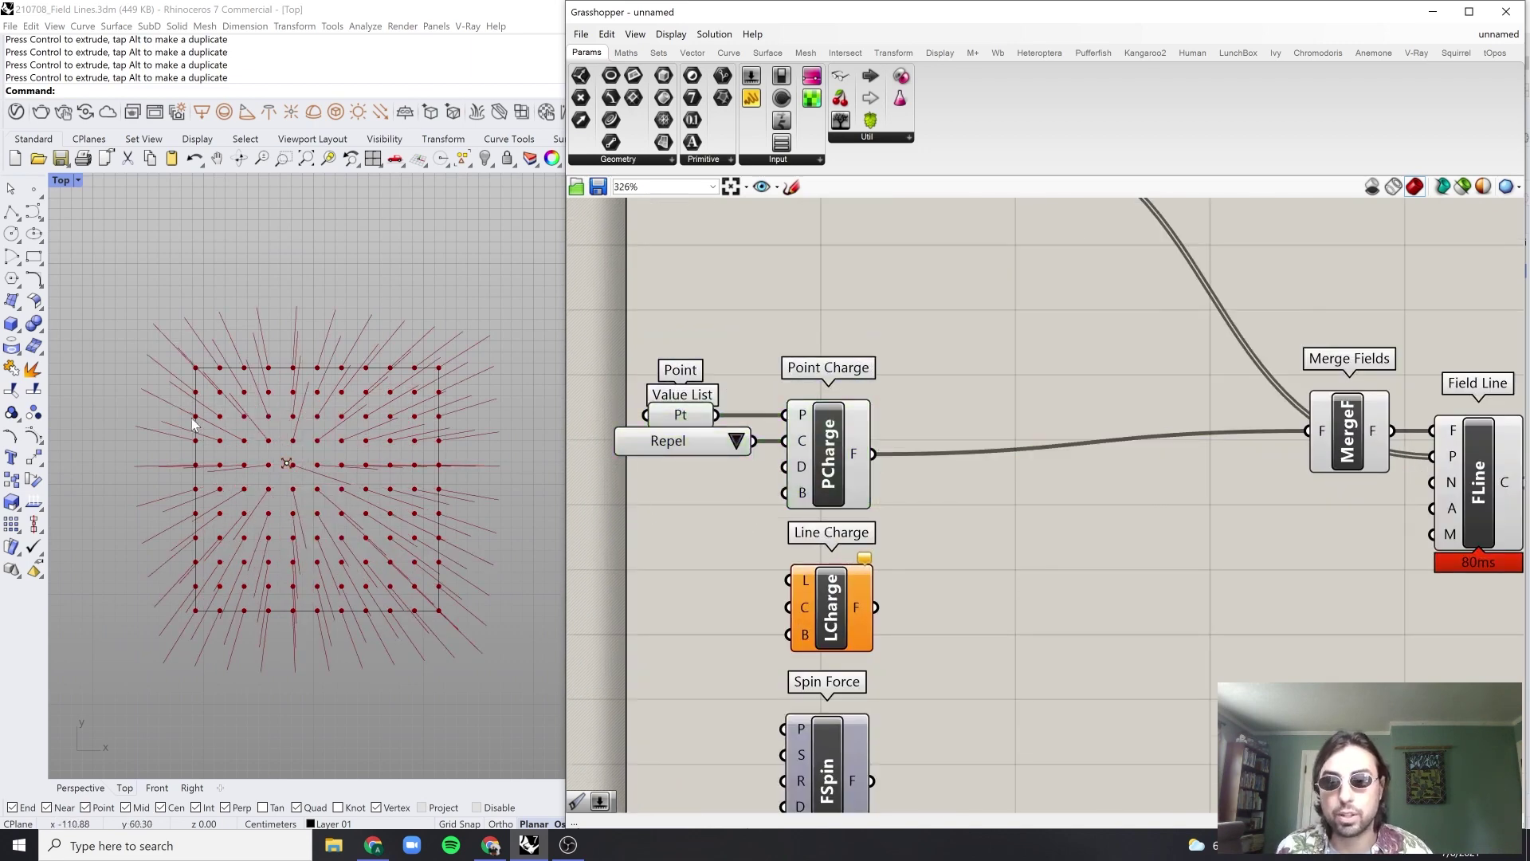
{"action": "left_click", "coordinate": [287, 463]}
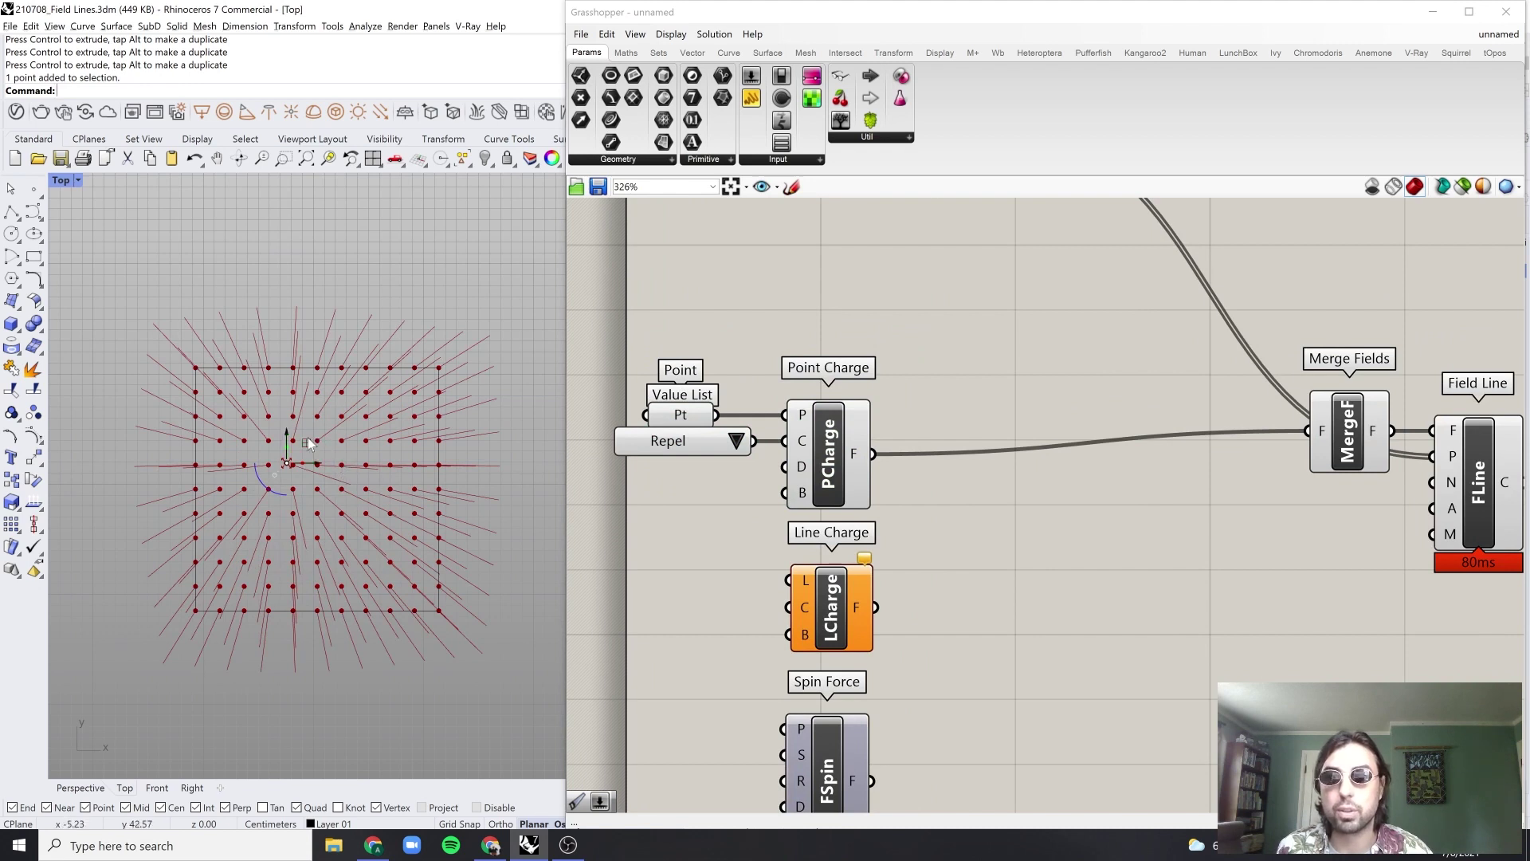
{"action": "left_click_drag", "start_coordinate": [307, 439], "coordinate": [362, 540]}
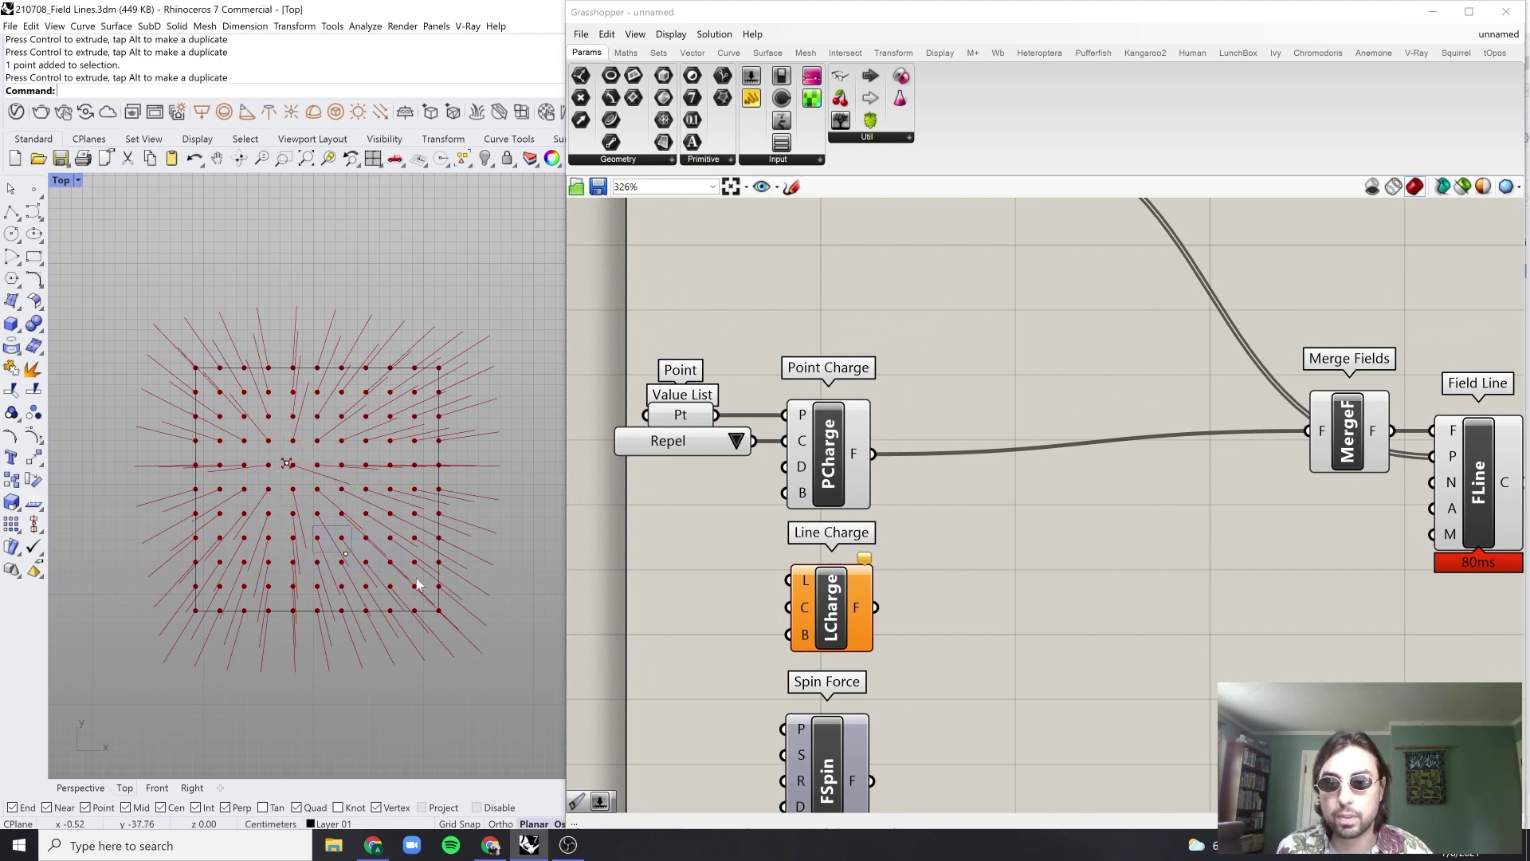
Step: Duplicate the Point, Value List and Point Charge group directly above the original
{"action": "left_click", "coordinate": [791, 269]}
{"action": "right_click_drag", "start_coordinate": [791, 270], "coordinate": [812, 305]}
{"action": "left_click_drag", "start_coordinate": [863, 381], "coordinate": [692, 545]}
{"action": "left_click_drag", "start_coordinate": [842, 494], "coordinate": [836, 336], "text": "alt"}
{"action": "left_click", "coordinate": [651, 380]}
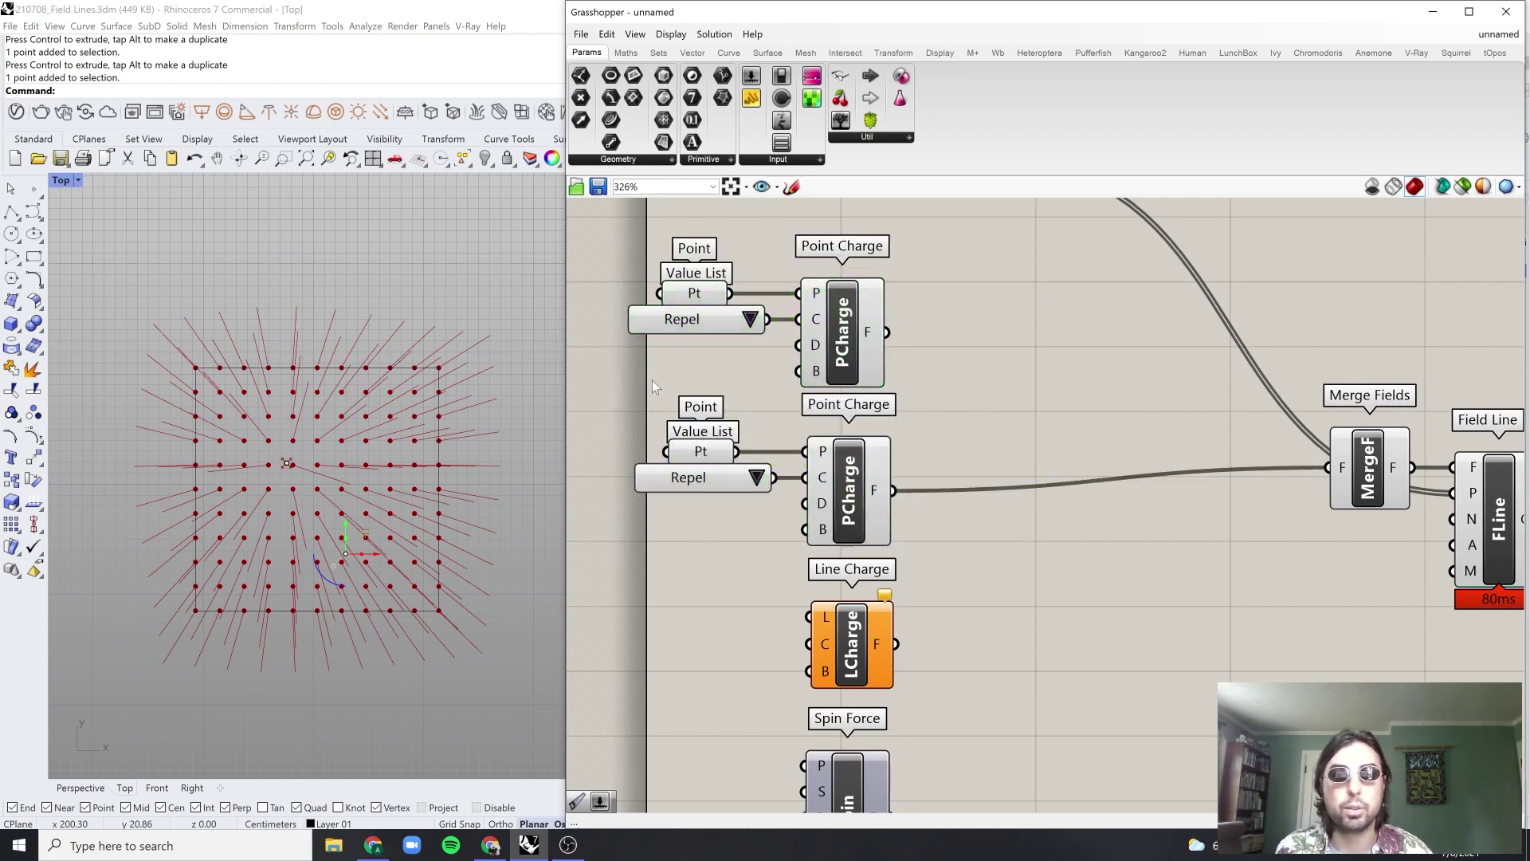
Step: Clear the duplicated Point parameter's value and set it to reference the copied point in Rhino
{"action": "left_click", "coordinate": [521, 397]}
{"action": "left_click", "coordinate": [698, 294]}
{"action": "right_click", "coordinate": [698, 294]}
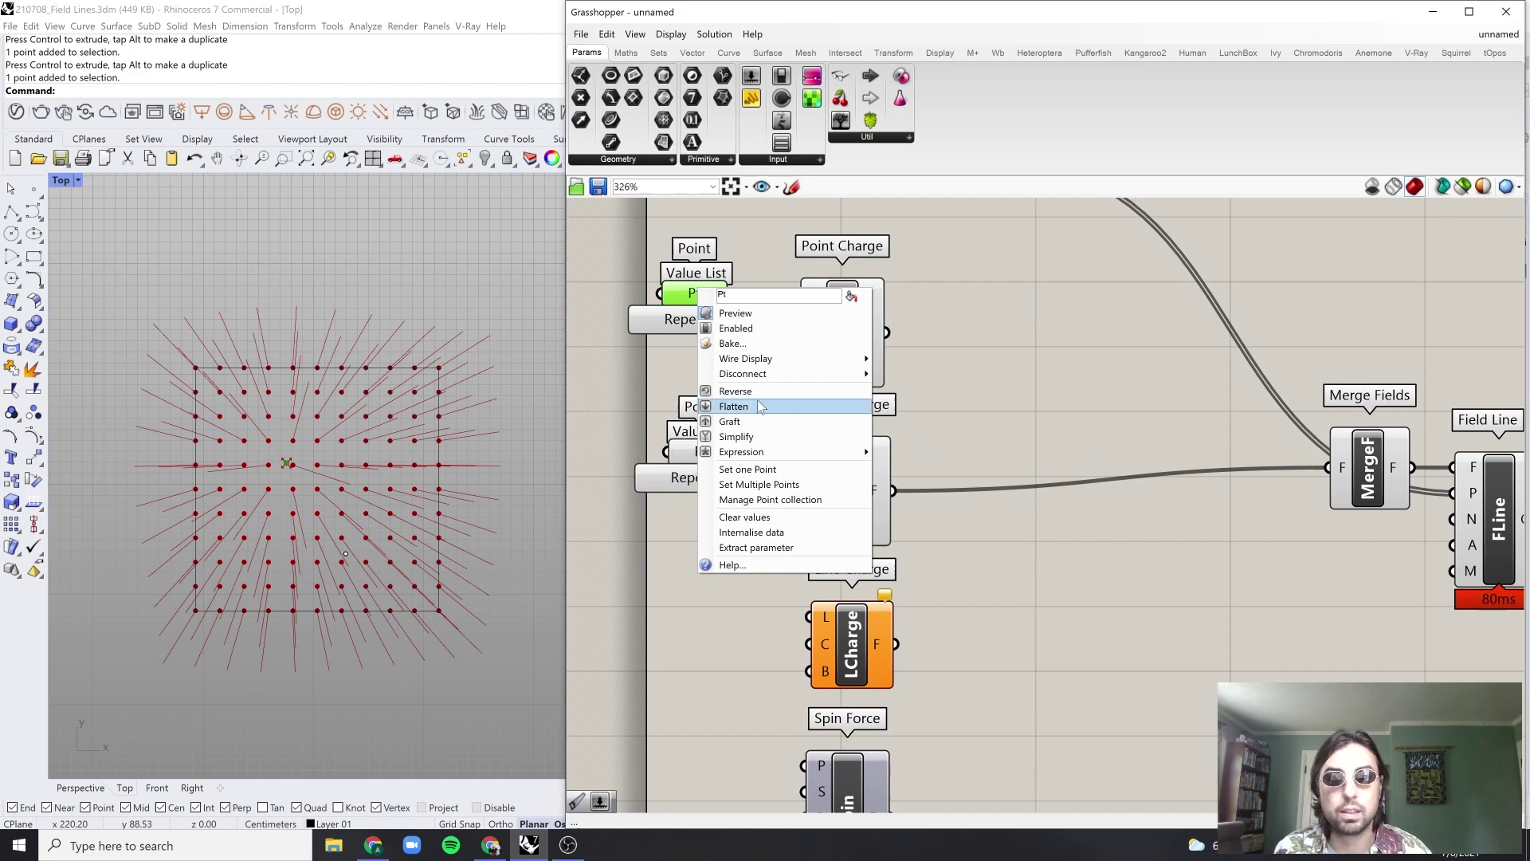
{"action": "left_click", "coordinate": [769, 518]}
{"action": "right_click", "coordinate": [698, 294]}
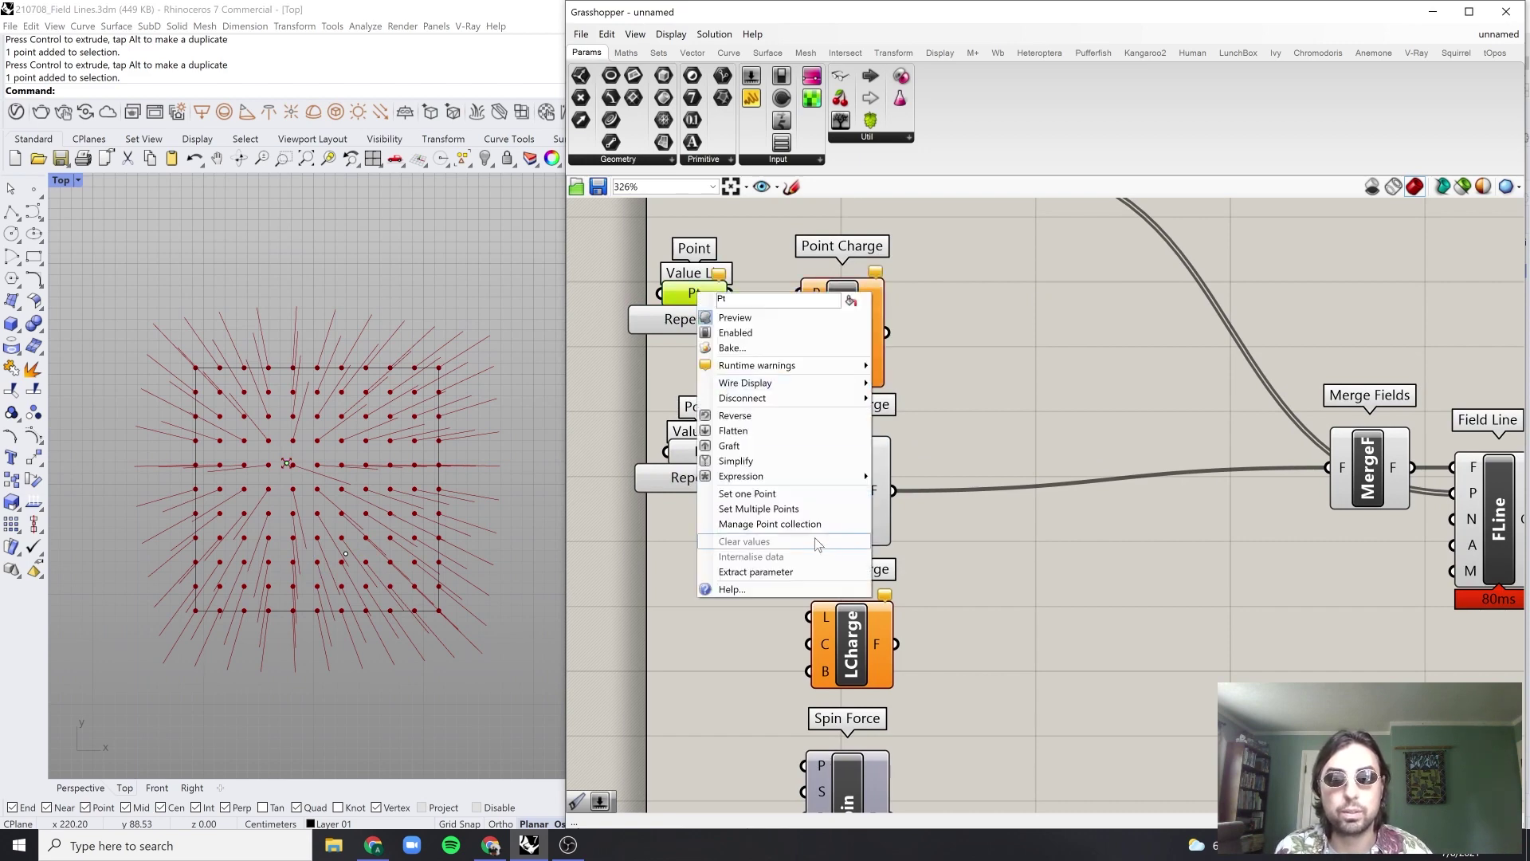
{"action": "left_click", "coordinate": [815, 490]}
{"action": "left_click", "coordinate": [345, 553]}
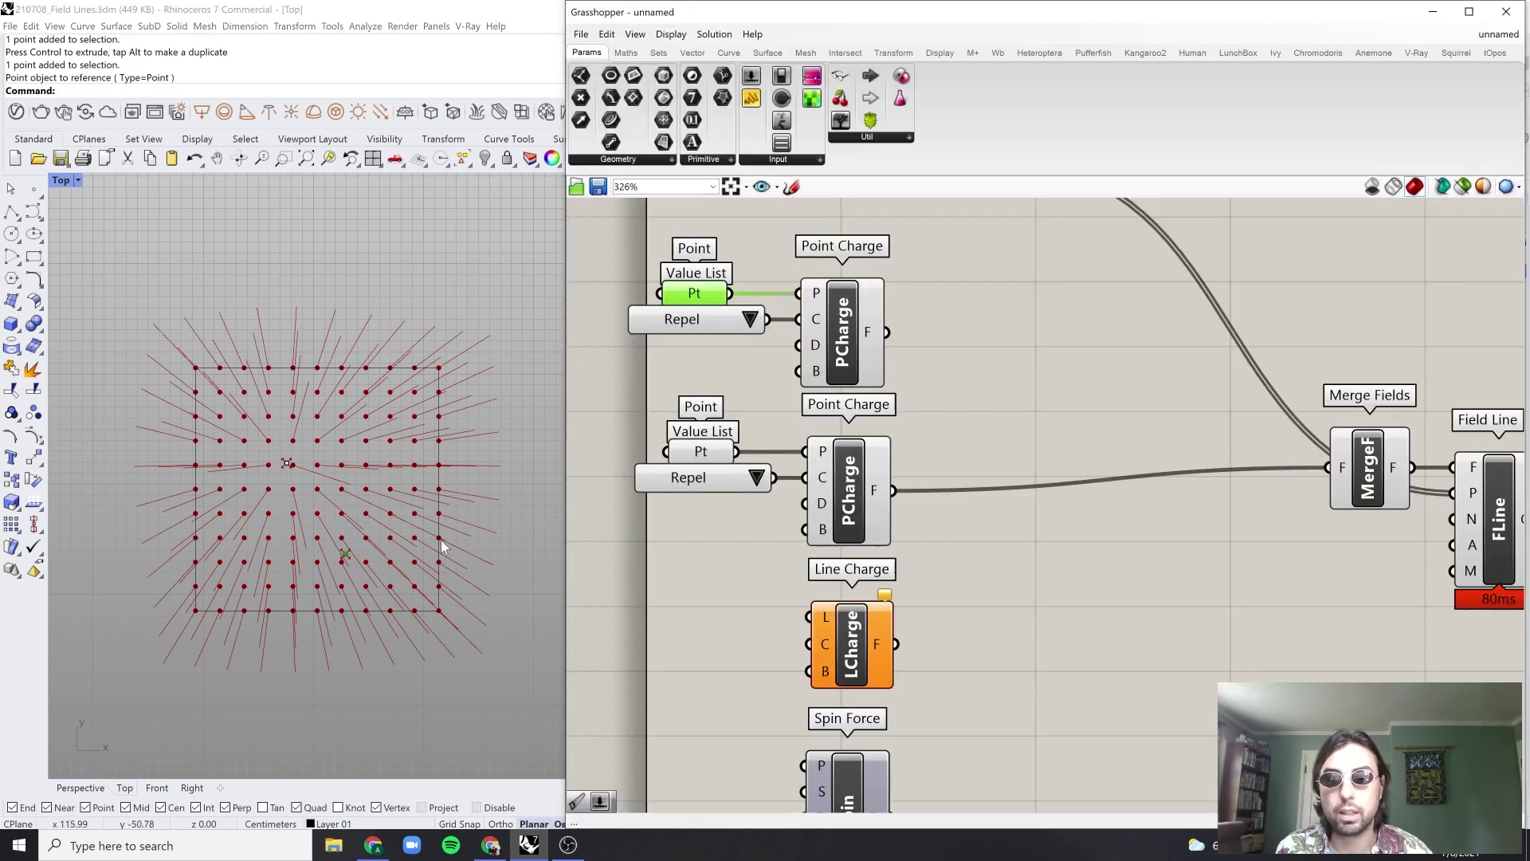
Step: Add the duplicated Point Charge's F output to Merge Fields alongside the first, and shift the second charge point in Rhino
{"action": "left_click", "coordinate": [1027, 322]}
{"action": "right_click_drag", "start_coordinate": [1026, 322], "coordinate": [797, 362]}
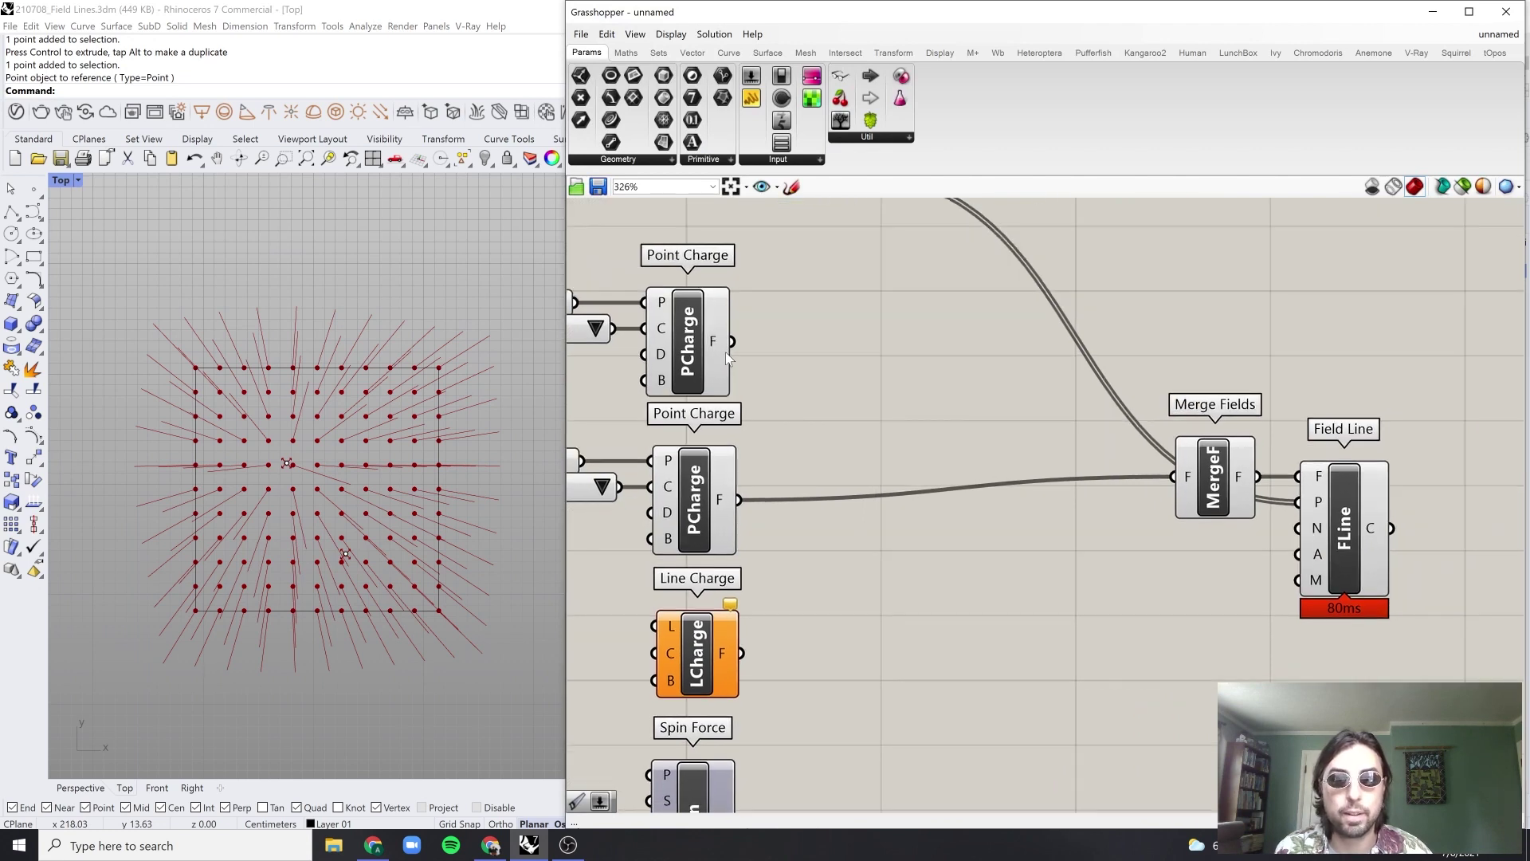
{"action": "left_click_drag", "start_coordinate": [731, 342], "coordinate": [1173, 476]}
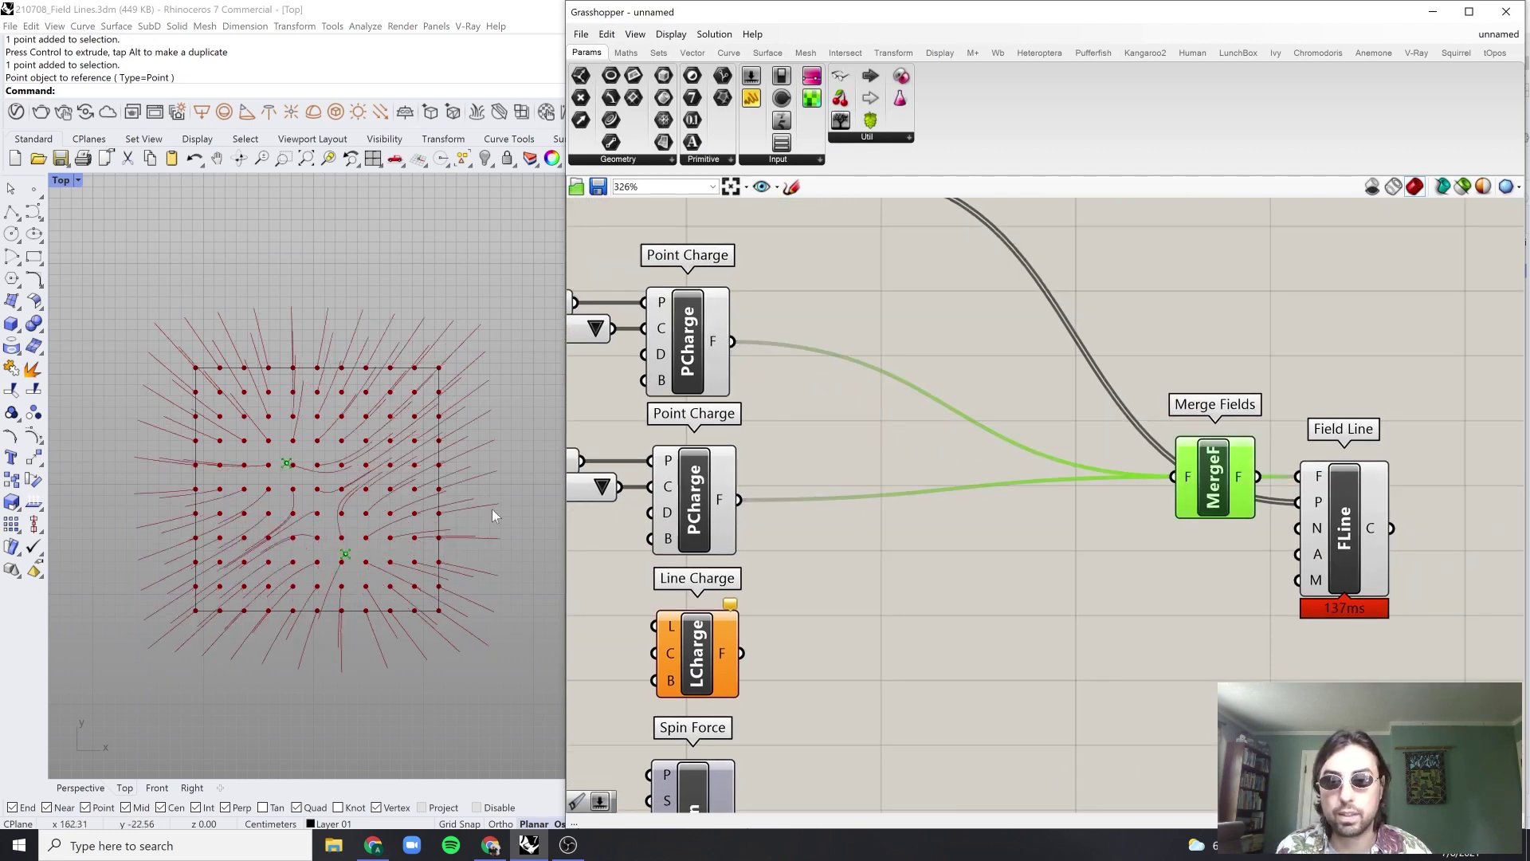
{"action": "scroll", "coordinate": [398, 516], "scroll_direction": "up", "scroll_amount": 2}
{"action": "left_click_drag", "start_coordinate": [326, 532], "coordinate": [384, 526]}
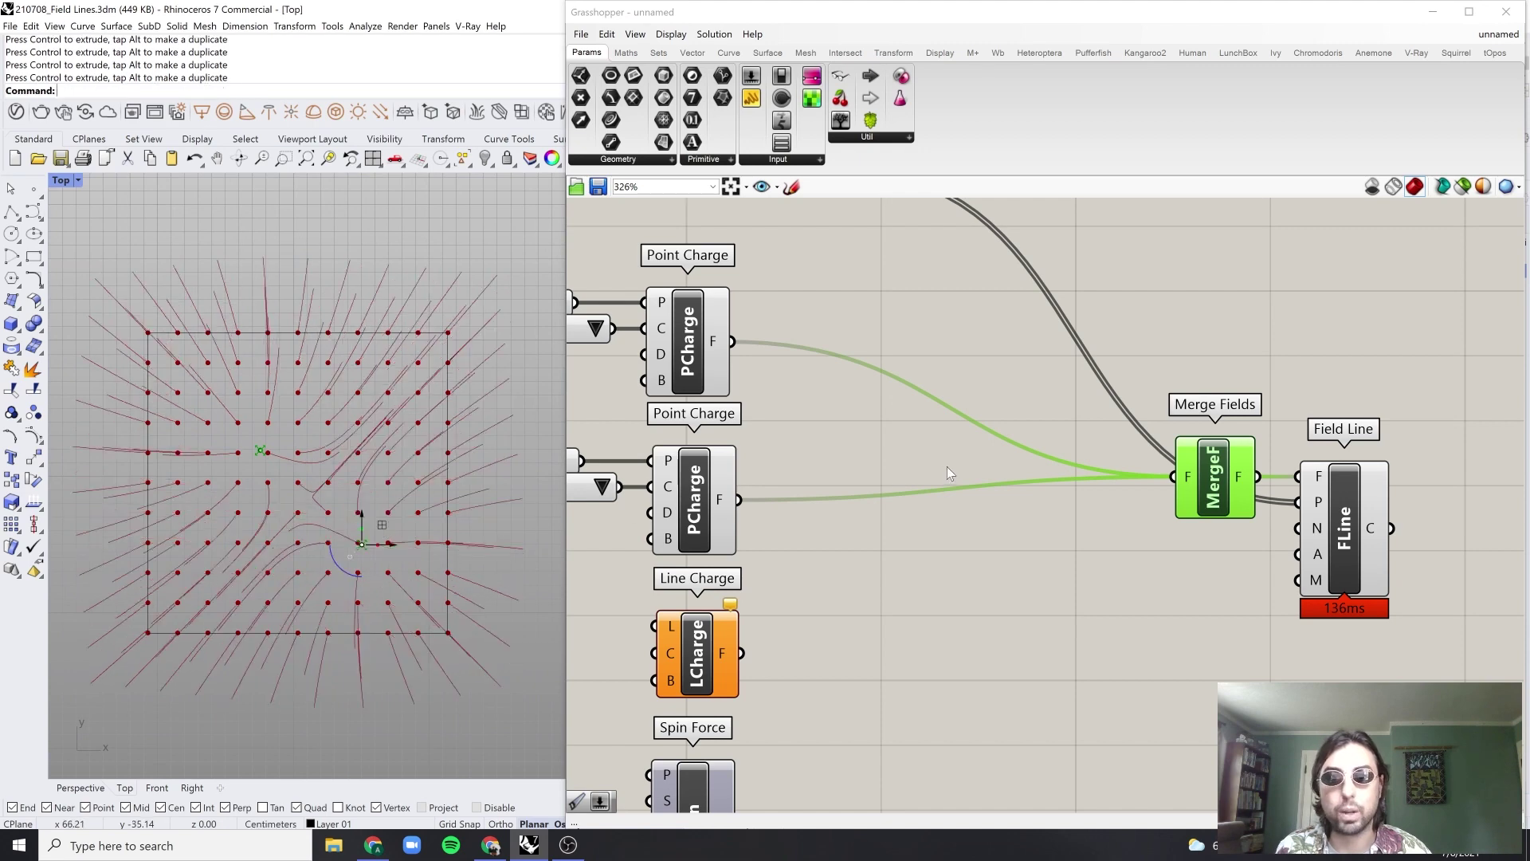
Step: Set the duplicated Point Charge's Value List to Attract
{"action": "left_click", "coordinate": [946, 466]}
{"action": "right_click_drag", "start_coordinate": [855, 475], "coordinate": [1014, 480]}
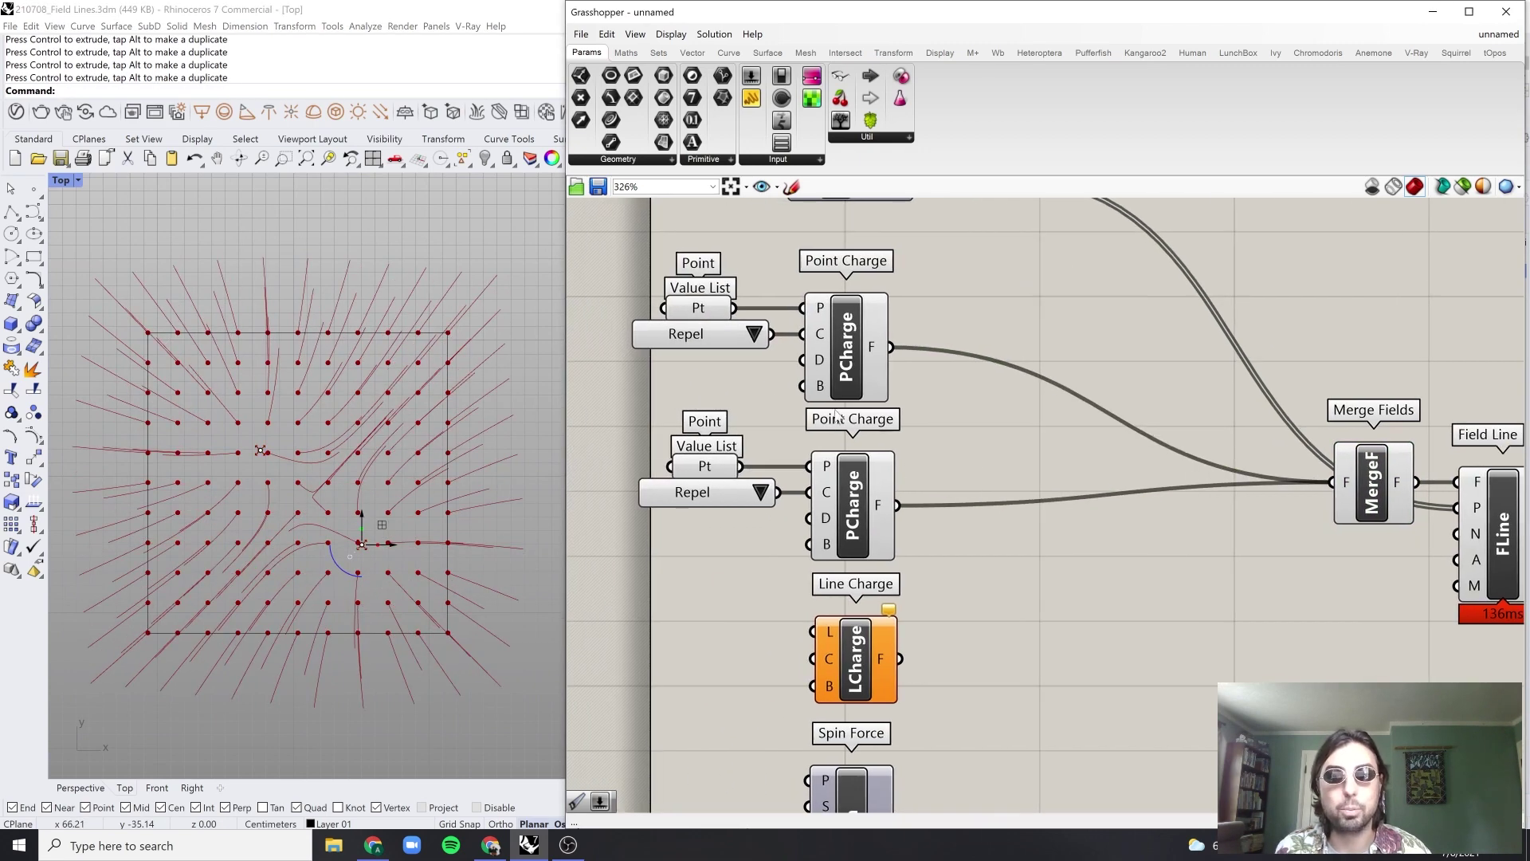
{"action": "left_click", "coordinate": [765, 332]}
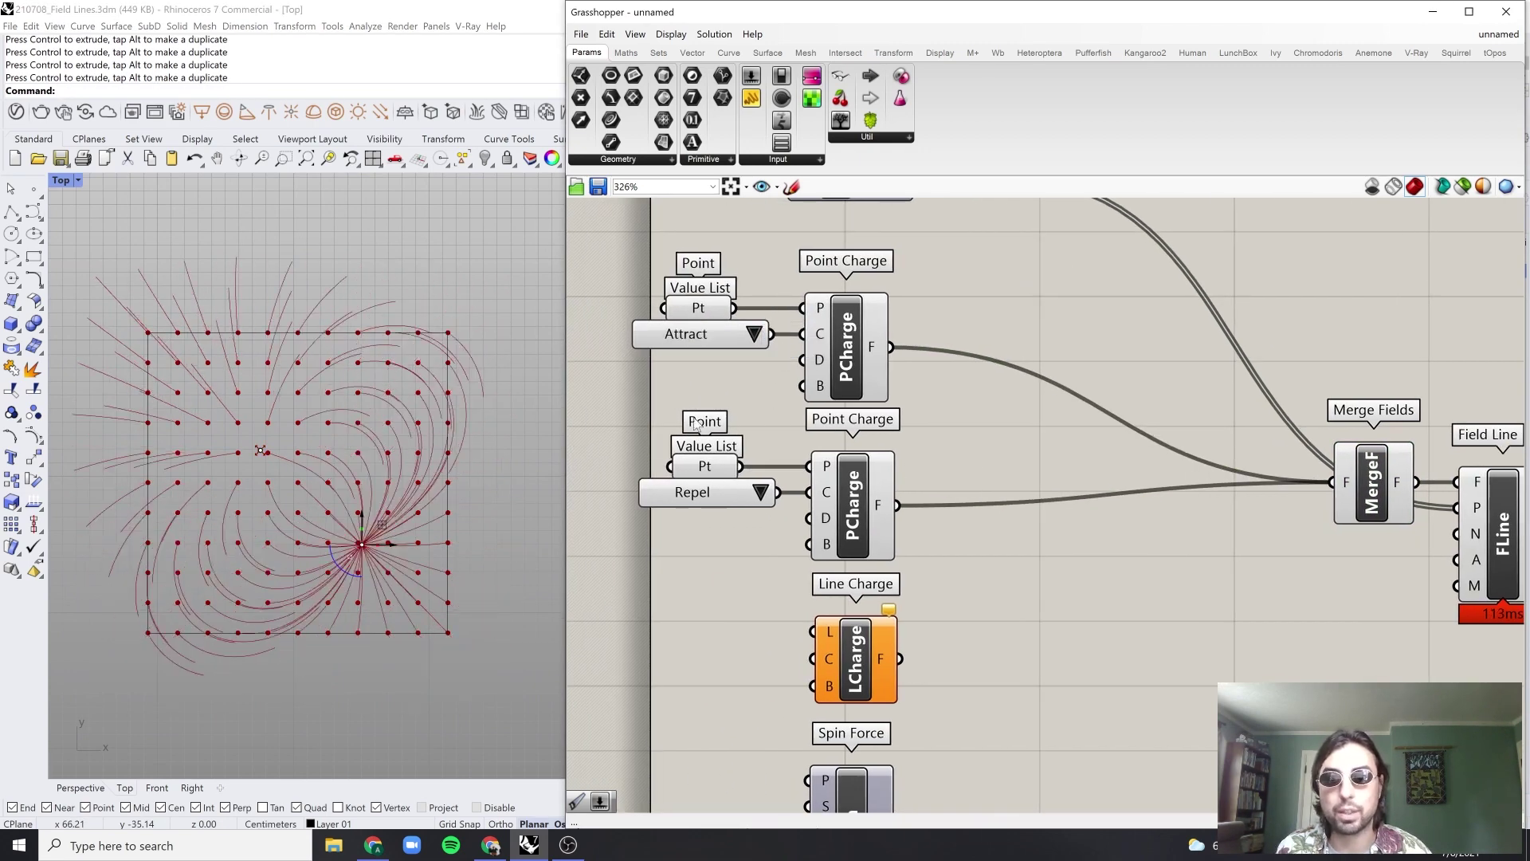
{"action": "scroll", "coordinate": [313, 472], "scroll_direction": "down", "scroll_amount": 5}
{"action": "scroll", "coordinate": [298, 476], "scroll_direction": "up", "scroll_amount": 5}
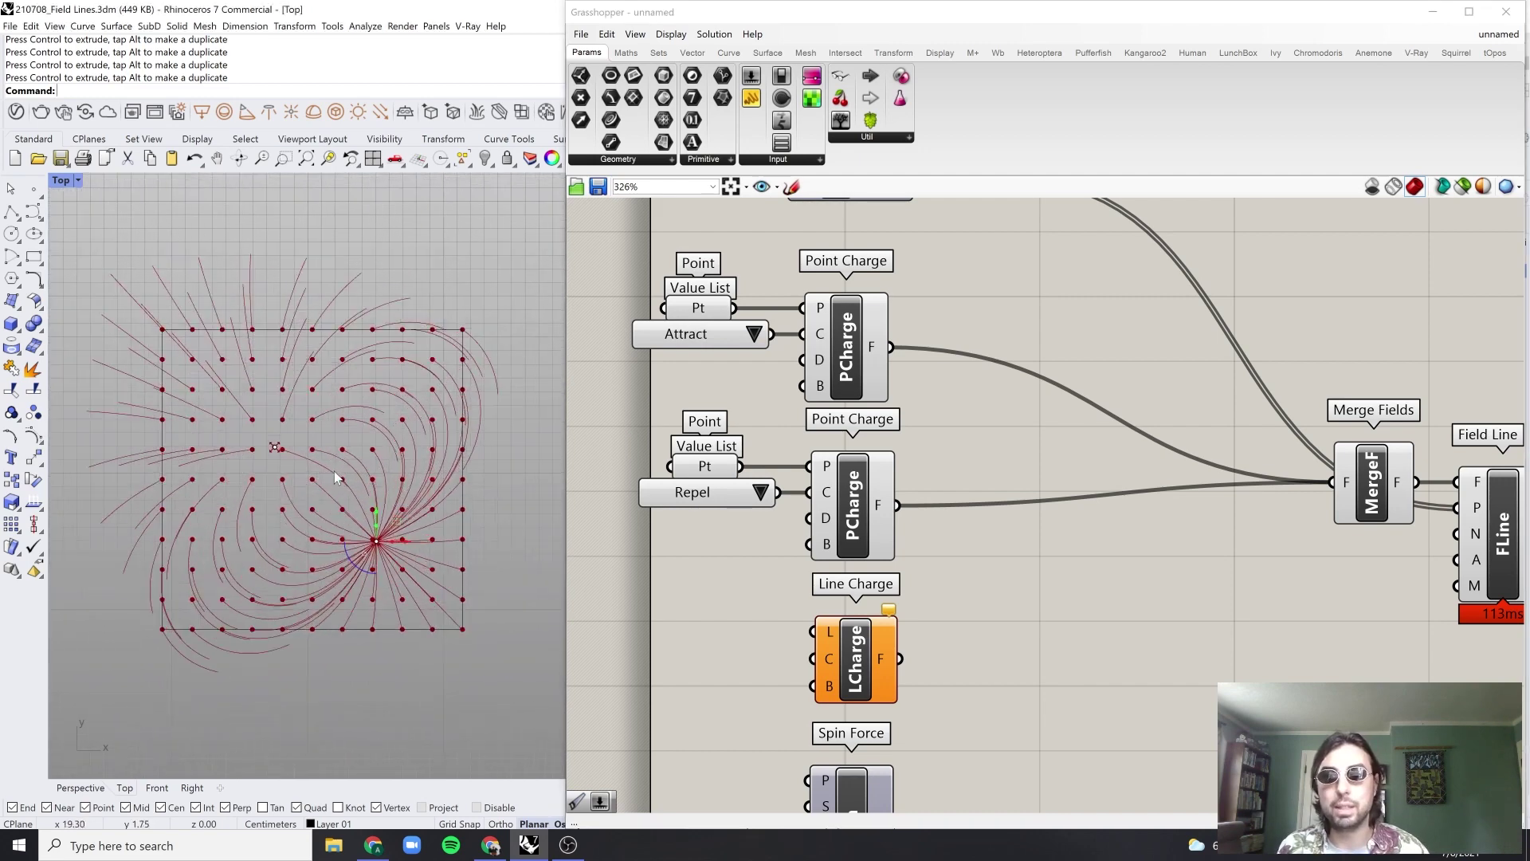
Step: Turn off the construction grid display in Rhino's Top viewport
{"action": "left_click", "coordinate": [354, 266]}
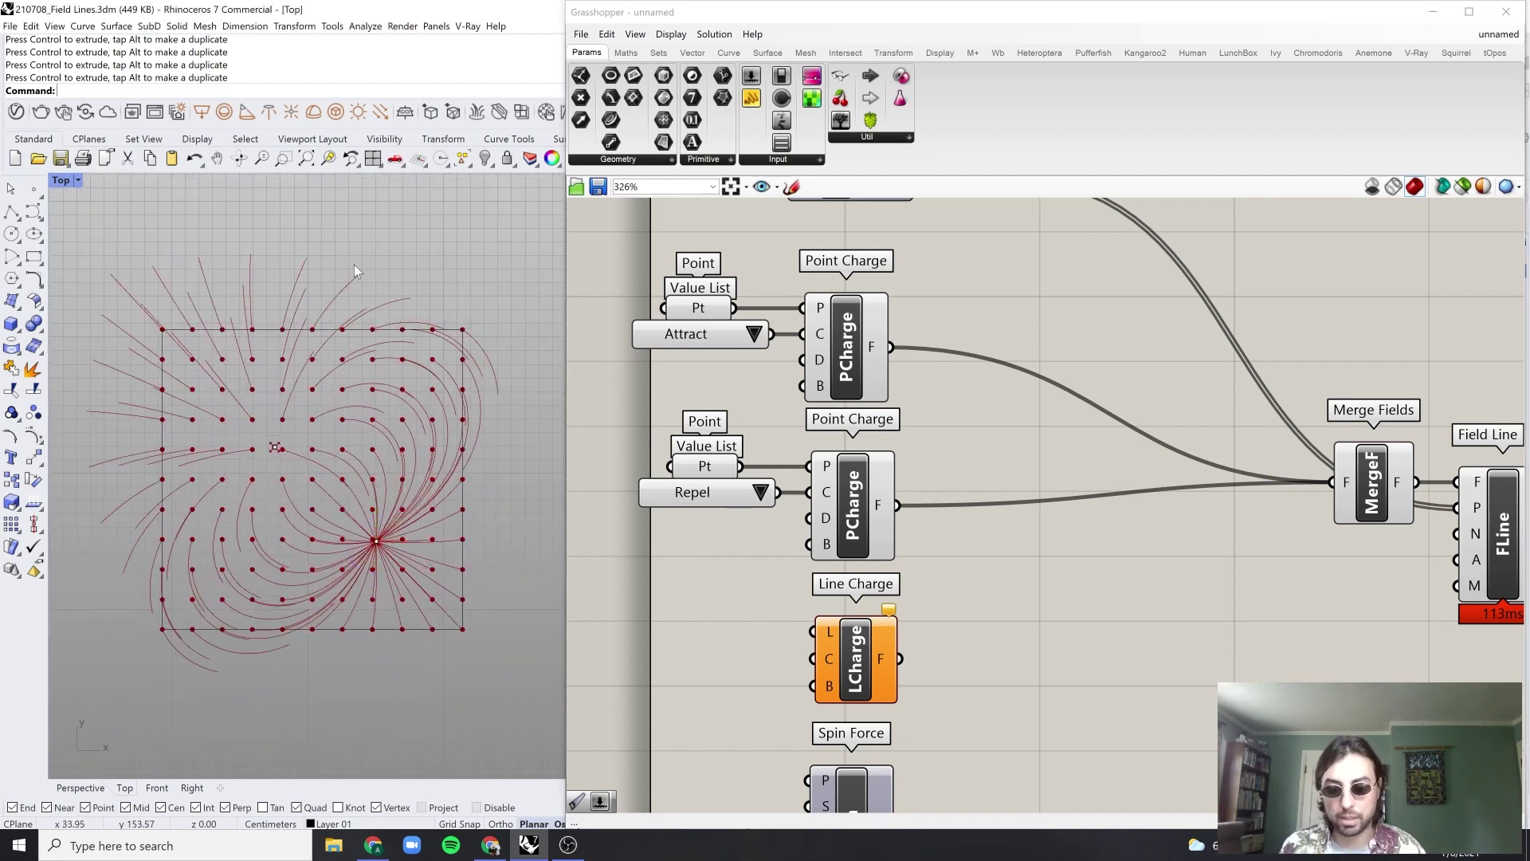
{"action": "type", "text": "grid"}
{"action": "key", "text": "Return"}
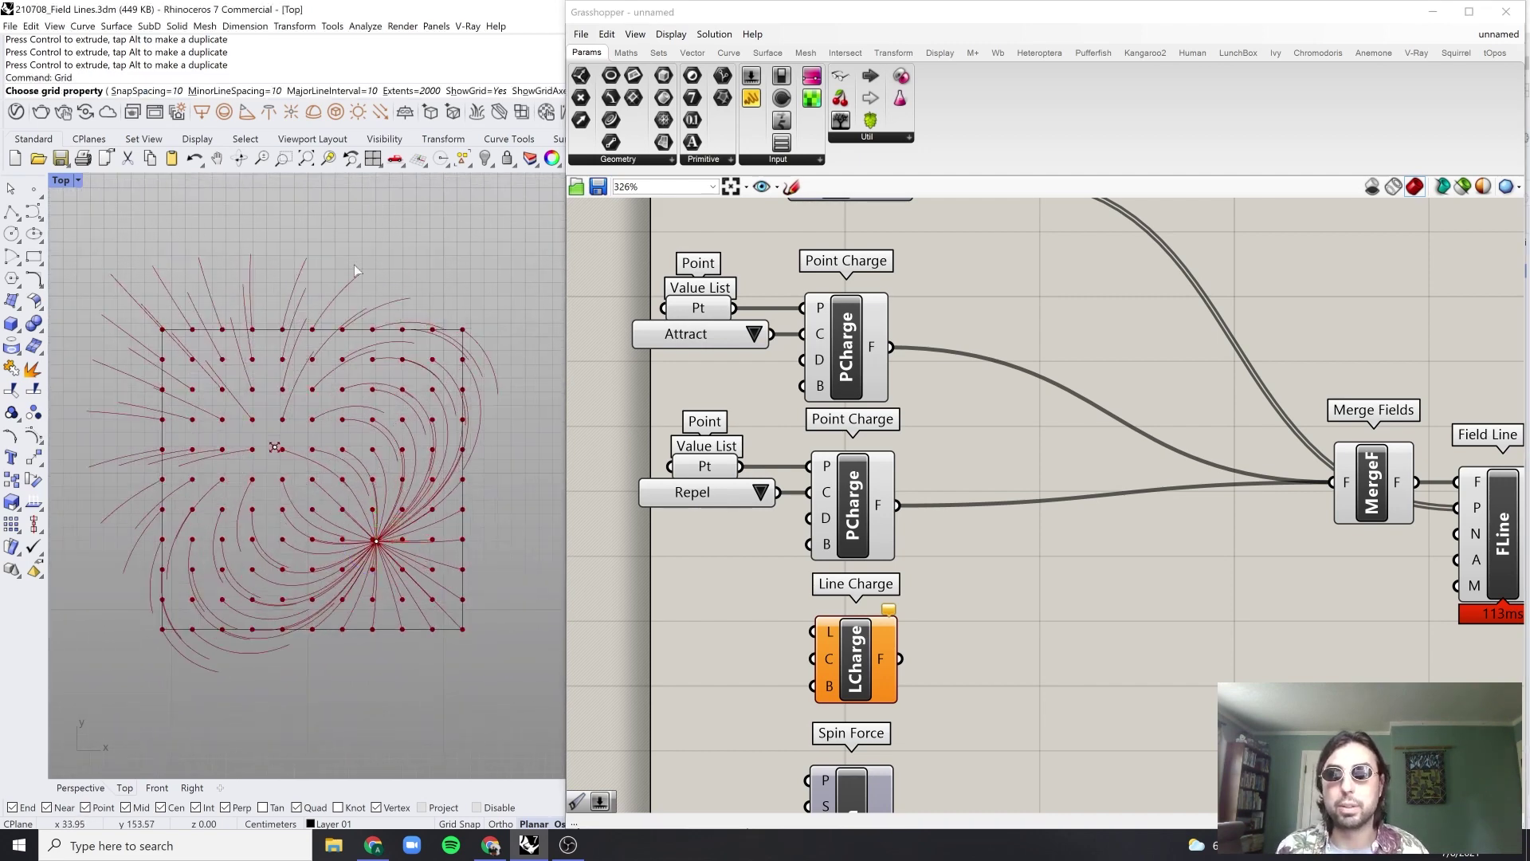
{"action": "type", "text": "h"}
{"action": "key", "text": "Return"}
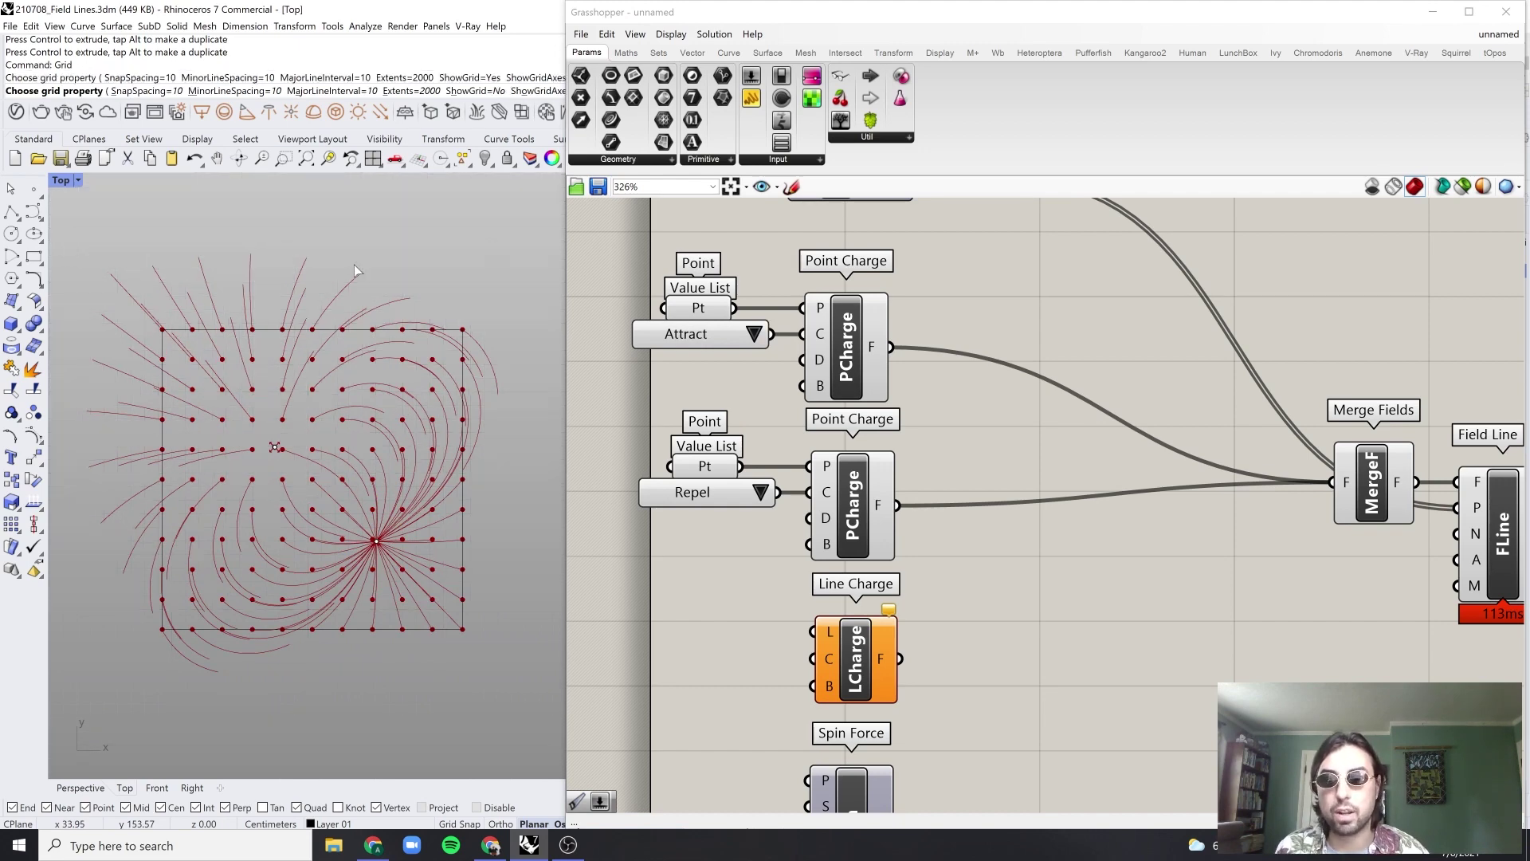
Step: Draw a one-segment polyline in Rhino, sloping gently across the upper part of the rectangle above the attracting and repelling points
{"action": "scroll", "coordinate": [917, 465], "scroll_direction": "down", "scroll_amount": 3}
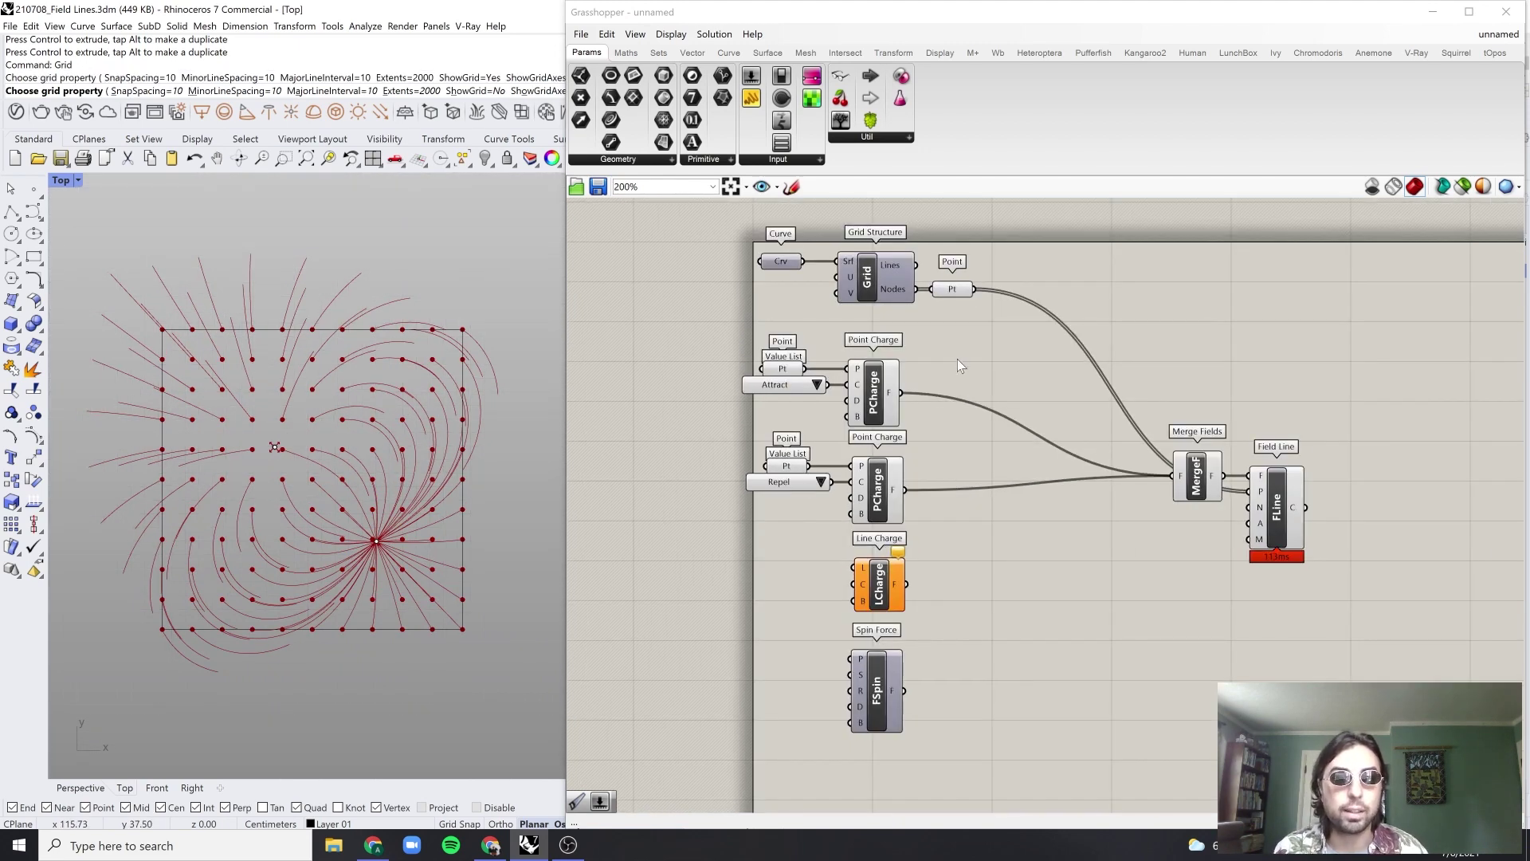
{"action": "left_click_drag", "start_coordinate": [958, 362], "coordinate": [742, 524]}
{"action": "scroll", "coordinate": [948, 526], "scroll_direction": "up", "scroll_amount": 1}
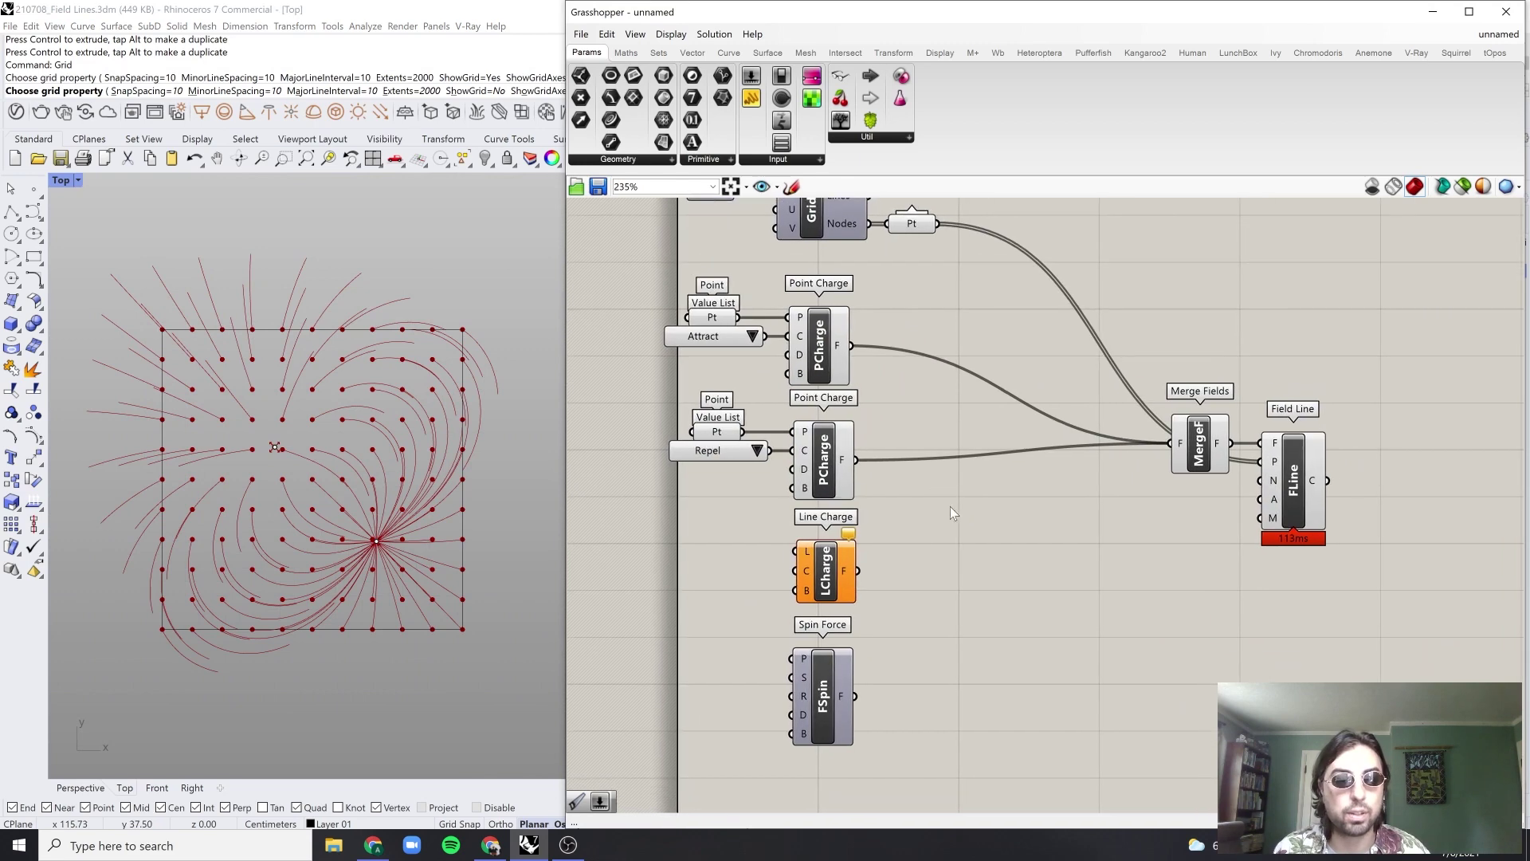
{"action": "left_click", "coordinate": [827, 588]}
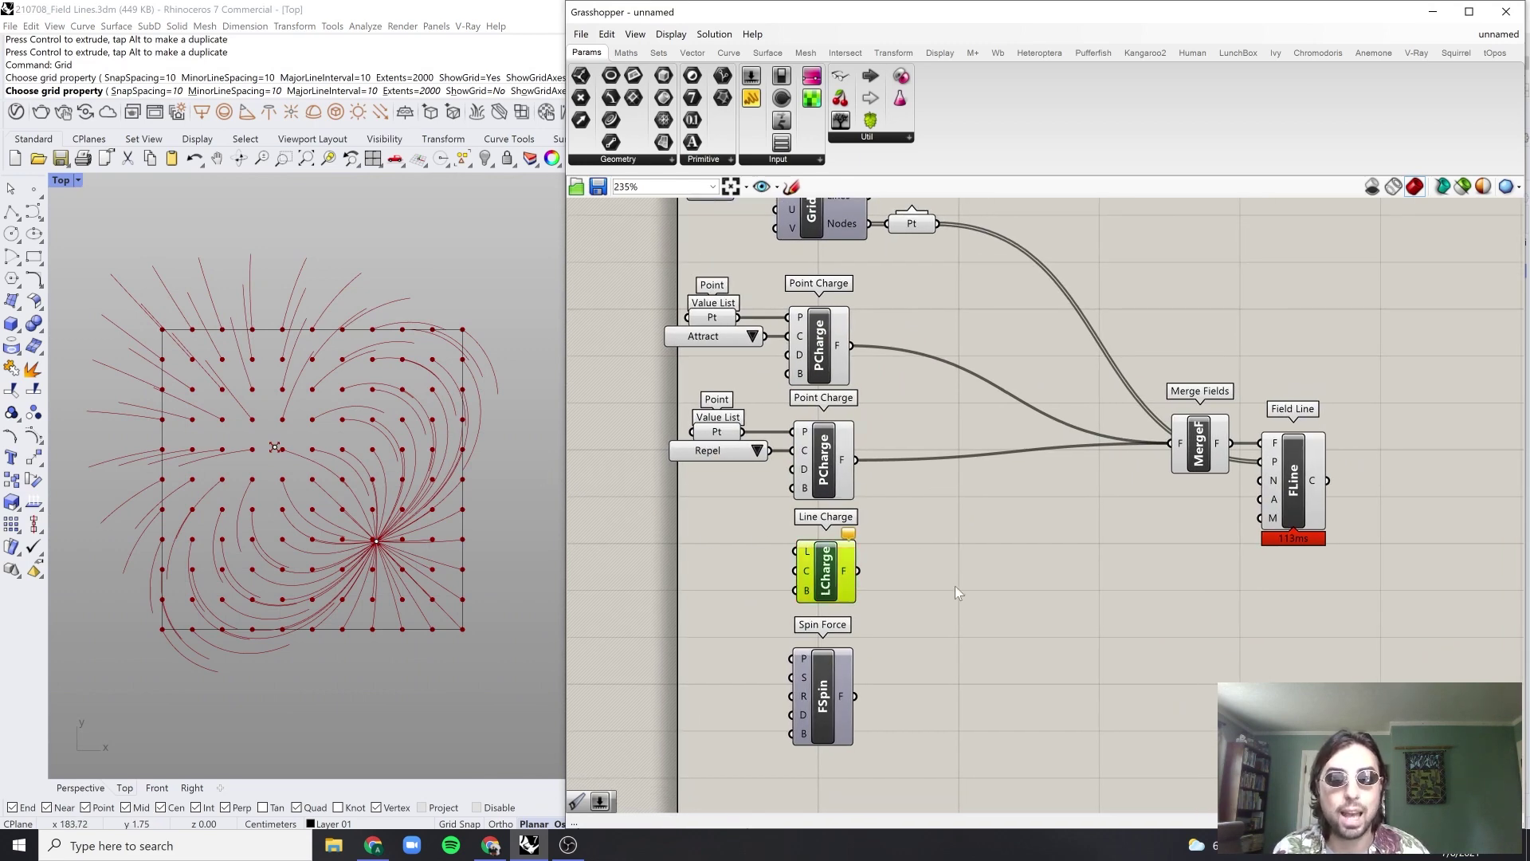
{"action": "left_click", "coordinate": [955, 587]}
{"action": "right_click_drag", "start_coordinate": [948, 572], "coordinate": [937, 563]}
{"action": "left_click", "coordinate": [33, 211]}
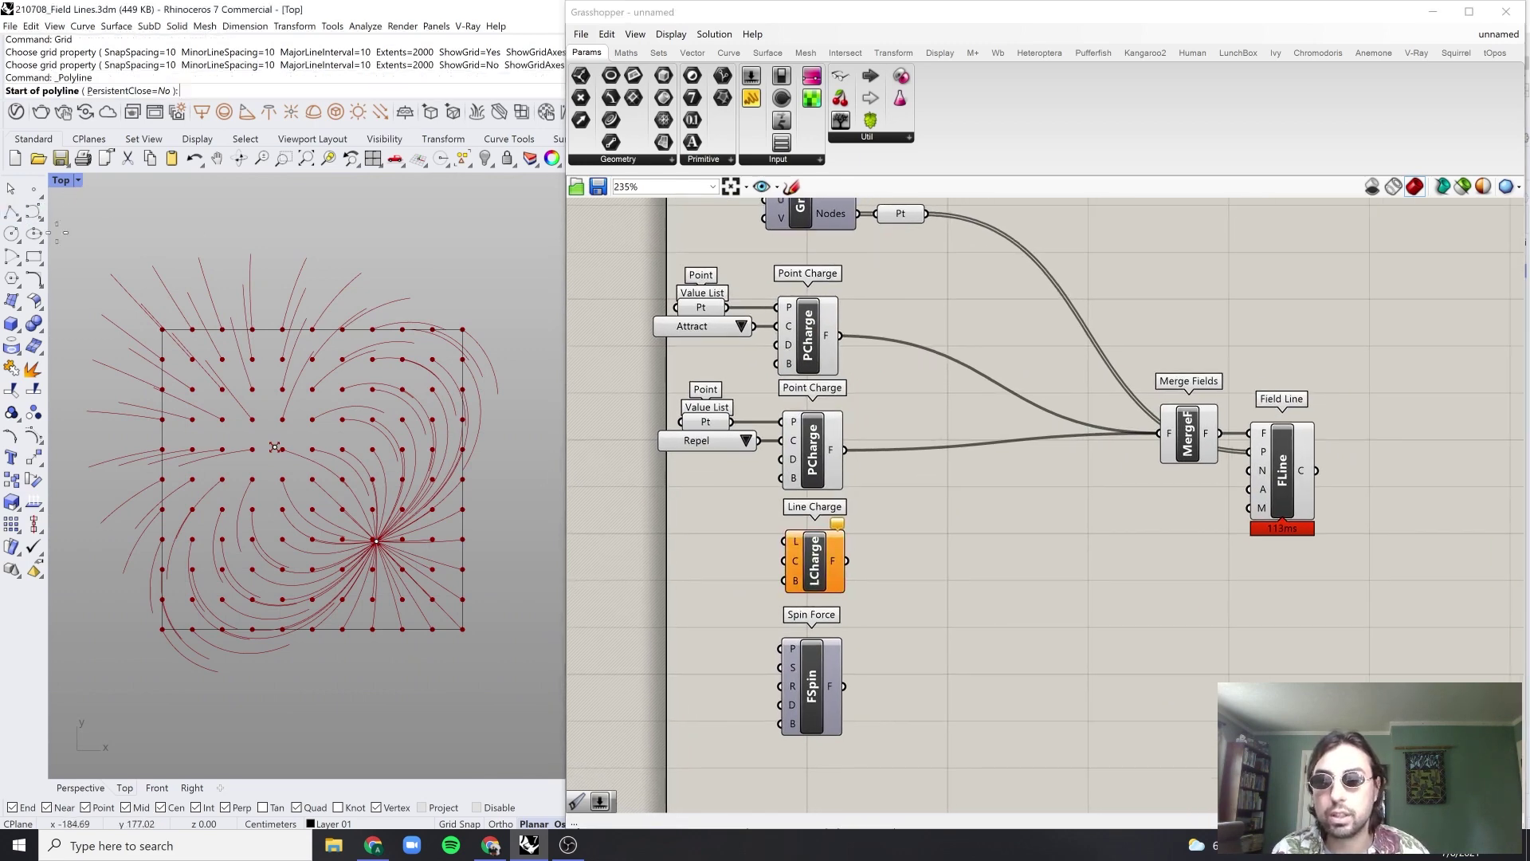
{"action": "scroll", "coordinate": [466, 438], "scroll_direction": "up", "scroll_amount": 1}
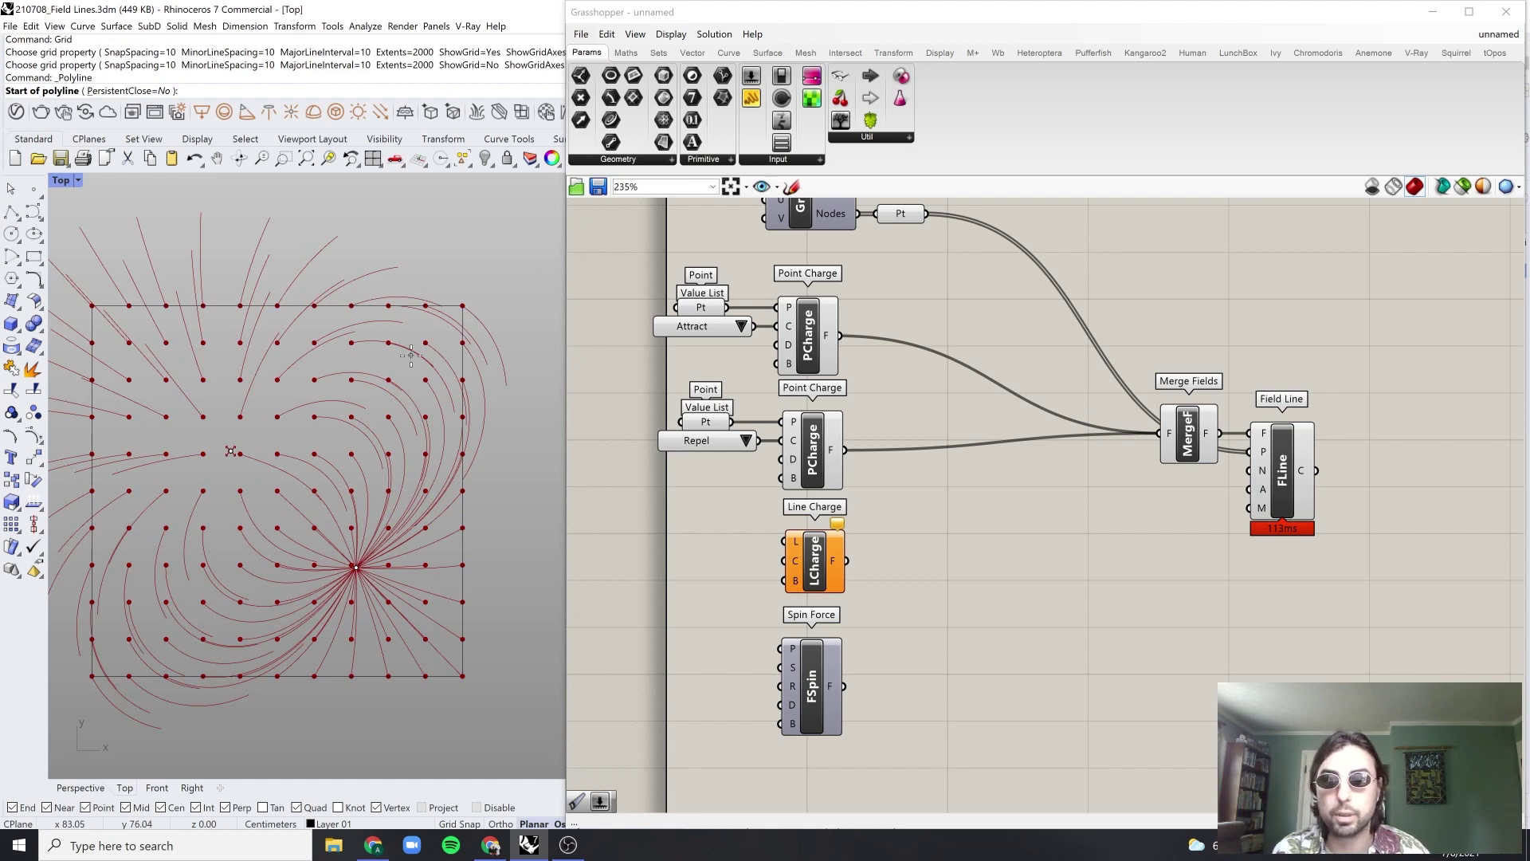
{"action": "key", "text": "Escape"}
{"action": "left_click", "coordinate": [12, 212]}
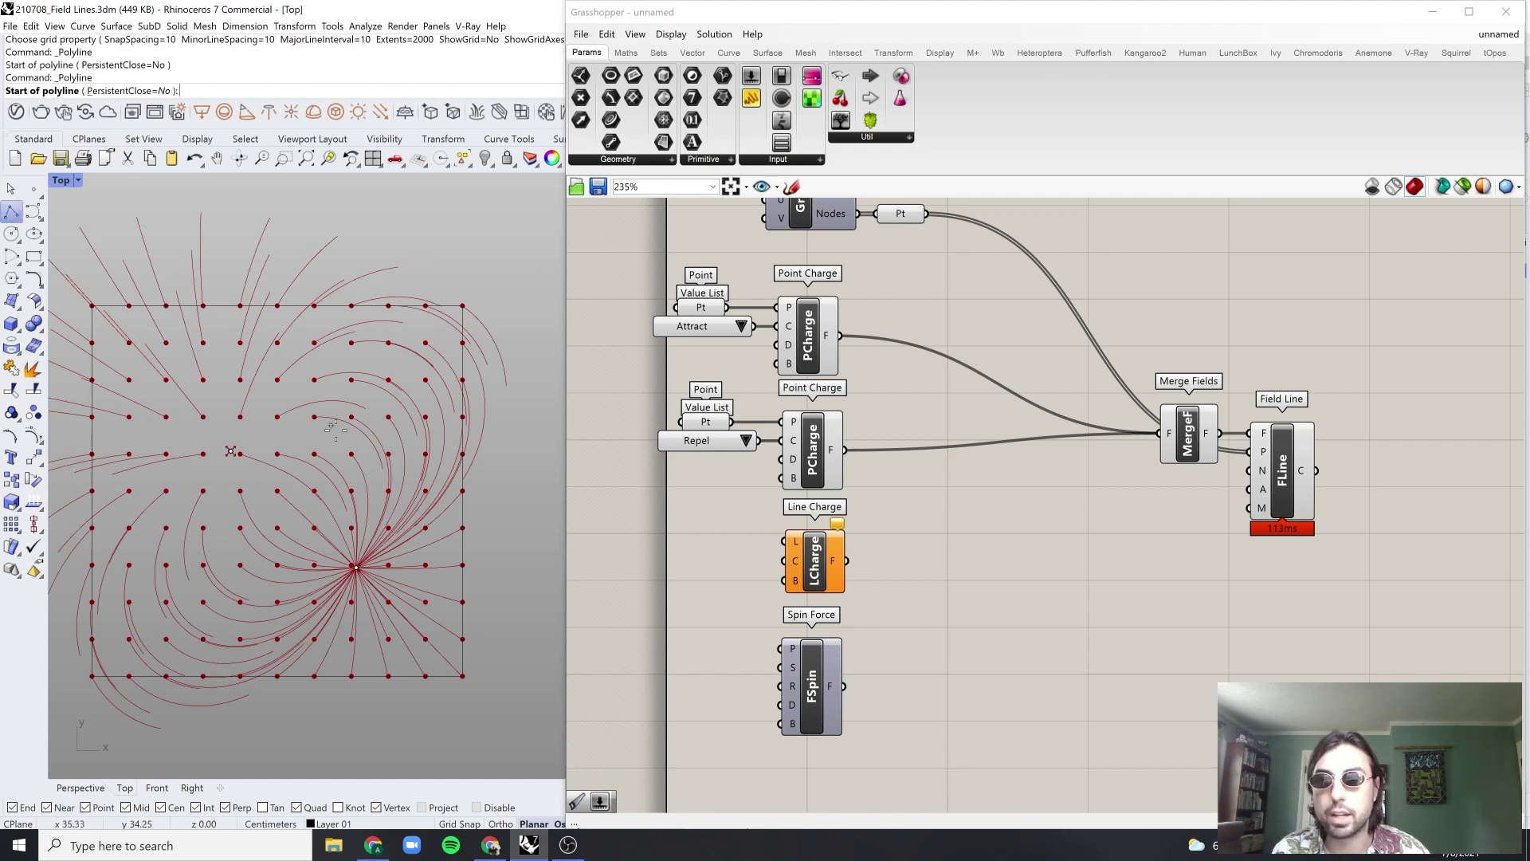
{"action": "left_click", "coordinate": [398, 401]}
{"action": "left_click", "coordinate": [217, 346]}
{"action": "key", "text": "Return"}
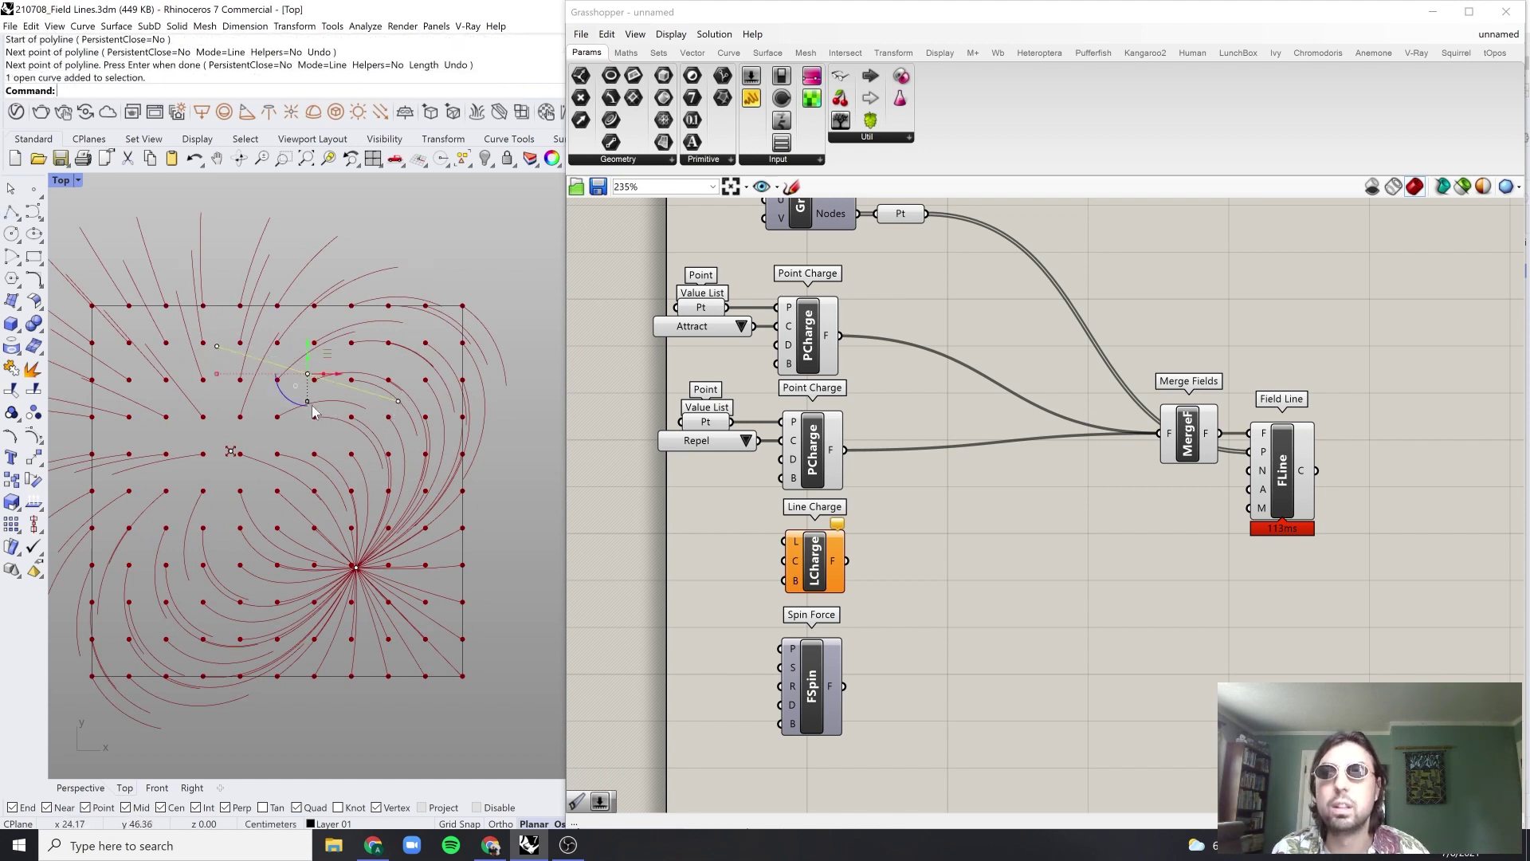
Step: Add a Curve parameter beside Line Charge, reference the new Rhino line in it, and connect it to the L input
{"action": "scroll", "coordinate": [319, 408], "scroll_direction": "down", "scroll_amount": 1}
{"action": "scroll", "coordinate": [414, 401], "scroll_direction": "down", "scroll_amount": 1}
{"action": "double_click", "coordinate": [712, 531]}
{"action": "type", "text": "cr"}
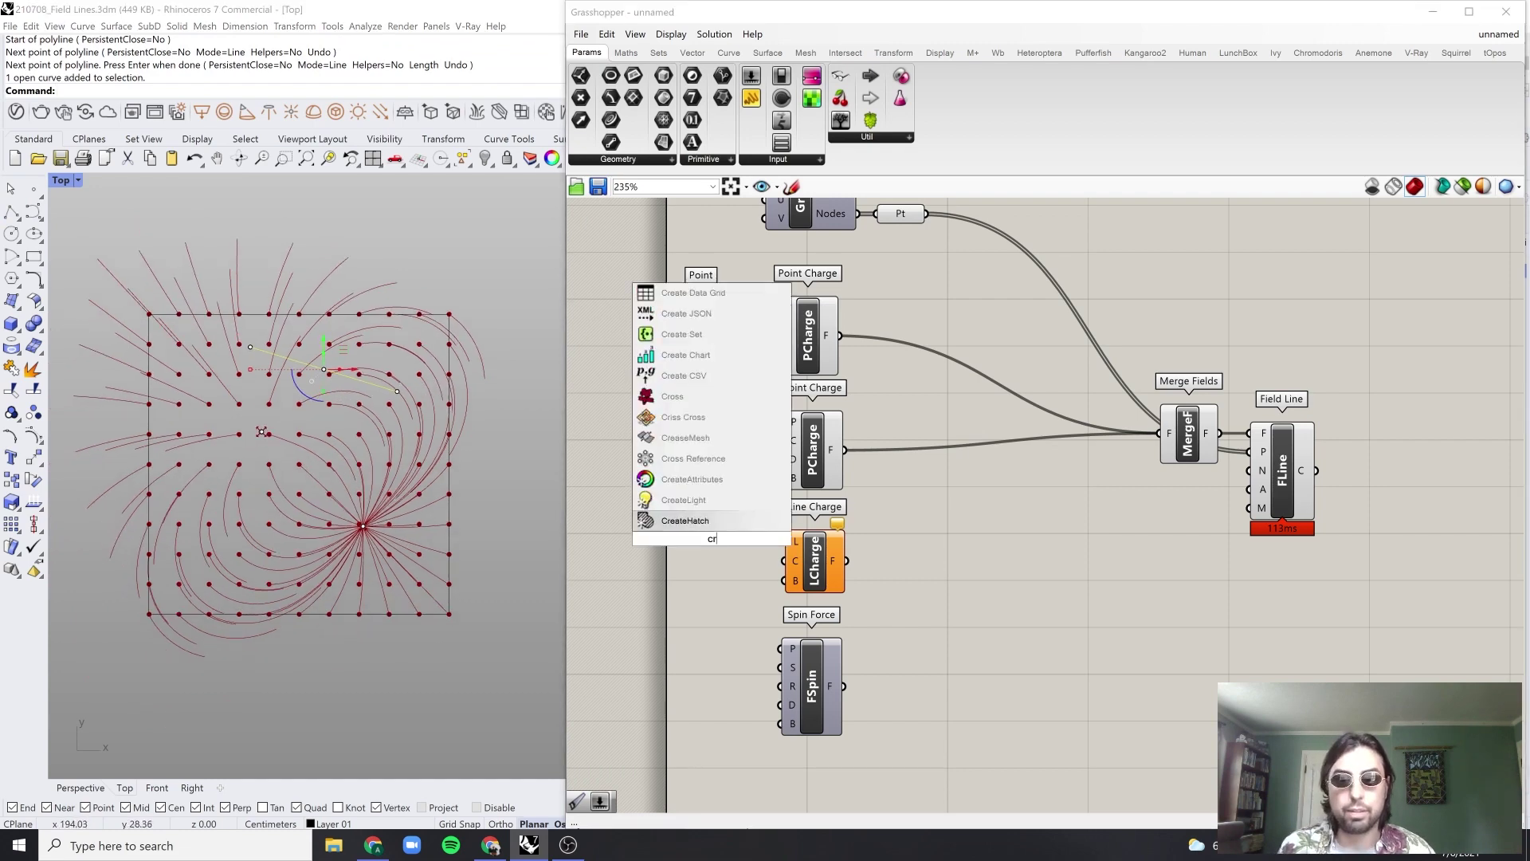
{"action": "type", "text": "v"}
{"action": "key", "text": "Return"}
{"action": "scroll", "coordinate": [712, 542], "scroll_direction": "up", "scroll_amount": 2}
{"action": "right_click", "coordinate": [712, 542]}
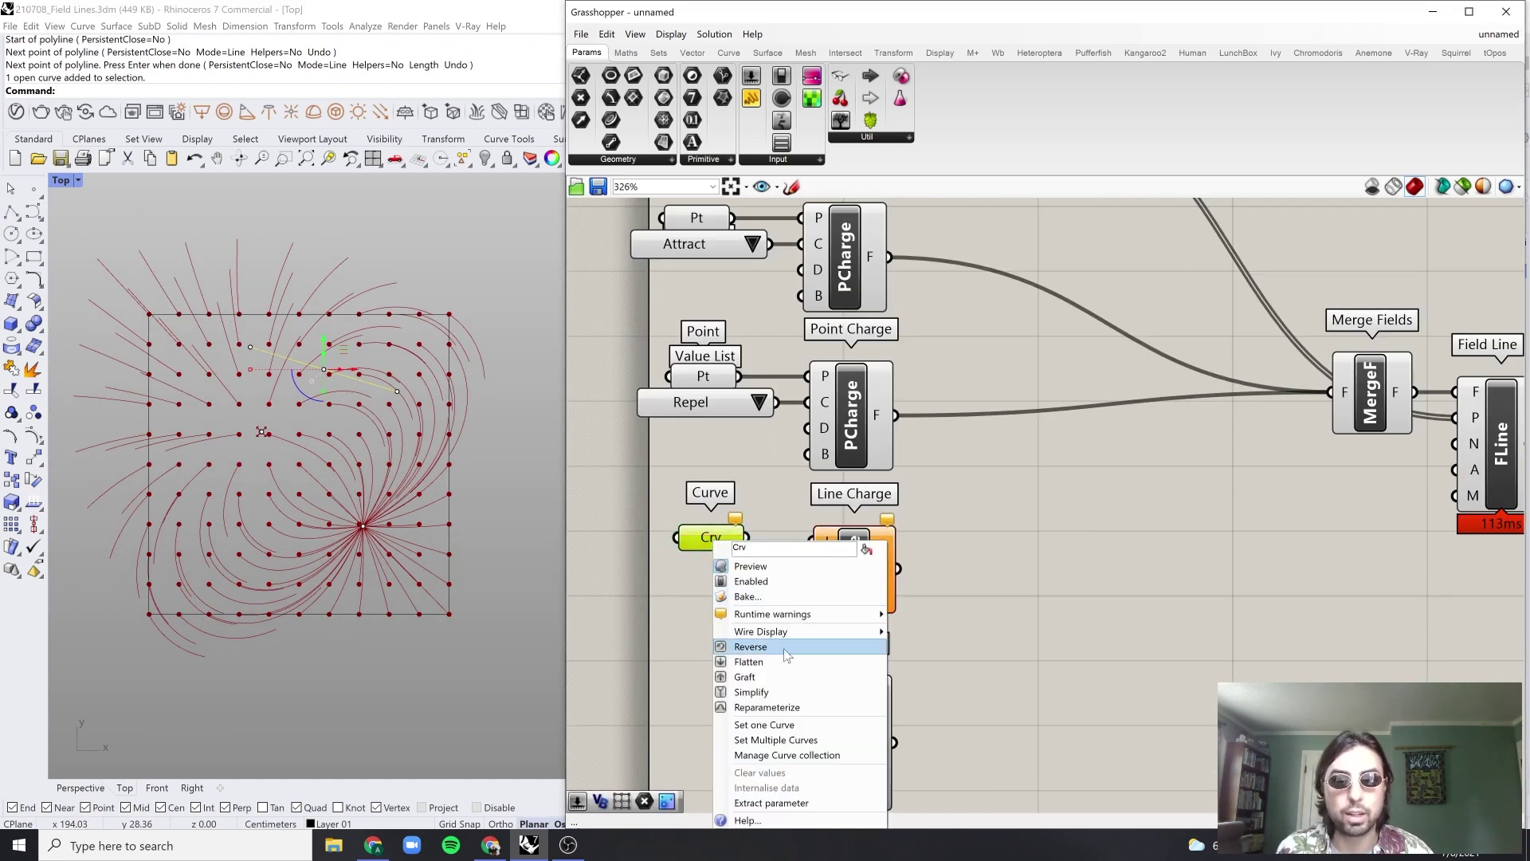
{"action": "left_click", "coordinate": [785, 724]}
{"action": "left_click_drag", "start_coordinate": [747, 537], "coordinate": [701, 537]}
{"action": "left_click", "coordinate": [779, 510]}
{"action": "right_click_drag", "start_coordinate": [825, 554], "coordinate": [779, 490]}
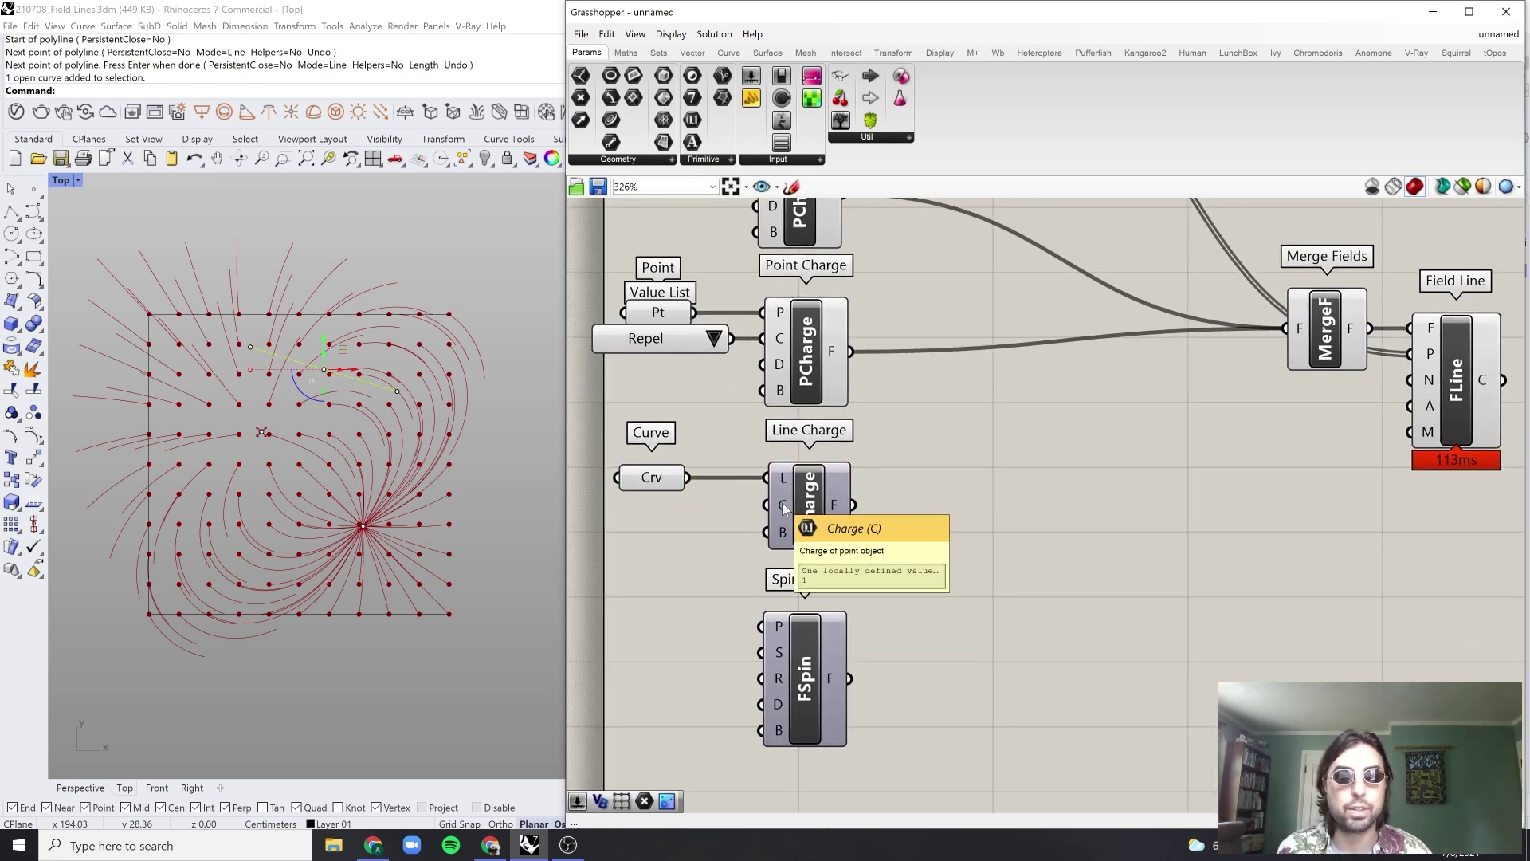
Step: Duplicate the Repel Value List and connect the copy to the Line Charge's C input
{"action": "left_click", "coordinate": [672, 356]}
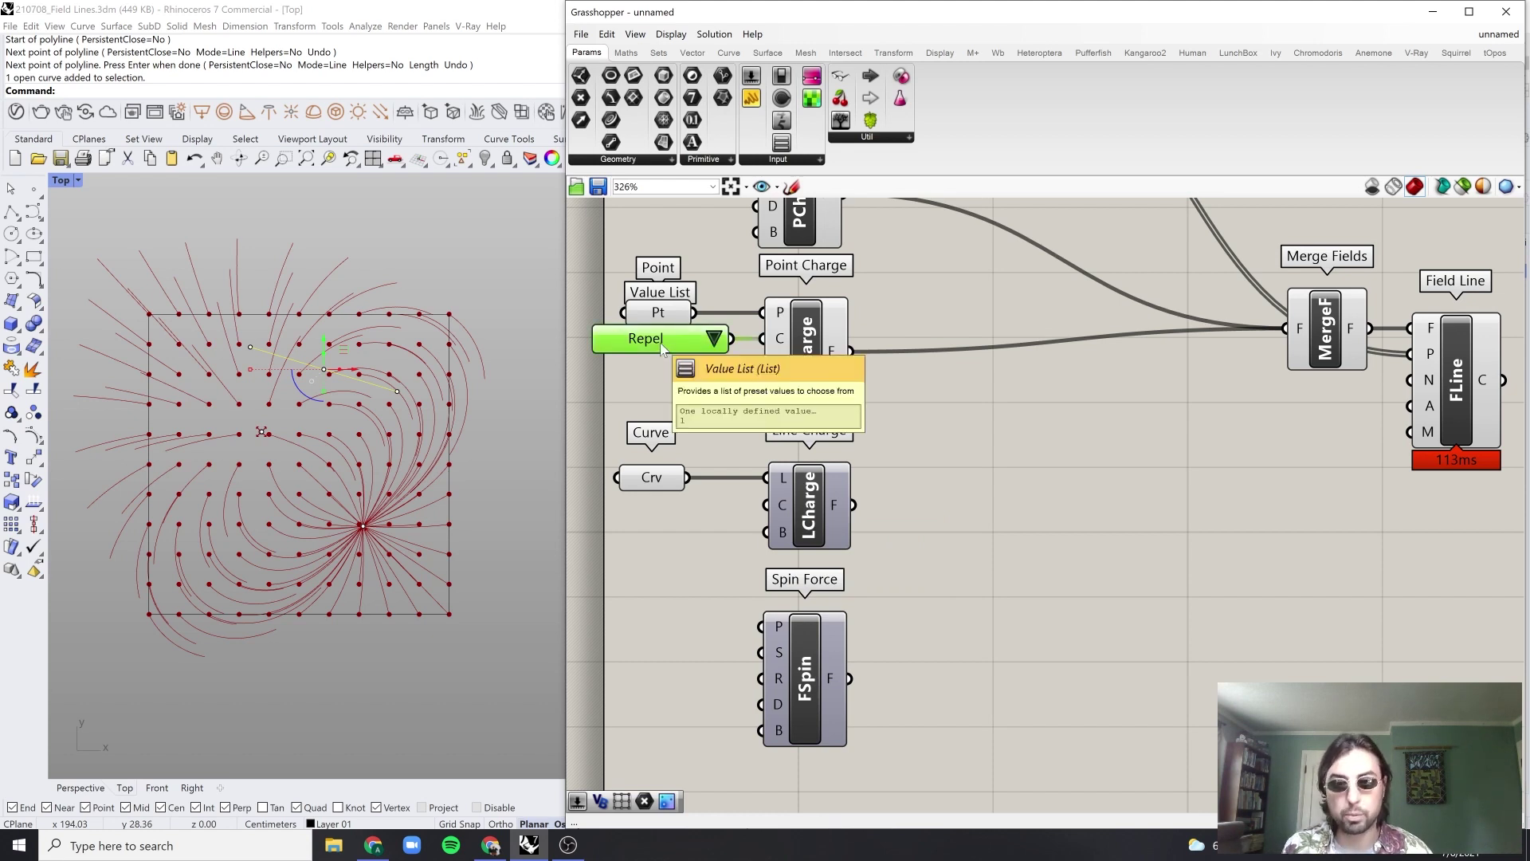
{"action": "left_click_drag", "start_coordinate": [672, 356], "coordinate": [766, 504], "text": "alt"}
{"action": "left_click", "coordinate": [940, 519]}
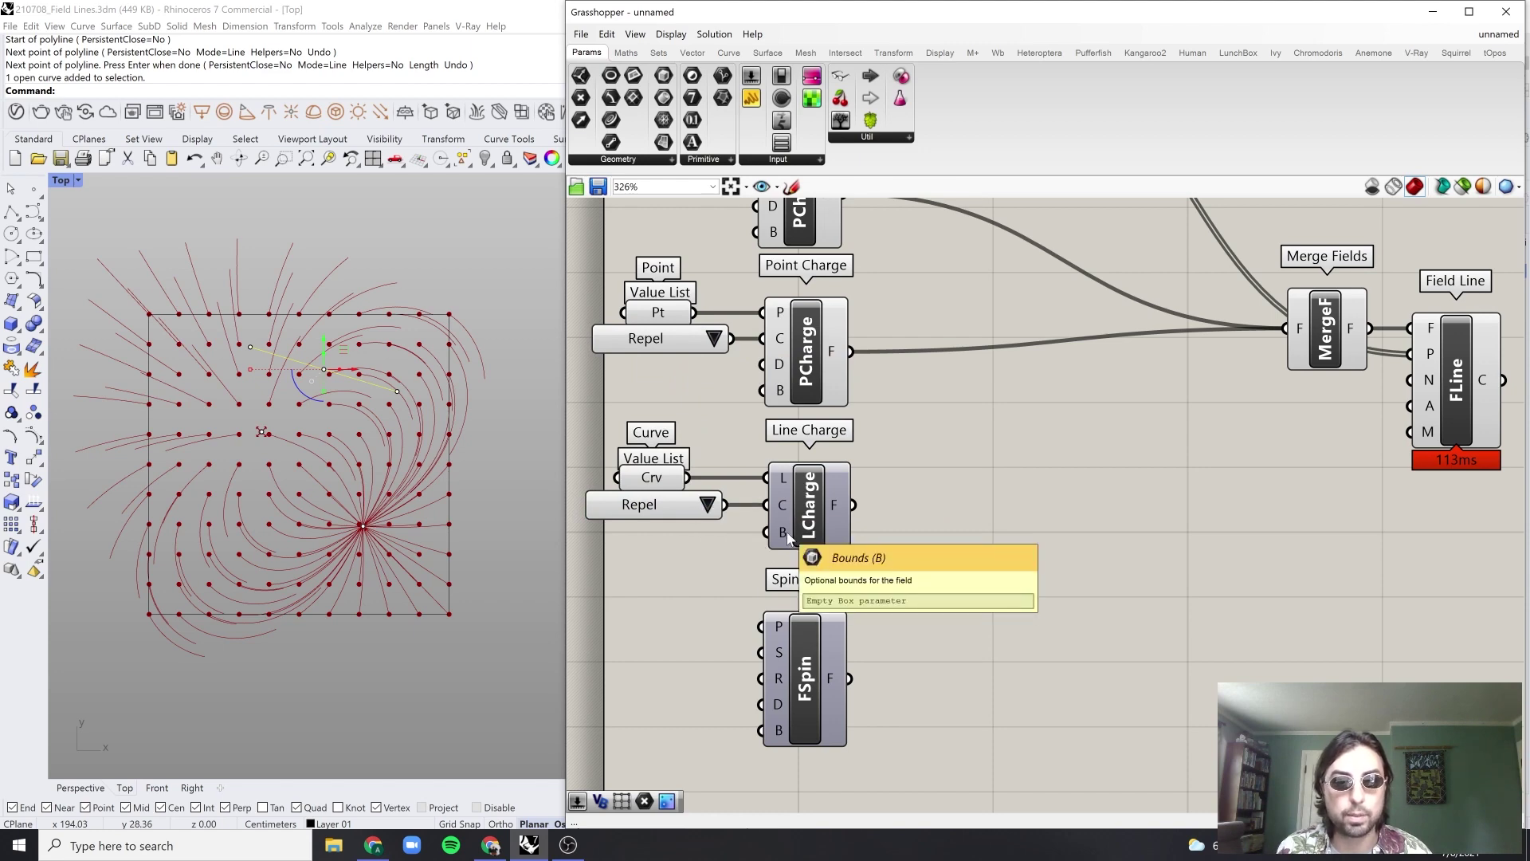
Step: Add the Line Charge's F output to Merge Fields alongside the two Point Charges
{"action": "scroll", "coordinate": [908, 514], "scroll_direction": "down", "scroll_amount": 3}
{"action": "scroll", "coordinate": [906, 515], "scroll_direction": "up", "scroll_amount": 1}
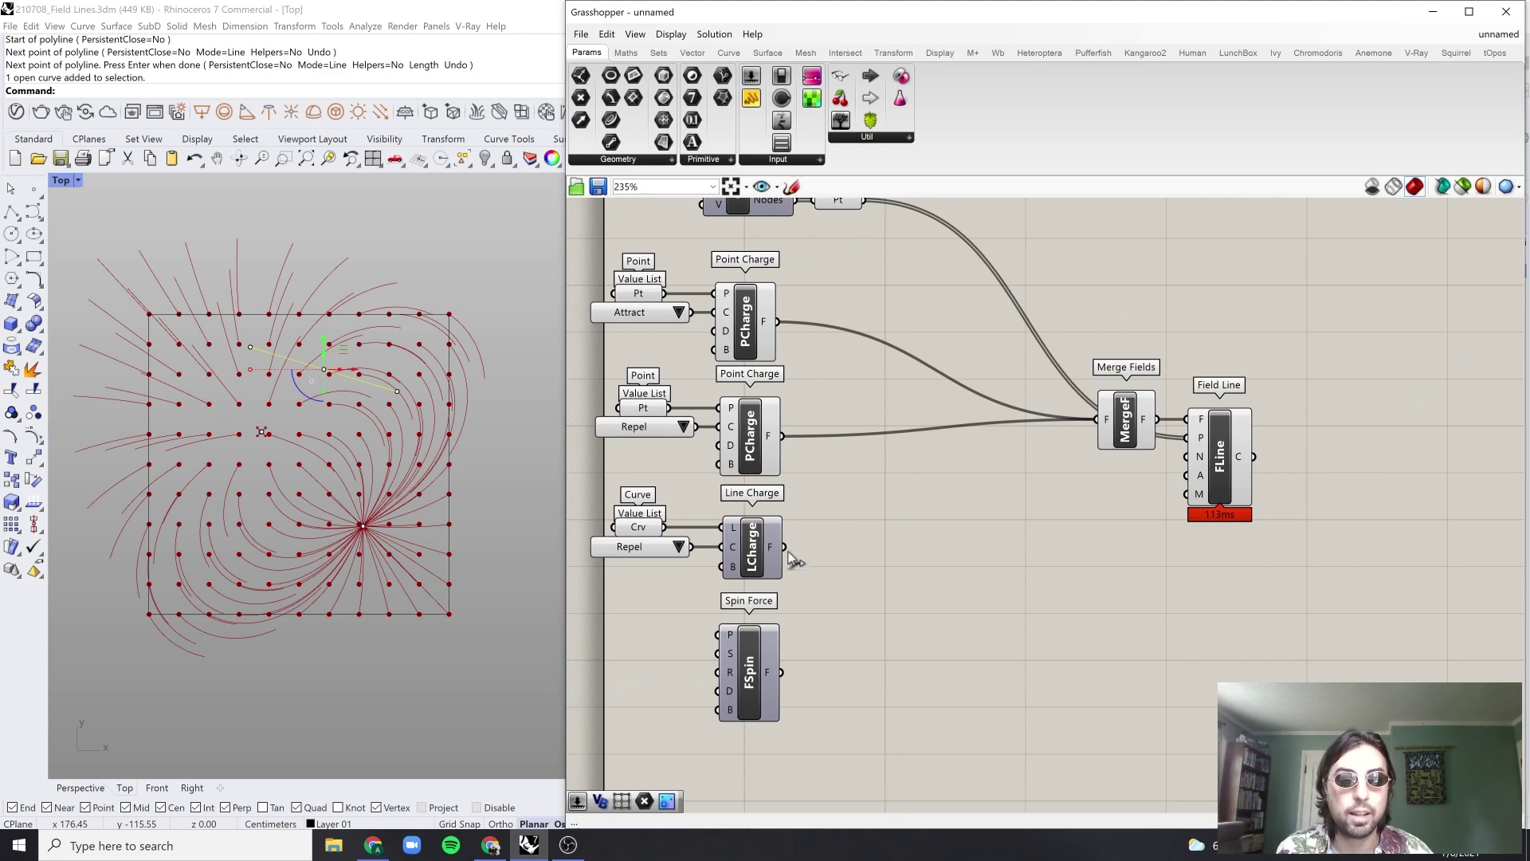
{"action": "left_click_drag", "start_coordinate": [785, 547], "coordinate": [1098, 419]}
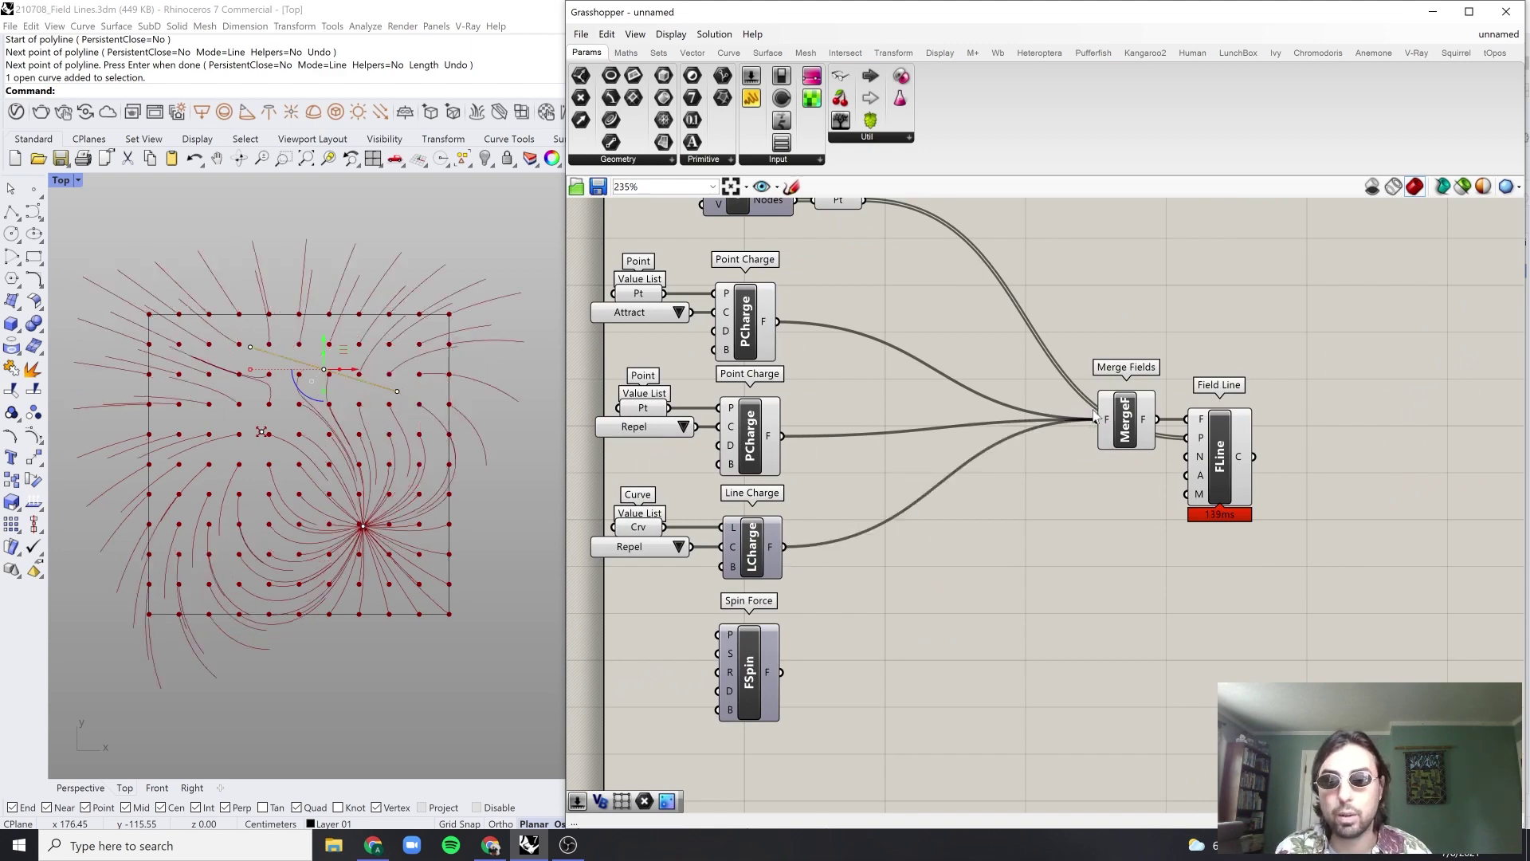
Step: Select the charge line in Rhino and set the Line Charge's Value List to Attract
{"action": "right_click_drag", "start_coordinate": [374, 417], "coordinate": [395, 409]}
{"action": "left_click", "coordinate": [394, 408]}
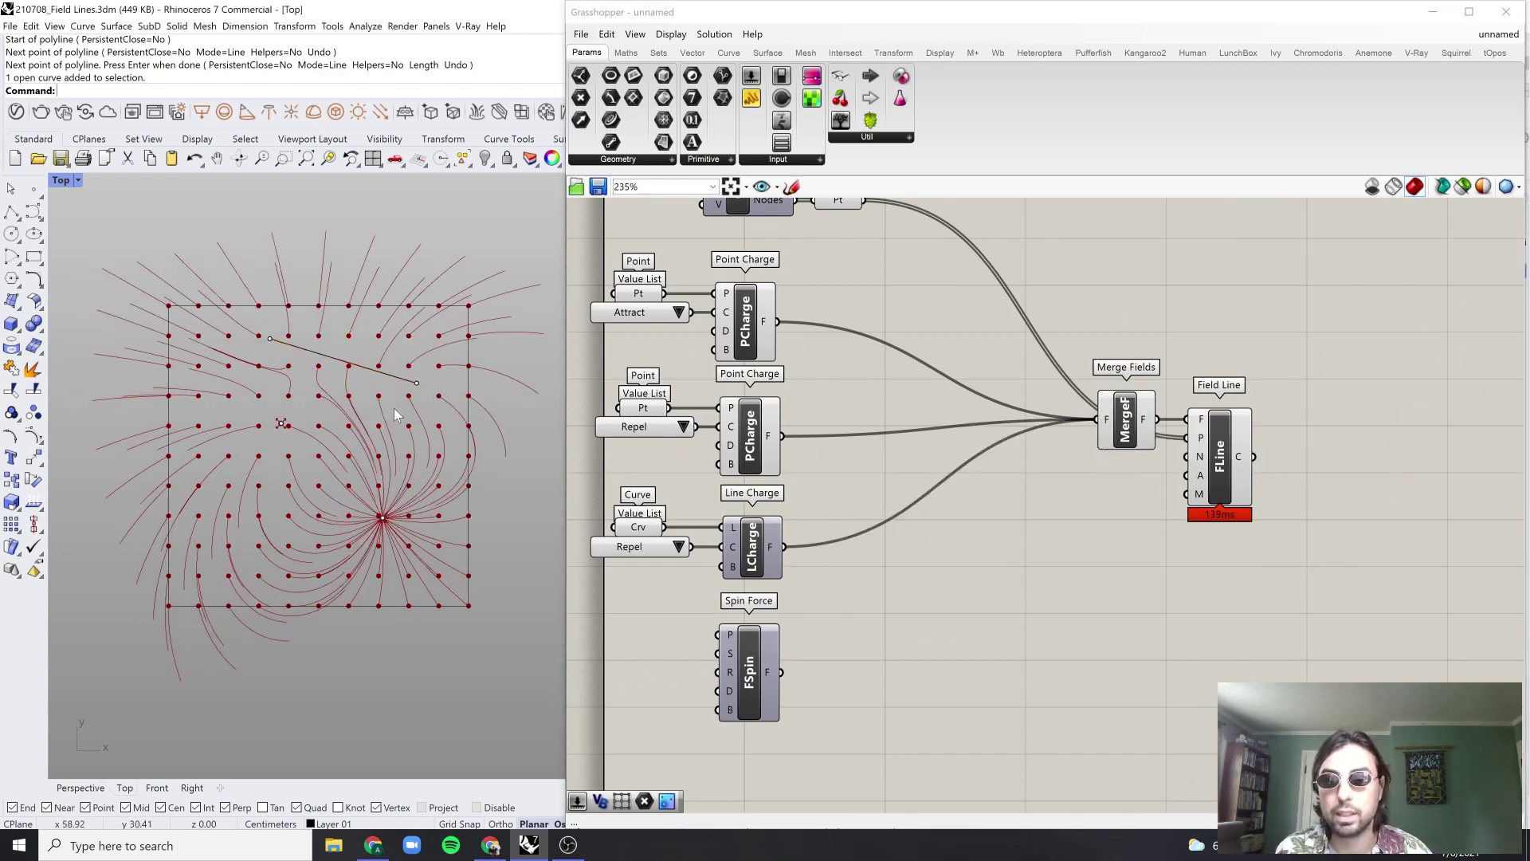
{"action": "left_click", "coordinate": [390, 381]}
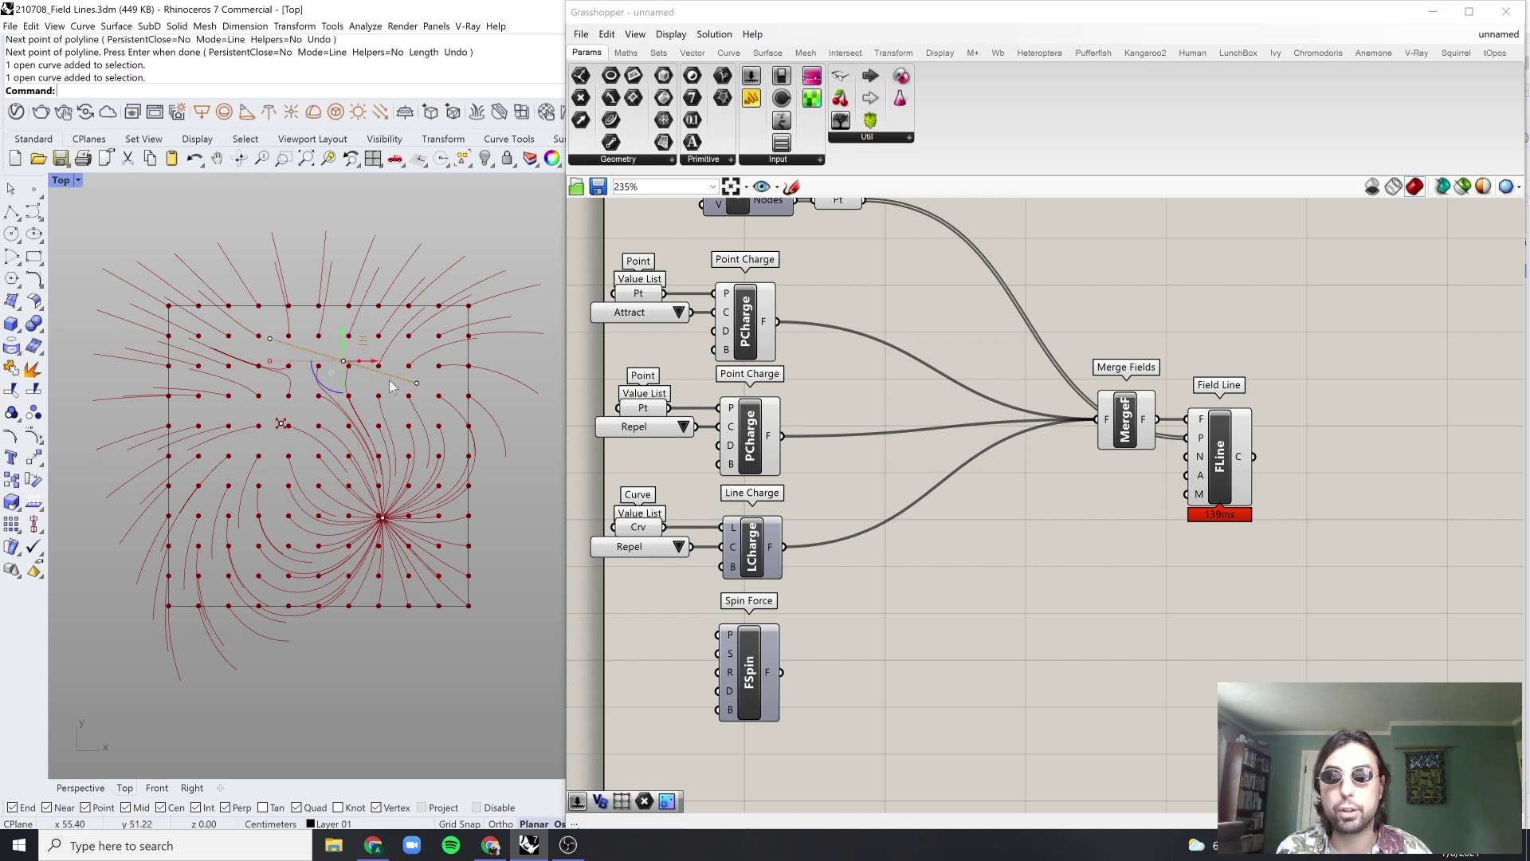
{"action": "left_click", "coordinate": [678, 547]}
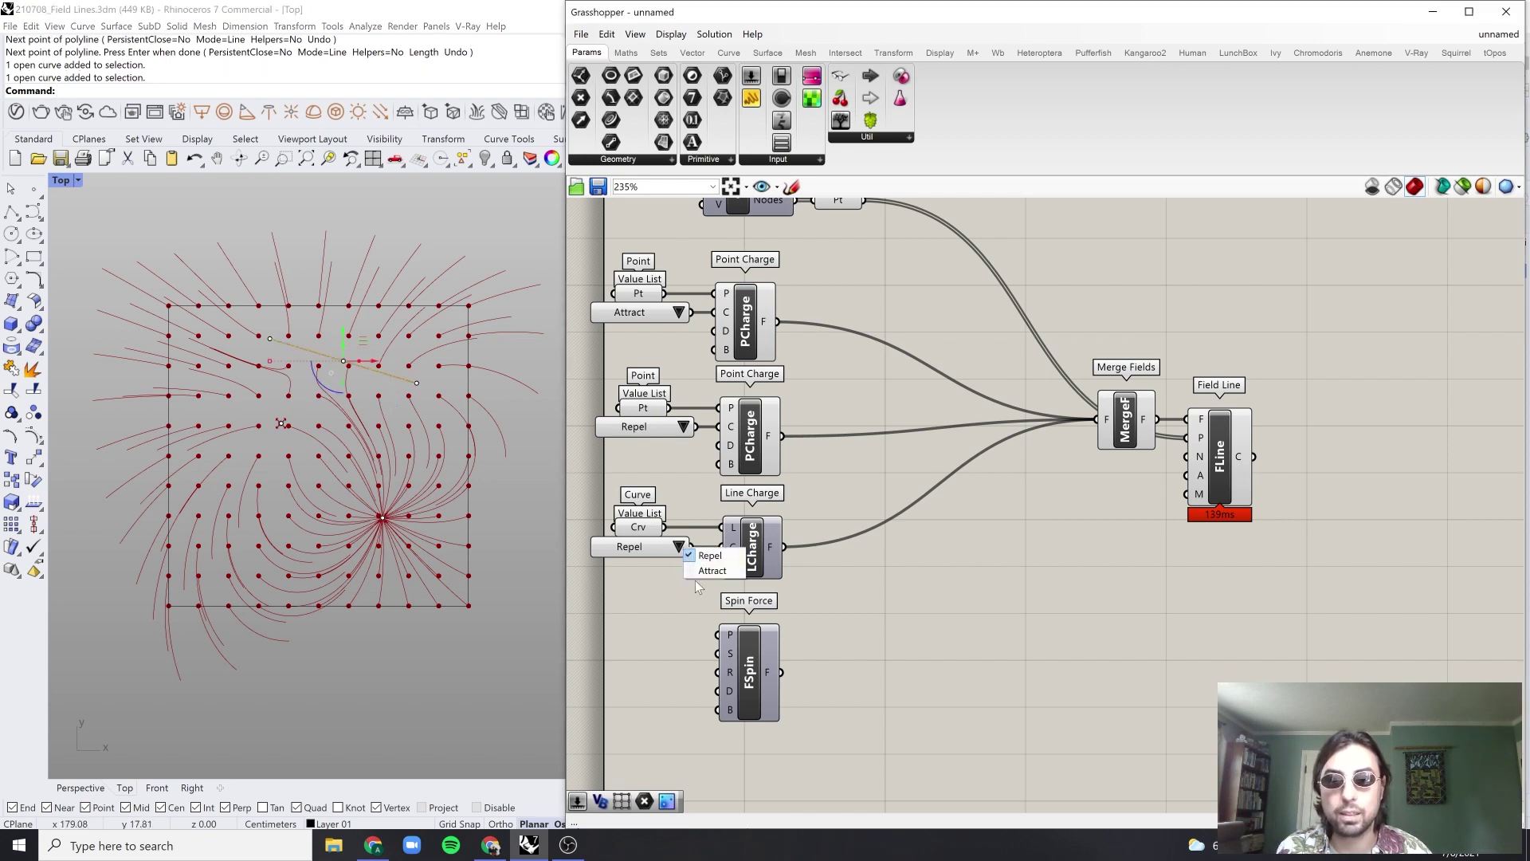
{"action": "left_click", "coordinate": [711, 571]}
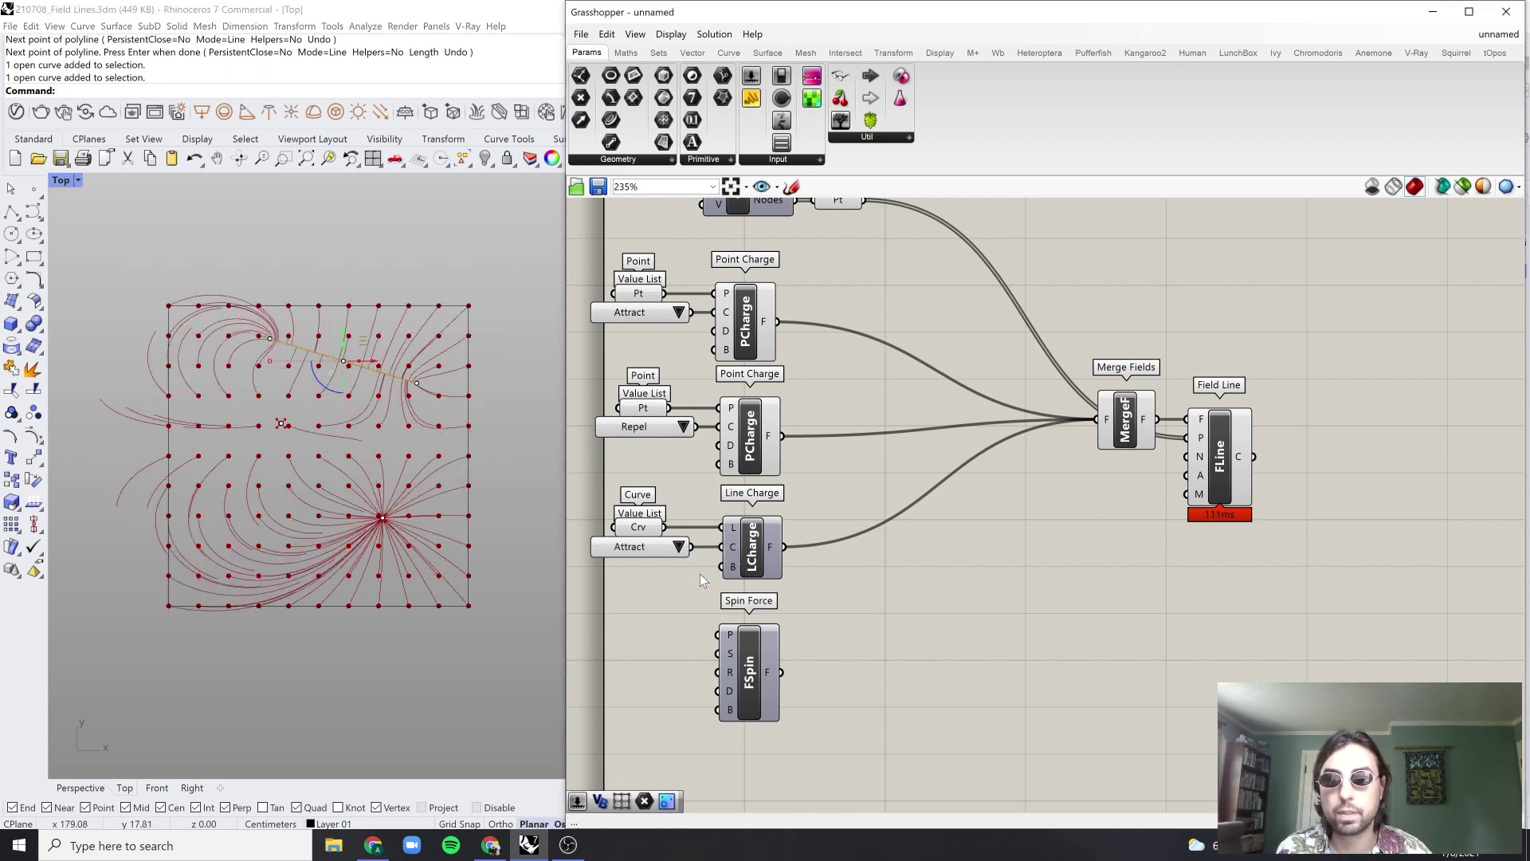
Step: Move the charge line lower inside the rectangle and rotate it to a steep slope between the two charge points
{"action": "left_click", "coordinate": [297, 467]}
{"action": "mouse_move", "coordinate": [322, 434]}
{"action": "right_mouse_down"}
{"action": "mouse_move", "coordinate": [321, 467]}
{"action": "mouse_move", "coordinate": [326, 421]}
{"action": "right_mouse_up"}
{"action": "scroll", "coordinate": [318, 464], "scroll_direction": "up", "scroll_amount": 2}
{"action": "scroll", "coordinate": [326, 419], "scroll_direction": "down", "scroll_amount": 2}
{"action": "scroll", "coordinate": [326, 419], "scroll_direction": "up", "scroll_amount": 2}
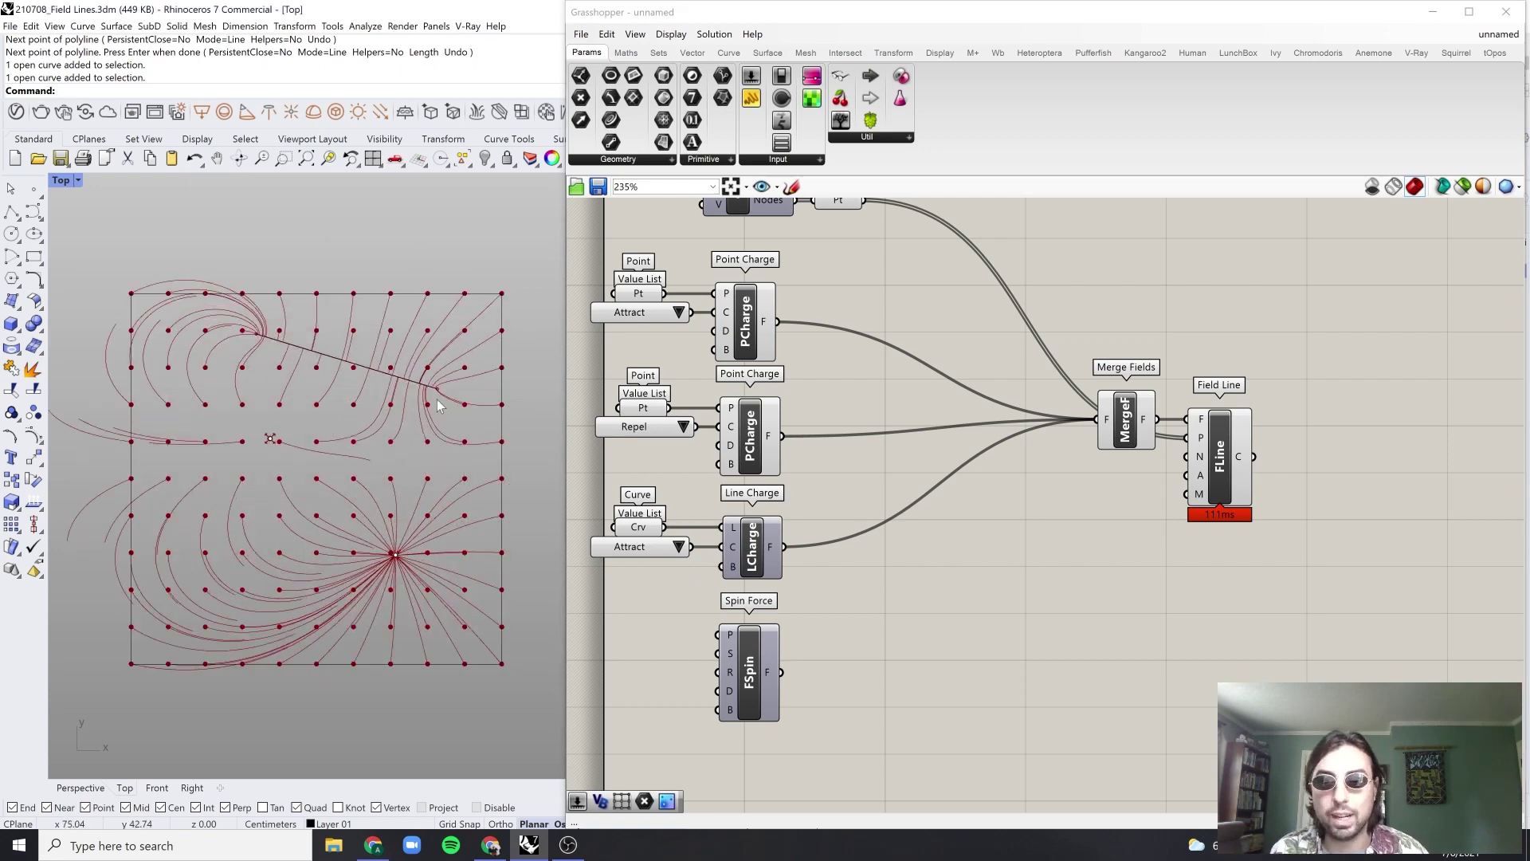
{"action": "left_click", "coordinate": [418, 388]}
{"action": "left_click_drag", "start_coordinate": [338, 392], "coordinate": [305, 516]}
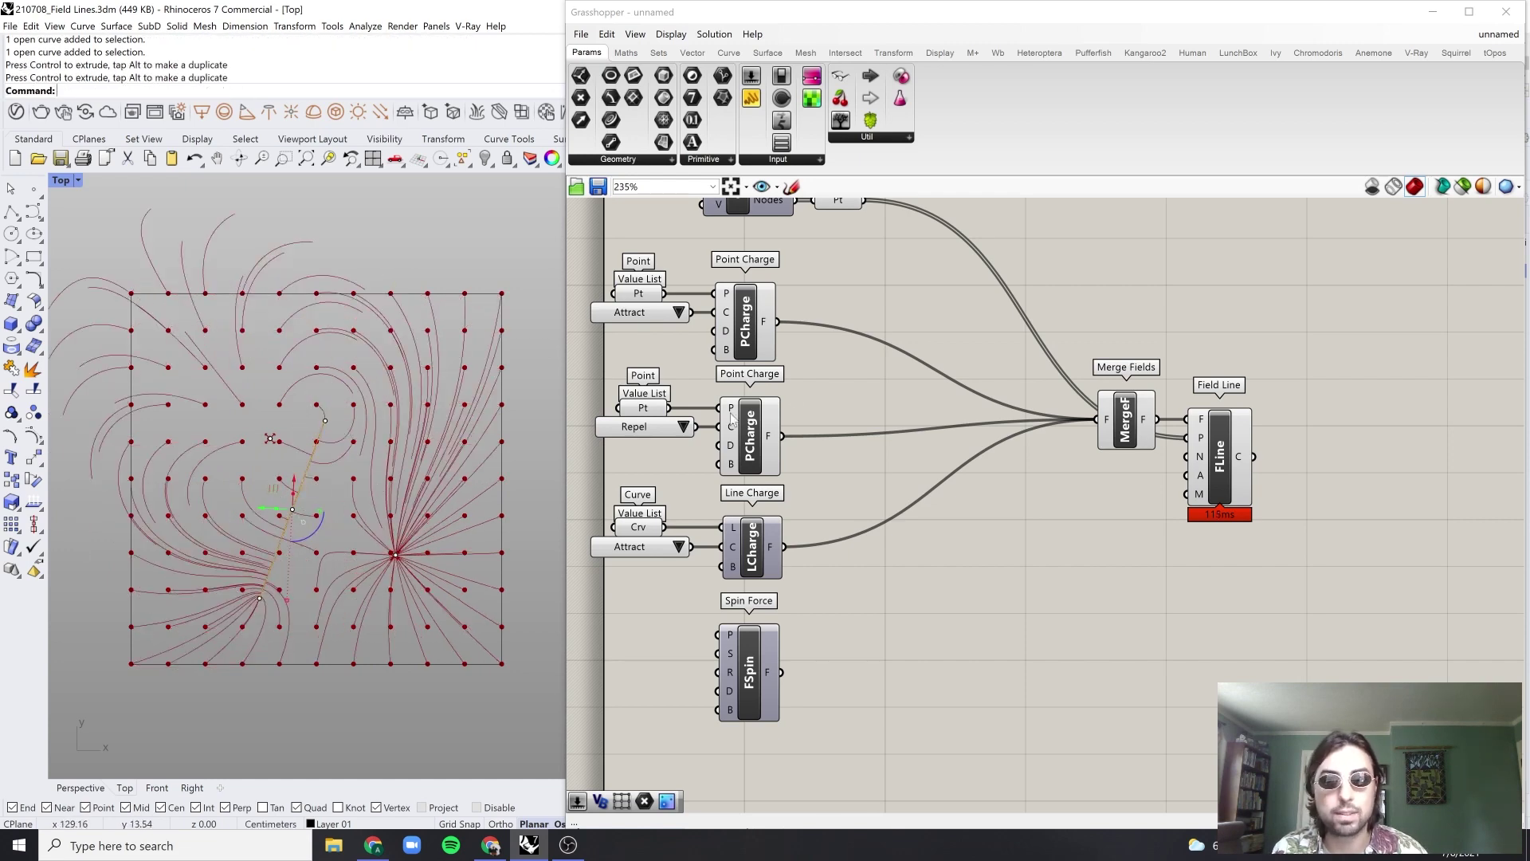
Step: Add a number slider set to 15 and connect it to both the U and V inputs of Grid Structure
{"action": "right_click_drag", "start_coordinate": [824, 308], "coordinate": [903, 514]}
{"action": "scroll", "coordinate": [792, 400], "scroll_direction": "up", "scroll_amount": 4}
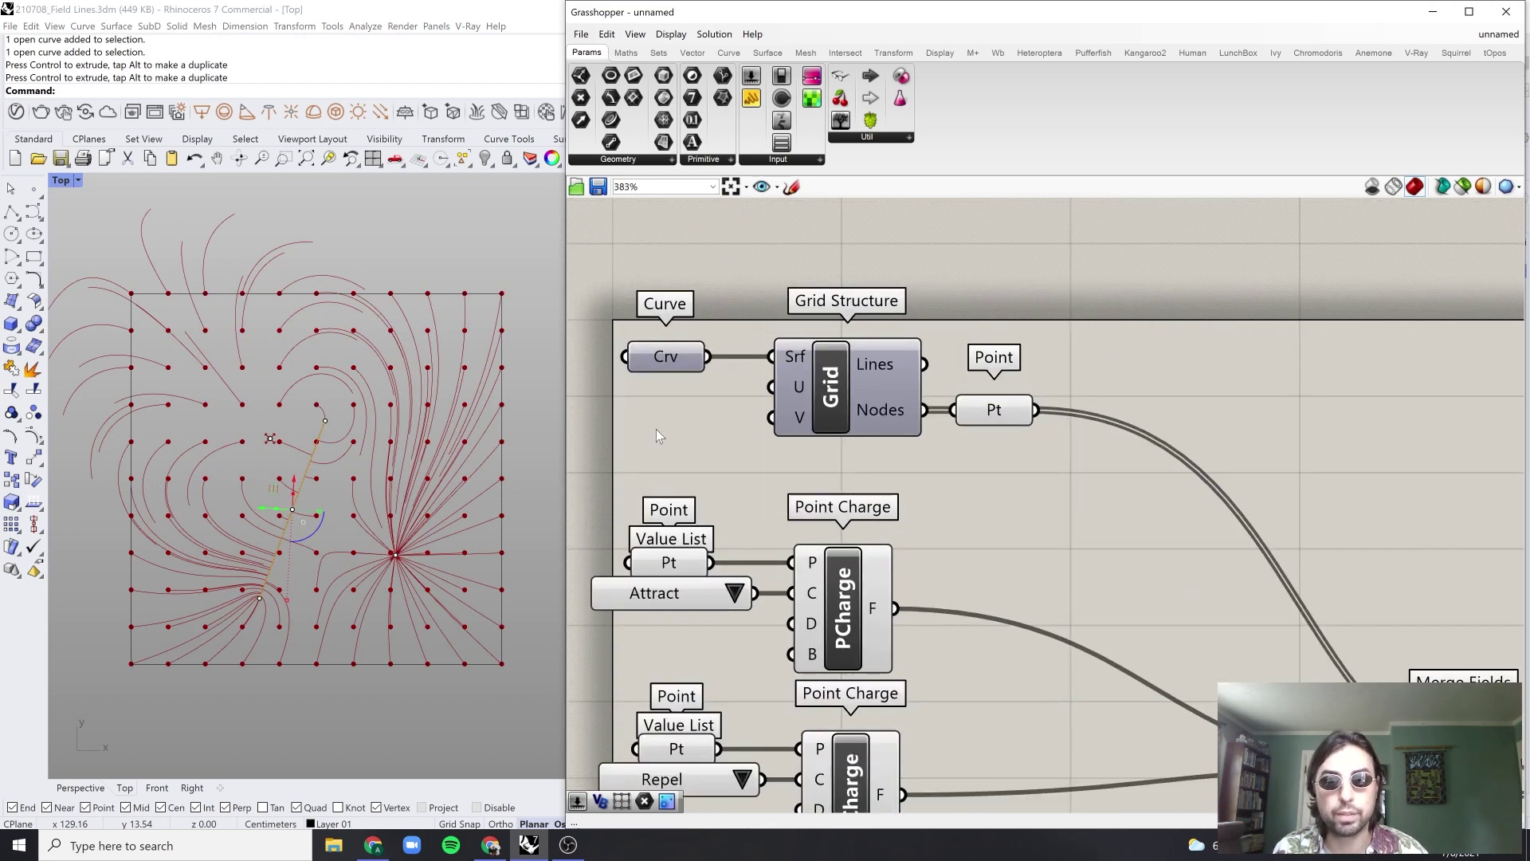
{"action": "double_click", "coordinate": [656, 429]}
{"action": "type", "text": "15"}
{"action": "key", "text": "Return"}
{"action": "left_click_drag", "start_coordinate": [656, 434], "coordinate": [772, 417]}
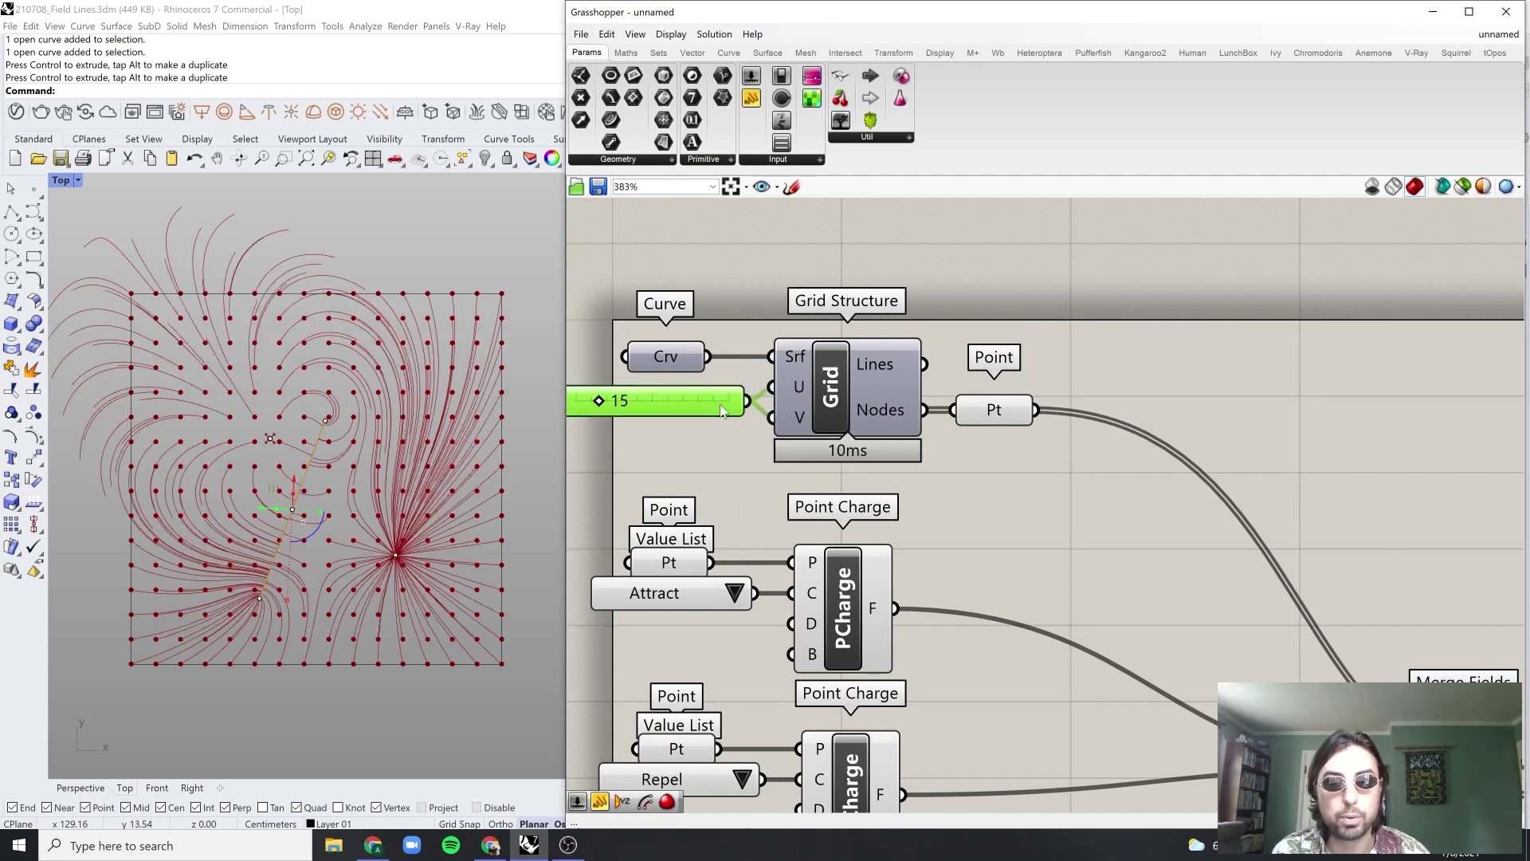
{"action": "left_click", "coordinate": [857, 305]}
{"action": "scroll", "coordinate": [763, 311], "scroll_direction": "down", "scroll_amount": 3}
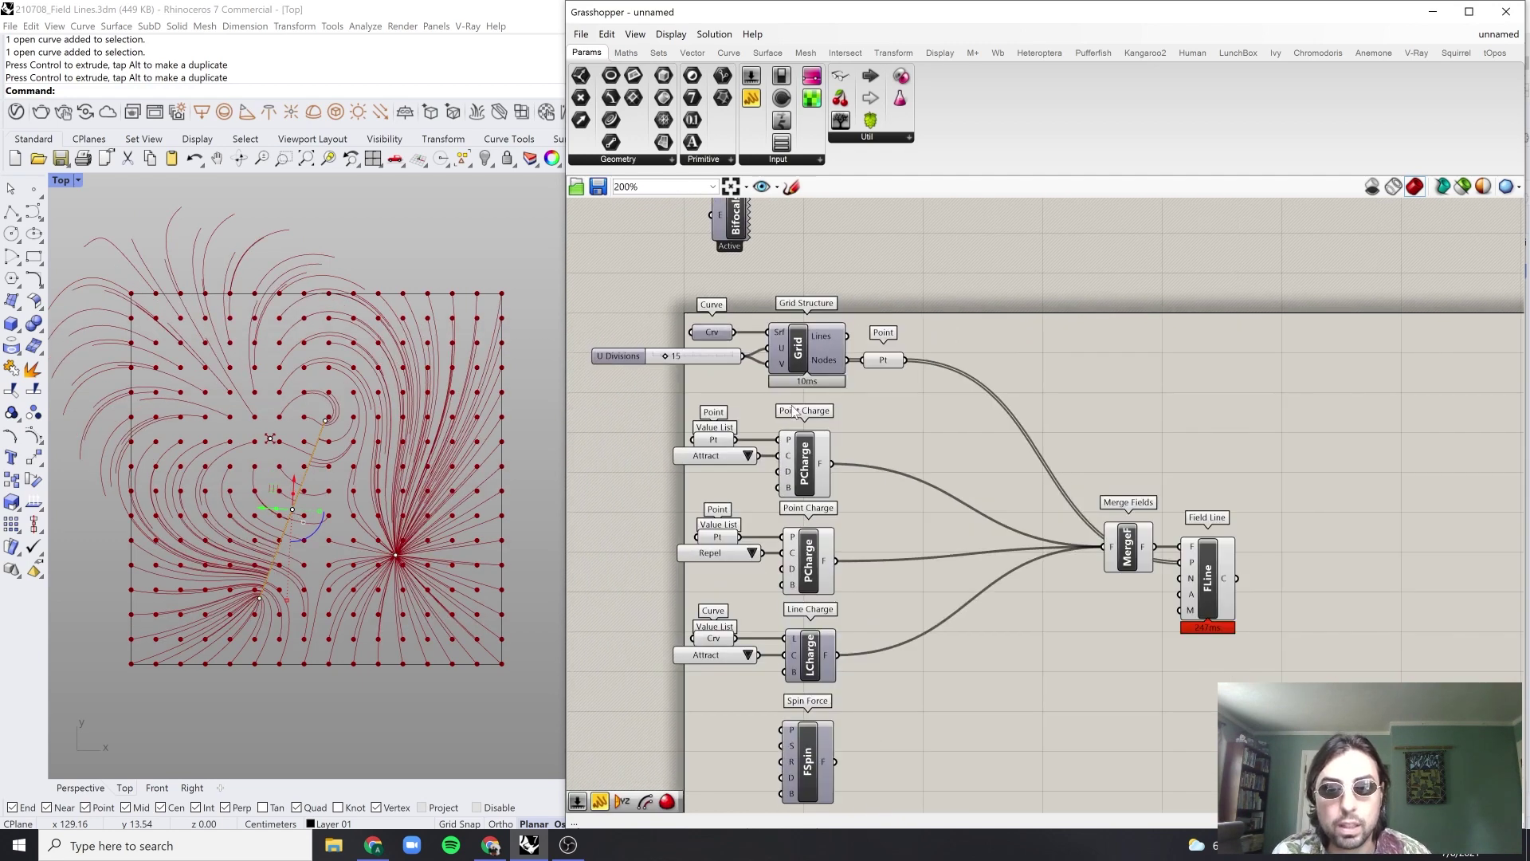
{"action": "right_click_drag", "start_coordinate": [511, 472], "coordinate": [495, 482]}
{"action": "left_click", "coordinate": [503, 466]}
{"action": "scroll", "coordinate": [497, 467], "scroll_direction": "down", "scroll_amount": 2}
{"action": "scroll", "coordinate": [490, 476], "scroll_direction": "up", "scroll_amount": 2}
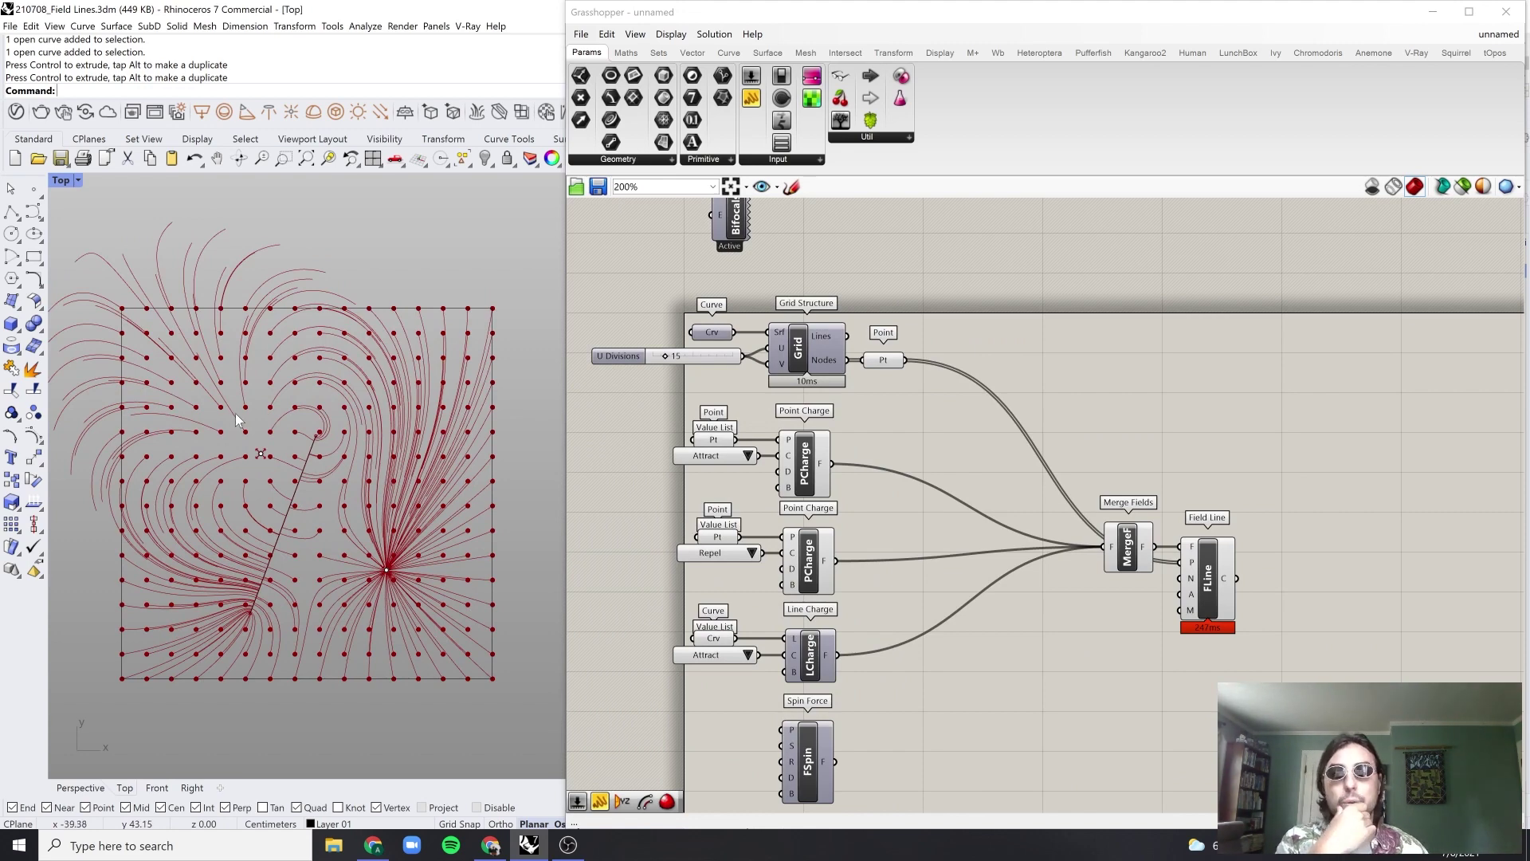
{"action": "scroll", "coordinate": [920, 495], "scroll_direction": "down", "scroll_amount": 2}
{"action": "scroll", "coordinate": [905, 500], "scroll_direction": "up", "scroll_amount": 2}
Step: Place a new point in the upper-right area of the Rhino rectangle and shift it slightly
{"action": "right_click_drag", "start_coordinate": [907, 596], "coordinate": [829, 489]}
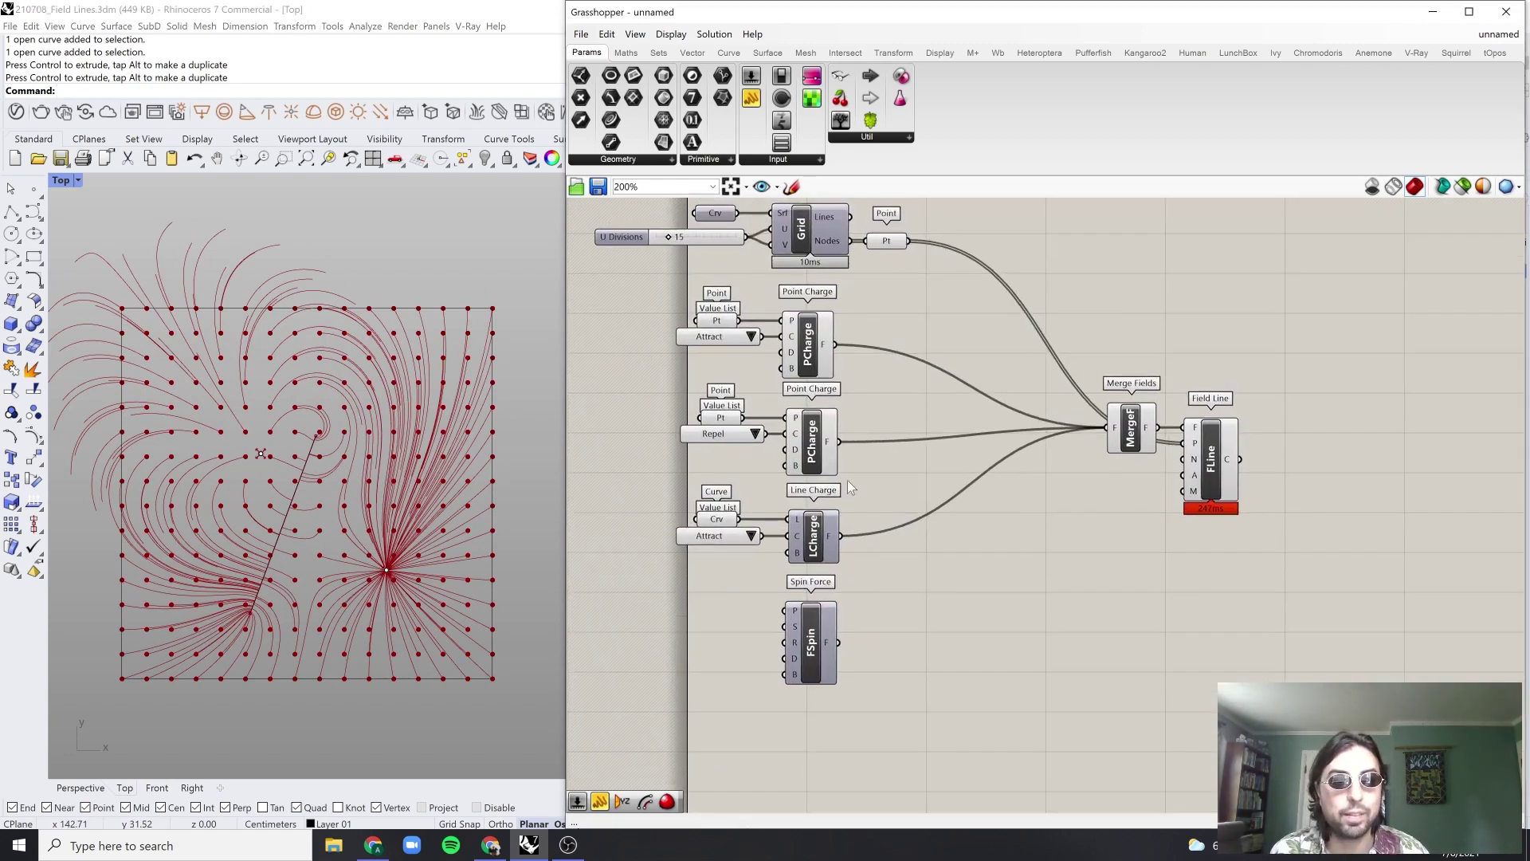
{"action": "left_click", "coordinate": [29, 192]}
{"action": "left_click", "coordinate": [377, 401]}
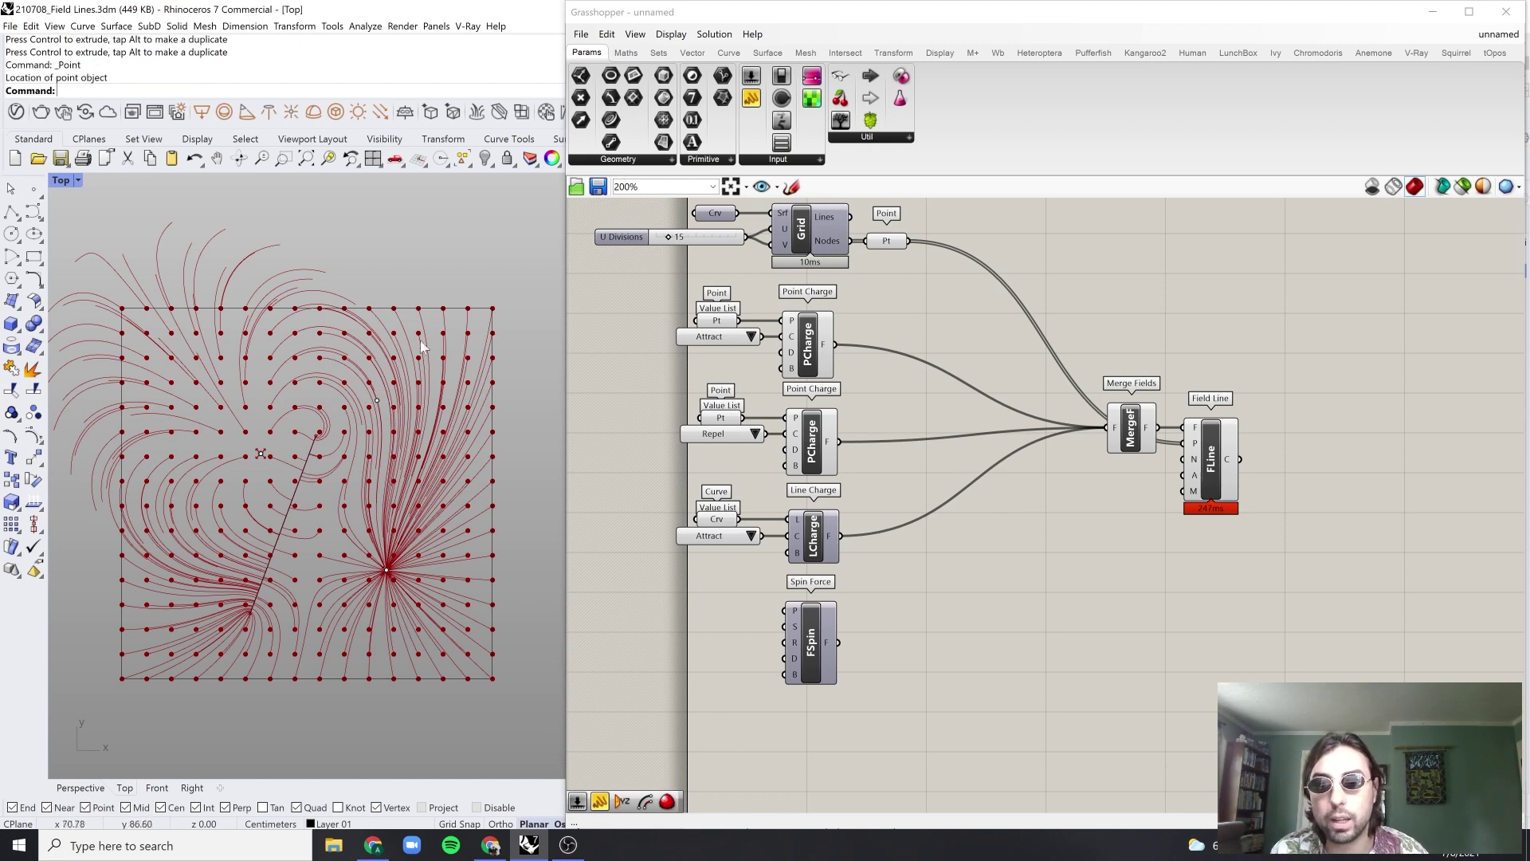
{"action": "left_click_drag", "start_coordinate": [353, 377], "coordinate": [468, 386]}
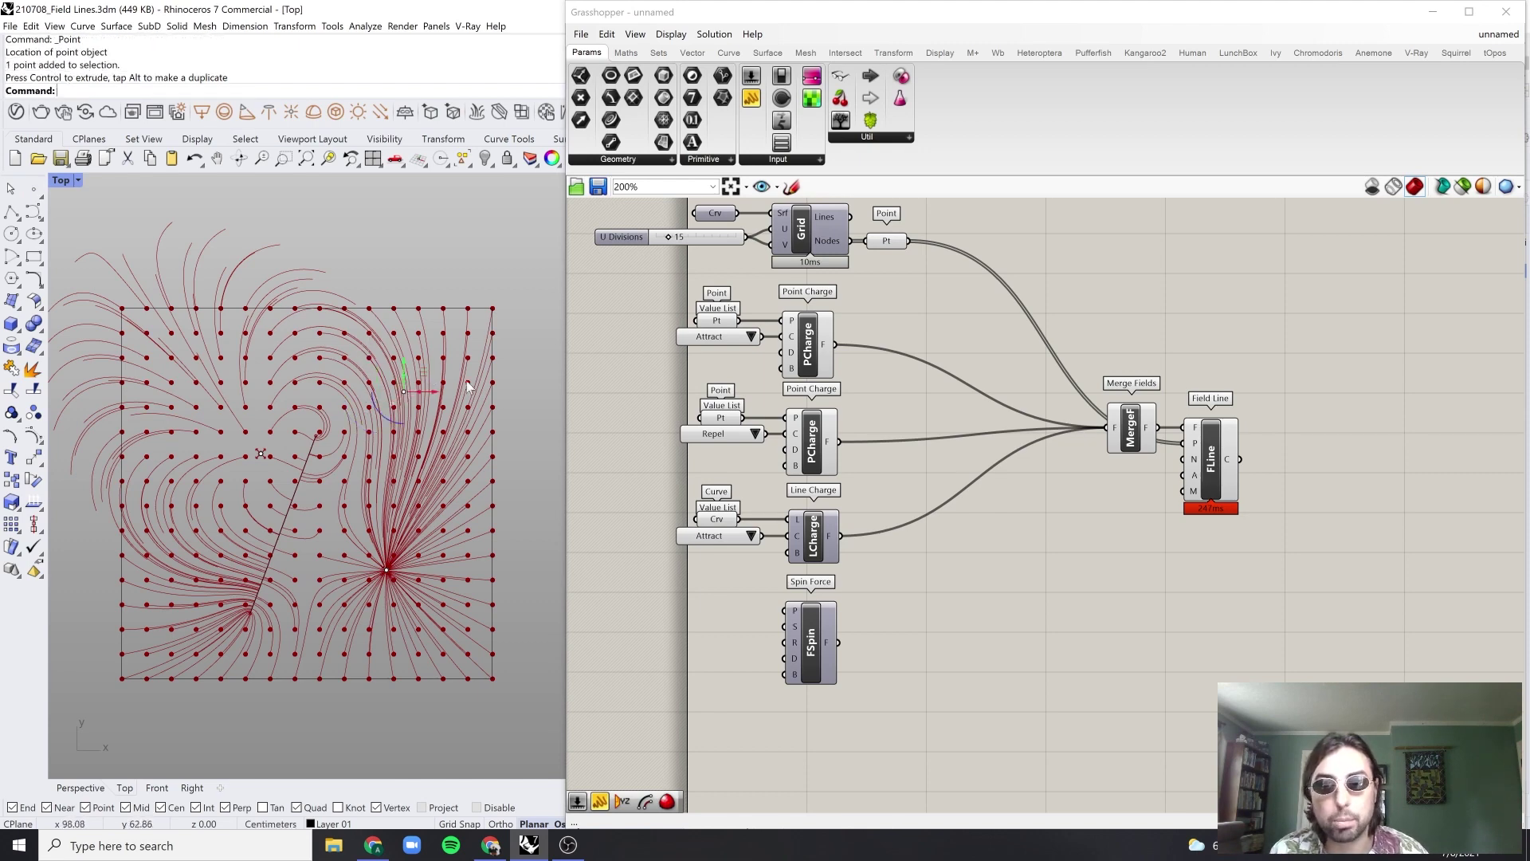
Step: Add a Point parameter beside Spin Force, reference the new Rhino point in it, and connect it to the P input
{"action": "scroll", "coordinate": [709, 624], "scroll_direction": "up", "scroll_amount": 2}
{"action": "double_click", "coordinate": [709, 624]}
{"action": "type", "text": "pt"}
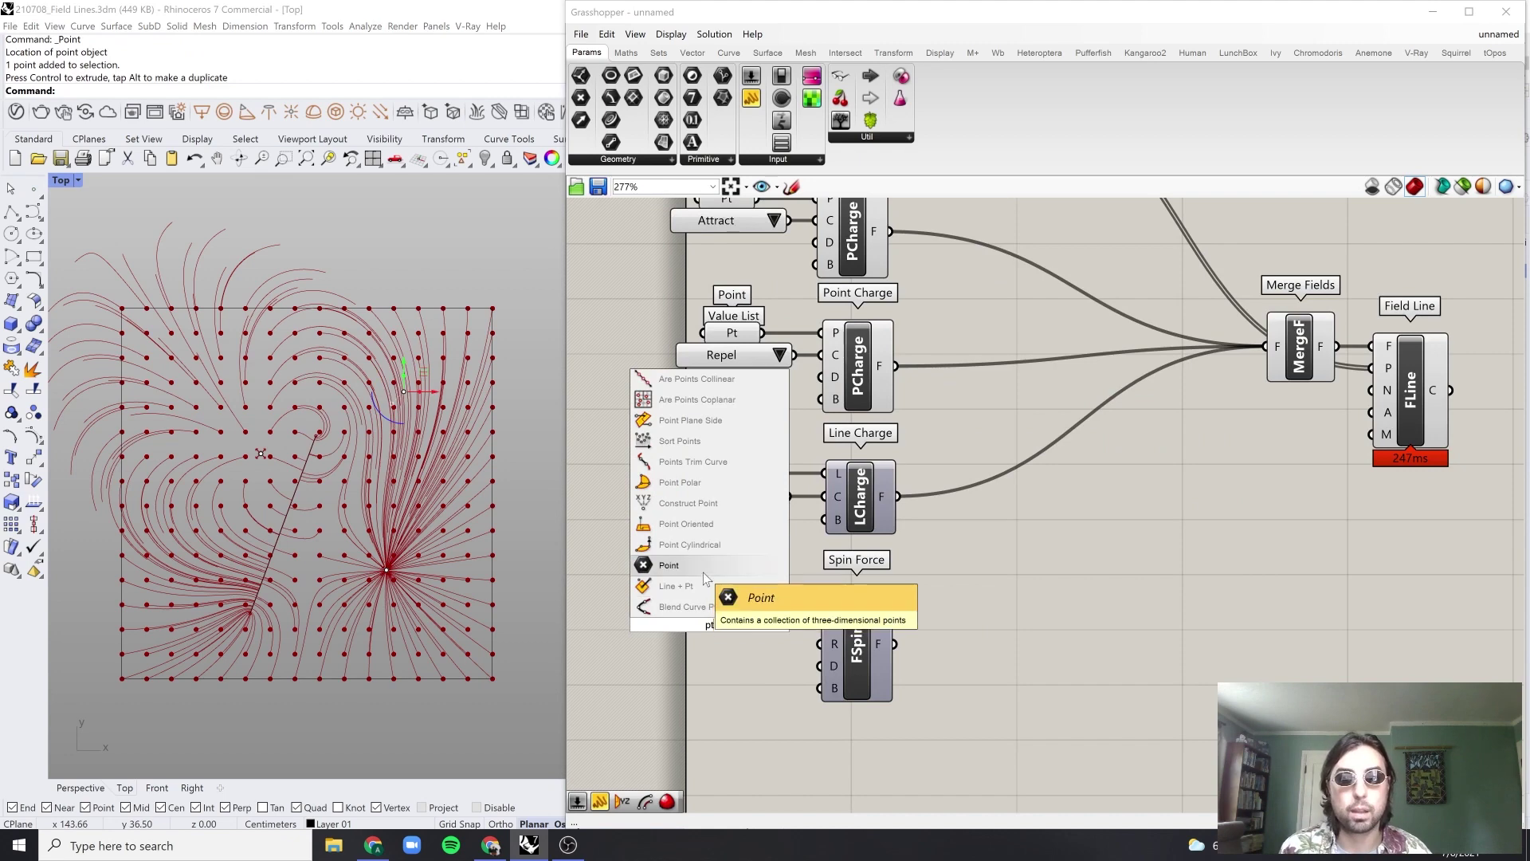
{"action": "key", "text": "Return"}
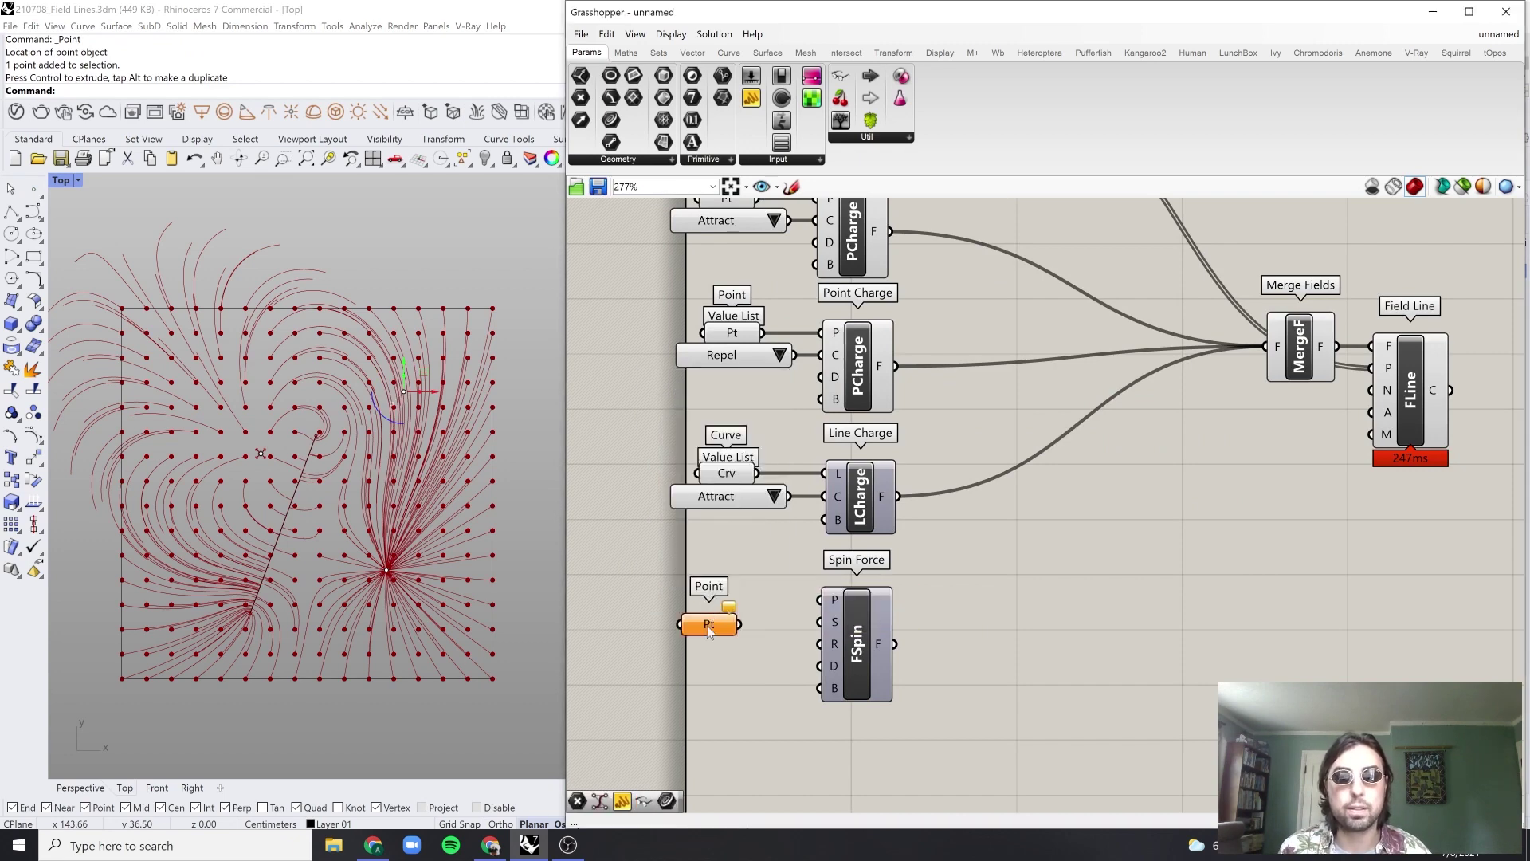
{"action": "right_click", "coordinate": [708, 630]}
{"action": "left_click", "coordinate": [756, 721]}
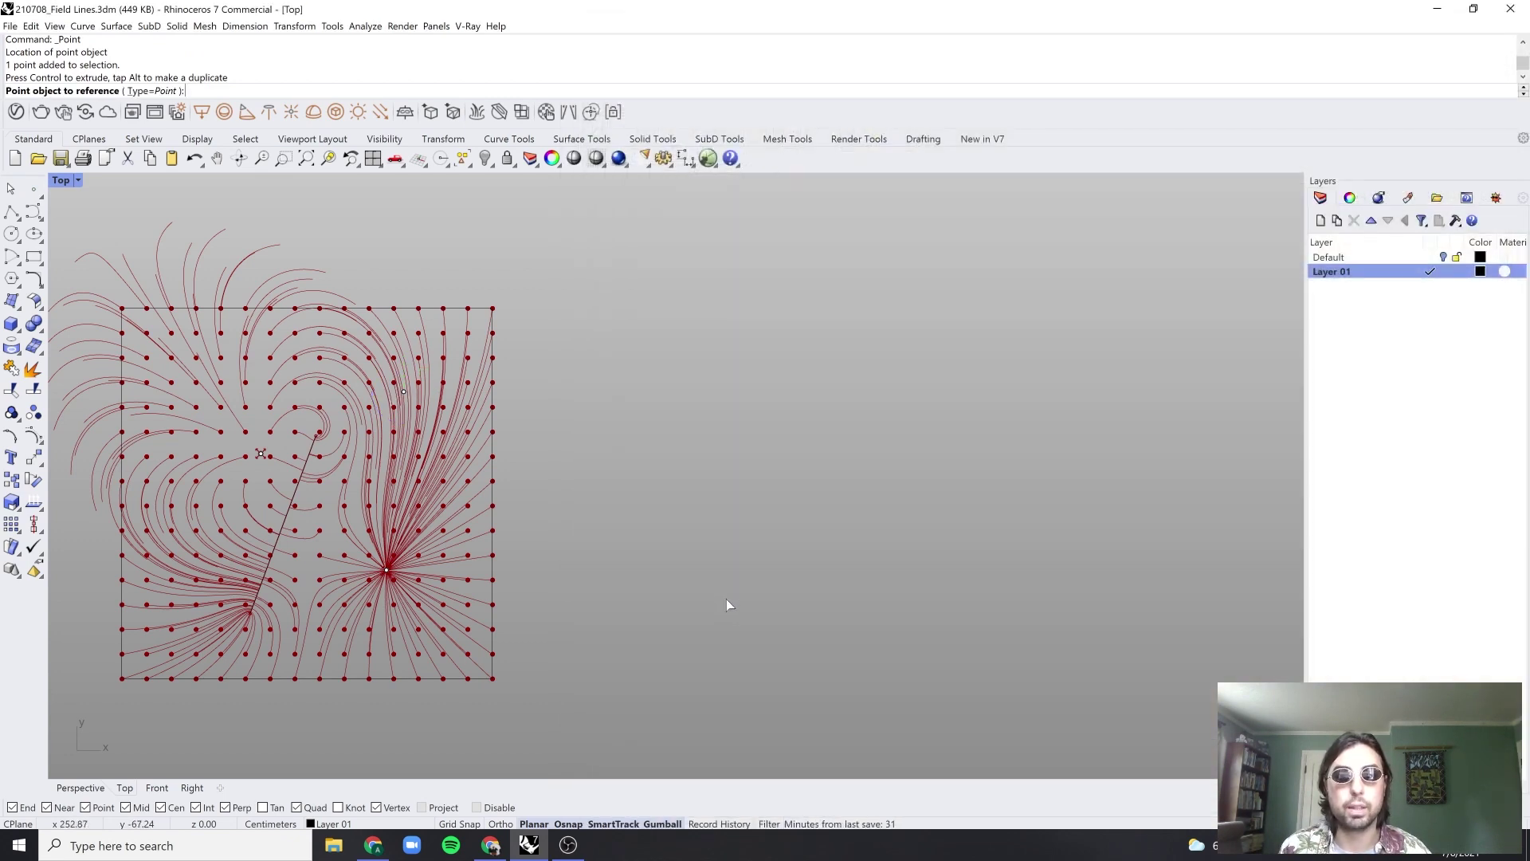
{"action": "left_click_drag", "start_coordinate": [359, 266], "coordinate": [441, 452]}
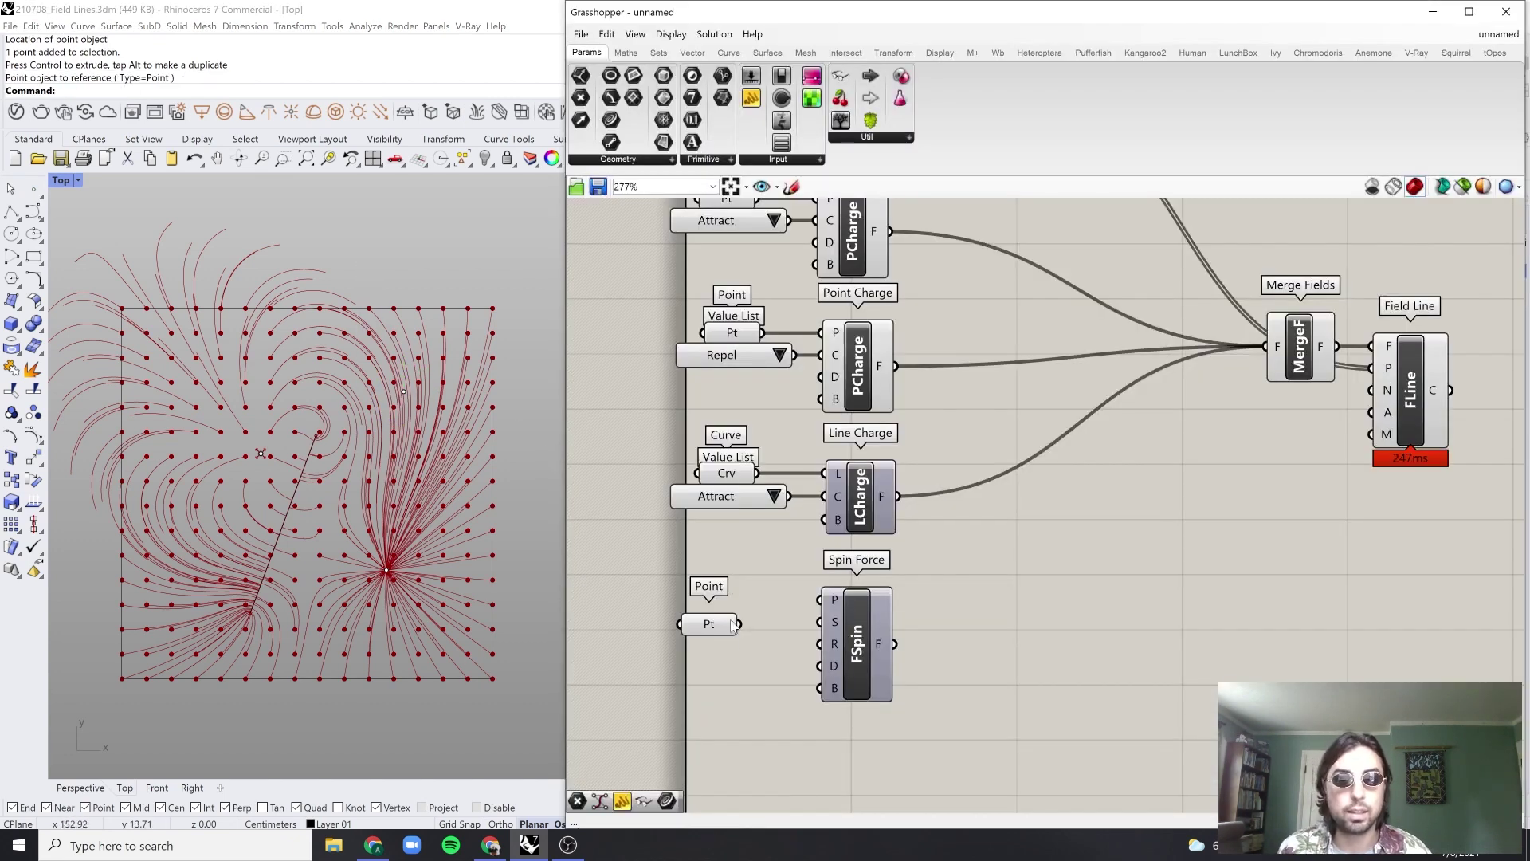
{"action": "left_click_drag", "start_coordinate": [803, 618], "coordinate": [826, 604]}
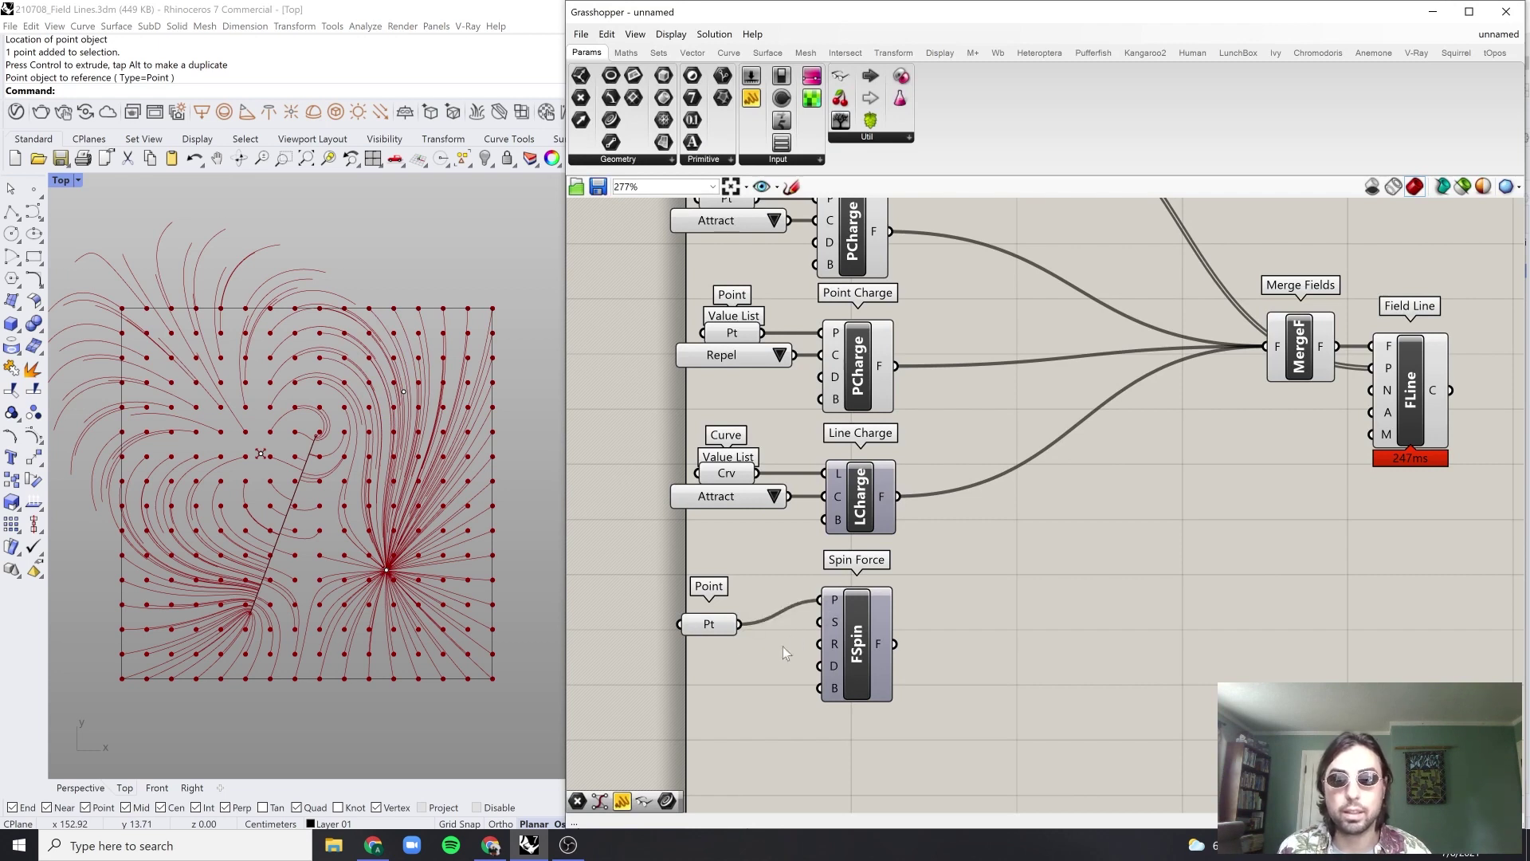
Step: Line up the Point parameter with the P input of the Spin Force component
{"action": "left_click_drag", "start_coordinate": [708, 632], "coordinate": [712, 608]}
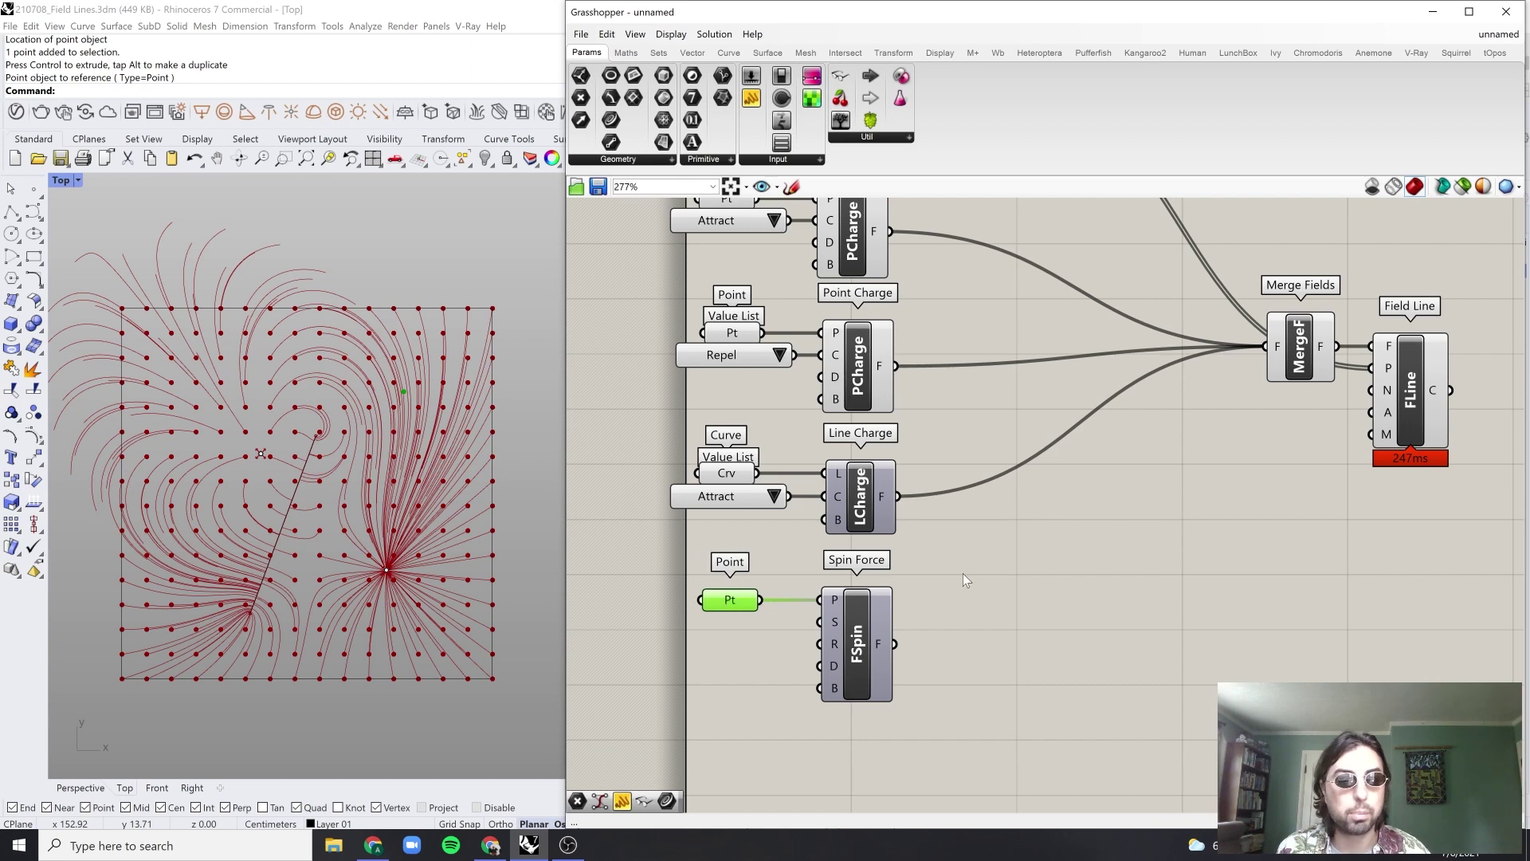
{"action": "left_click", "coordinate": [963, 572]}
{"action": "scroll", "coordinate": [833, 630], "scroll_direction": "up", "scroll_amount": 3}
{"action": "scroll", "coordinate": [865, 629], "scroll_direction": "down", "scroll_amount": 2}
Step: Turn on the preview of Spin Force and view its spin disc closely in Rhino
{"action": "left_click", "coordinate": [879, 633]}
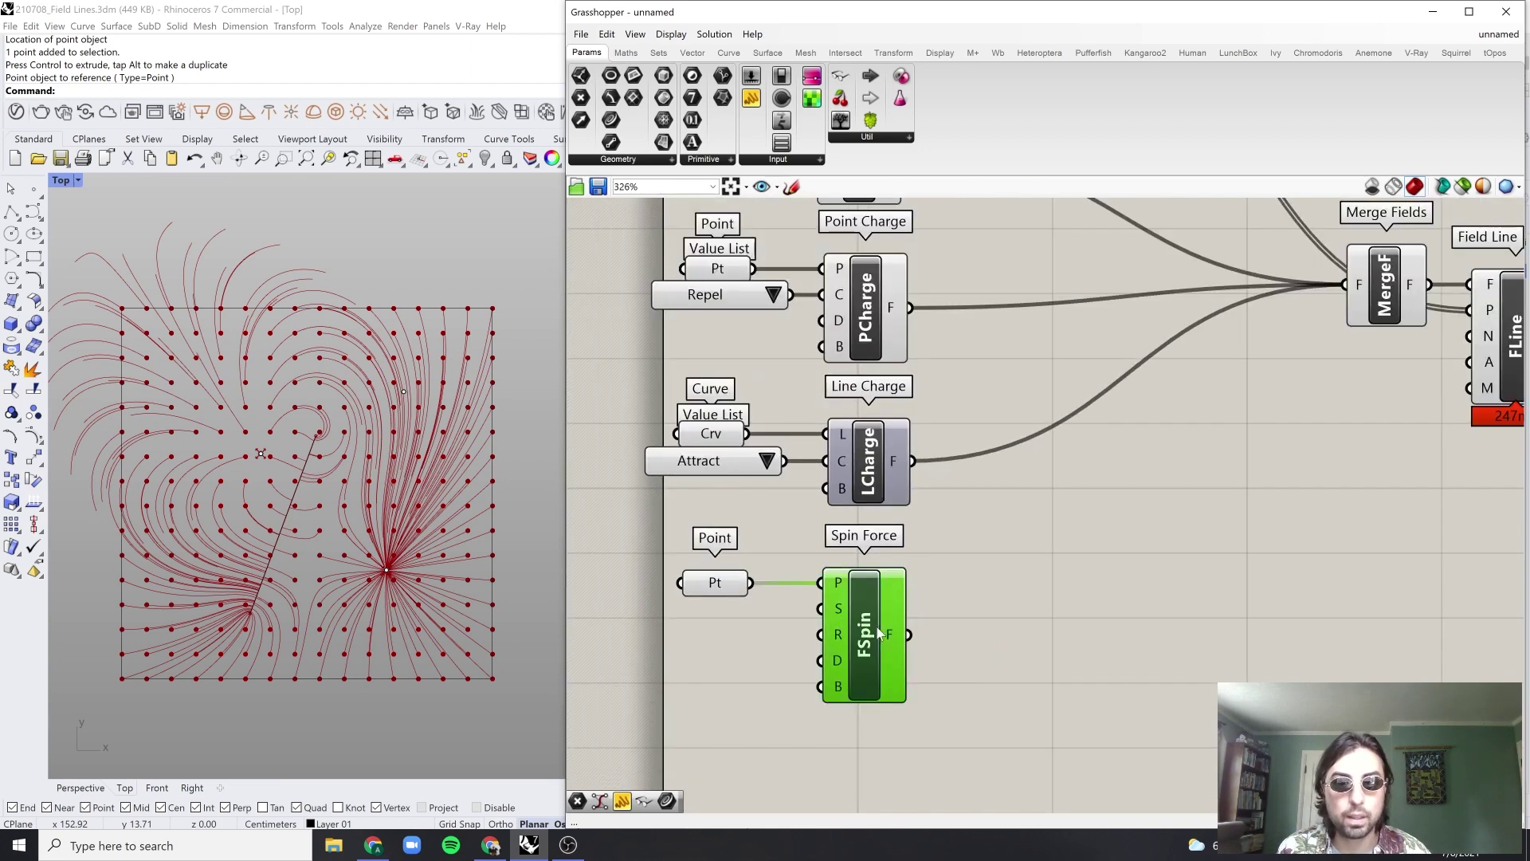
{"action": "right_click_drag", "start_coordinate": [1002, 589], "coordinate": [941, 621]}
{"action": "middle_click", "coordinate": [915, 598]}
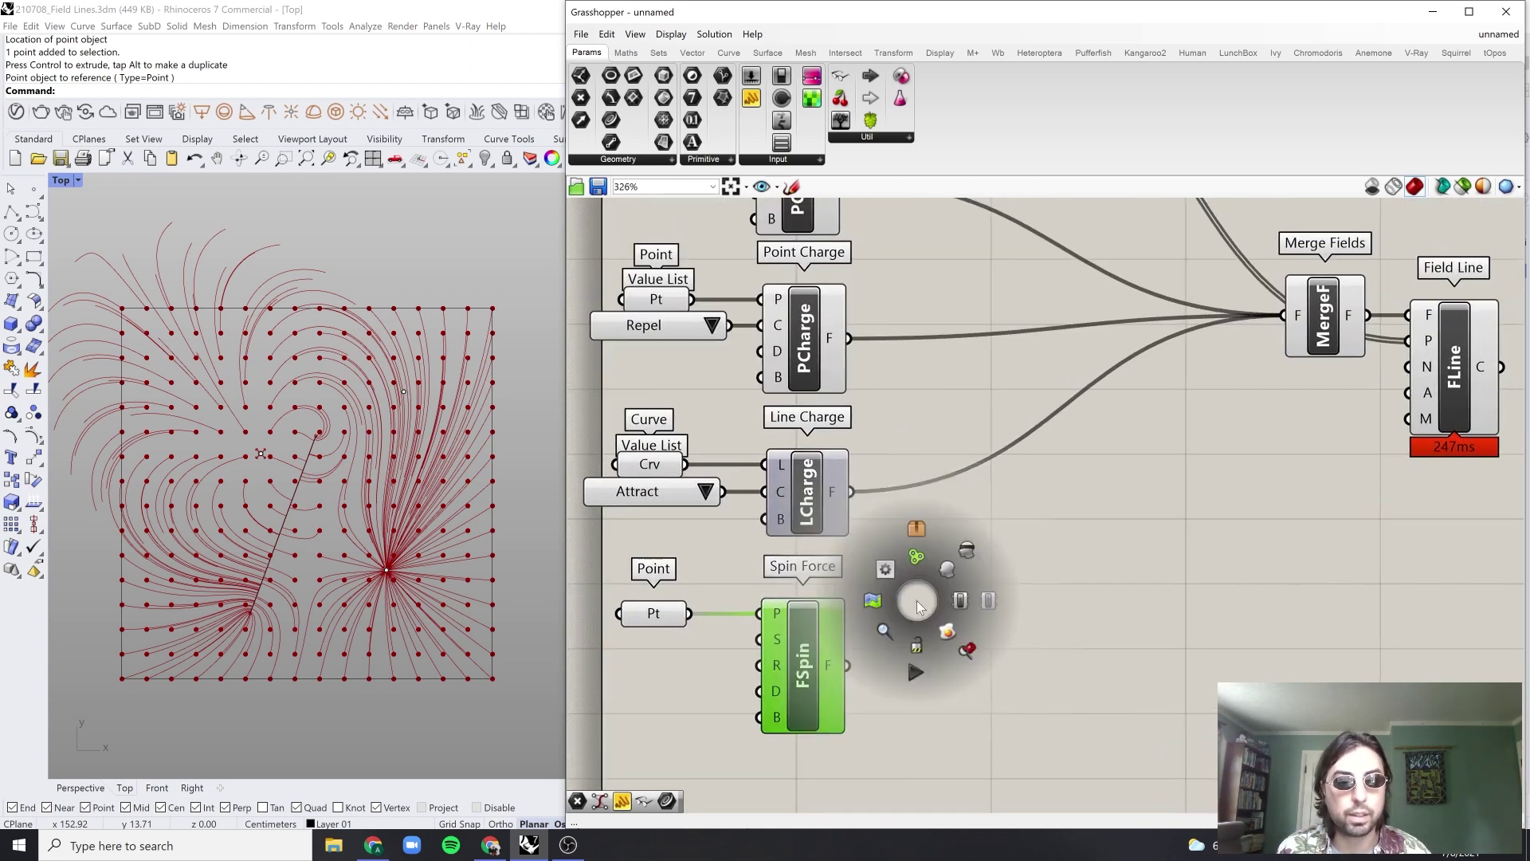
{"action": "left_click", "coordinate": [942, 564]}
{"action": "left_click", "coordinate": [1087, 558]}
{"action": "scroll", "coordinate": [398, 390], "scroll_direction": "up", "scroll_amount": 10}
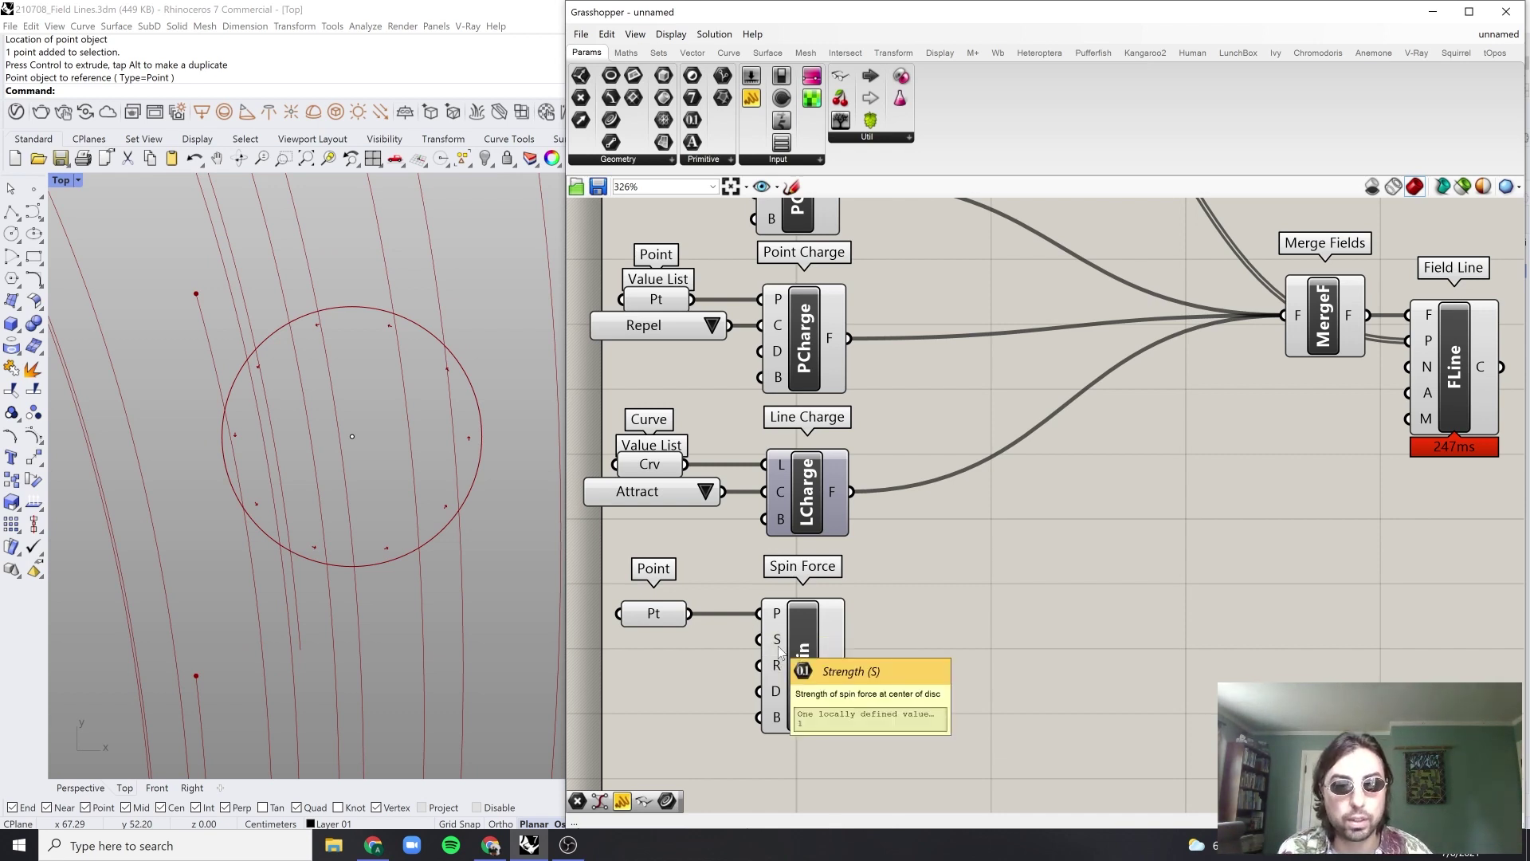
Step: Duplicate the Line Charge's Attract value list beside Spin Force and connect the copy to the S input
{"action": "left_click", "coordinate": [642, 491]}
{"action": "left_click_drag", "start_coordinate": [643, 492], "coordinate": [759, 639]}
{"action": "scroll", "coordinate": [494, 394], "scroll_direction": "up", "scroll_amount": 4}
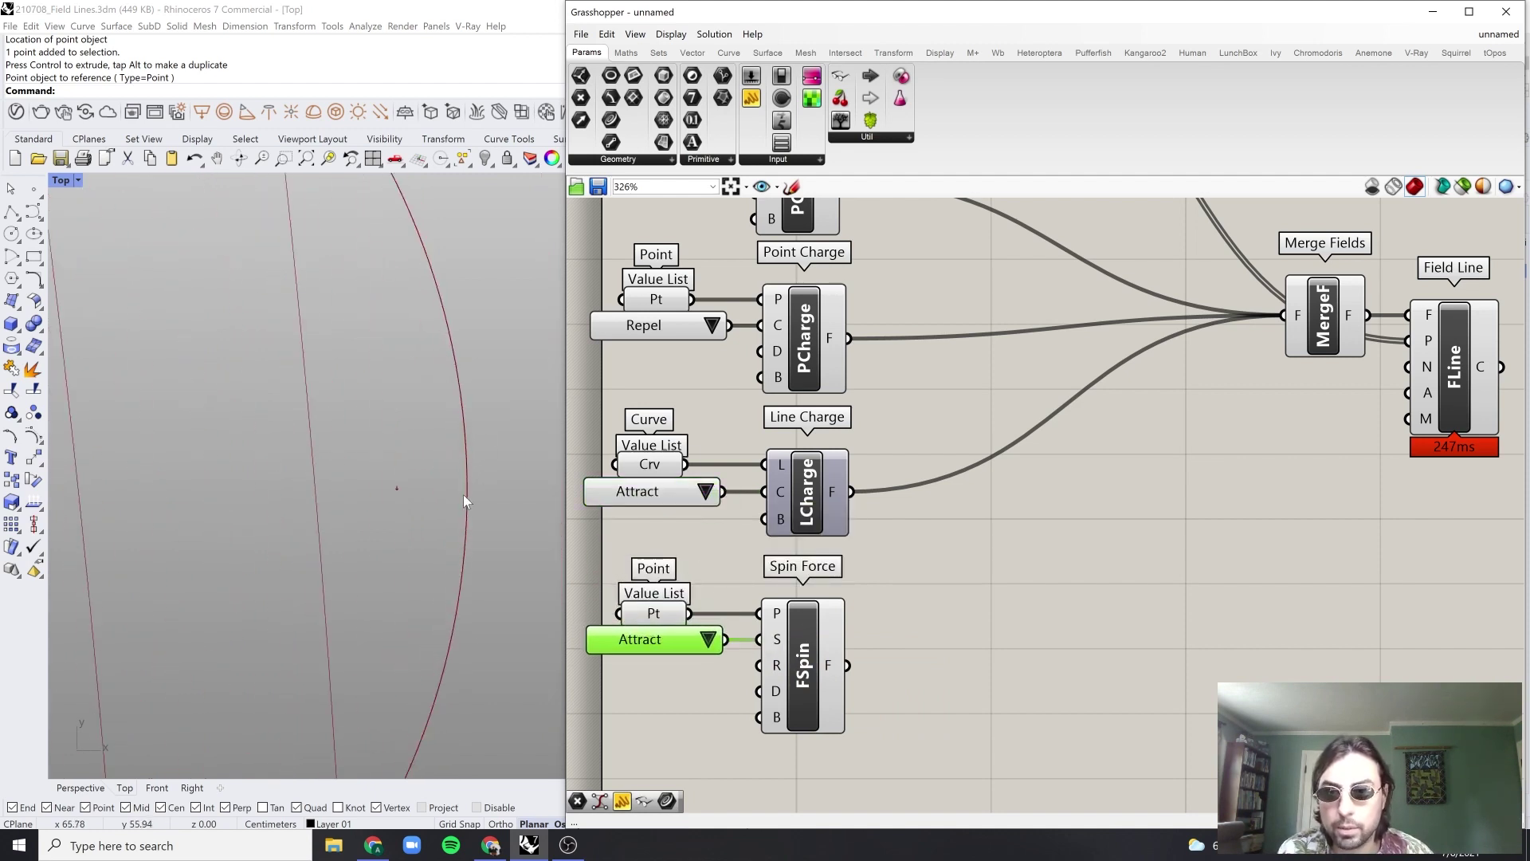
{"action": "scroll", "coordinate": [418, 504], "scroll_direction": "down", "scroll_amount": 5}
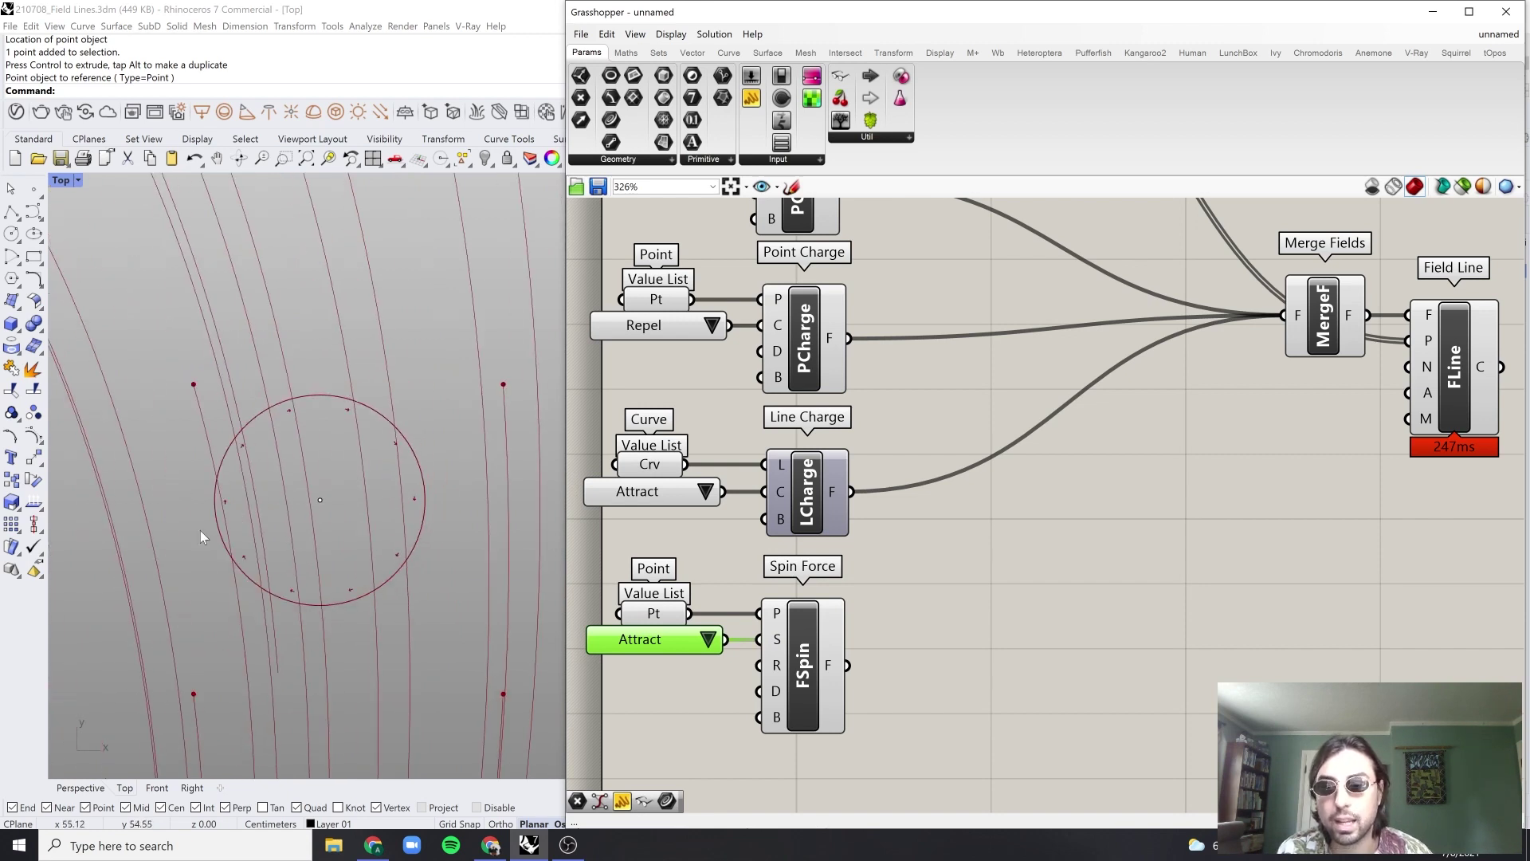
Step: Edit the copied value list's constants to Clockwise = 1 and Counter clockwise = -1
{"action": "scroll", "coordinate": [650, 638], "scroll_direction": "up", "scroll_amount": 1}
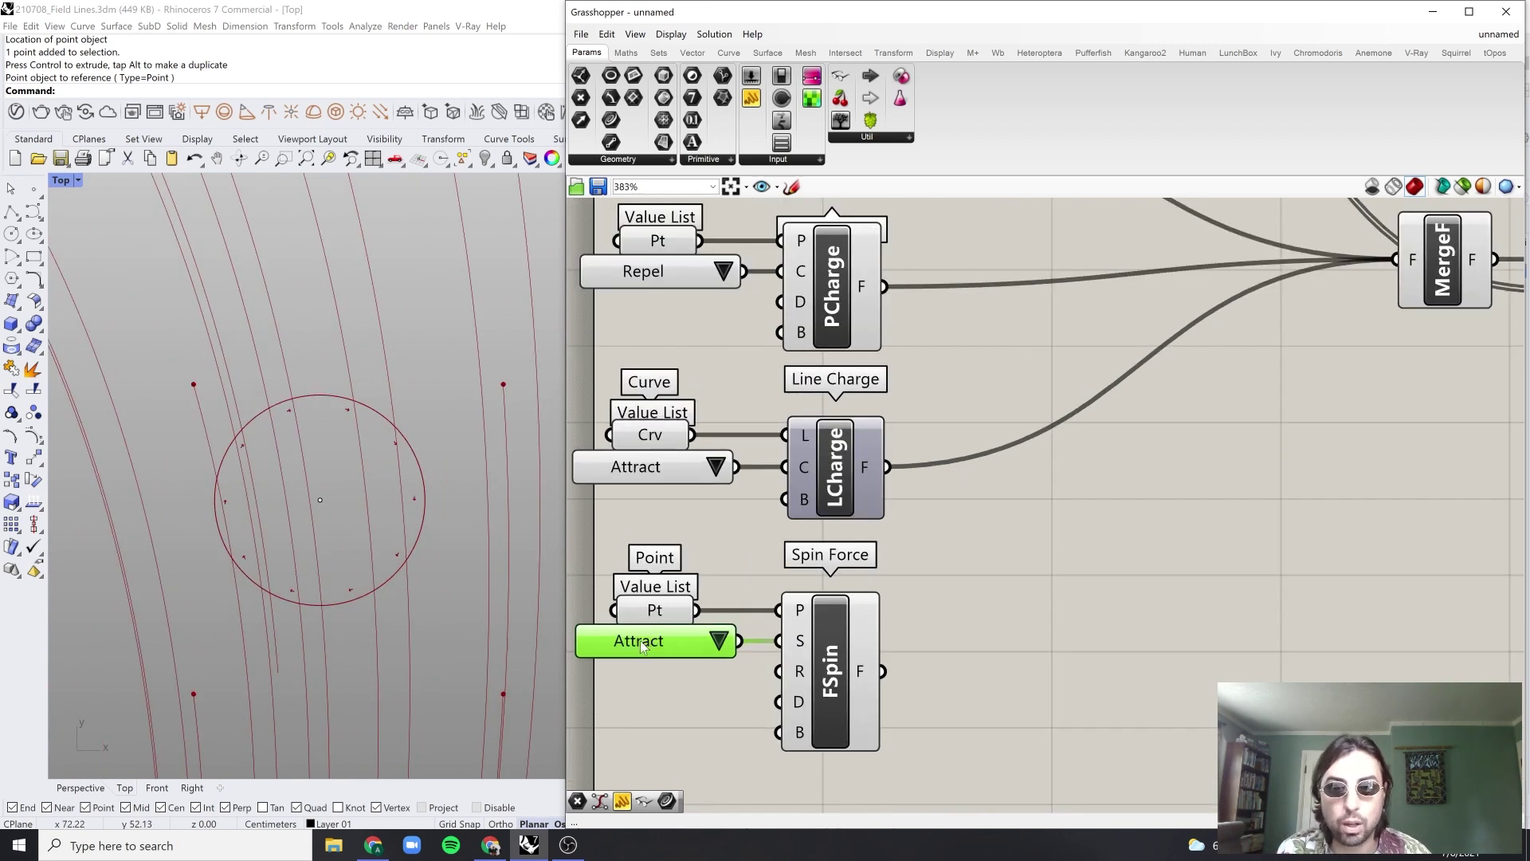
{"action": "left_click", "coordinate": [642, 645]}
{"action": "left_click", "coordinate": [625, 676]}
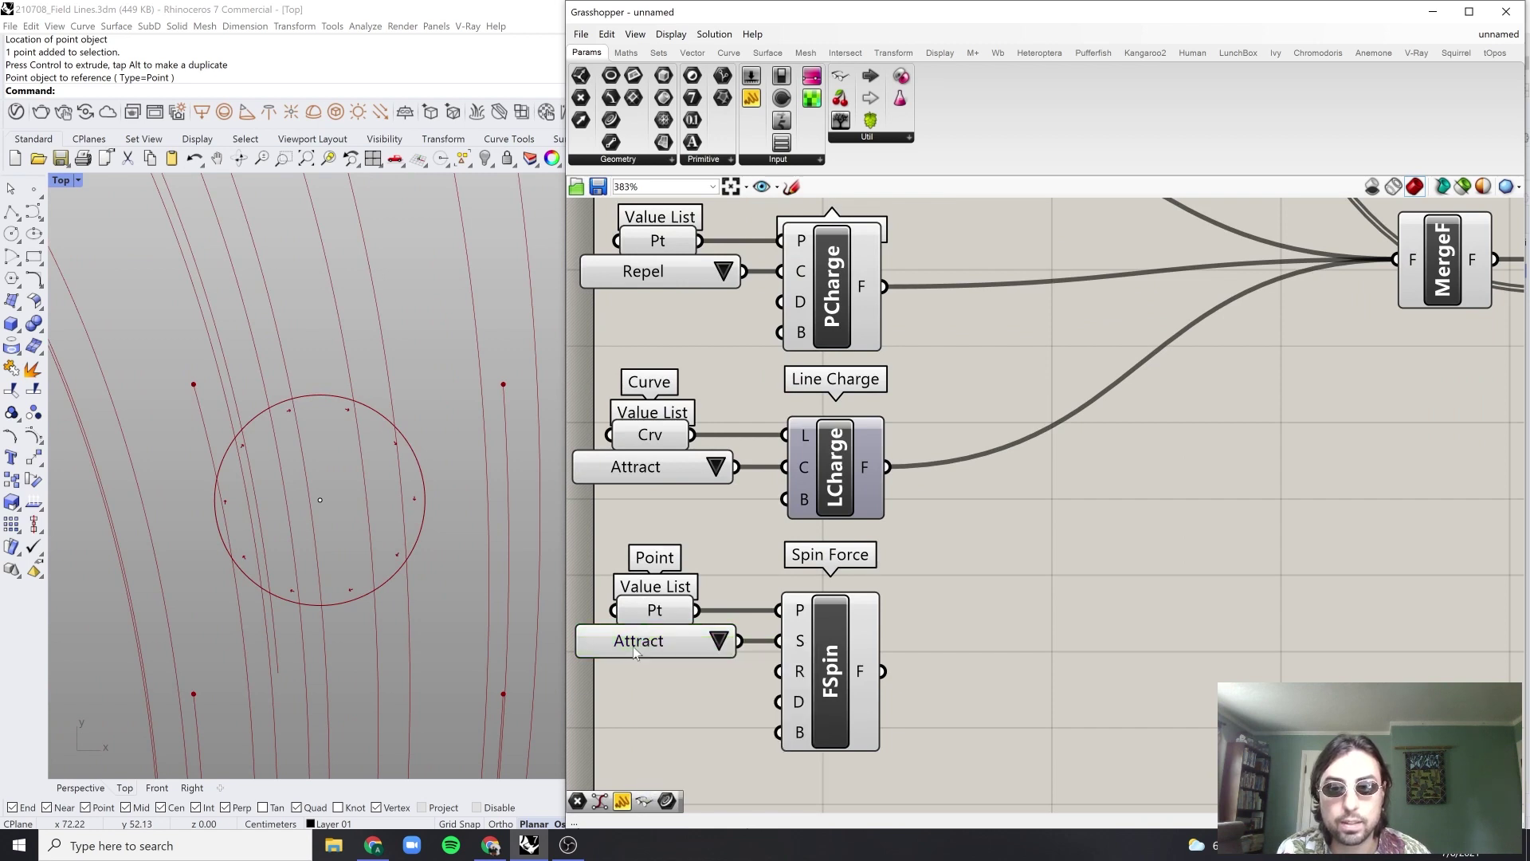
{"action": "double_click", "coordinate": [636, 652]}
{"action": "left_click", "coordinate": [574, 573]}
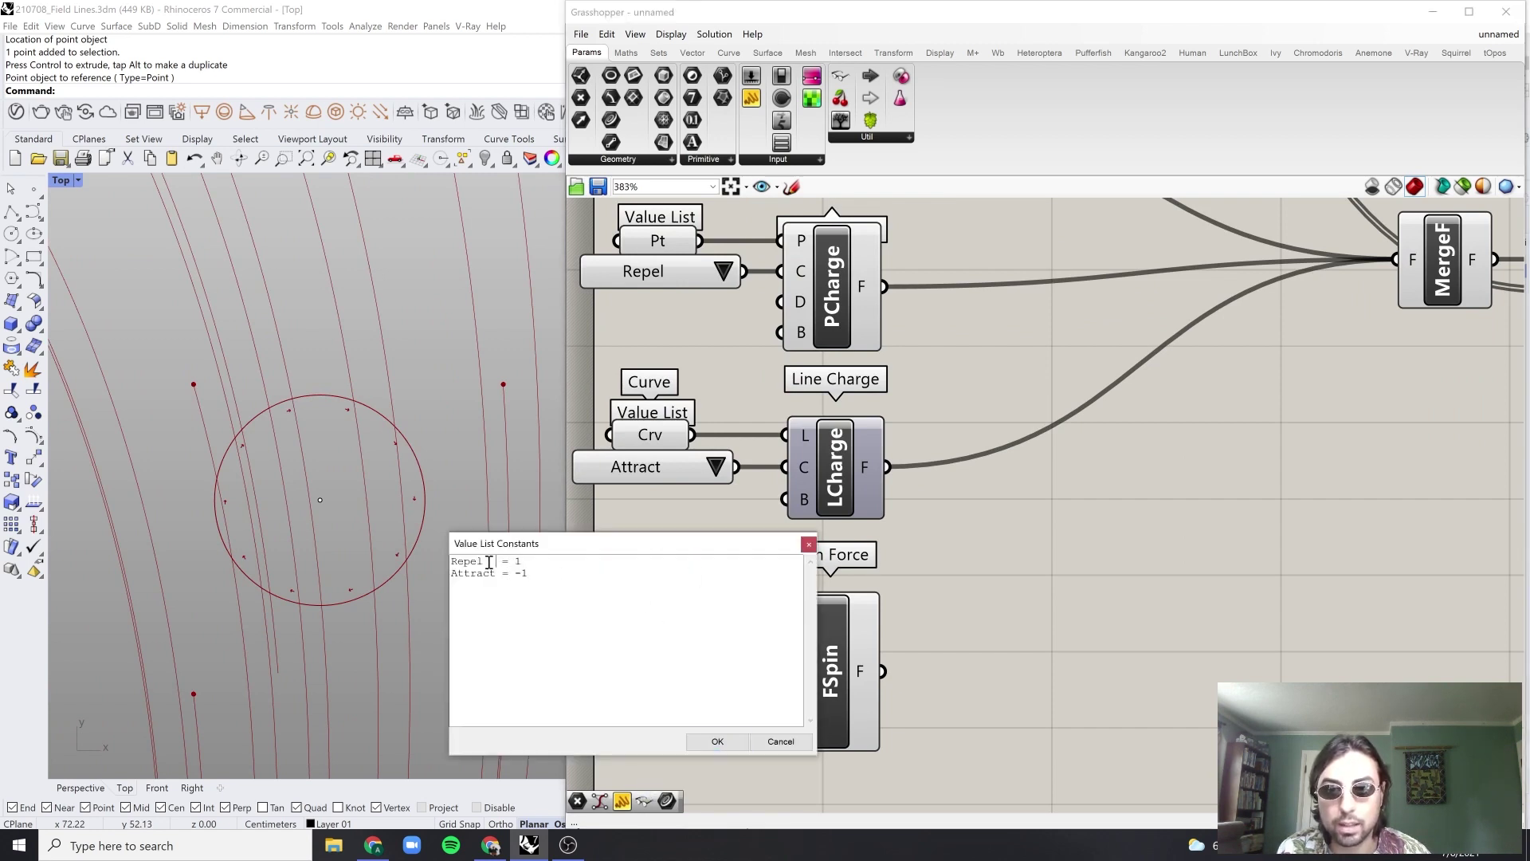
{"action": "left_click_drag", "start_coordinate": [703, 555], "coordinate": [972, 560]}
{"action": "left_click_drag", "start_coordinate": [765, 584], "coordinate": [688, 575]}
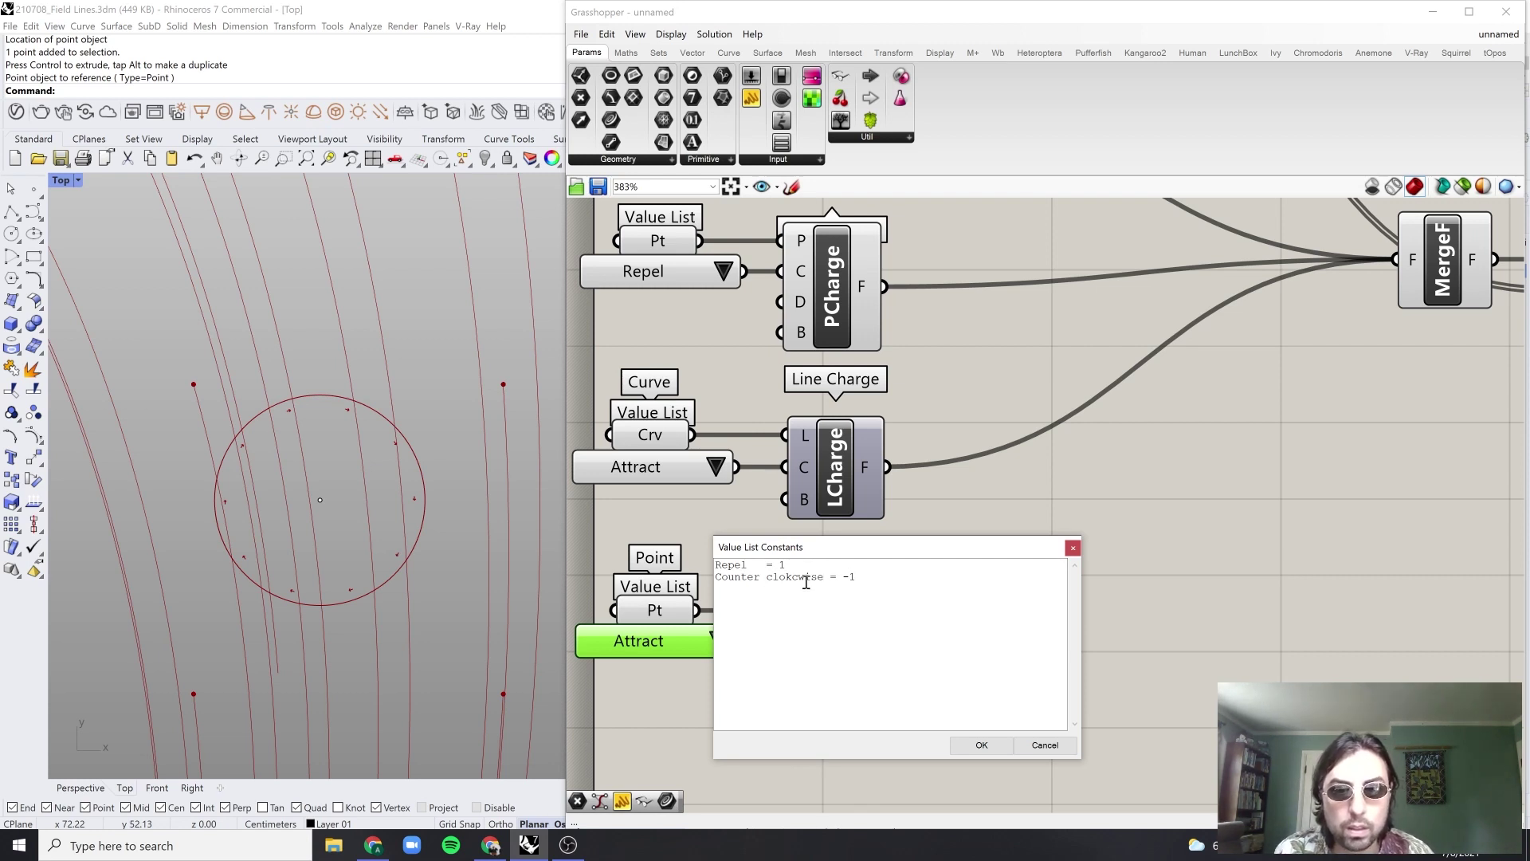
{"action": "type", "text": "ck"}
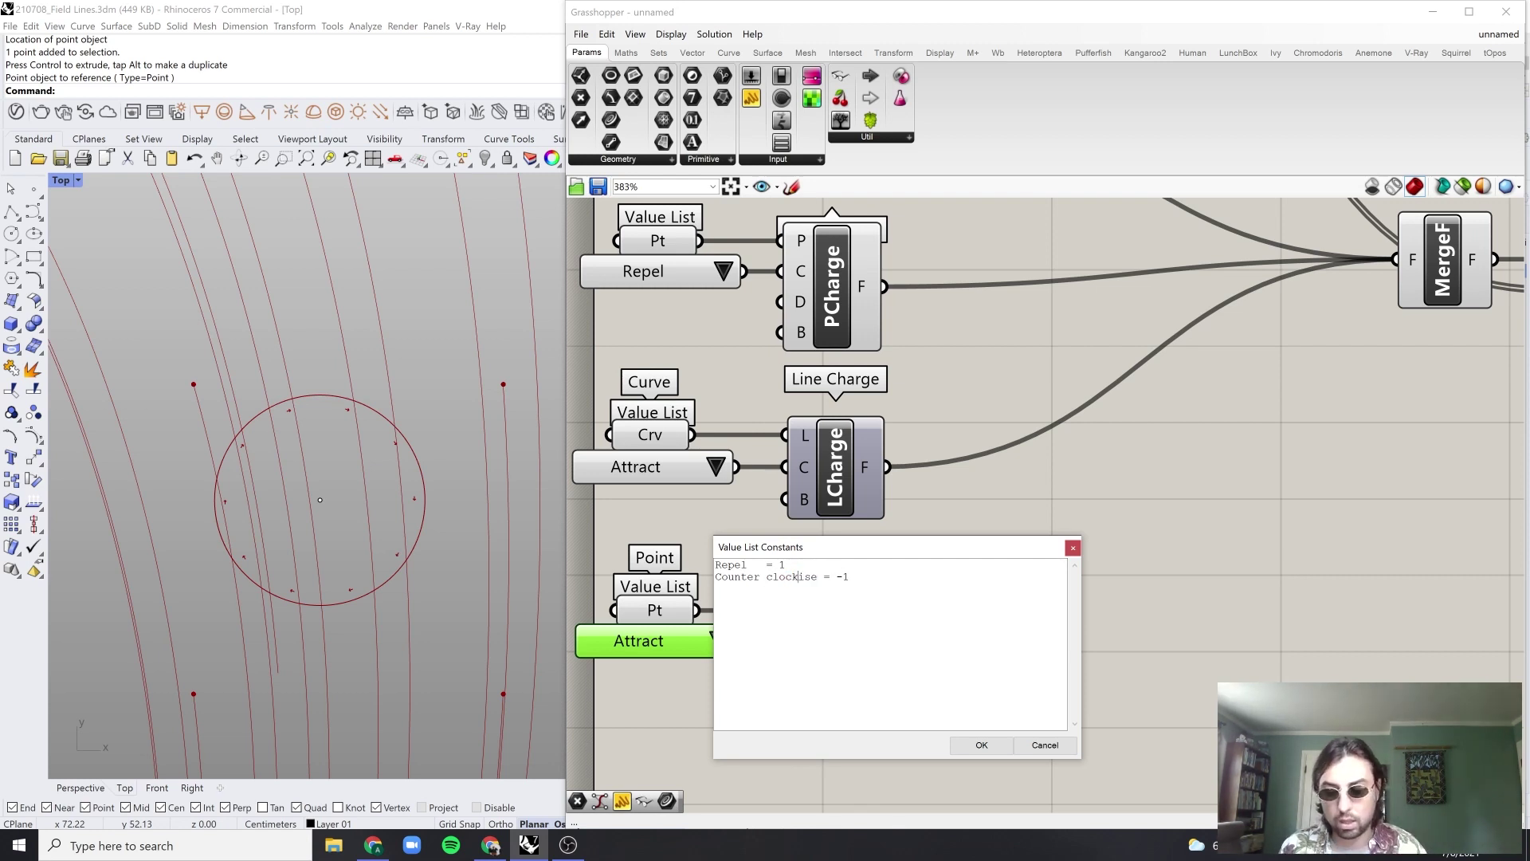
{"action": "left_click_drag", "start_coordinate": [749, 567], "coordinate": [727, 566]}
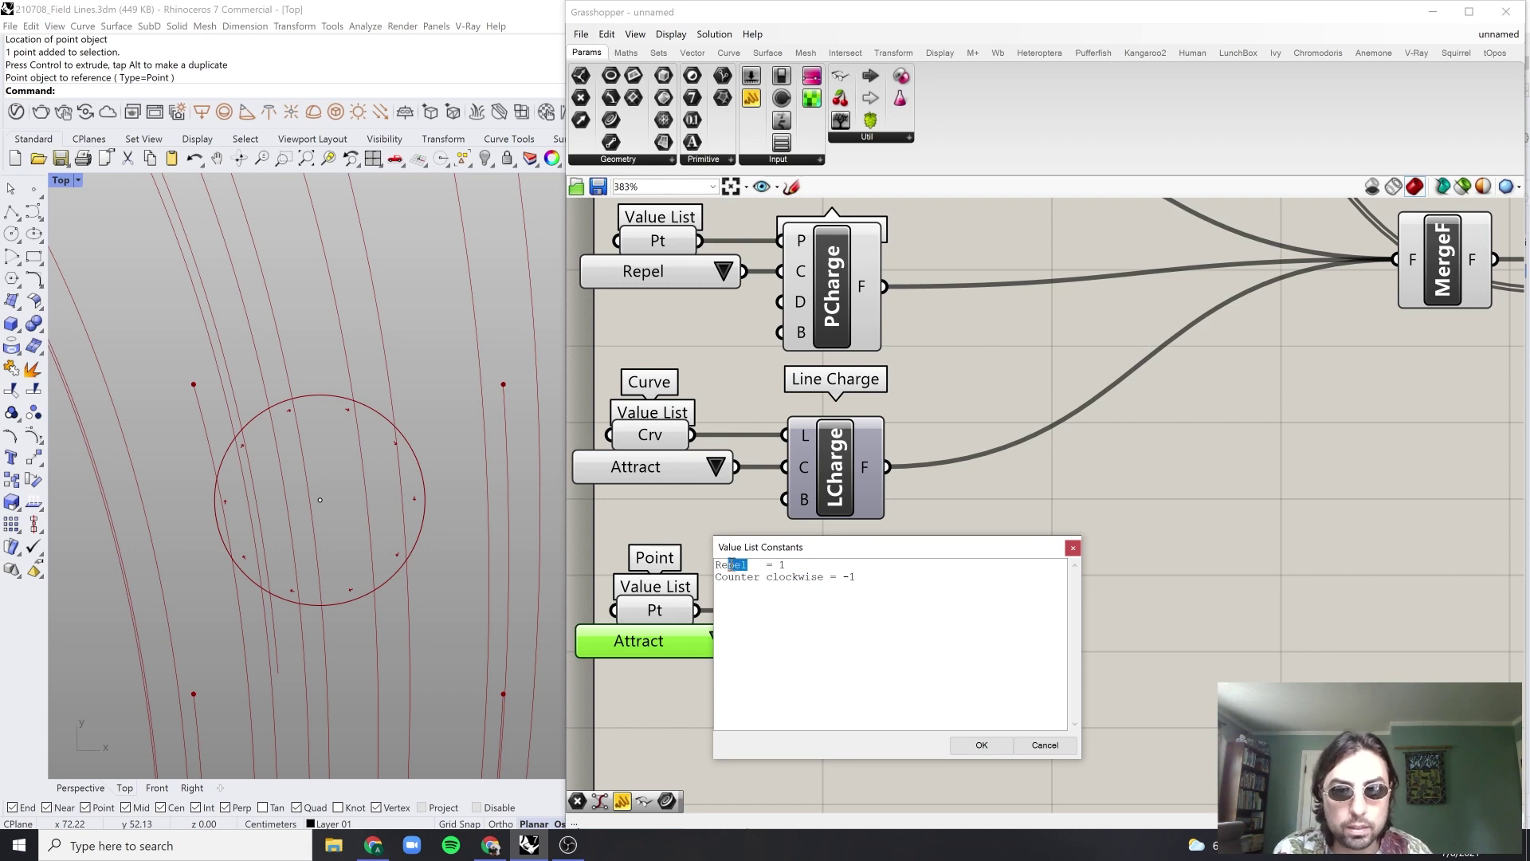
{"action": "type", "text": "Clockwis"}
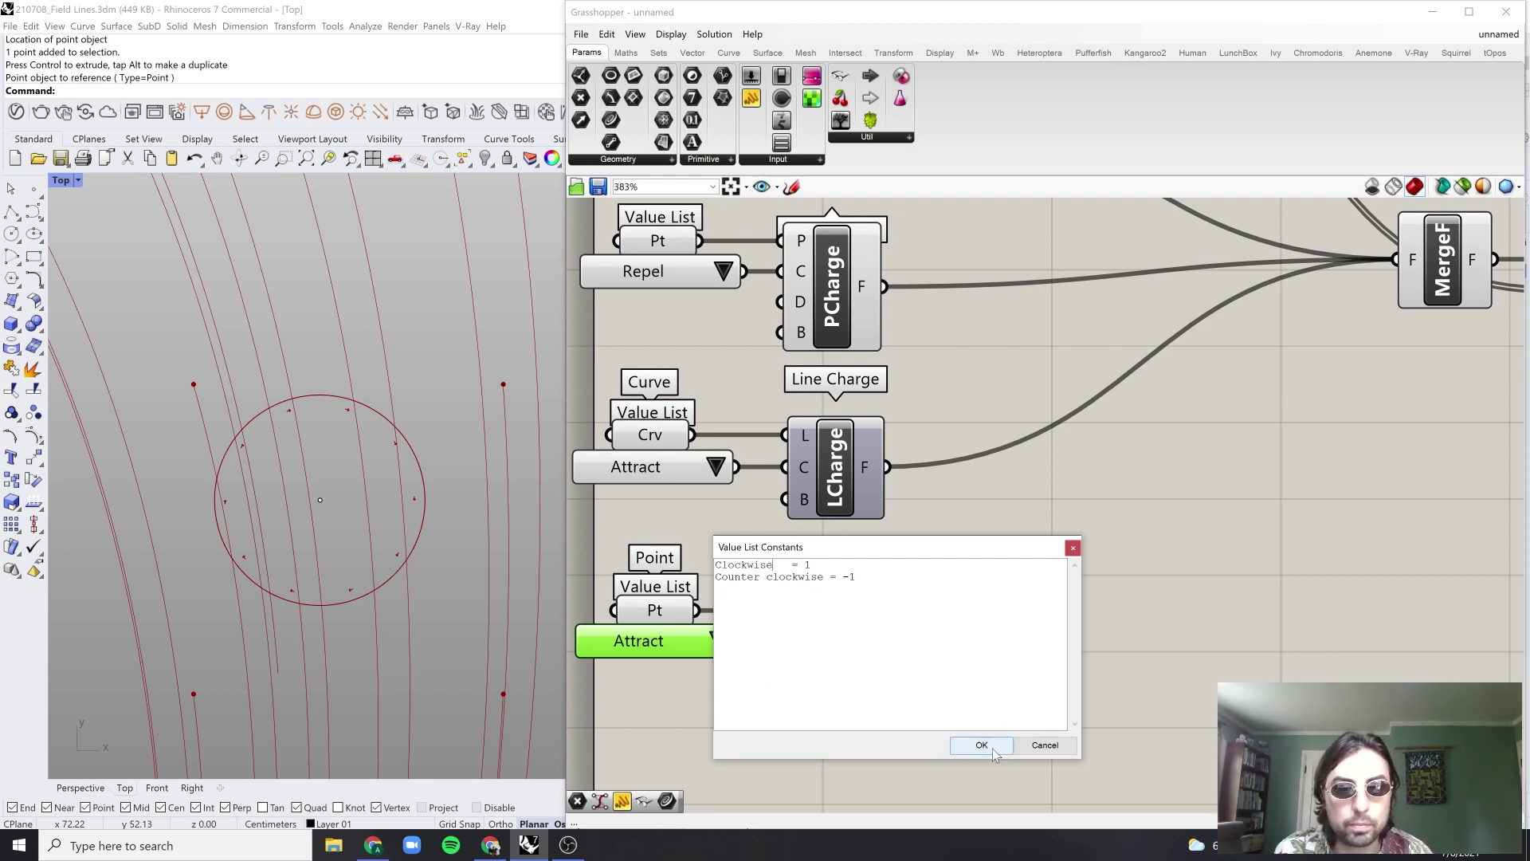
{"action": "left_click", "coordinate": [992, 748]}
Step: Move the spin value list clear of the Spin Force inputs and select Clockwise in it
{"action": "right_click_drag", "start_coordinate": [701, 665], "coordinate": [977, 589]}
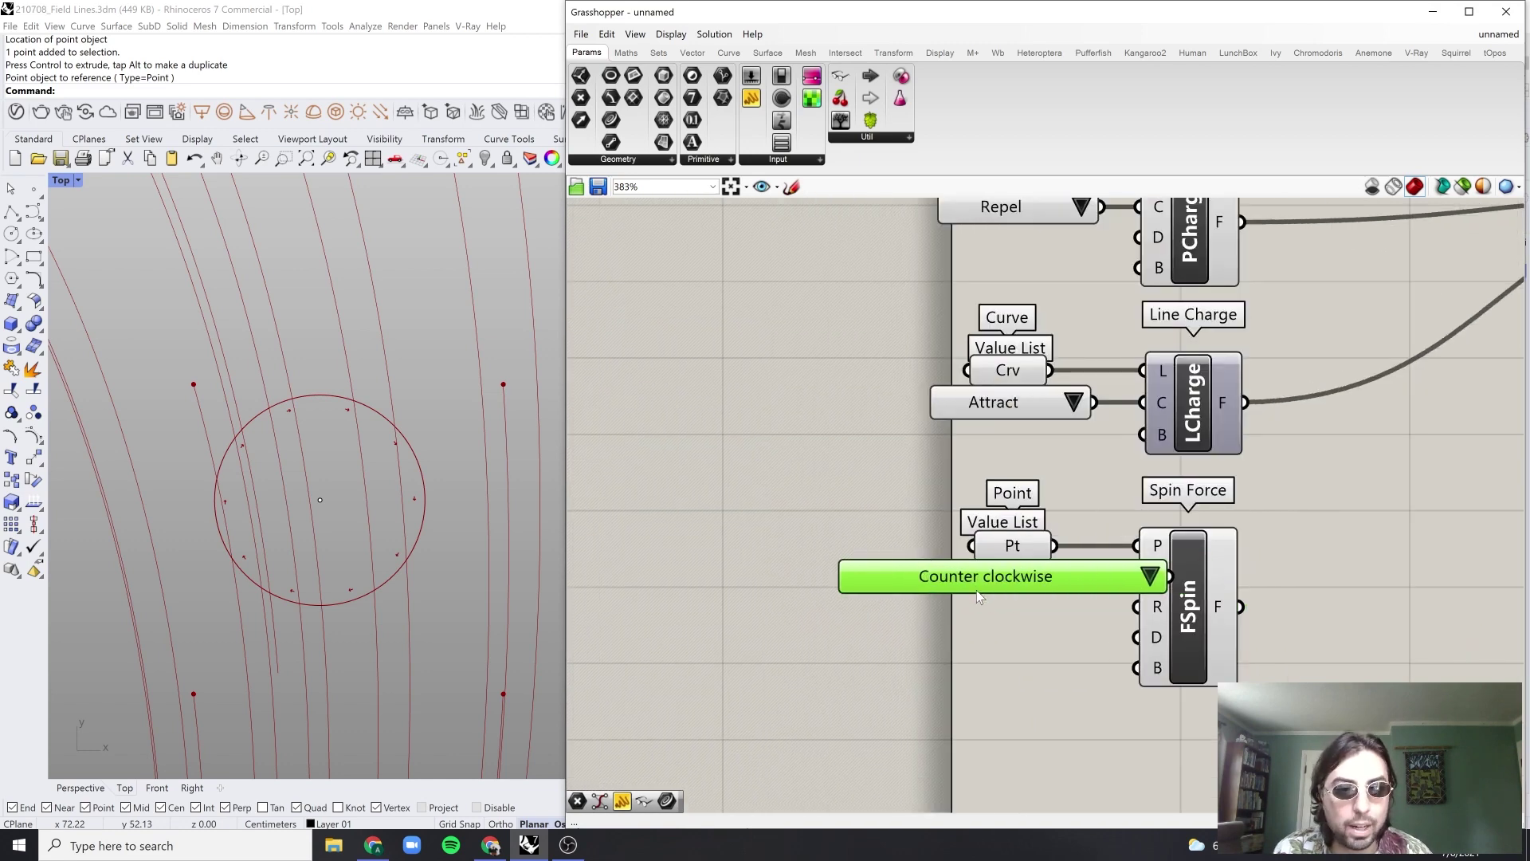
{"action": "left_click_drag", "start_coordinate": [977, 590], "coordinate": [903, 588]}
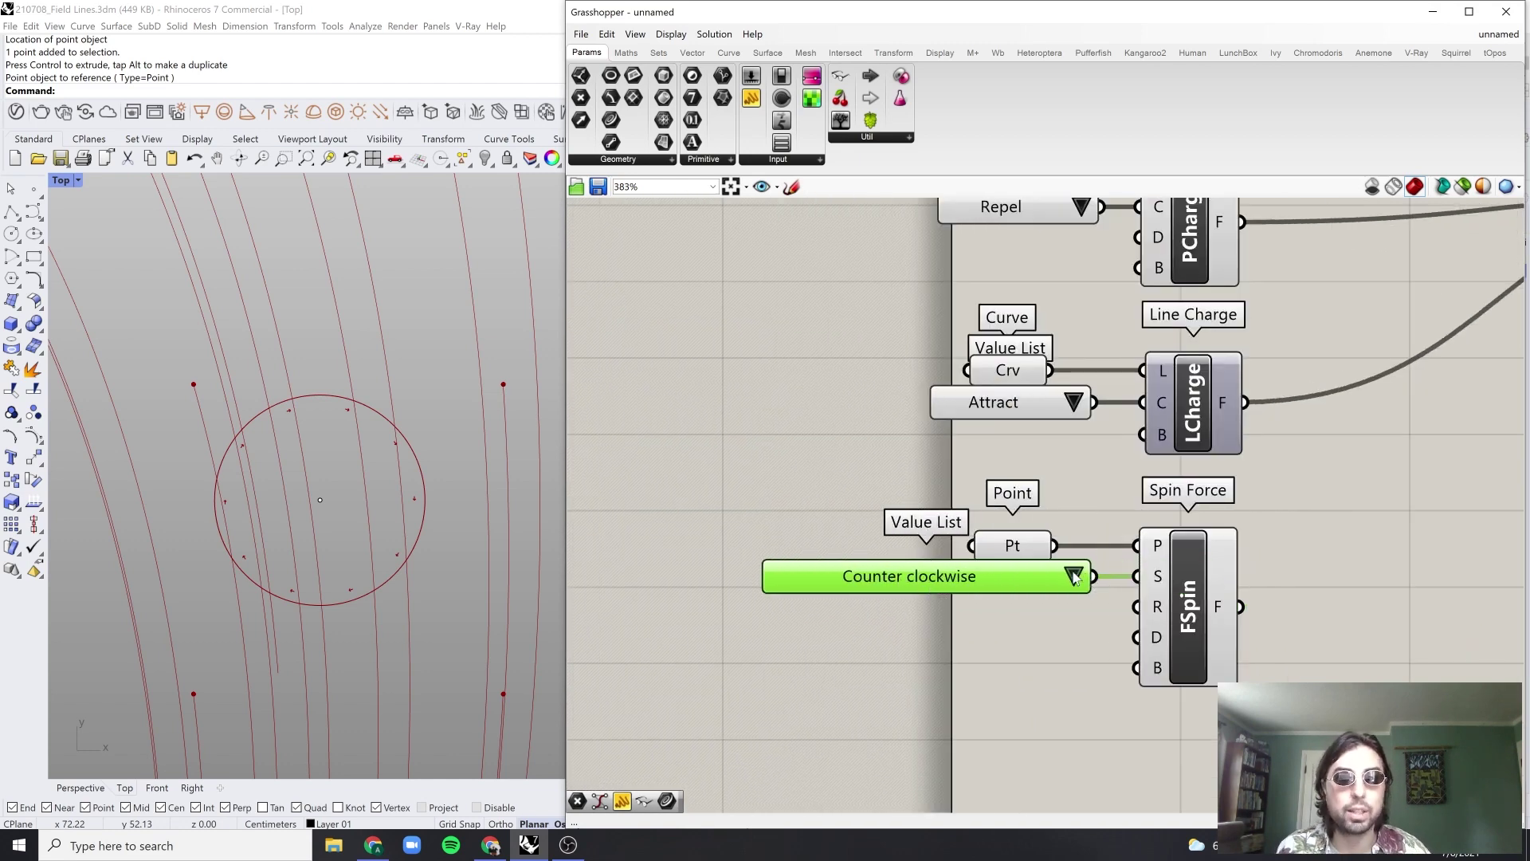
{"action": "left_click", "coordinate": [1075, 577]}
{"action": "left_click", "coordinate": [1109, 581]}
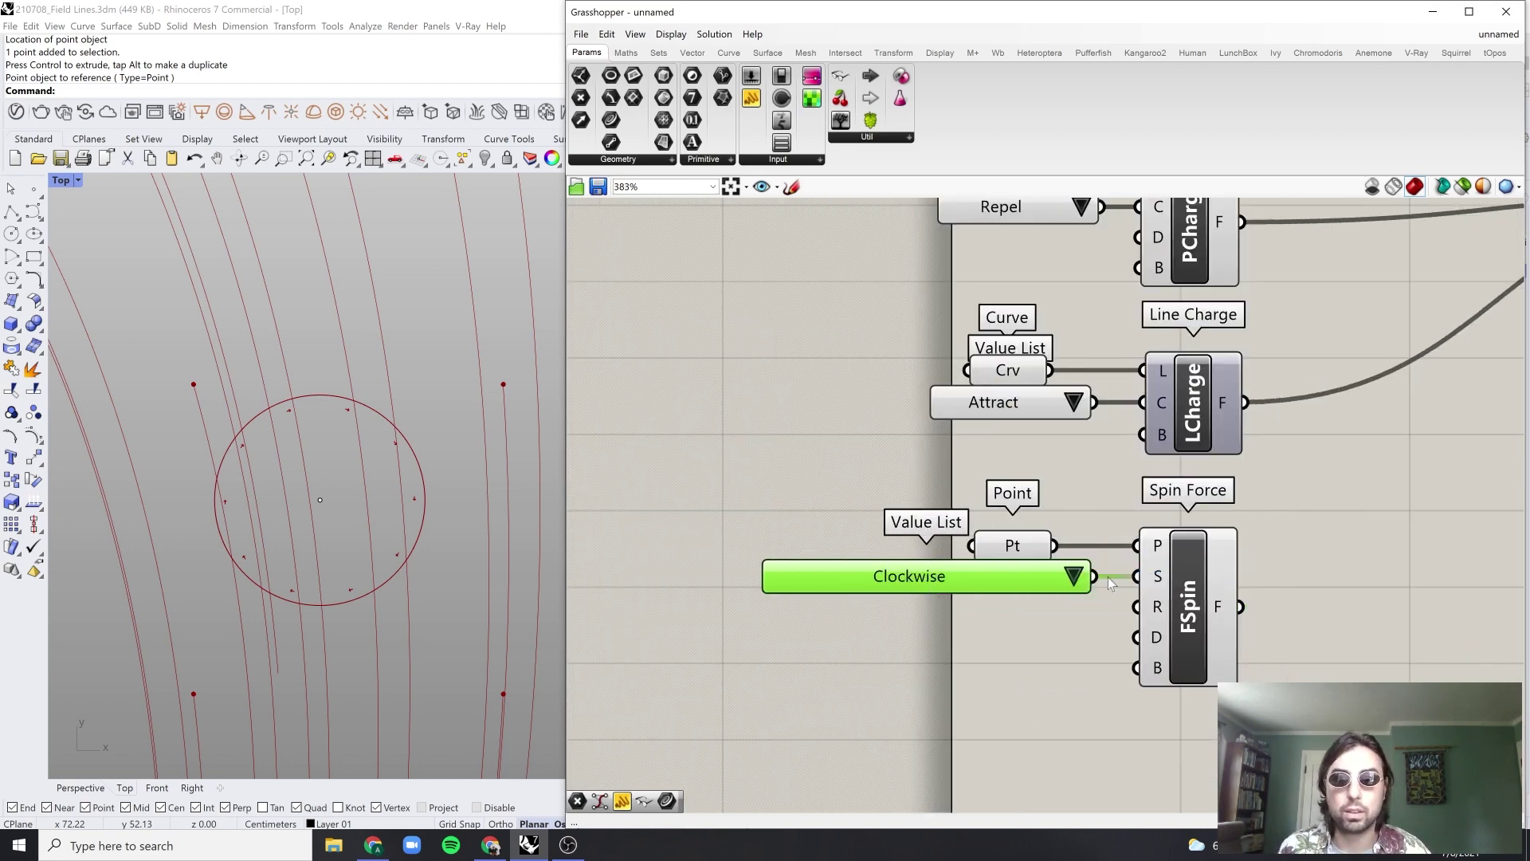
Step: Add the Spin Force's F output to the Merge Fields input and view the whole field in Rhino
{"action": "scroll", "coordinate": [1113, 585], "scroll_direction": "down", "scroll_amount": 3}
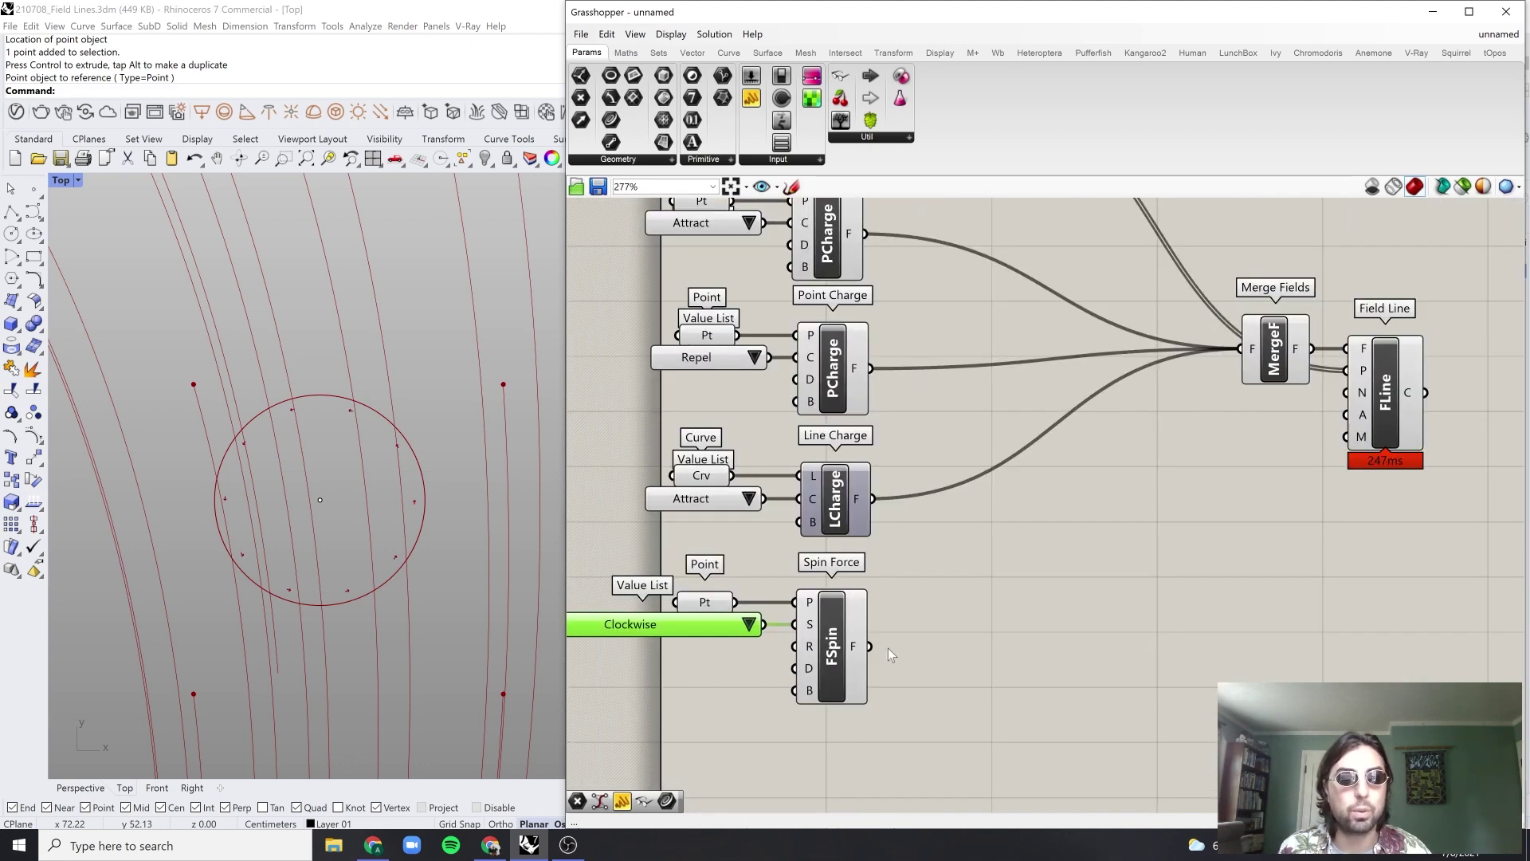
{"action": "left_click_drag", "start_coordinate": [875, 653], "coordinate": [1234, 354]}
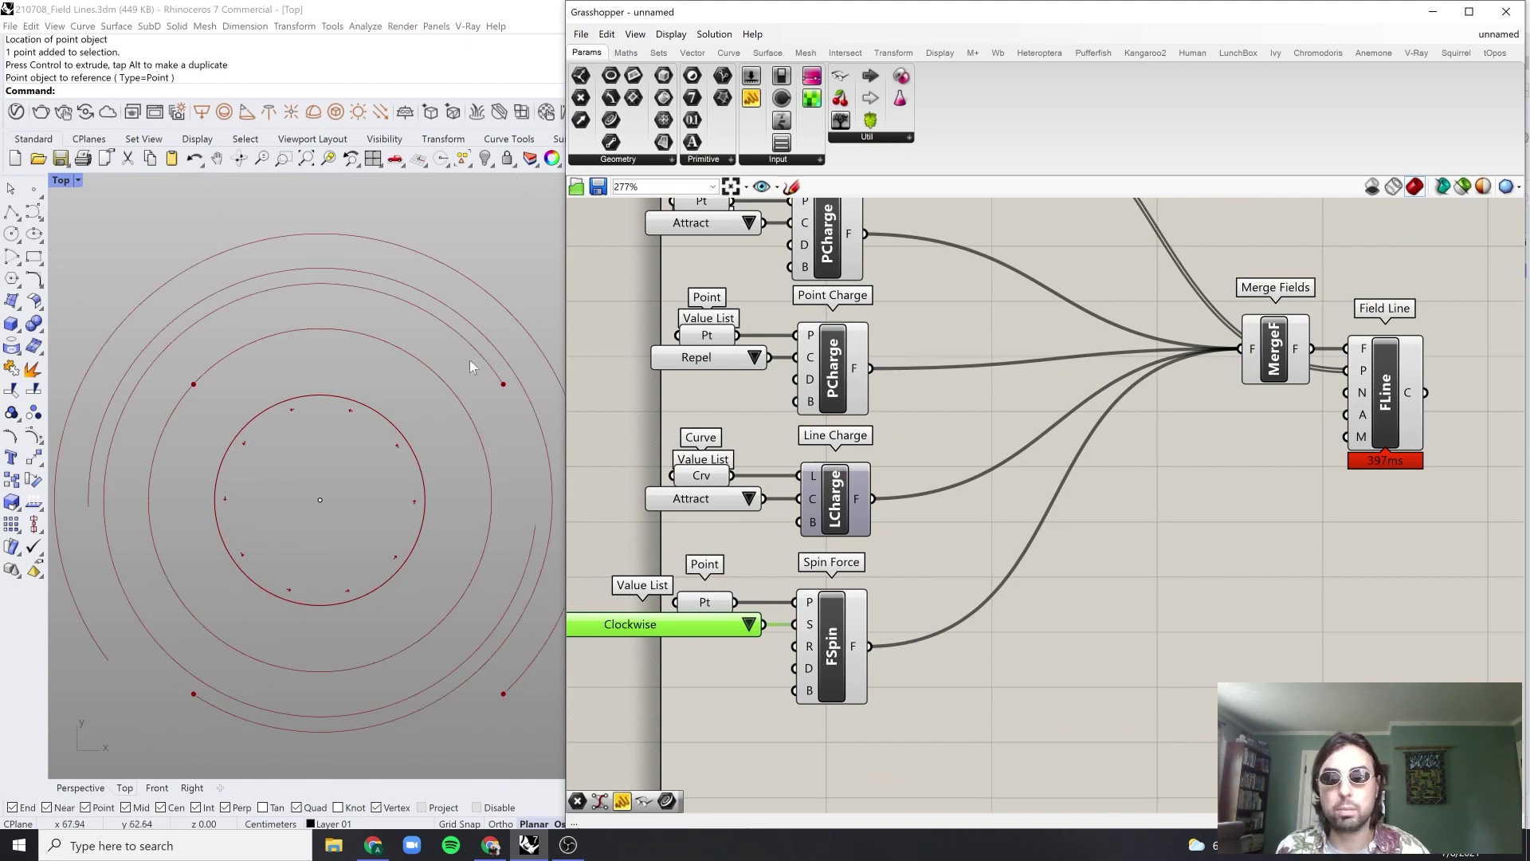
{"action": "scroll", "coordinate": [423, 496], "scroll_direction": "down", "scroll_amount": 5}
{"action": "scroll", "coordinate": [422, 491], "scroll_direction": "down", "scroll_amount": 8}
{"action": "right_click_drag", "start_coordinate": [398, 663], "coordinate": [419, 544]}
{"action": "right_click_drag", "start_coordinate": [729, 662], "coordinate": [784, 664]}
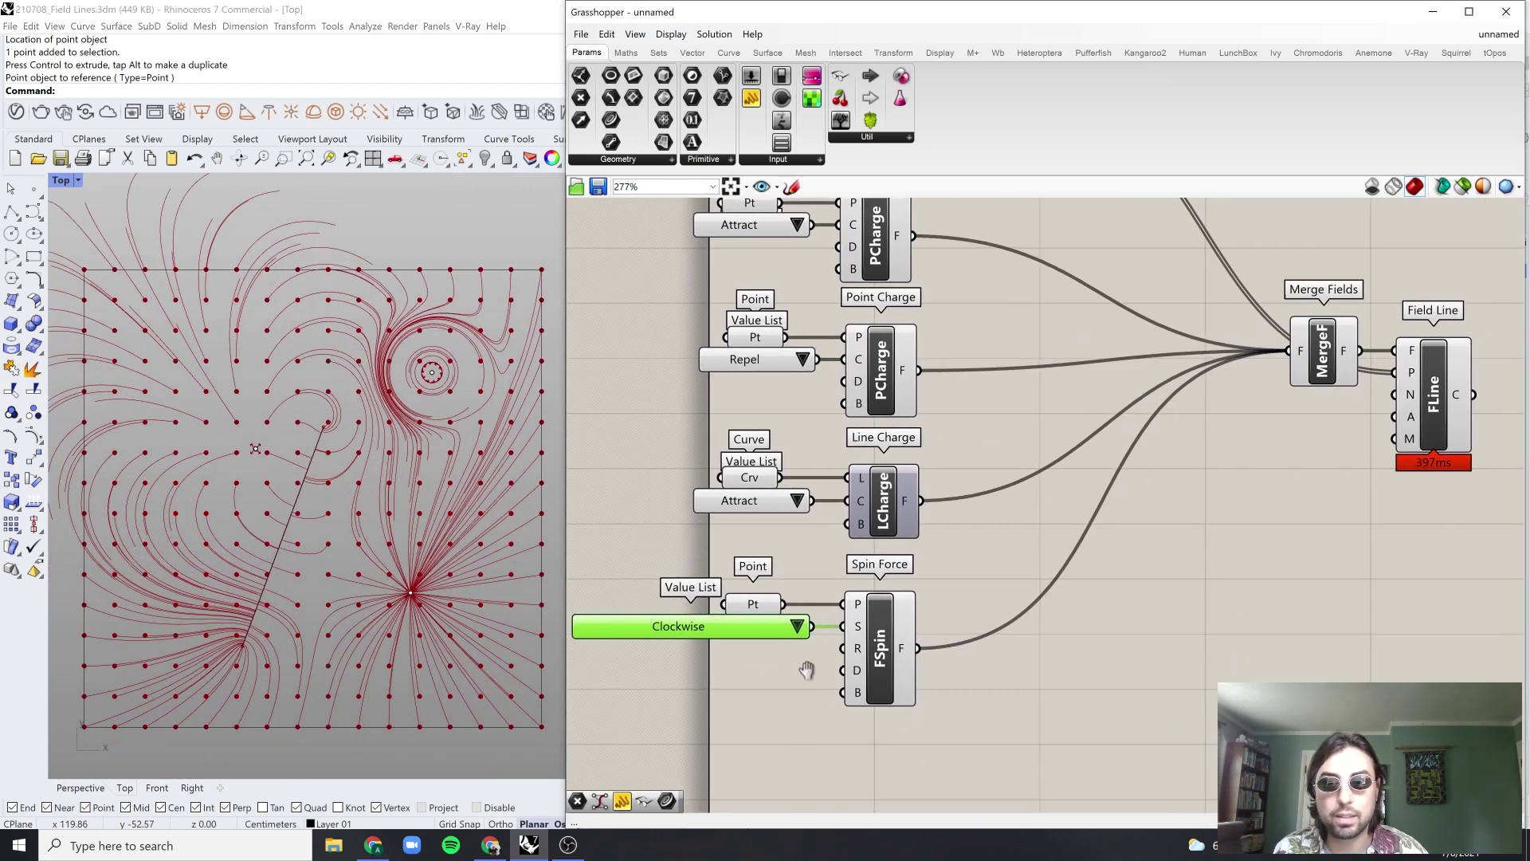
Step: Switch the spin value list to Counter clockwise
{"action": "left_click", "coordinate": [809, 626]}
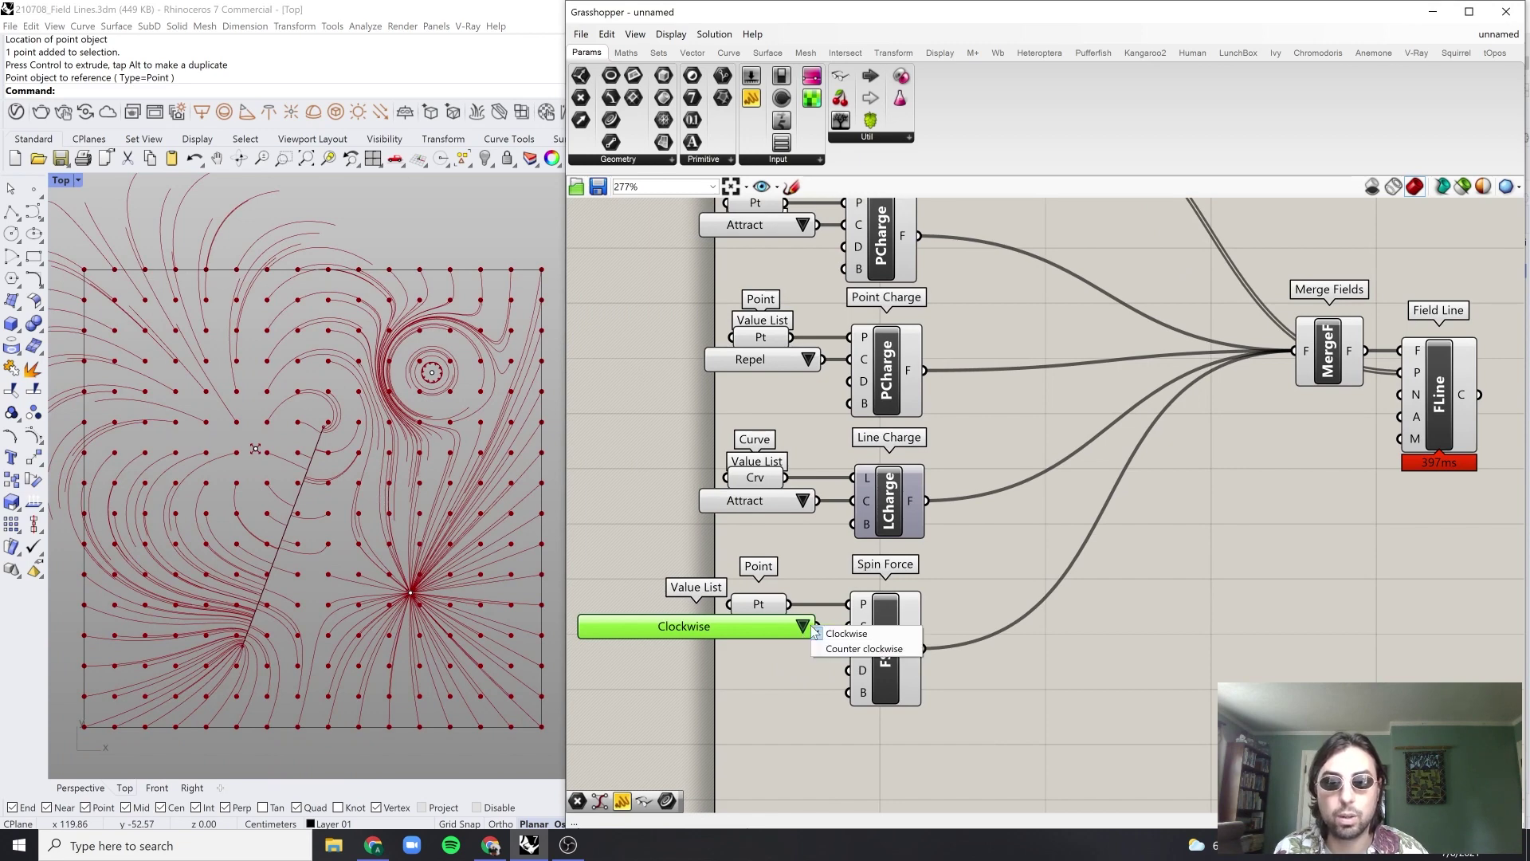
{"action": "left_click", "coordinate": [876, 648]}
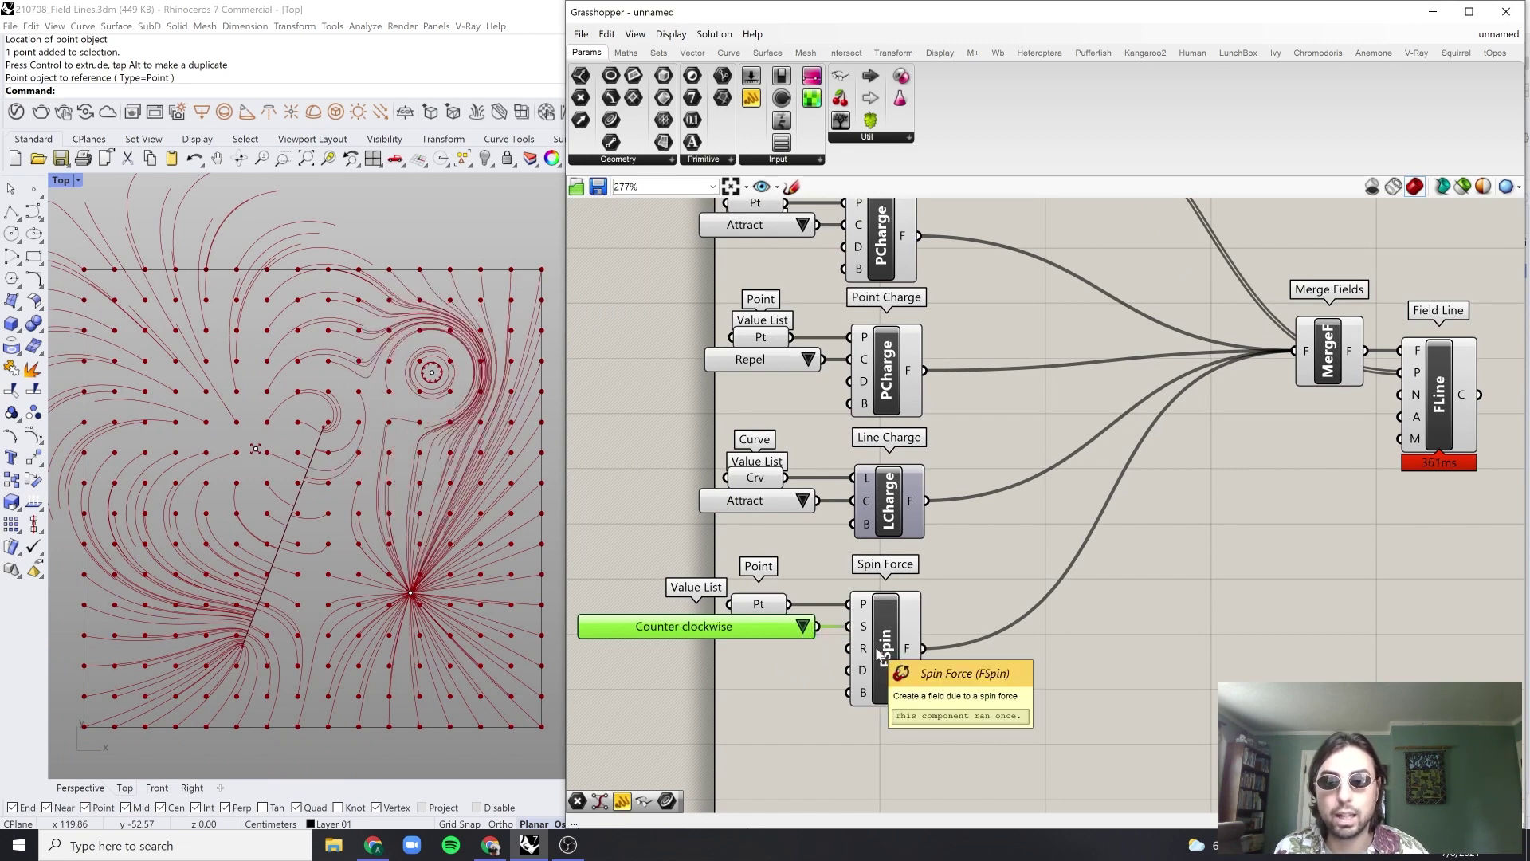
{"action": "left_click", "coordinate": [1040, 672]}
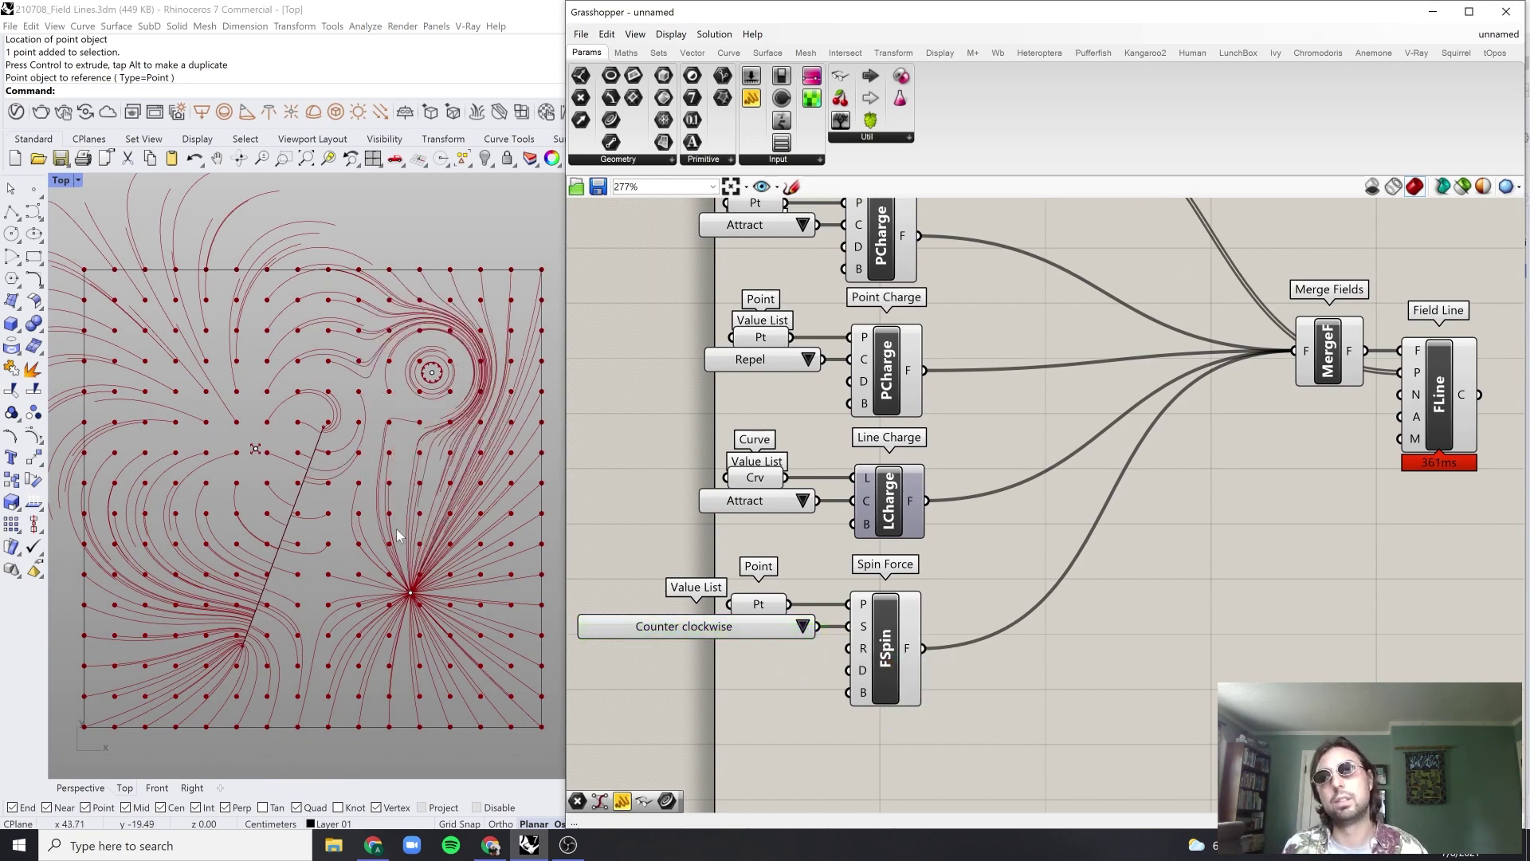
Step: Add a number slider of 7, connect it to the Radius input of Spin Force, and reduce it to 5
{"action": "scroll", "coordinate": [872, 663], "scroll_direction": "up", "scroll_amount": 2}
{"action": "mouse_move", "coordinate": [865, 683]}
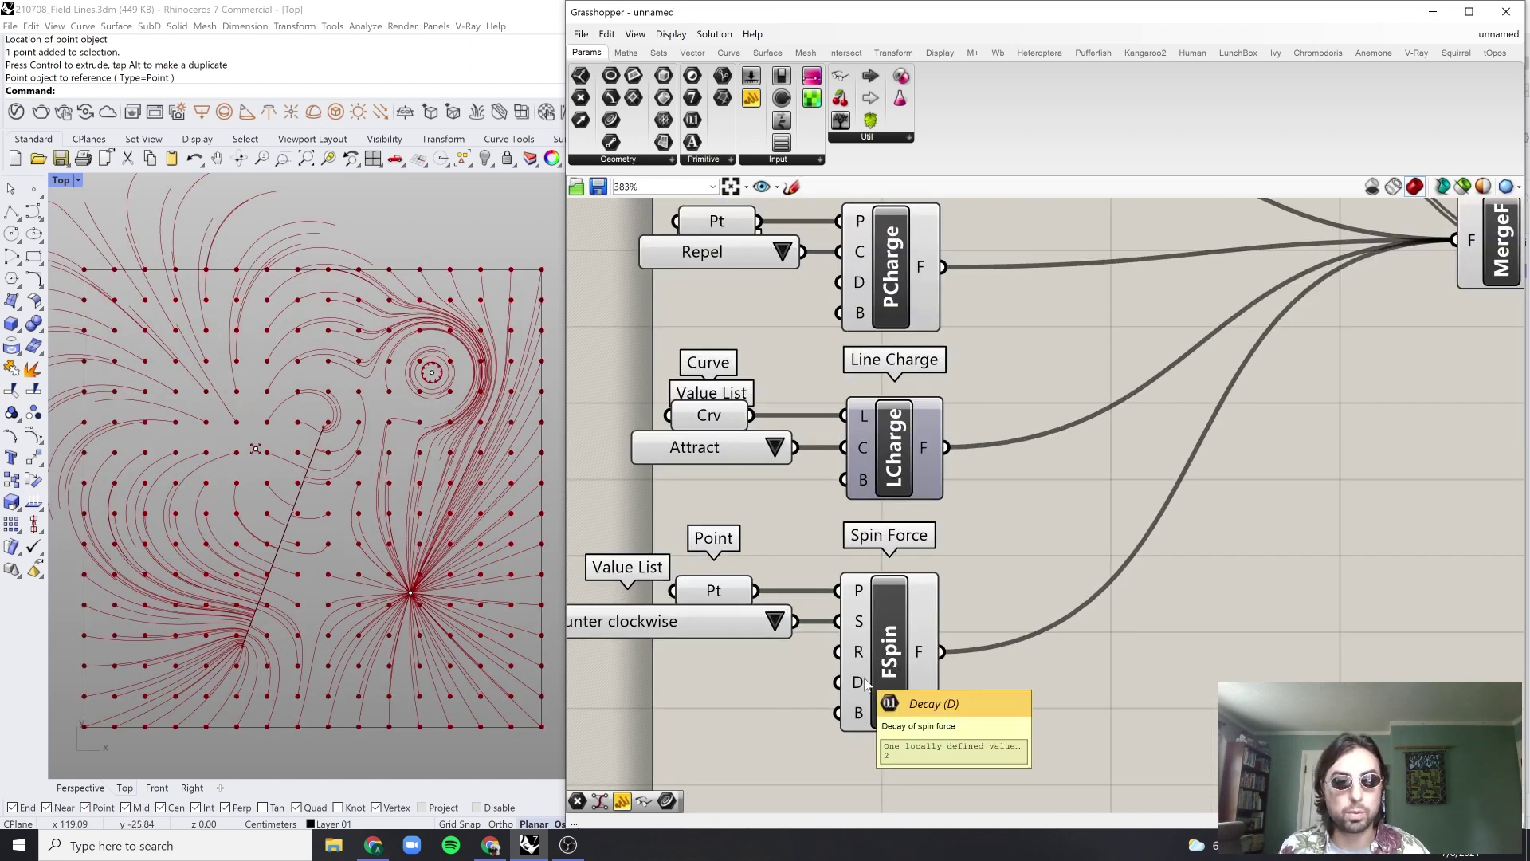
{"action": "scroll", "coordinate": [867, 669], "scroll_direction": "up", "scroll_amount": 1}
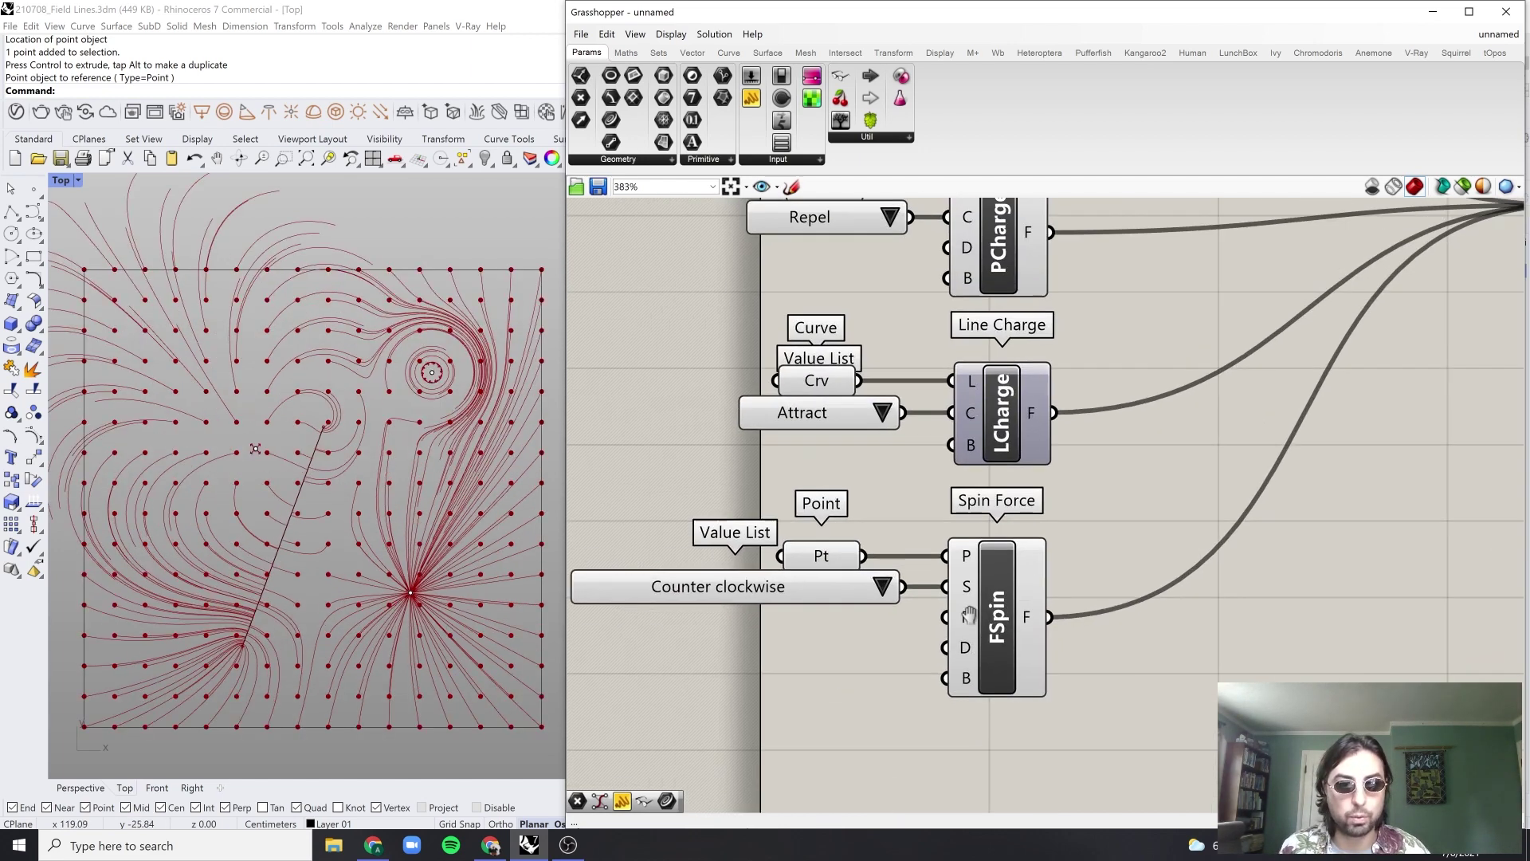
{"action": "mouse_move", "coordinate": [968, 622]}
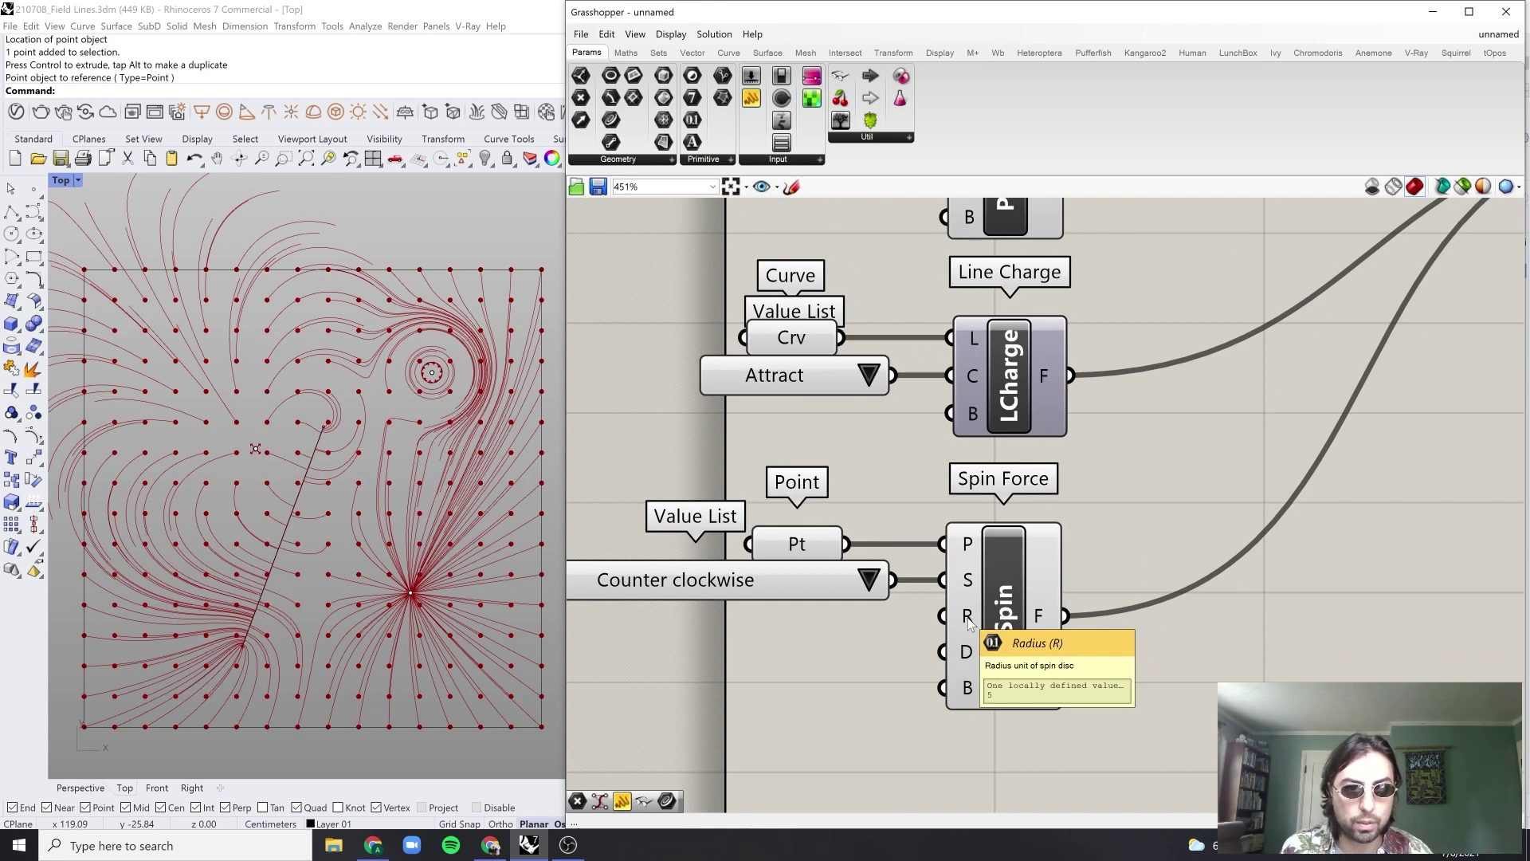
{"action": "double_click", "coordinate": [785, 637]}
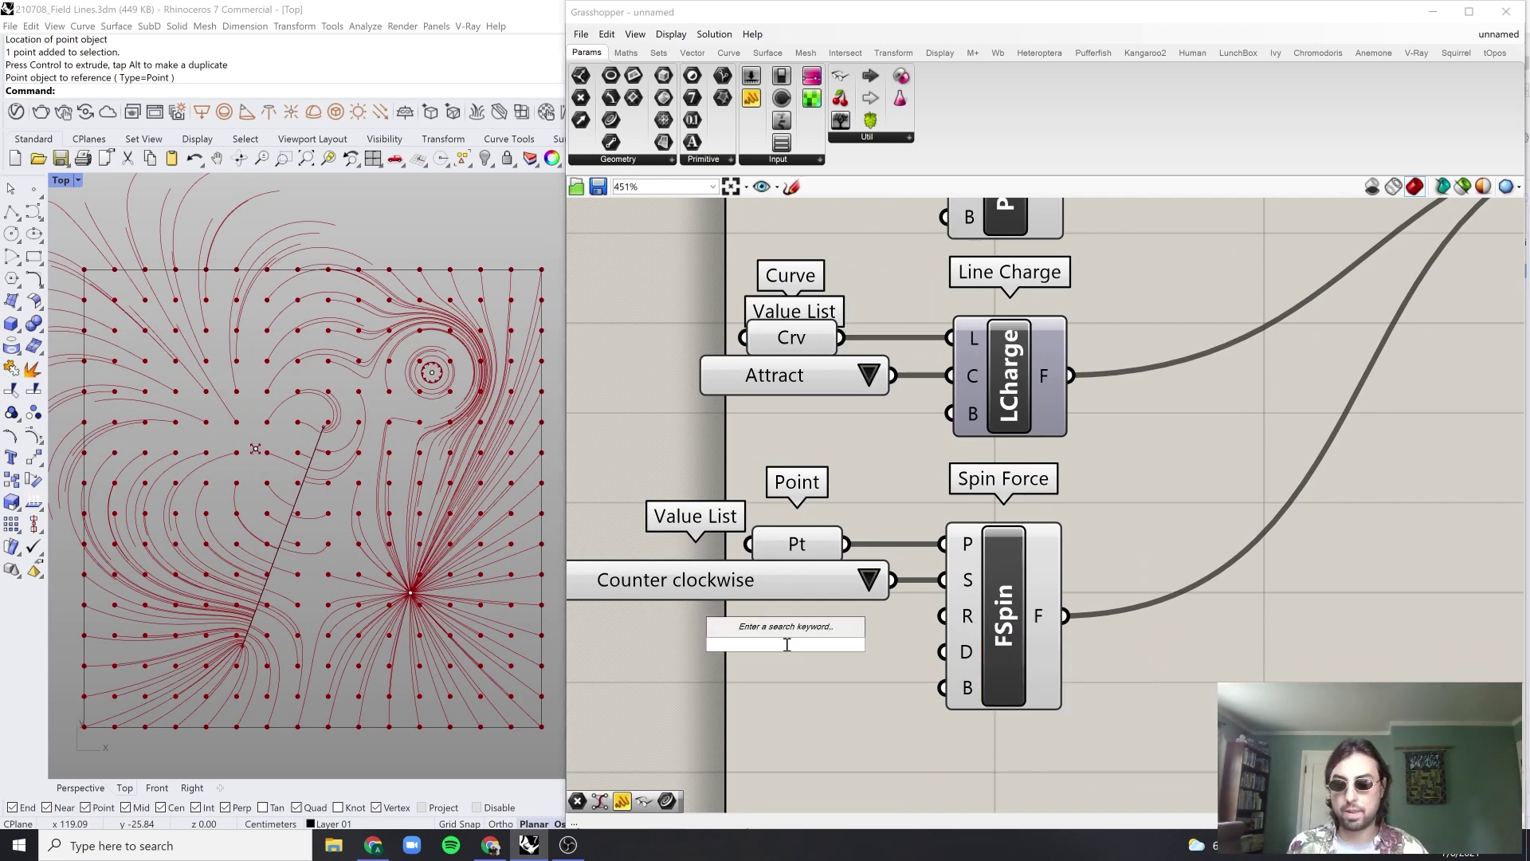
{"action": "type", "text": "7"}
{"action": "key", "text": "Return"}
{"action": "left_click_drag", "start_coordinate": [869, 643], "coordinate": [942, 615]}
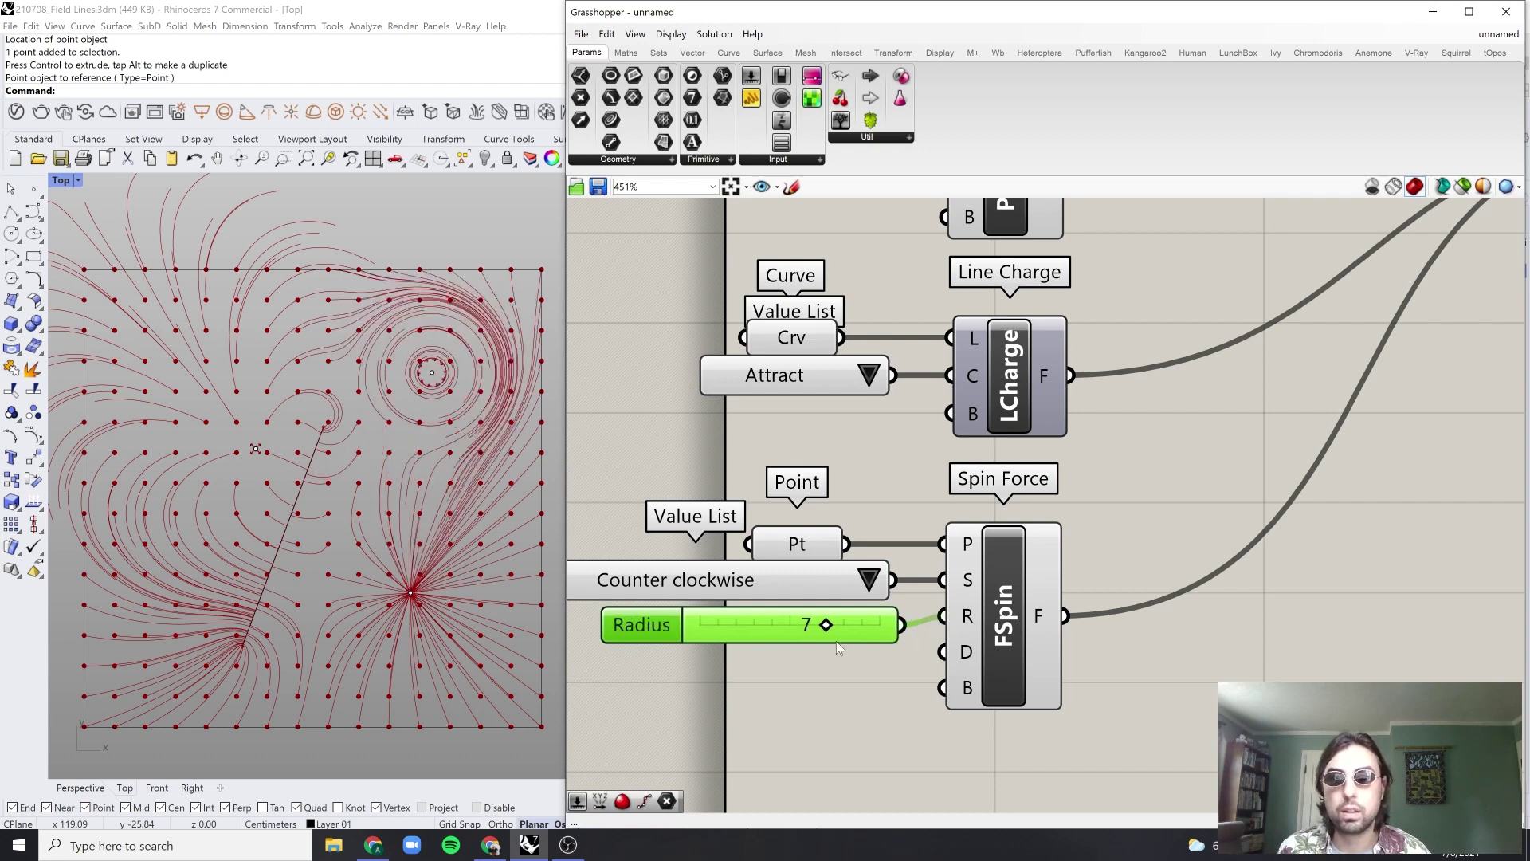
{"action": "mouse_move", "coordinate": [819, 633]}
{"action": "left_mouse_down"}
{"action": "mouse_move", "coordinate": [873, 629]}
{"action": "mouse_move", "coordinate": [708, 630]}
{"action": "mouse_move", "coordinate": [792, 626]}
{"action": "left_mouse_up"}
{"action": "scroll", "coordinate": [370, 494], "scroll_direction": "down", "scroll_amount": 2}
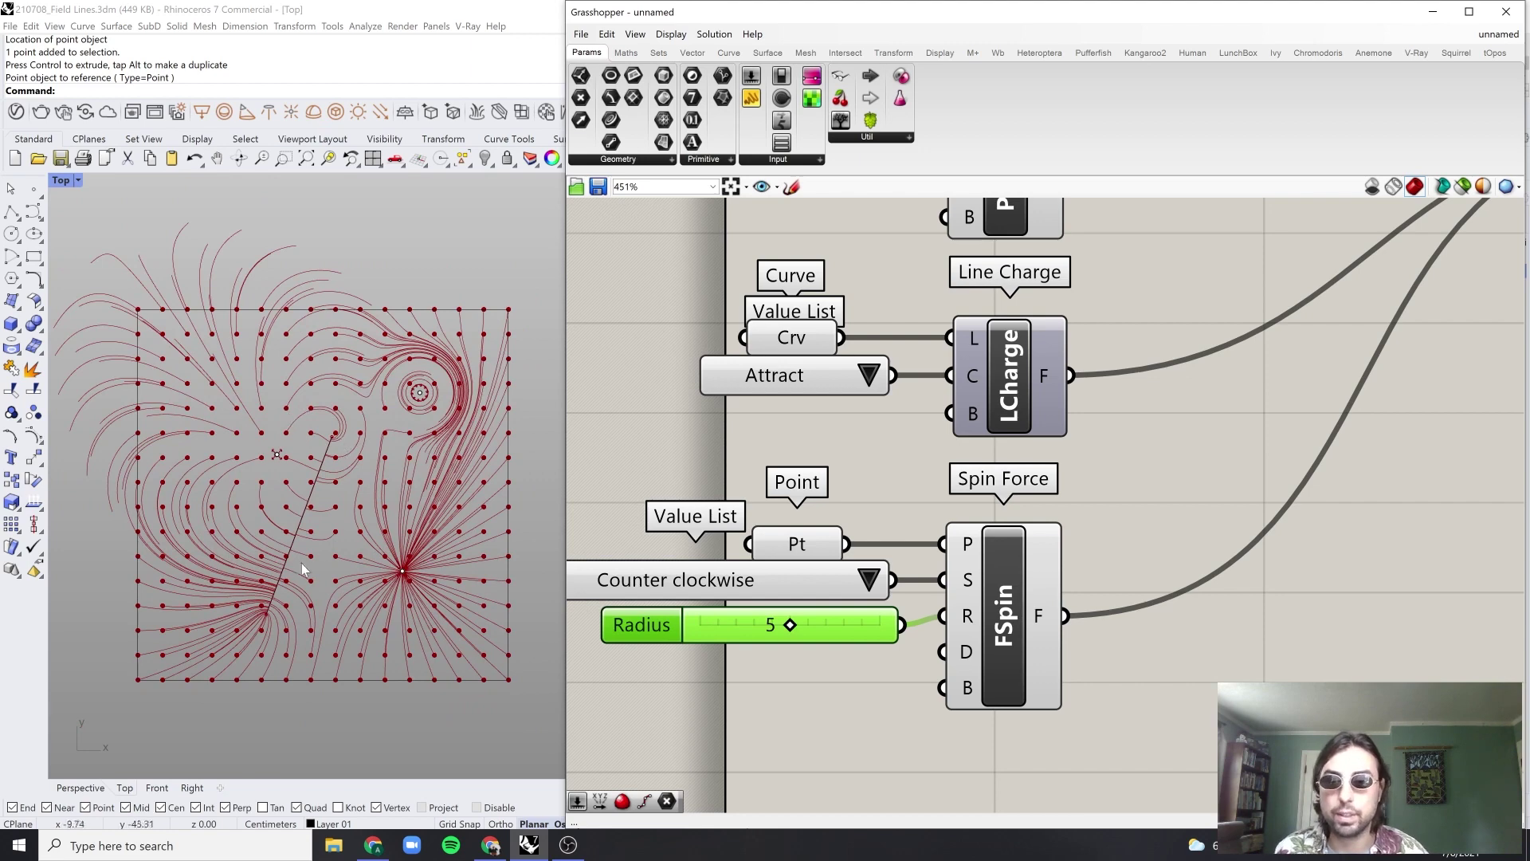
Step: Add a Custom Preview Lineweights component and connect the Field Line's C output to its G input
{"action": "scroll", "coordinate": [1087, 486], "scroll_direction": "down", "scroll_amount": 3}
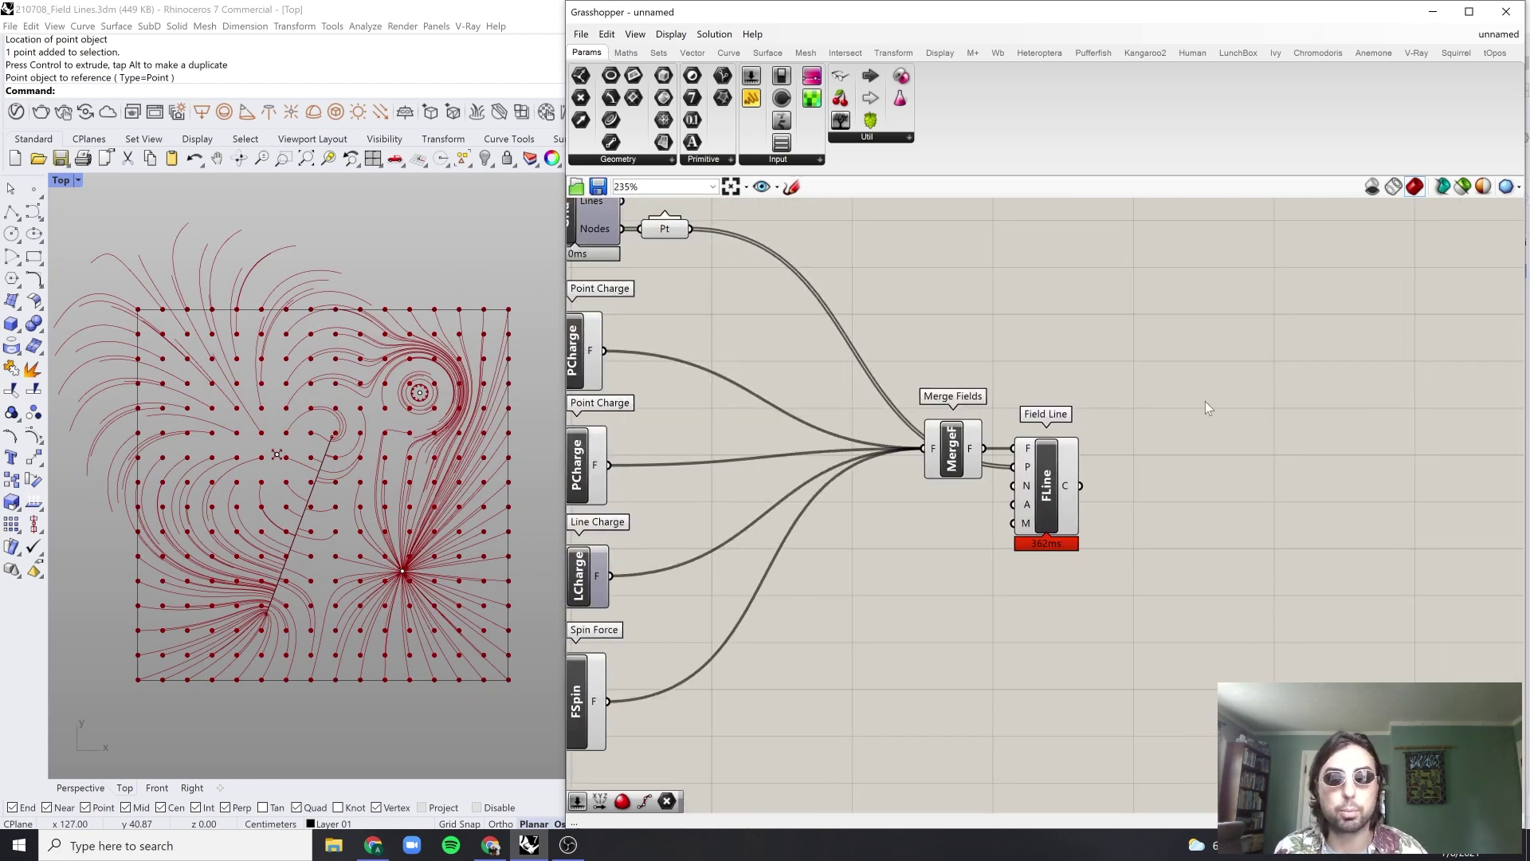
{"action": "double_click", "coordinate": [1205, 400]}
{"action": "type", "text": "preview"}
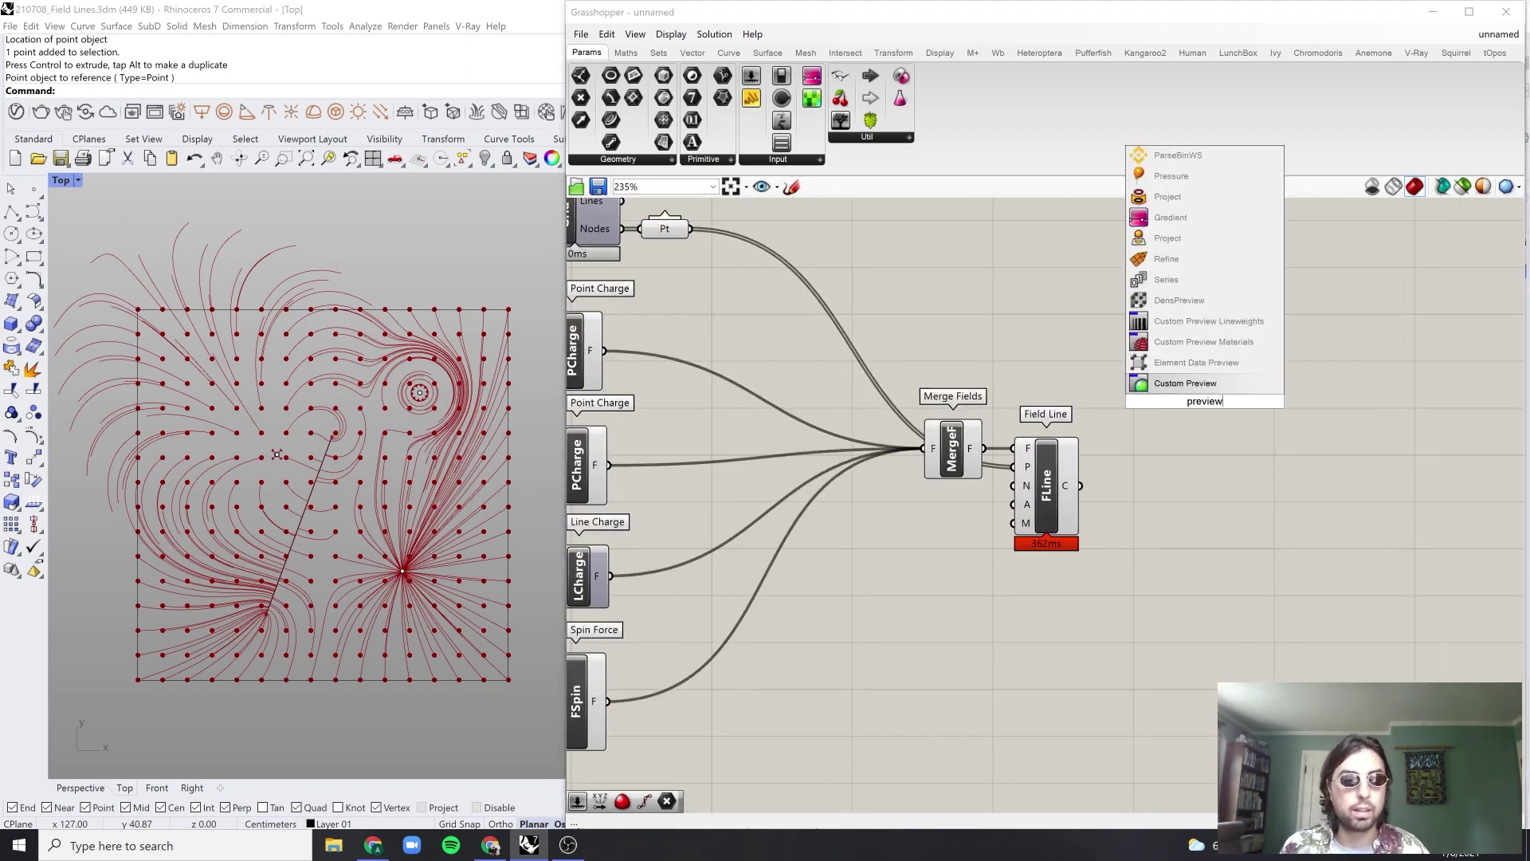
{"action": "left_click", "coordinate": [1208, 320]}
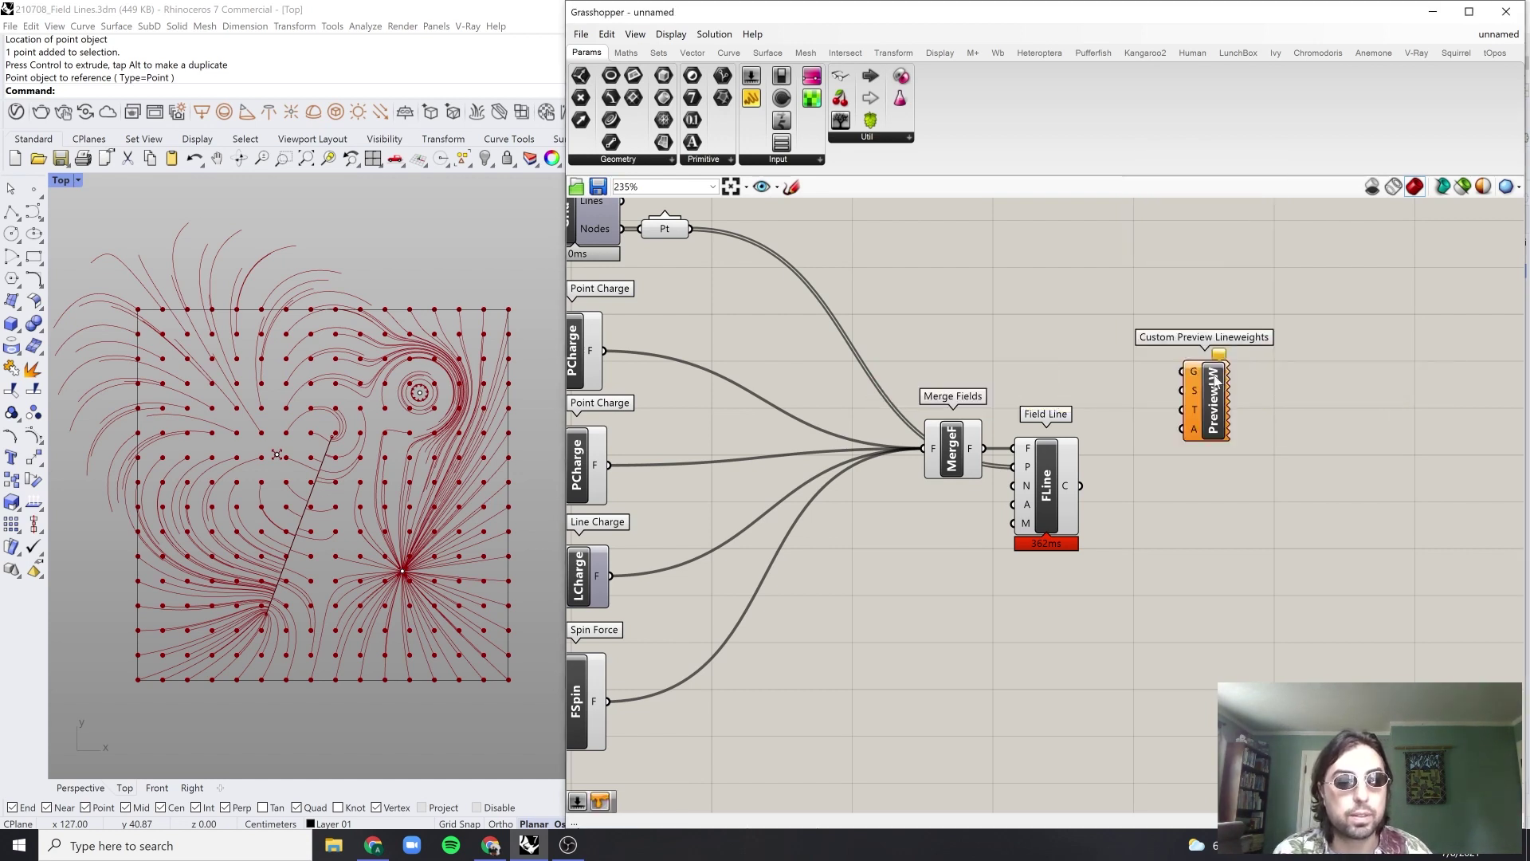
{"action": "left_click_drag", "start_coordinate": [1098, 459], "coordinate": [1081, 486]}
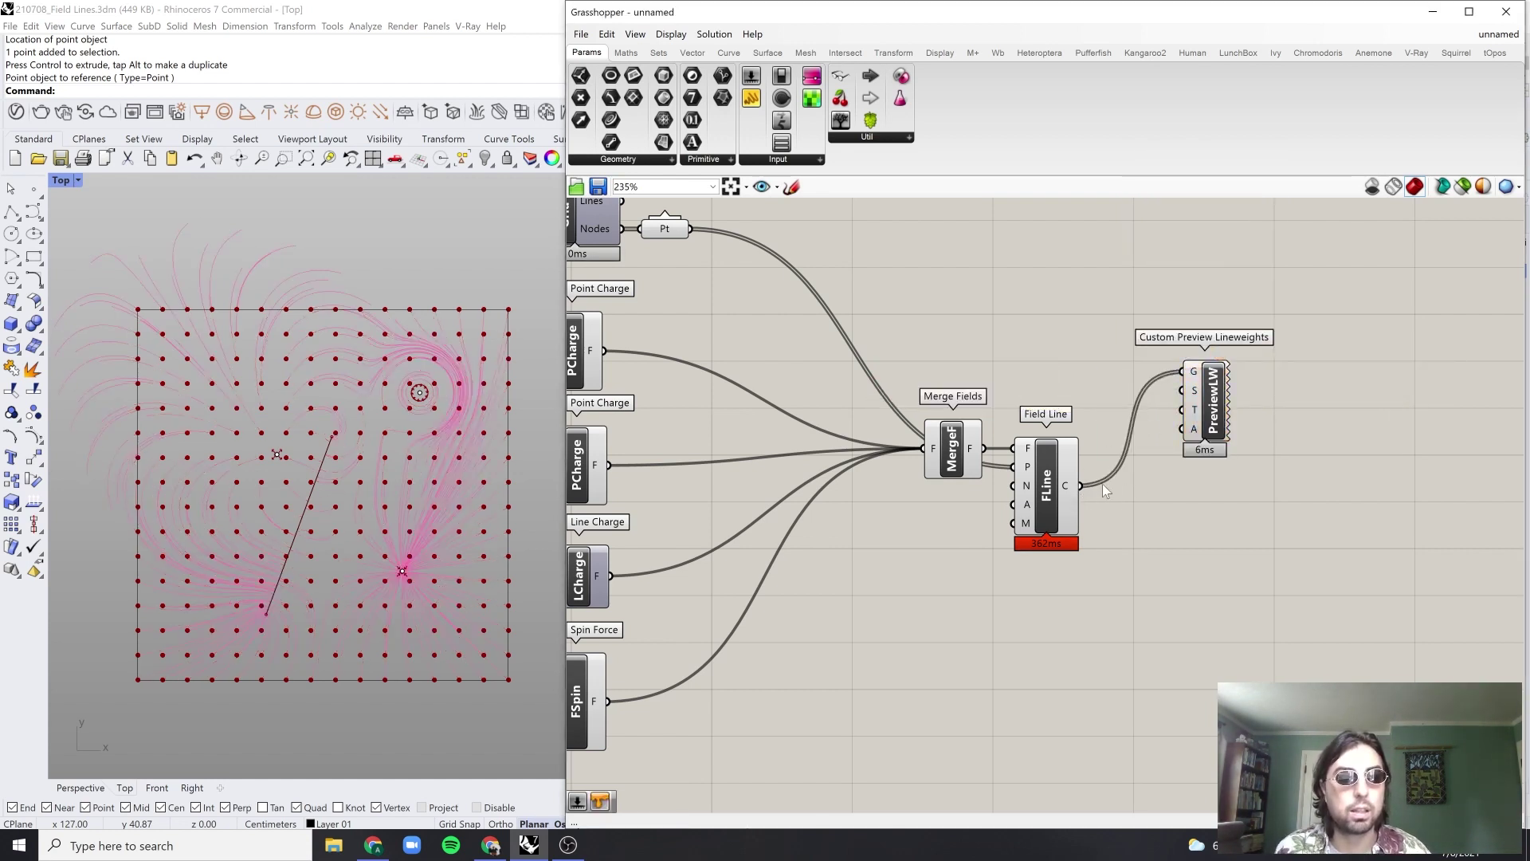
Step: Add a white Colour Swatch, connect it to the S input of Custom Preview Lineweights, and move that preview component farther from Field Line
{"action": "scroll", "coordinate": [1102, 485], "scroll_direction": "up", "scroll_amount": 2}
{"action": "double_click", "coordinate": [1136, 572]}
{"action": "type", "text": "swatch"}
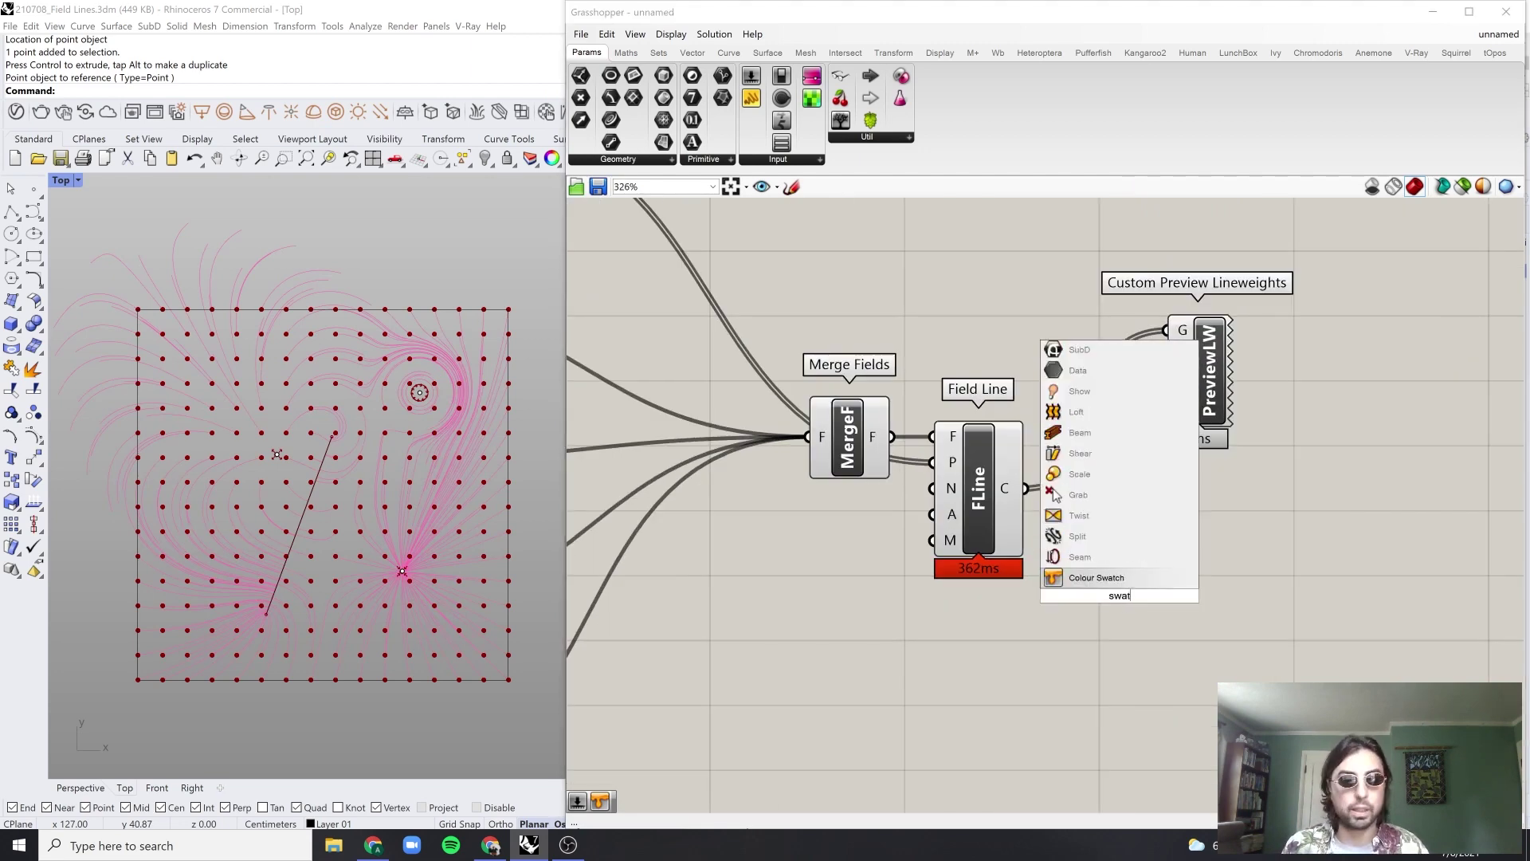
{"action": "key", "text": "Return"}
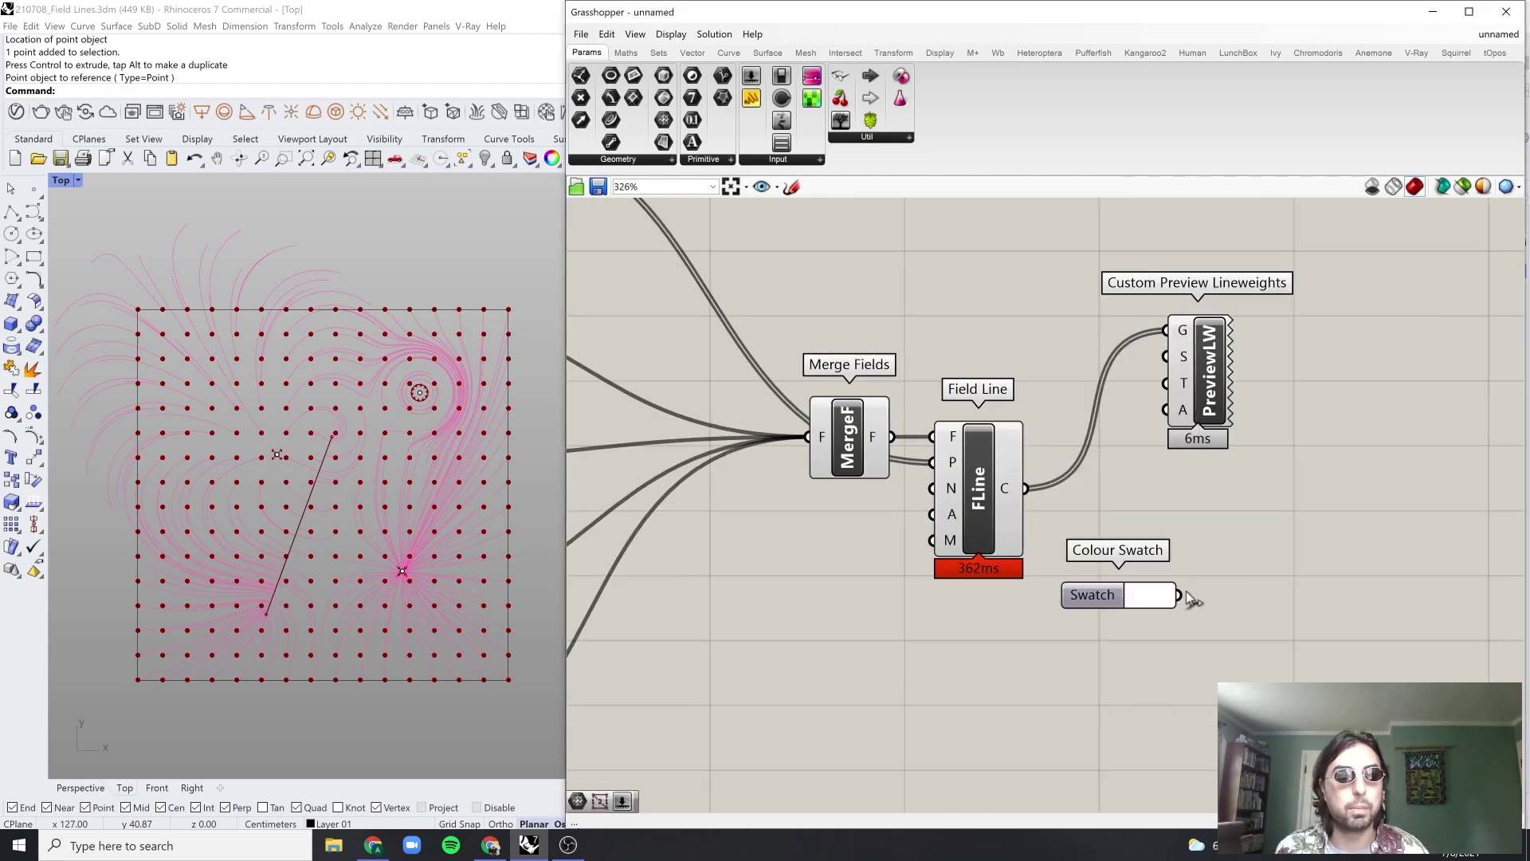
{"action": "left_click_drag", "start_coordinate": [1179, 595], "coordinate": [1339, 381]}
{"action": "left_click", "coordinate": [1184, 552]}
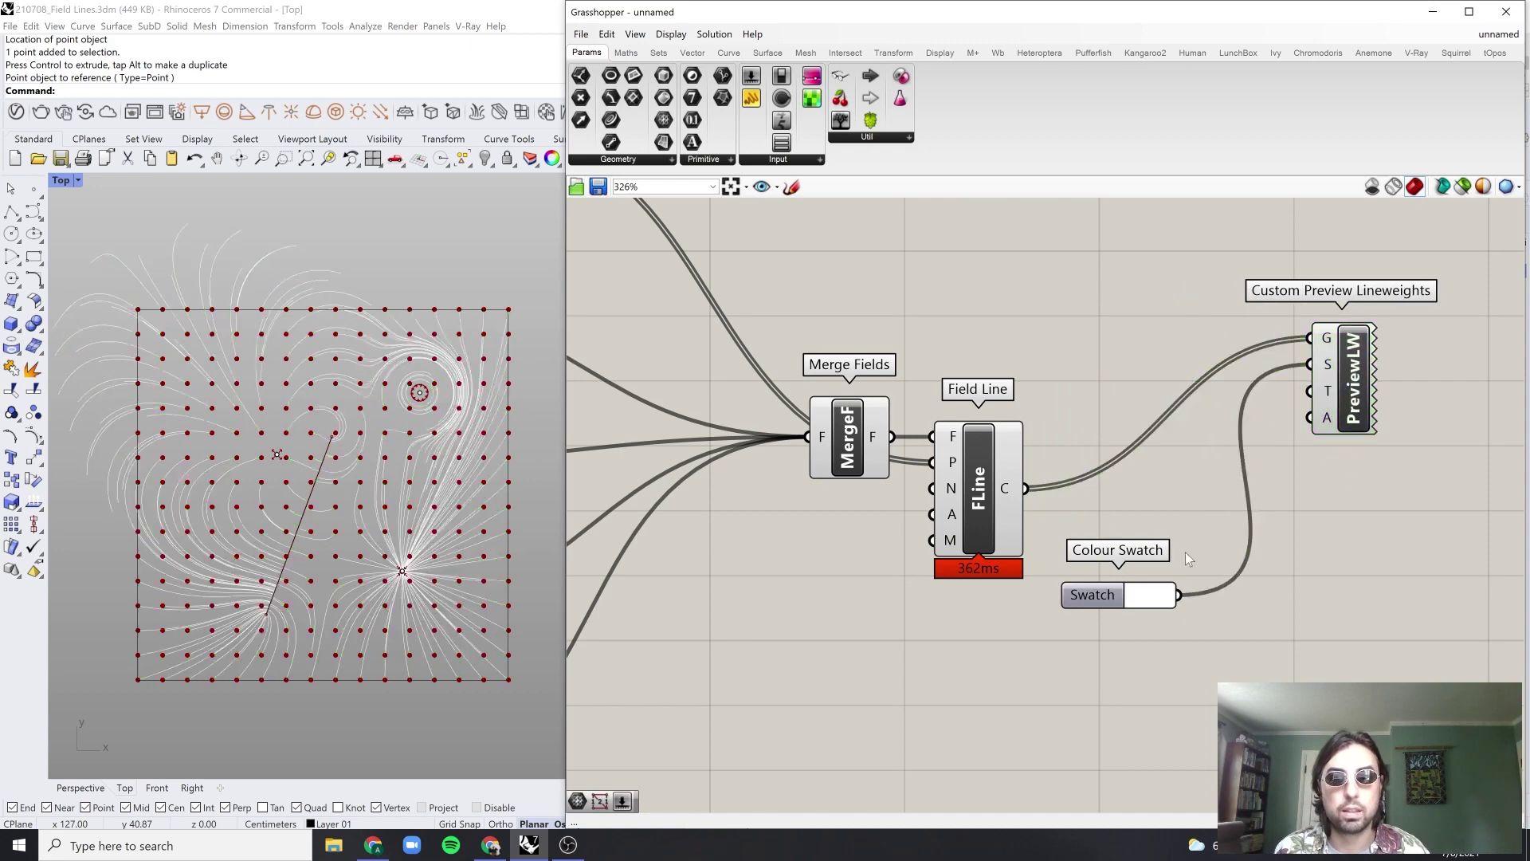
Step: Place the Colour Swatch beside Custom Preview Lineweights and move both components farther from Field Line
{"action": "left_click_drag", "start_coordinate": [1126, 579], "coordinate": [1178, 349]}
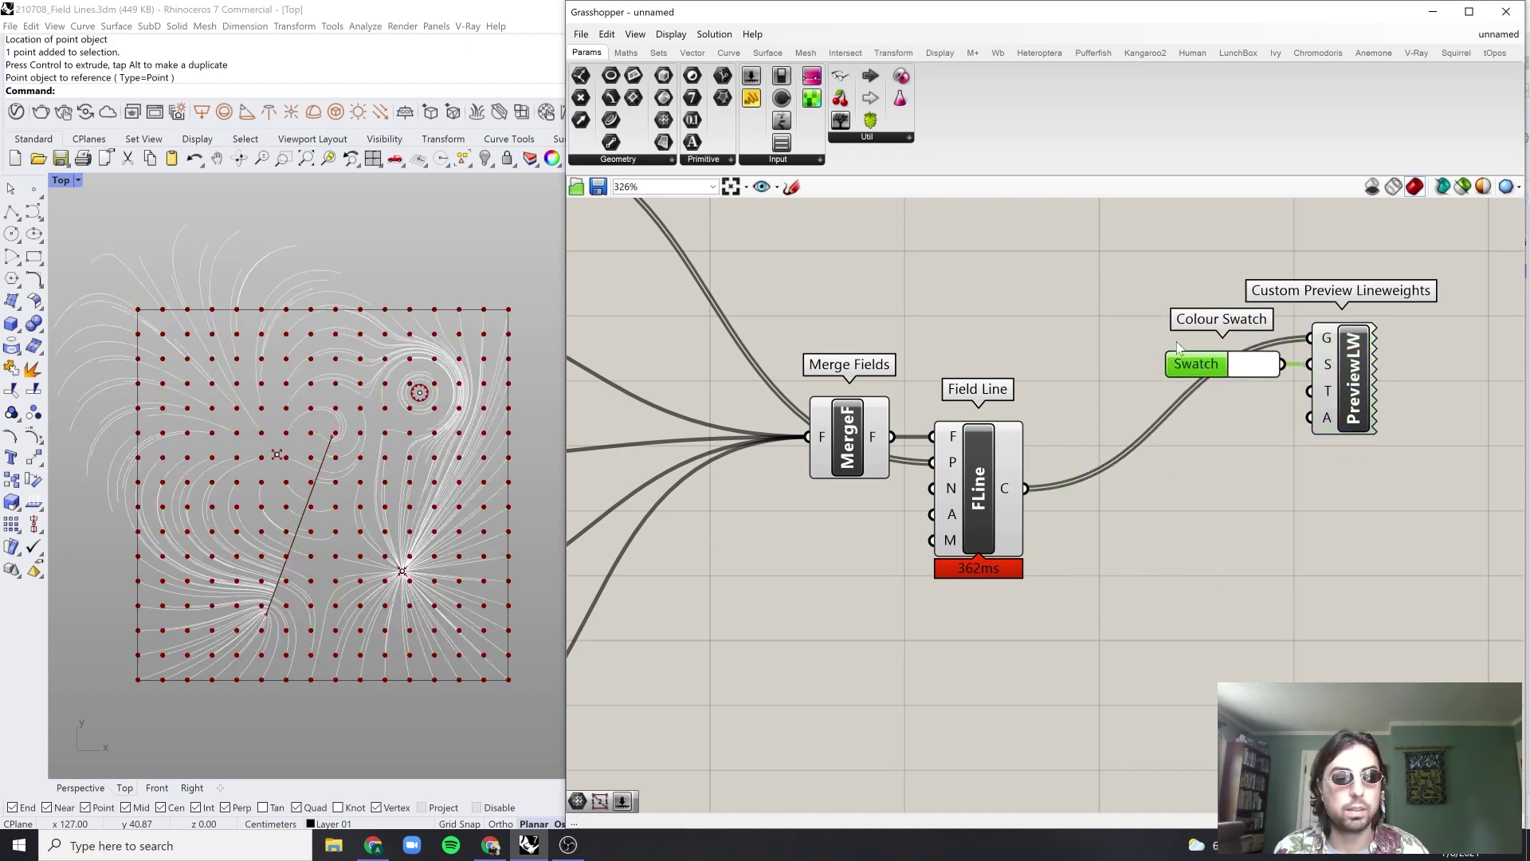
{"action": "left_click", "coordinate": [1350, 387]}
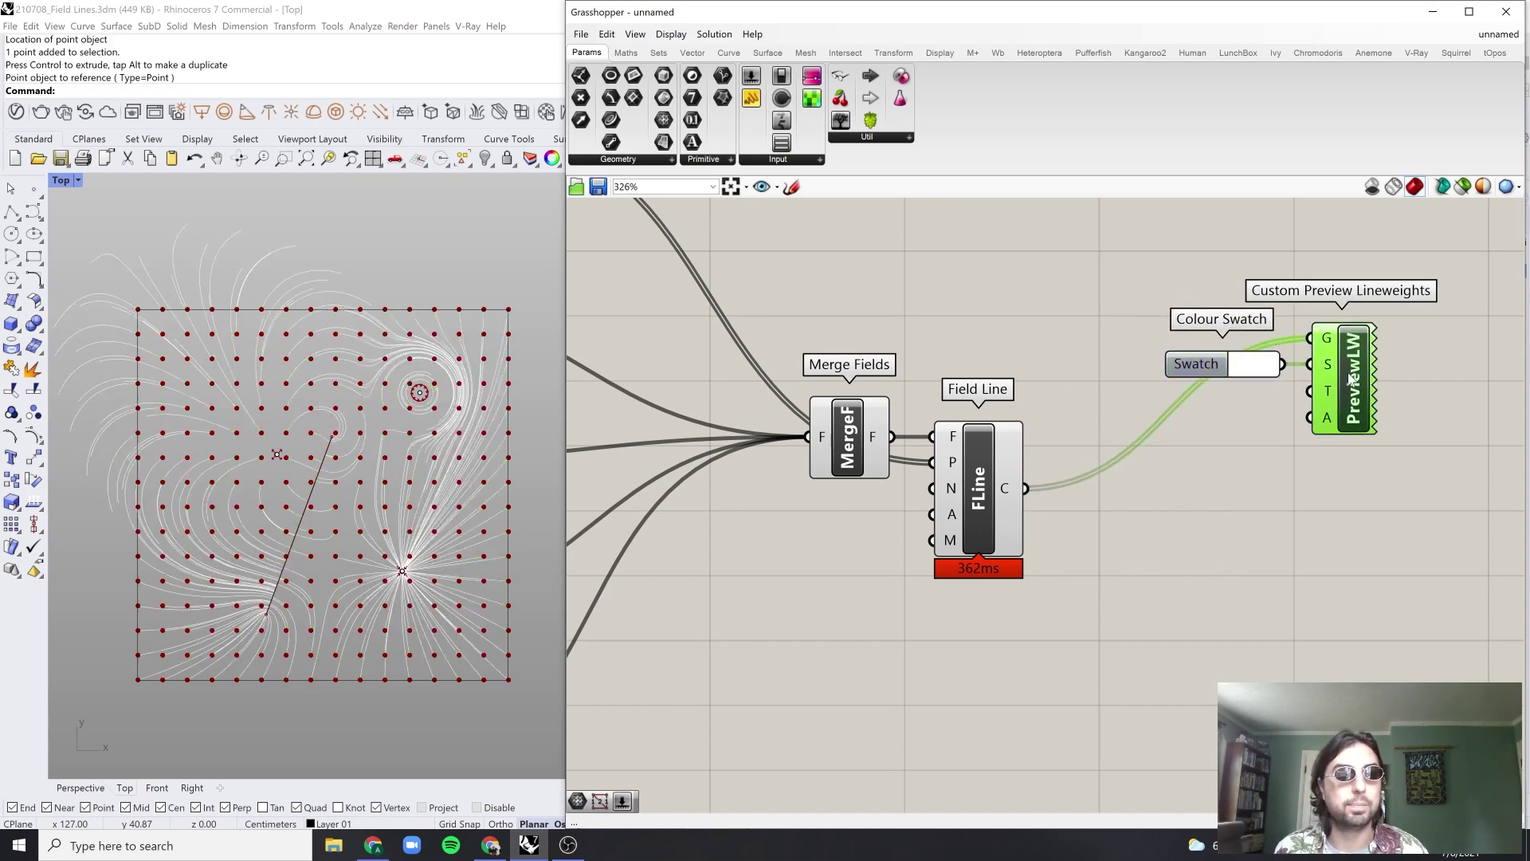
{"action": "left_click", "coordinate": [1448, 365]}
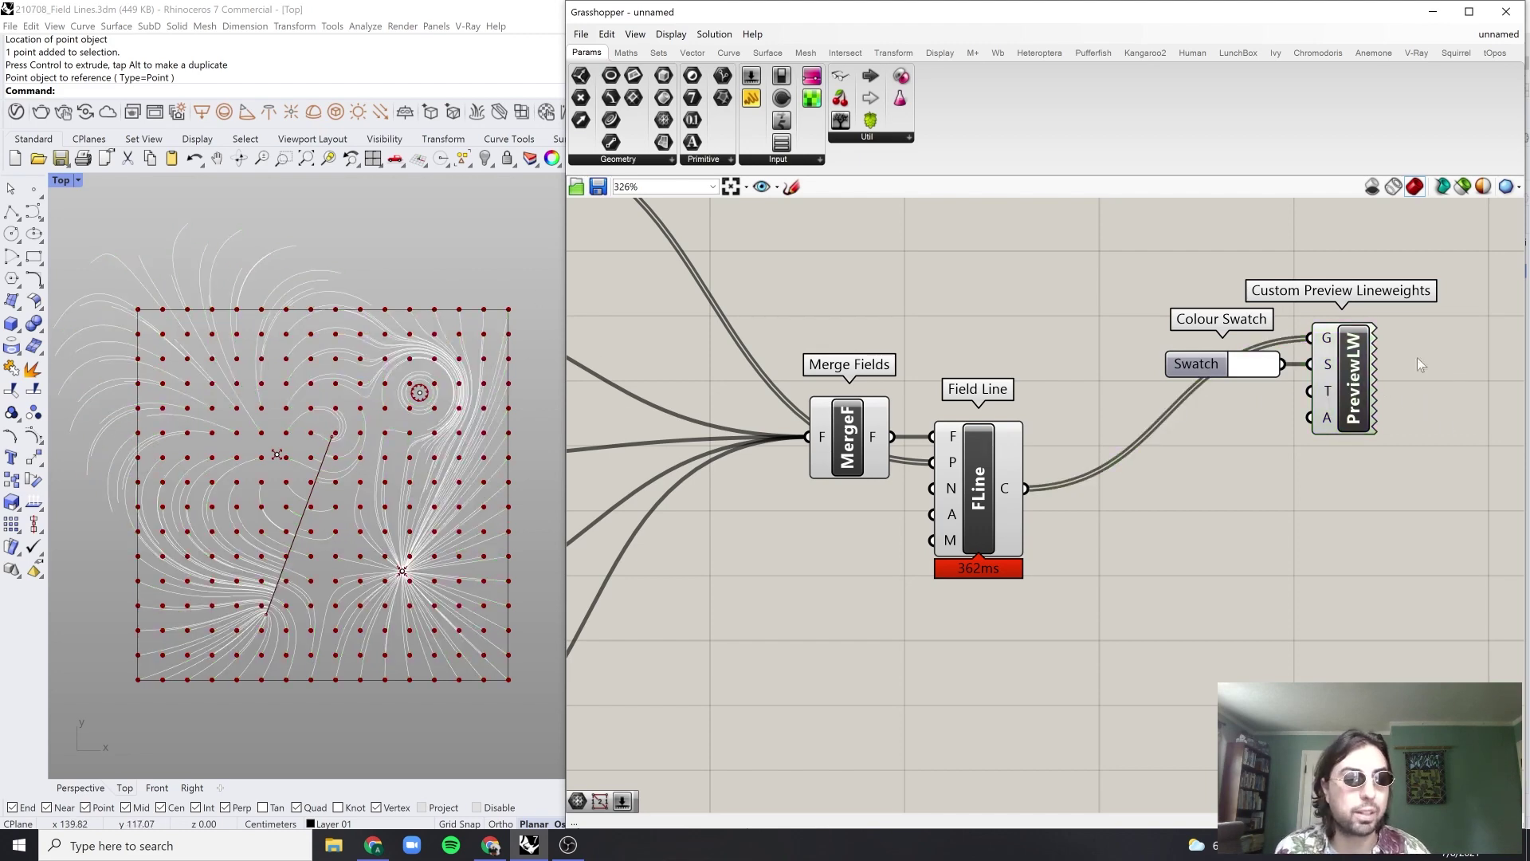
{"action": "left_click_drag", "start_coordinate": [1417, 312], "coordinate": [1199, 411]}
{"action": "scroll", "coordinate": [1127, 486], "scroll_direction": "down", "scroll_amount": 1}
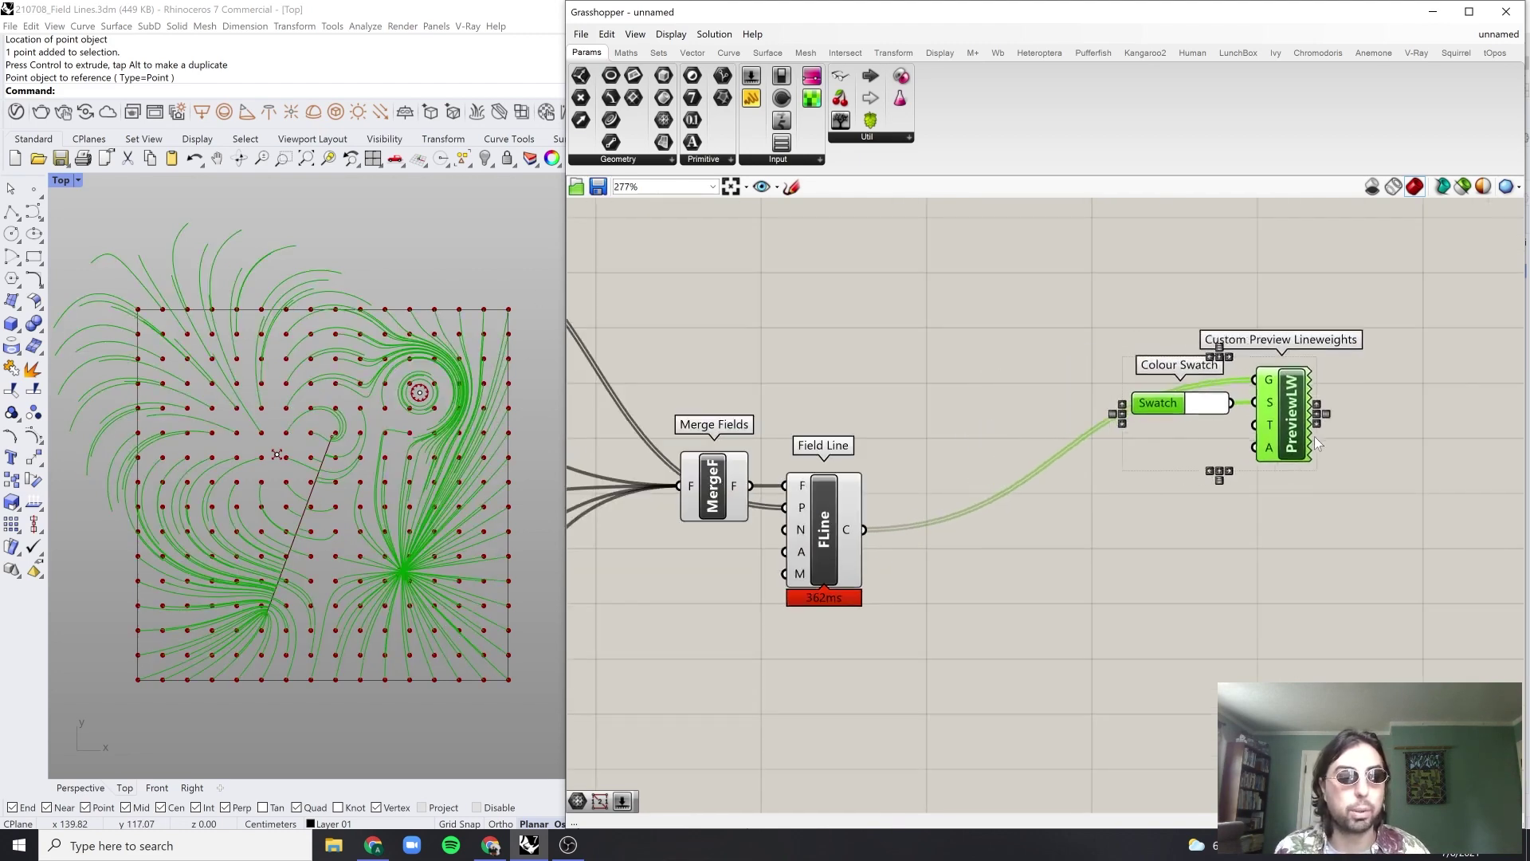
{"action": "left_click_drag", "start_coordinate": [1314, 436], "coordinate": [1346, 445]}
{"action": "left_click", "coordinate": [1116, 500]}
{"action": "right_click_drag", "start_coordinate": [471, 551], "coordinate": [473, 551]}
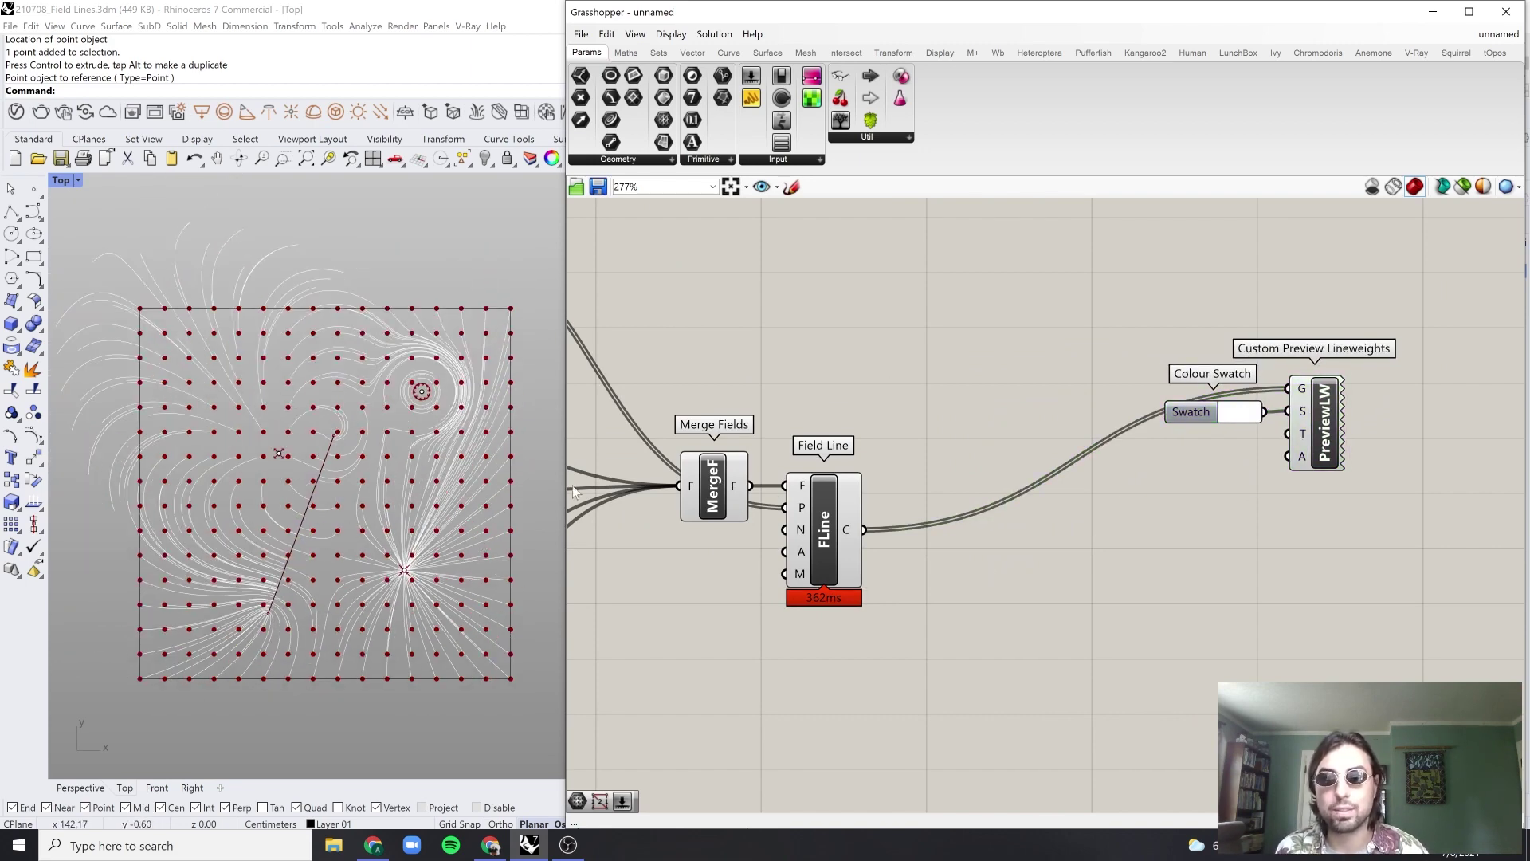
Step: Add a Break Field component above Merge Fields
{"action": "right_click_drag", "start_coordinate": [915, 483], "coordinate": [1139, 530]}
{"action": "right_click_drag", "start_coordinate": [682, 415], "coordinate": [838, 457]}
{"action": "scroll", "coordinate": [837, 456], "scroll_direction": "down", "scroll_amount": 2}
{"action": "right_click_drag", "start_coordinate": [1166, 471], "coordinate": [1077, 427]}
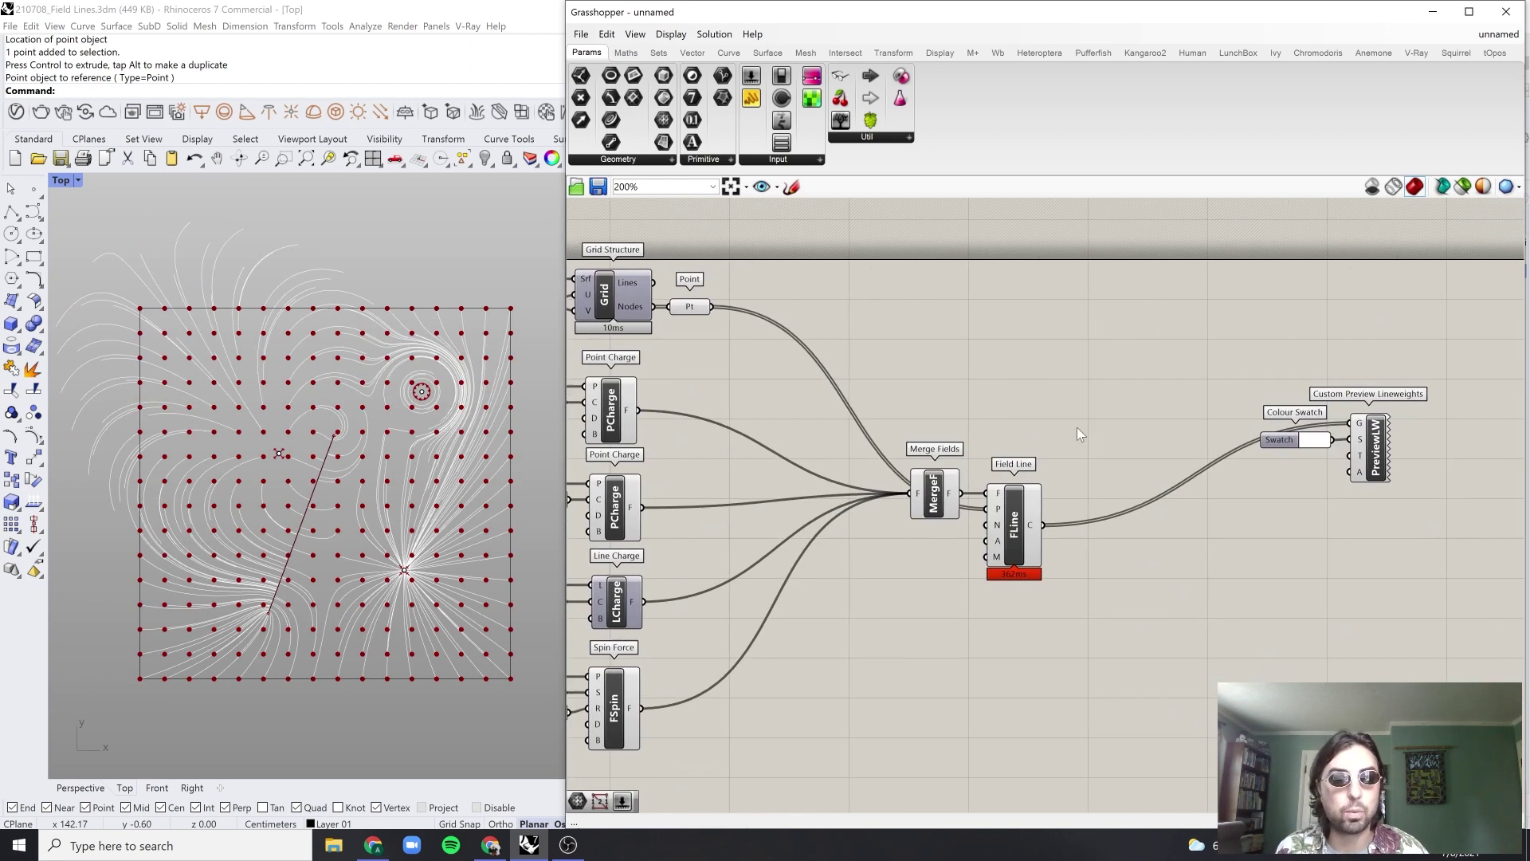
{"action": "scroll", "coordinate": [1078, 428], "scroll_direction": "down", "scroll_amount": 2}
{"action": "scroll", "coordinate": [1297, 460], "scroll_direction": "up", "scroll_amount": 3}
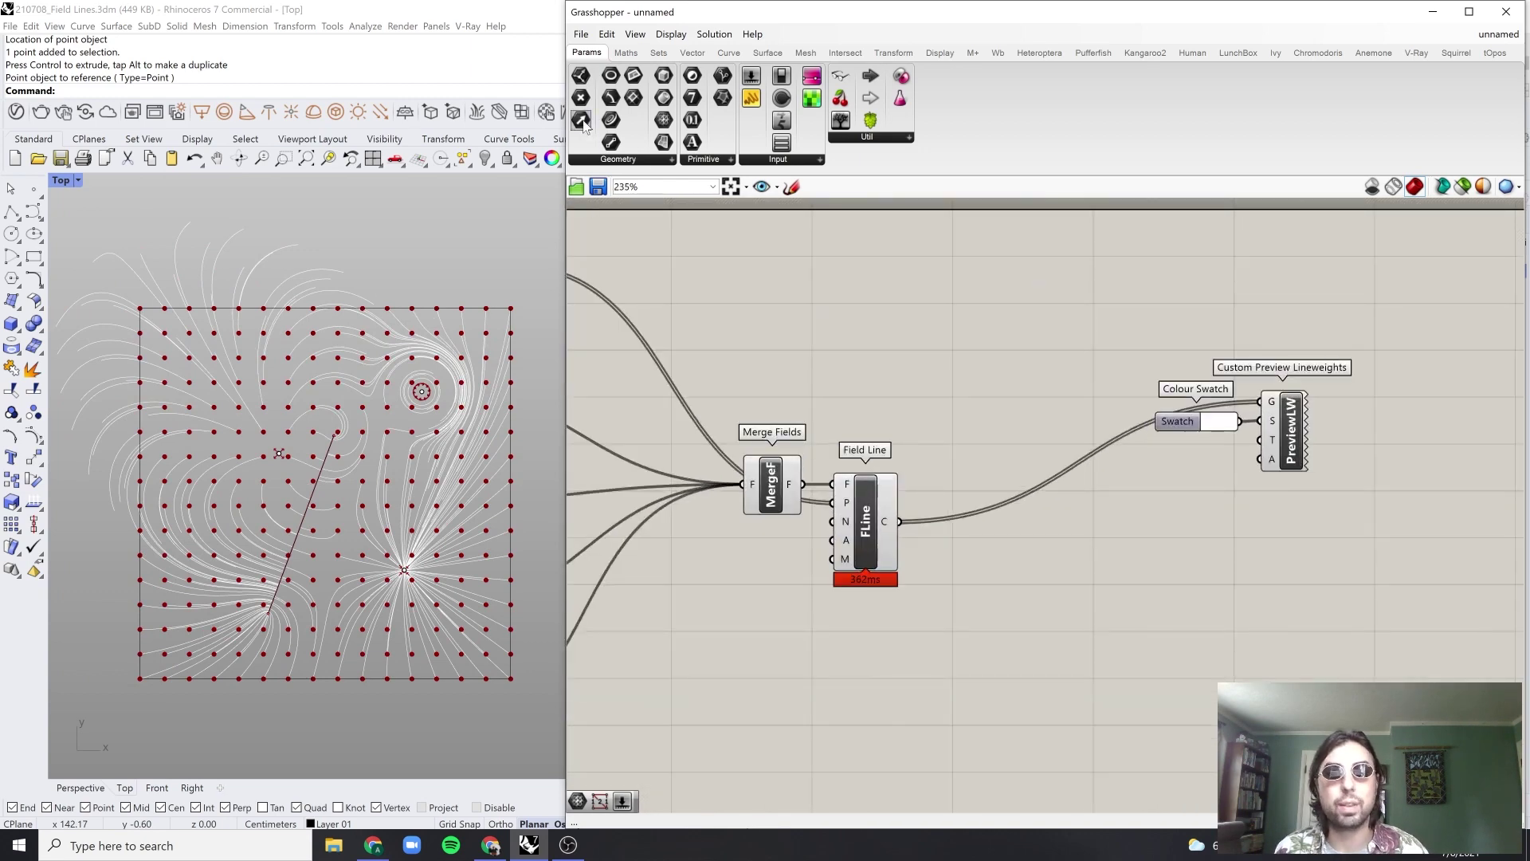
{"action": "left_click", "coordinate": [692, 53]}
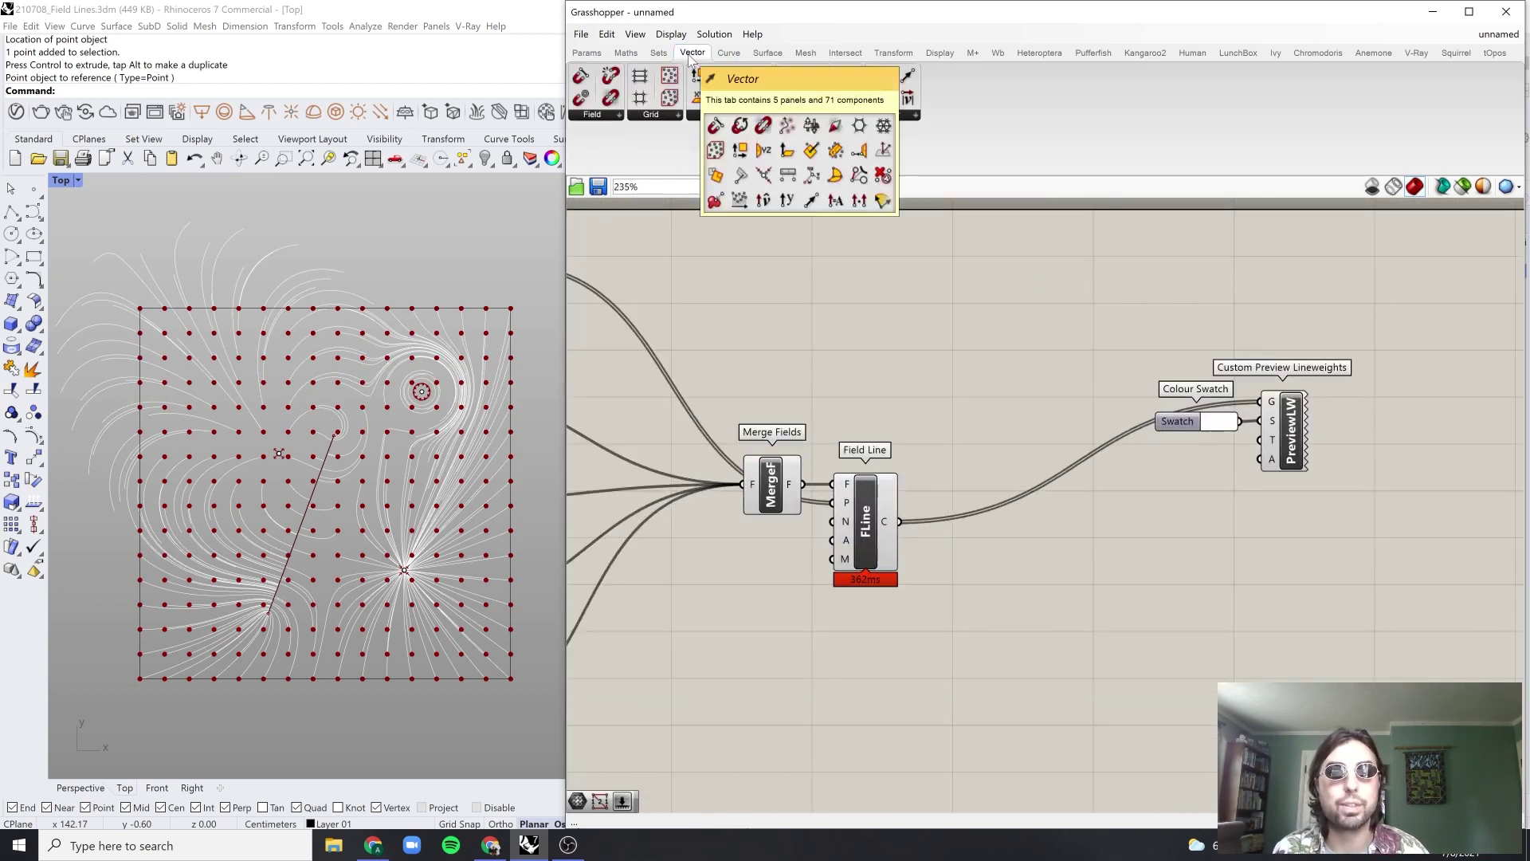
{"action": "left_click", "coordinate": [603, 114]}
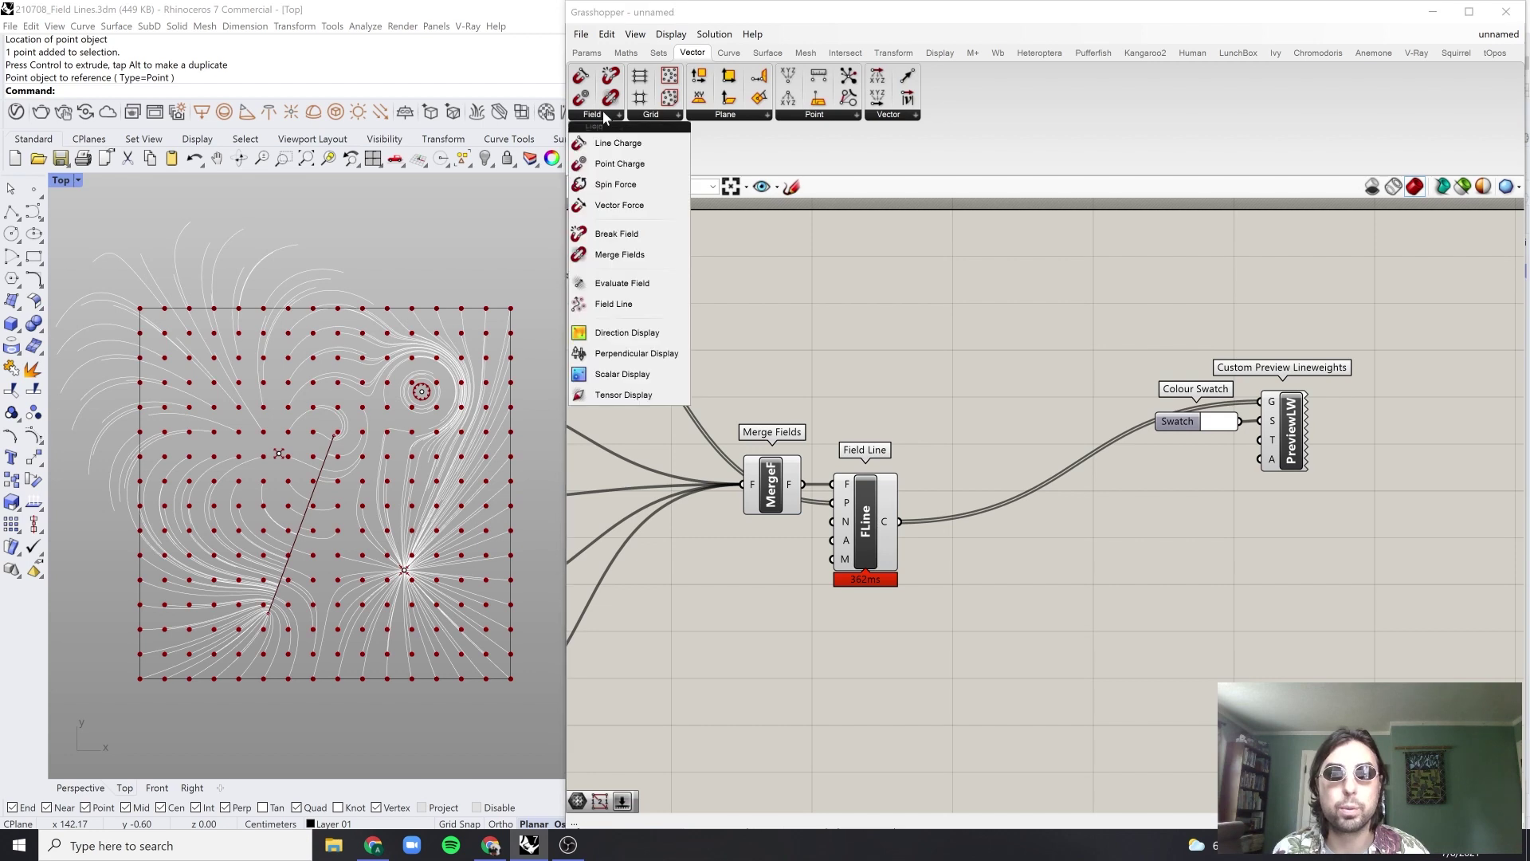
{"action": "left_click", "coordinate": [653, 238]}
{"action": "left_click", "coordinate": [768, 375]}
{"action": "scroll", "coordinate": [751, 478], "scroll_direction": "up", "scroll_amount": 2}
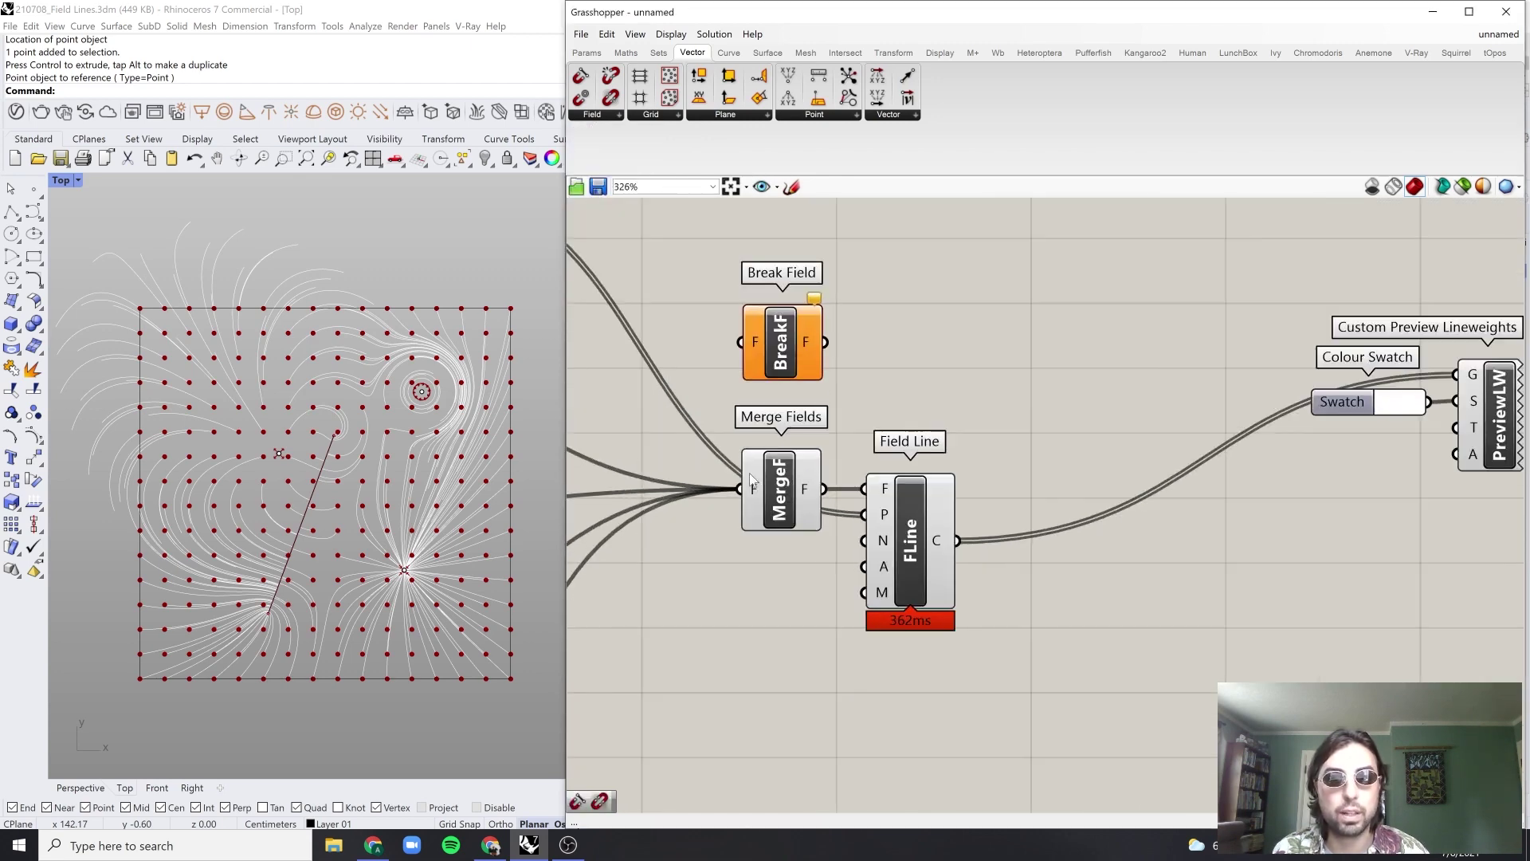
Step: Add a panel, connect the F output of Merge Fields to it, and place it between Break Field and Custom Preview Lineweights
{"action": "double_click", "coordinate": [953, 384]}
{"action": "type", "text": "panel"}
{"action": "key", "text": "Return"}
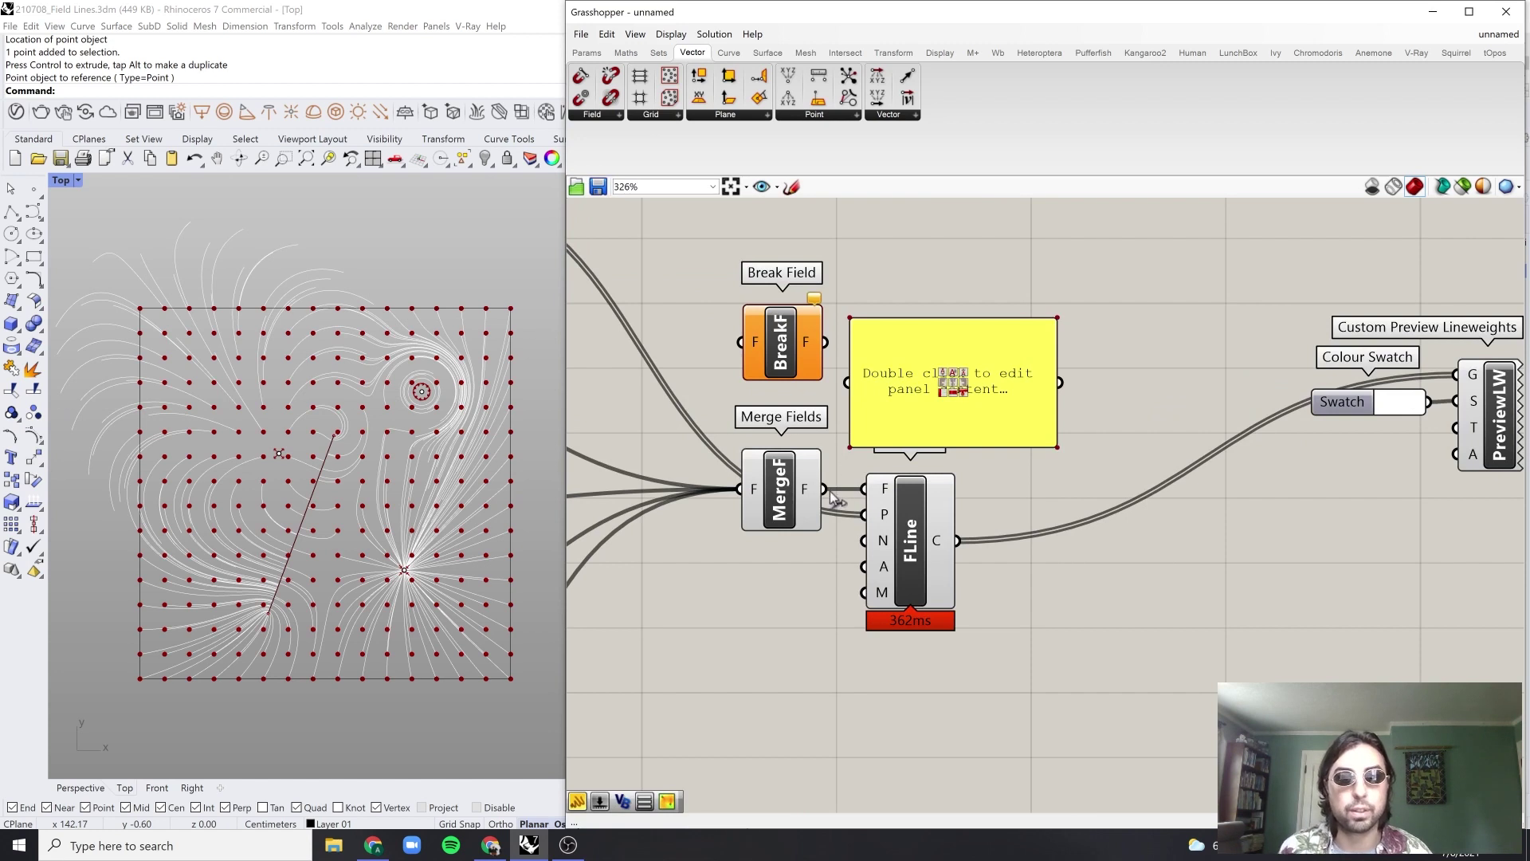
{"action": "left_click_drag", "start_coordinate": [830, 491], "coordinate": [1051, 331]}
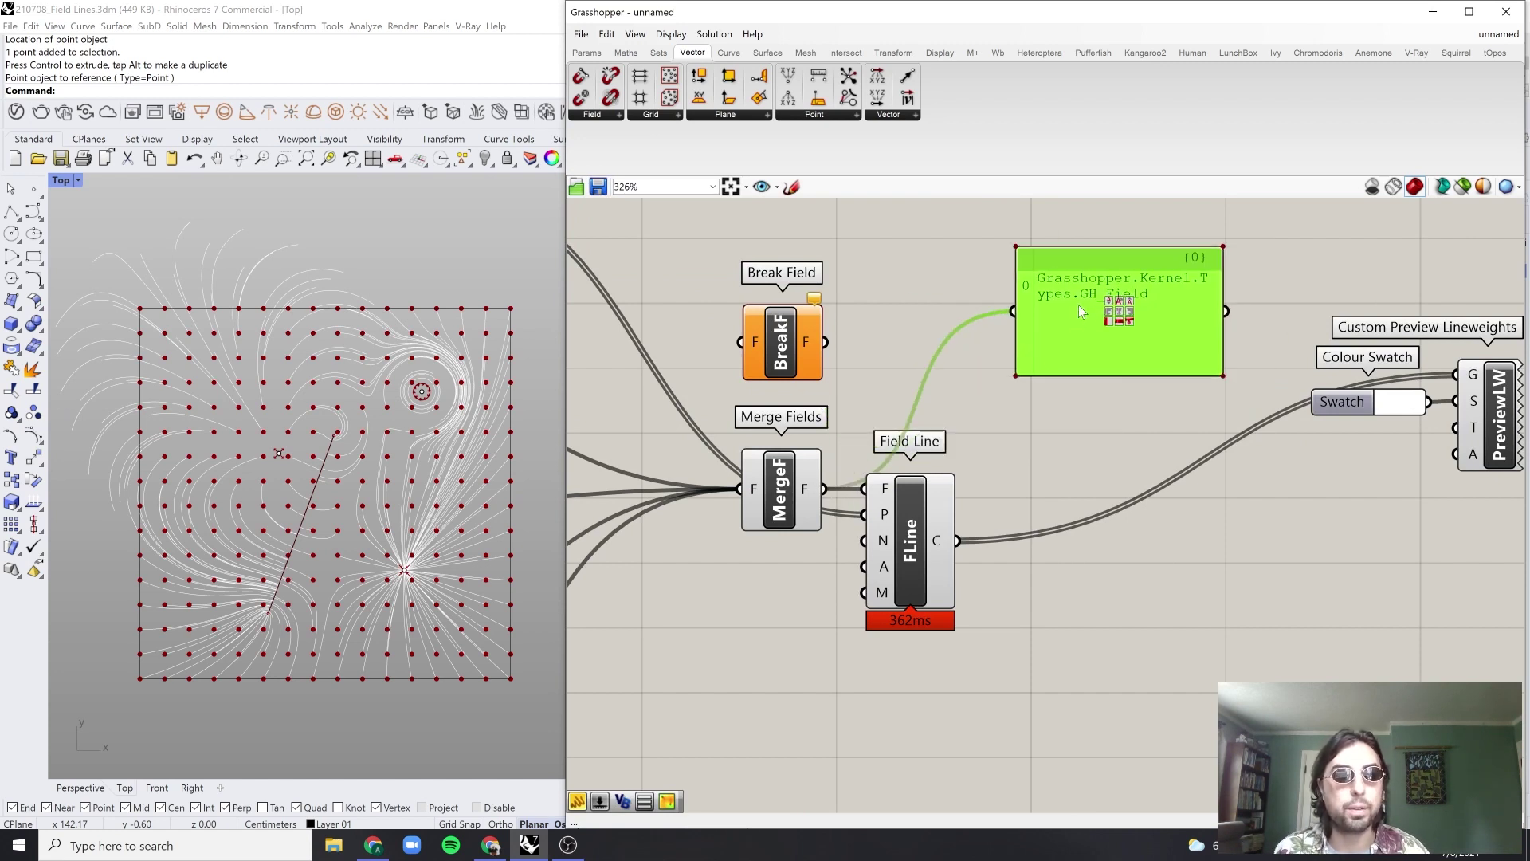
{"action": "right_click_drag", "start_coordinate": [1008, 341], "coordinate": [1000, 432]}
{"action": "left_click", "coordinate": [846, 494]}
{"action": "right_click_drag", "start_coordinate": [847, 494], "coordinate": [976, 466]}
{"action": "scroll", "coordinate": [976, 466], "scroll_direction": "down", "scroll_amount": 2}
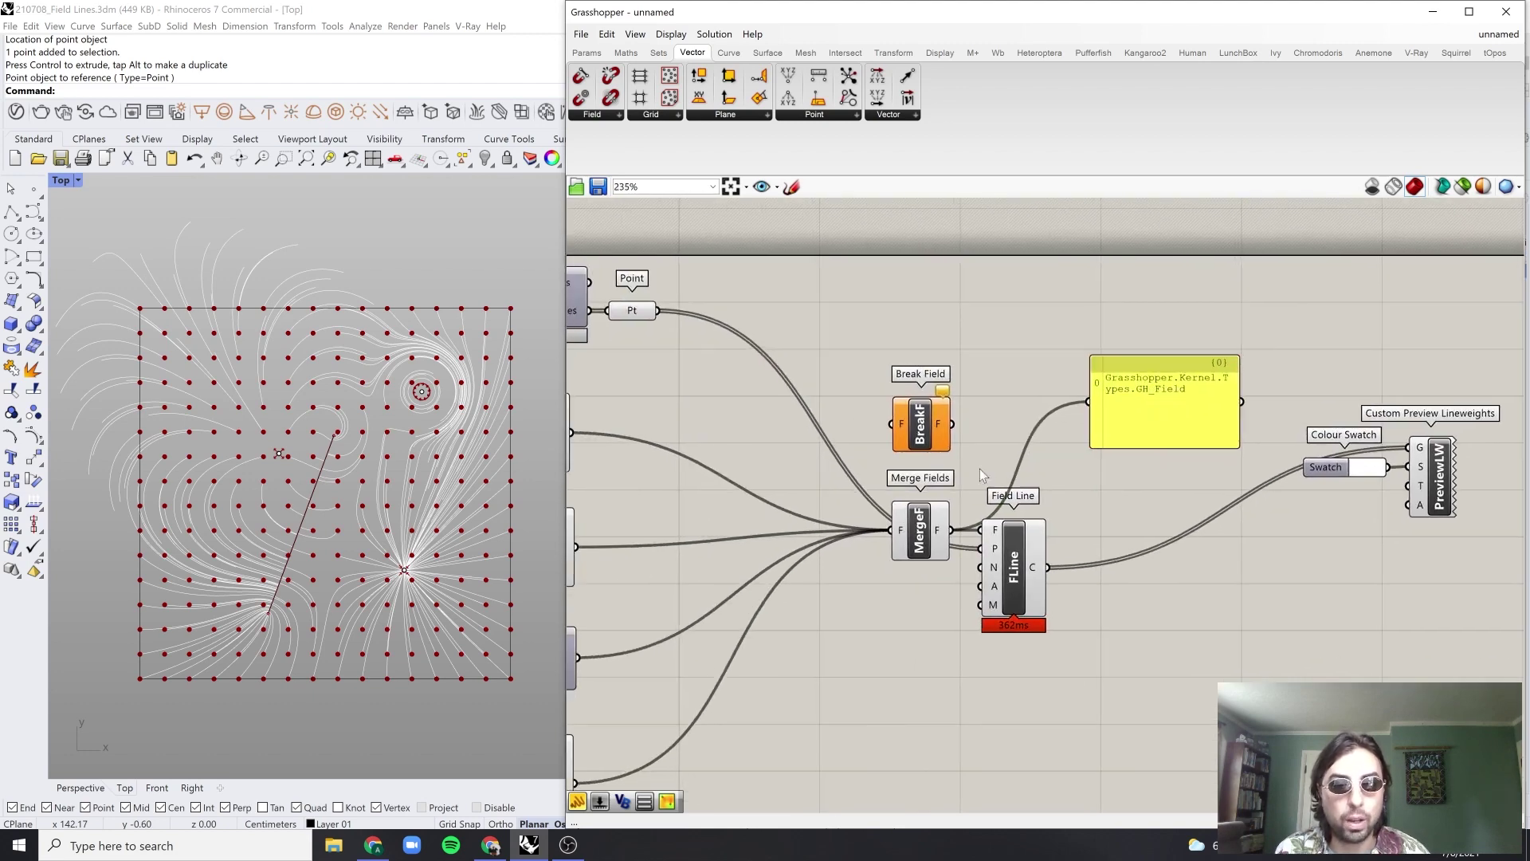
Step: Transfer all the field wires from the Merge Fields input to the Break Field input
{"action": "scroll", "coordinate": [976, 466], "scroll_direction": "up", "scroll_amount": 2}
{"action": "left_click_drag", "start_coordinate": [860, 553], "coordinate": [864, 404], "text": "ctrl+shift"}
{"action": "left_click", "coordinate": [924, 394]}
{"action": "left_click", "coordinate": [974, 380]}
{"action": "right_click_drag", "start_coordinate": [973, 380], "coordinate": [872, 422]}
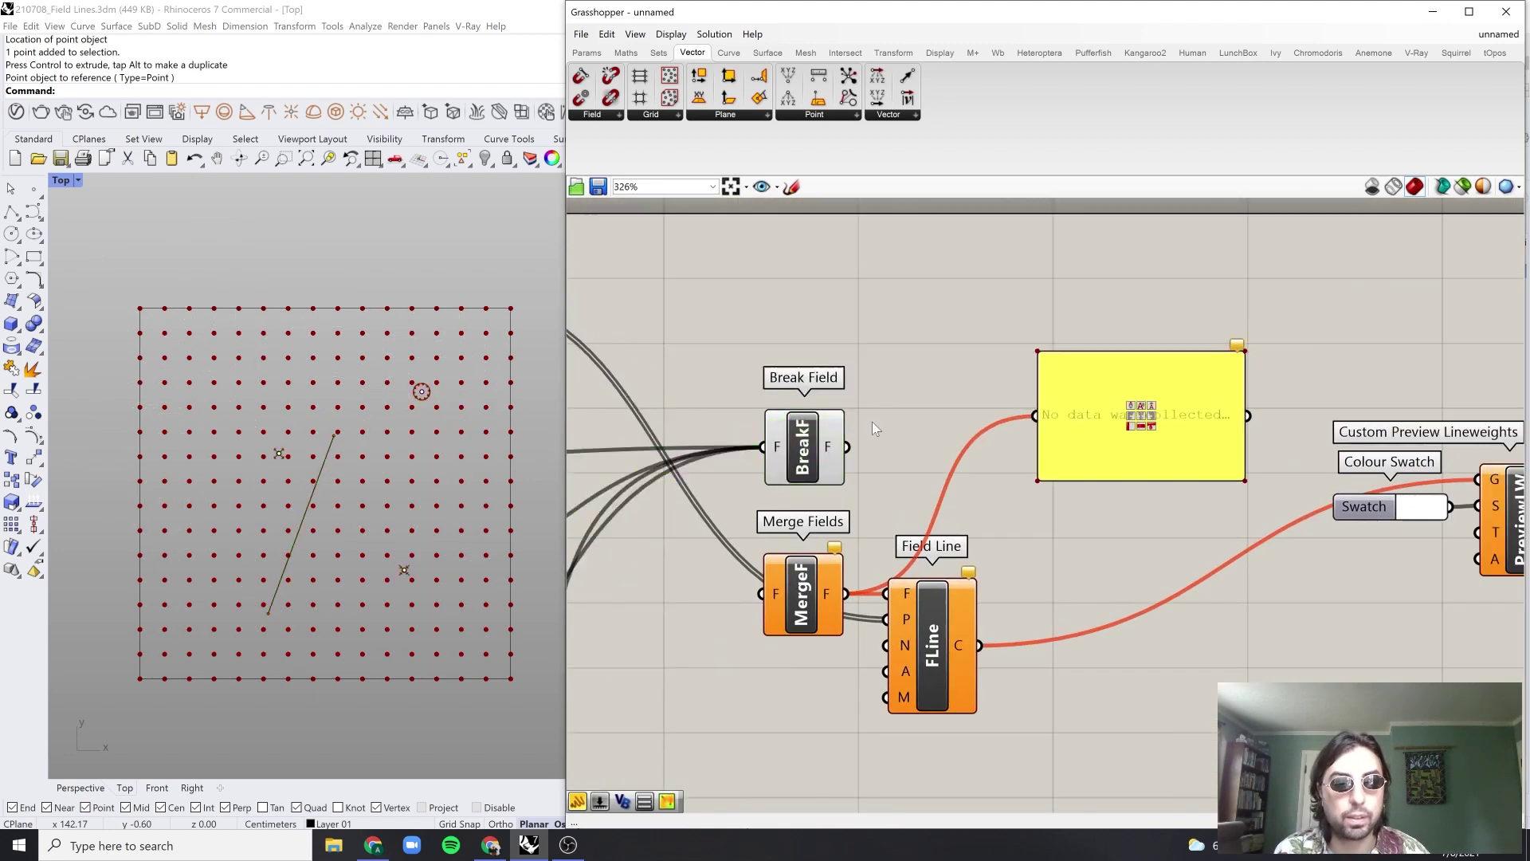
Step: Connect the Break Field output to the panel and enlarge the panel to fit its full list
{"action": "left_click_drag", "start_coordinate": [847, 447], "coordinate": [1034, 430]}
{"action": "left_click_drag", "start_coordinate": [1093, 437], "coordinate": [1088, 455]}
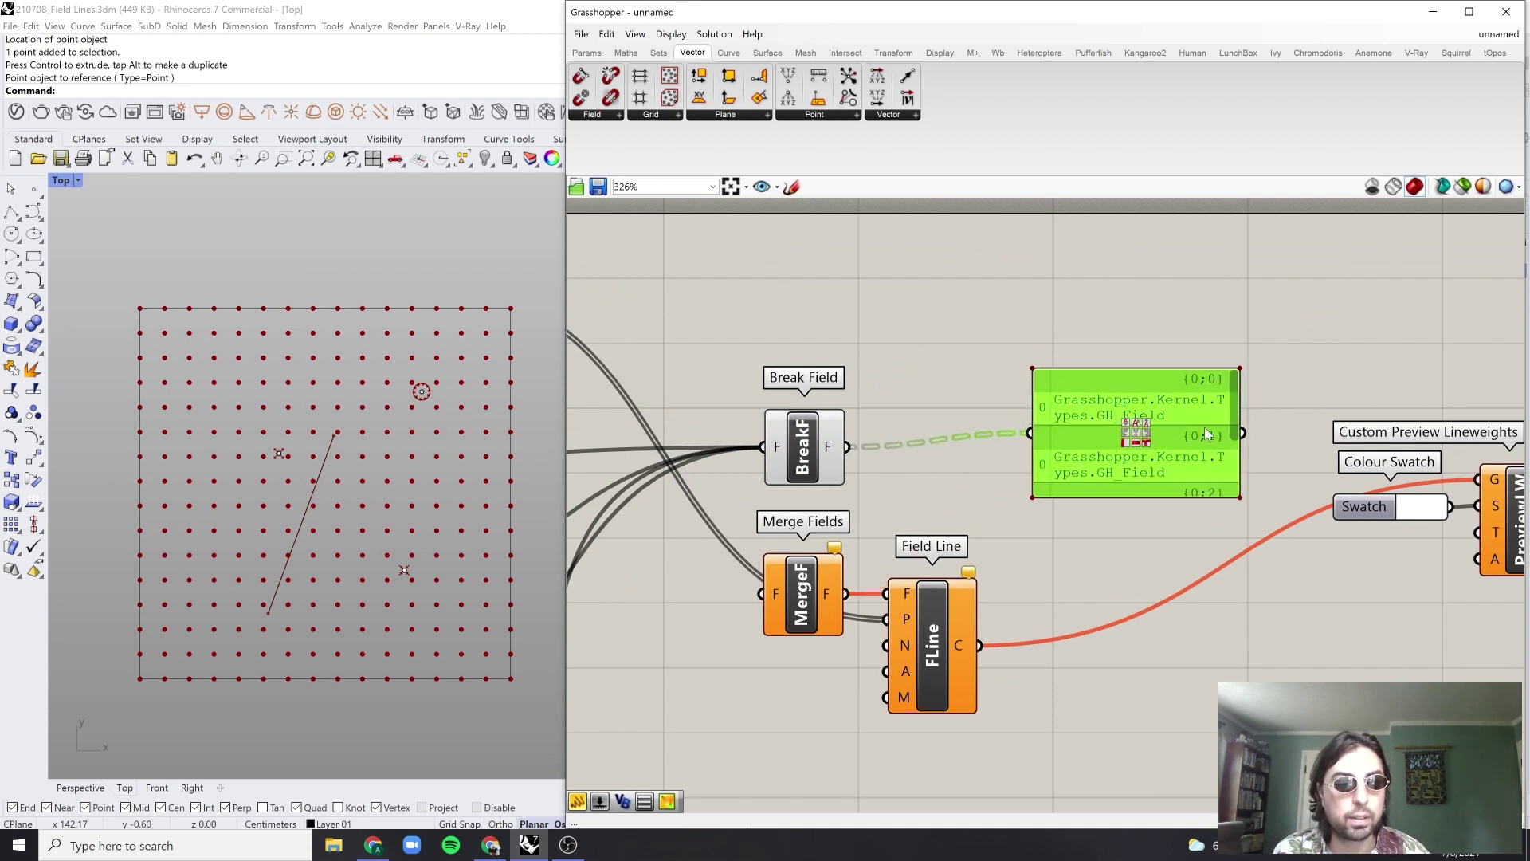
{"action": "left_click_drag", "start_coordinate": [1235, 410], "coordinate": [1245, 472]}
{"action": "left_click", "coordinate": [1145, 502]}
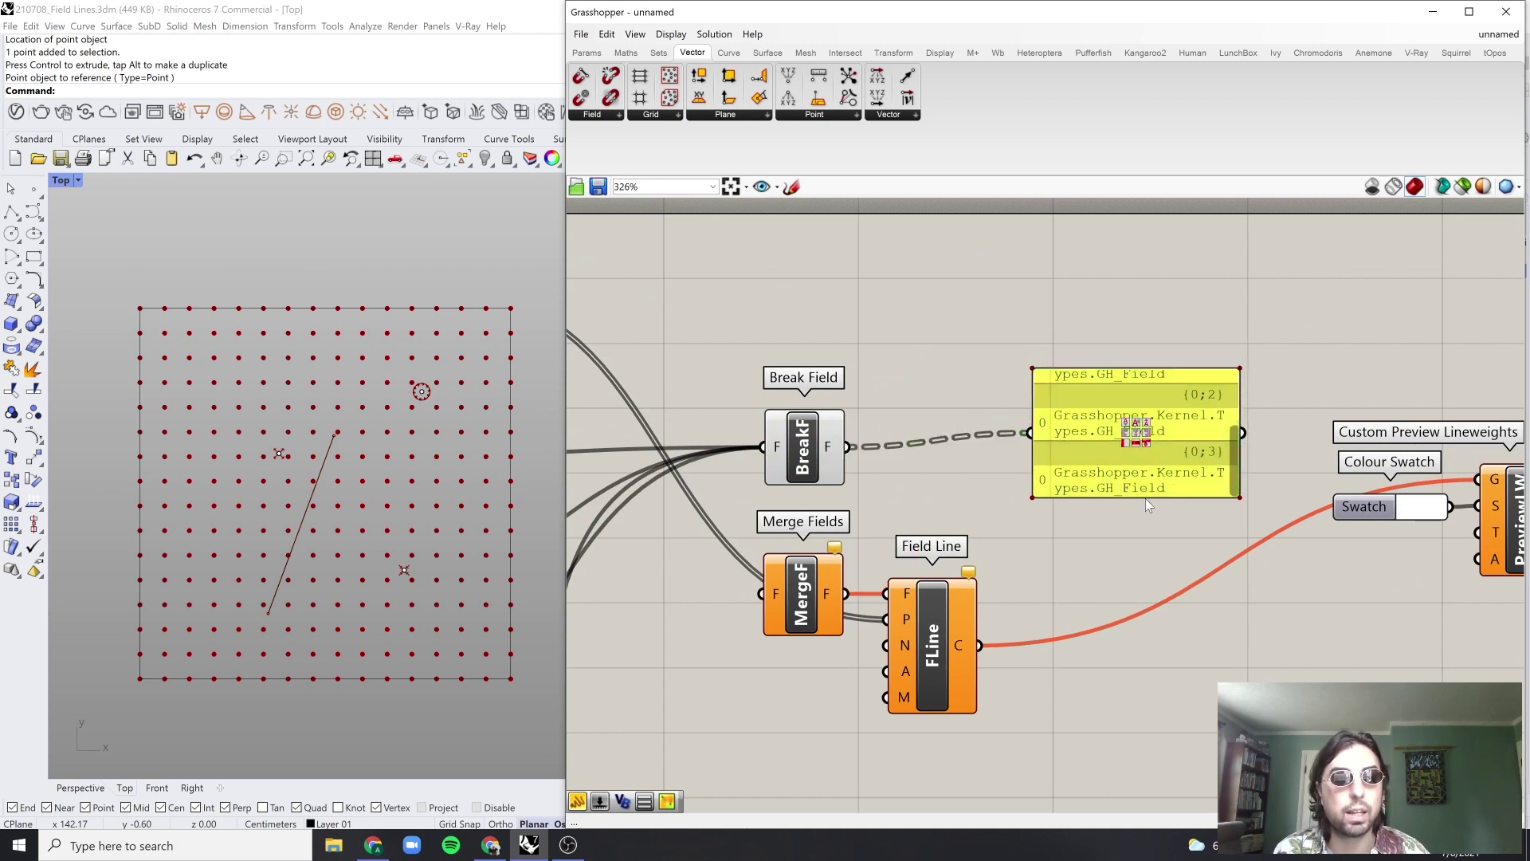
{"action": "left_click_drag", "start_coordinate": [1139, 496], "coordinate": [1139, 562]}
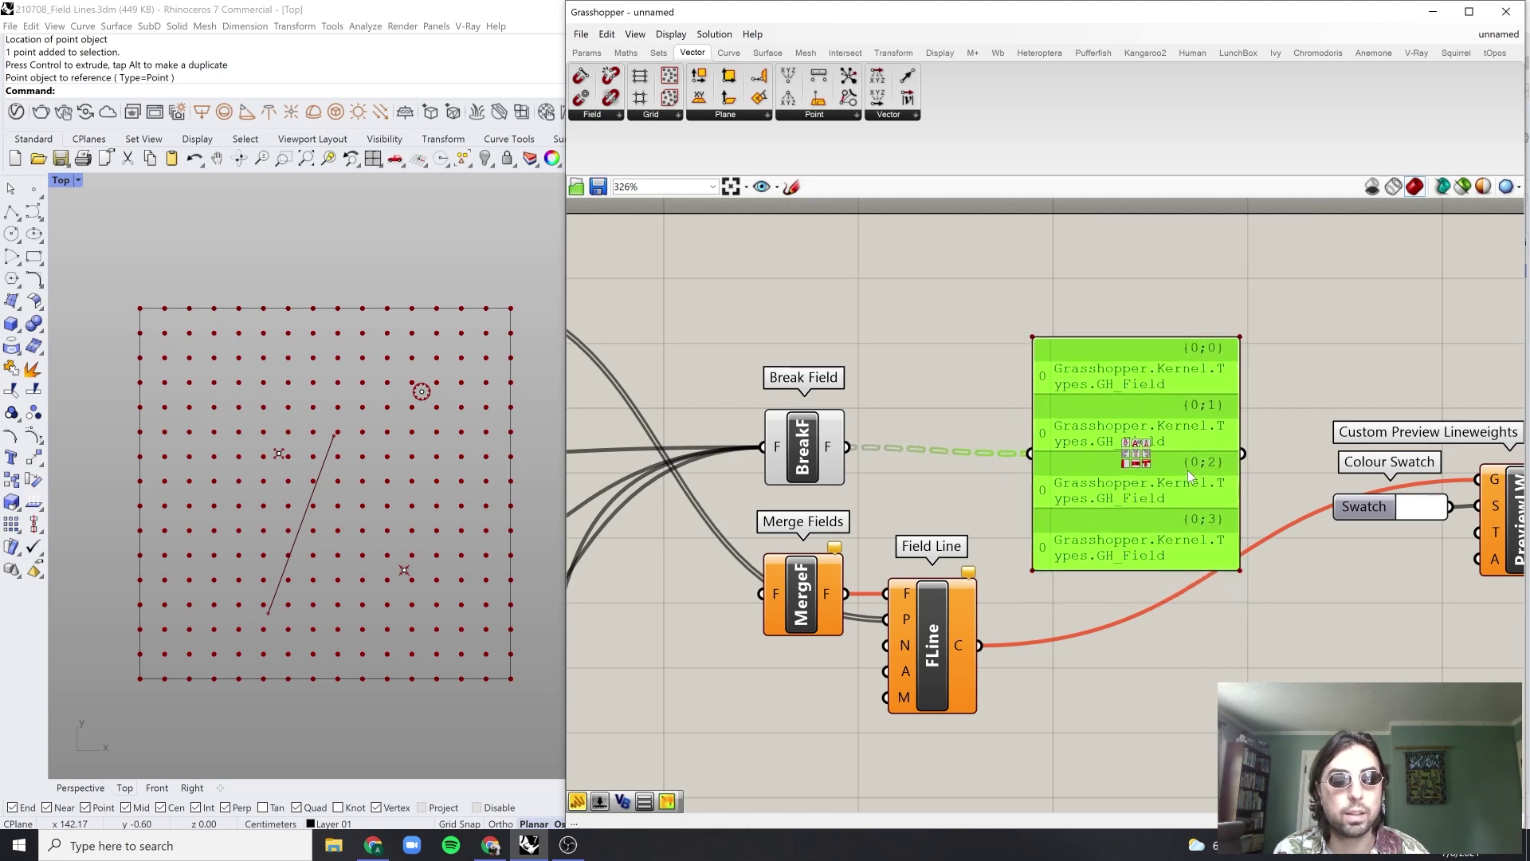
{"action": "scroll", "coordinate": [982, 407], "scroll_direction": "down", "scroll_amount": 3}
{"action": "scroll", "coordinate": [982, 407], "scroll_direction": "up", "scroll_amount": 1}
{"action": "left_click", "coordinate": [1088, 381]}
{"action": "scroll", "coordinate": [1066, 392], "scroll_direction": "up", "scroll_amount": 1}
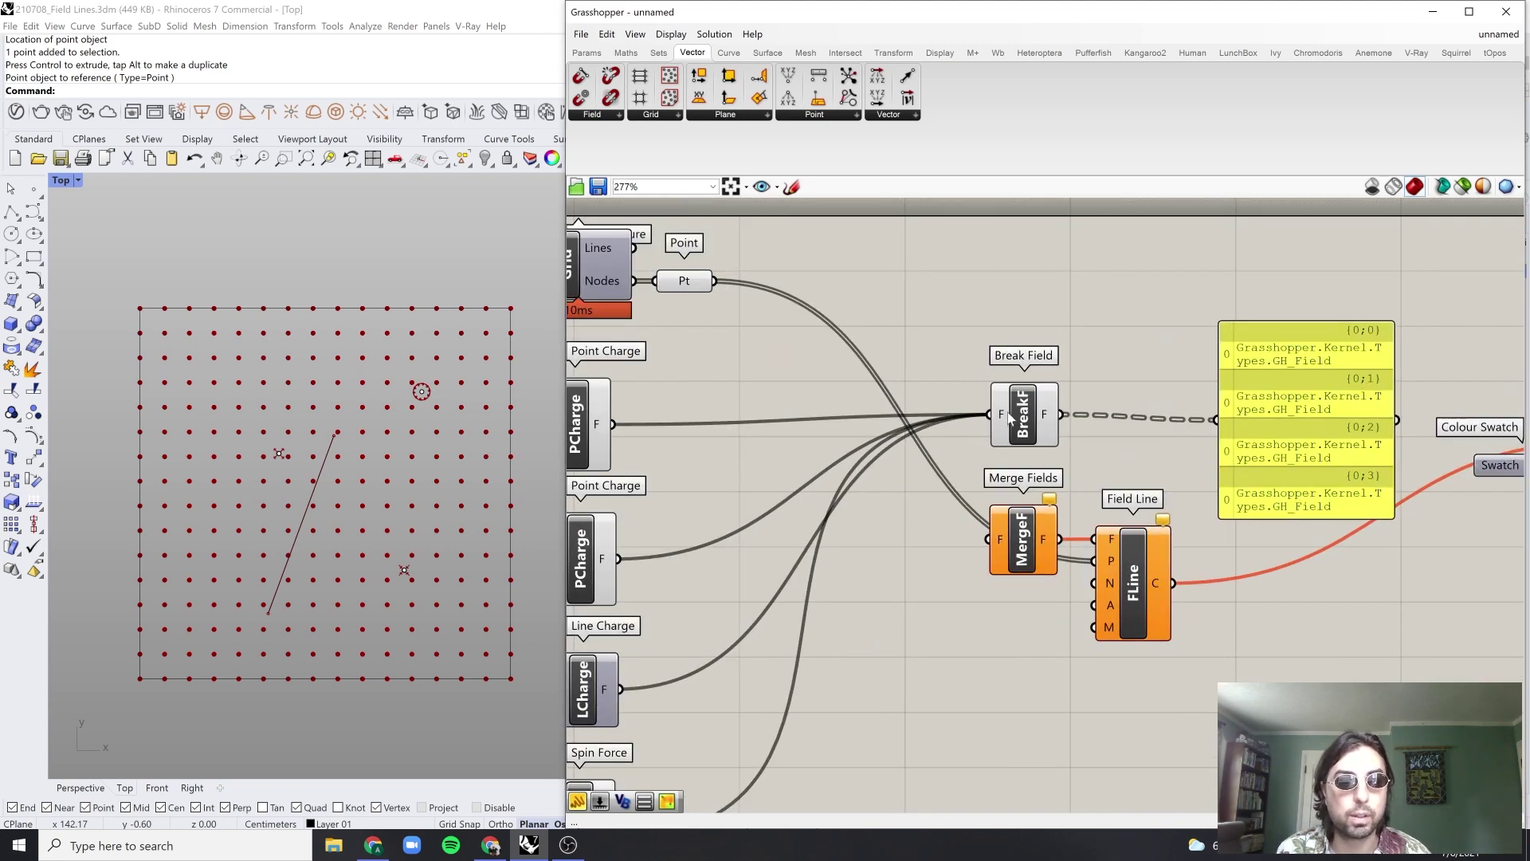
Step: Return the field wires to the Merge Fields input and delete the panel and Break Field component
{"action": "left_click_drag", "start_coordinate": [984, 420], "coordinate": [1002, 528], "text": "ctrl+shift"}
{"action": "right_click_drag", "start_coordinate": [1105, 363], "coordinate": [988, 373]}
{"action": "left_click", "coordinate": [1171, 413]}
{"action": "key", "text": "Delete"}
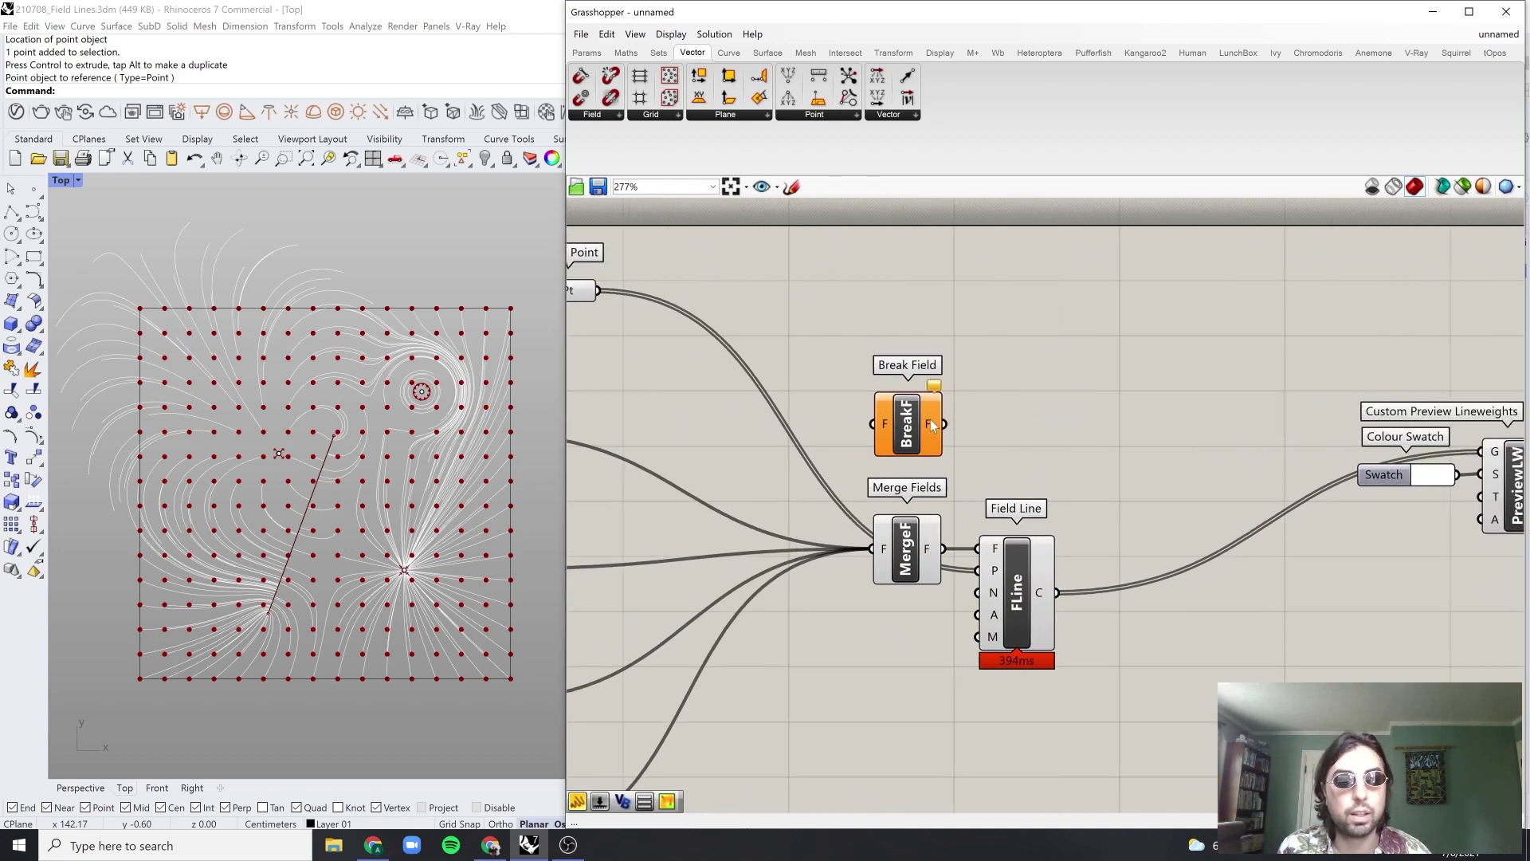
{"action": "left_click", "coordinate": [930, 419]}
{"action": "key", "text": "Delete"}
{"action": "scroll", "coordinate": [921, 402], "scroll_direction": "down", "scroll_amount": 1}
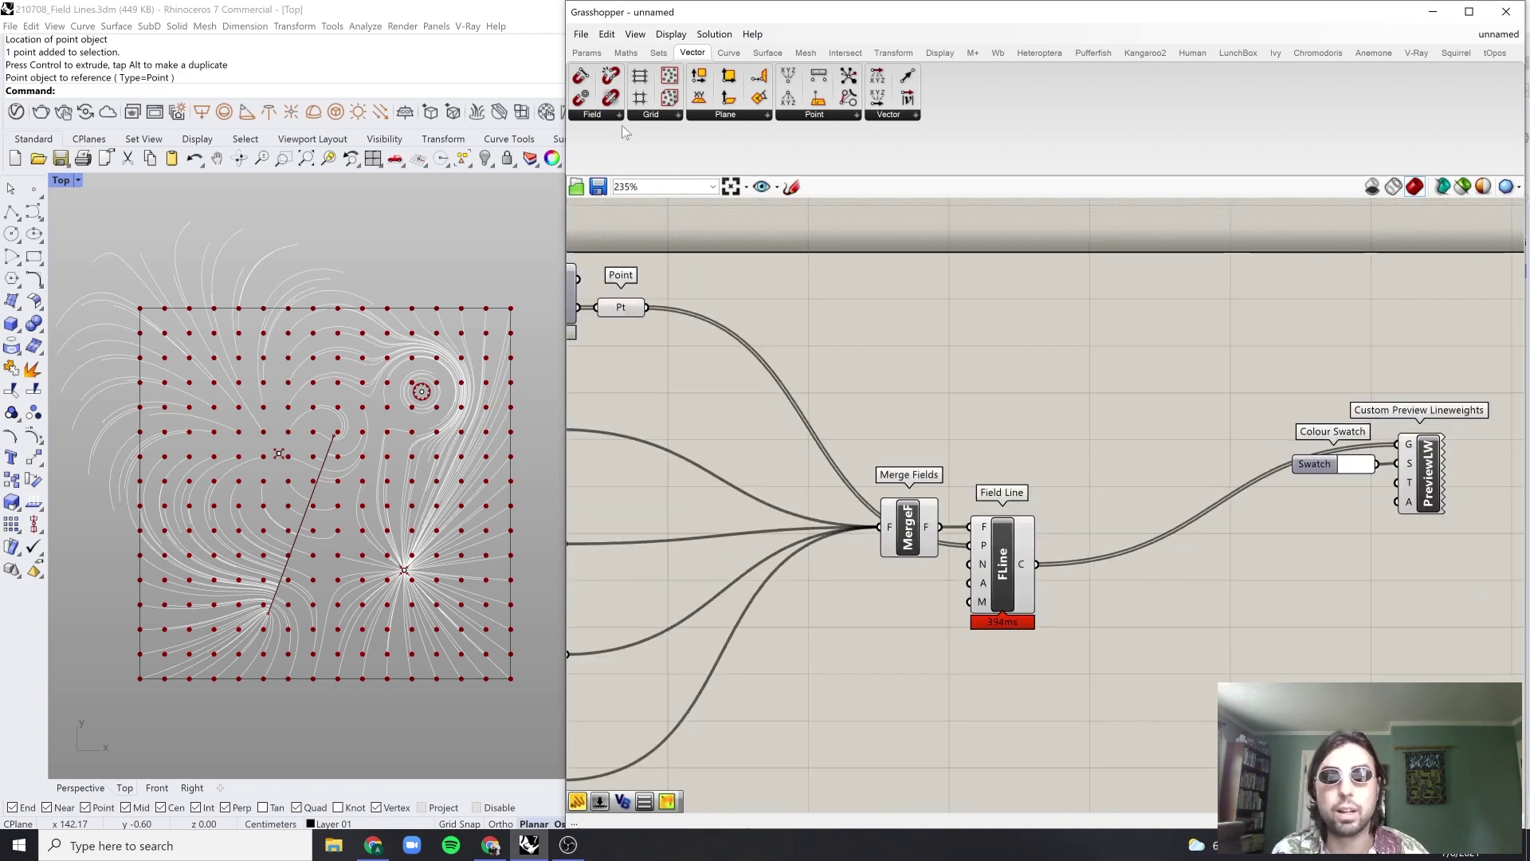
Step: Add a Direction Display component below Field Line
{"action": "left_click", "coordinate": [591, 116]}
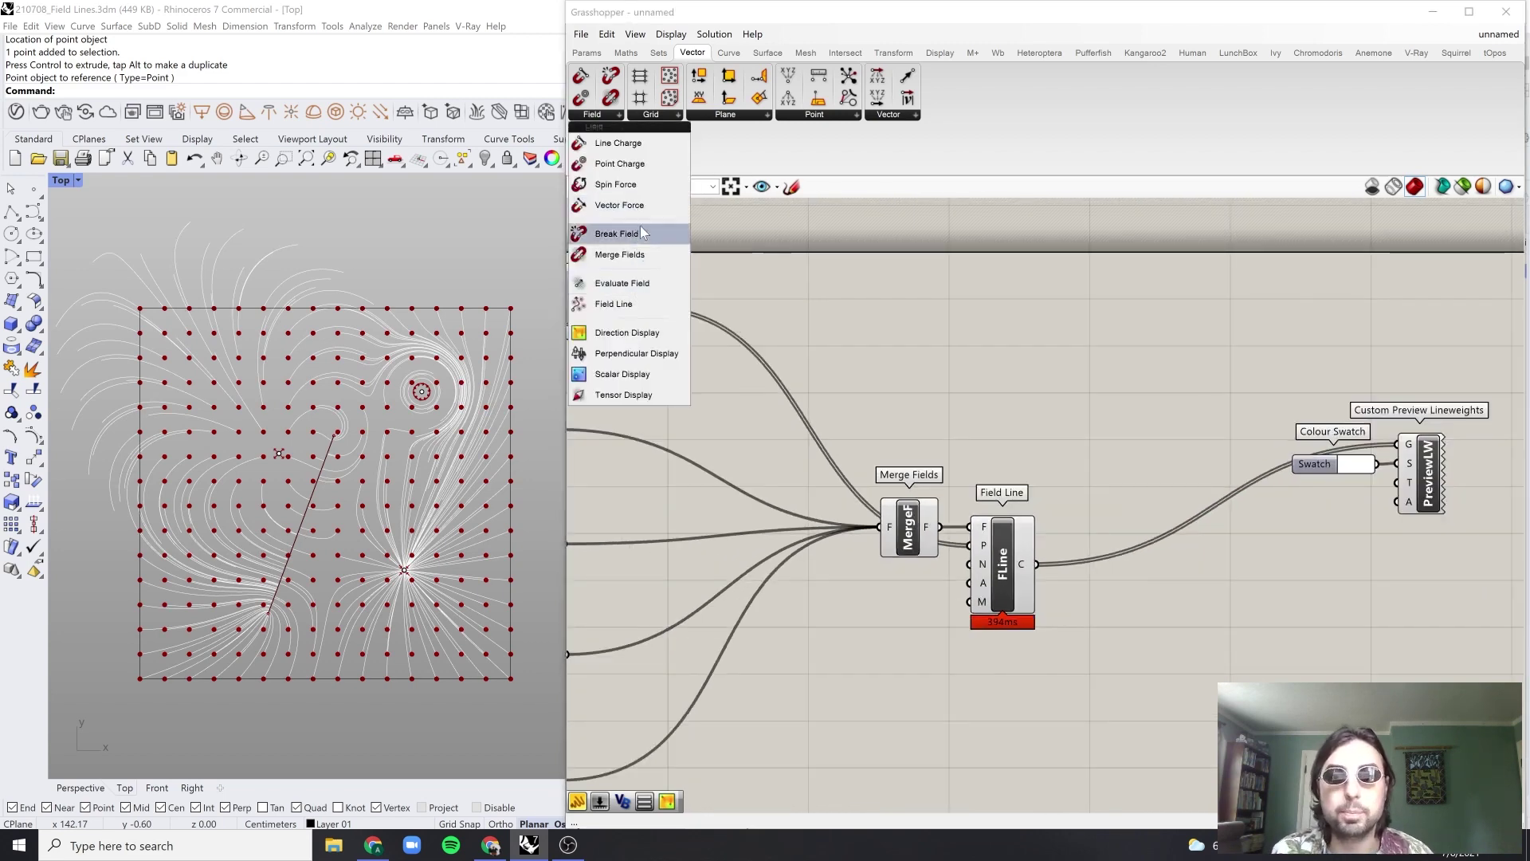
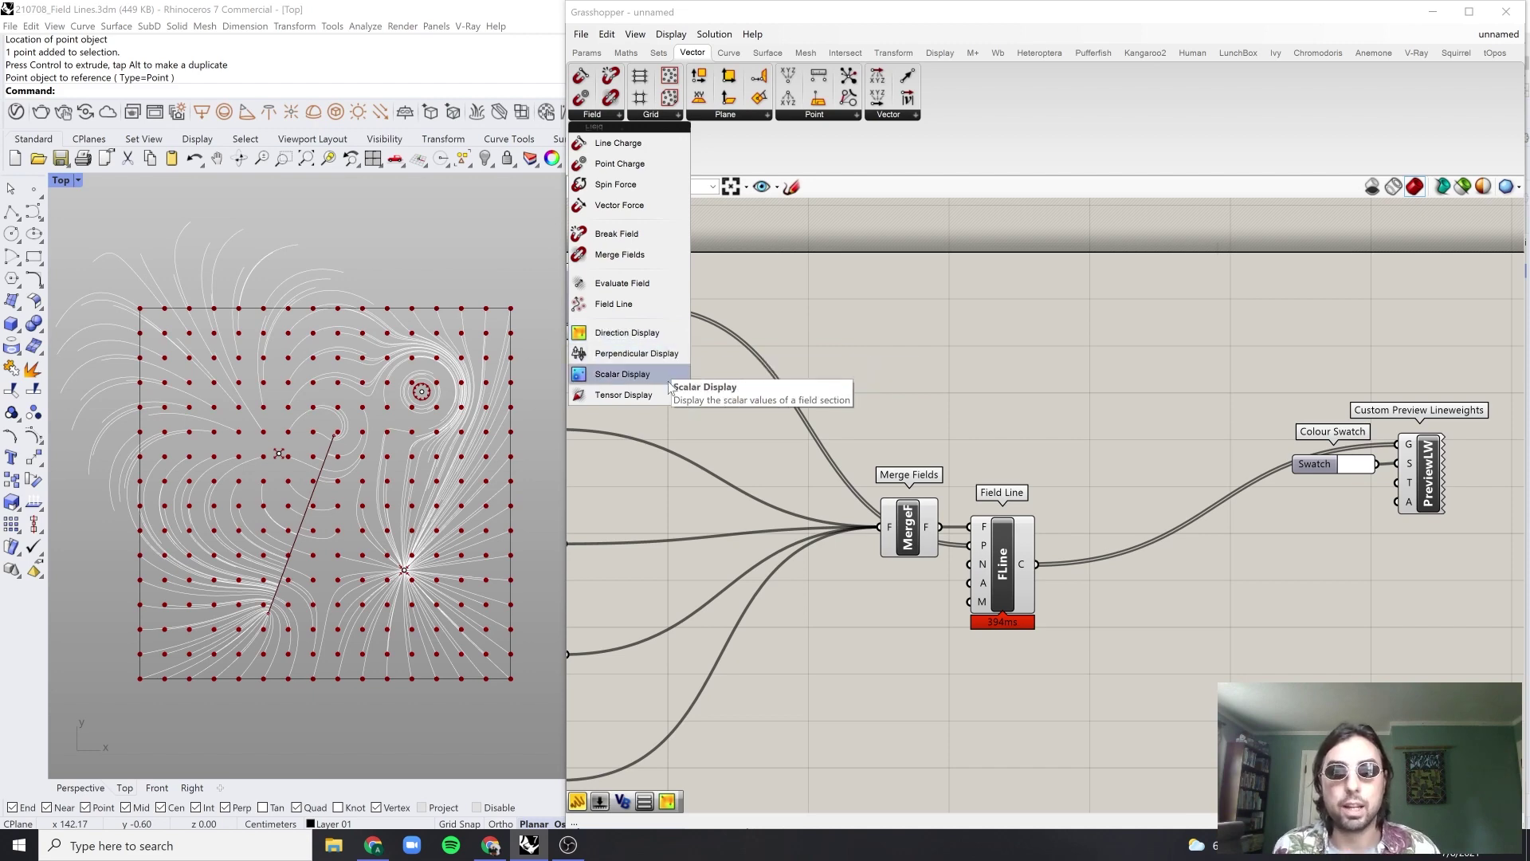
{"action": "left_click", "coordinate": [626, 332]}
{"action": "left_click", "coordinate": [961, 671]}
{"action": "right_click_drag", "start_coordinate": [1052, 625], "coordinate": [1045, 519]}
{"action": "left_click_drag", "start_coordinate": [949, 571], "coordinate": [980, 604]}
{"action": "left_click", "coordinate": [757, 391]}
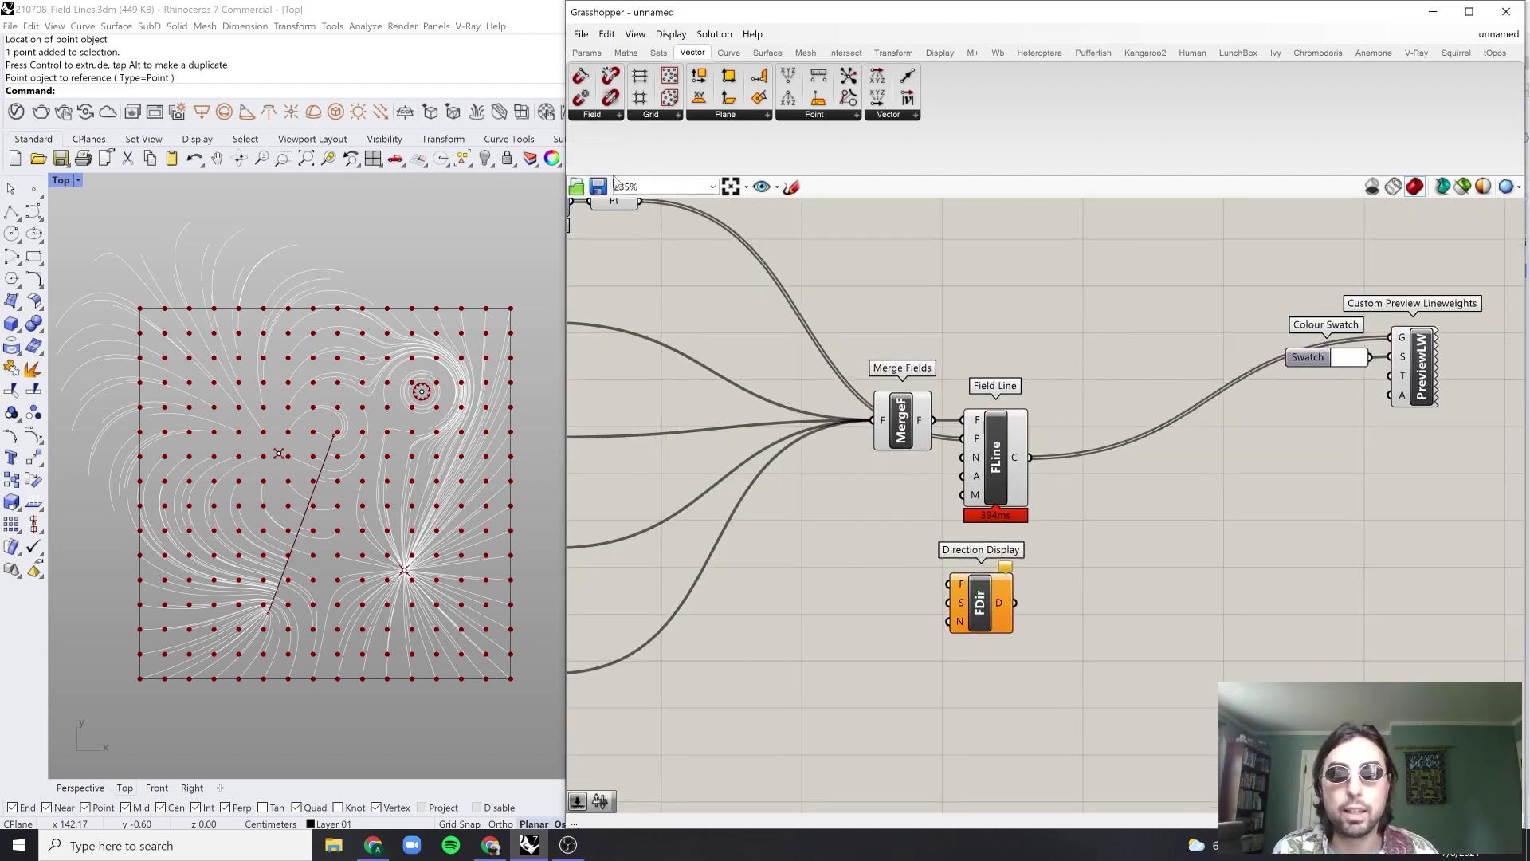
Step: Add Scalar Display and Tensor Display components beneath Direction Display
{"action": "left_click", "coordinate": [592, 114]}
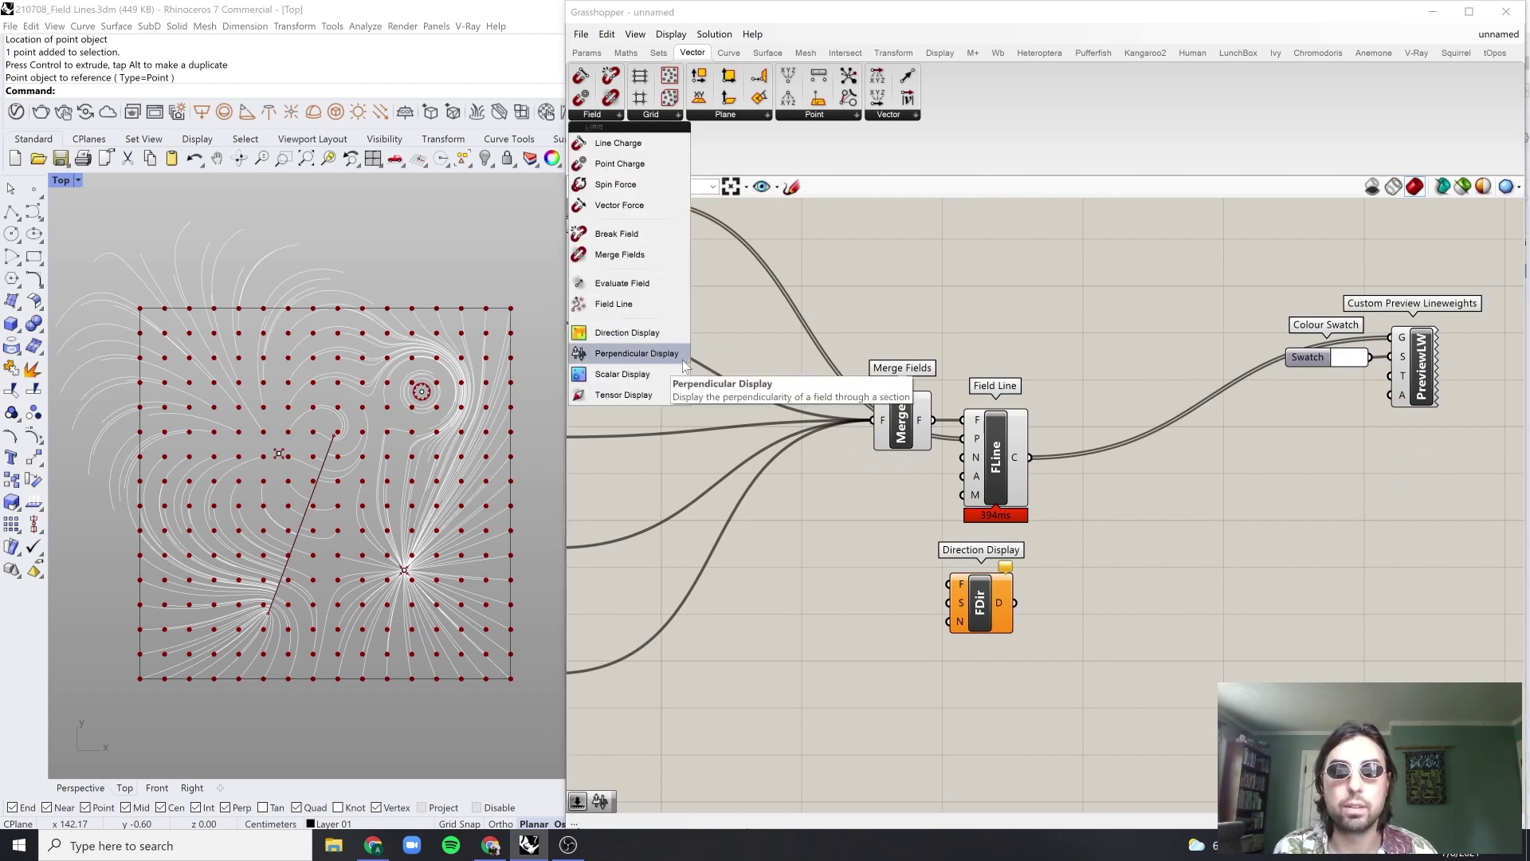
{"action": "left_click", "coordinate": [664, 369]}
{"action": "left_click", "coordinate": [976, 714]}
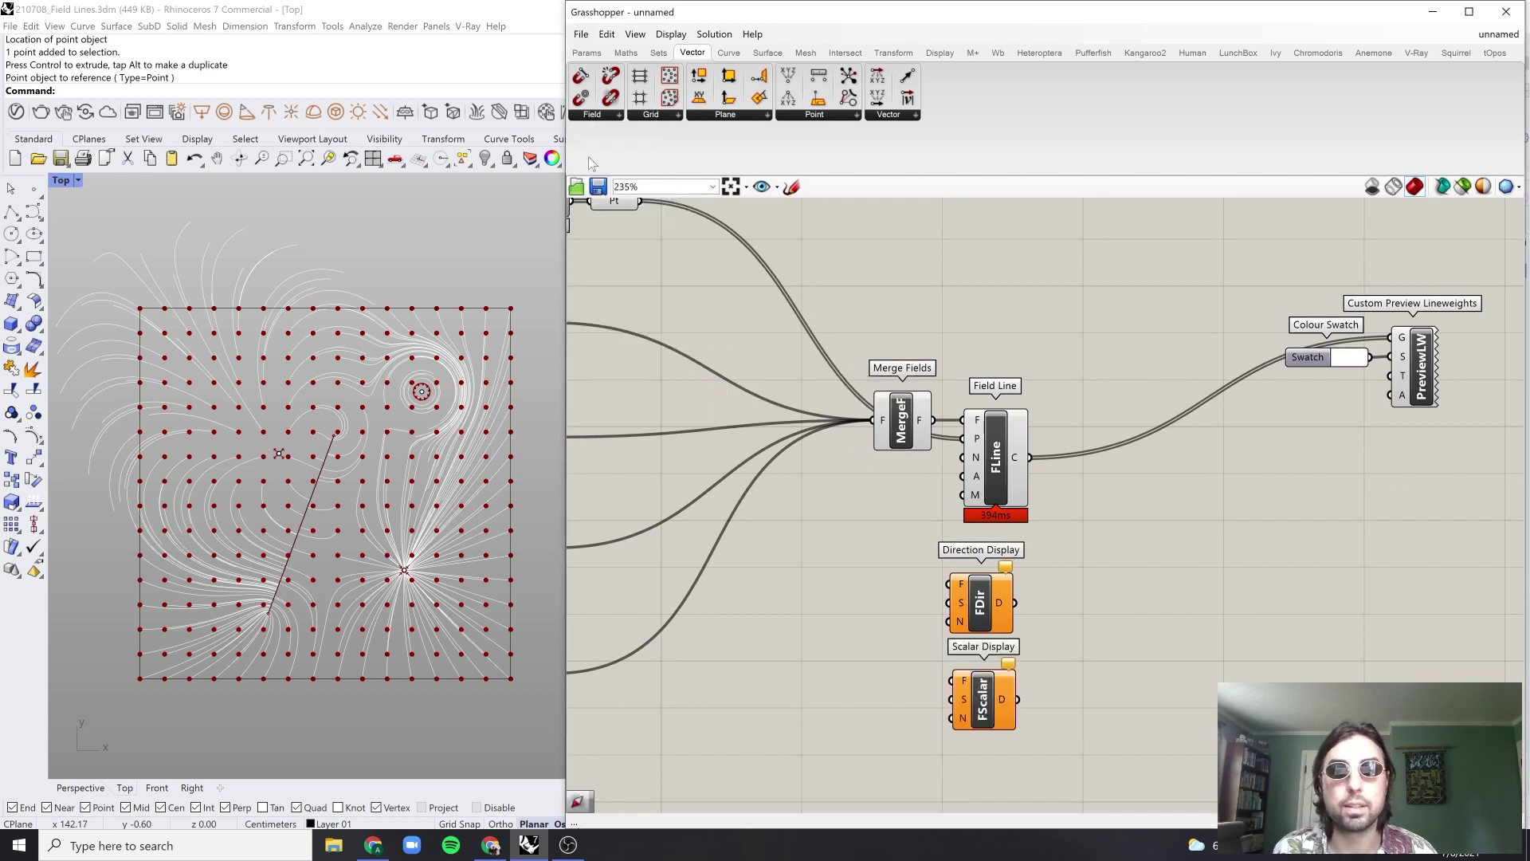
{"action": "left_click", "coordinate": [607, 119]}
{"action": "left_click", "coordinate": [647, 400]}
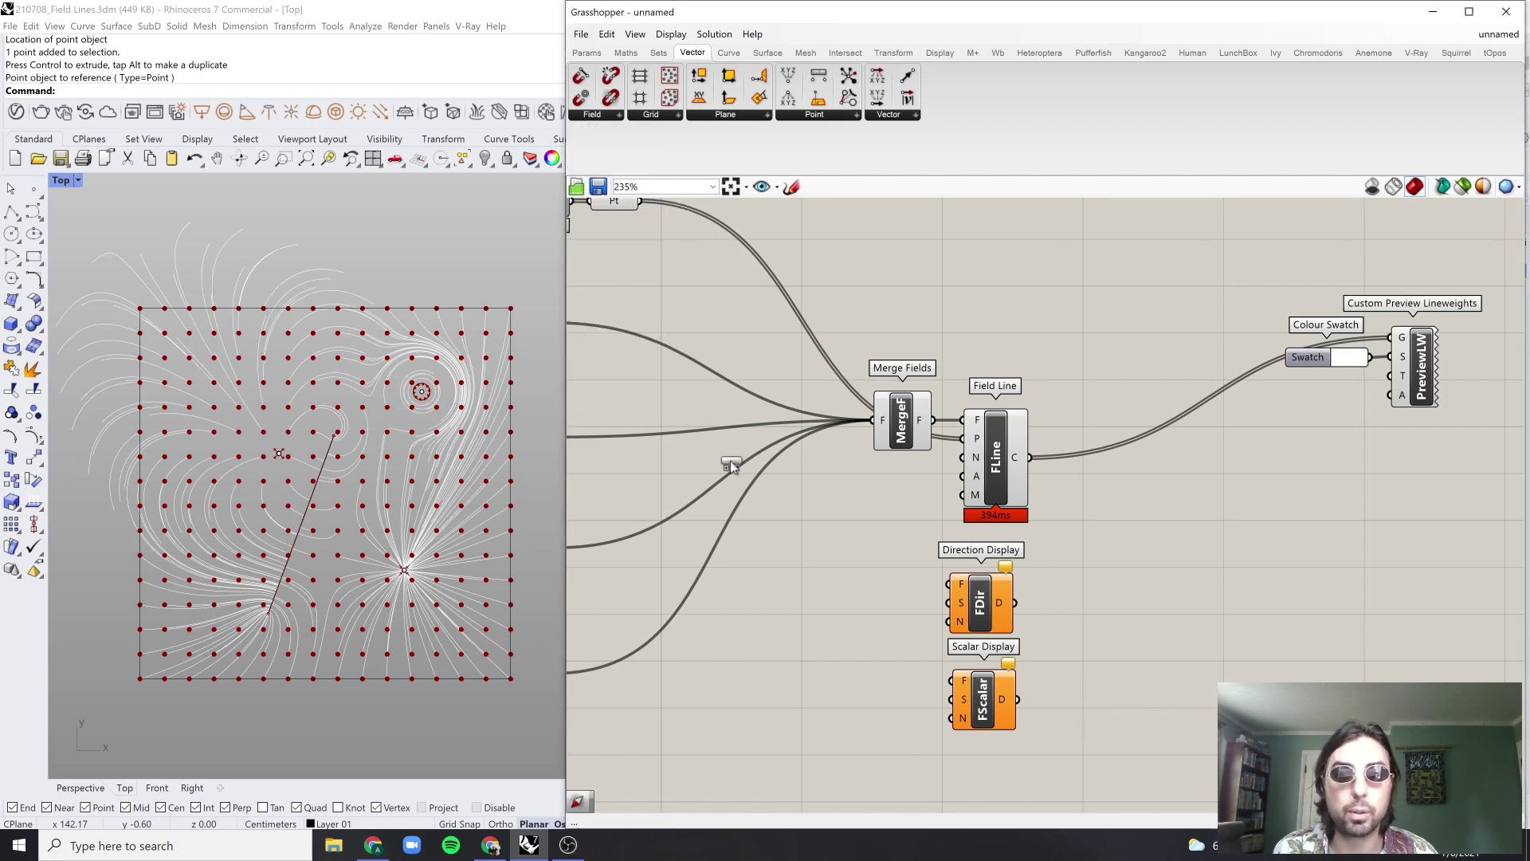
{"action": "left_click", "coordinate": [992, 782]}
Step: Select the three field display components and shift them together slightly away from the incoming field wires
{"action": "left_click_drag", "start_coordinate": [1074, 480], "coordinate": [944, 710]}
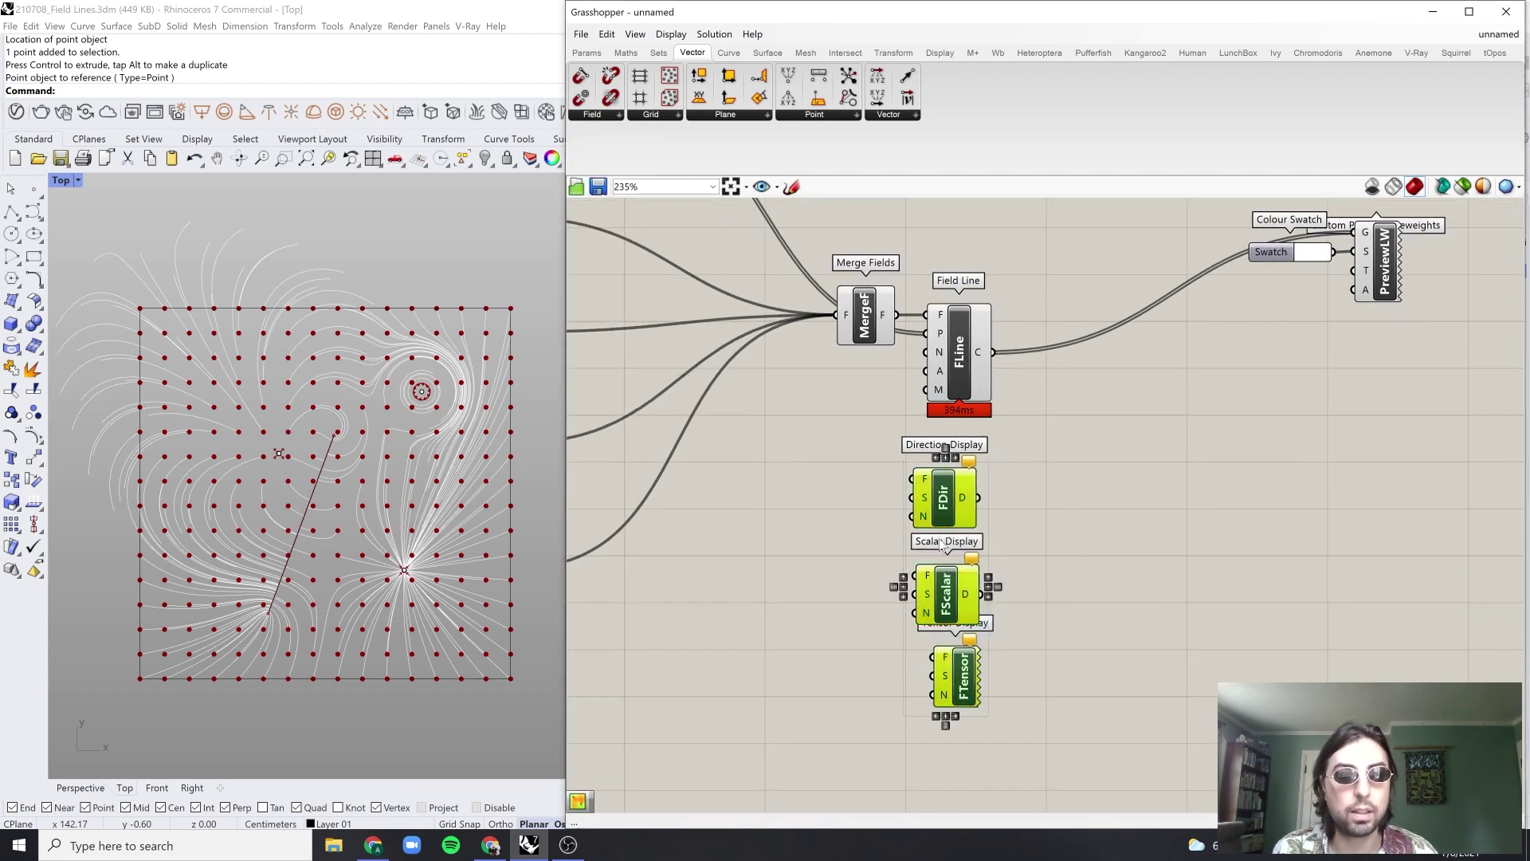
{"action": "left_click_drag", "start_coordinate": [989, 520], "coordinate": [1023, 522]}
{"action": "left_click", "coordinate": [1087, 460]}
{"action": "scroll", "coordinate": [1088, 460], "scroll_direction": "up", "scroll_amount": 1}
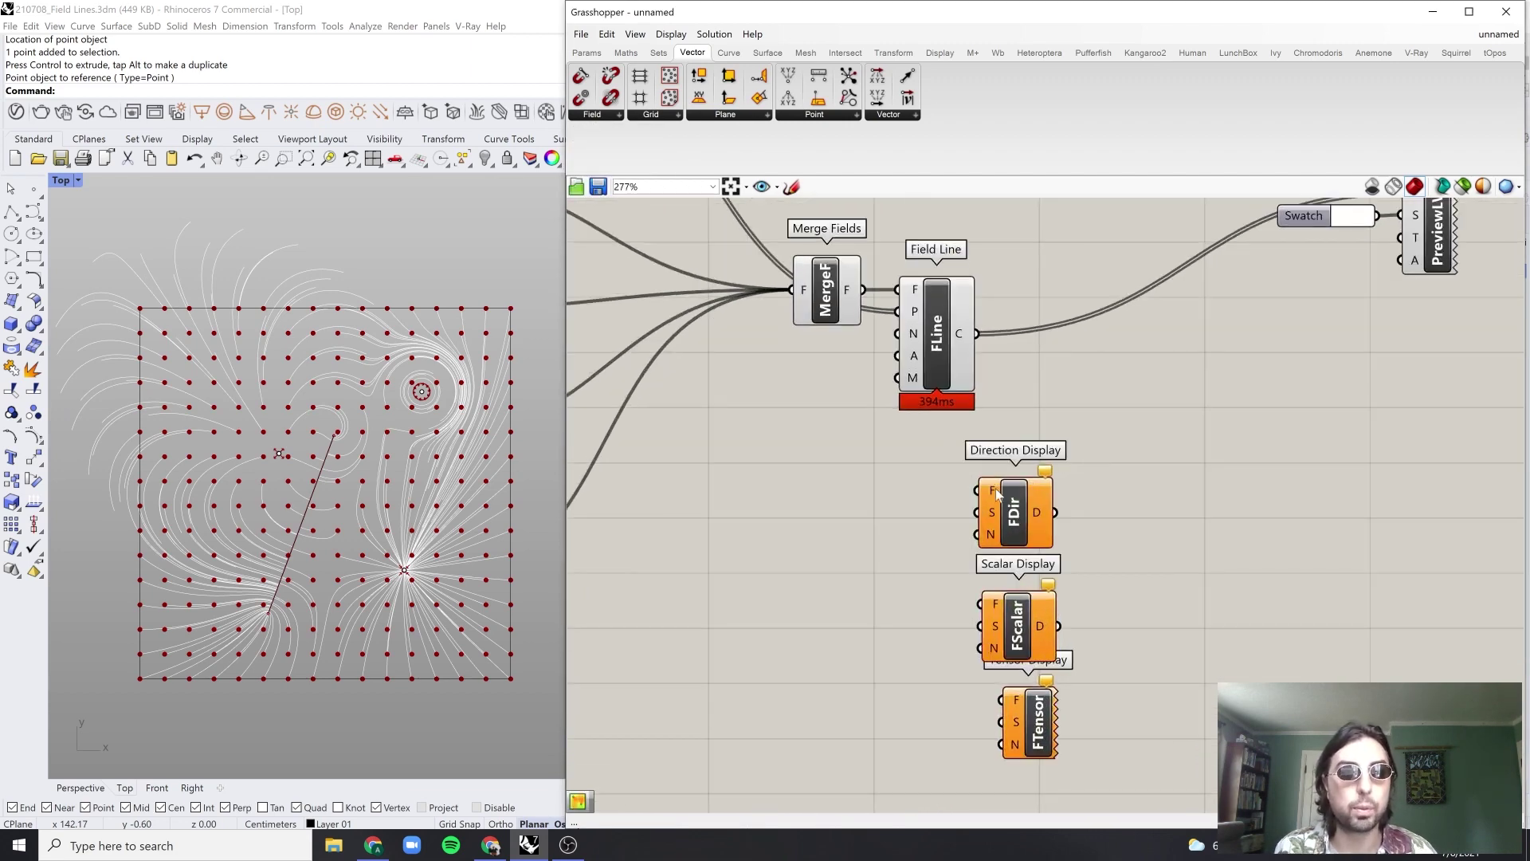
Step: Connect the Merge Fields output to Direction Display's F input and the square boundary Curve to its S input
{"action": "scroll", "coordinate": [997, 494], "scroll_direction": "down", "scroll_amount": 2}
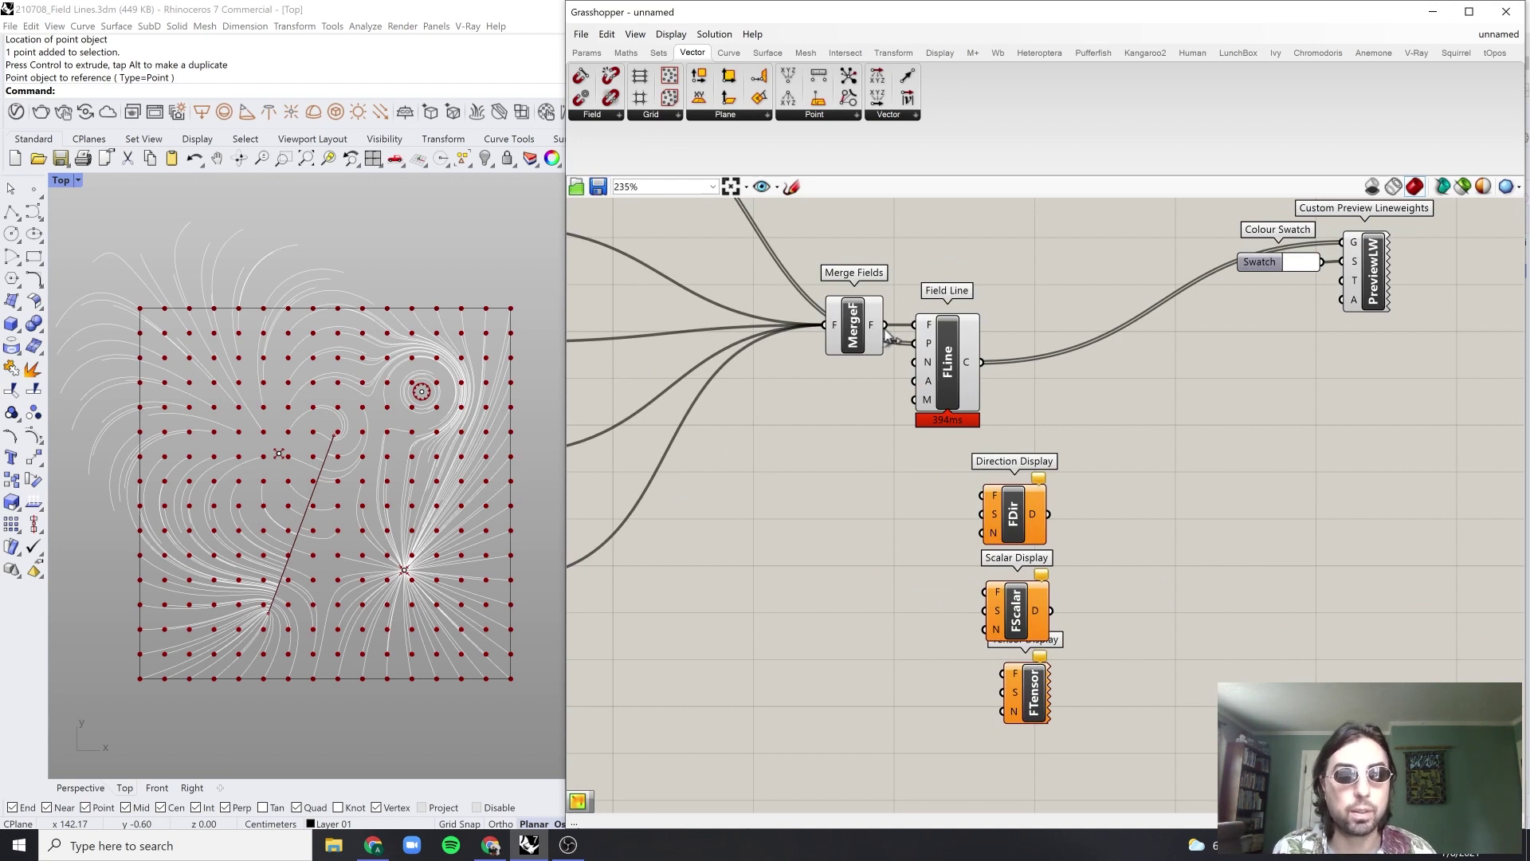
{"action": "left_click_drag", "start_coordinate": [883, 331], "coordinate": [995, 510]}
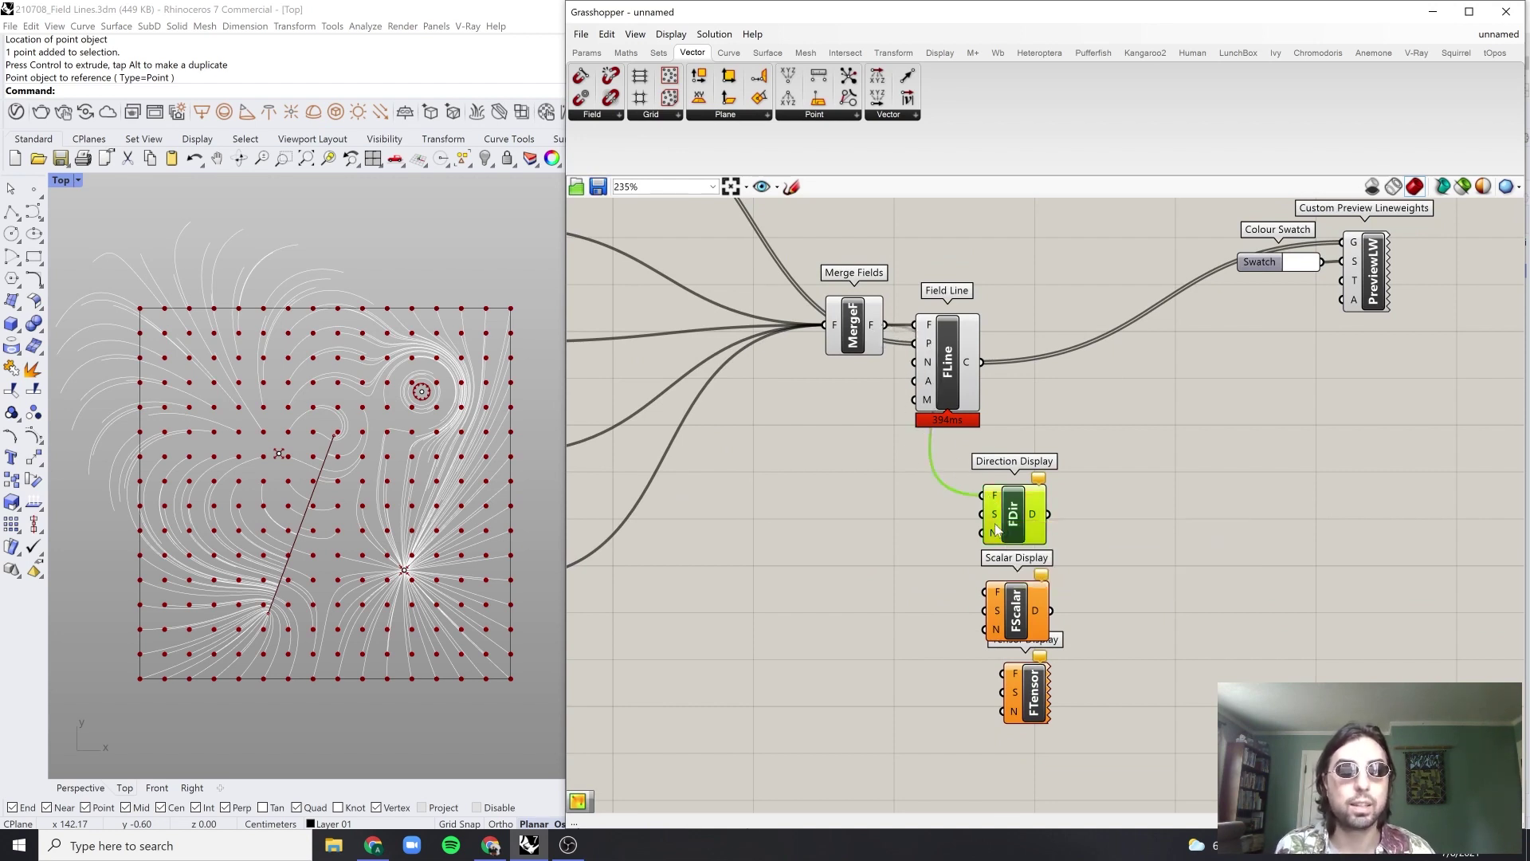
{"action": "left_click", "coordinate": [510, 355]}
{"action": "scroll", "coordinate": [761, 404], "scroll_direction": "down", "scroll_amount": 2}
{"action": "left_click", "coordinate": [799, 443]}
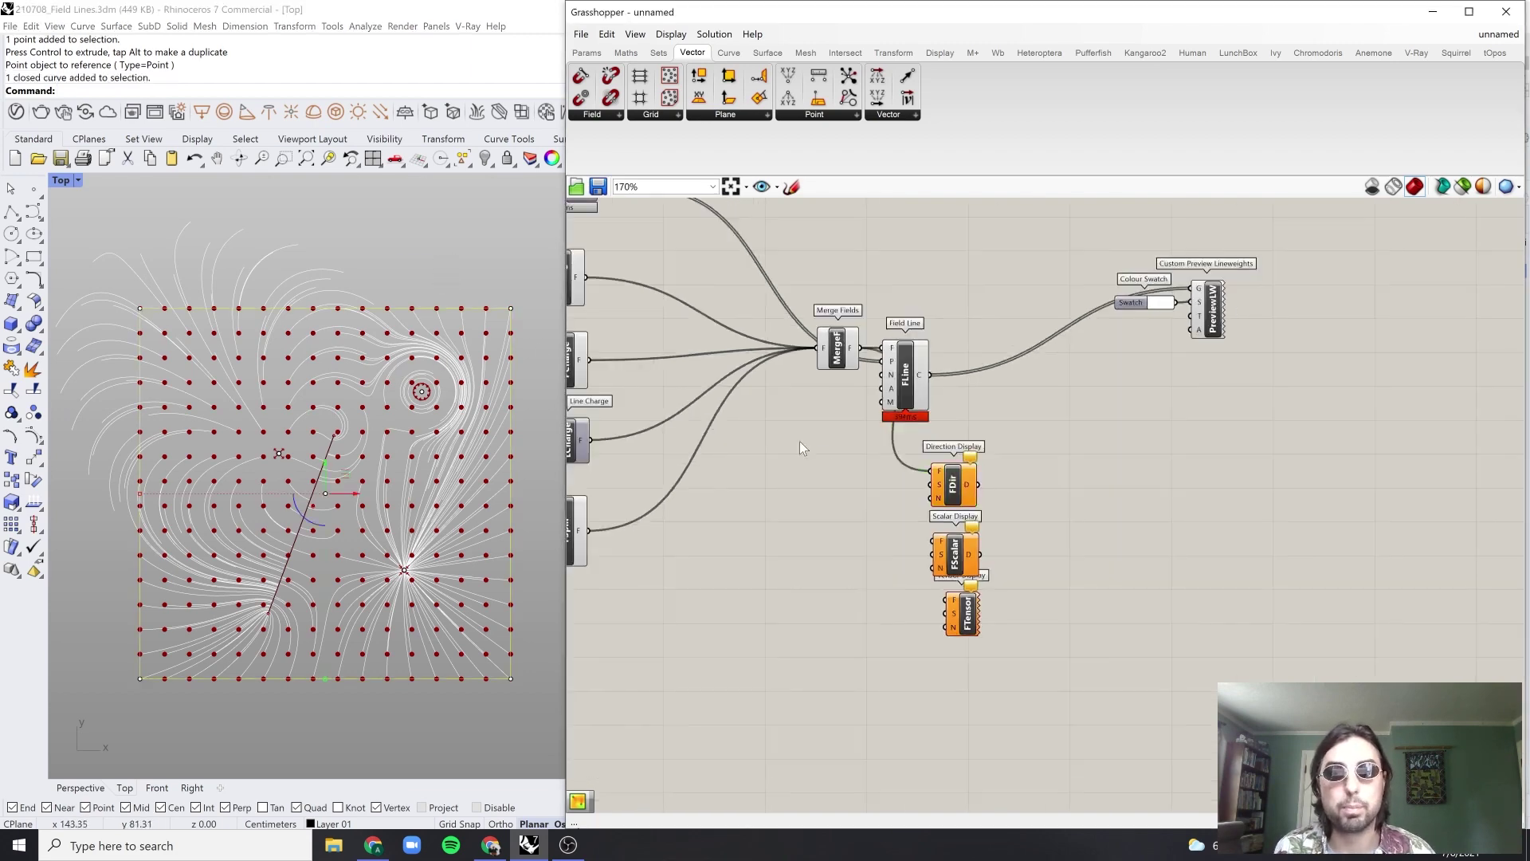
{"action": "right_click_drag", "start_coordinate": [800, 443], "coordinate": [957, 544]}
{"action": "left_click_drag", "start_coordinate": [665, 271], "coordinate": [1102, 596]}
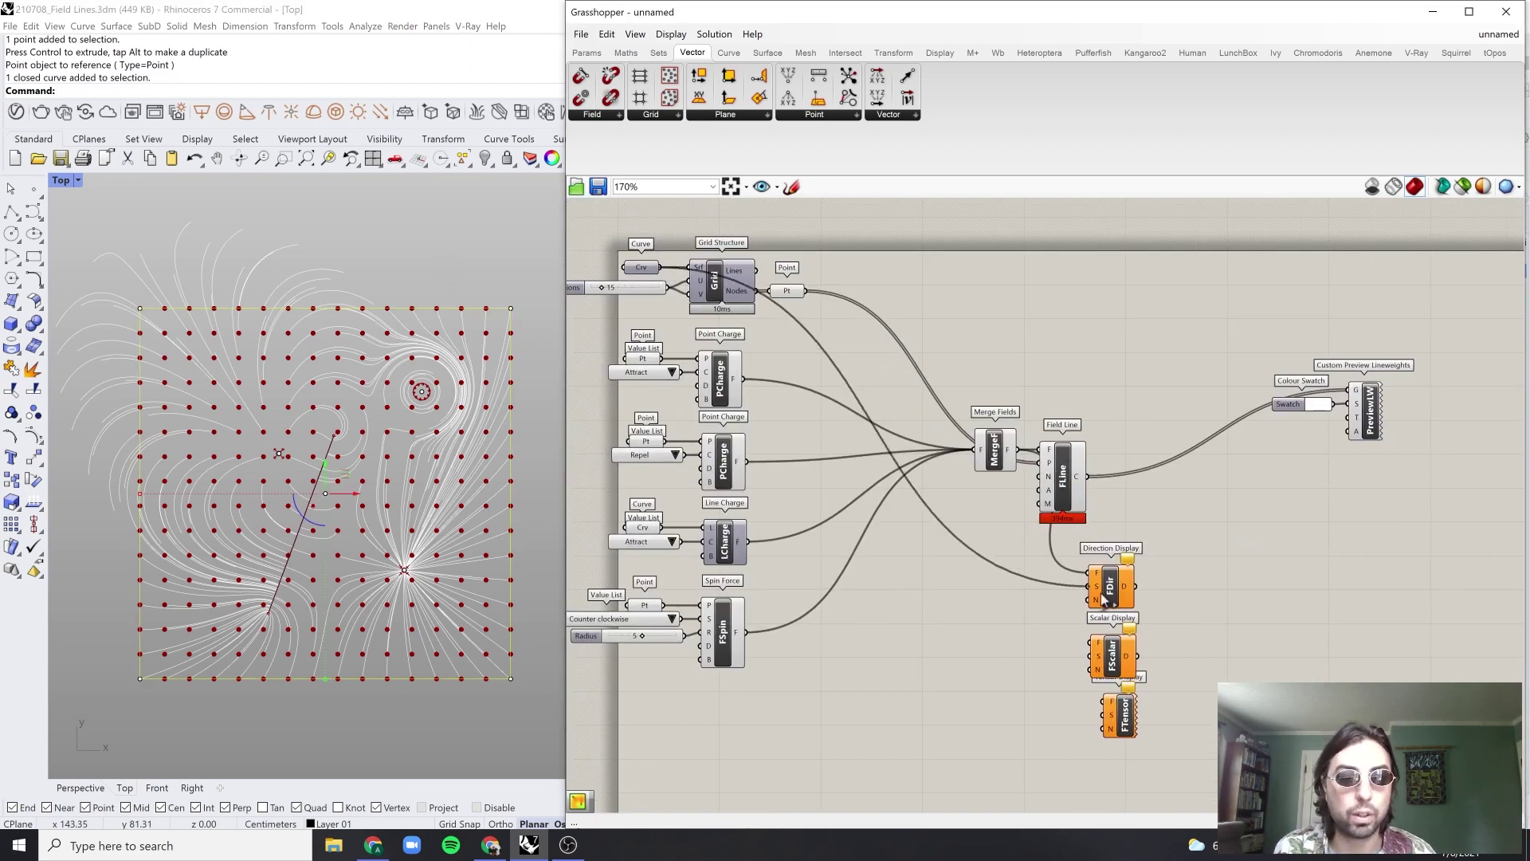
Step: Add a number slider of 500 beside Field Line and connect it to its N (Steps) input
{"action": "scroll", "coordinate": [1104, 594], "scroll_direction": "up", "scroll_amount": 5}
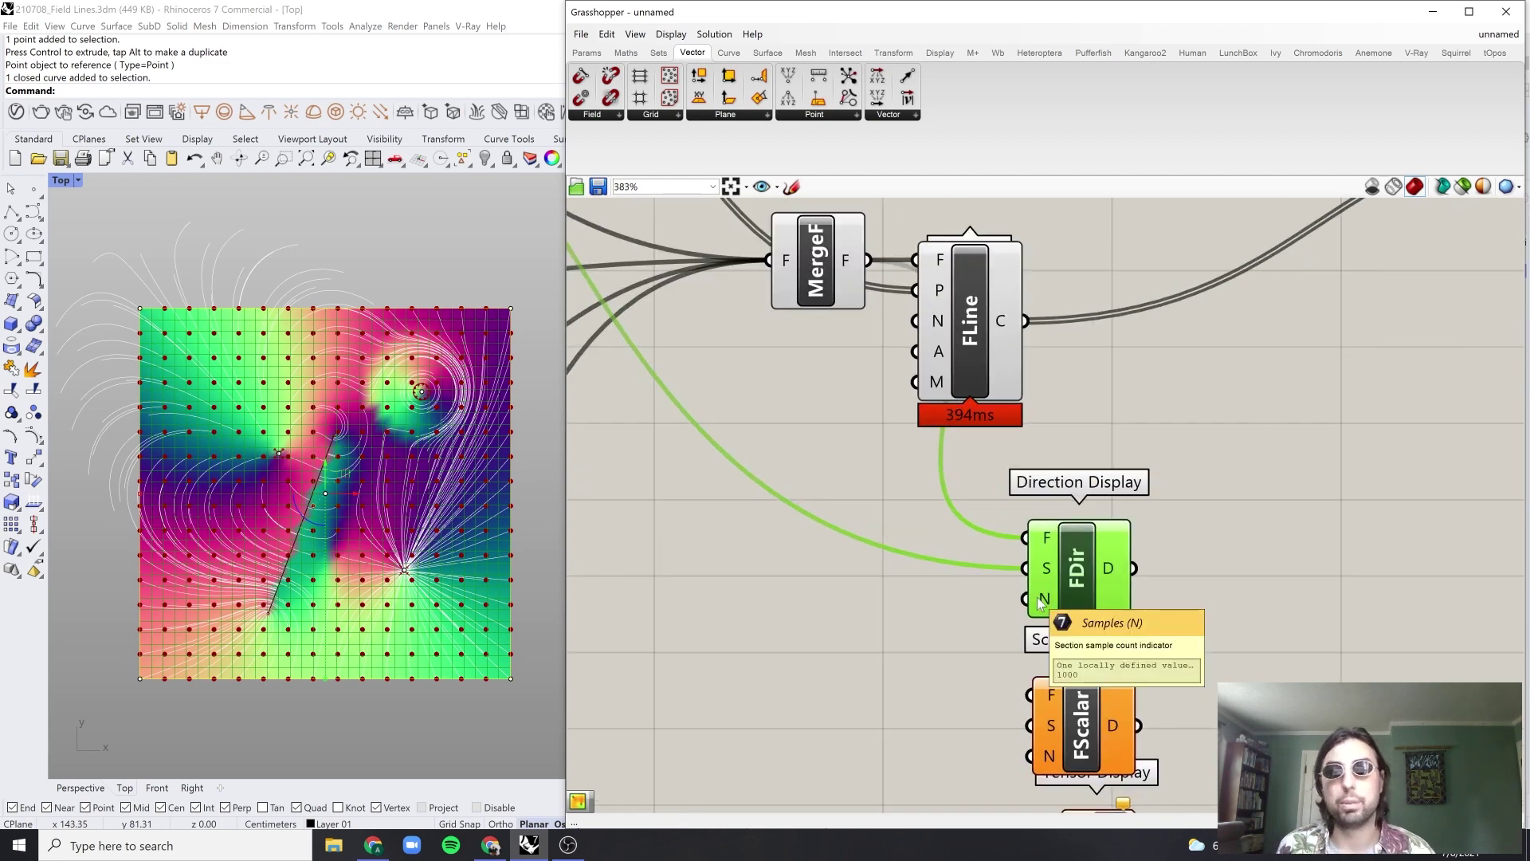
{"action": "scroll", "coordinate": [1040, 604], "scroll_direction": "down", "scroll_amount": 4}
{"action": "scroll", "coordinate": [978, 580], "scroll_direction": "up", "scroll_amount": 5}
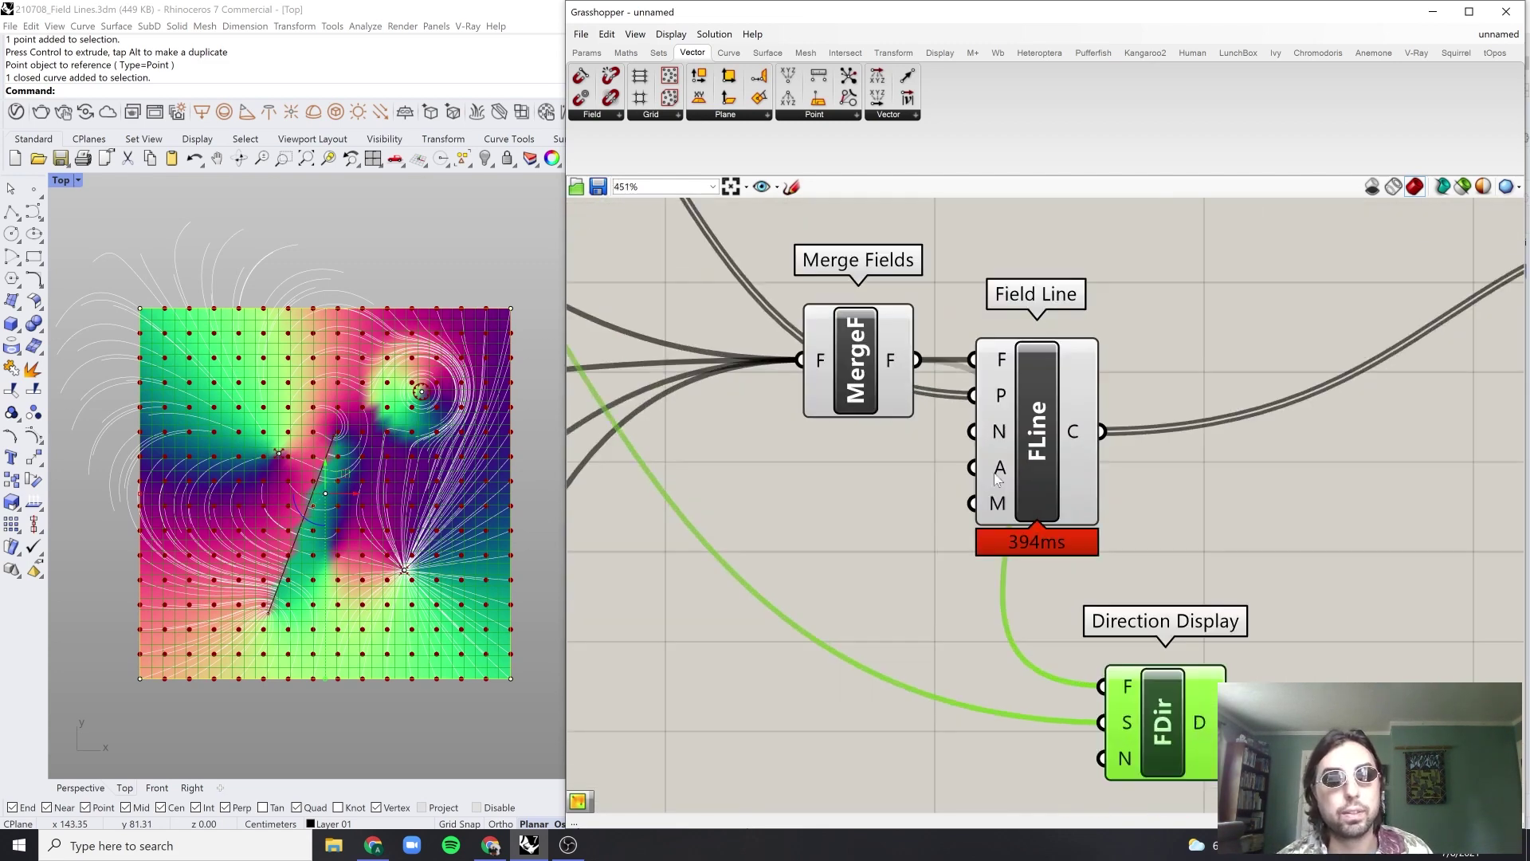
{"action": "mouse_move", "coordinate": [1001, 440]}
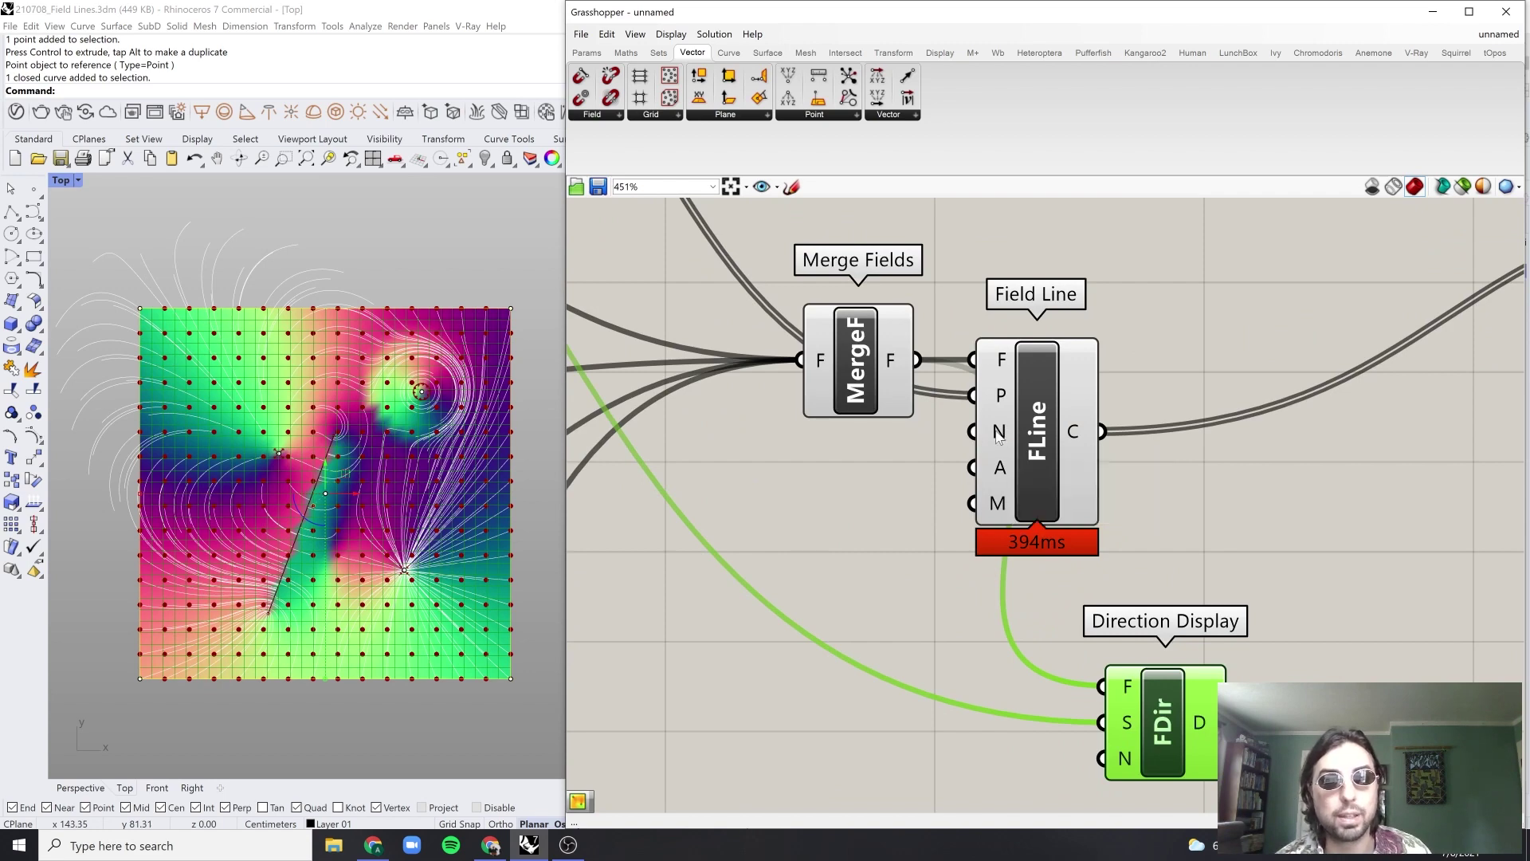
{"action": "double_click", "coordinate": [858, 453]}
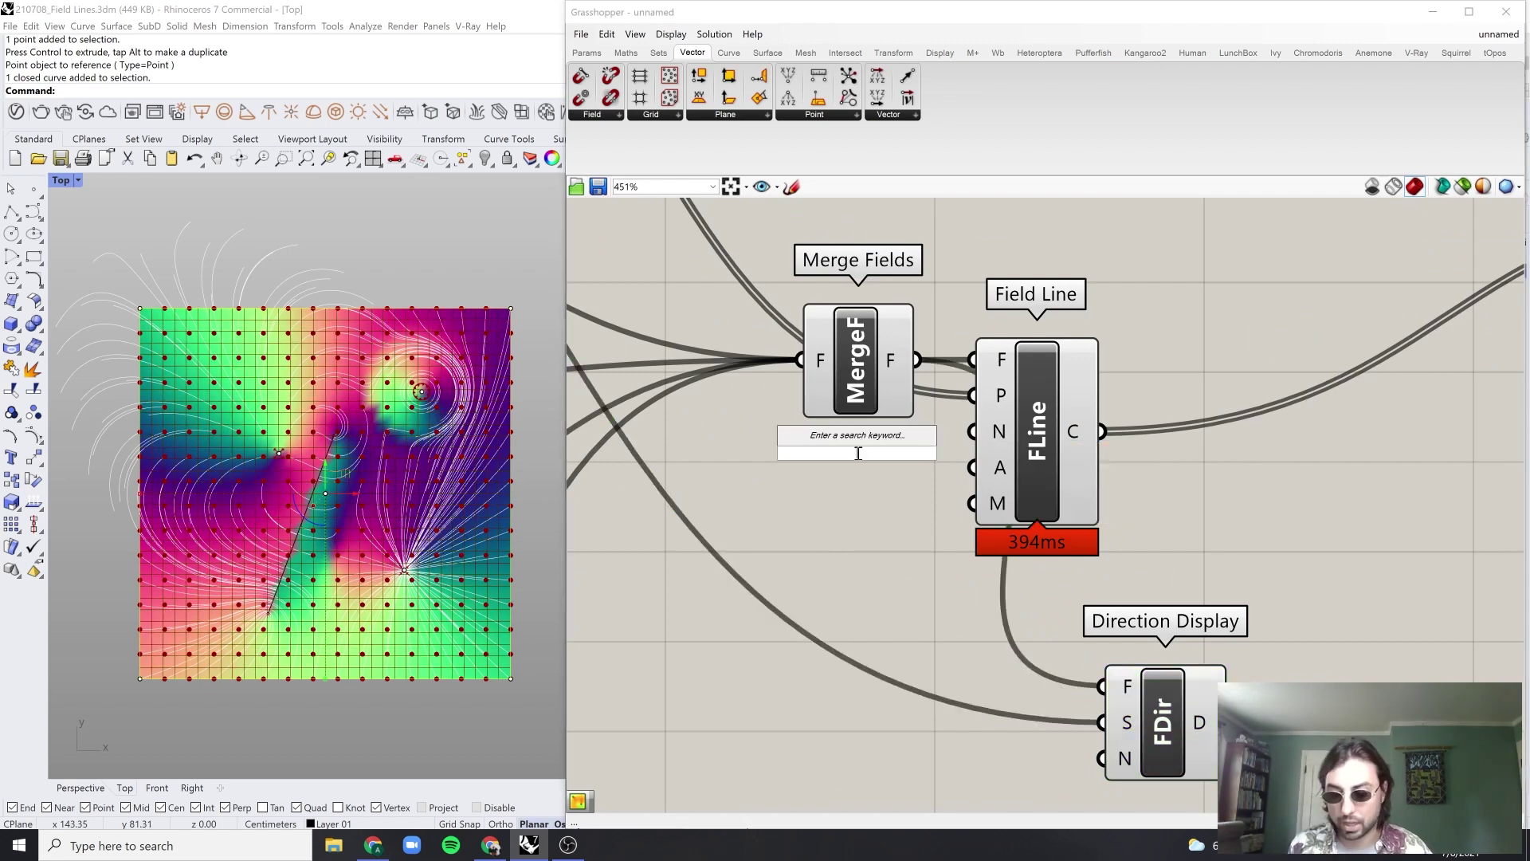
{"action": "type", "text": "500"}
{"action": "key", "text": "Return"}
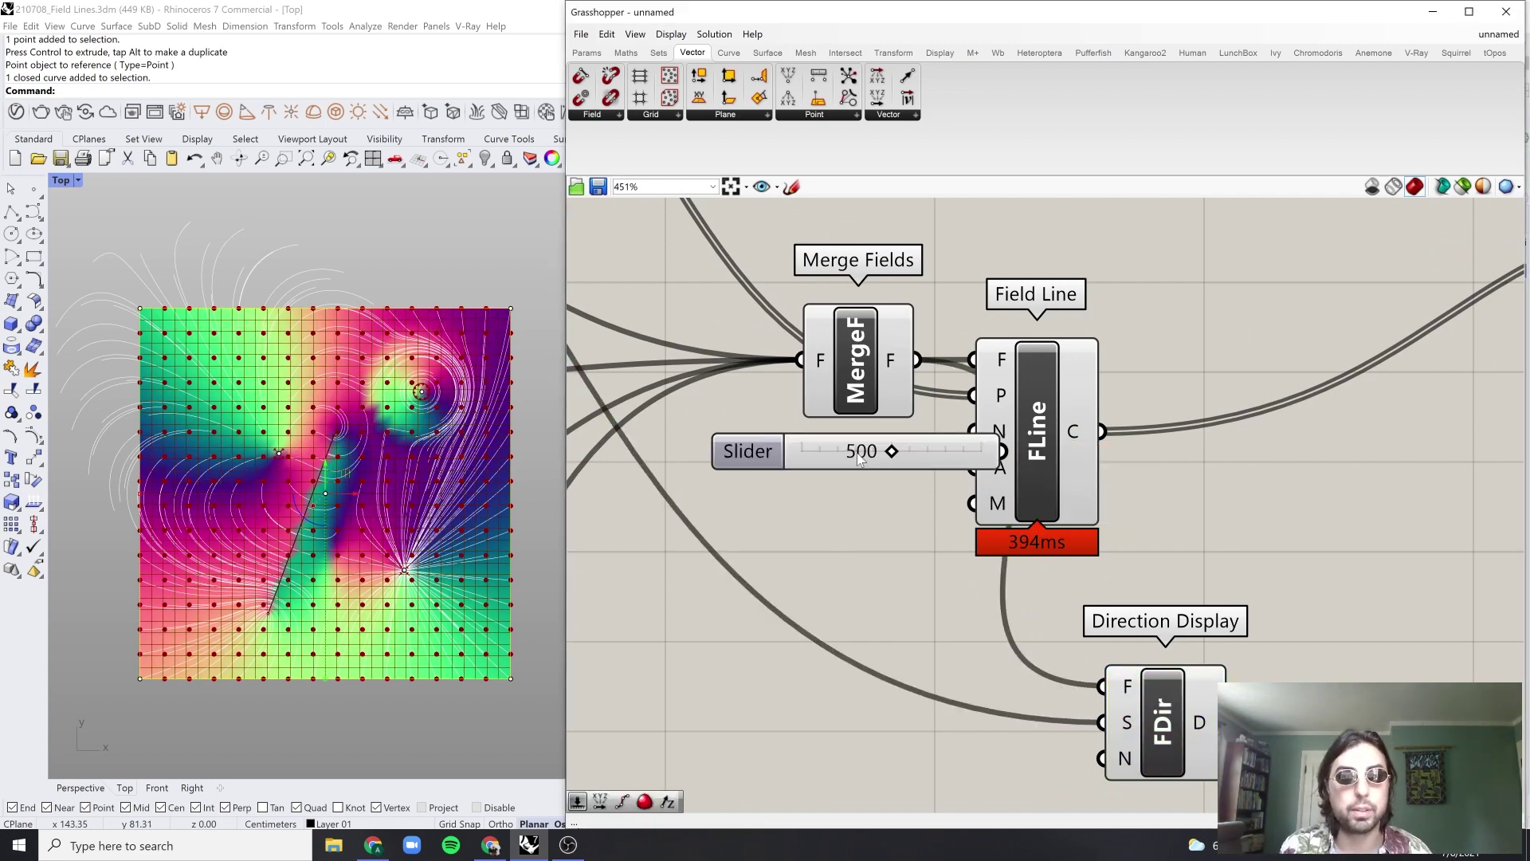
{"action": "left_click_drag", "start_coordinate": [925, 461], "coordinate": [973, 431]}
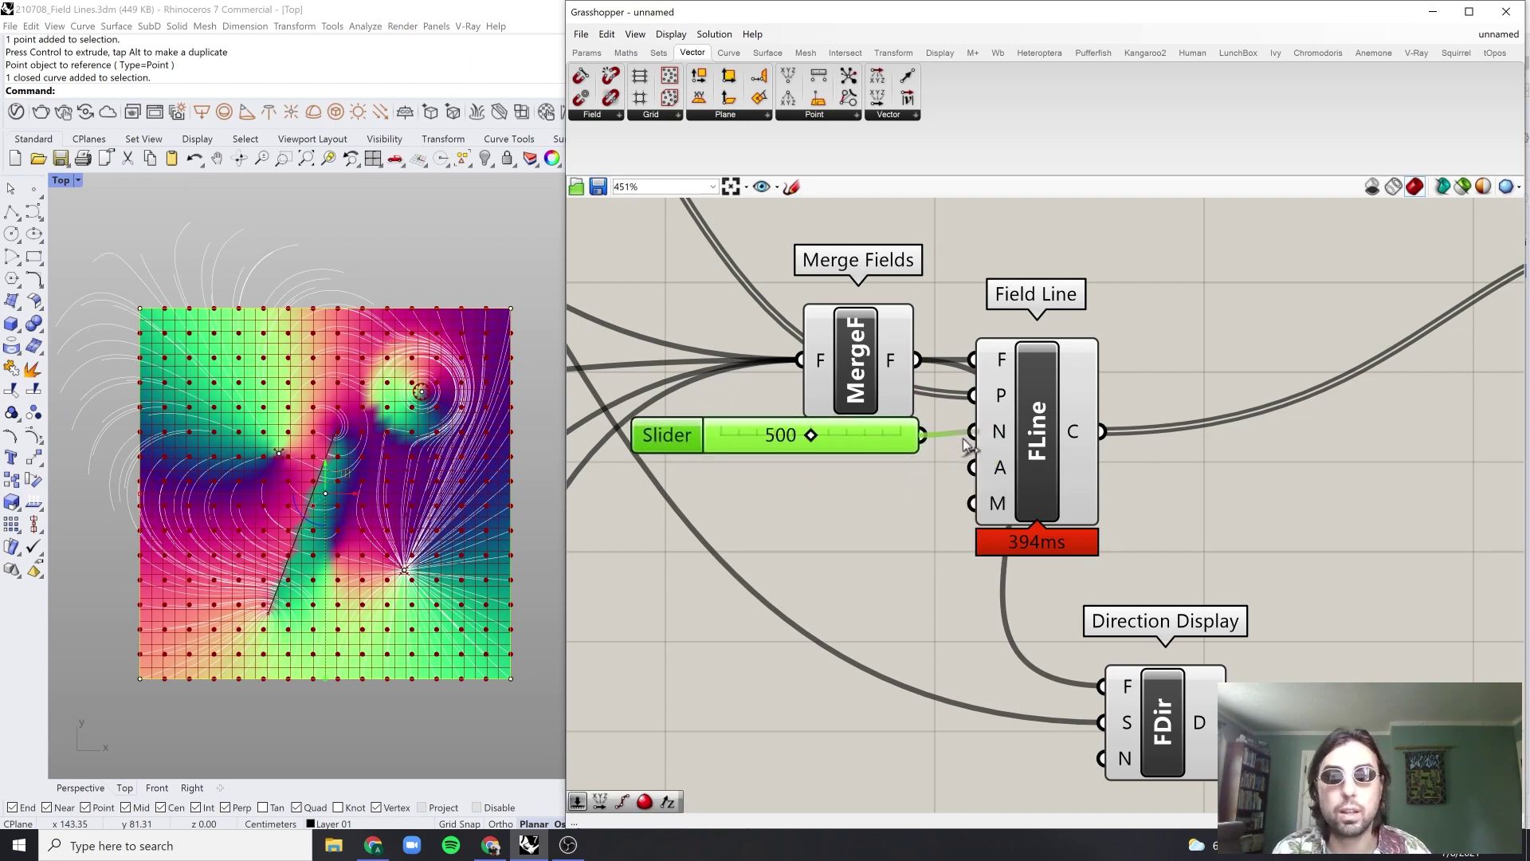
Step: Hide the preview of the Direction Display component
{"action": "left_click", "coordinate": [1223, 668]}
{"action": "middle_click", "coordinate": [1279, 511]}
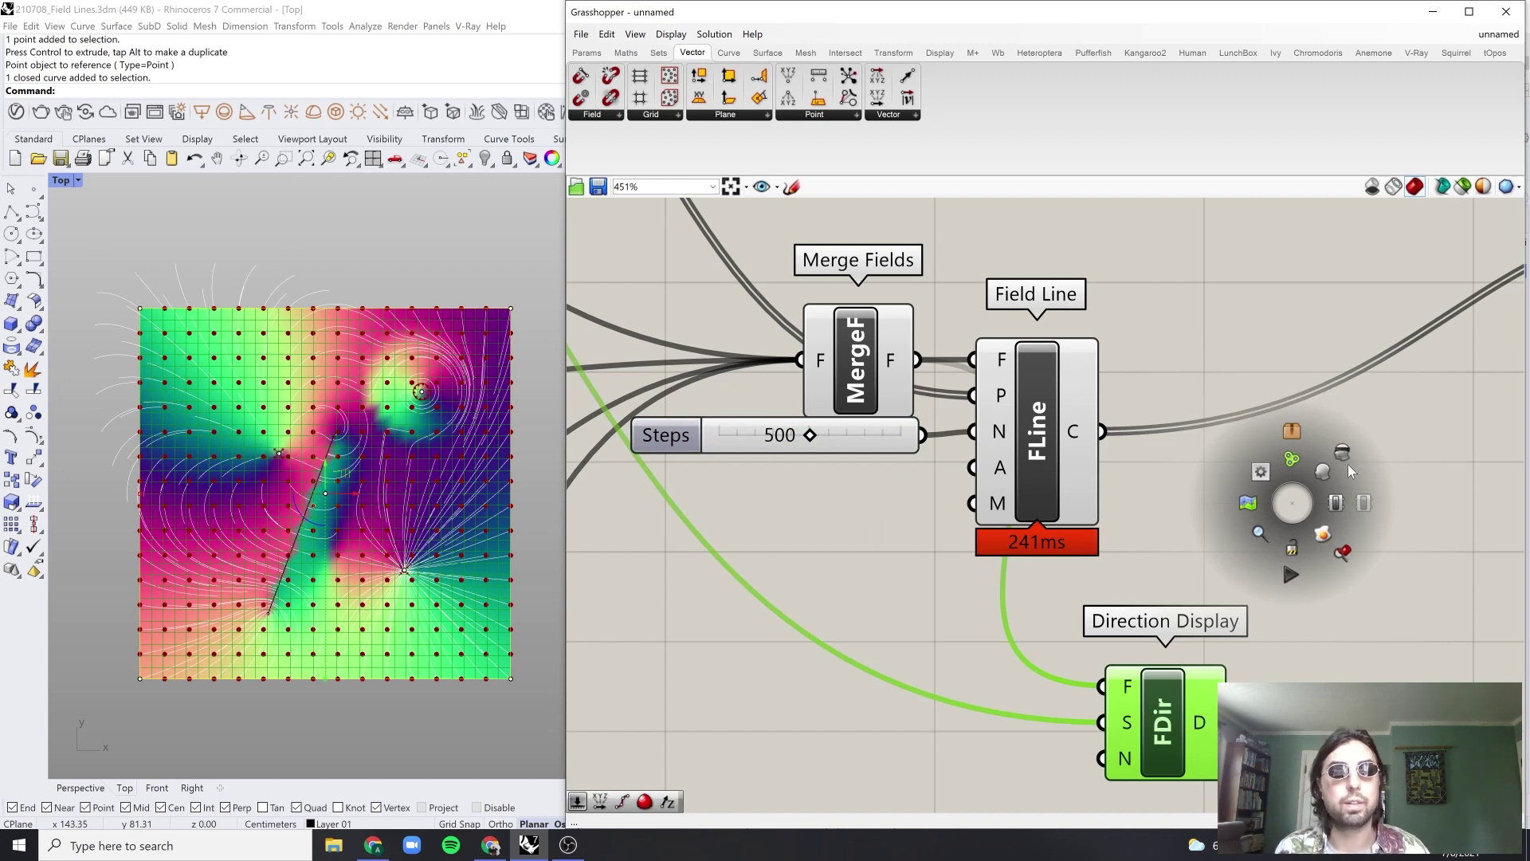
{"action": "left_click", "coordinate": [1343, 456]}
Step: Set the Steps slider to 1000 and place it level with Field Line's N input
{"action": "left_click_drag", "start_coordinate": [803, 438], "coordinate": [912, 460]}
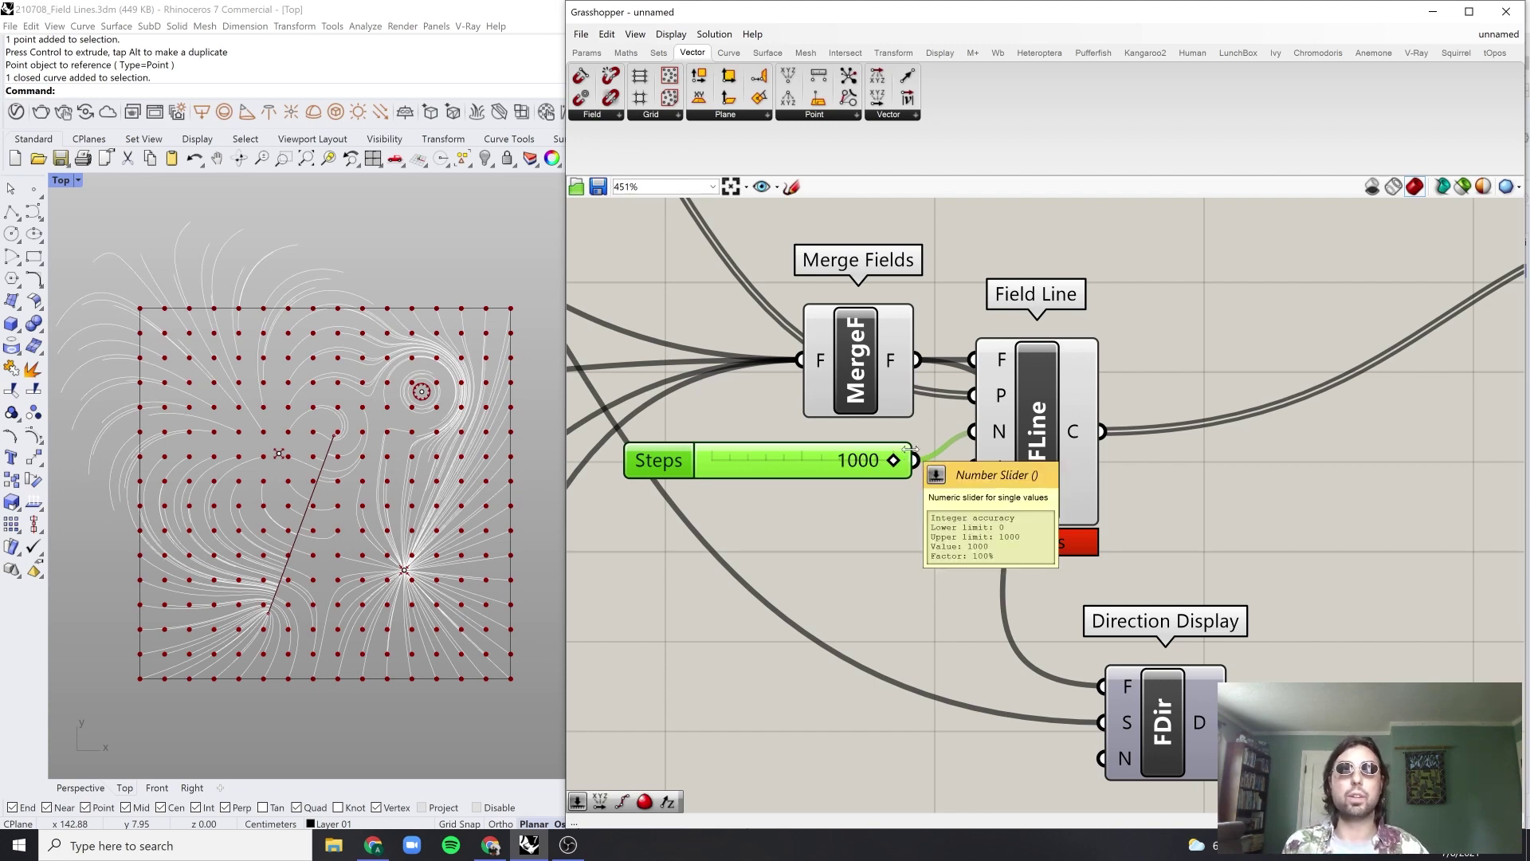
{"action": "left_click", "coordinate": [1024, 447]}
{"action": "right_click_drag", "start_coordinate": [1216, 436], "coordinate": [1204, 437]}
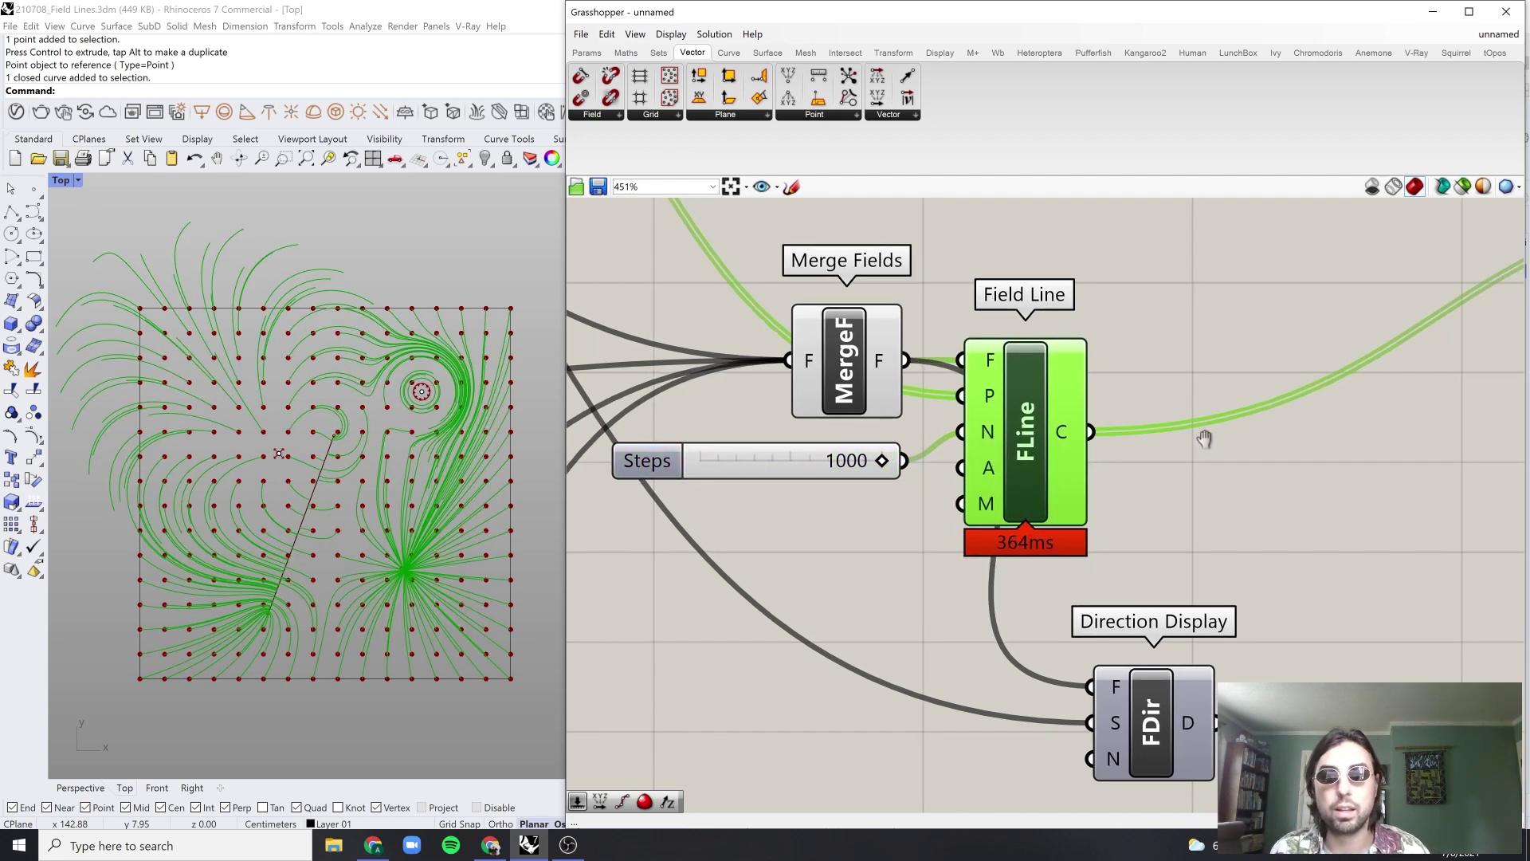
{"action": "left_click", "coordinate": [1204, 438]}
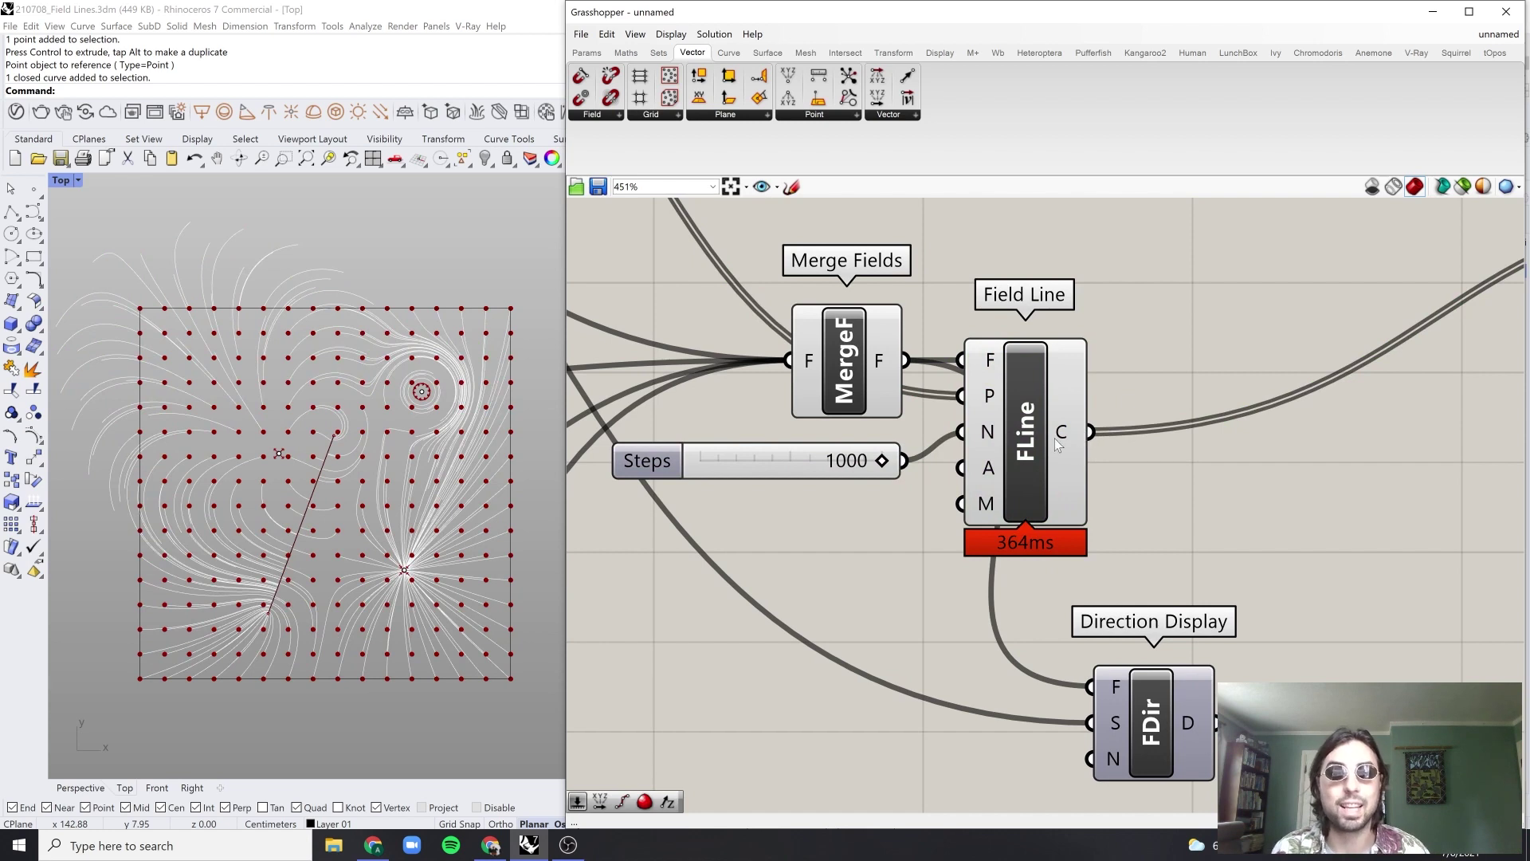
{"action": "mouse_move", "coordinate": [1058, 444]}
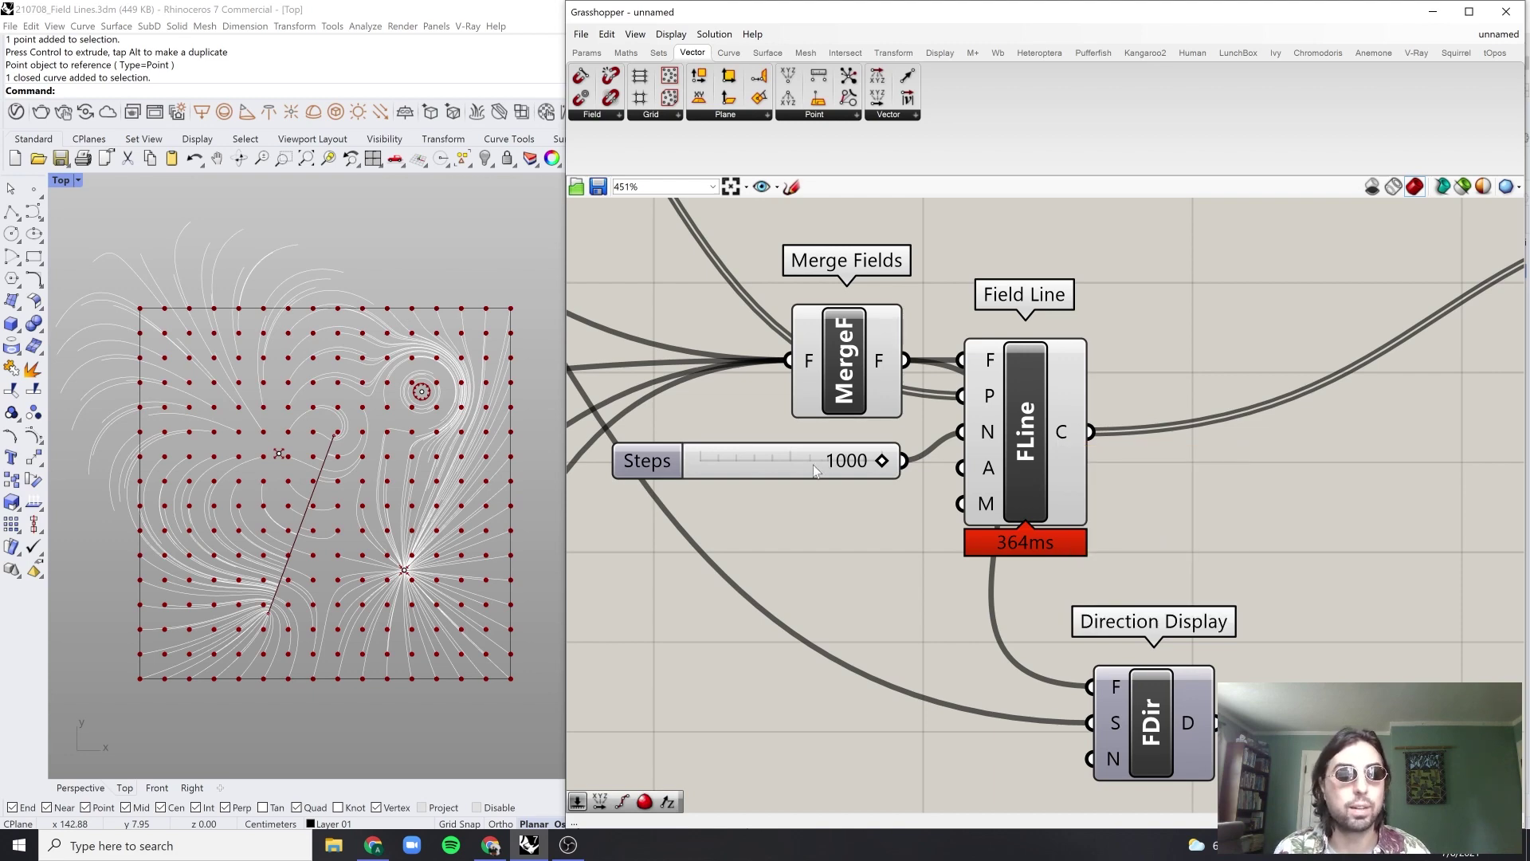
{"action": "left_click_drag", "start_coordinate": [880, 460], "coordinate": [834, 441]}
{"action": "key", "text": "ctrl+z"}
{"action": "left_click", "coordinate": [1191, 500]}
{"action": "scroll", "coordinate": [1141, 508], "scroll_direction": "down", "scroll_amount": 2}
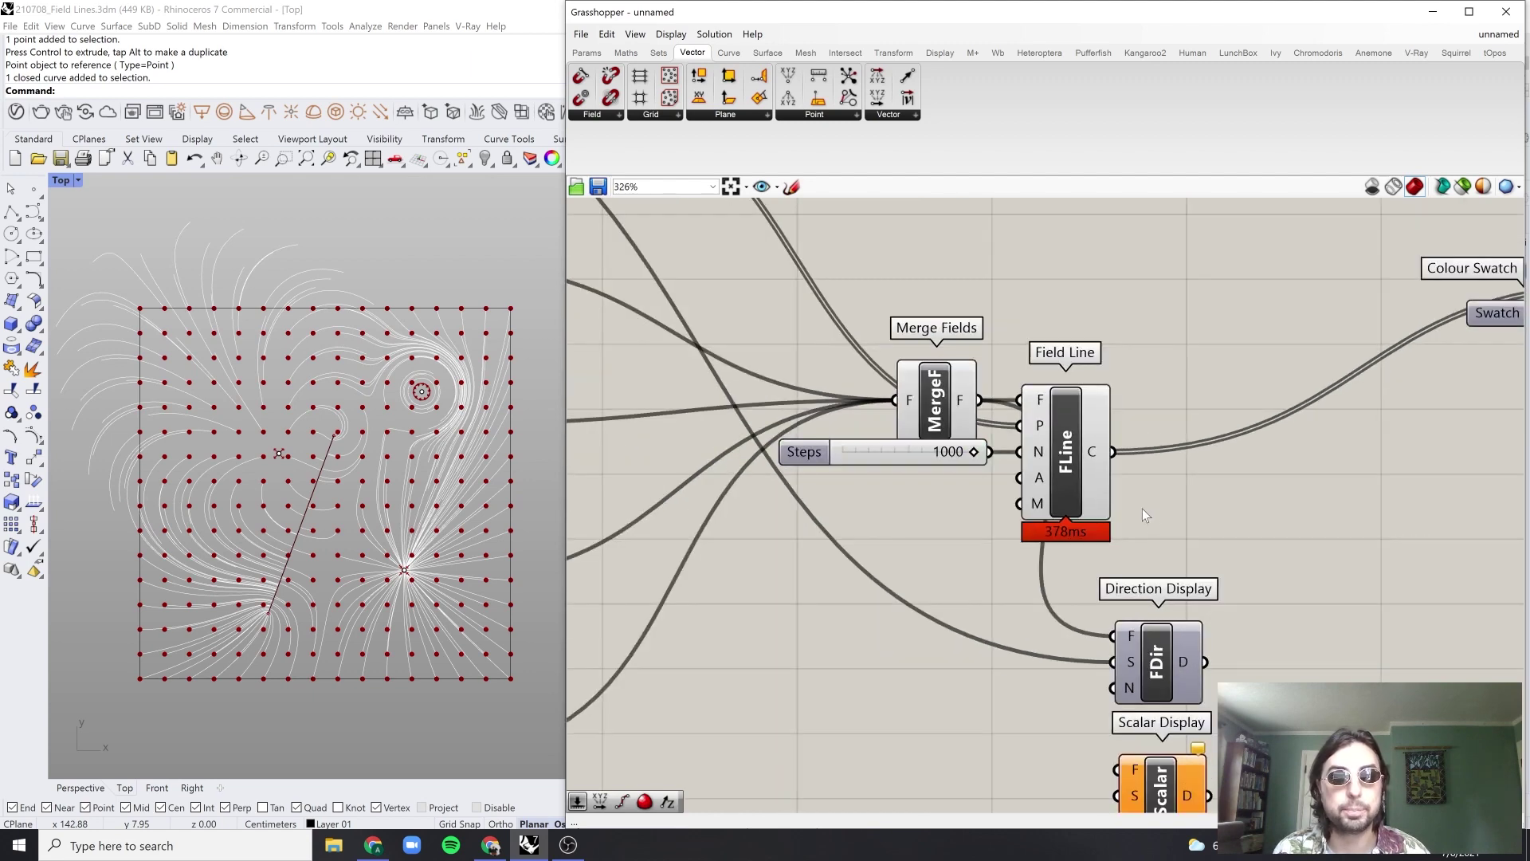
Step: Connect the Steps slider to Direction Display's N (Samples) input as well
{"action": "scroll", "coordinate": [1010, 556], "scroll_direction": "up", "scroll_amount": 2}
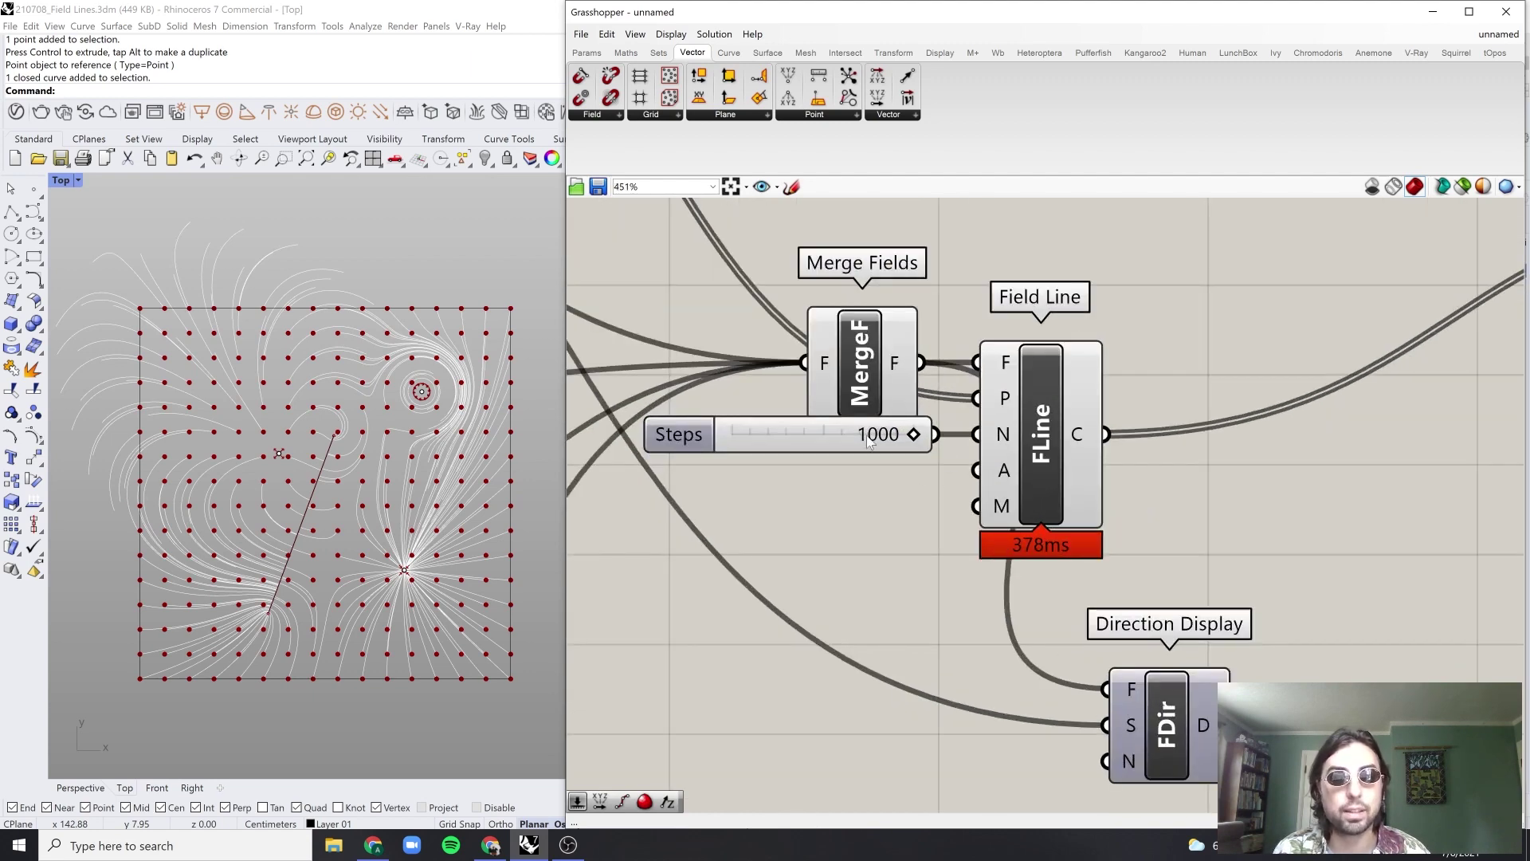
{"action": "left_click", "coordinate": [808, 437]}
{"action": "left_click", "coordinate": [922, 556]}
{"action": "left_click_drag", "start_coordinate": [937, 435], "coordinate": [1106, 762]}
Step: Turn the Direction Display component's preview back on
{"action": "left_click", "coordinate": [1170, 742]}
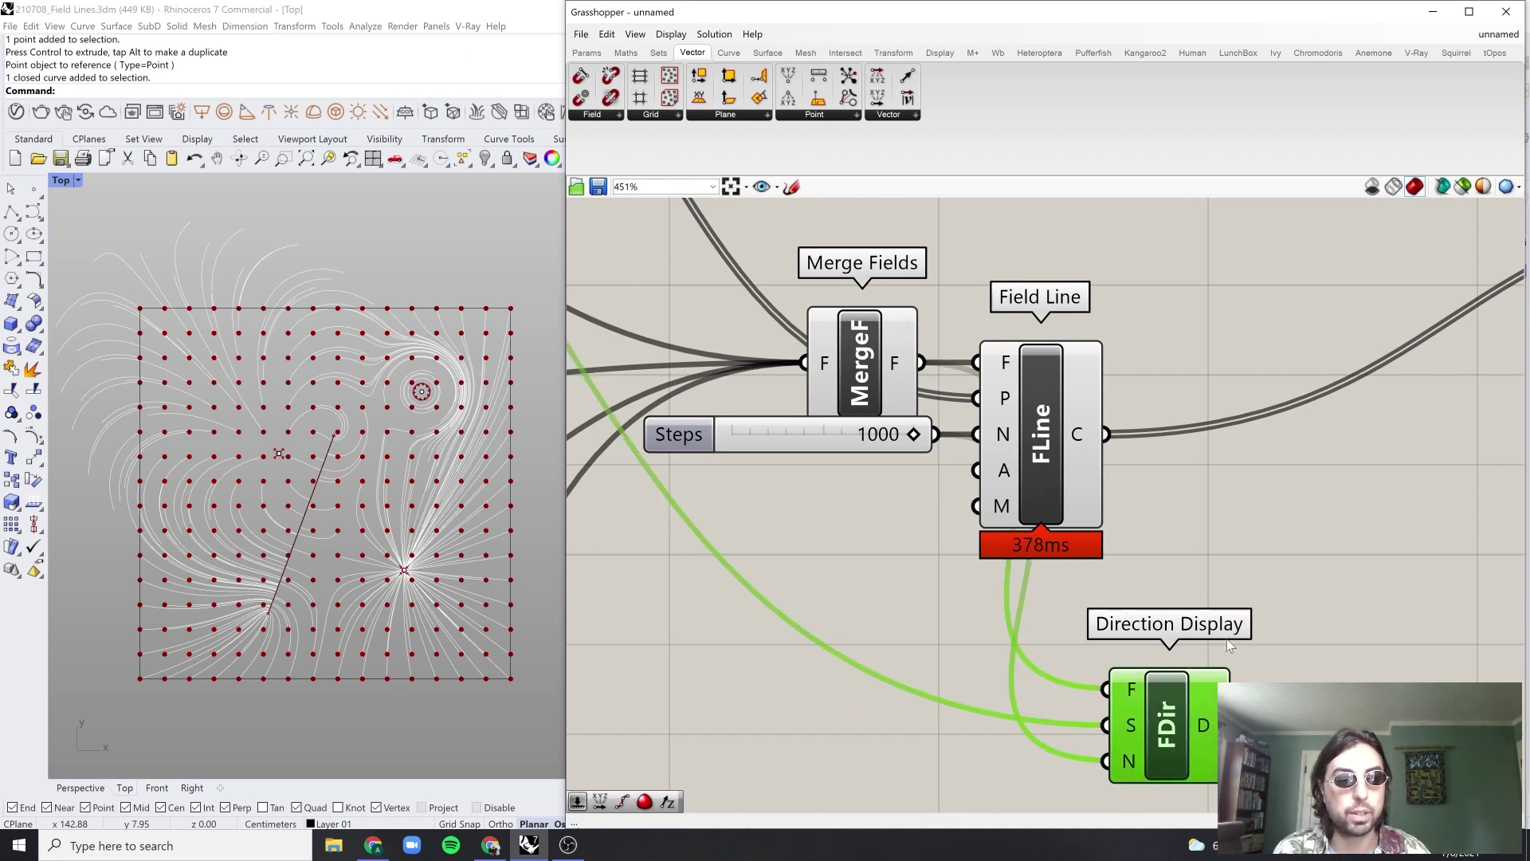
{"action": "middle_click", "coordinate": [1257, 557]}
{"action": "left_click", "coordinate": [1296, 502]}
{"action": "left_click", "coordinate": [1309, 467]}
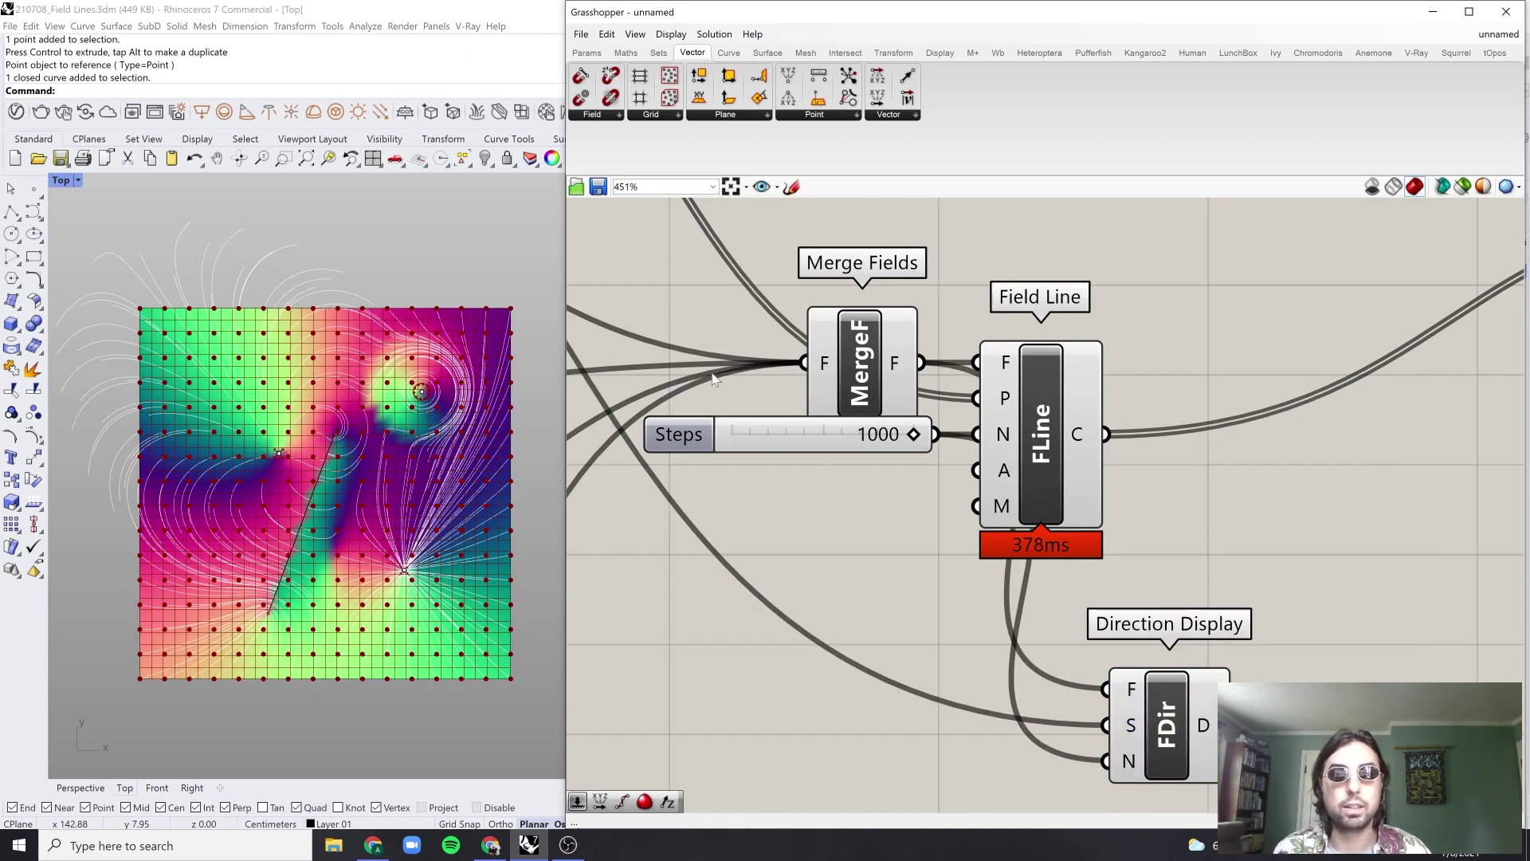
Step: Move the Steps slider clear below Merge Fields and set it to 998
{"action": "left_click_drag", "start_coordinate": [771, 446], "coordinate": [750, 485]}
{"action": "left_click_drag", "start_coordinate": [896, 478], "coordinate": [879, 548]}
{"action": "scroll", "coordinate": [880, 550], "scroll_direction": "down", "scroll_amount": 3}
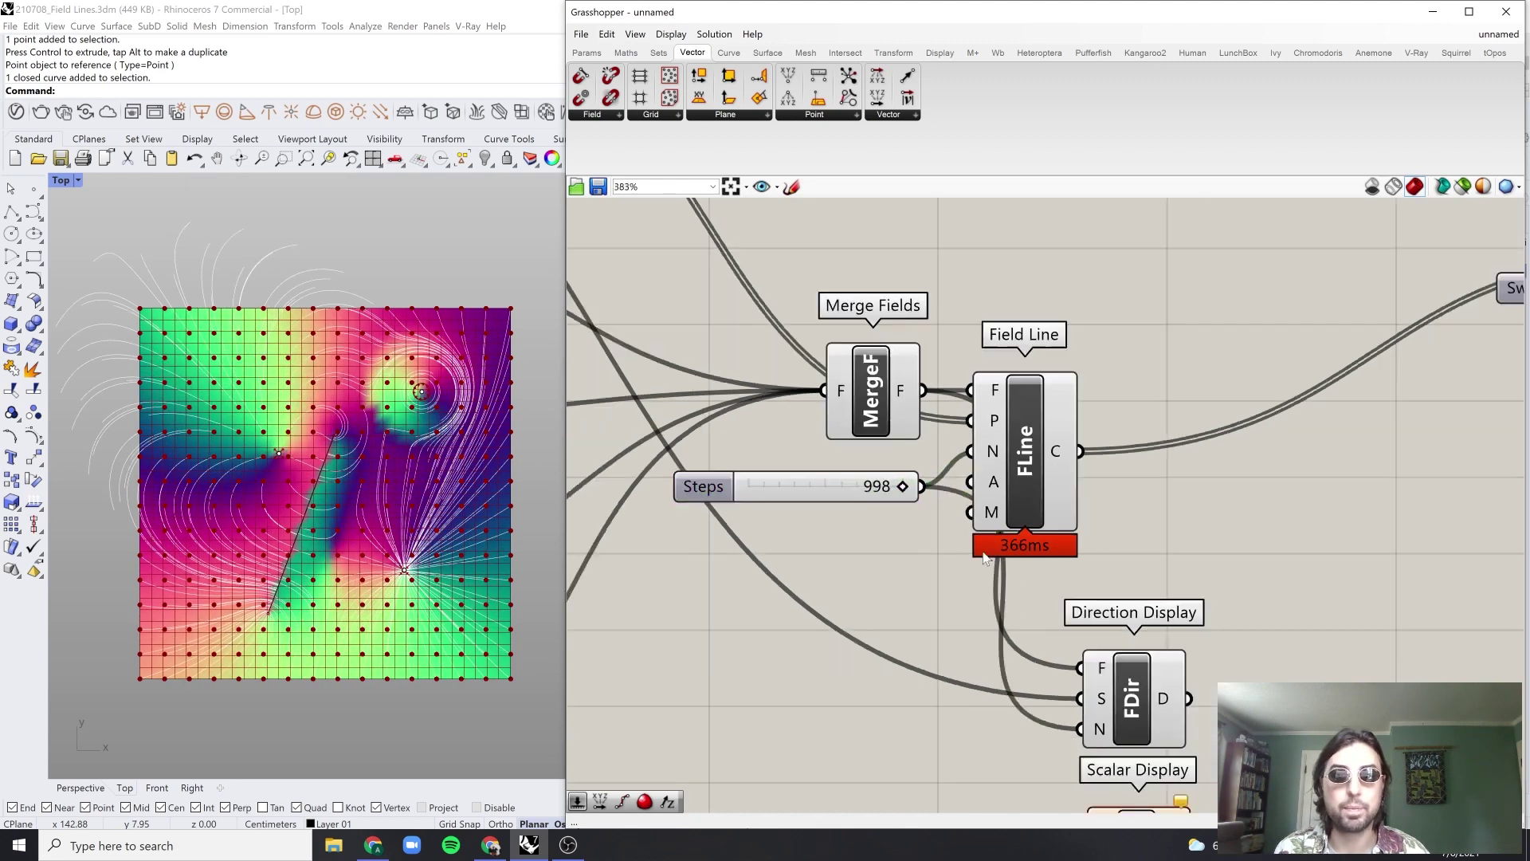
Step: Add a Mesh parameter beside Direction Display and connect the D output to it
{"action": "scroll", "coordinate": [1103, 599], "scroll_direction": "up", "scroll_amount": 3}
{"action": "double_click", "coordinate": [1253, 587]}
{"action": "type", "text": "mesh"}
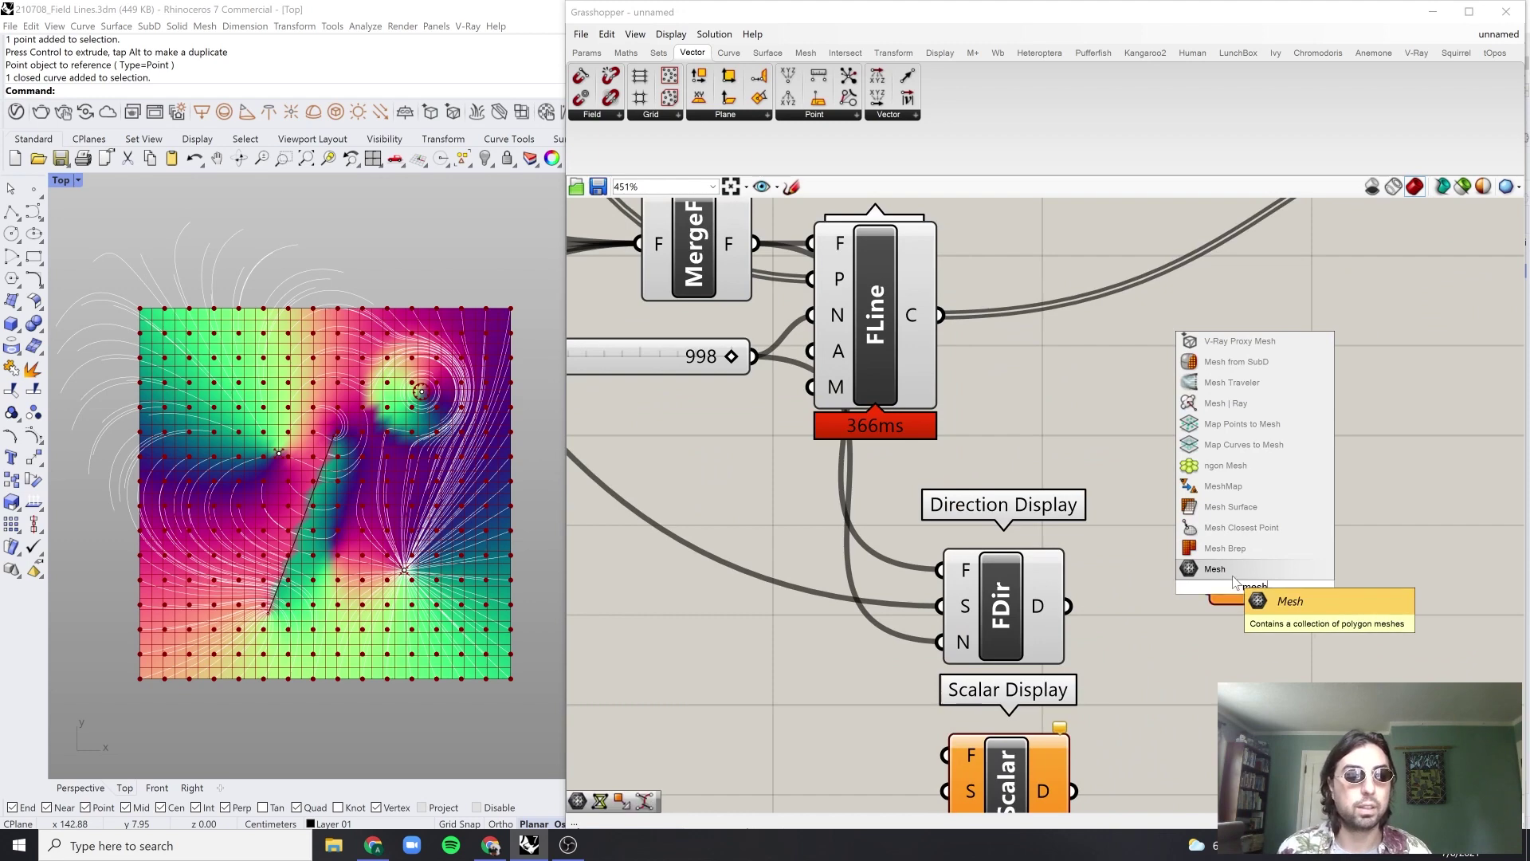
{"action": "left_click", "coordinate": [1215, 568]}
{"action": "left_click_drag", "start_coordinate": [1068, 605], "coordinate": [1182, 618]}
{"action": "left_click_drag", "start_coordinate": [1250, 487], "coordinate": [1190, 625]}
{"action": "double_click", "coordinate": [1203, 607]}
{"action": "left_click", "coordinate": [1280, 604]}
{"action": "mouse_move", "coordinate": [1196, 609]}
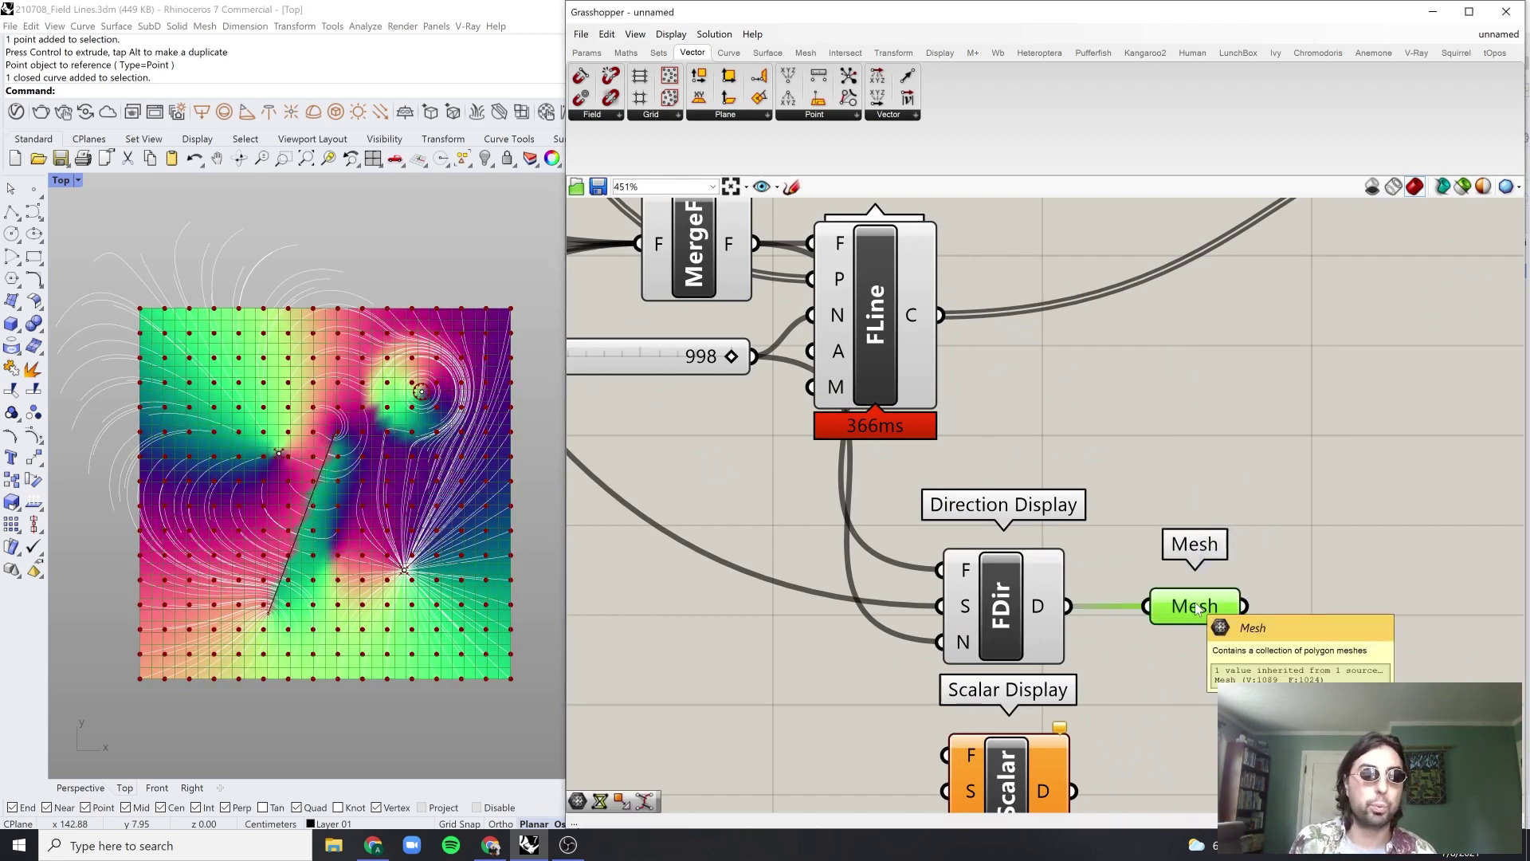
{"action": "scroll", "coordinate": [1247, 576], "scroll_direction": "down", "scroll_amount": 2}
{"action": "left_click", "coordinate": [1246, 576]}
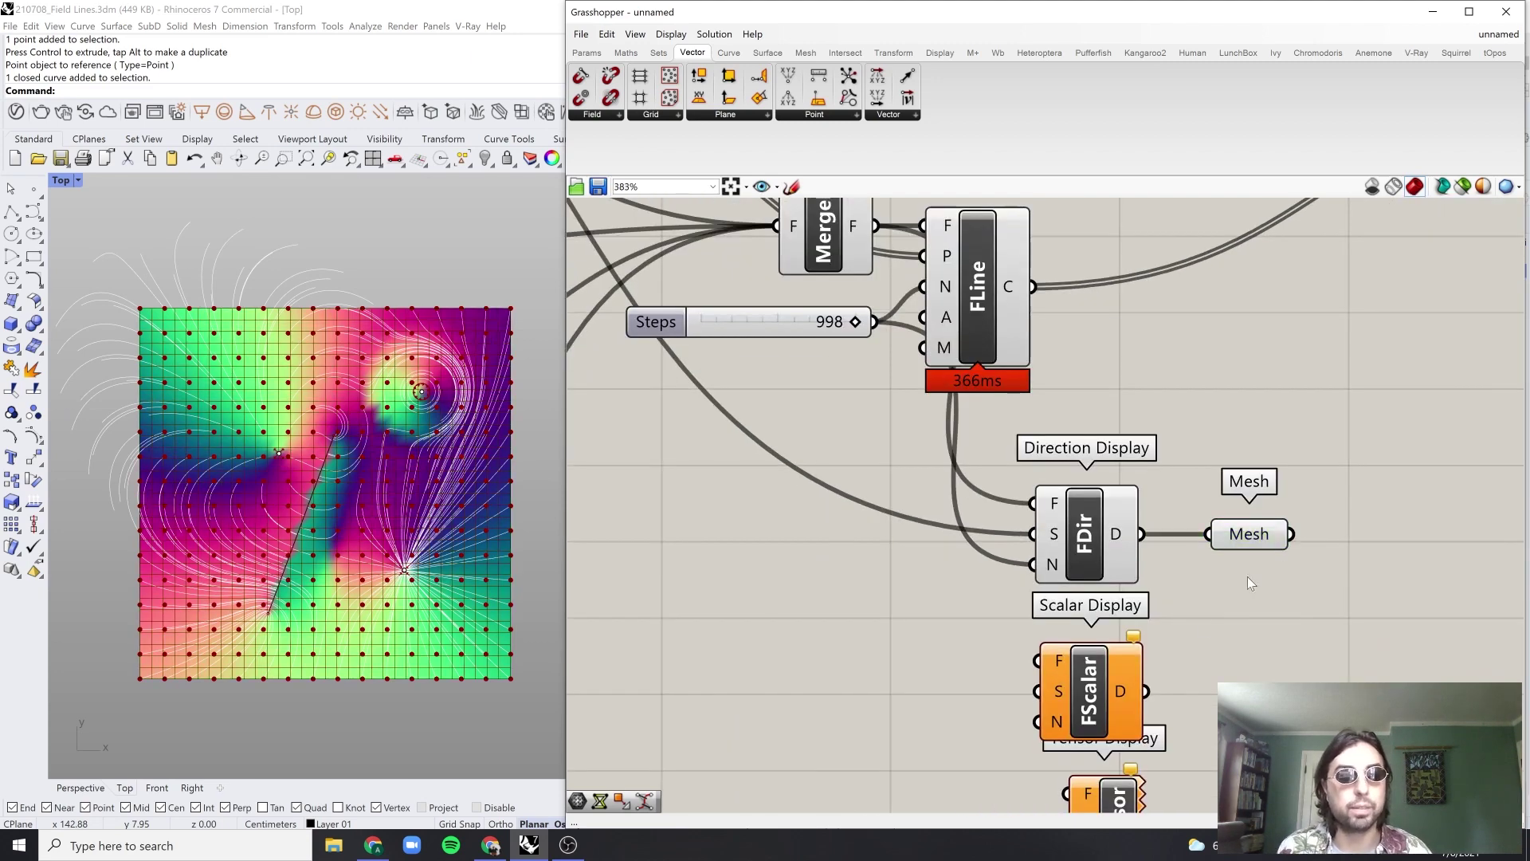
Step: Connect the Merge Fields output to Scalar Display's F input
{"action": "scroll", "coordinate": [1131, 665], "scroll_direction": "down", "scroll_amount": 3}
{"action": "scroll", "coordinate": [1023, 576], "scroll_direction": "up", "scroll_amount": 1}
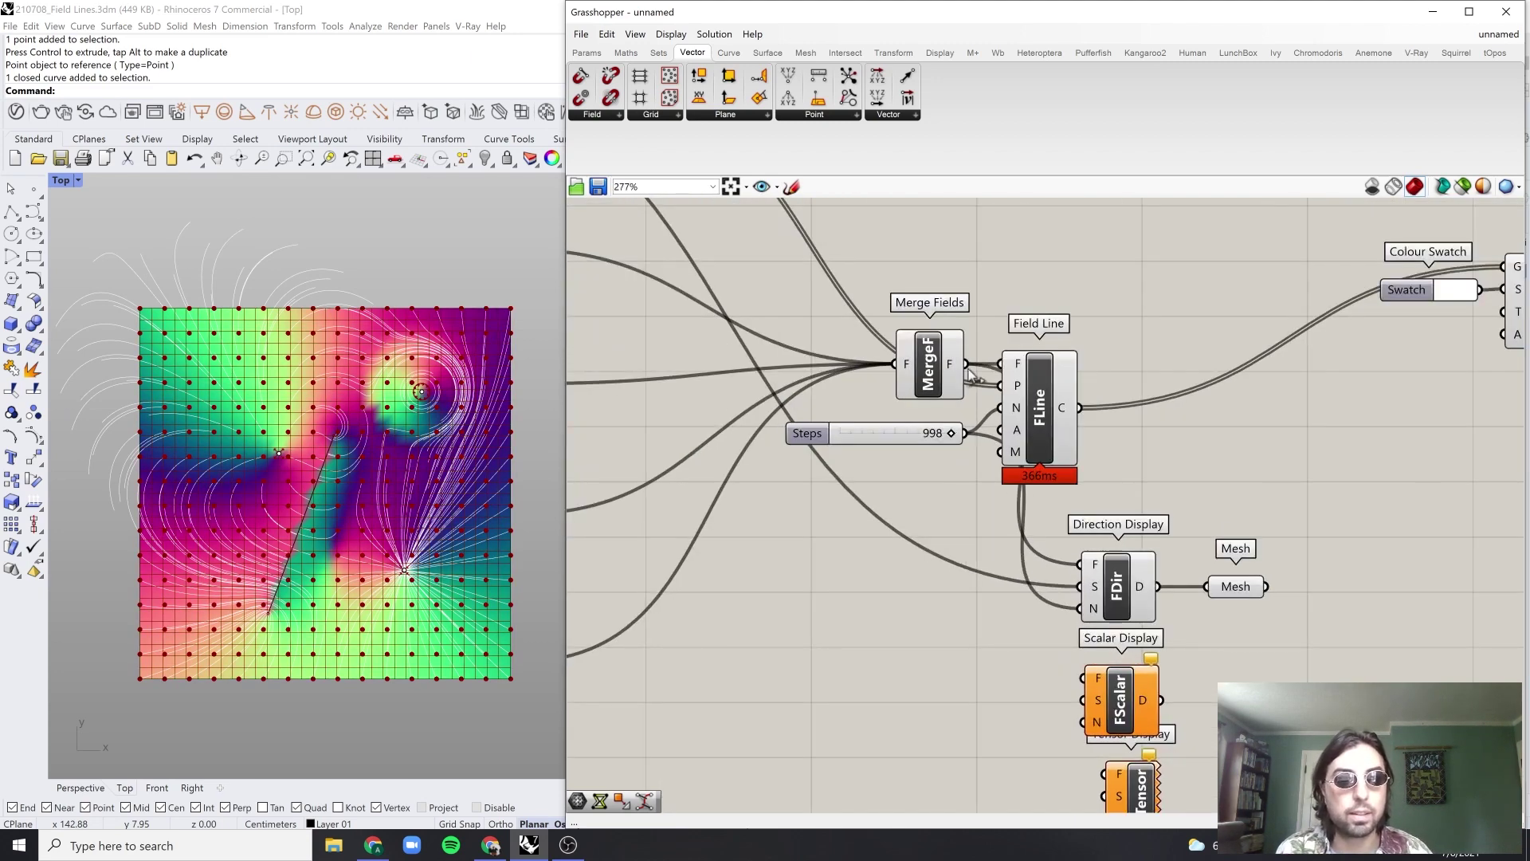
{"action": "left_click_drag", "start_coordinate": [966, 366], "coordinate": [1082, 678]}
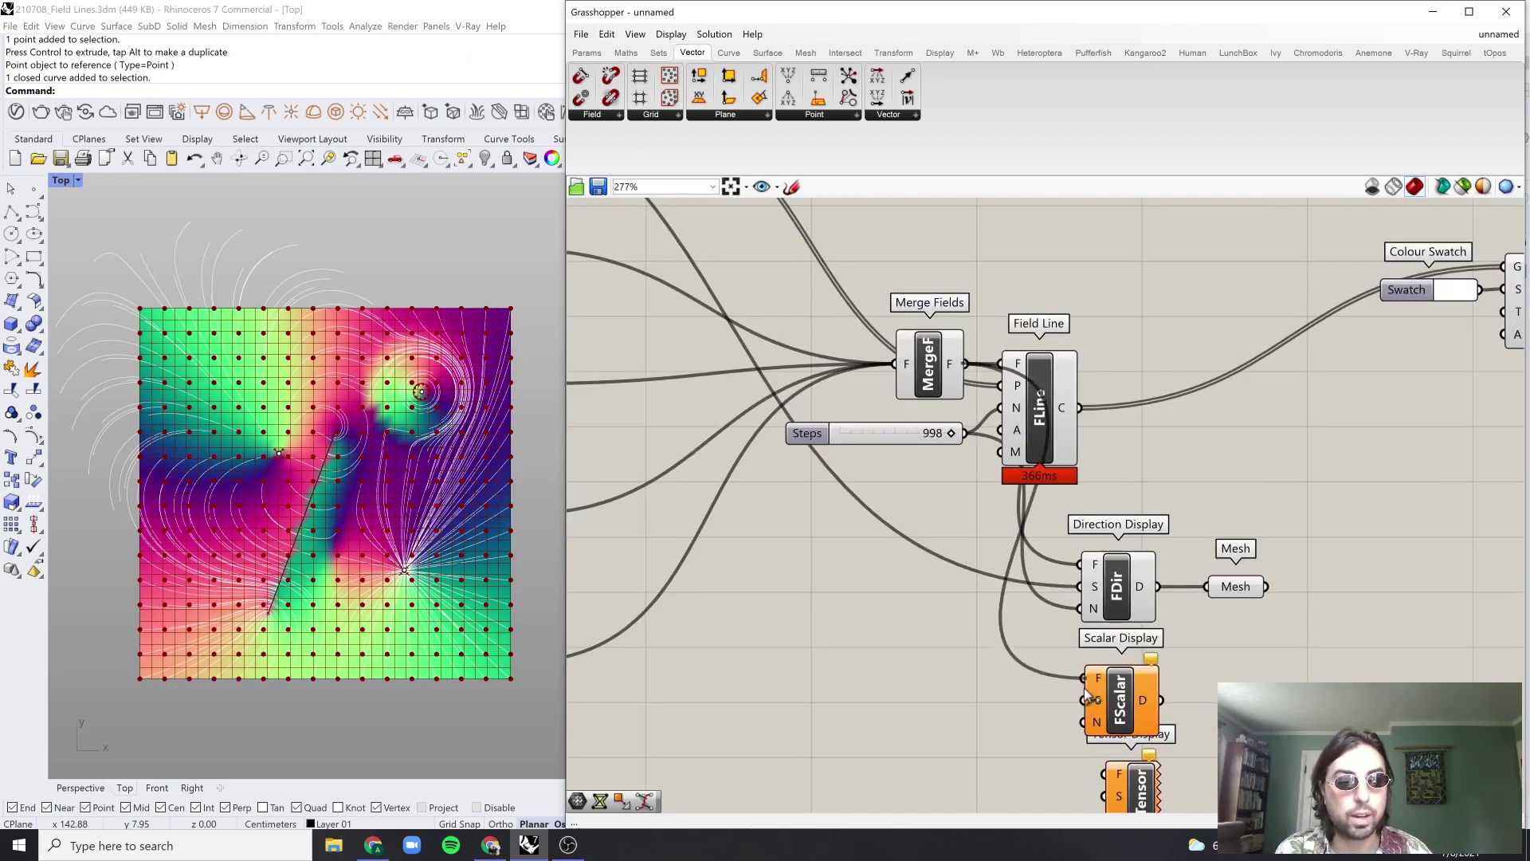
Step: Delete the Steps slider feeding Field Line and Direction Display
{"action": "left_click", "coordinate": [915, 440]}
{"action": "key", "text": "Delete"}
Step: Connect the square boundary Curve to Scalar Display's S input
{"action": "left_click", "coordinate": [1122, 706]}
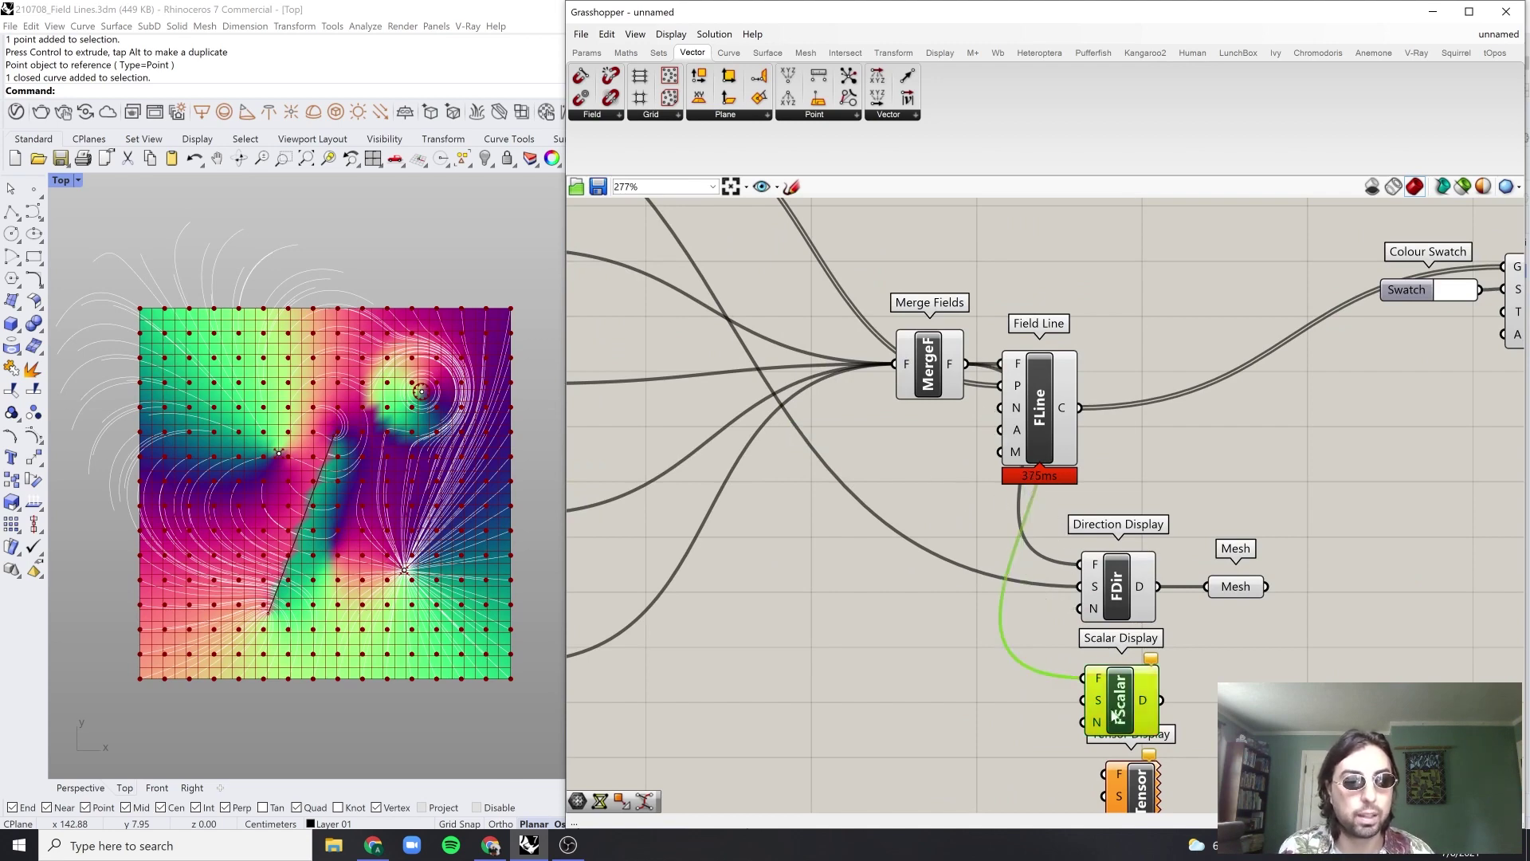
{"action": "scroll", "coordinate": [1072, 681], "scroll_direction": "down", "scroll_amount": 2}
{"action": "scroll", "coordinate": [1091, 696], "scroll_direction": "up", "scroll_amount": 3}
{"action": "scroll", "coordinate": [1091, 694], "scroll_direction": "down", "scroll_amount": 5}
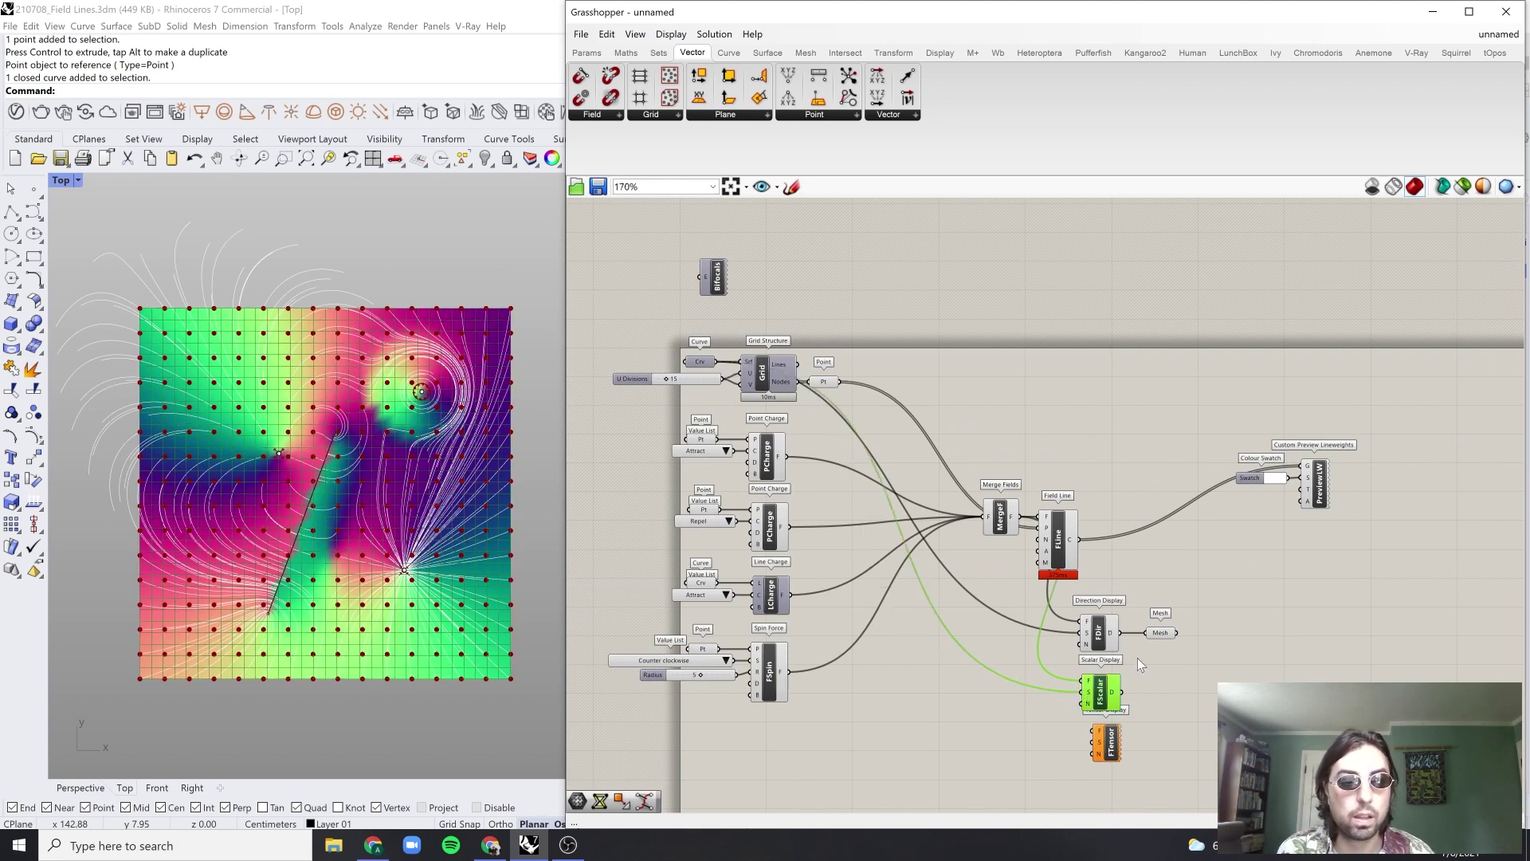
Step: Hide the previews of Direction Display and its Mesh parameter so only the scalar colouring shows
{"action": "scroll", "coordinate": [1100, 634], "scroll_direction": "up", "scroll_amount": 4}
{"action": "scroll", "coordinate": [1058, 602], "scroll_direction": "up", "scroll_amount": 1}
{"action": "left_click", "coordinate": [1058, 601]}
{"action": "left_click_drag", "start_coordinate": [1276, 518], "coordinate": [980, 675]}
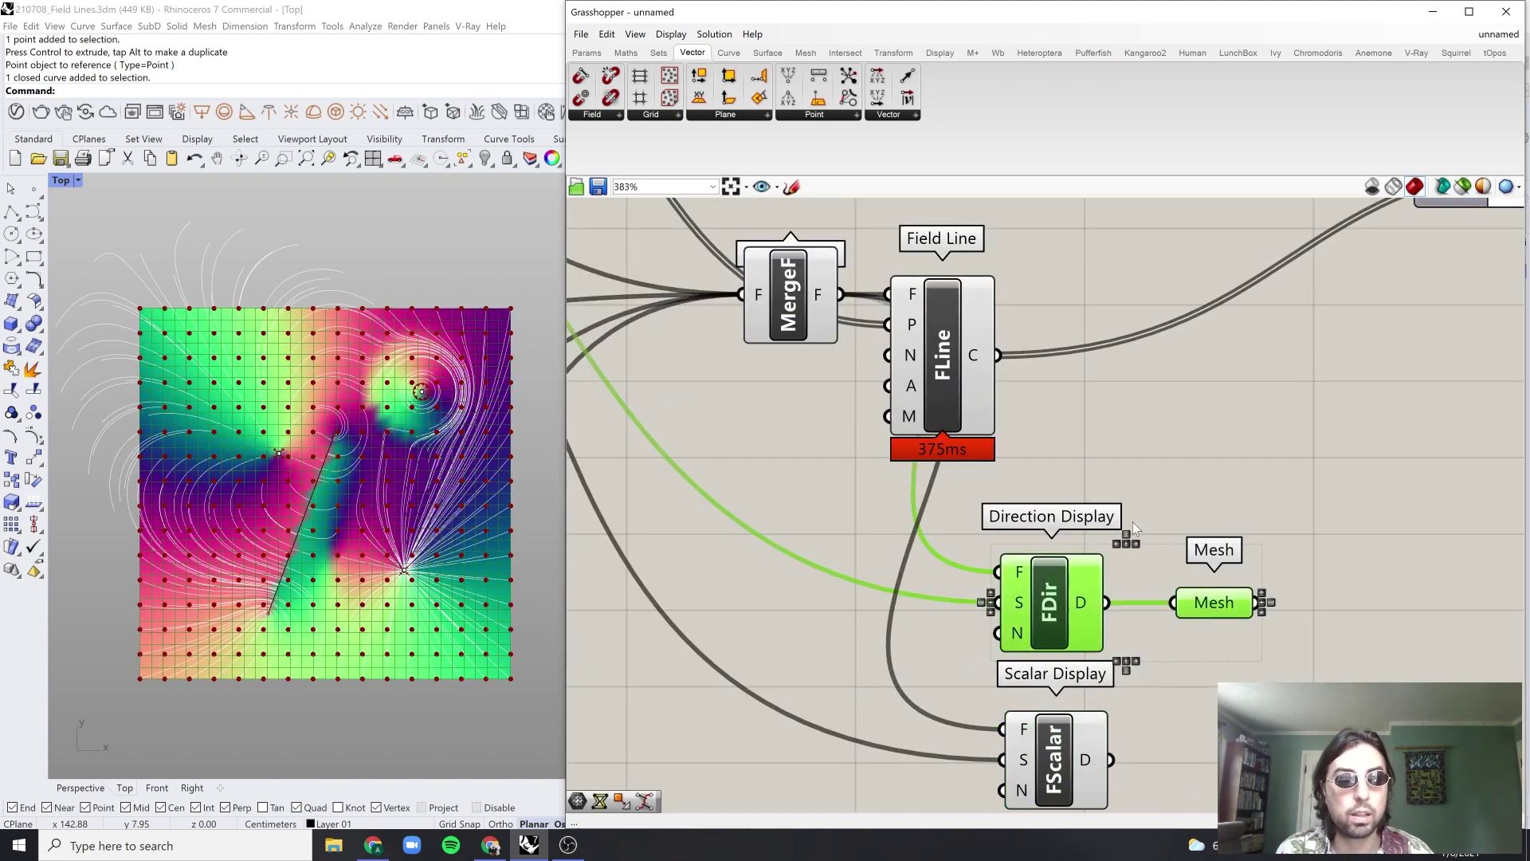
{"action": "middle_click", "coordinate": [1168, 481]}
{"action": "left_click", "coordinate": [1208, 437]}
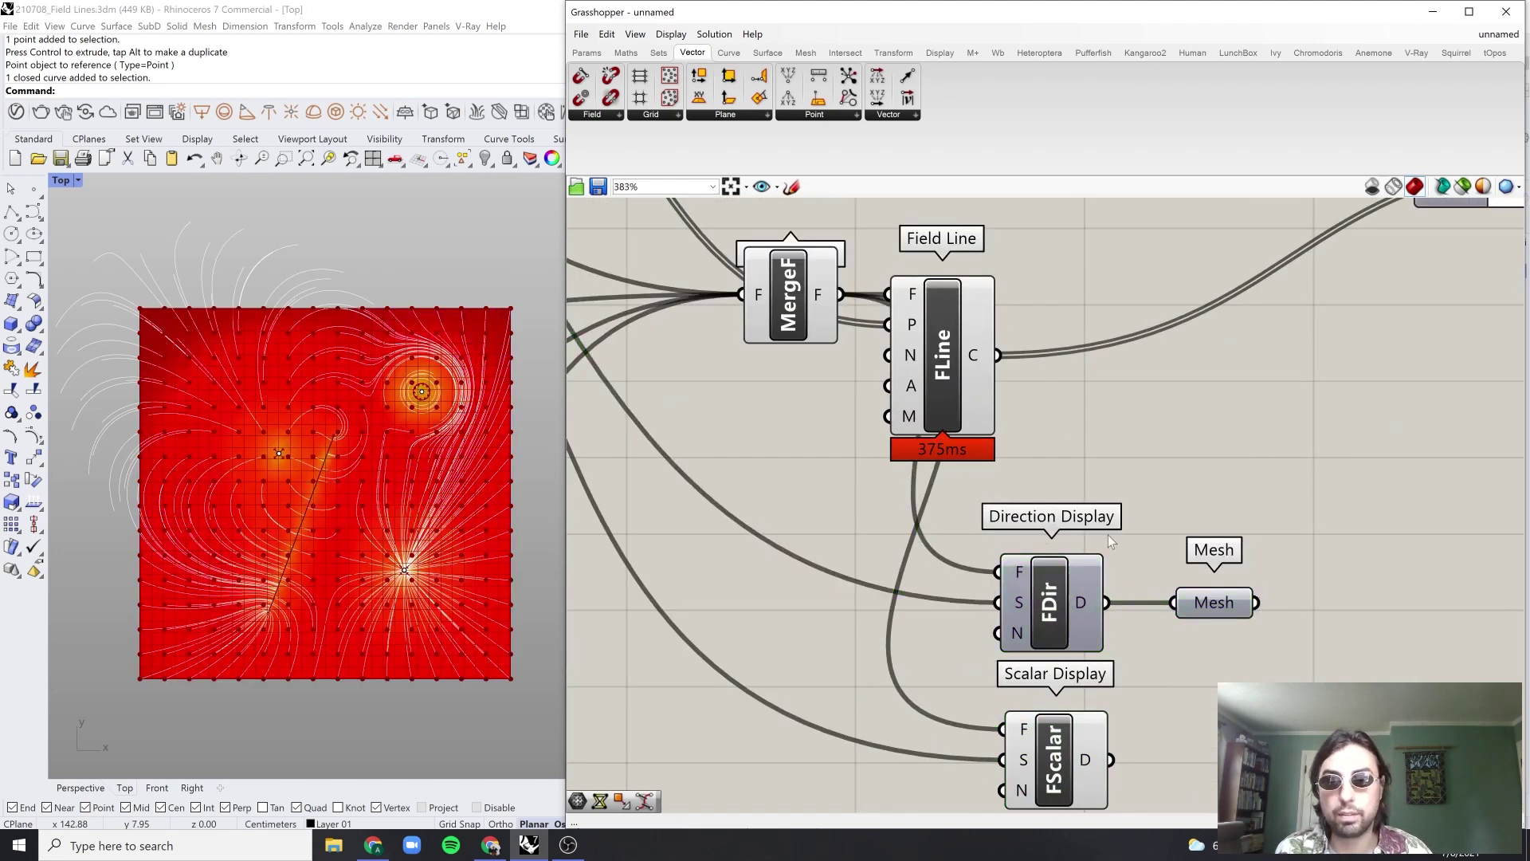
Step: Examine the Scalar Display colouring around the charges and check the component's N (Samples) input
{"action": "right_click_drag", "start_coordinate": [1074, 583], "coordinate": [1094, 472]}
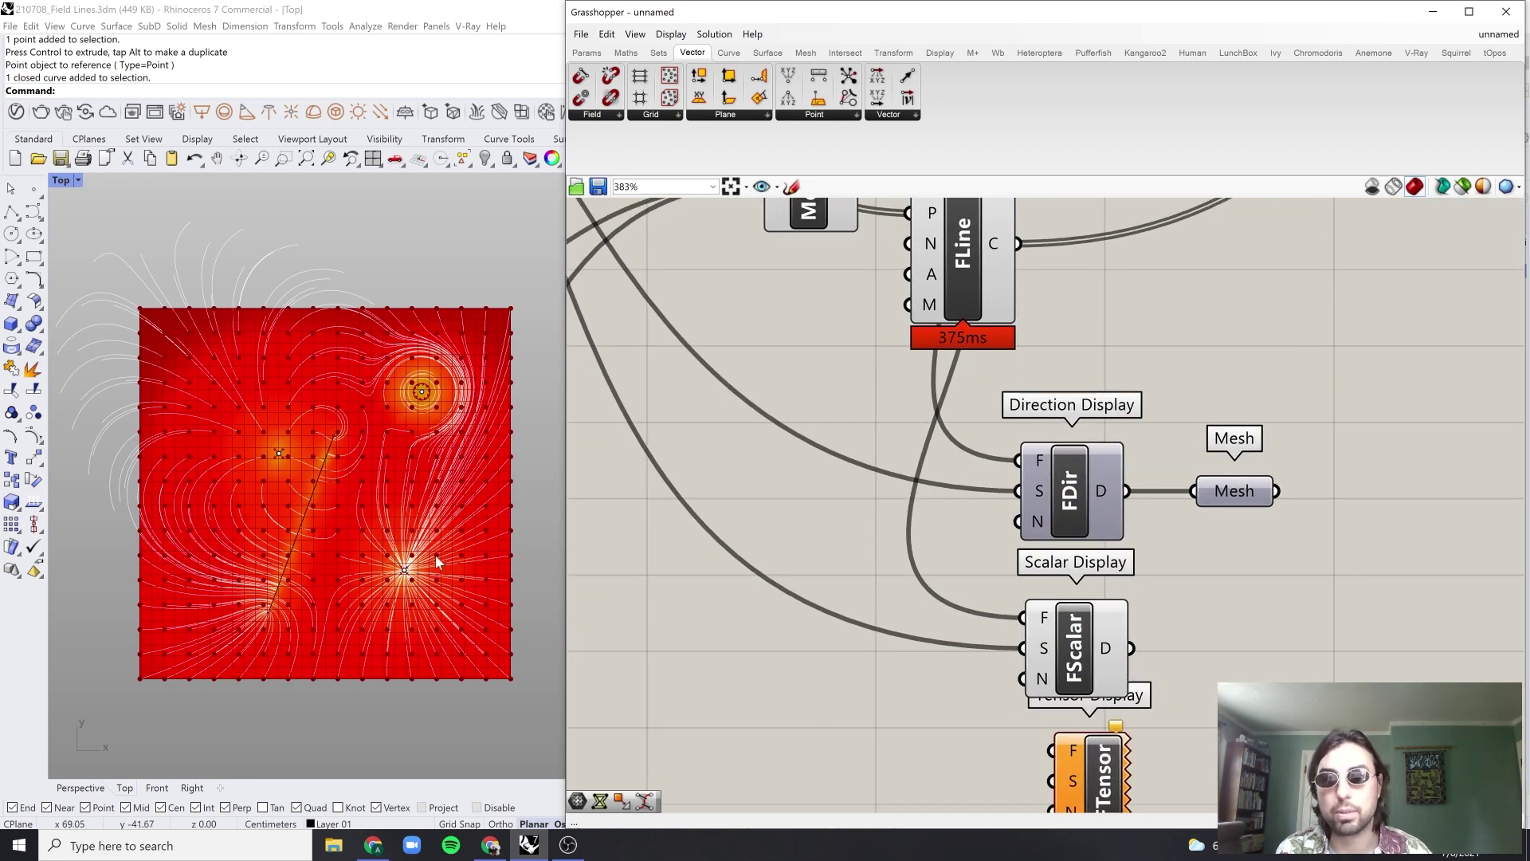
{"action": "scroll", "coordinate": [431, 581], "scroll_direction": "up", "scroll_amount": 1}
{"action": "right_click_drag", "start_coordinate": [508, 557], "coordinate": [518, 567]}
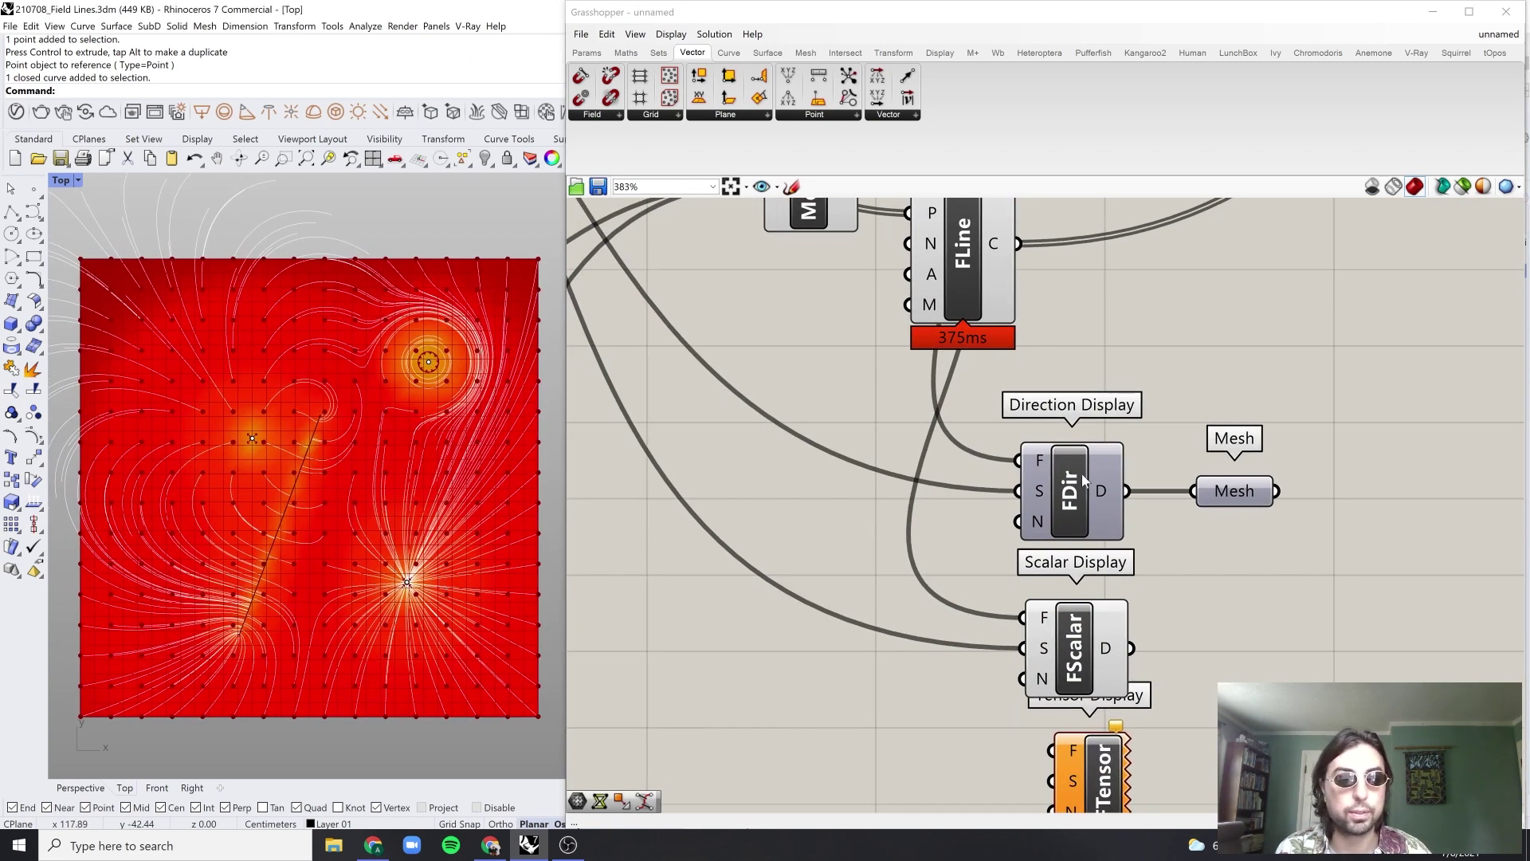
{"action": "left_click", "coordinate": [1082, 501]}
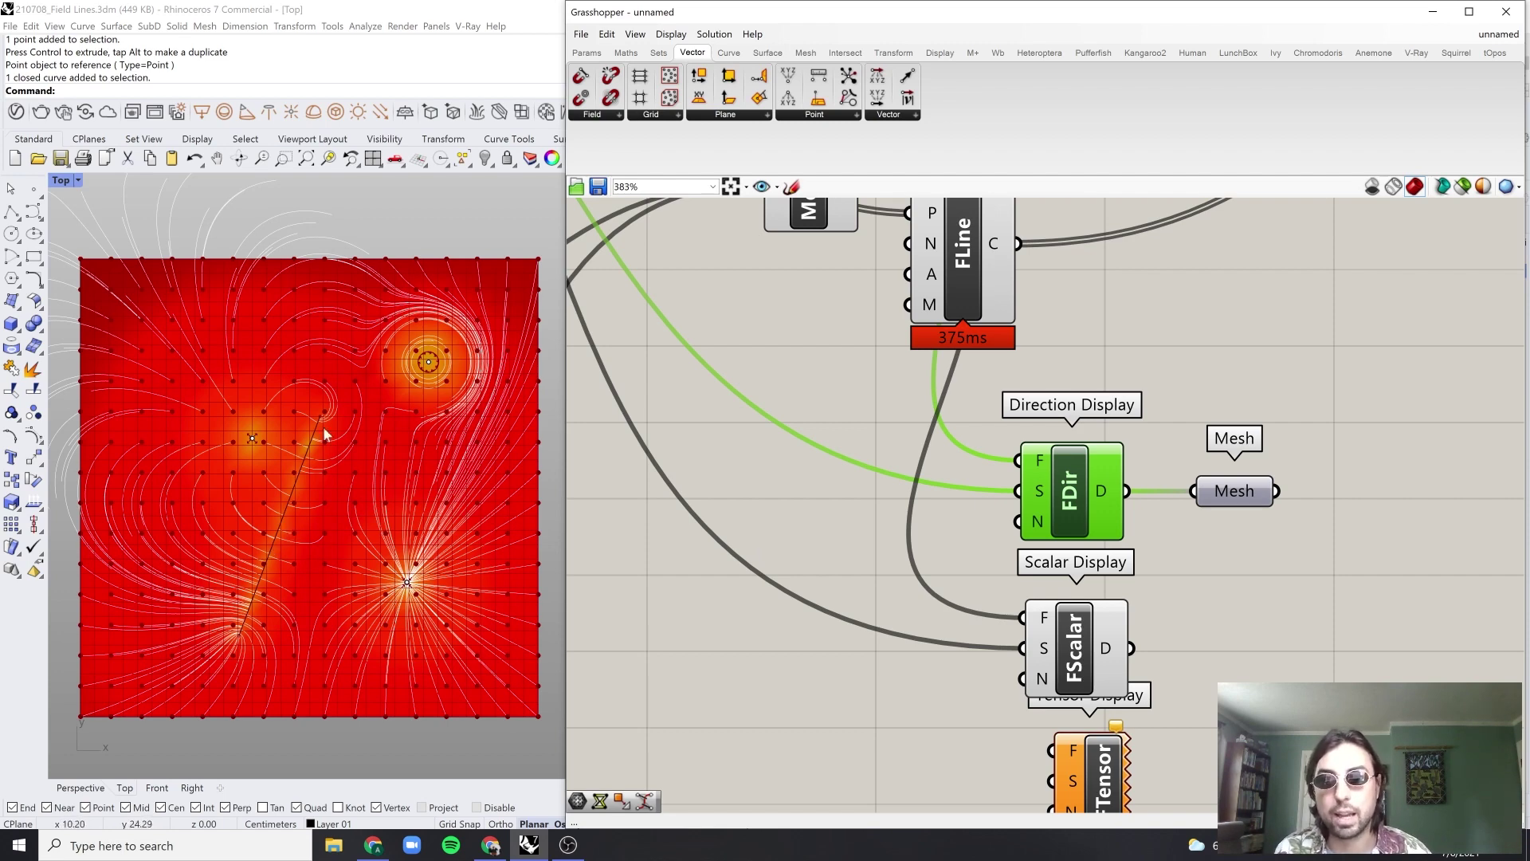
{"action": "left_click", "coordinate": [1234, 653]}
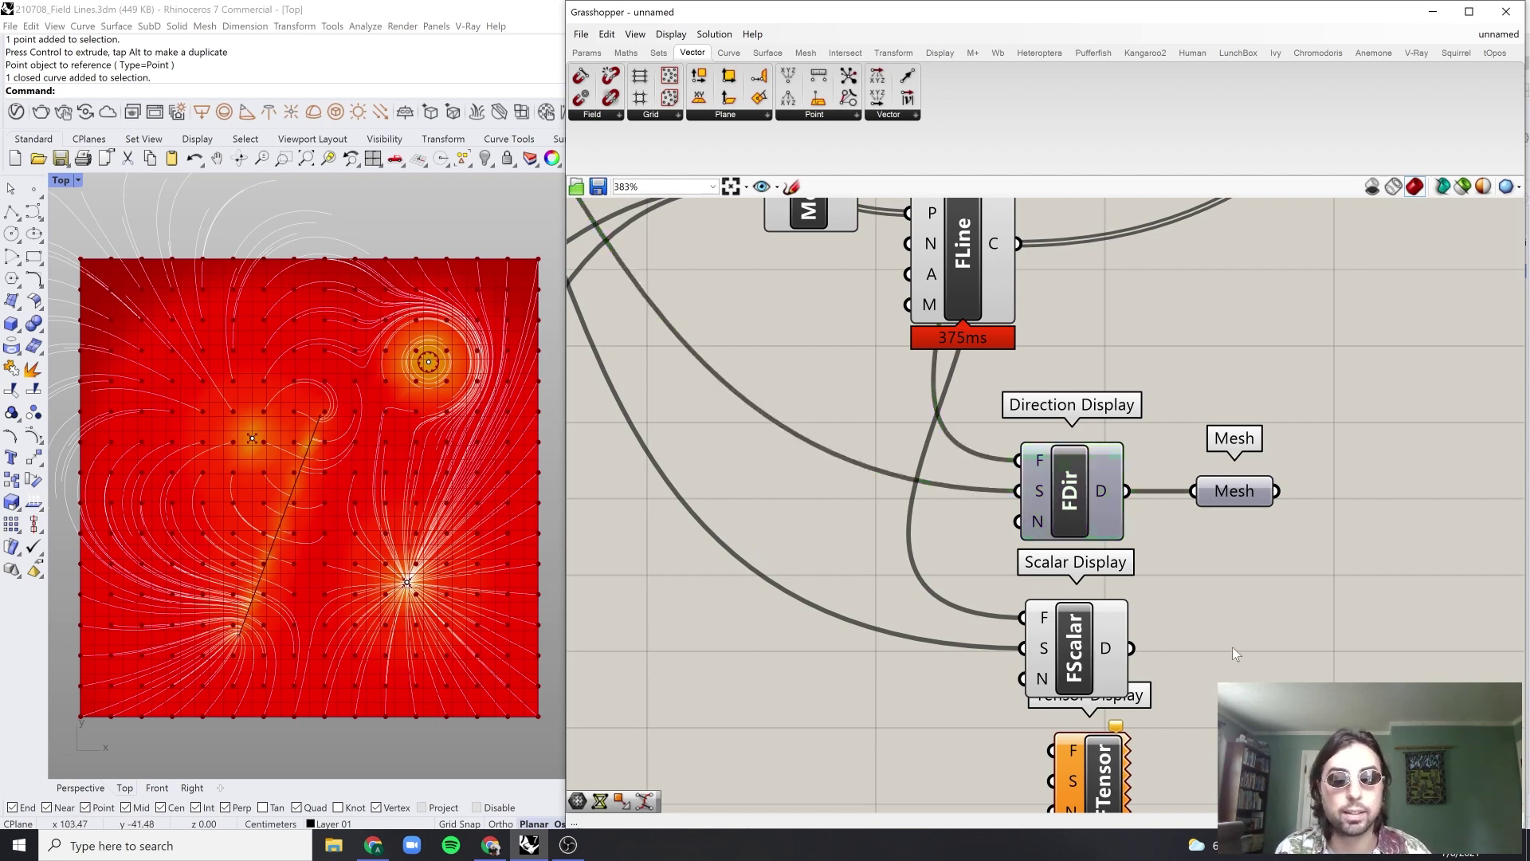
{"action": "left_click", "coordinate": [1070, 667]}
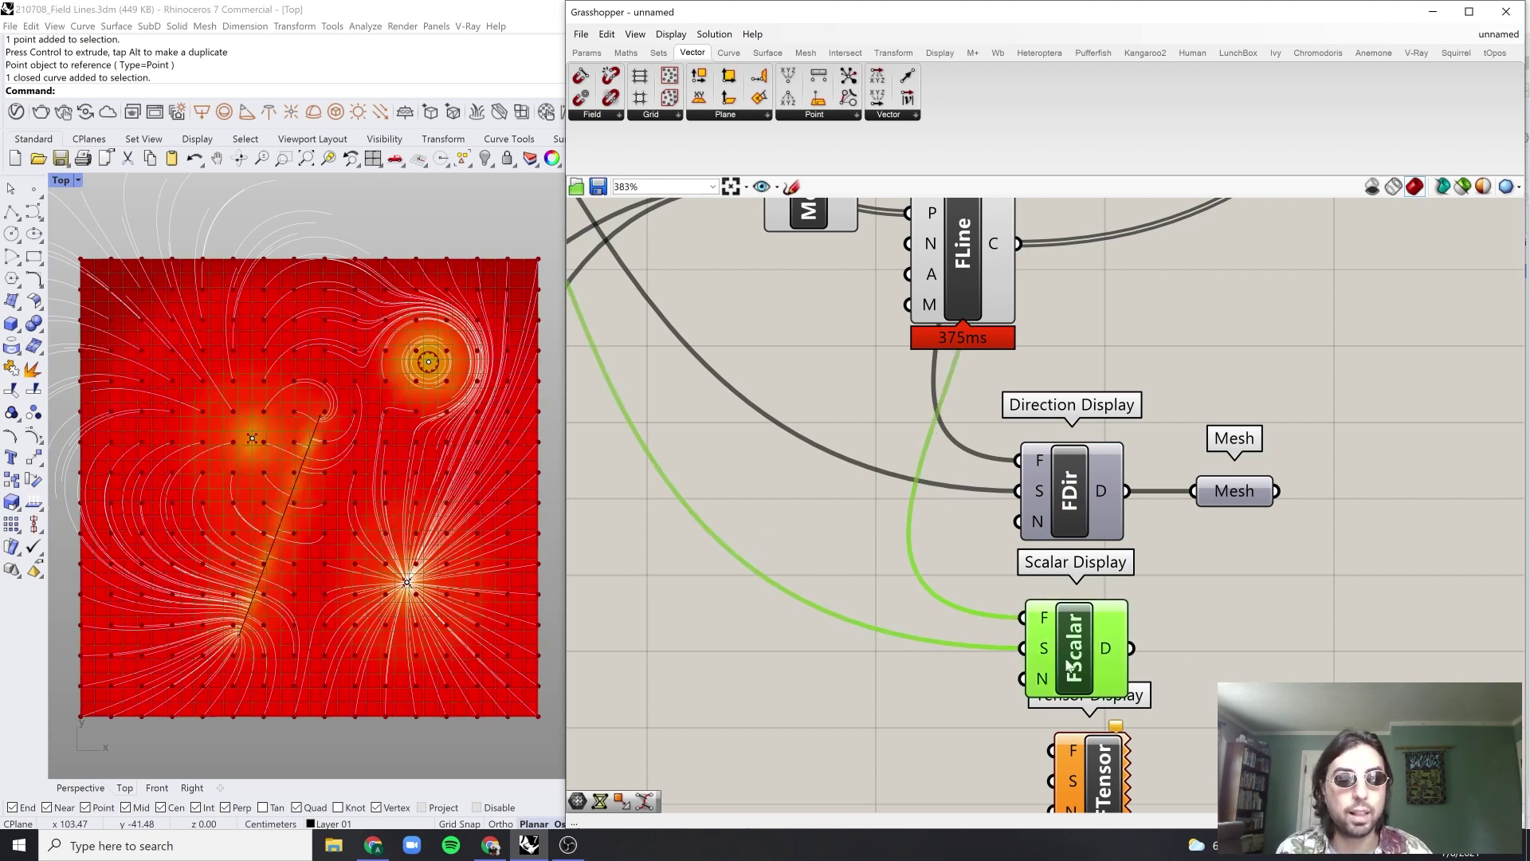
{"action": "mouse_move", "coordinate": [1049, 682]}
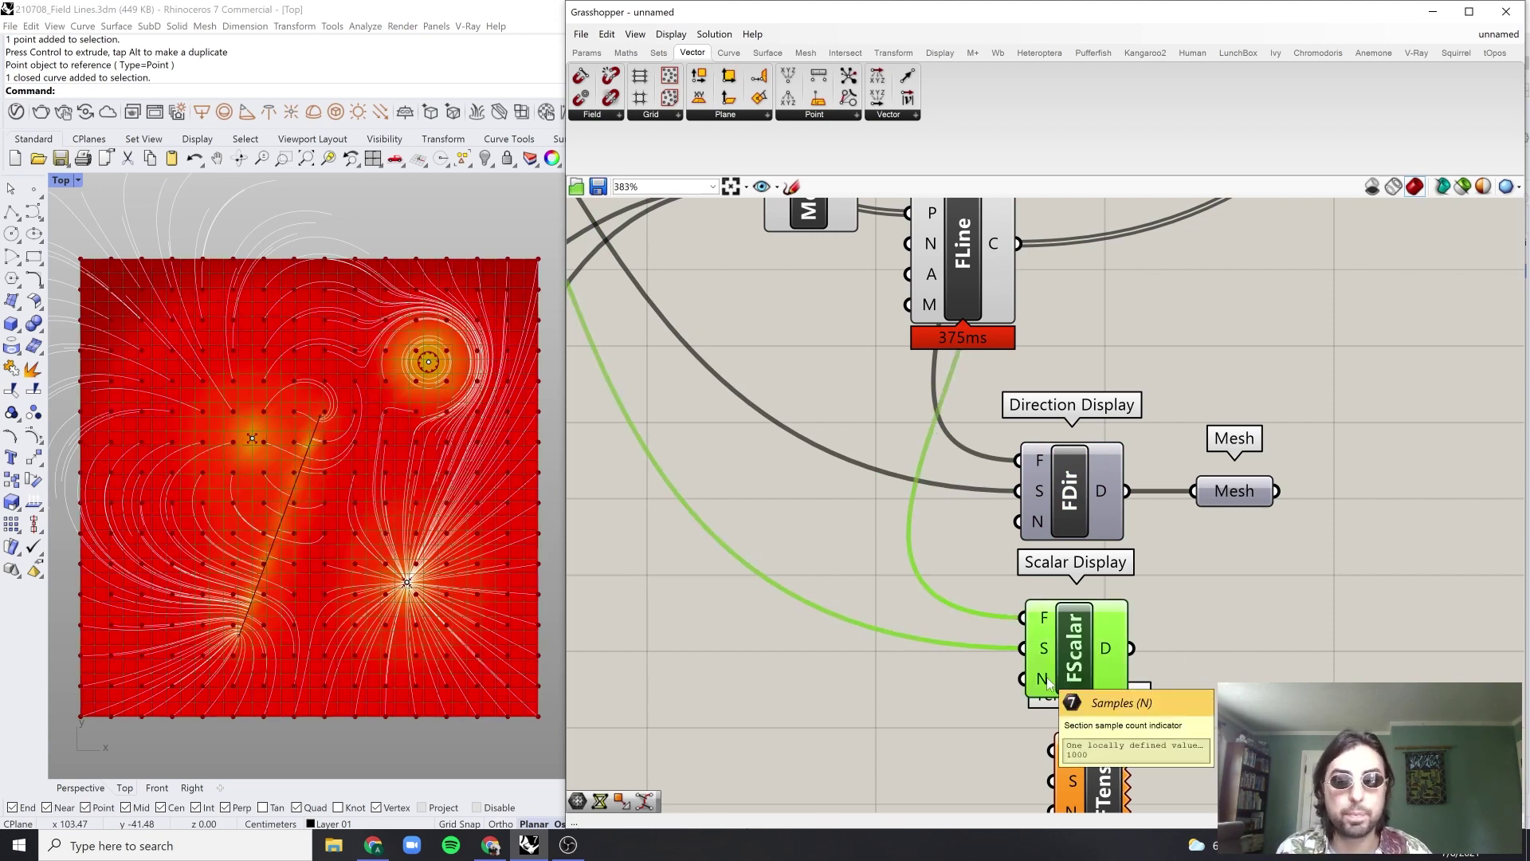
{"action": "left_click", "coordinate": [815, 636]}
Step: Inspect the scalar colouring close up around the spin force circle and across the whole boundary square
{"action": "scroll", "coordinate": [478, 430], "scroll_direction": "down", "scroll_amount": 2}
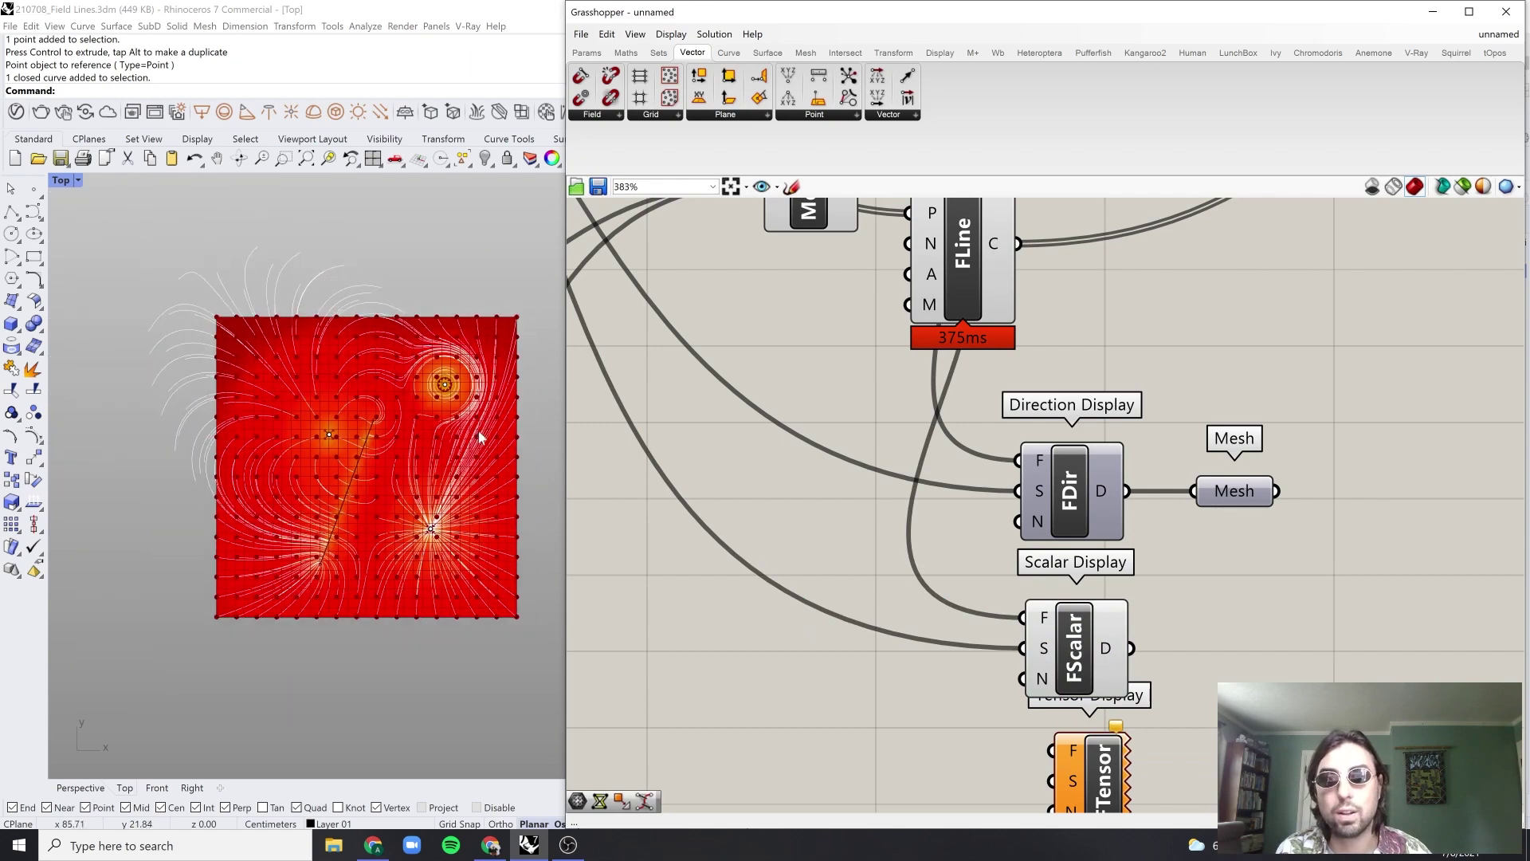
{"action": "scroll", "coordinate": [458, 376], "scroll_direction": "up", "scroll_amount": 8}
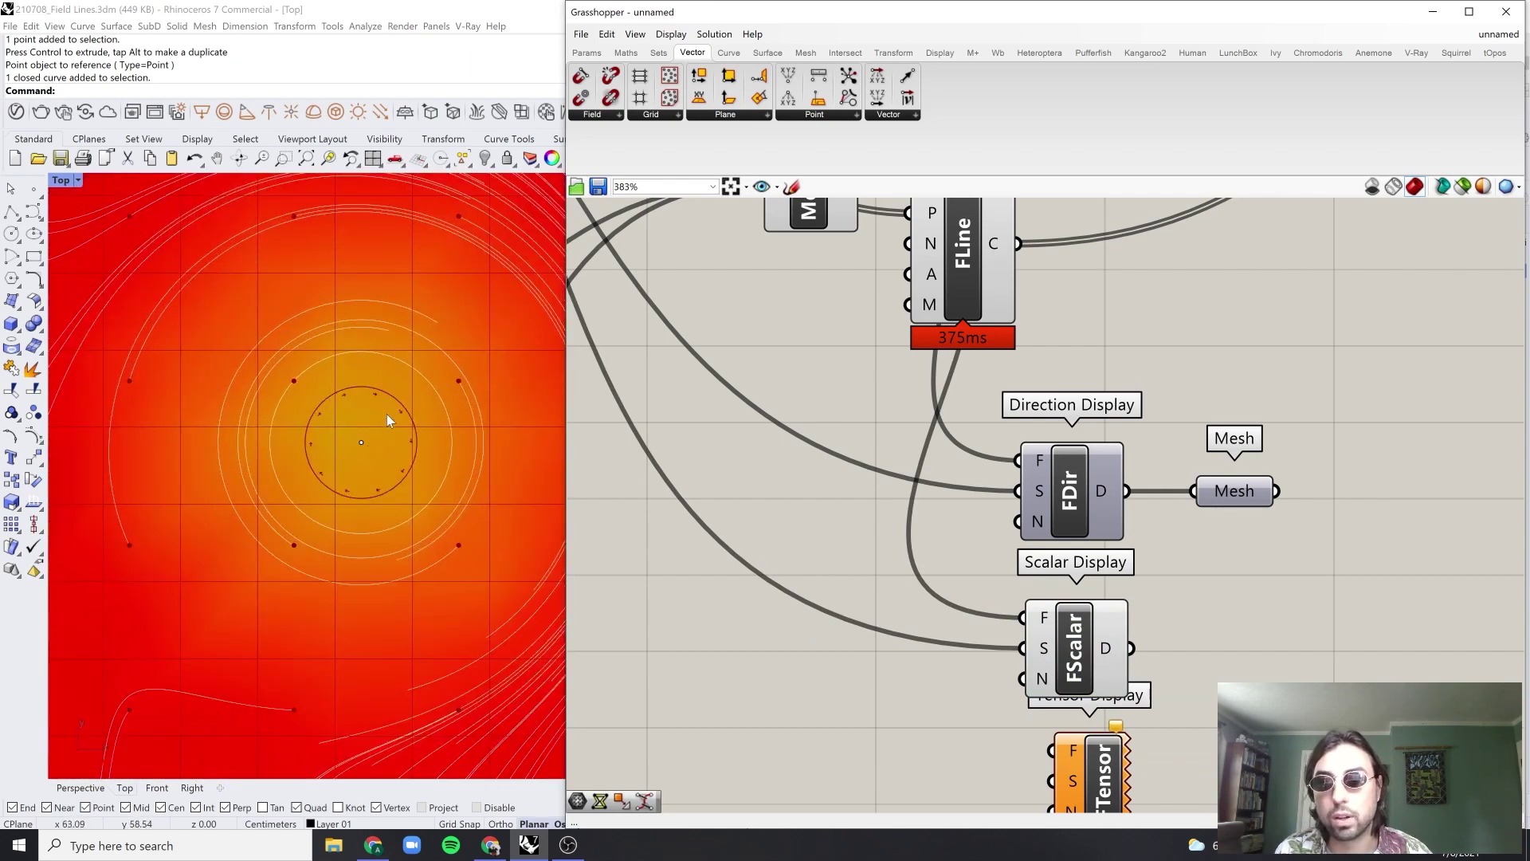
{"action": "scroll", "coordinate": [350, 462], "scroll_direction": "down", "scroll_amount": 4}
{"action": "scroll", "coordinate": [229, 467], "scroll_direction": "up", "scroll_amount": 3}
{"action": "scroll", "coordinate": [250, 443], "scroll_direction": "down", "scroll_amount": 2}
{"action": "scroll", "coordinate": [255, 446], "scroll_direction": "down", "scroll_amount": 3}
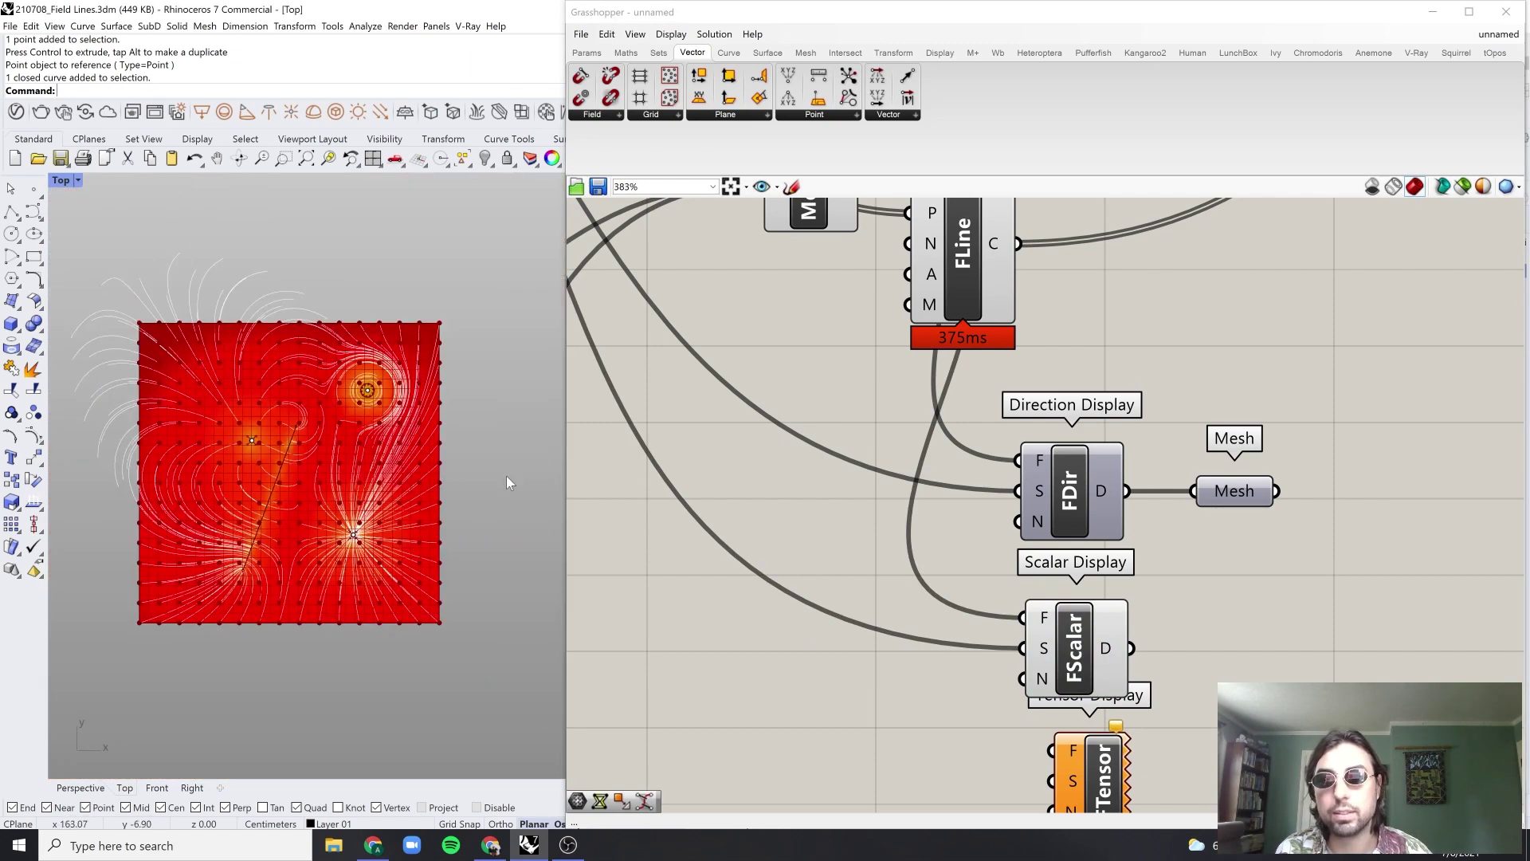
{"action": "scroll", "coordinate": [406, 431], "scroll_direction": "up", "scroll_amount": 4}
{"action": "right_click_drag", "start_coordinate": [765, 556], "coordinate": [1160, 505]}
{"action": "scroll", "coordinate": [1160, 505], "scroll_direction": "down", "scroll_amount": 5}
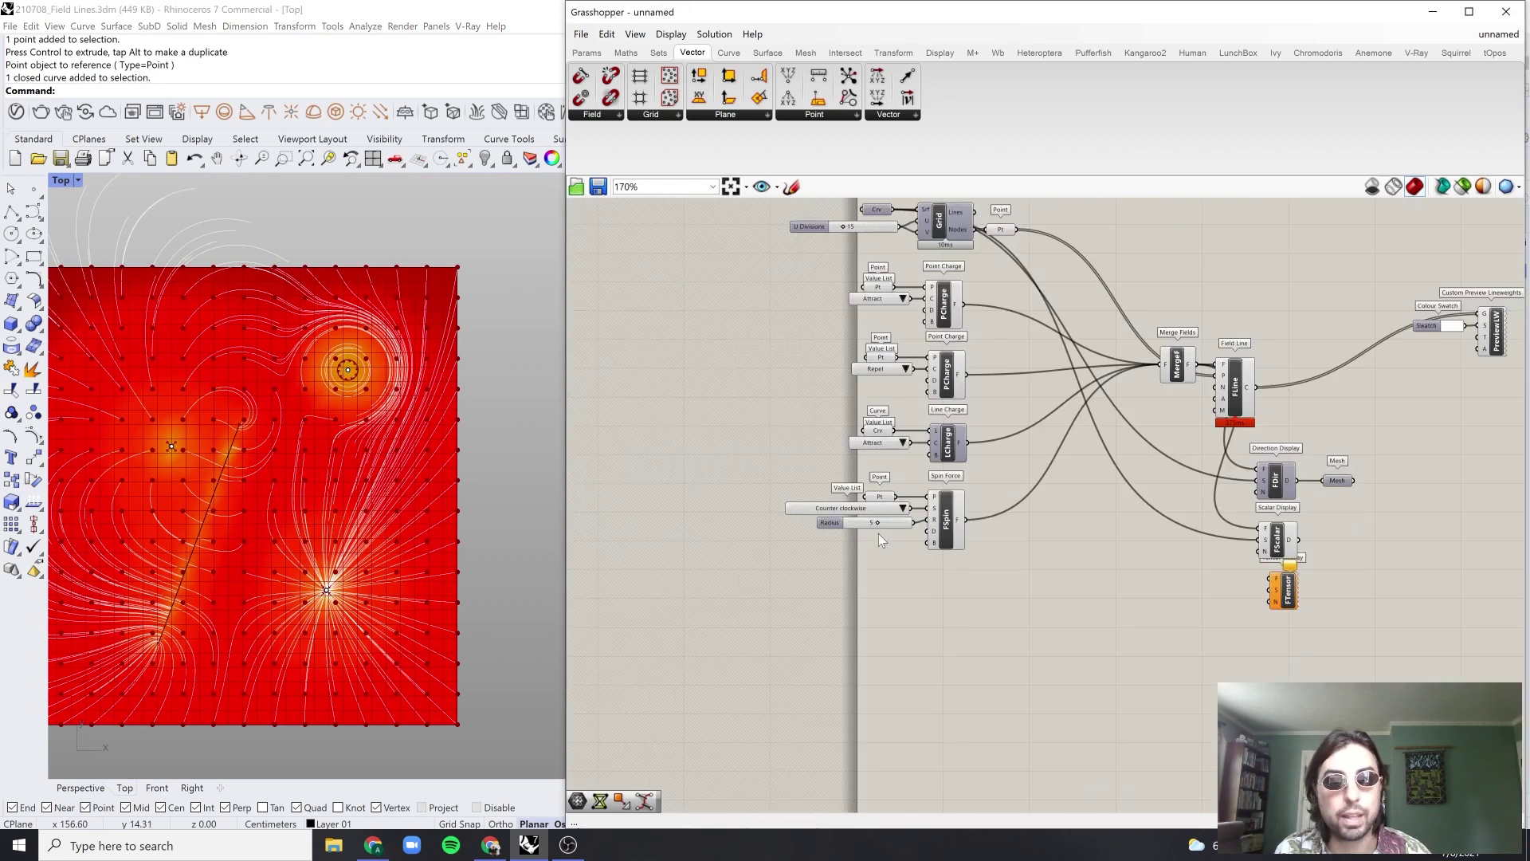
Step: Try a Spin Force radius of 10, and set the Radius slider back to 6
{"action": "scroll", "coordinate": [879, 530], "scroll_direction": "up", "scroll_amount": 5}
{"action": "left_click_drag", "start_coordinate": [877, 488], "coordinate": [1049, 487]}
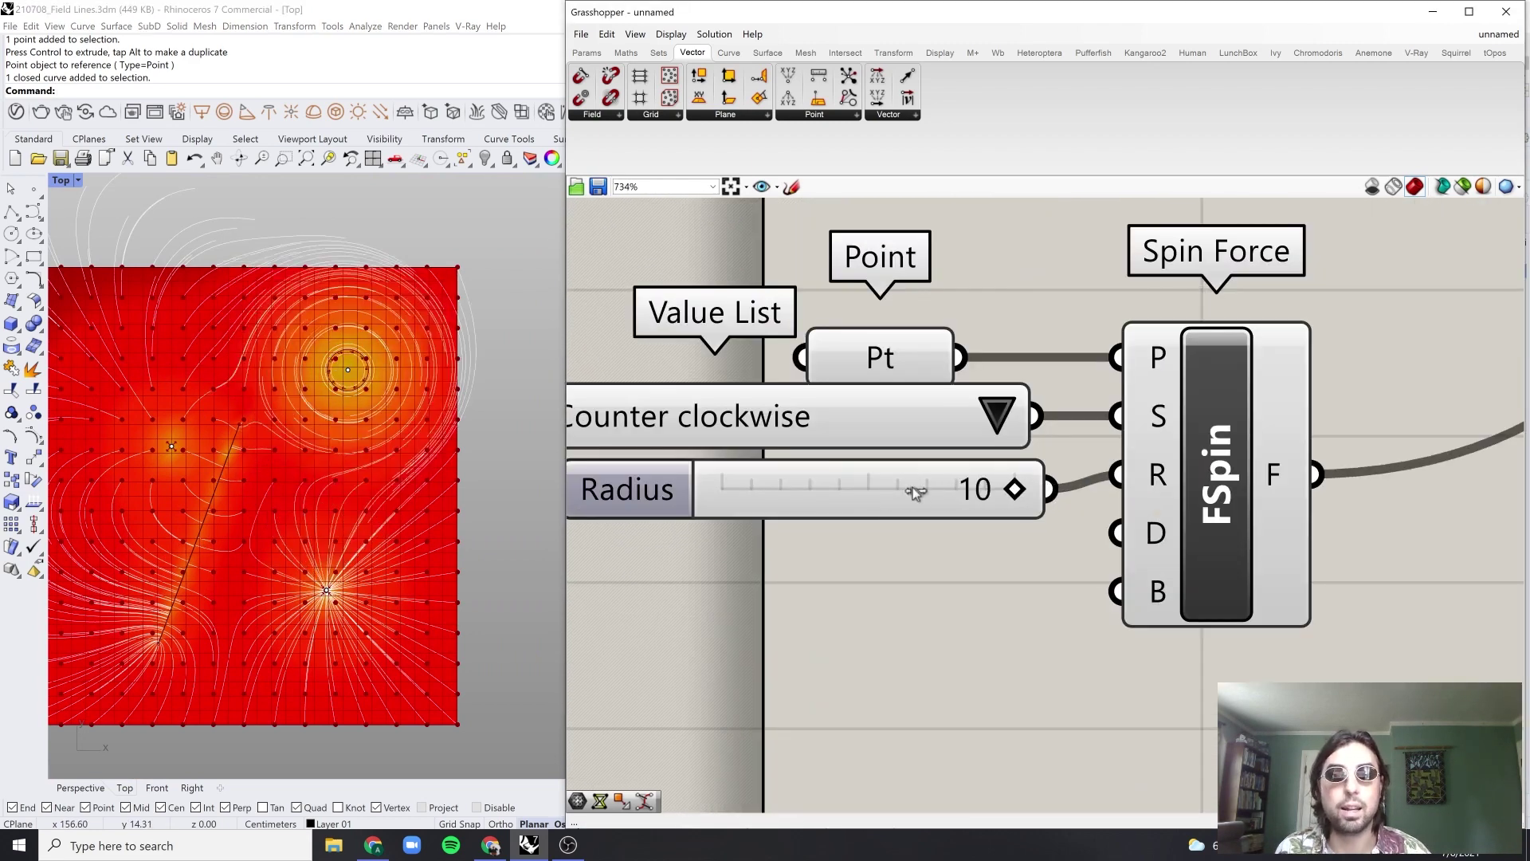
{"action": "left_click_drag", "start_coordinate": [912, 486], "coordinate": [943, 500]}
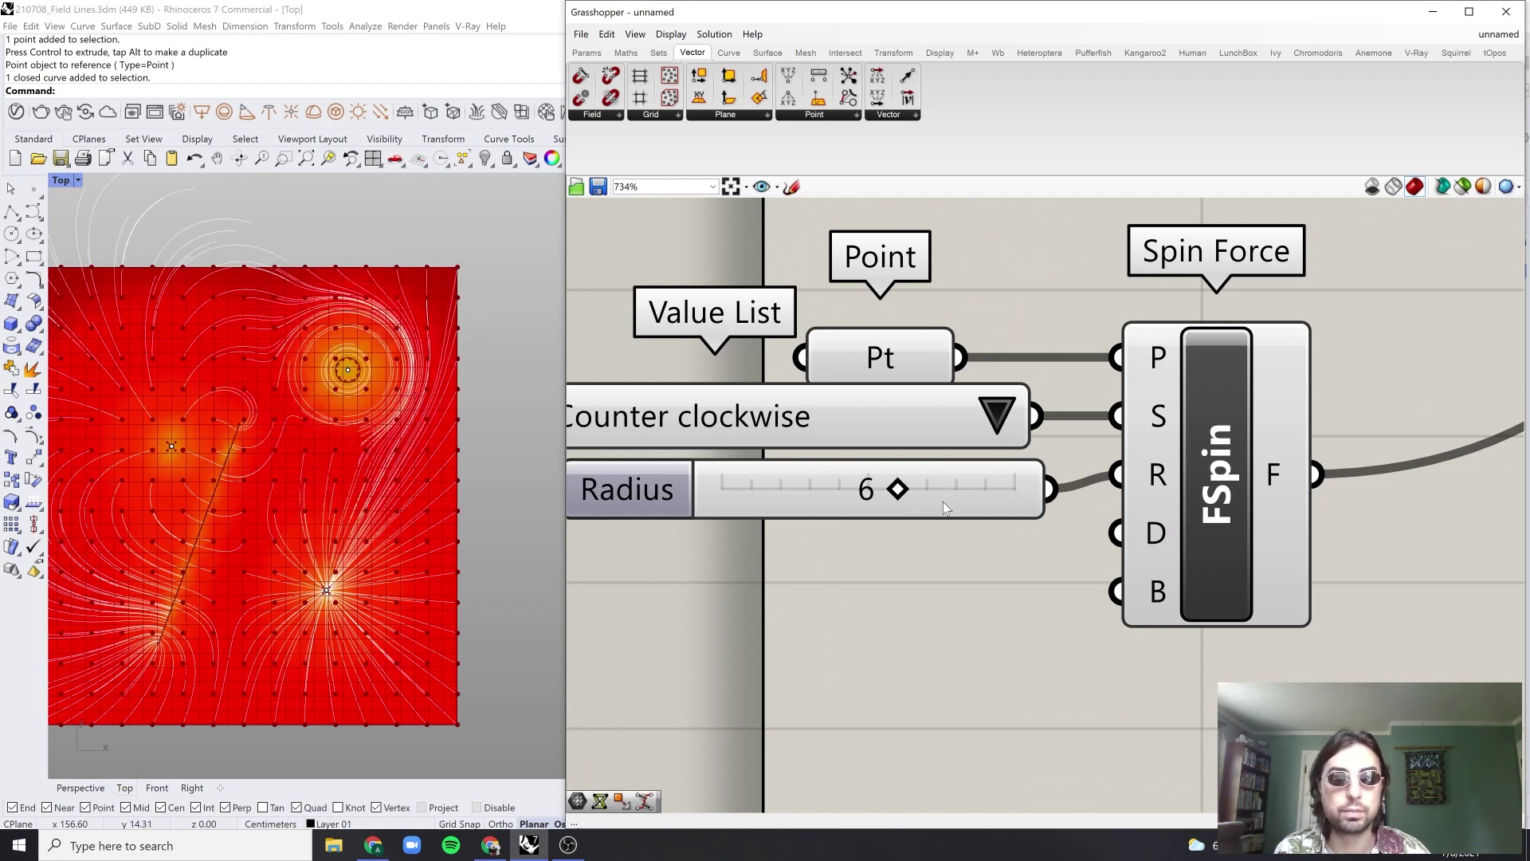
Step: Connect the Merge Fields output to Tensor Display's F input
{"action": "scroll", "coordinate": [943, 500], "scroll_direction": "down", "scroll_amount": 6}
{"action": "scroll", "coordinate": [1109, 523], "scroll_direction": "up", "scroll_amount": 4}
{"action": "left_click", "coordinate": [1108, 526]}
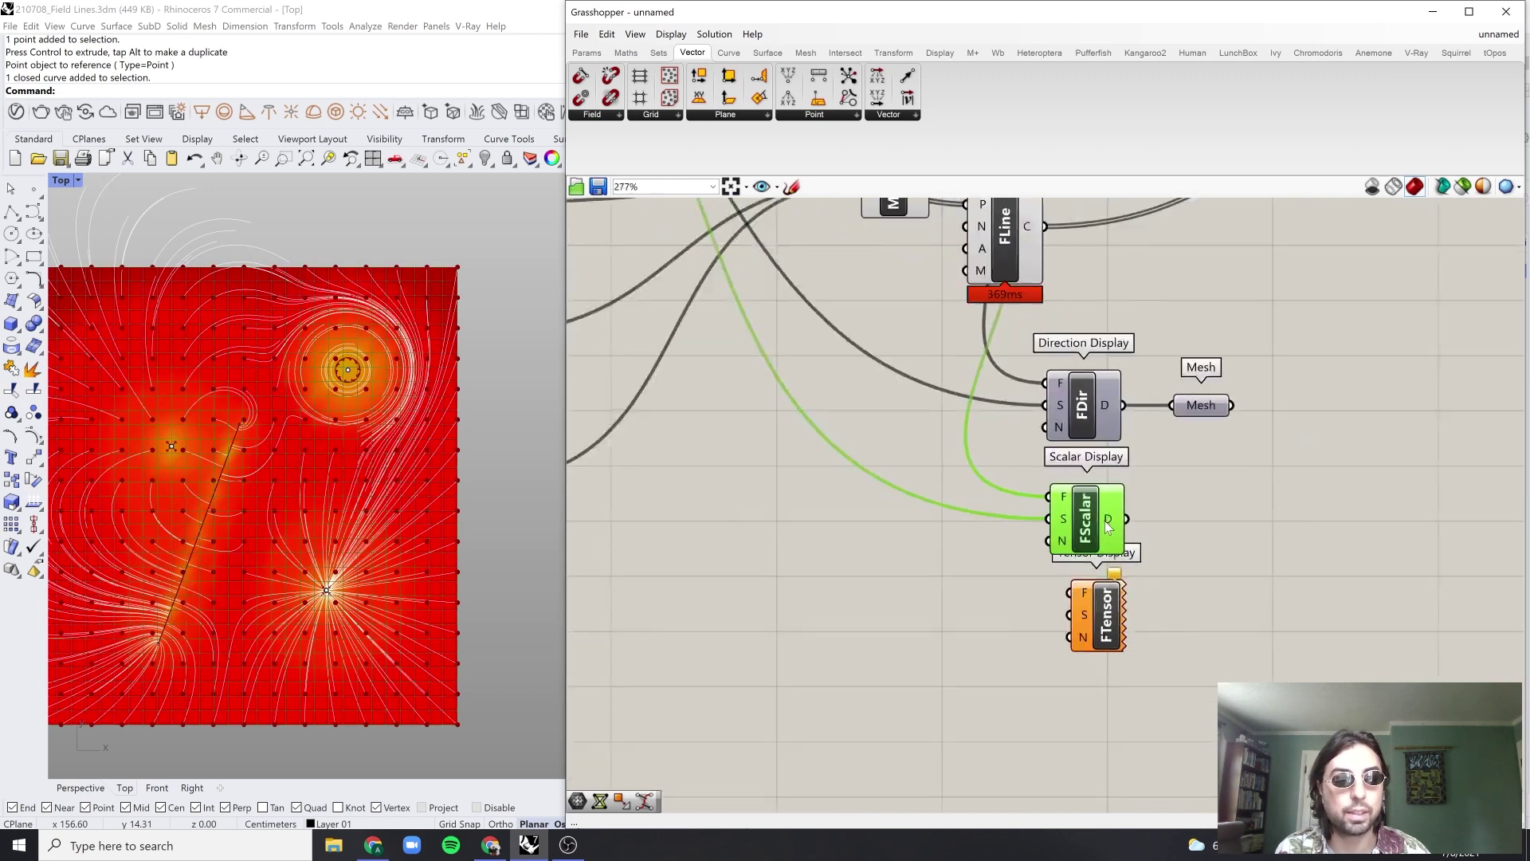
{"action": "scroll", "coordinate": [1104, 519], "scroll_direction": "down", "scroll_amount": 2}
{"action": "left_click", "coordinate": [1026, 392]}
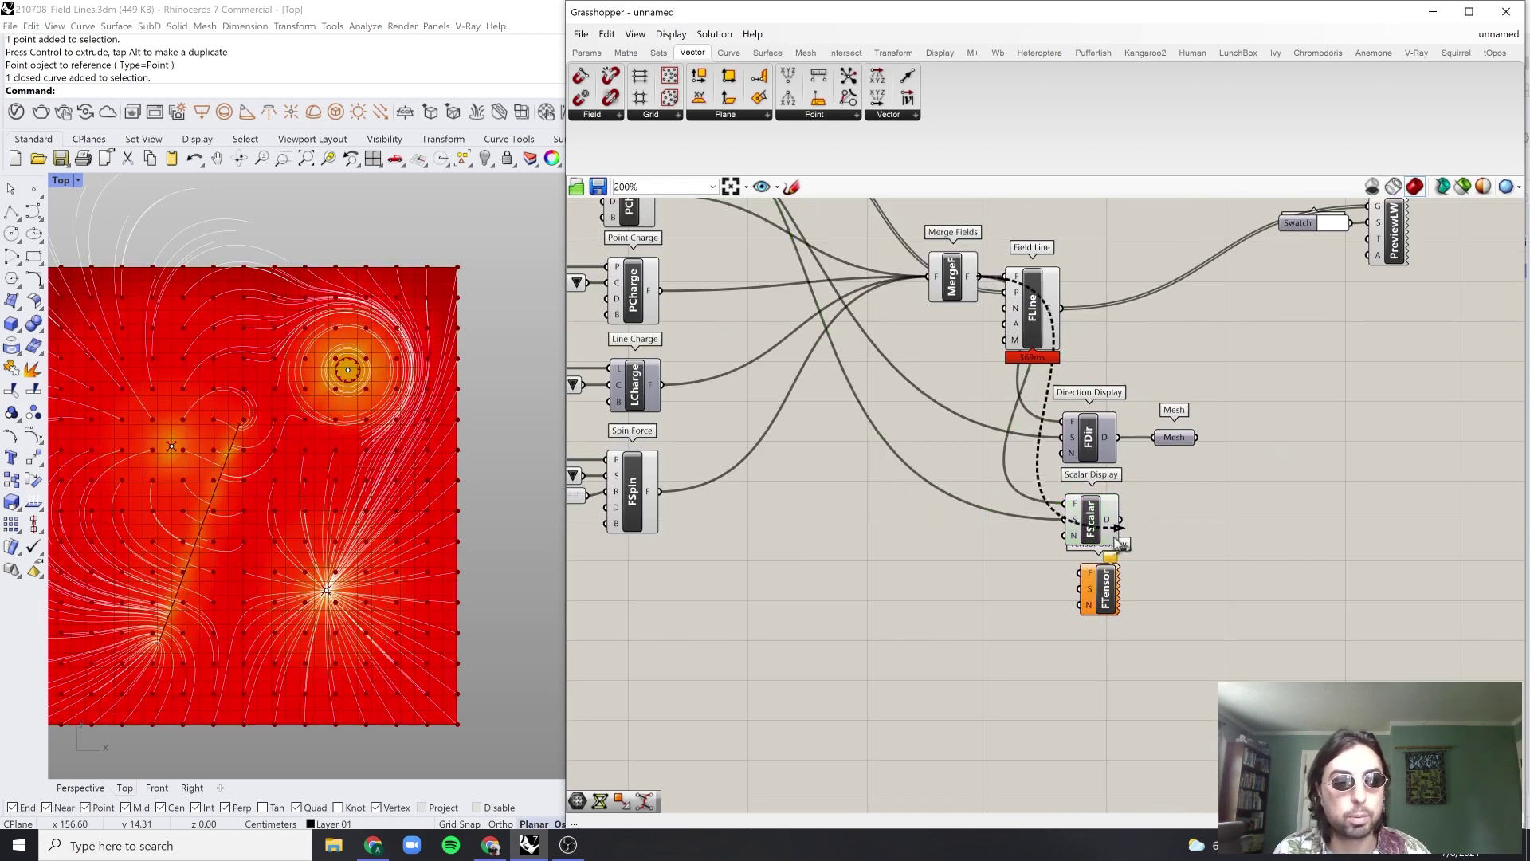
{"action": "right_click_drag", "start_coordinate": [941, 516], "coordinate": [945, 639]}
{"action": "right_click_drag", "start_coordinate": [864, 521], "coordinate": [881, 541]}
Step: Hide the previews of Field Line and Custom Preview Lineweights, shifting Field Line slightly away from Merge Fields
{"action": "left_click", "coordinate": [1055, 448]}
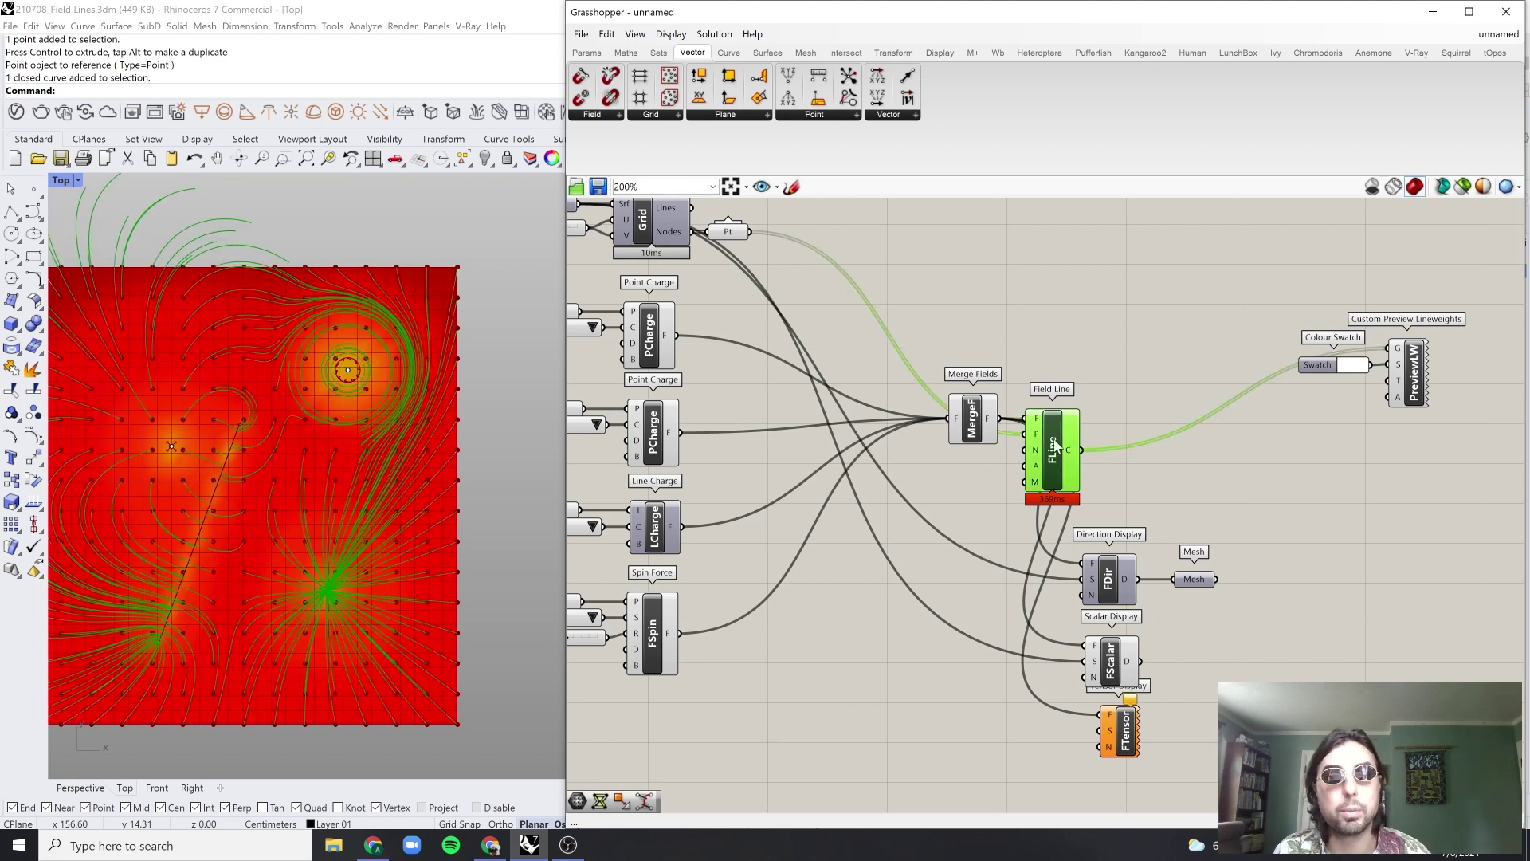
{"action": "middle_click", "coordinate": [1111, 378]}
{"action": "left_click", "coordinate": [1157, 328]}
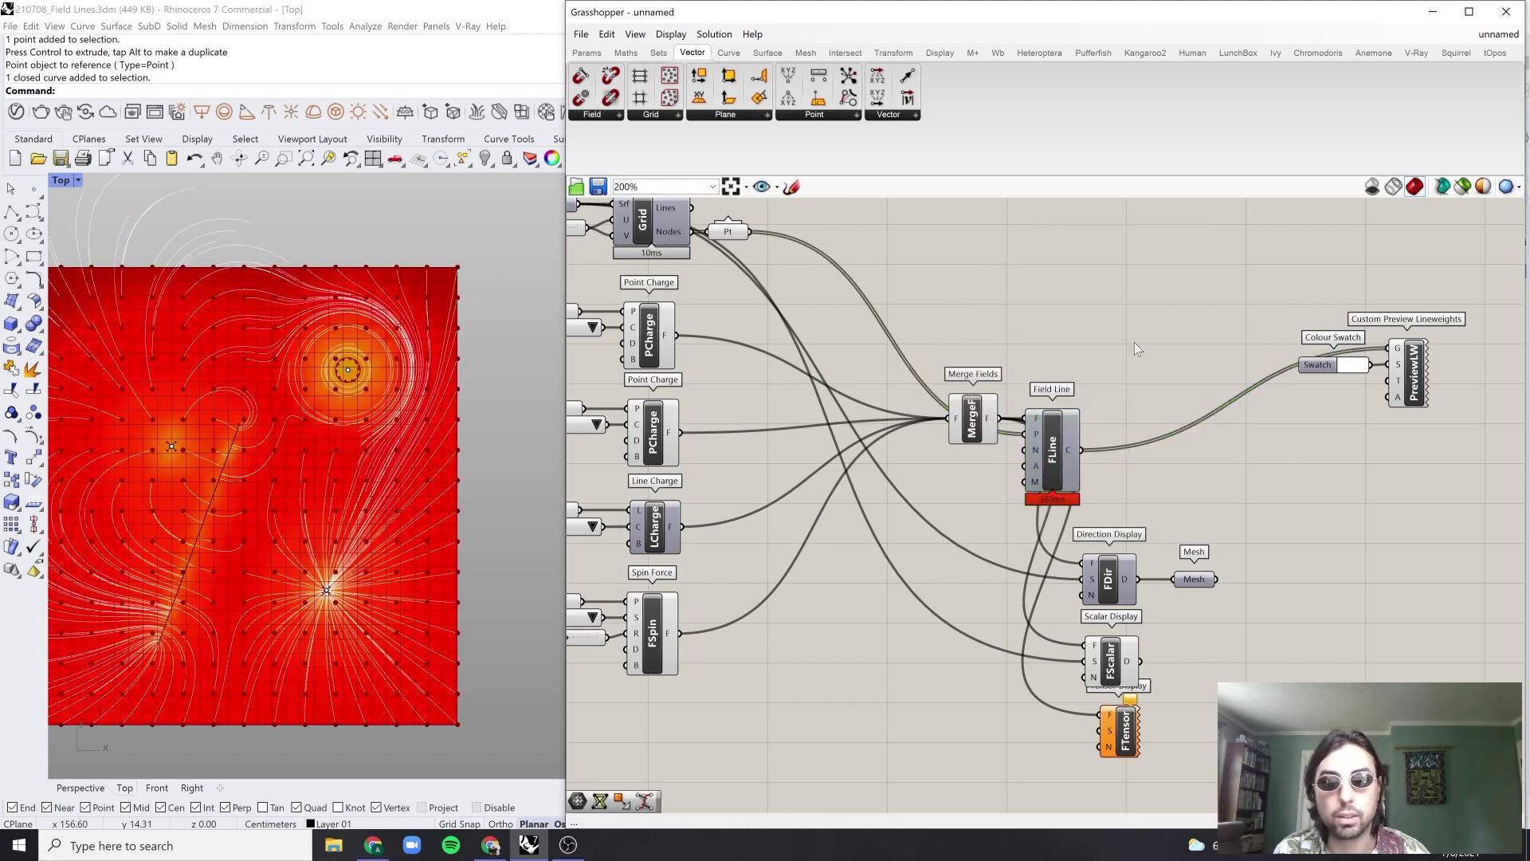
{"action": "left_click_drag", "start_coordinate": [1061, 448], "coordinate": [1105, 448]}
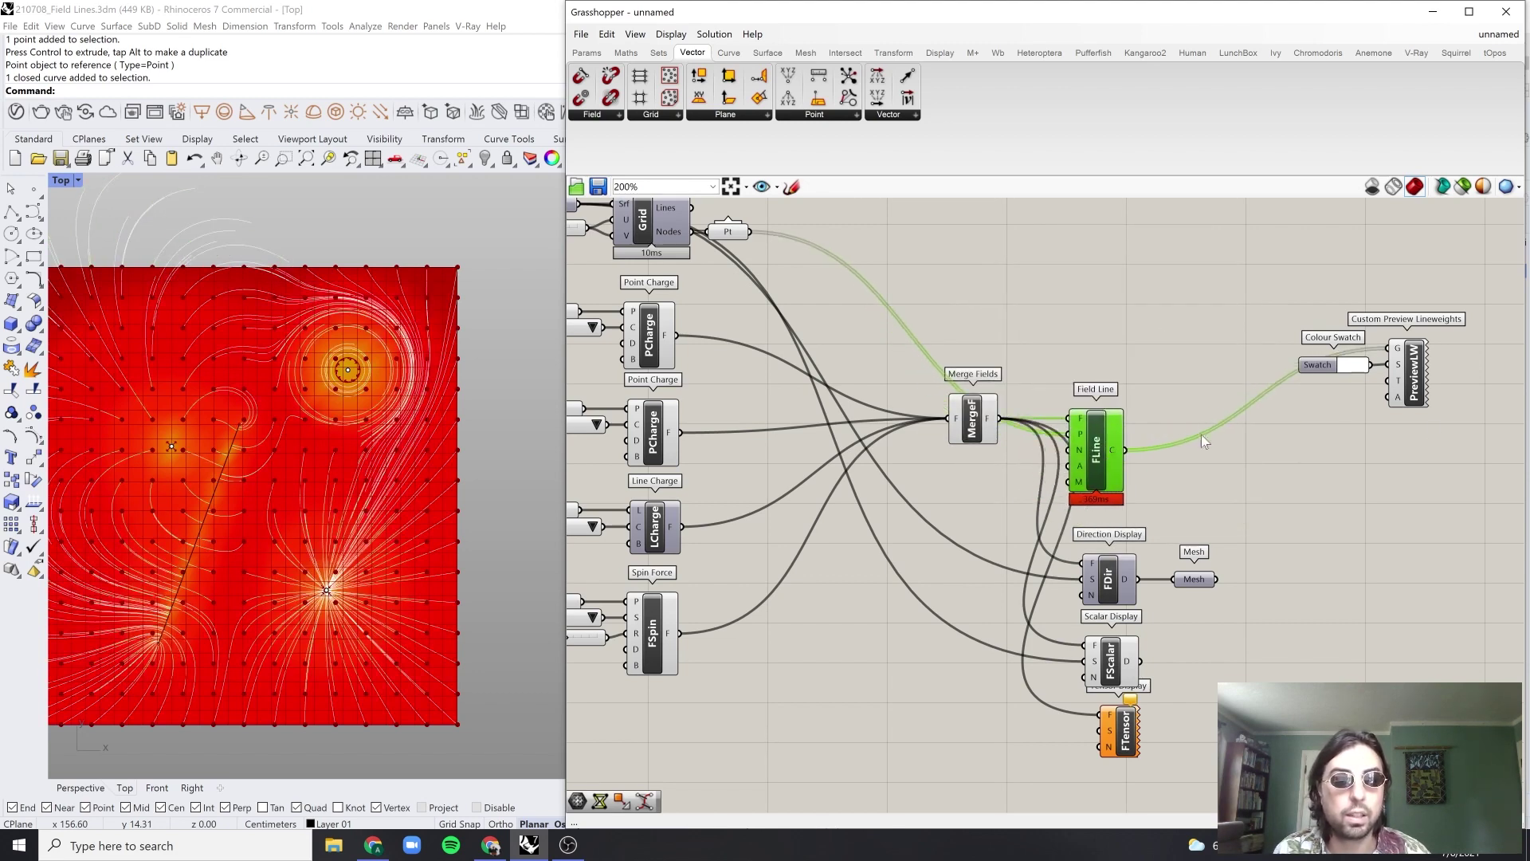
{"action": "left_click_drag", "start_coordinate": [1201, 442], "coordinate": [1442, 292]}
{"action": "middle_click", "coordinate": [1358, 272]}
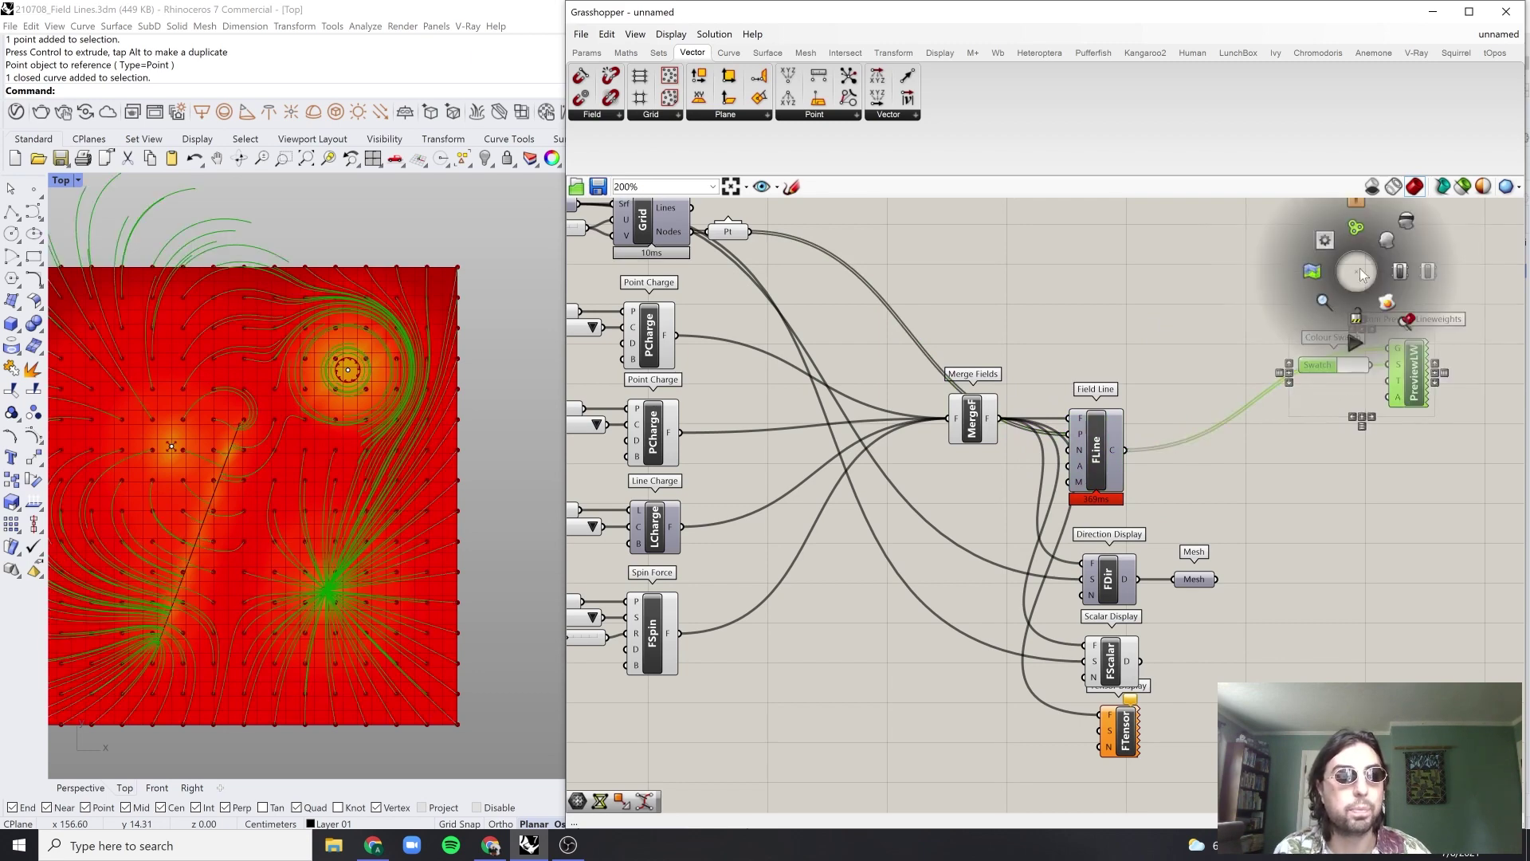
{"action": "left_click", "coordinate": [1406, 221]}
Step: Connect the square boundary Curve to Tensor Display's S input
{"action": "scroll", "coordinate": [1157, 715], "scroll_direction": "up", "scroll_amount": 3}
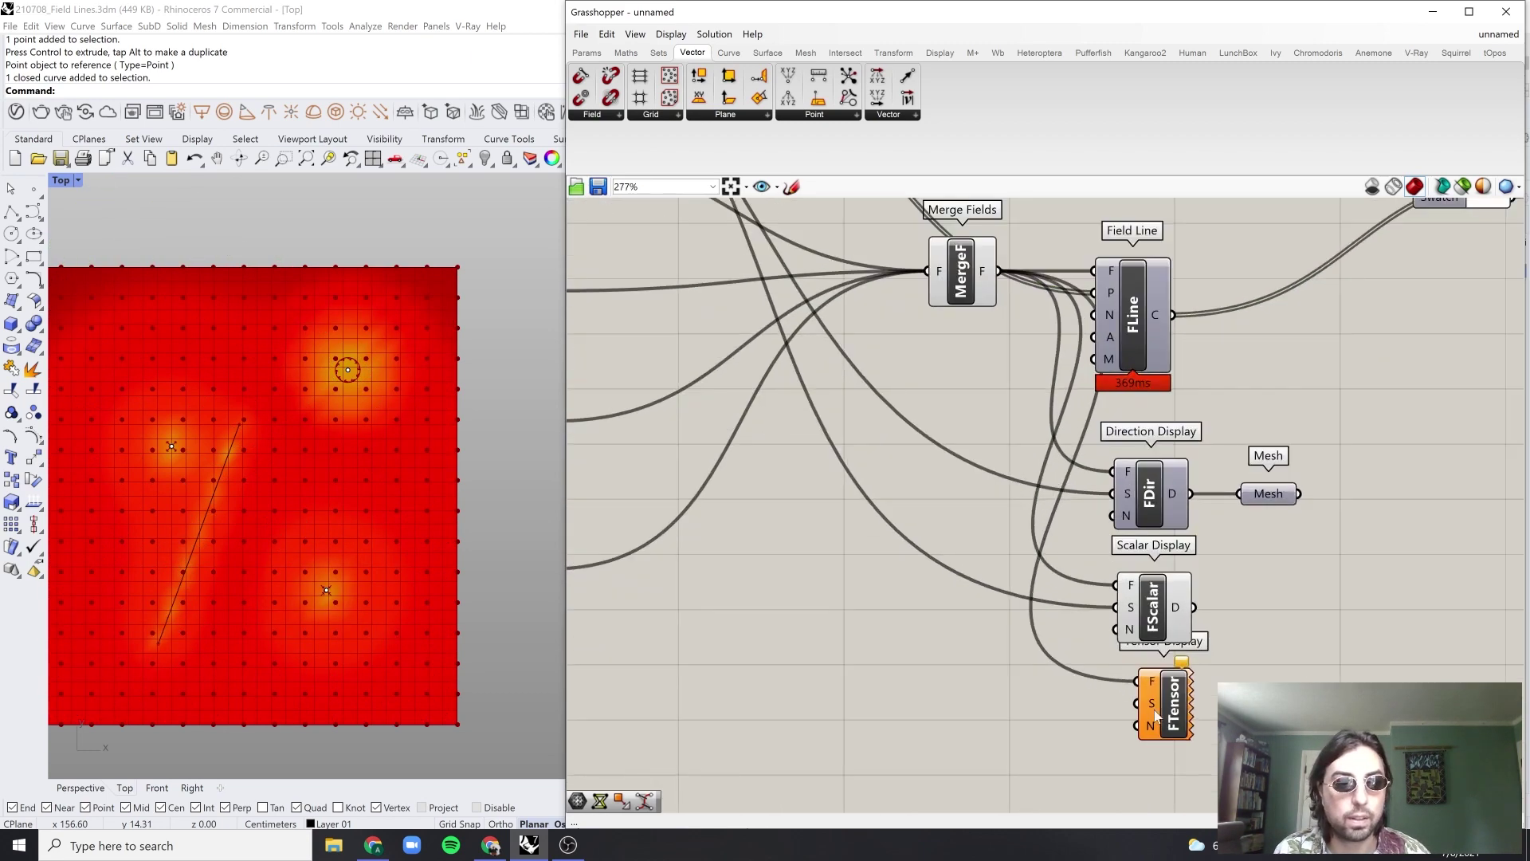
{"action": "left_click", "coordinate": [1157, 714]}
{"action": "scroll", "coordinate": [1157, 715], "scroll_direction": "down", "scroll_amount": 3}
{"action": "right_click_drag", "start_coordinate": [874, 354], "coordinate": [898, 430]}
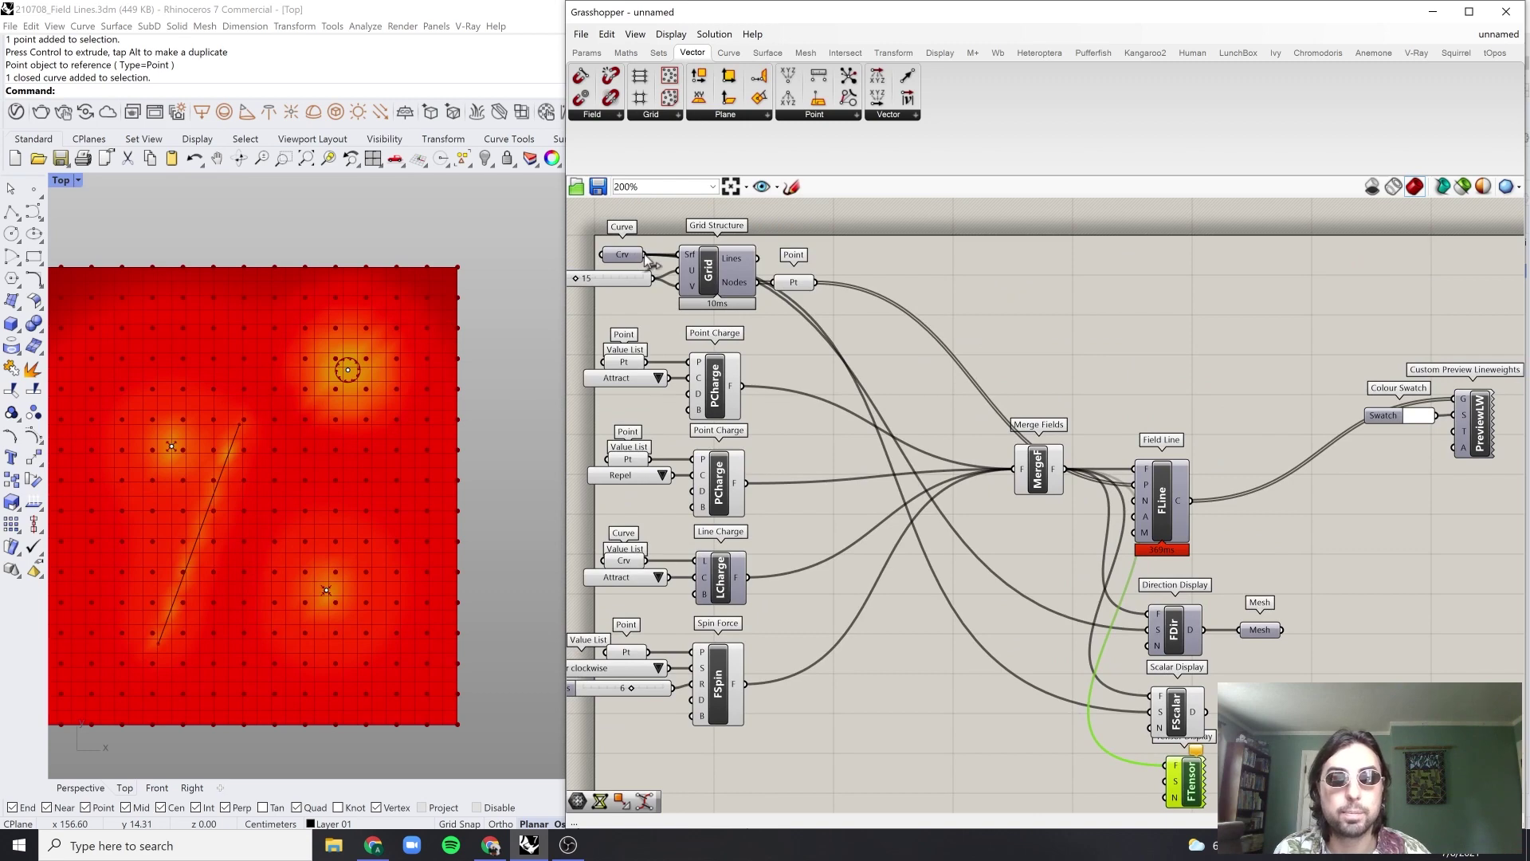
{"action": "left_click_drag", "start_coordinate": [756, 282], "coordinate": [1181, 788]}
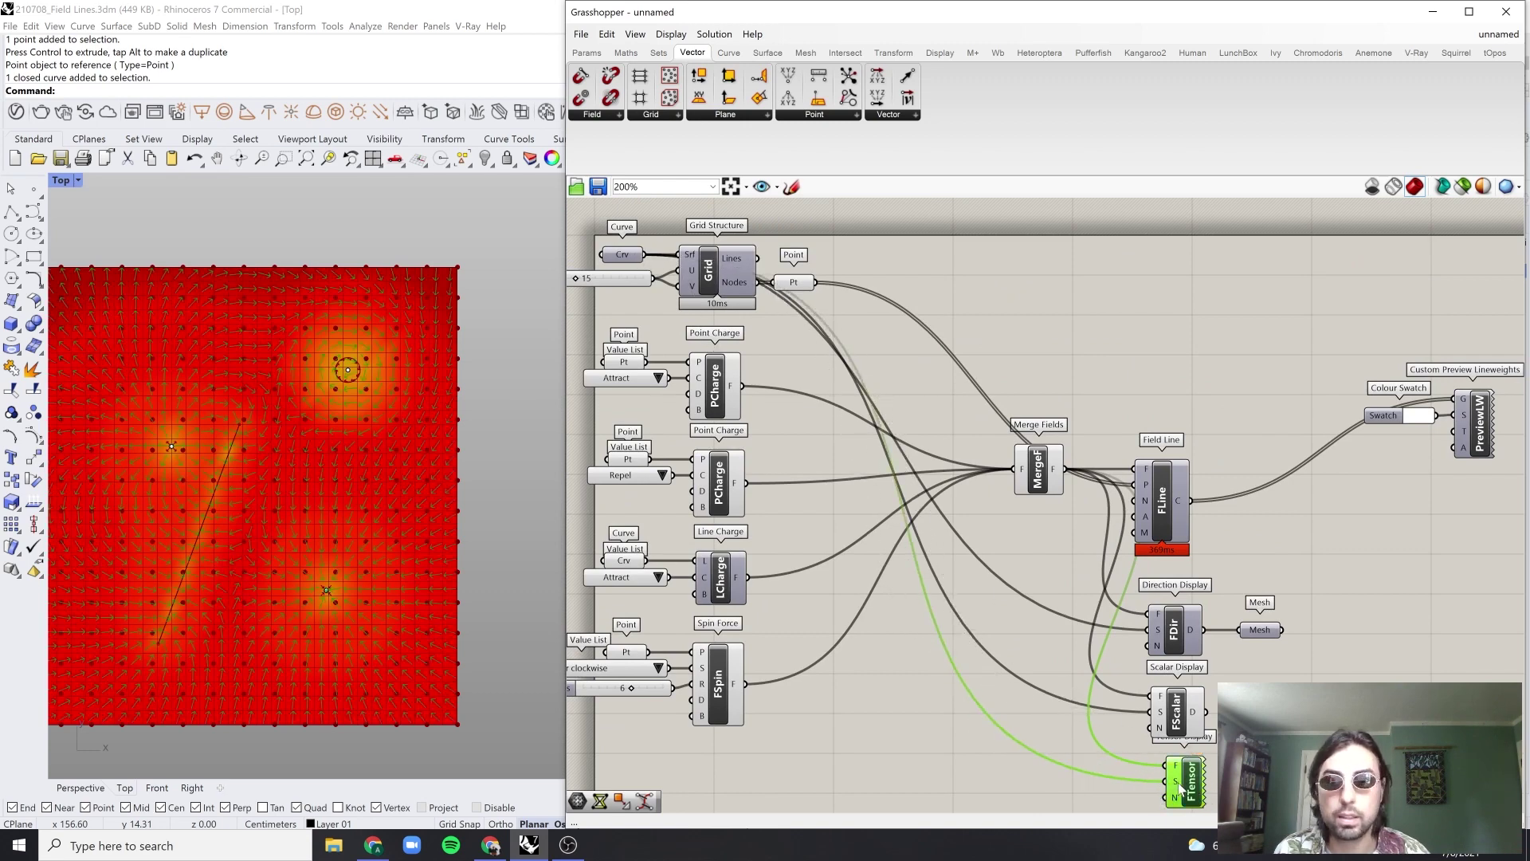
Step: Hide the preview of Scalar Display so only the tensor arrows show over the grid
{"action": "left_click", "coordinate": [1286, 678]}
{"action": "right_click_drag", "start_coordinate": [1286, 677], "coordinate": [1285, 647]}
{"action": "left_click_drag", "start_coordinate": [1284, 647], "coordinate": [1168, 675]}
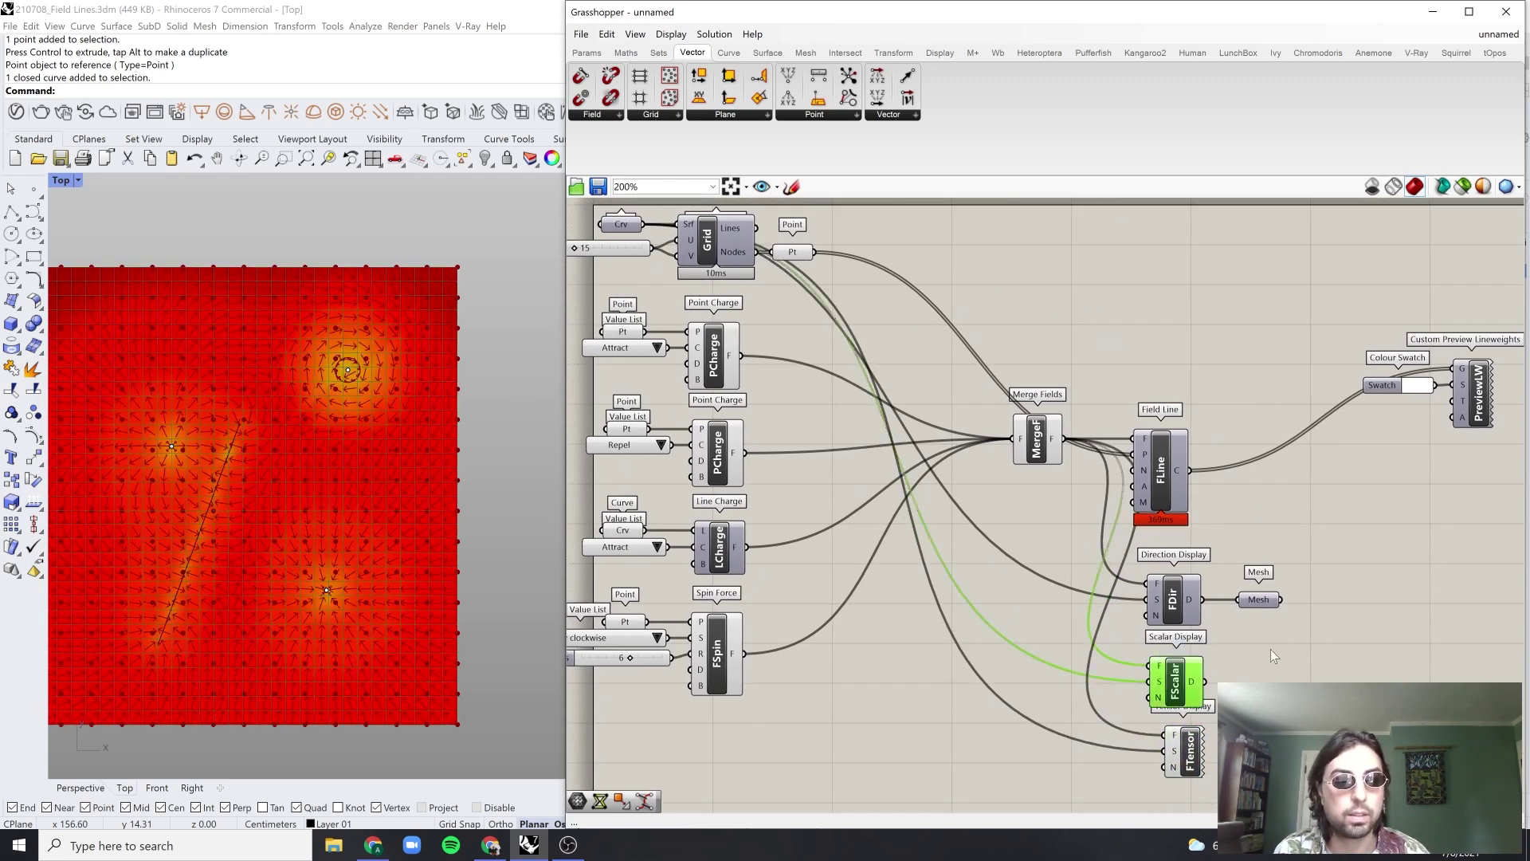
{"action": "middle_click", "coordinate": [1234, 639]}
{"action": "left_click", "coordinate": [1289, 596]}
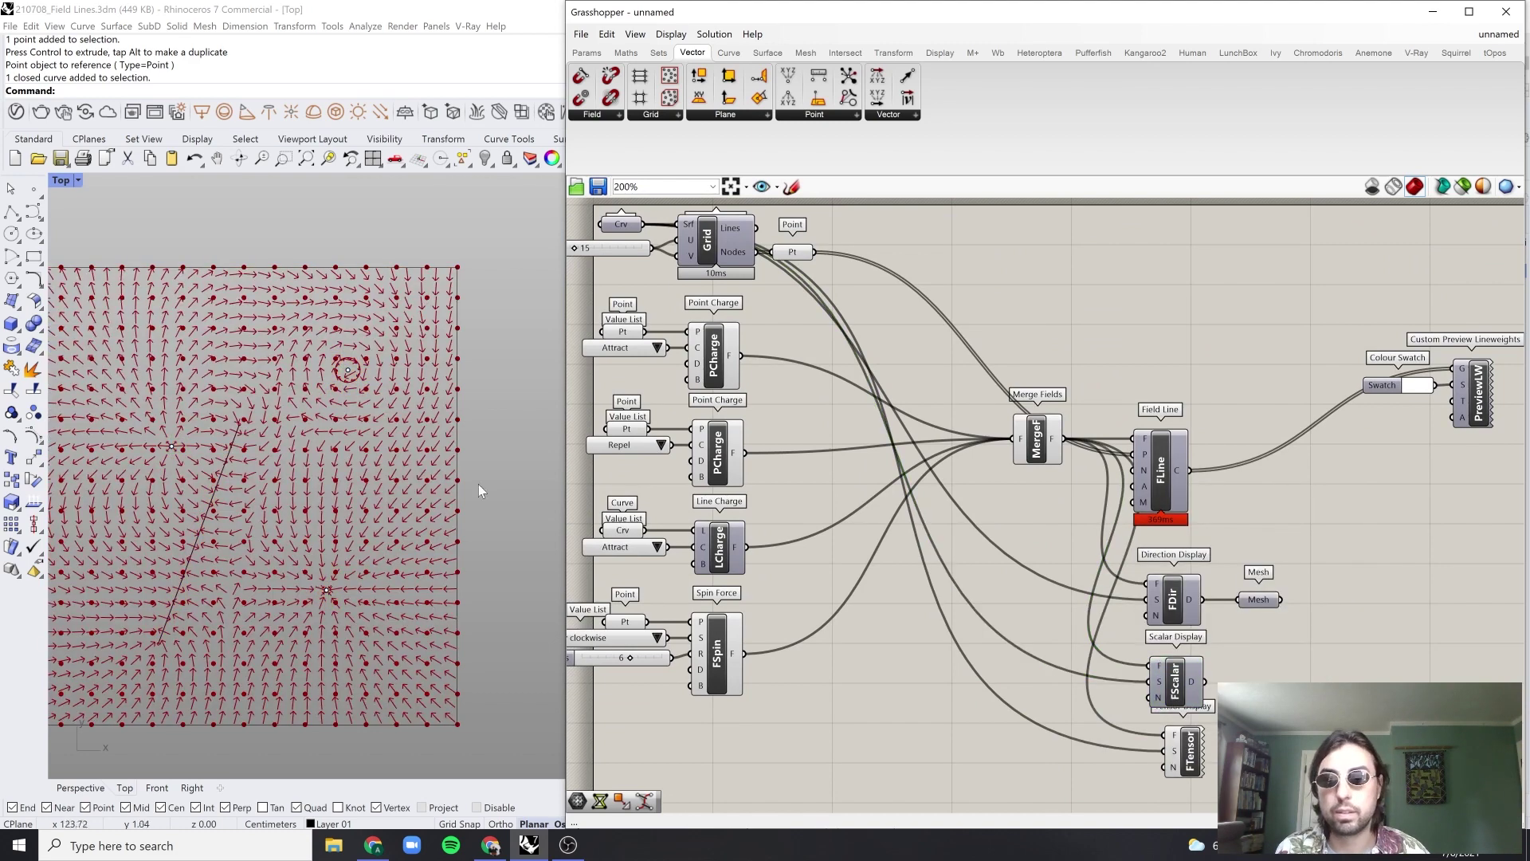
Step: Hide the previews of the grid, its points, and all the charge and Spin Force components with their inputs
{"action": "right_click_drag", "start_coordinate": [352, 488], "coordinate": [404, 484]}
{"action": "scroll", "coordinate": [996, 537], "scroll_direction": "down", "scroll_amount": 3}
{"action": "scroll", "coordinate": [837, 323], "scroll_direction": "up", "scroll_amount": 2}
{"action": "left_click_drag", "start_coordinate": [969, 341], "coordinate": [623, 801]}
{"action": "middle_click", "coordinate": [886, 448]}
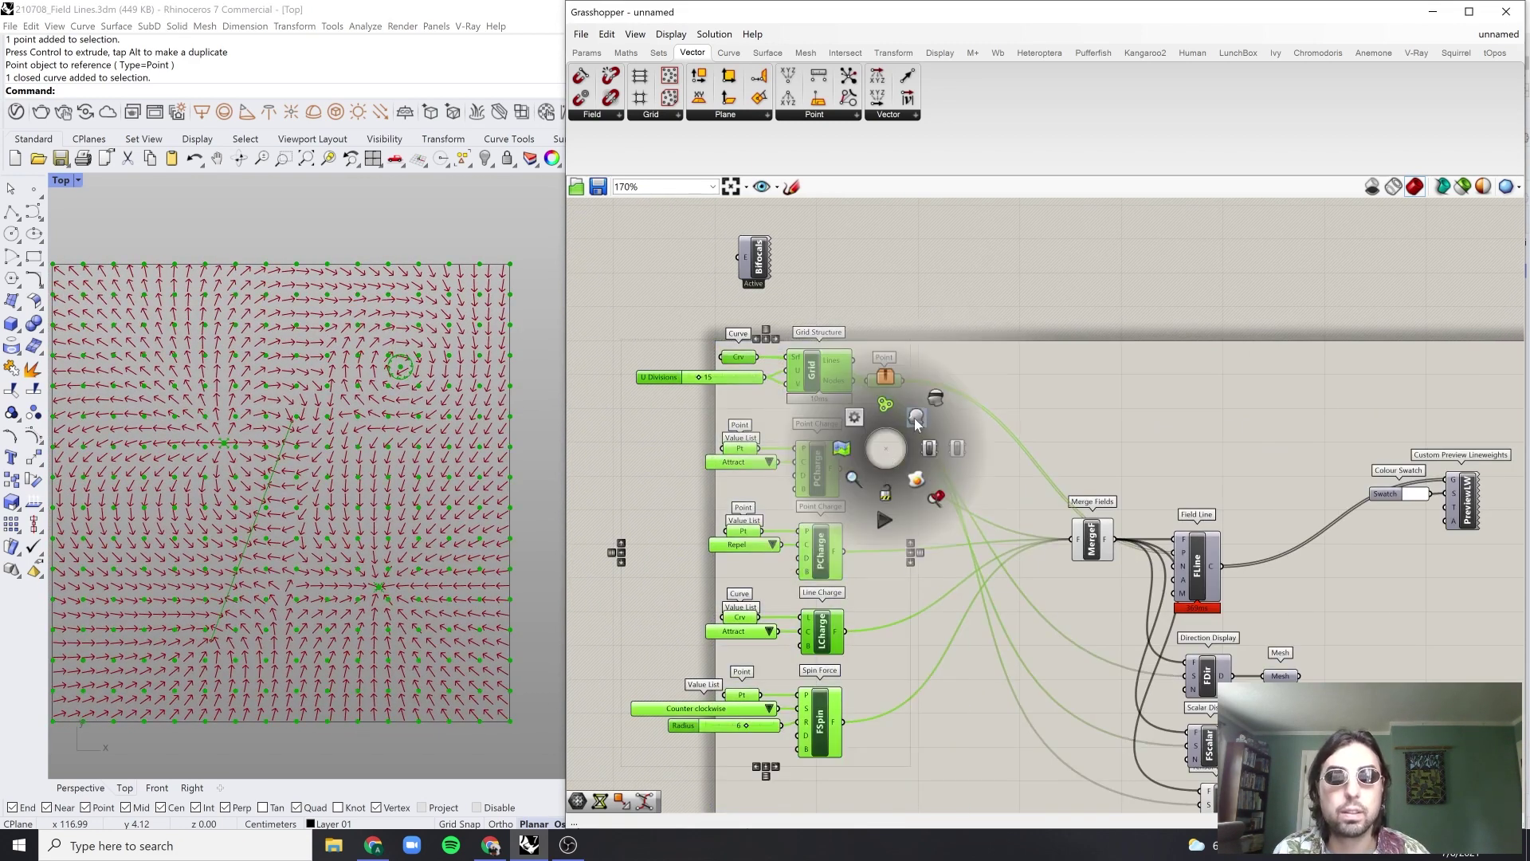
{"action": "left_click", "coordinate": [937, 399]}
Step: Examine the tensor arrows around the spin force circle, the point charges and the line charge in the Top view
{"action": "right_click_drag", "start_coordinate": [357, 500], "coordinate": [376, 502]}
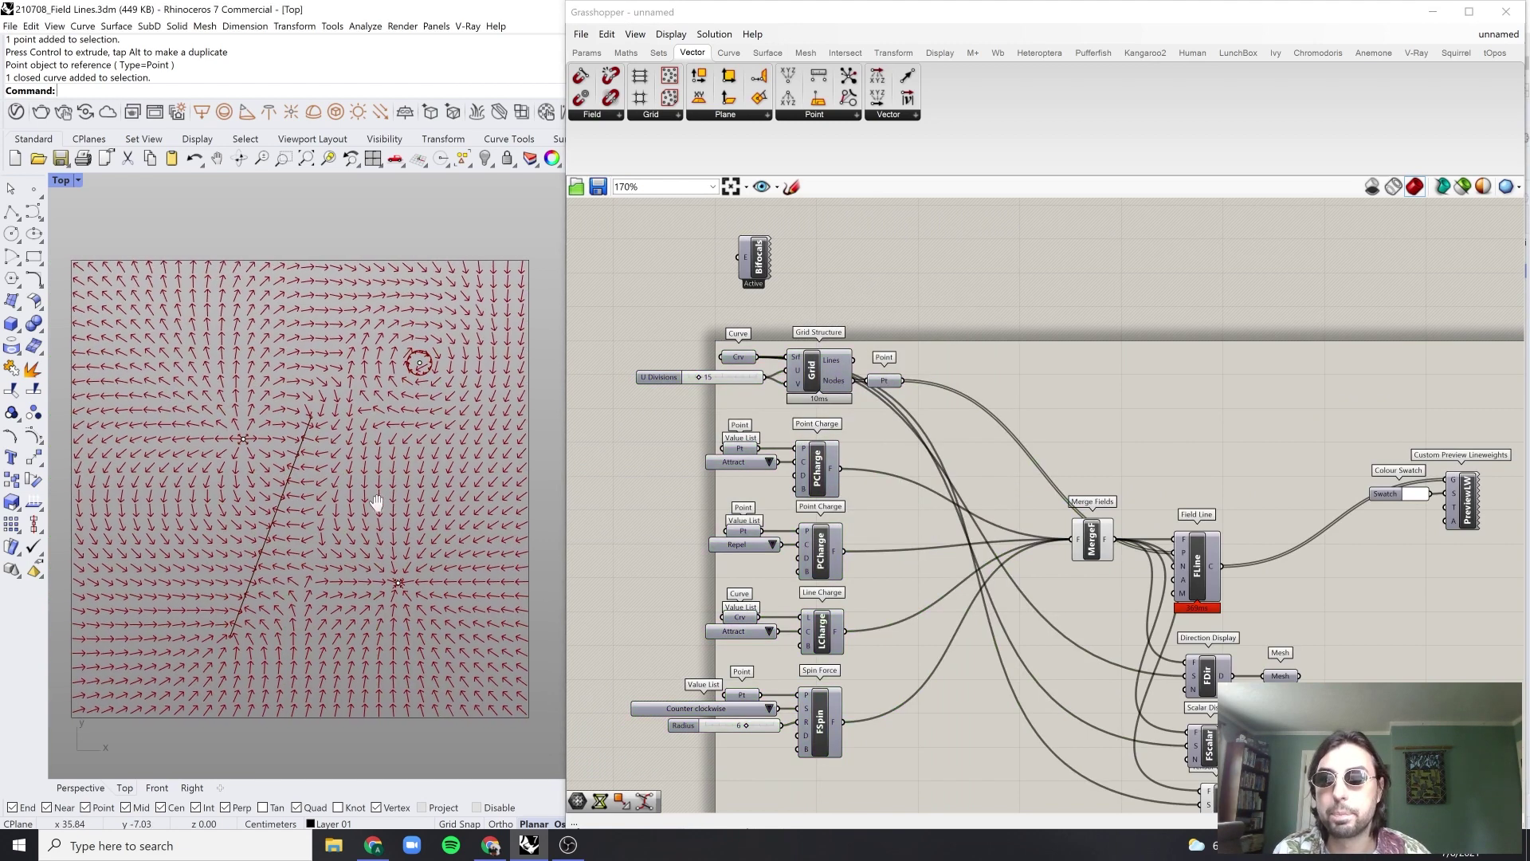
{"action": "scroll", "coordinate": [427, 327], "scroll_direction": "up", "scroll_amount": 4}
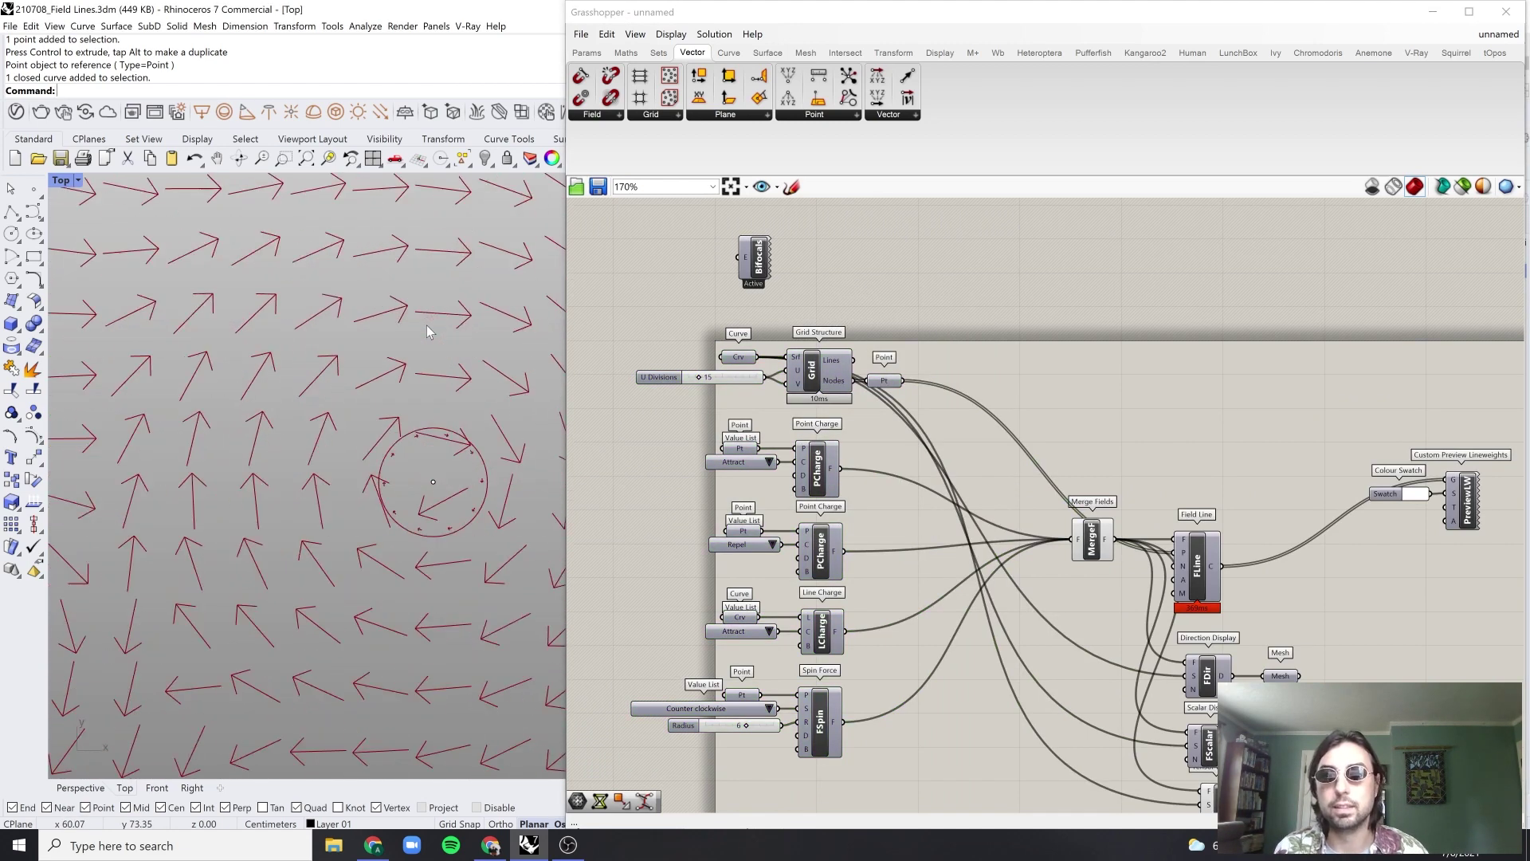
{"action": "scroll", "coordinate": [428, 327], "scroll_direction": "down", "scroll_amount": 6}
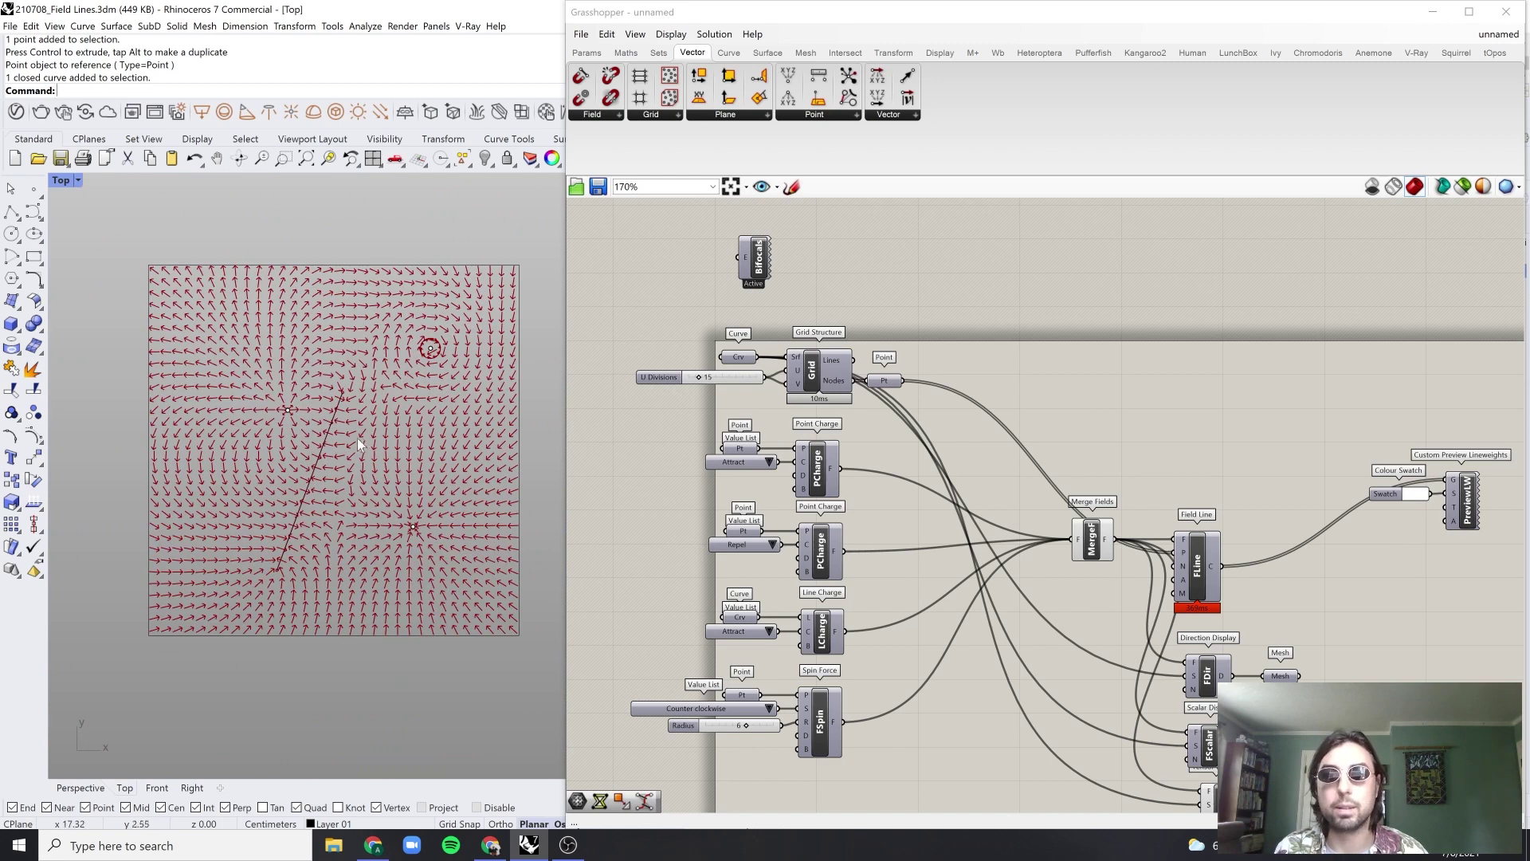
{"action": "scroll", "coordinate": [357, 452], "scroll_direction": "up", "scroll_amount": 2}
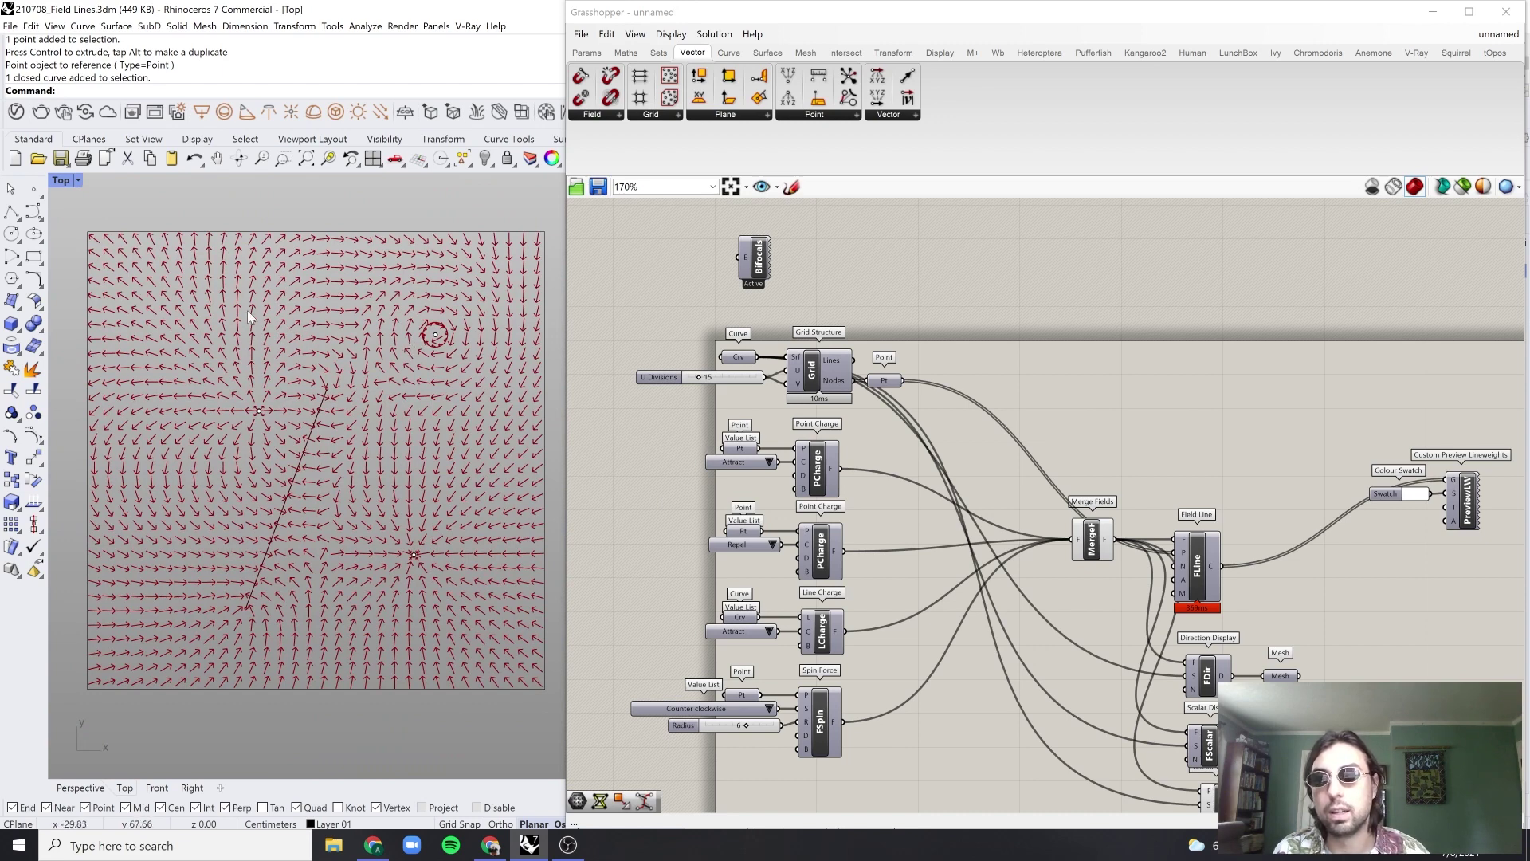
{"action": "scroll", "coordinate": [1061, 655], "scroll_direction": "up", "scroll_amount": 2}
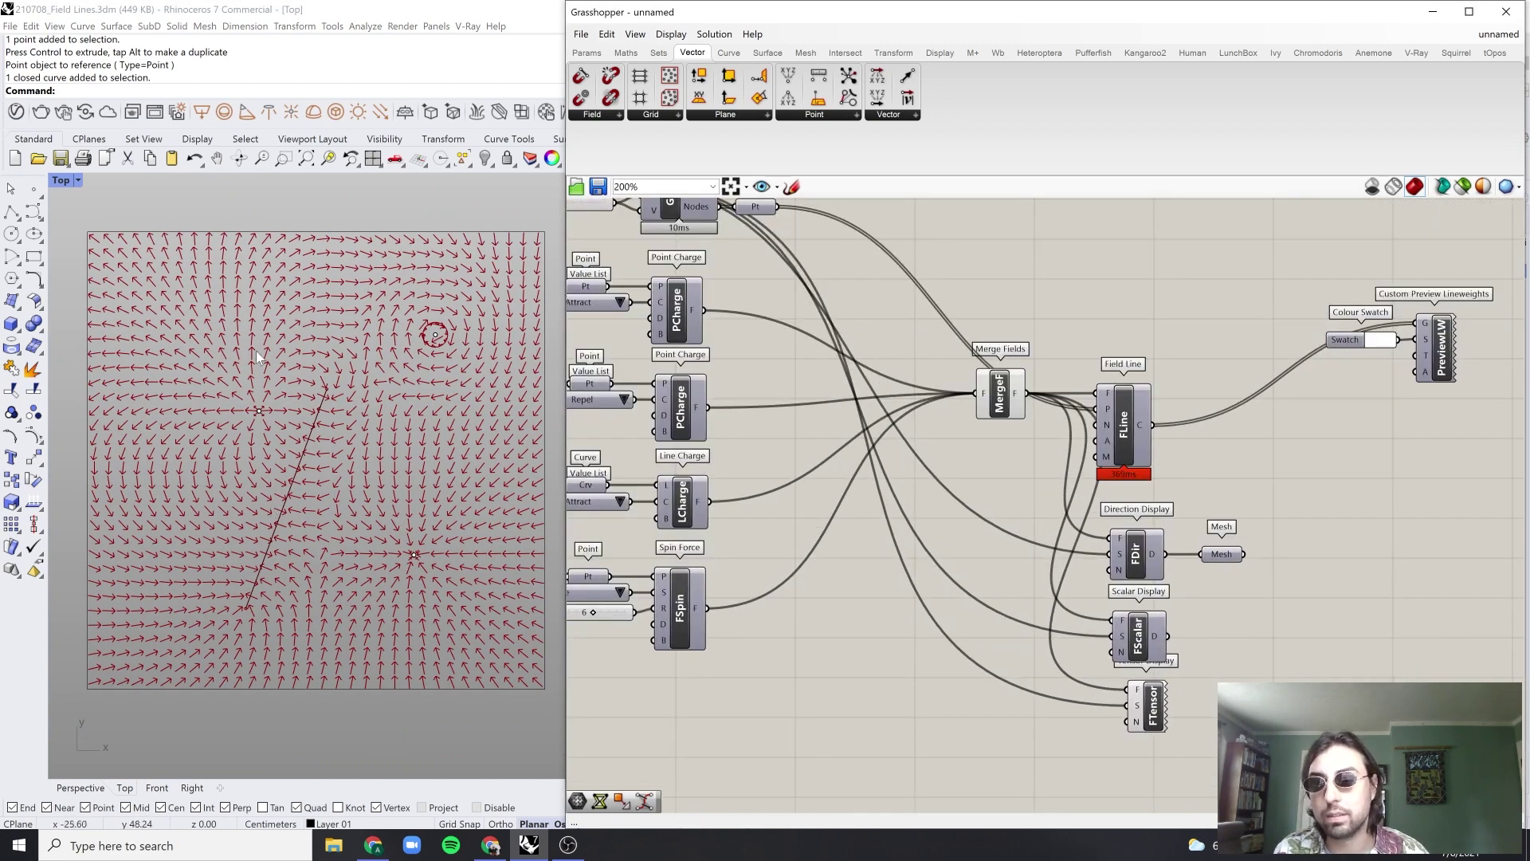
{"action": "scroll", "coordinate": [433, 328], "scroll_direction": "up", "scroll_amount": 4}
{"action": "scroll", "coordinate": [432, 328], "scroll_direction": "down", "scroll_amount": 6}
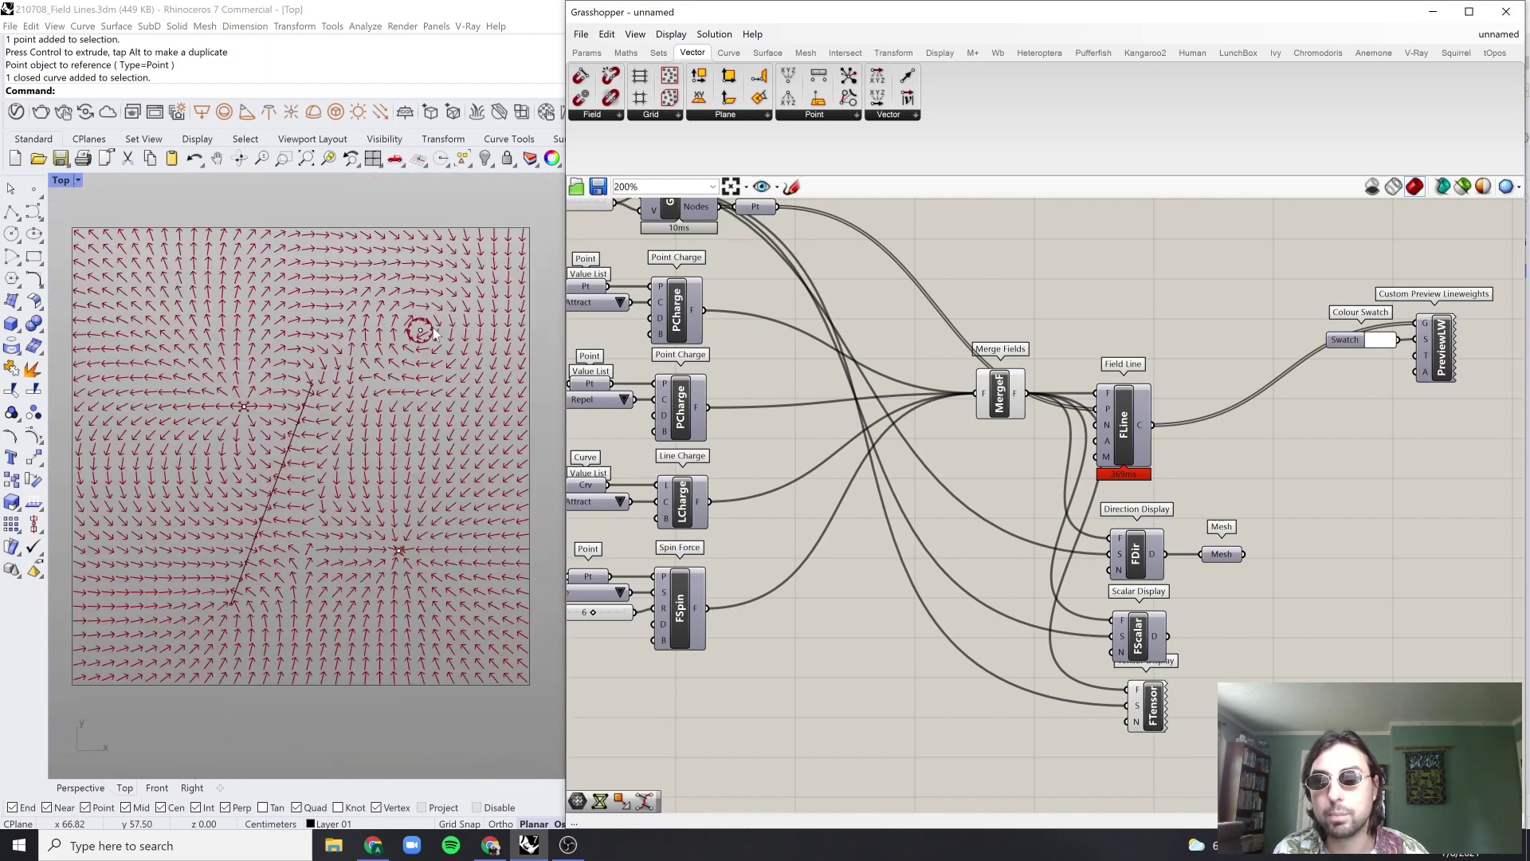
{"action": "scroll", "coordinate": [398, 398], "scroll_direction": "up", "scroll_amount": 2}
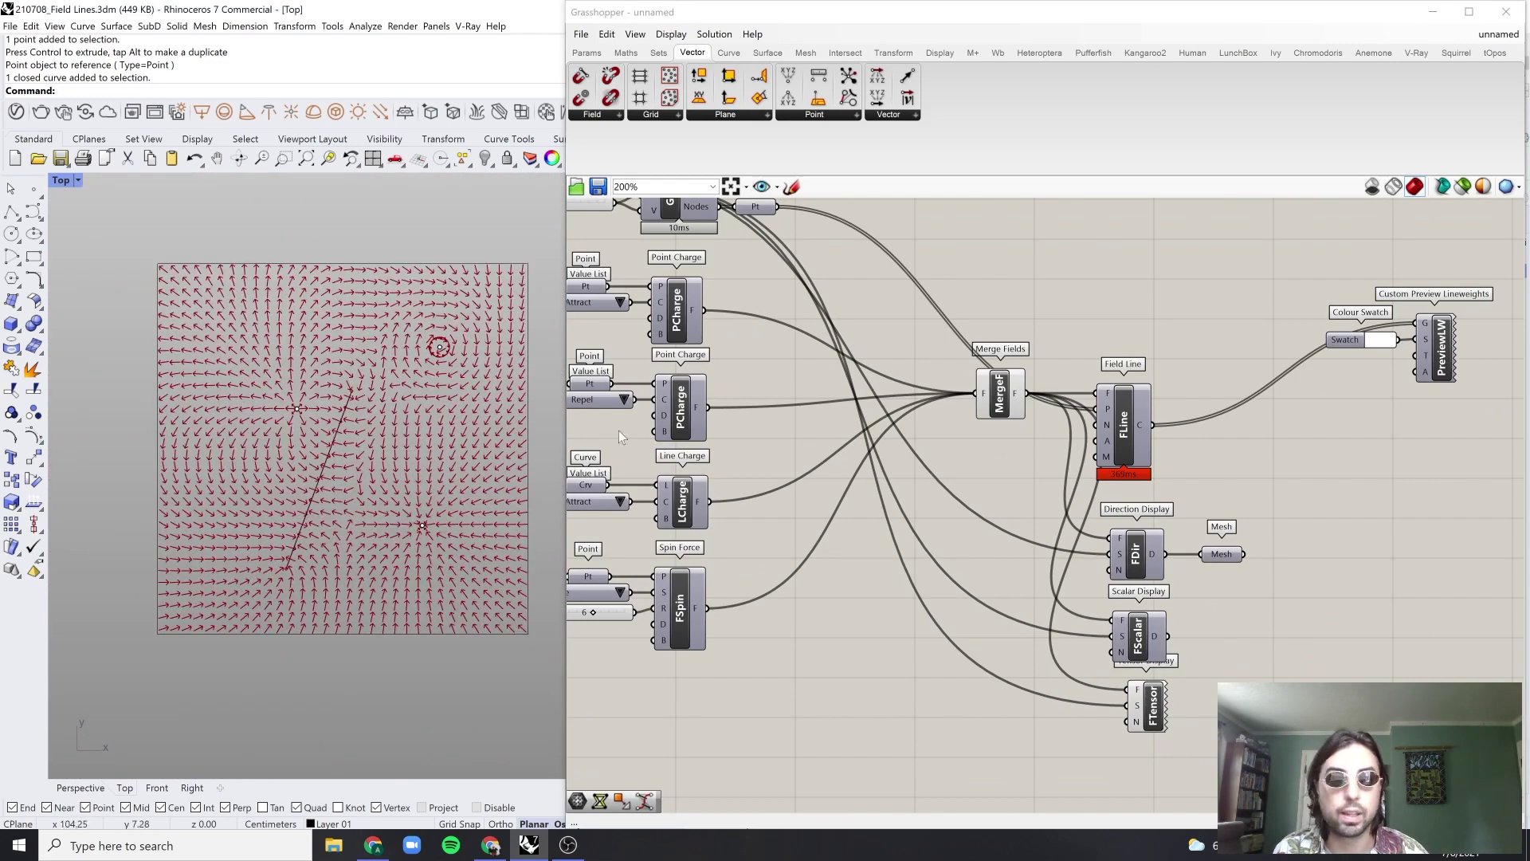
{"action": "right_click_drag", "start_coordinate": [1395, 489], "coordinate": [1265, 502]}
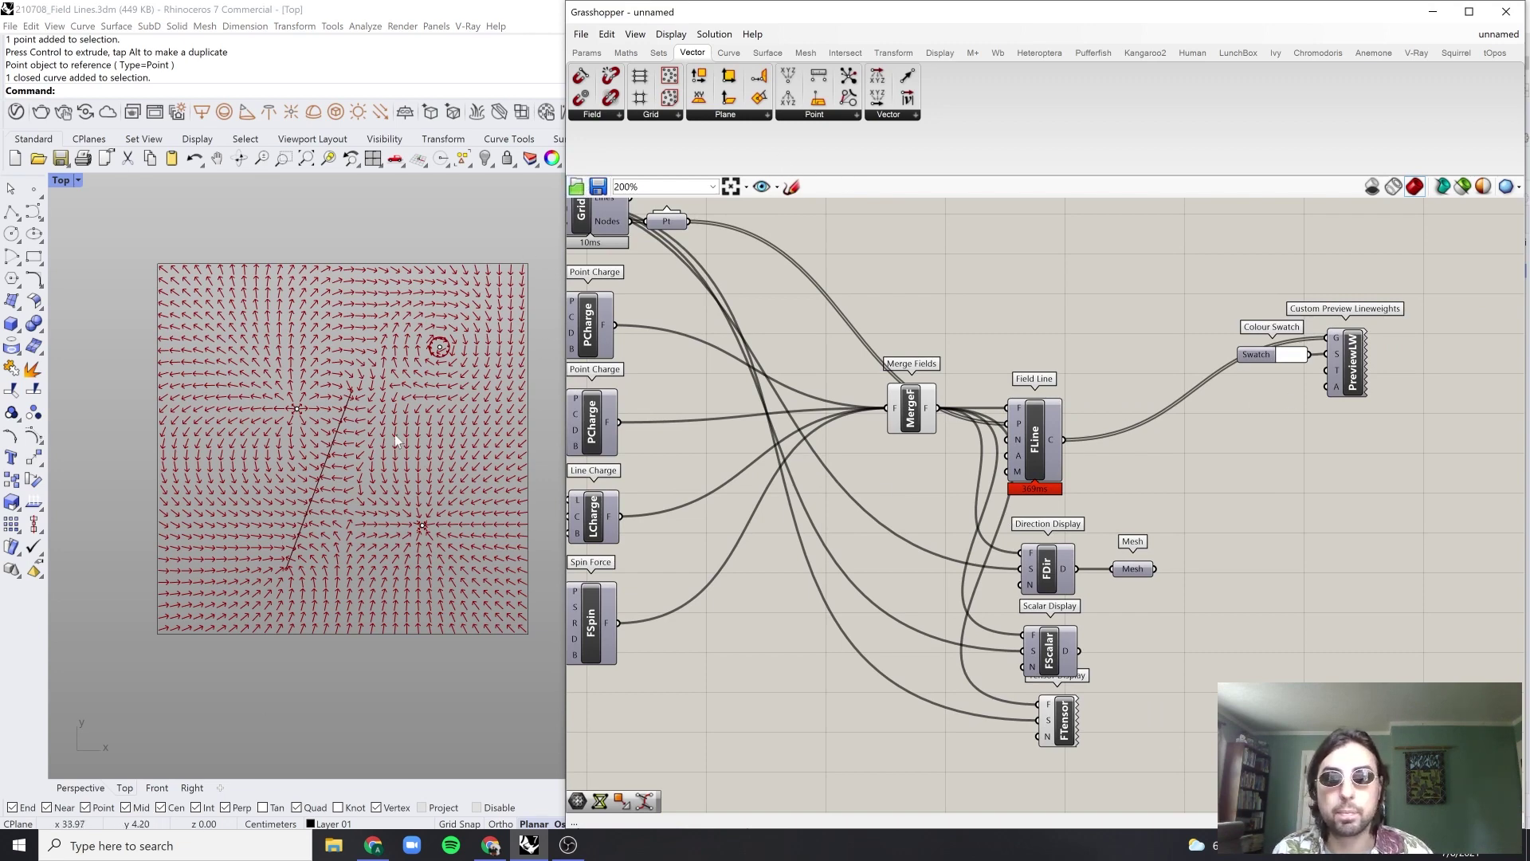
{"action": "right_click_drag", "start_coordinate": [433, 424], "coordinate": [427, 412]}
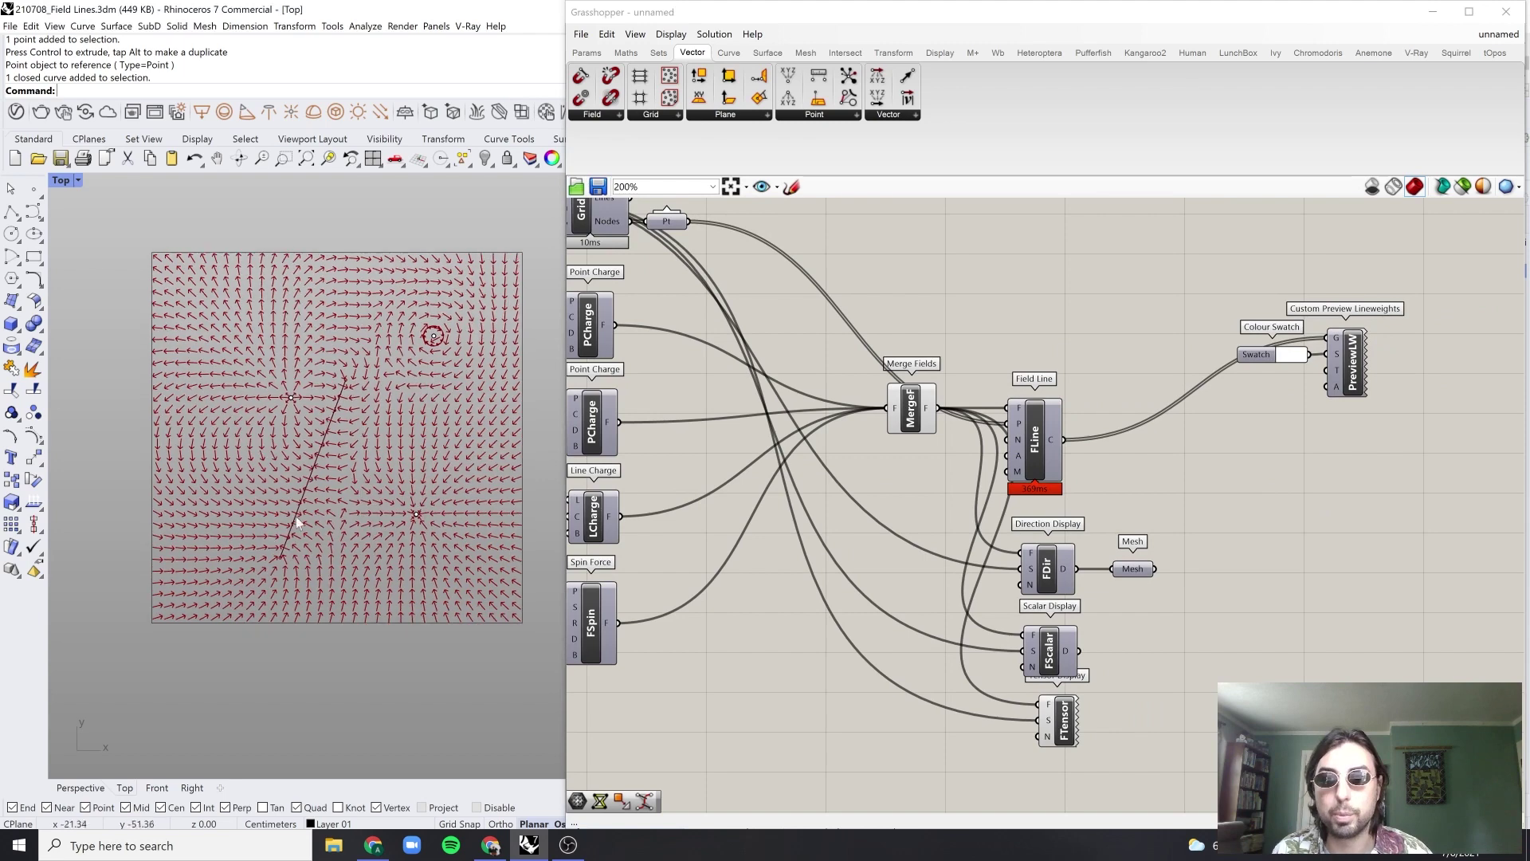
Step: Switch to the Perspective view and inspect the tensor arrows across the square in 3D
{"action": "left_click", "coordinate": [86, 792]}
{"action": "right_click_drag", "start_coordinate": [344, 538], "coordinate": [552, 470]}
{"action": "scroll", "coordinate": [337, 495], "scroll_direction": "up", "scroll_amount": 4}
{"action": "scroll", "coordinate": [360, 585], "scroll_direction": "down", "scroll_amount": 5}
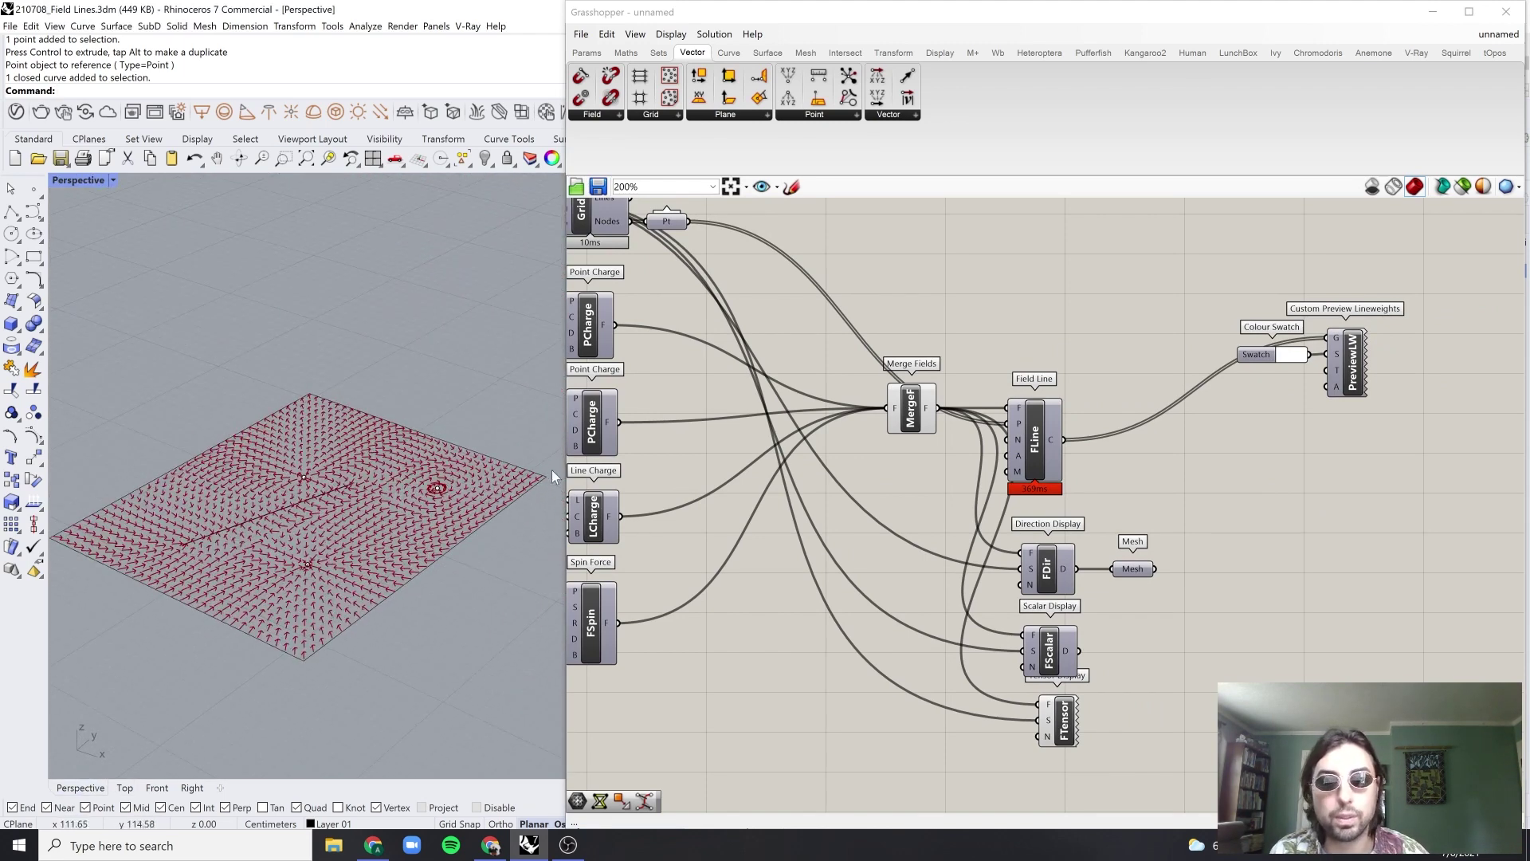
{"action": "right_click_drag", "start_coordinate": [436, 490], "coordinate": [451, 491]}
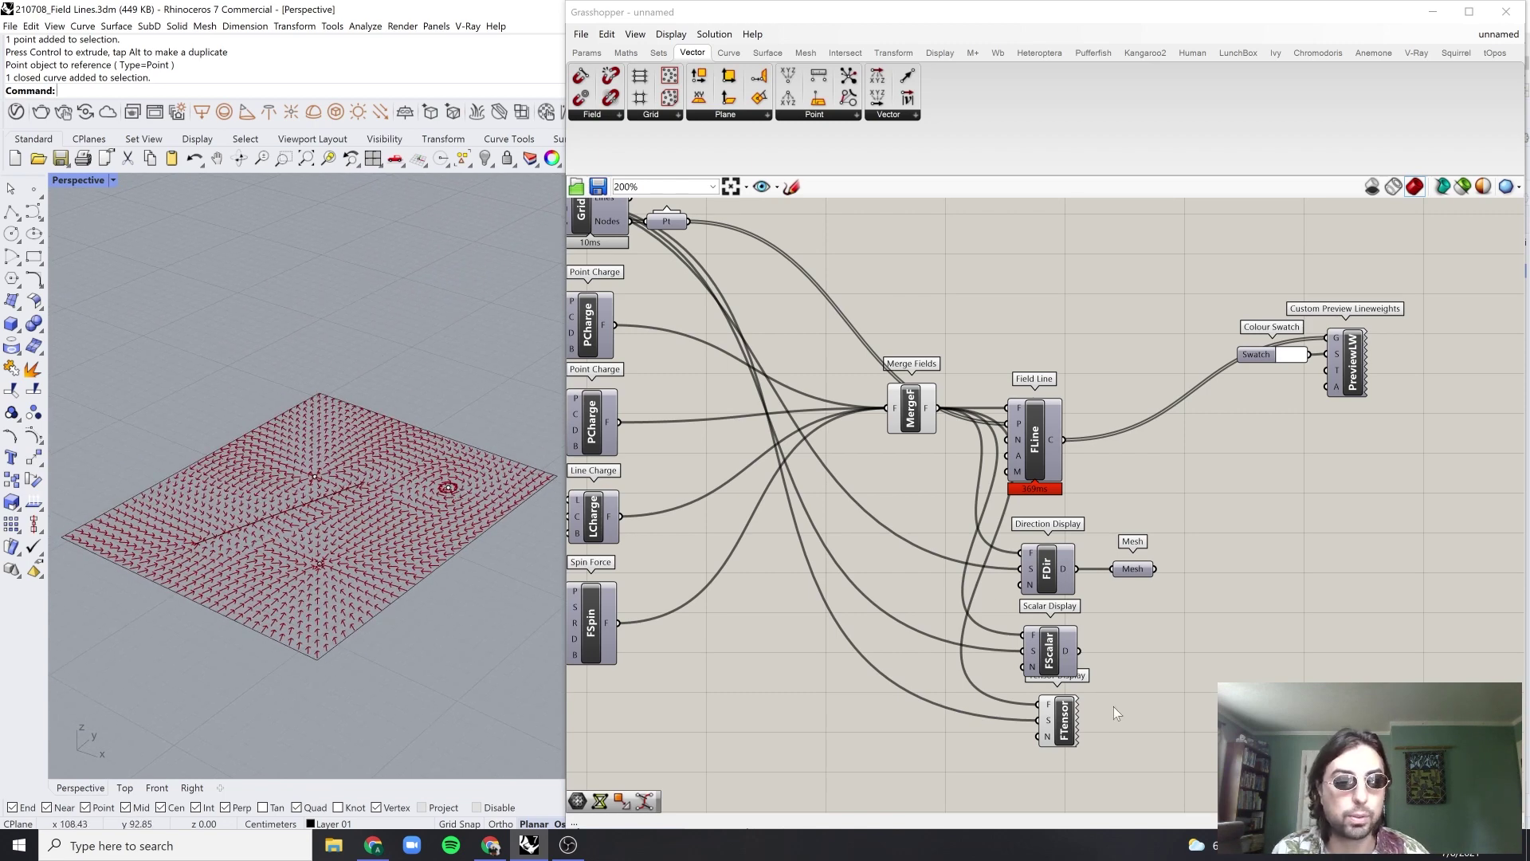
Step: Delete the Direction Display, Scalar Display and Tensor Display components together with the Mesh parameter
{"action": "left_click", "coordinate": [1068, 705]}
{"action": "left_click_drag", "start_coordinate": [1201, 541], "coordinate": [1012, 775]}
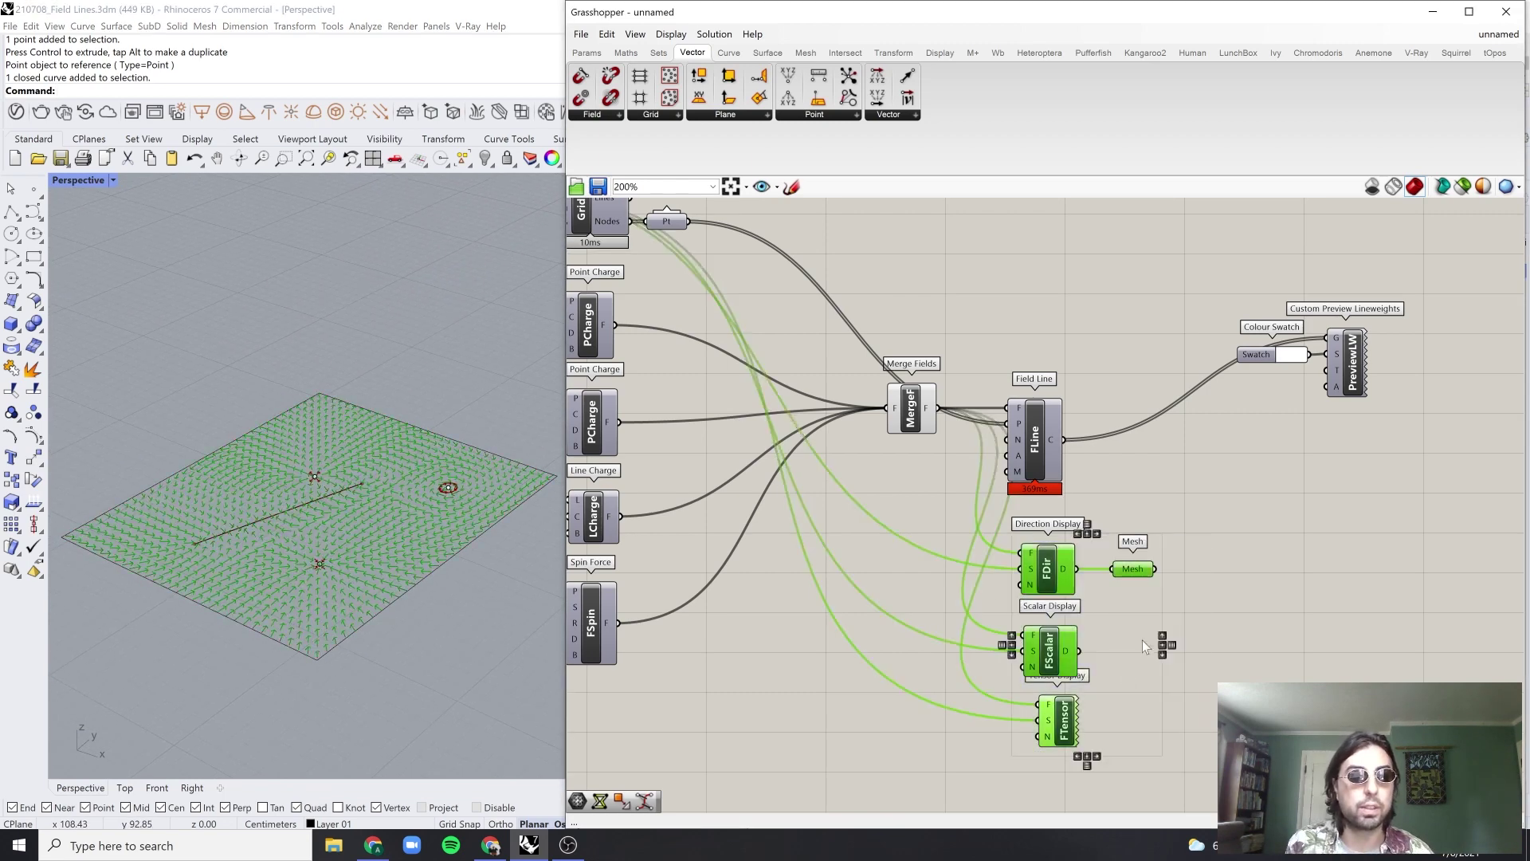
{"action": "key", "text": "Delete"}
Step: Turn the Field Line preview back on and select the Merge Fields component
{"action": "left_click", "coordinate": [1034, 434]}
{"action": "middle_click", "coordinate": [1077, 341]}
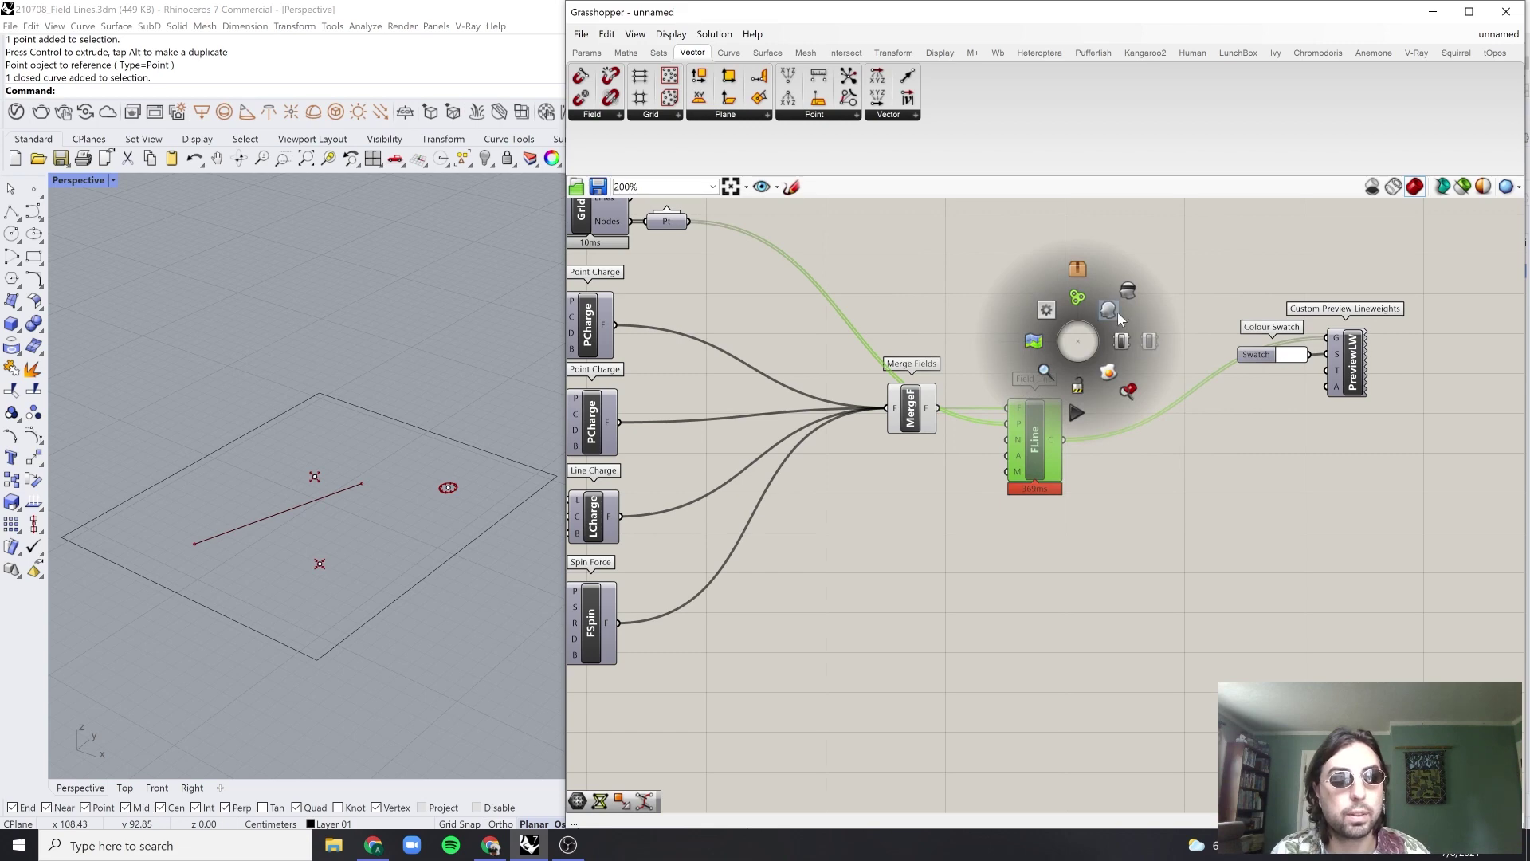
{"action": "left_click", "coordinate": [1117, 312]}
{"action": "left_click", "coordinate": [985, 503]}
{"action": "left_click_drag", "start_coordinate": [961, 475], "coordinate": [869, 381]}
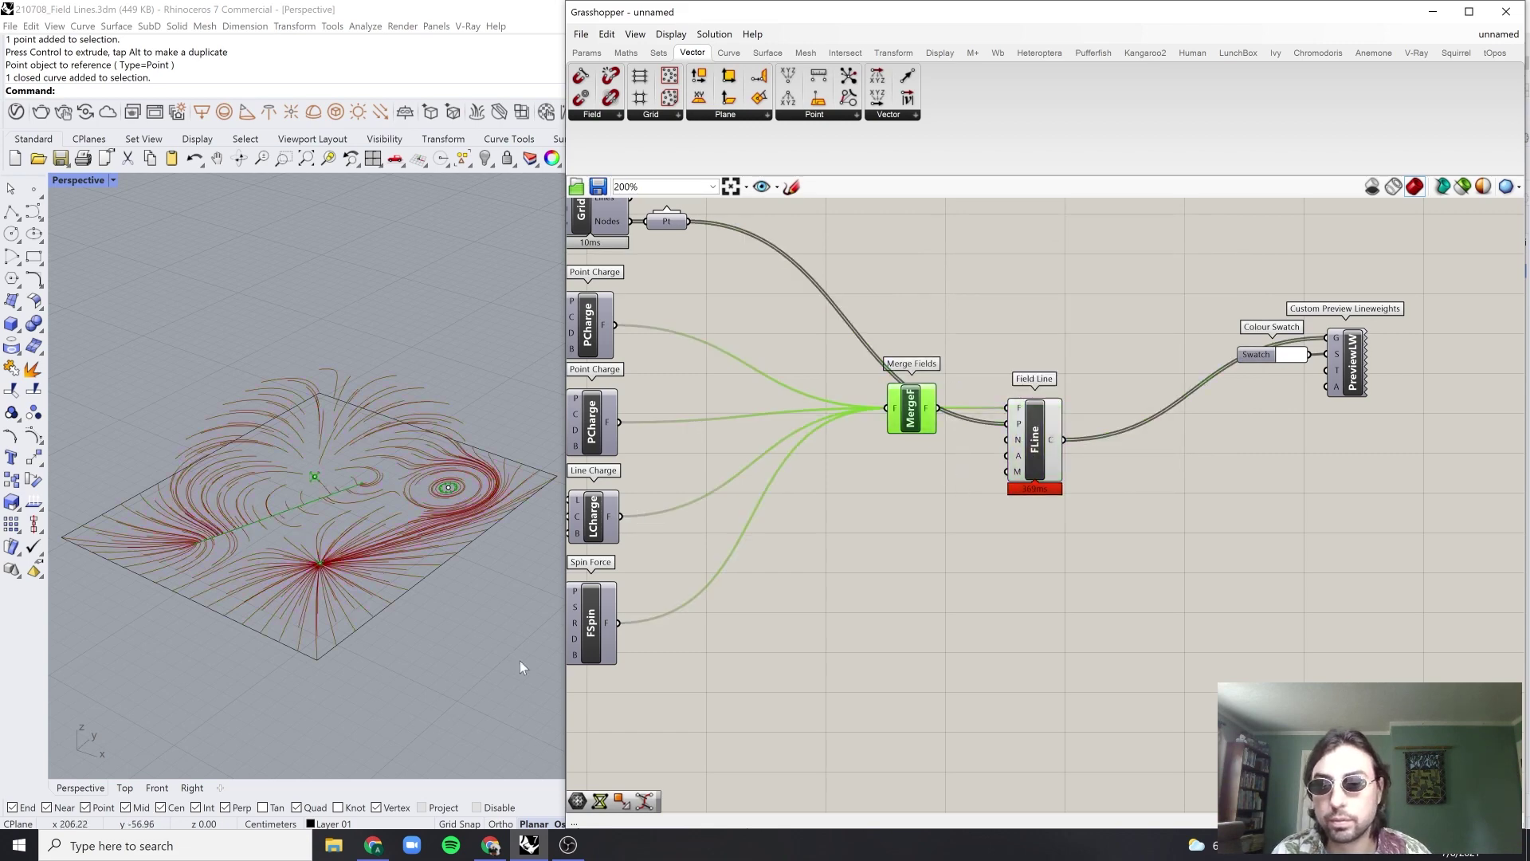
Step: Raise the point of the point charge at the back of the square vertically above the plane
{"action": "right_click_drag", "start_coordinate": [520, 666], "coordinate": [494, 600]}
{"action": "scroll", "coordinate": [380, 514], "scroll_direction": "up", "scroll_amount": 5}
{"action": "left_click", "coordinate": [369, 507]}
{"action": "scroll", "coordinate": [404, 529], "scroll_direction": "down", "scroll_amount": 2}
{"action": "right_click_drag", "start_coordinate": [404, 533], "coordinate": [404, 426]}
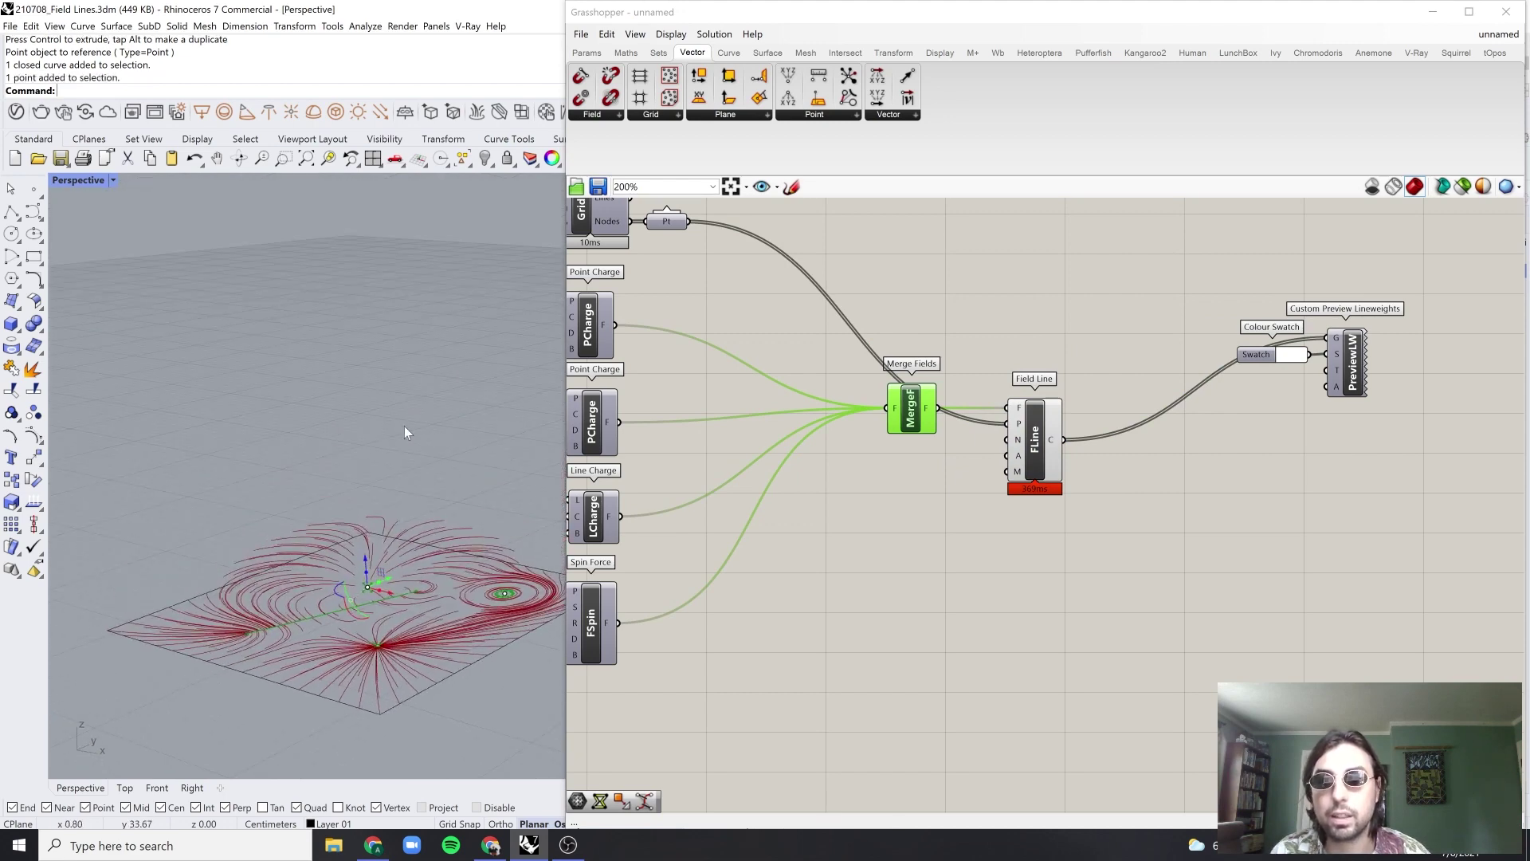
{"action": "left_click_drag", "start_coordinate": [364, 560], "coordinate": [359, 505]}
Step: Raise the point of the point charge nearest the front corner vertically so the field lines rise in 3D
{"action": "right_click_drag", "start_coordinate": [468, 685], "coordinate": [248, 648]}
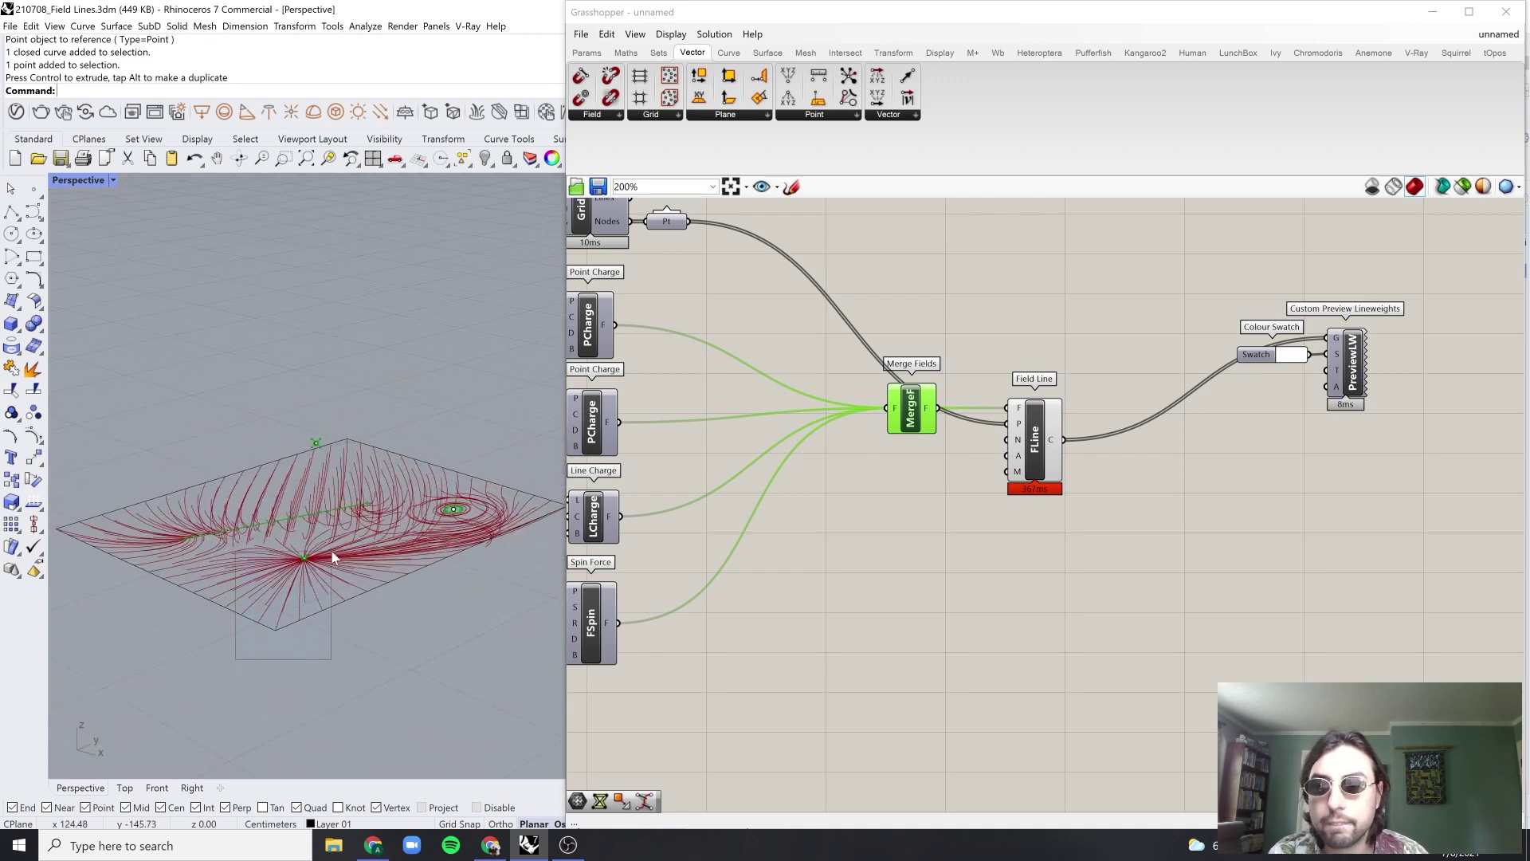
{"action": "left_click", "coordinate": [309, 557]}
{"action": "left_click_drag", "start_coordinate": [304, 533], "coordinate": [286, 473]}
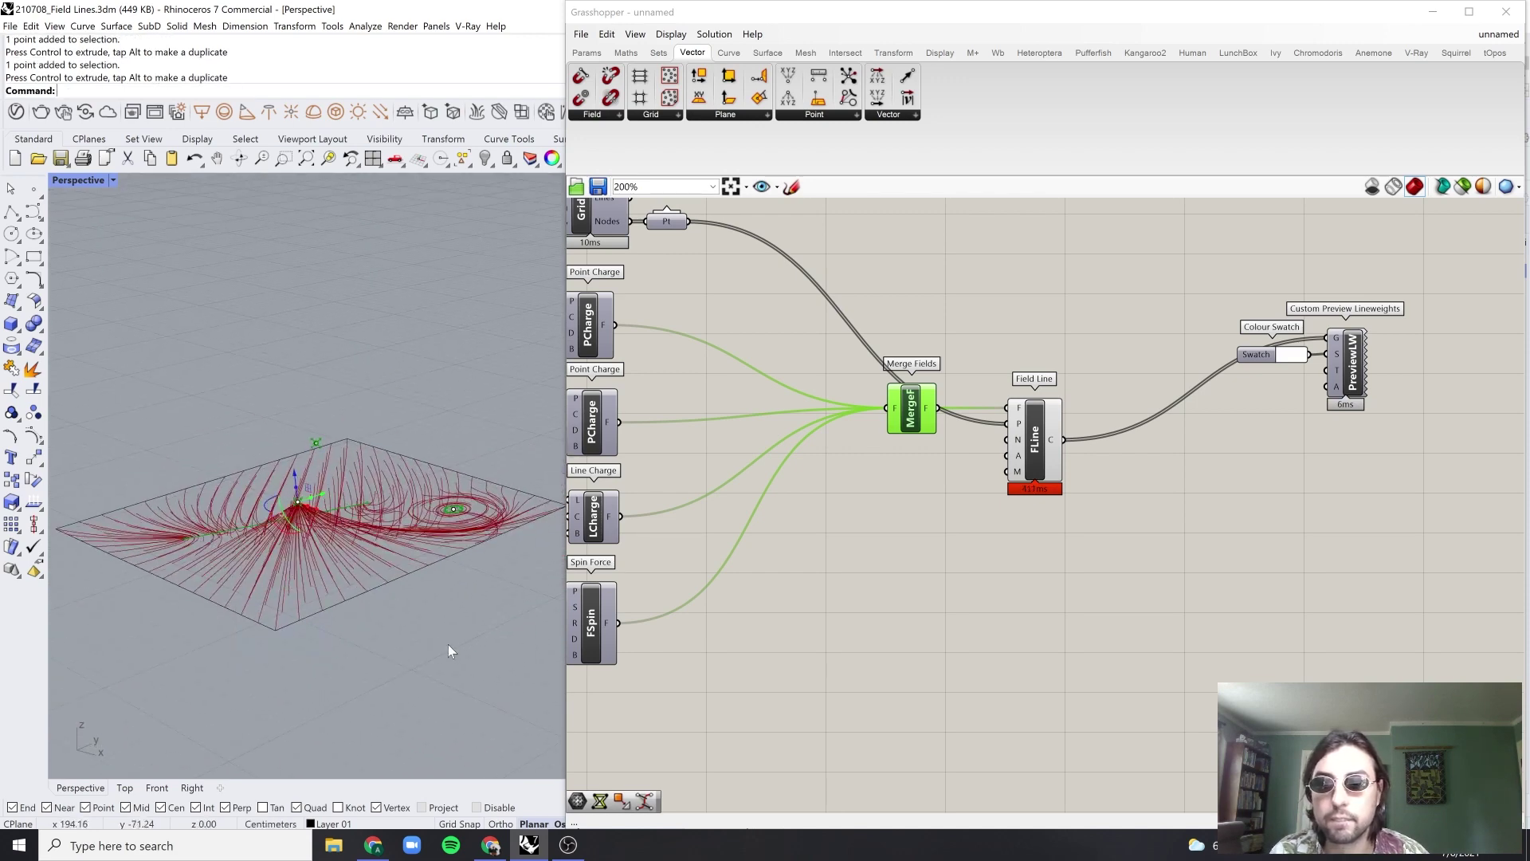
{"action": "left_click", "coordinate": [448, 644]}
Step: Raise the Spin Force point vertically by about 59 cm and view the field lines from the side
{"action": "right_click_drag", "start_coordinate": [448, 644], "coordinate": [437, 458]}
{"action": "left_click", "coordinate": [441, 483]}
{"action": "left_click_drag", "start_coordinate": [457, 544], "coordinate": [437, 447]}
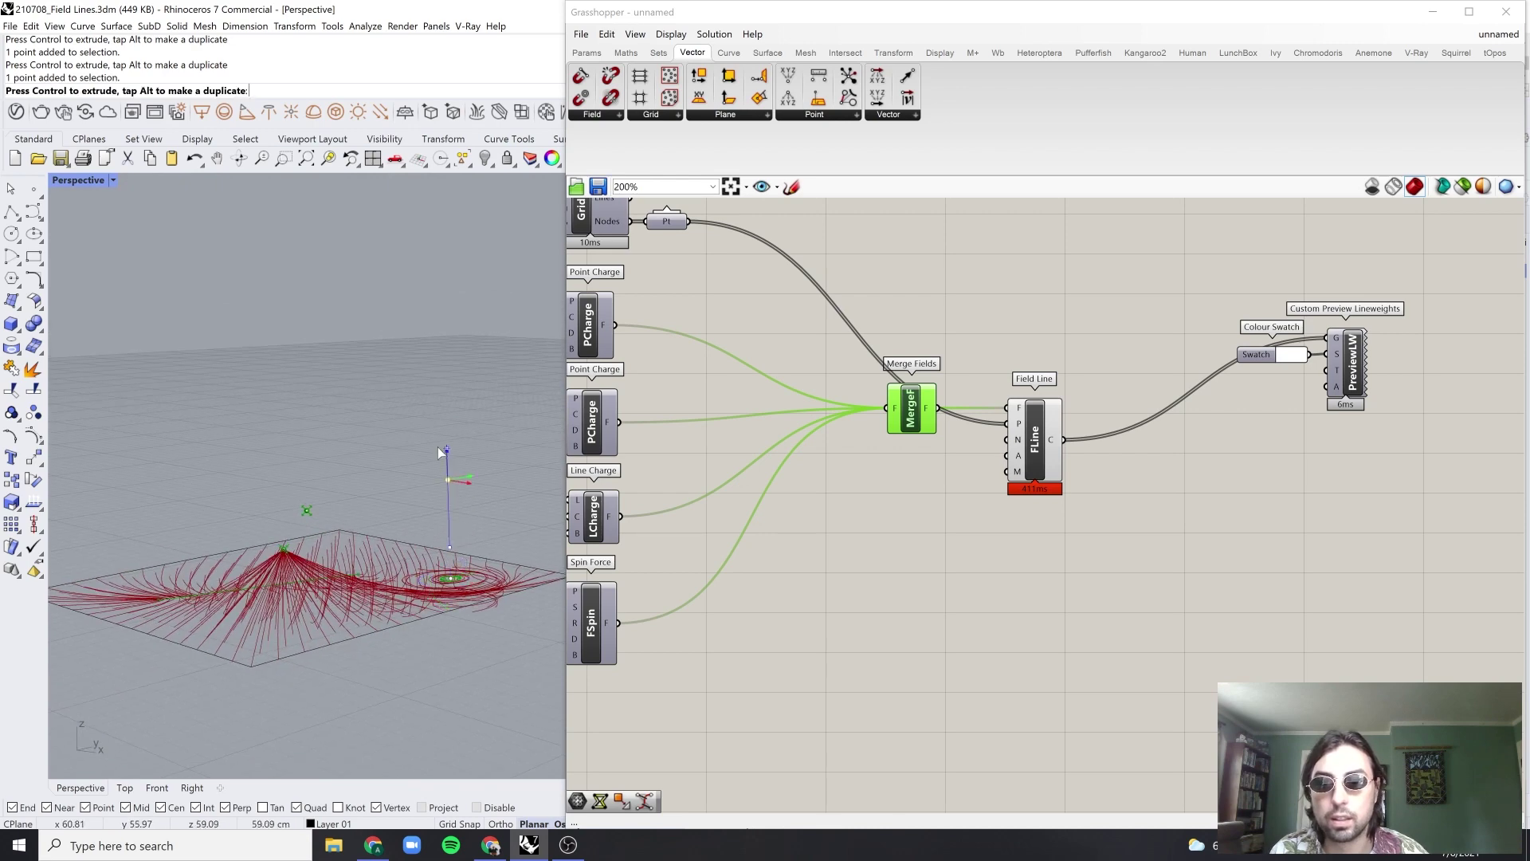
{"action": "right_click_drag", "start_coordinate": [505, 520], "coordinate": [502, 404]}
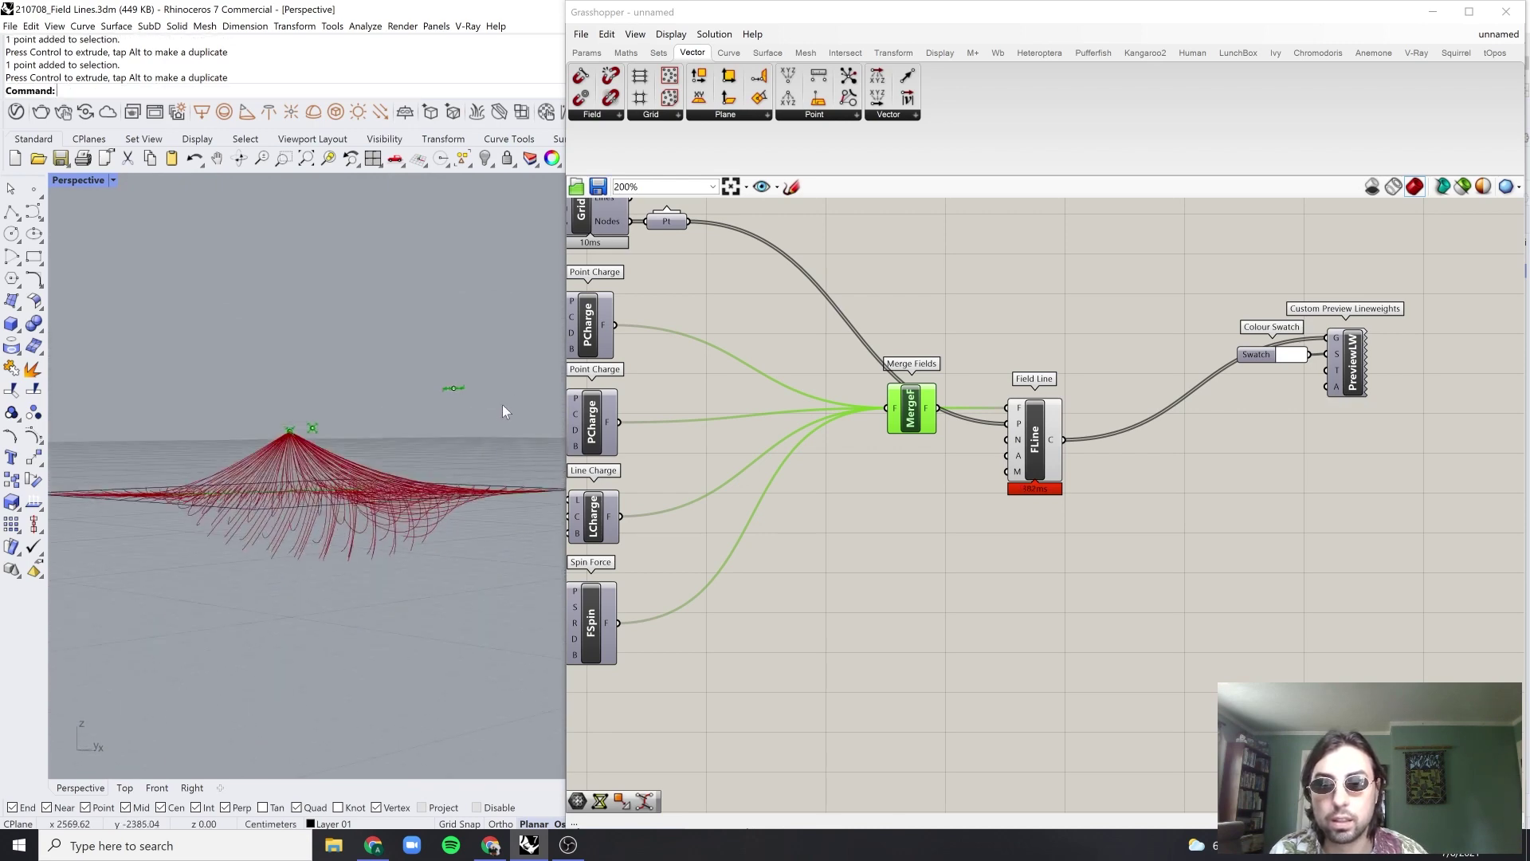
Step: Select the raised Spin Force point and set the Spin Force Radius slider to 9
{"action": "left_click", "coordinate": [453, 388]}
{"action": "left_click", "coordinate": [711, 460]}
{"action": "scroll", "coordinate": [758, 480], "scroll_direction": "down", "scroll_amount": 5}
{"action": "right_click_drag", "start_coordinate": [763, 490], "coordinate": [901, 497]}
{"action": "scroll", "coordinate": [815, 518], "scroll_direction": "up", "scroll_amount": 4}
{"action": "scroll", "coordinate": [815, 517], "scroll_direction": "up", "scroll_amount": 4}
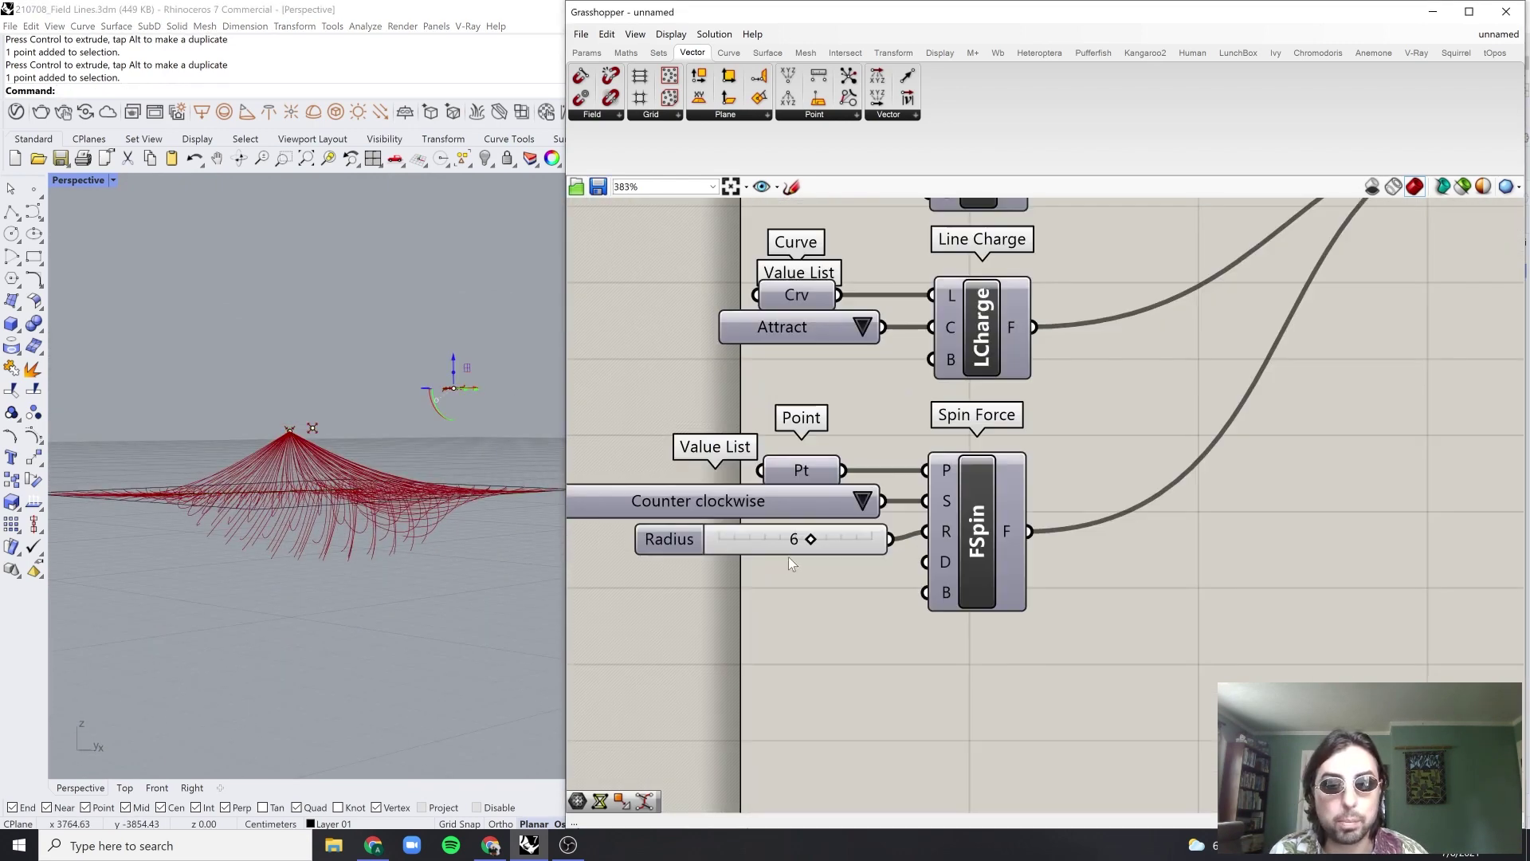
{"action": "left_click_drag", "start_coordinate": [874, 539], "coordinate": [880, 539]}
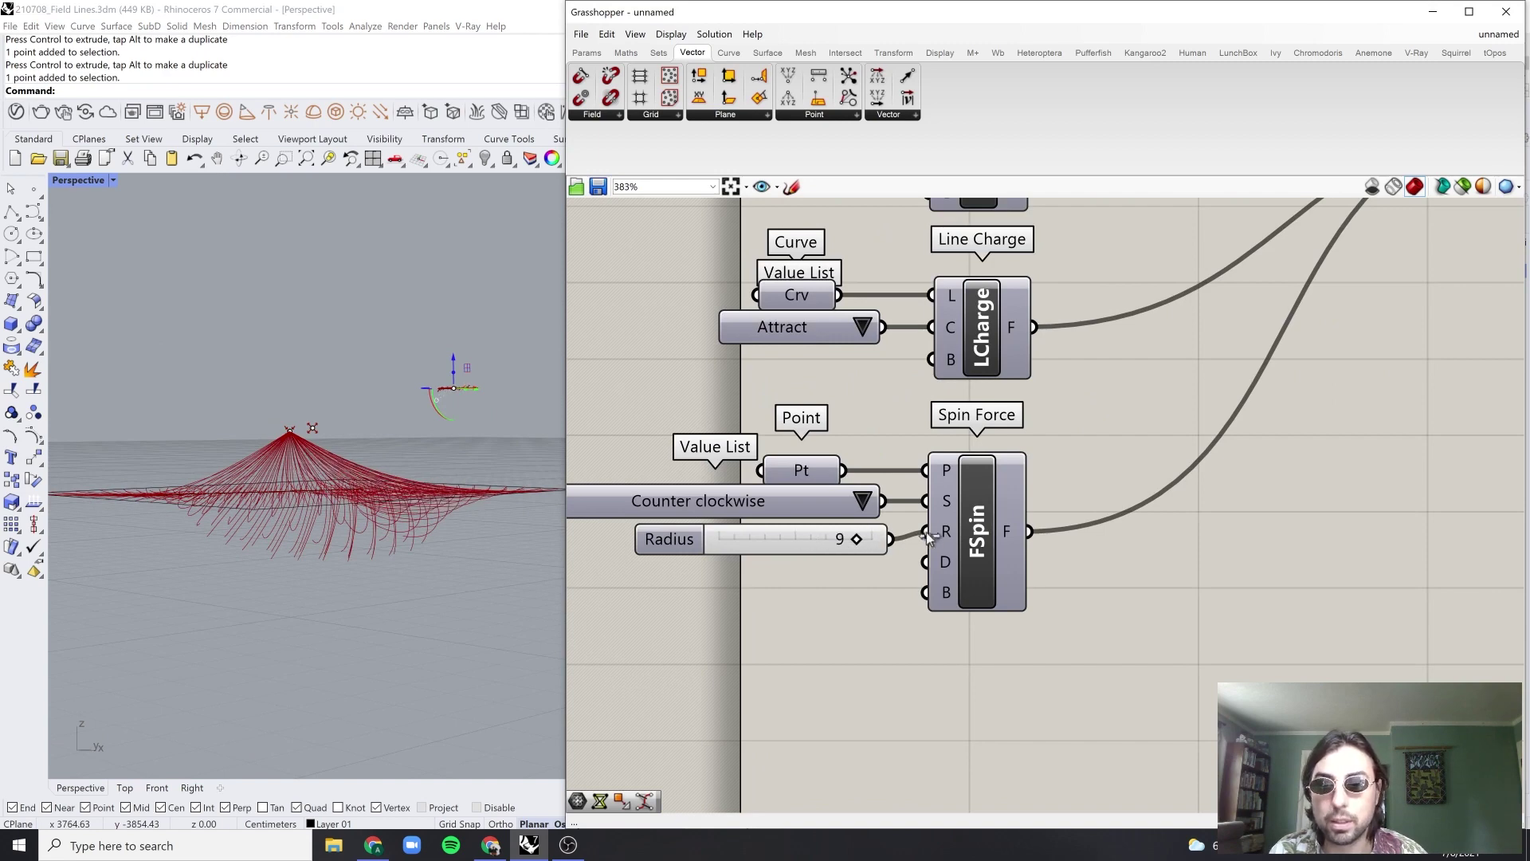
Step: Add a Linear Array component above the field setup and connect the grid's Point parameter to its geometry input
{"action": "right_click_drag", "start_coordinate": [462, 442], "coordinate": [477, 534]}
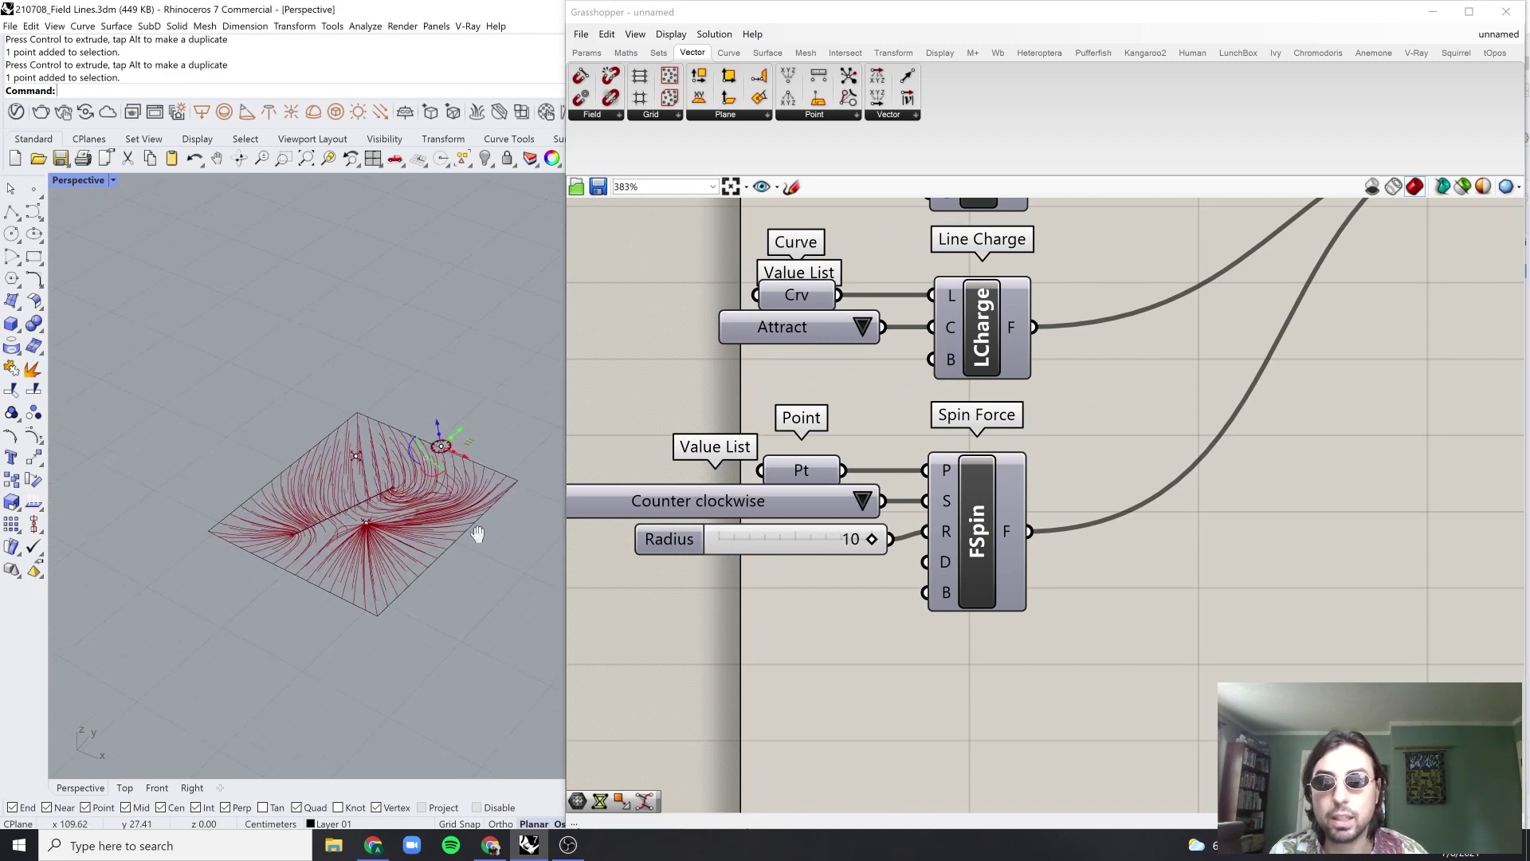
{"action": "left_click", "coordinate": [1157, 410]}
{"action": "scroll", "coordinate": [1157, 410], "scroll_direction": "down", "scroll_amount": 3}
{"action": "right_click_drag", "start_coordinate": [1185, 309], "coordinate": [1102, 518]}
{"action": "scroll", "coordinate": [971, 343], "scroll_direction": "up", "scroll_amount": 3}
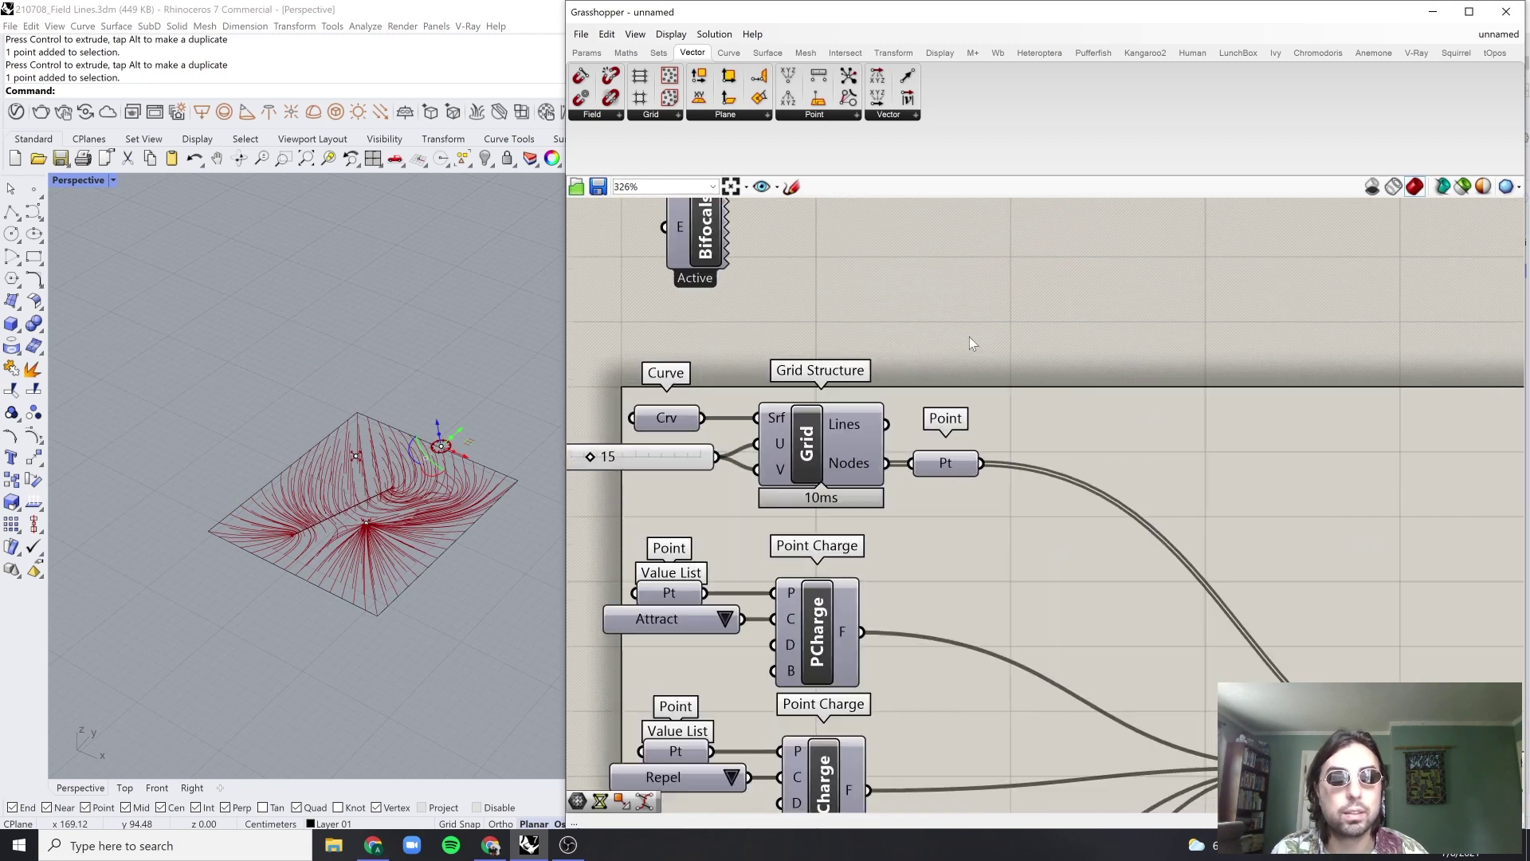
{"action": "double_click", "coordinate": [1049, 389]}
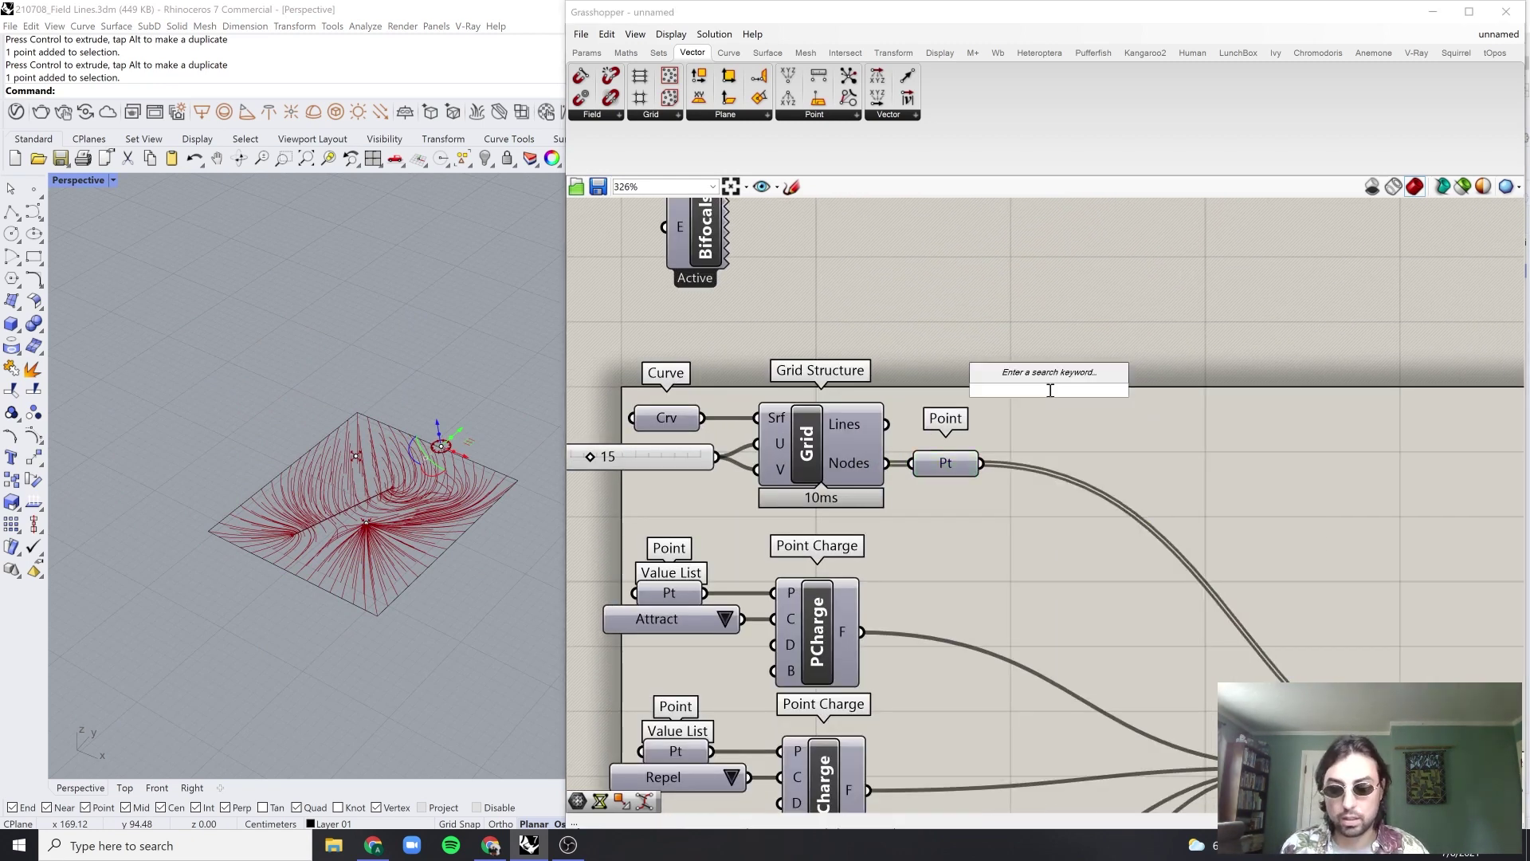
{"action": "type", "text": "arr"}
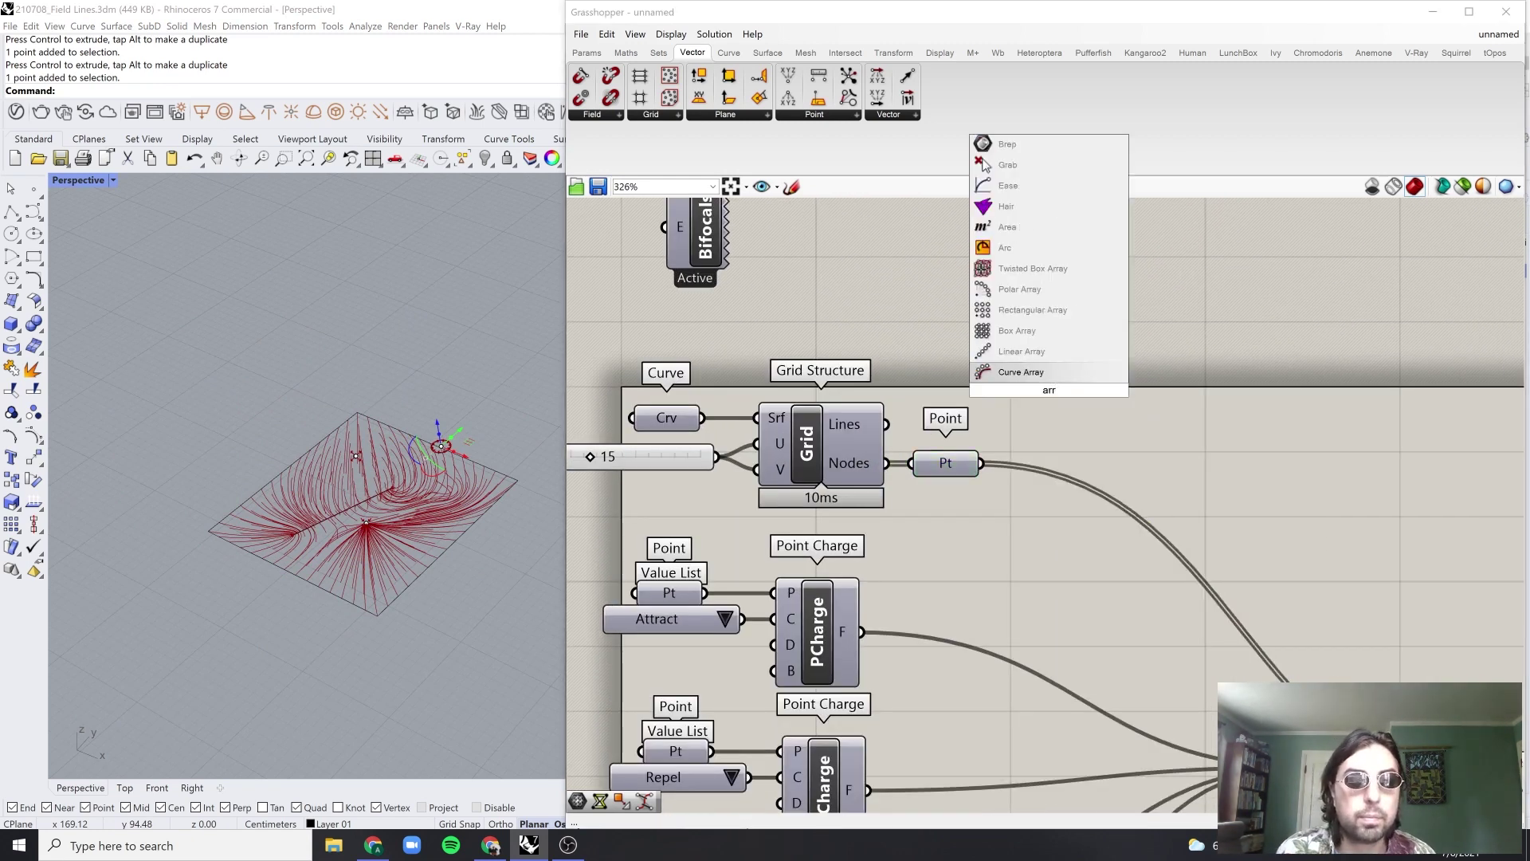
{"action": "left_click", "coordinate": [1058, 360]}
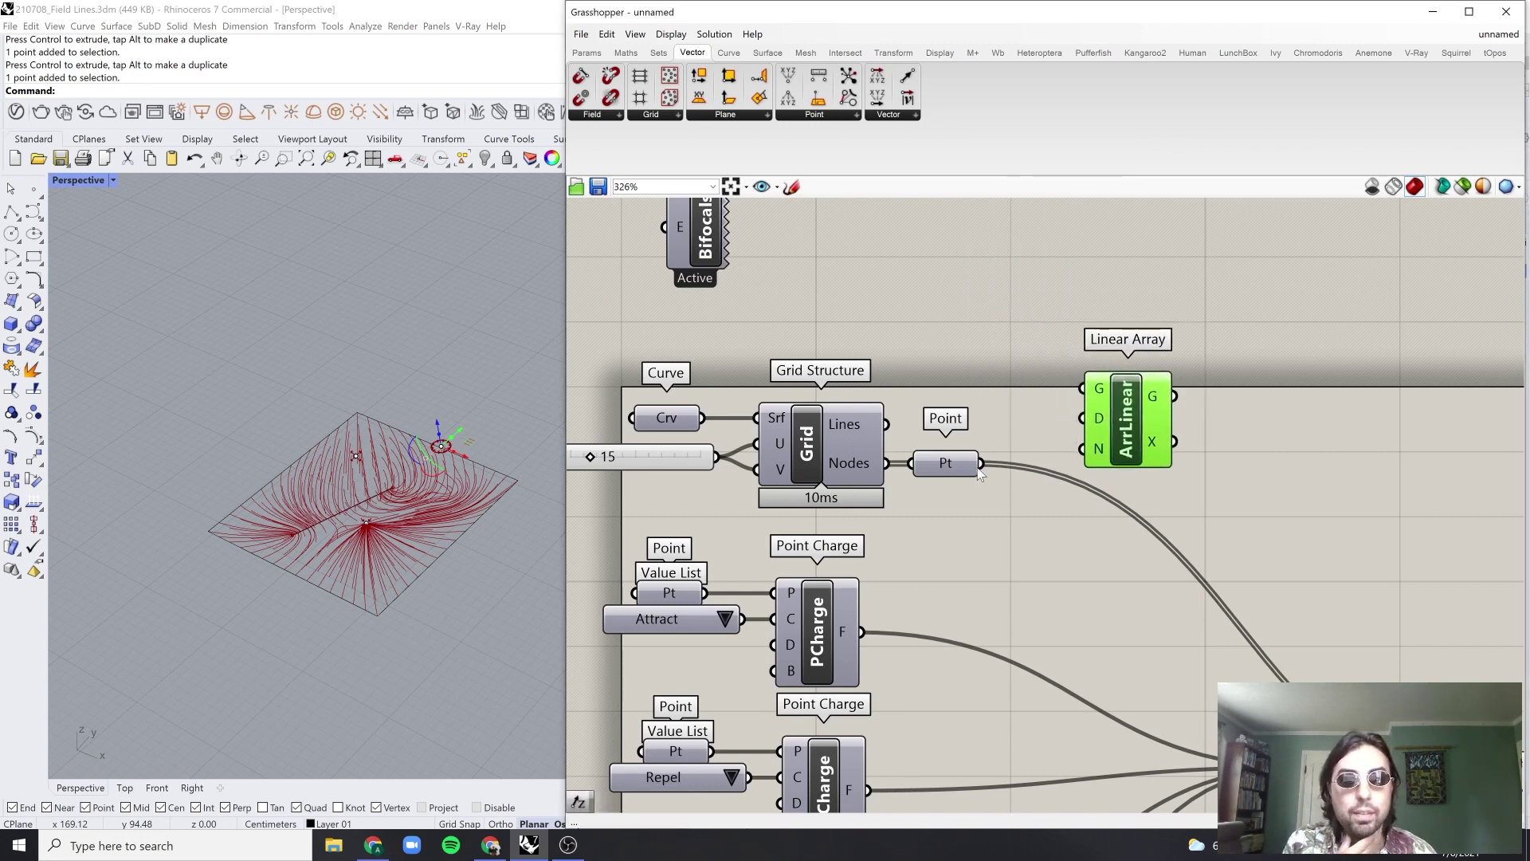
{"action": "left_click_drag", "start_coordinate": [981, 463], "coordinate": [1182, 417]}
{"action": "right_click_drag", "start_coordinate": [1182, 421], "coordinate": [1125, 421]}
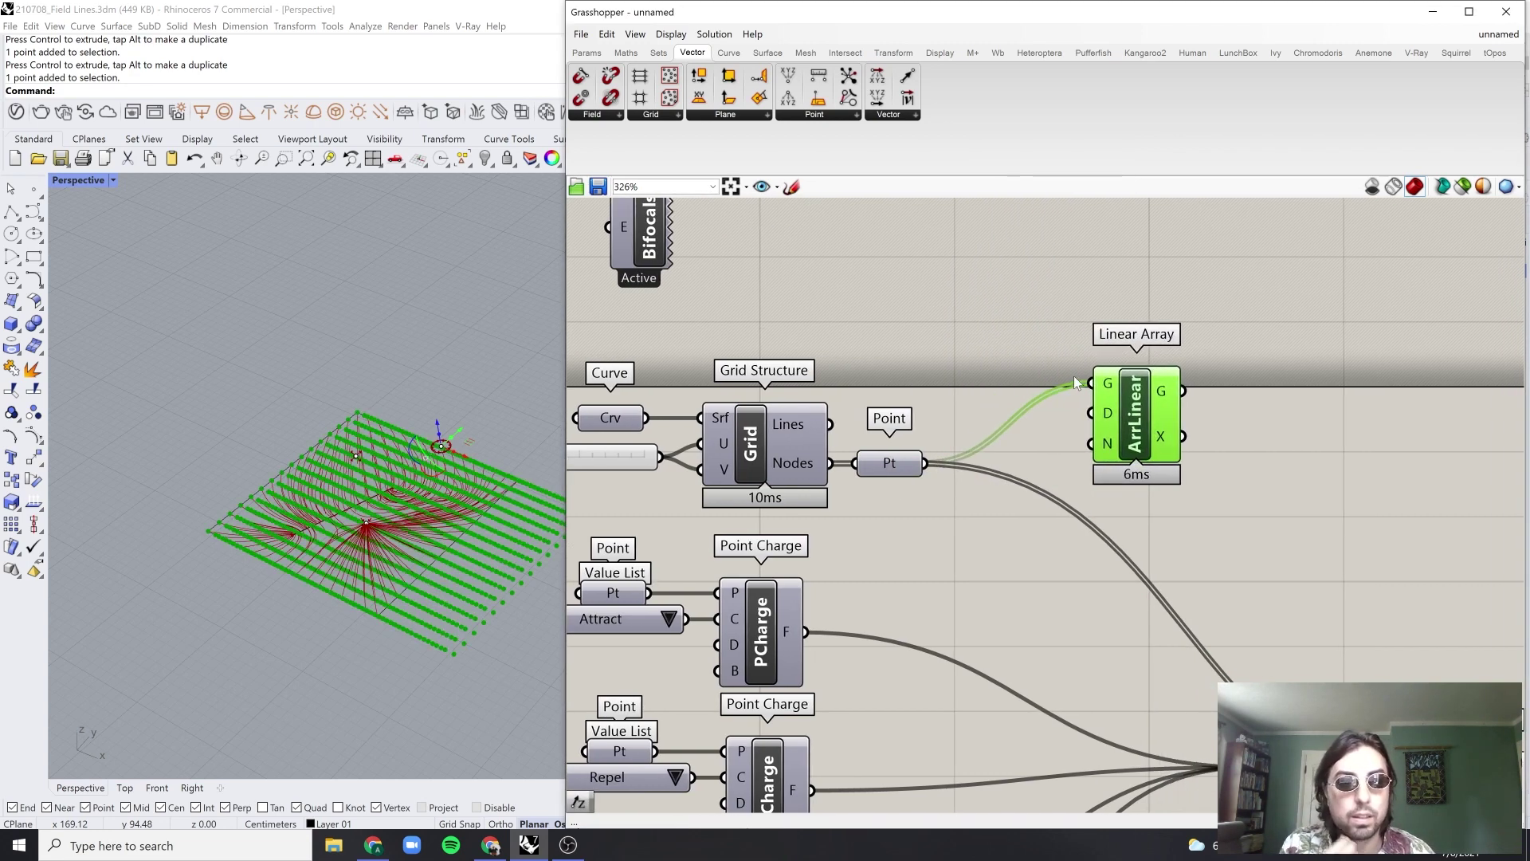
{"action": "left_click", "coordinate": [1028, 346]}
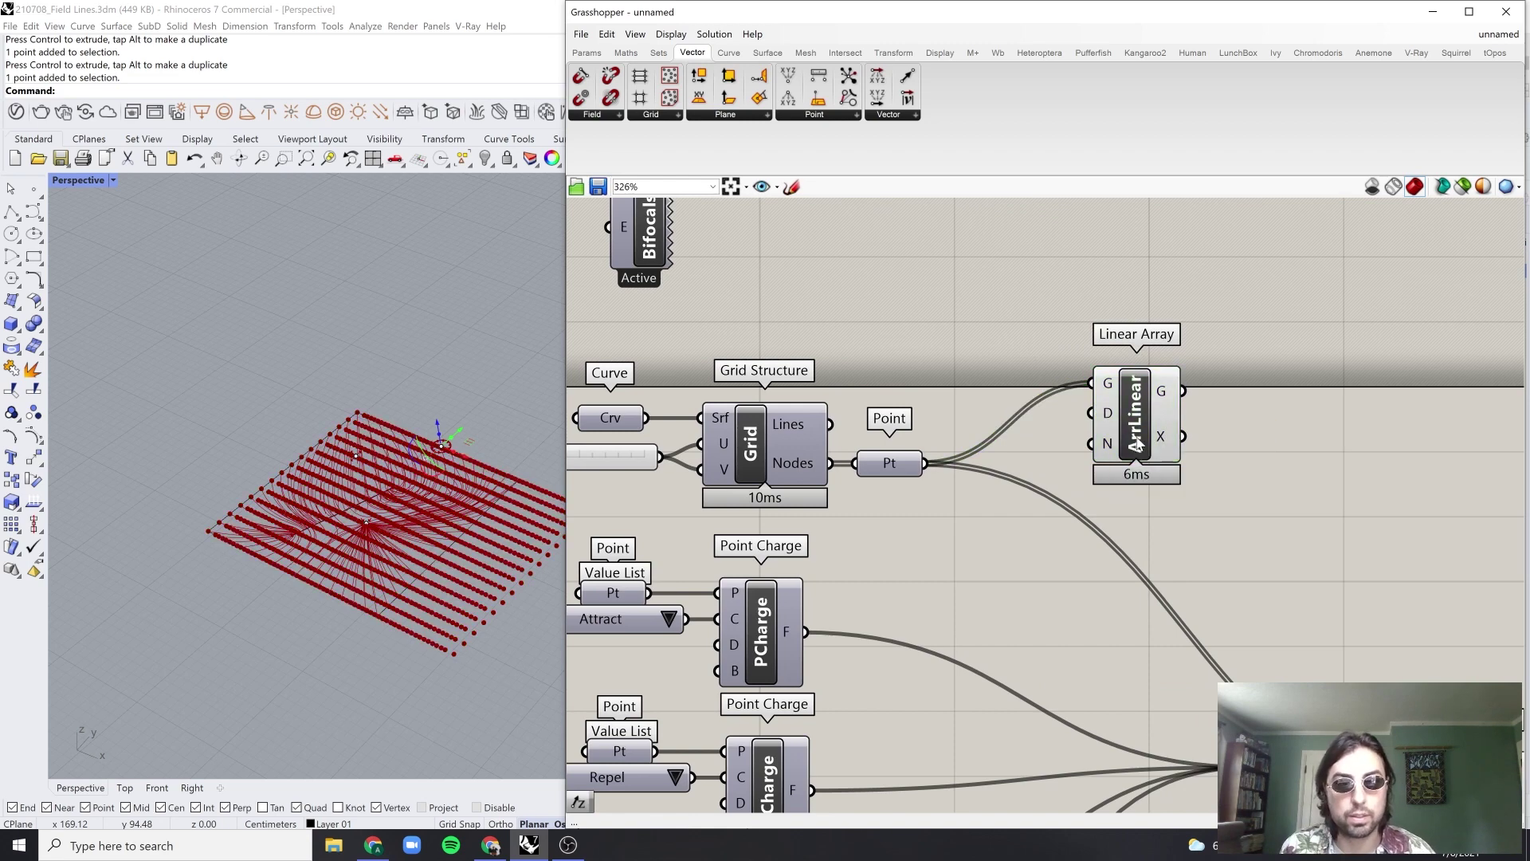
Step: Add a Unit Z vector component and connect it to the direction input of the Linear Array
{"action": "left_click_drag", "start_coordinate": [1134, 437], "coordinate": [1245, 433]}
{"action": "double_click", "coordinate": [1058, 304]}
{"action": "type", "text": "z"}
{"action": "left_click", "coordinate": [1050, 284]}
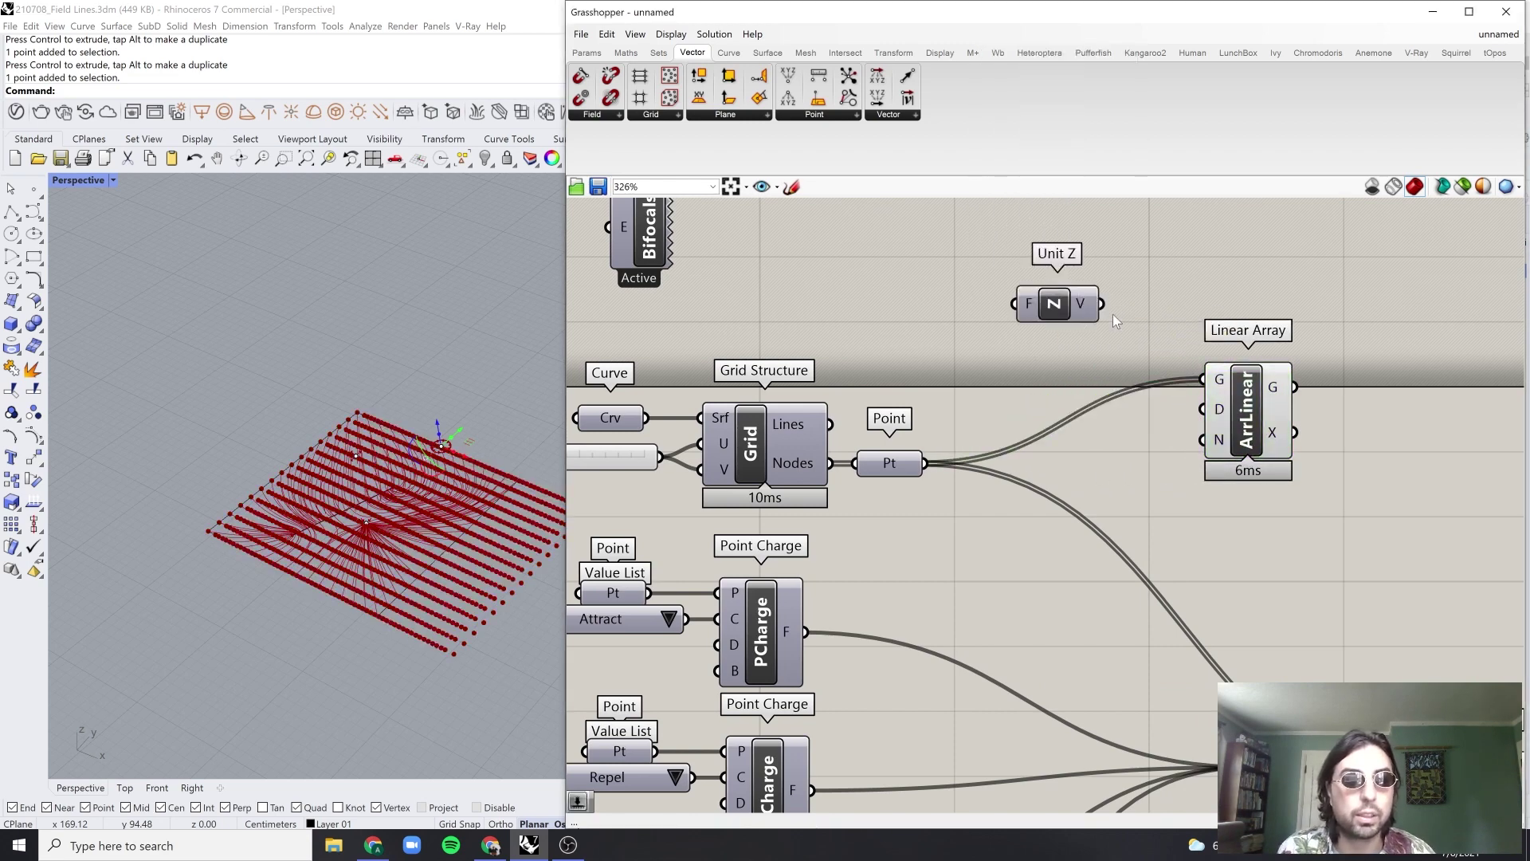
{"action": "left_click_drag", "start_coordinate": [1103, 306], "coordinate": [1210, 419]}
{"action": "left_click_drag", "start_coordinate": [1074, 316], "coordinate": [1138, 409]}
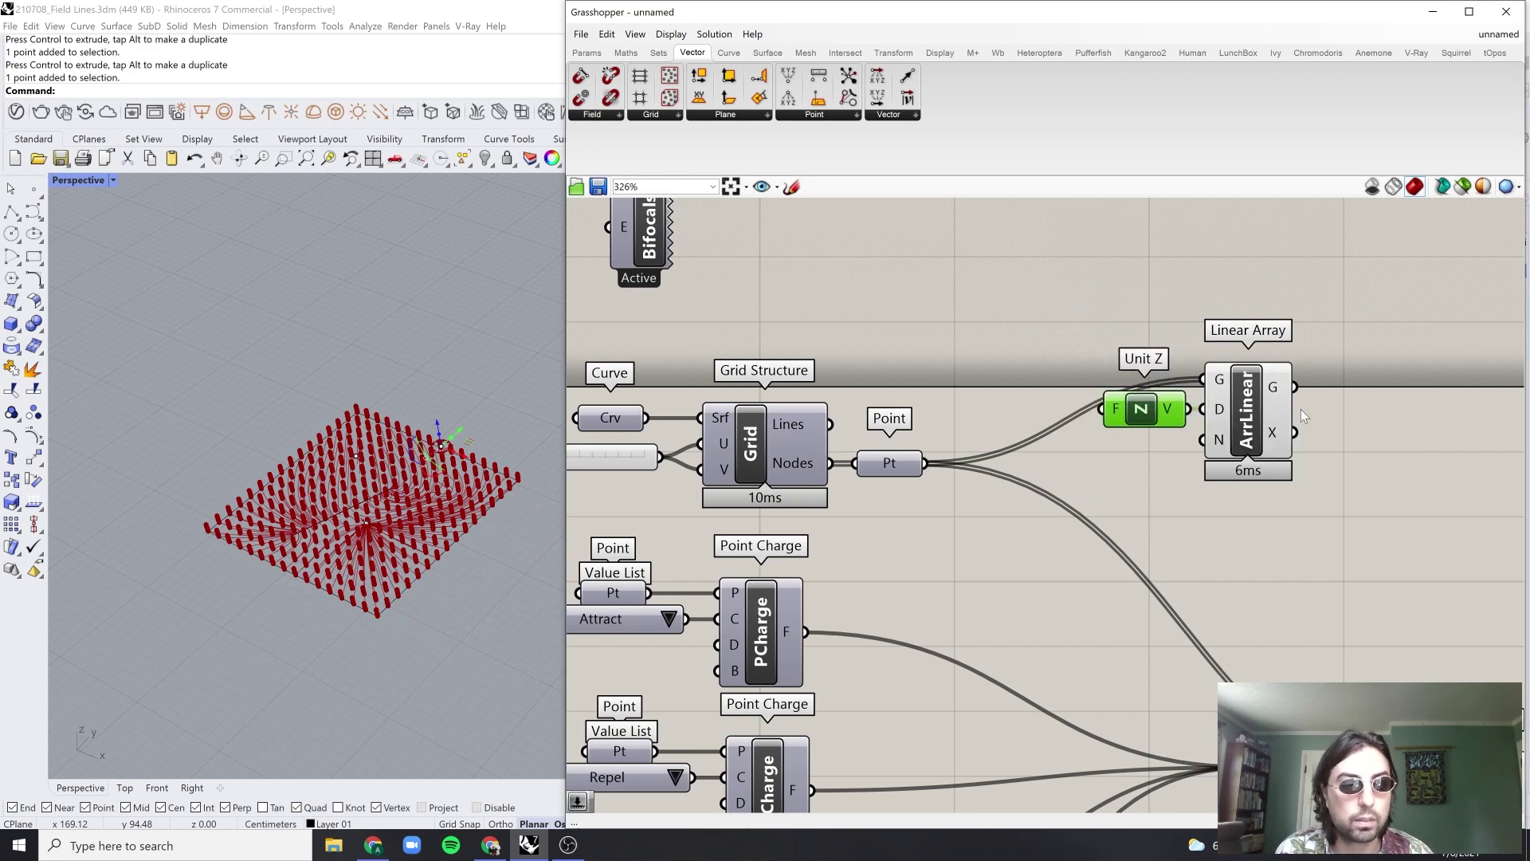
Step: Add a number slider for the Unit Z factor and set it to 21 to space the point layers vertically
{"action": "left_click_drag", "start_coordinate": [1266, 409], "coordinate": [1343, 405]}
{"action": "double_click", "coordinate": [1046, 318]}
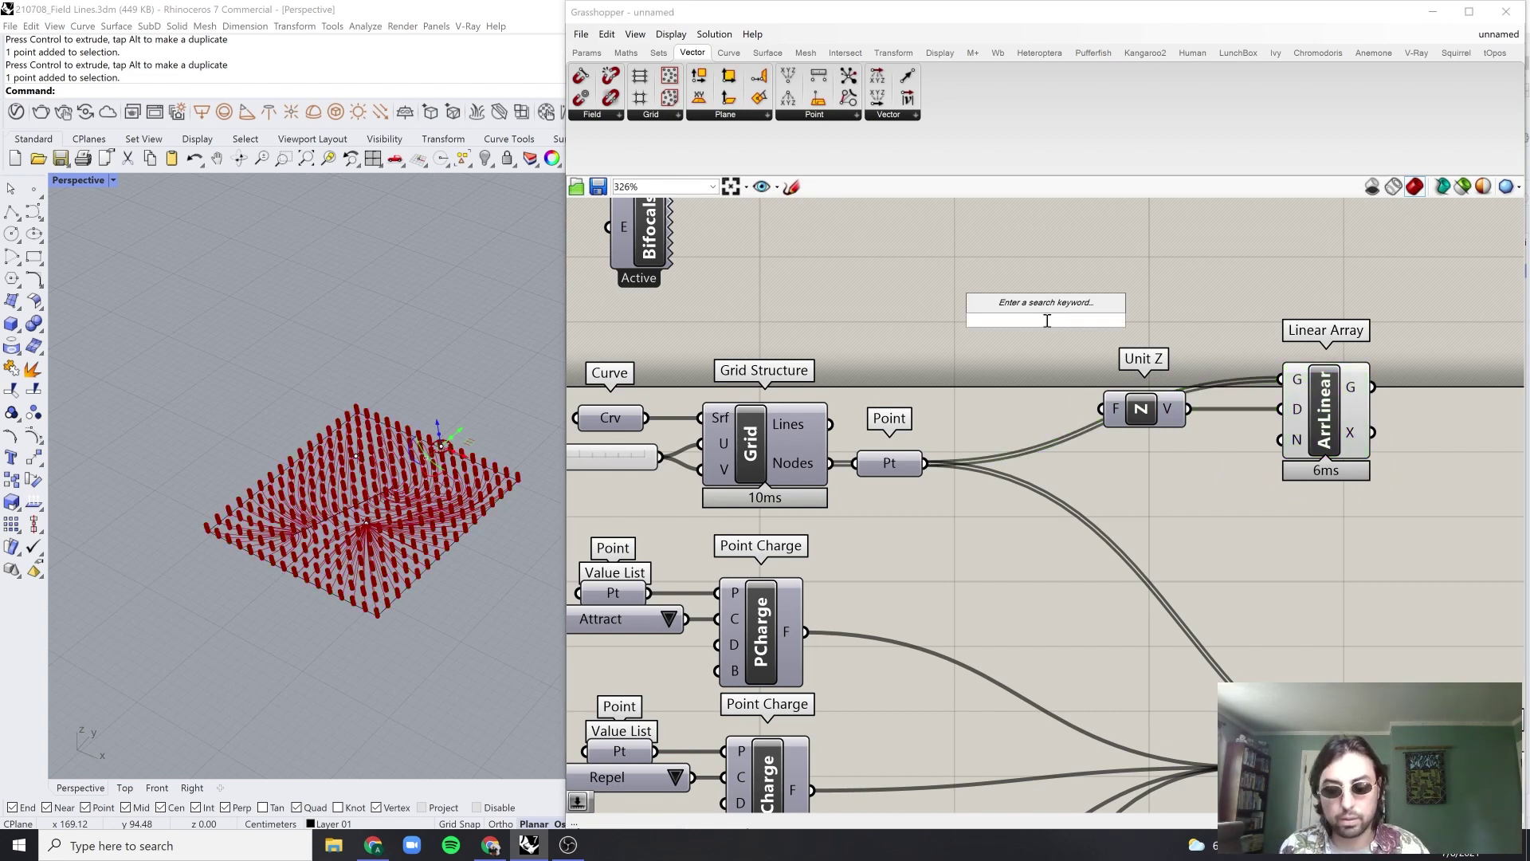
{"action": "type", "text": "40"}
{"action": "key", "text": "Return"}
{"action": "left_click_drag", "start_coordinate": [1153, 318], "coordinate": [1186, 408]}
{"action": "left_click_drag", "start_coordinate": [1080, 328], "coordinate": [994, 402]}
{"action": "scroll", "coordinate": [1060, 398], "scroll_direction": "up", "scroll_amount": 4}
{"action": "right_click_drag", "start_coordinate": [440, 544], "coordinate": [452, 420]}
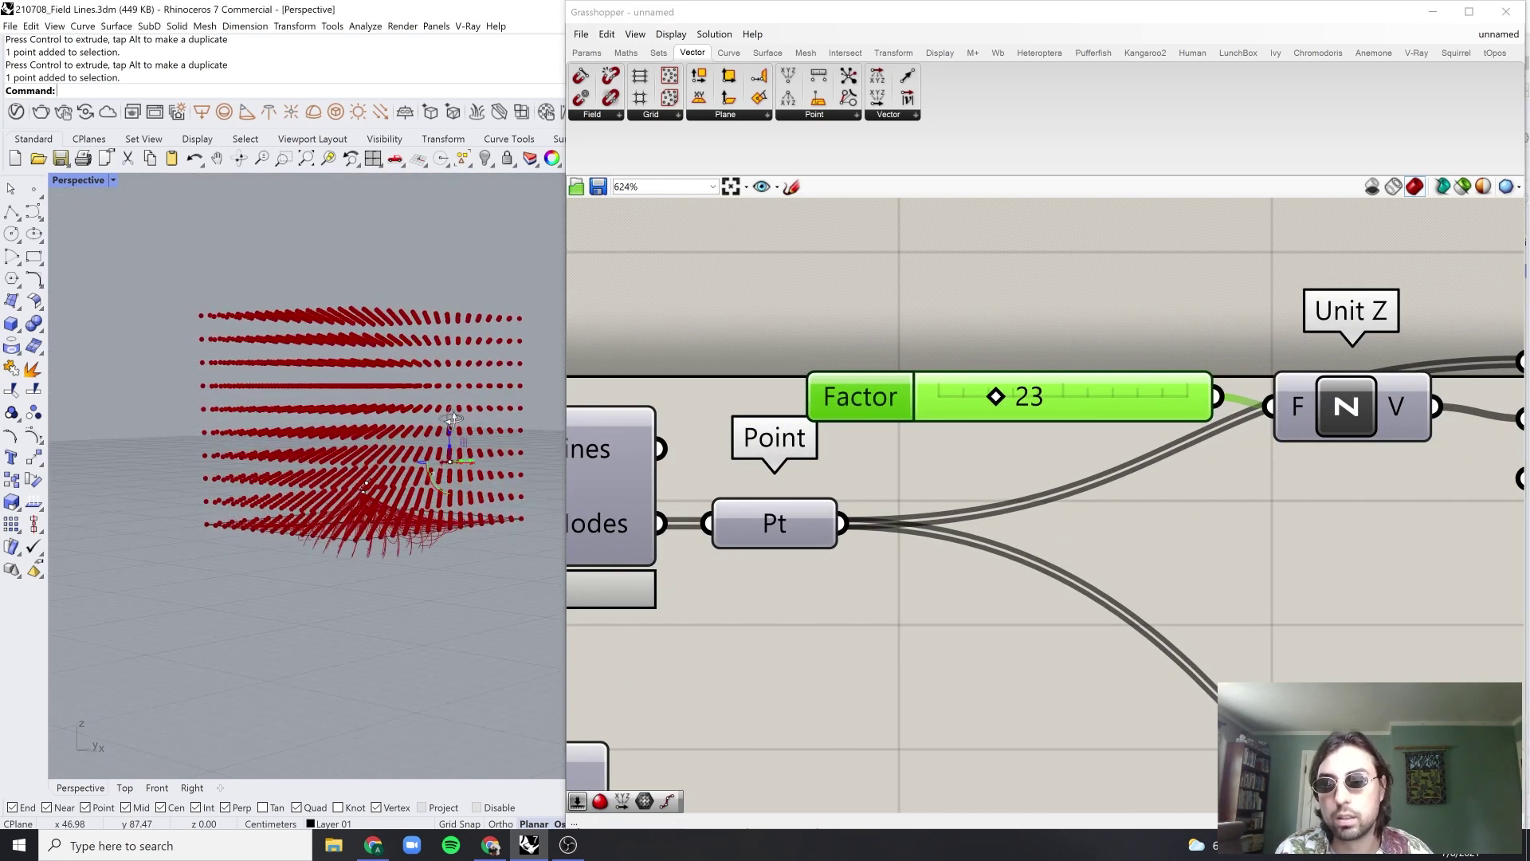
{"action": "mouse_move", "coordinate": [996, 397]}
{"action": "left_mouse_down"}
{"action": "mouse_move", "coordinate": [981, 396]}
{"action": "mouse_move", "coordinate": [994, 396]}
{"action": "left_mouse_up"}
{"action": "scroll", "coordinate": [1000, 430], "scroll_direction": "down", "scroll_amount": 3}
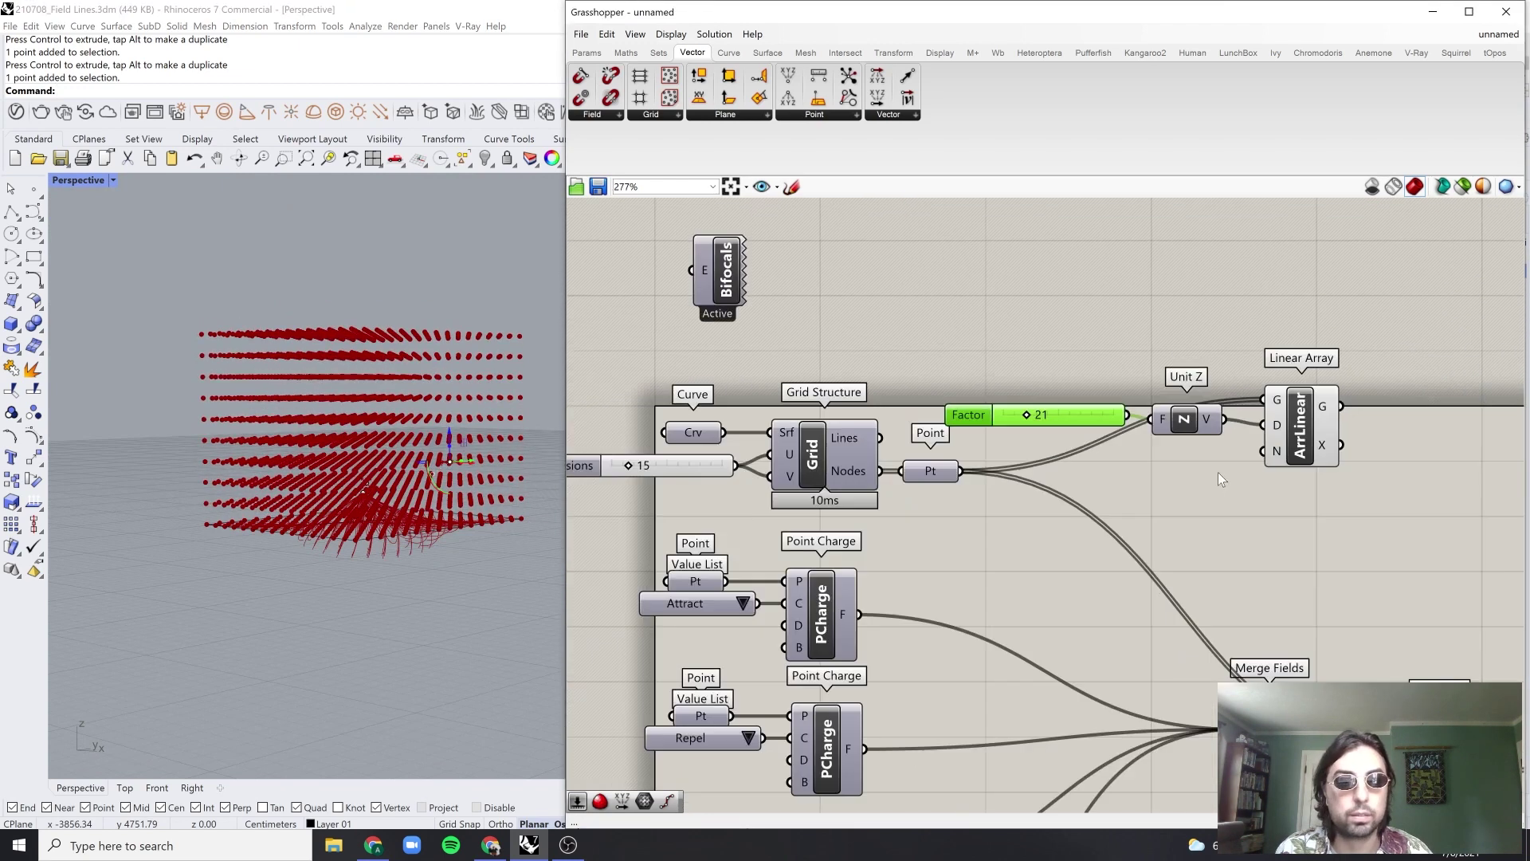
Step: Connect the Linear Array's geometry output to the Field Line point input, replacing the flat grid points
{"action": "right_click_drag", "start_coordinate": [1328, 495], "coordinate": [1199, 391]}
{"action": "mouse_move", "coordinate": [1209, 330]}
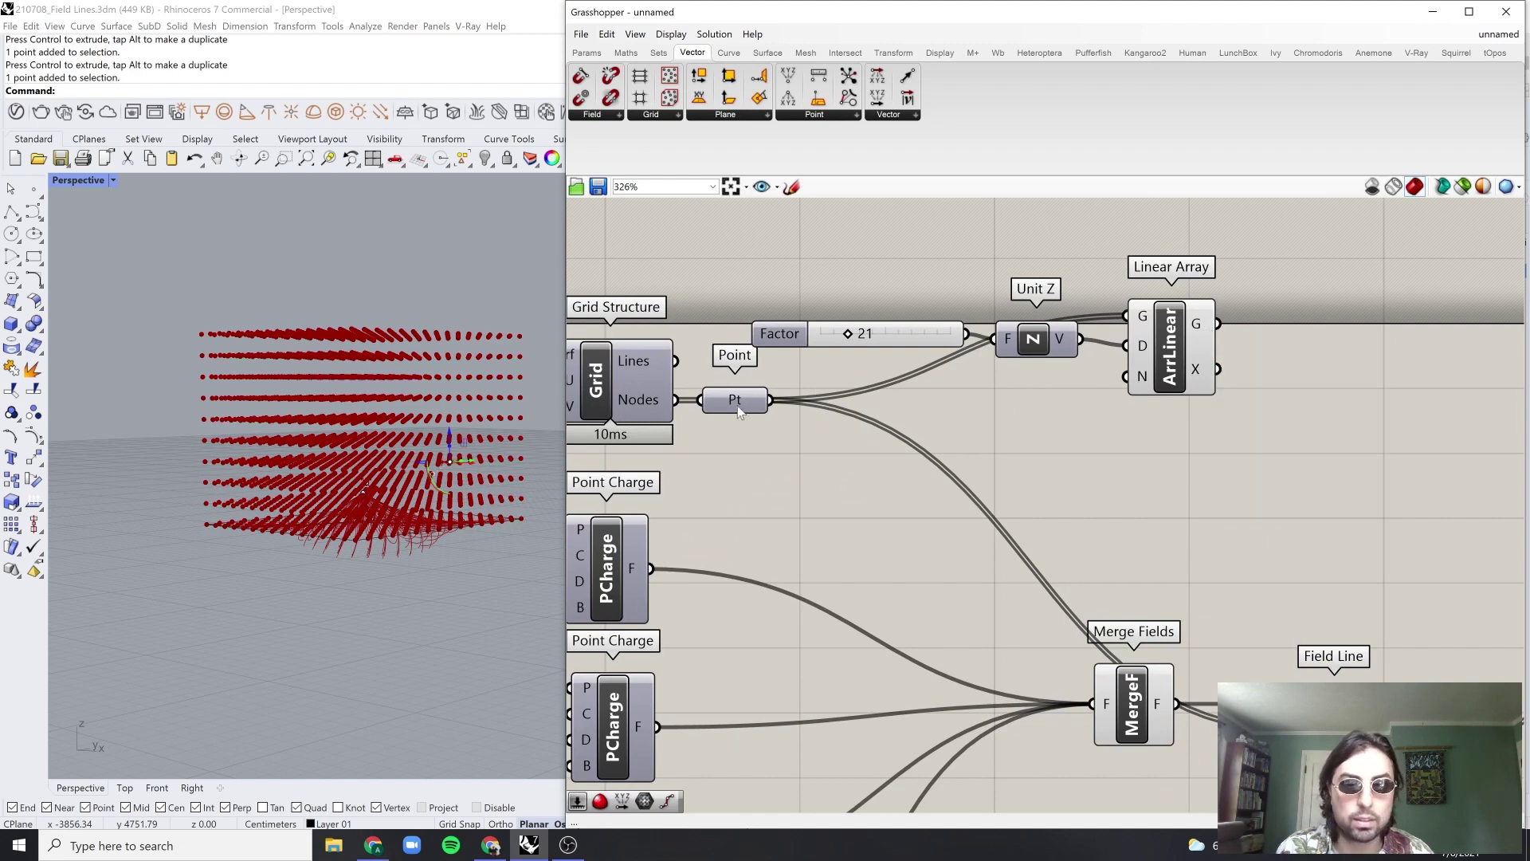
{"action": "mouse_move", "coordinate": [737, 409]}
{"action": "right_click_drag", "start_coordinate": [1270, 462], "coordinate": [1158, 426]}
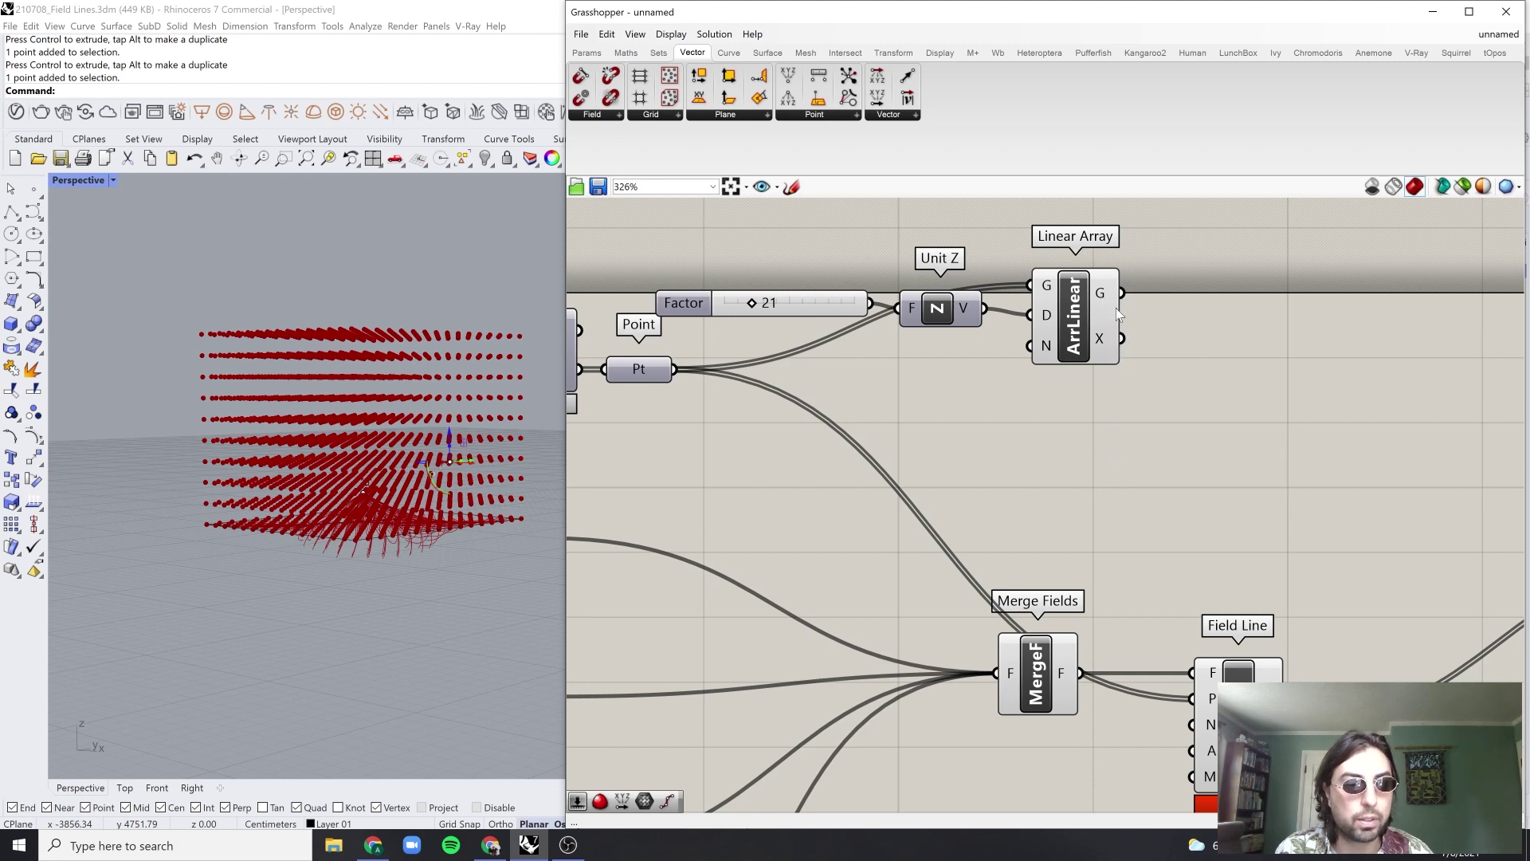
{"action": "left_click_drag", "start_coordinate": [1121, 293], "coordinate": [1203, 697]}
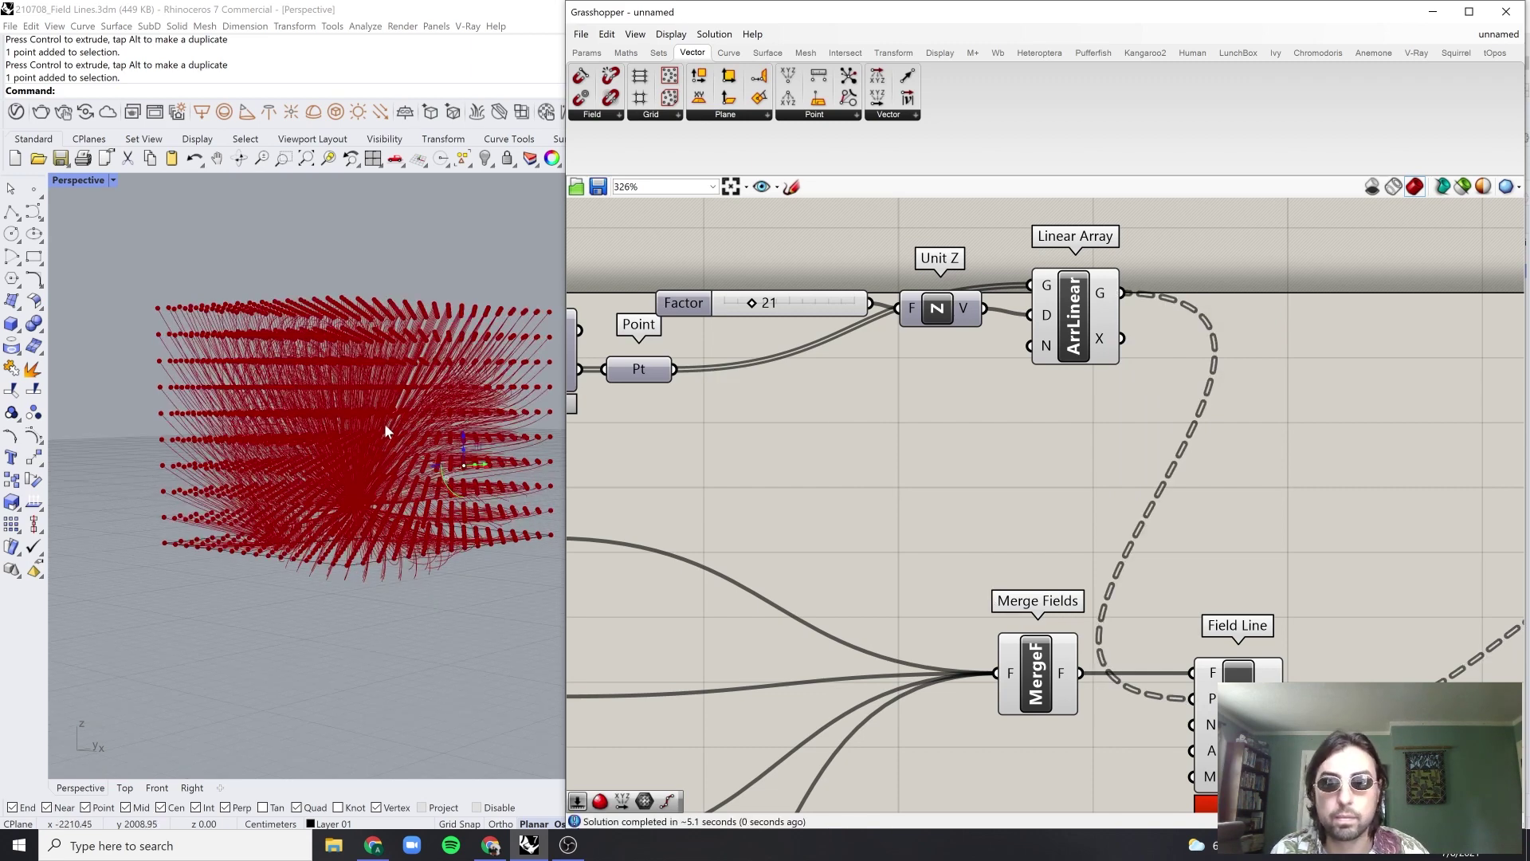
Step: Hide the preview of the Point, Unit Z and Linear Array components so only the field lines are displayed
{"action": "scroll", "coordinate": [1023, 356], "scroll_direction": "down", "scroll_amount": 3}
{"action": "left_click_drag", "start_coordinate": [1133, 247], "coordinate": [805, 394]}
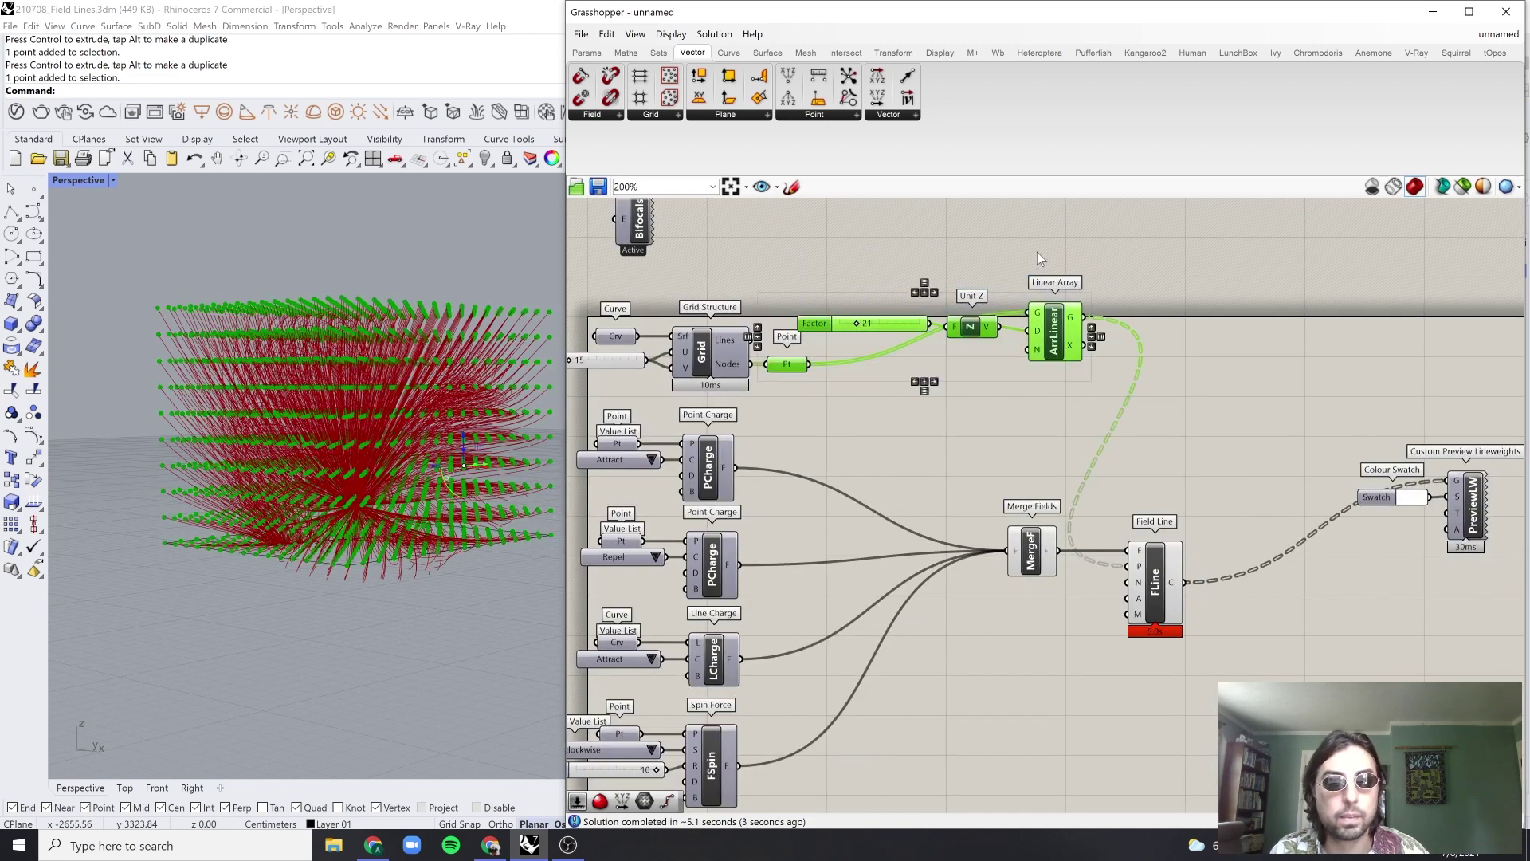
{"action": "middle_click", "coordinate": [989, 282]}
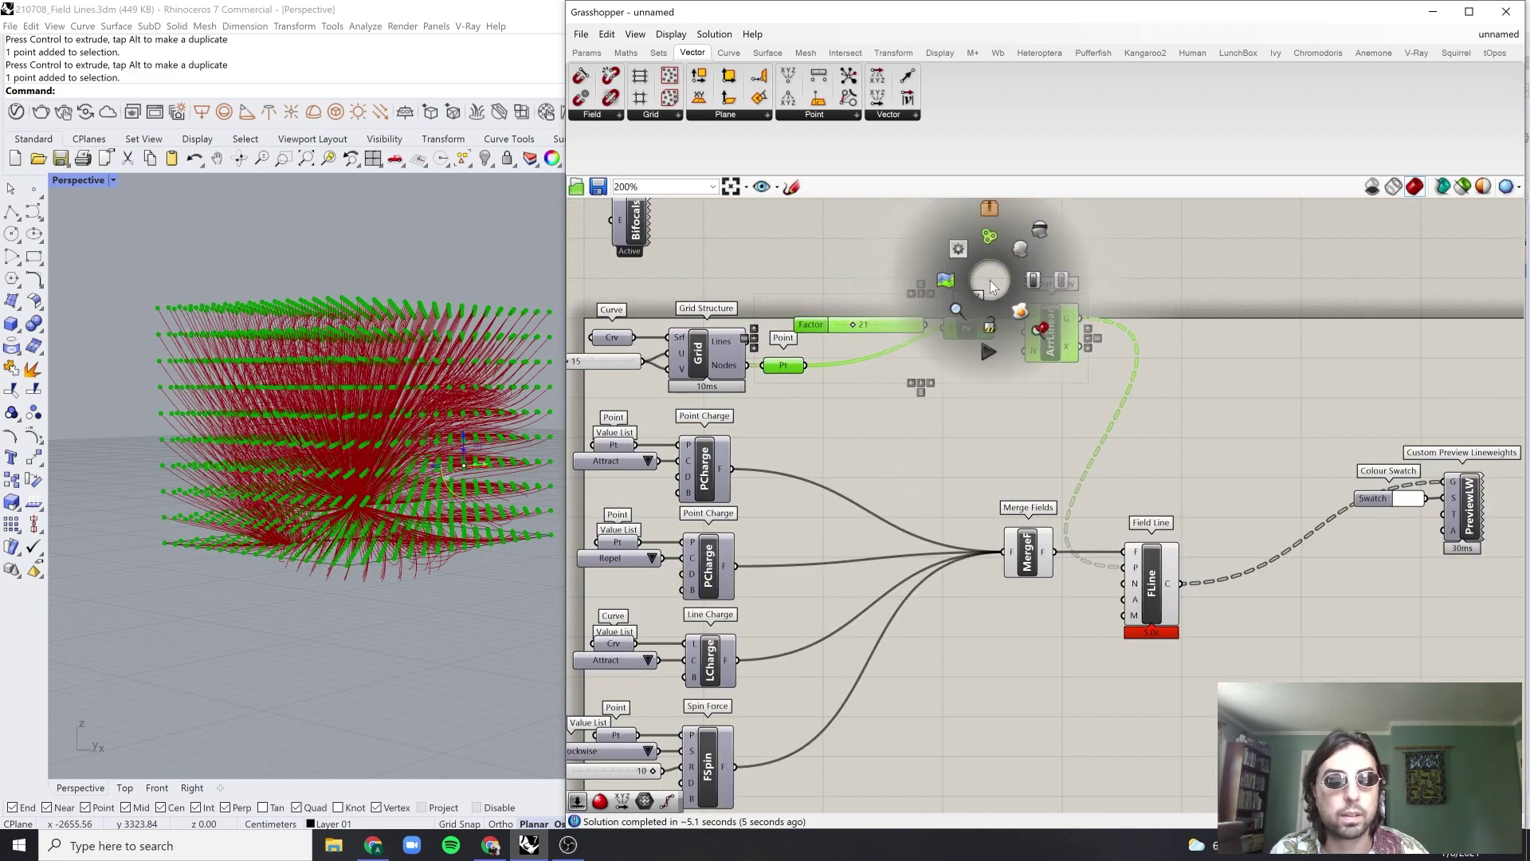
{"action": "left_click", "coordinate": [1041, 236]}
{"action": "right_click_drag", "start_coordinate": [471, 404], "coordinate": [448, 468]}
{"action": "scroll", "coordinate": [446, 468], "scroll_direction": "down", "scroll_amount": 2}
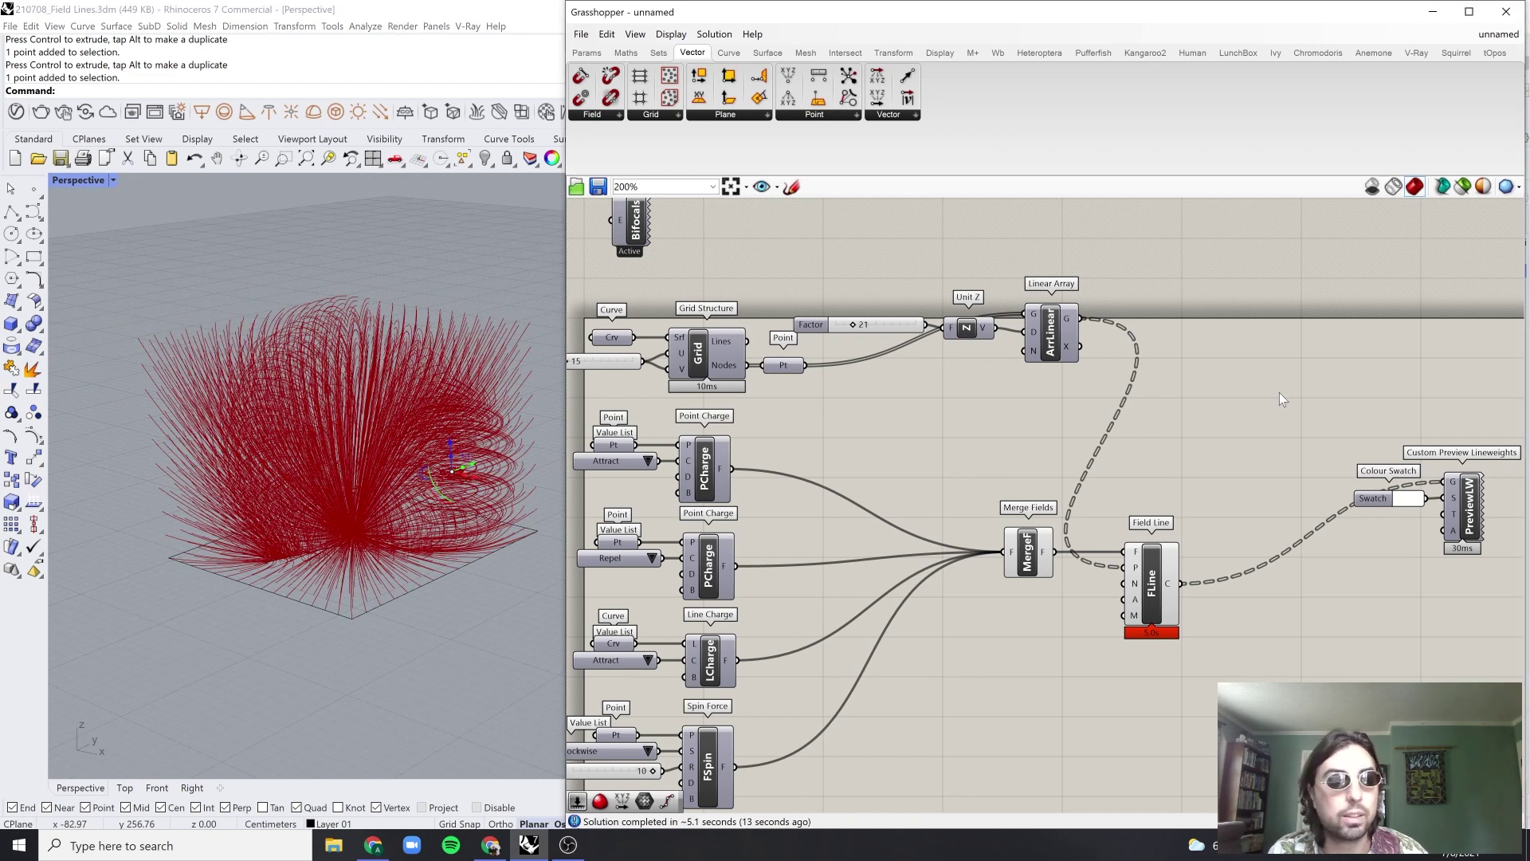
Step: Enable the preview of the Custom Preview Lineweights component and its white colour swatch
{"action": "right_click_drag", "start_coordinate": [1446, 407], "coordinate": [1333, 399]}
{"action": "left_click_drag", "start_coordinate": [1367, 383], "coordinate": [1273, 540]}
{"action": "middle_click", "coordinate": [1306, 381]}
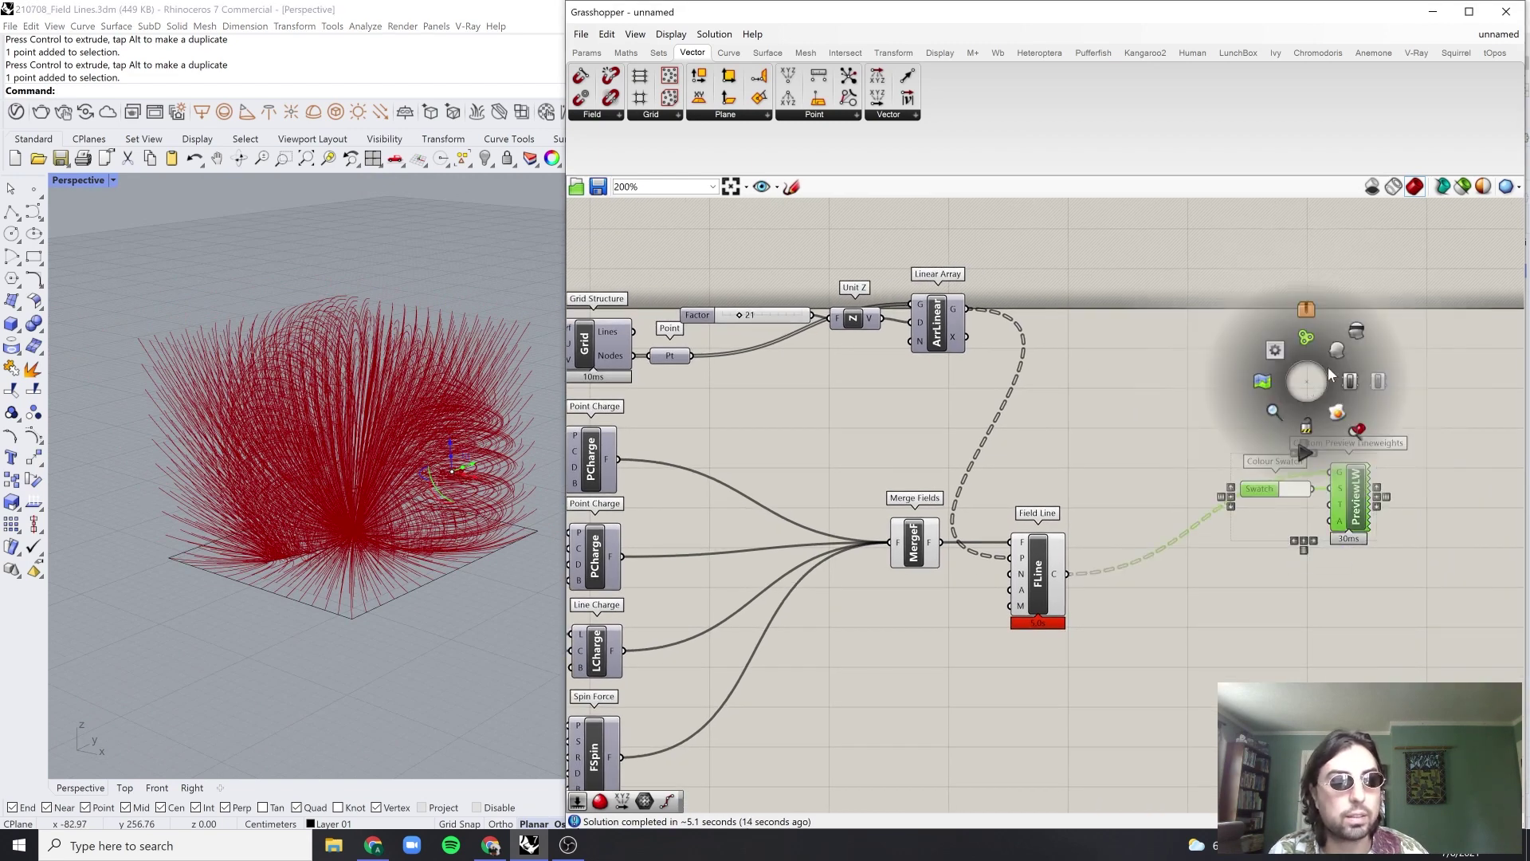
{"action": "left_click", "coordinate": [1340, 352]}
{"action": "left_click", "coordinate": [1186, 398]}
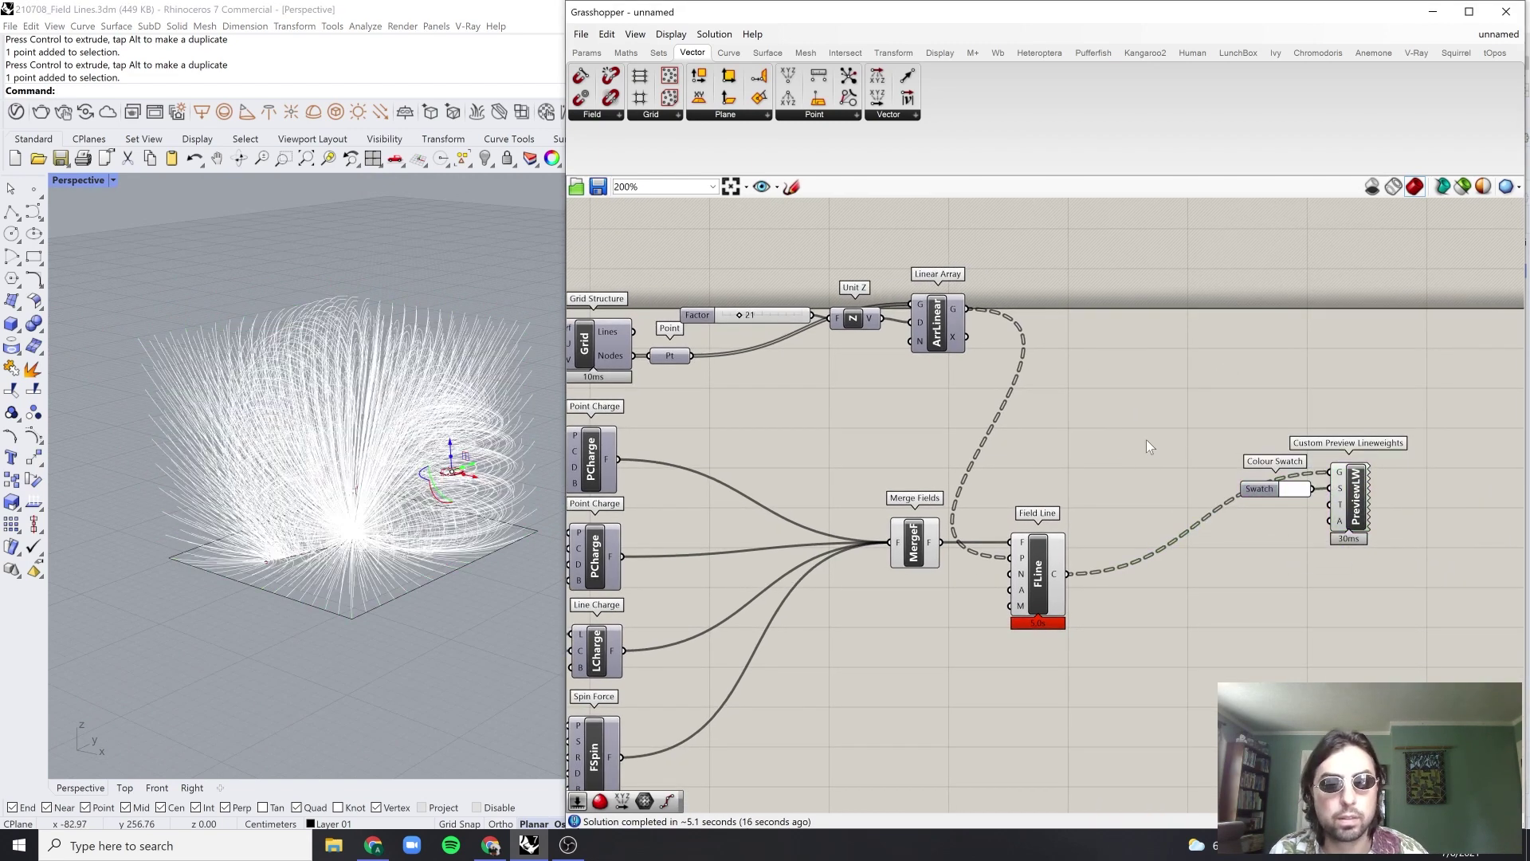
Step: Hide the preview of the Merge Fields and Field Line components
{"action": "left_click_drag", "start_coordinate": [1116, 462], "coordinate": [917, 633]}
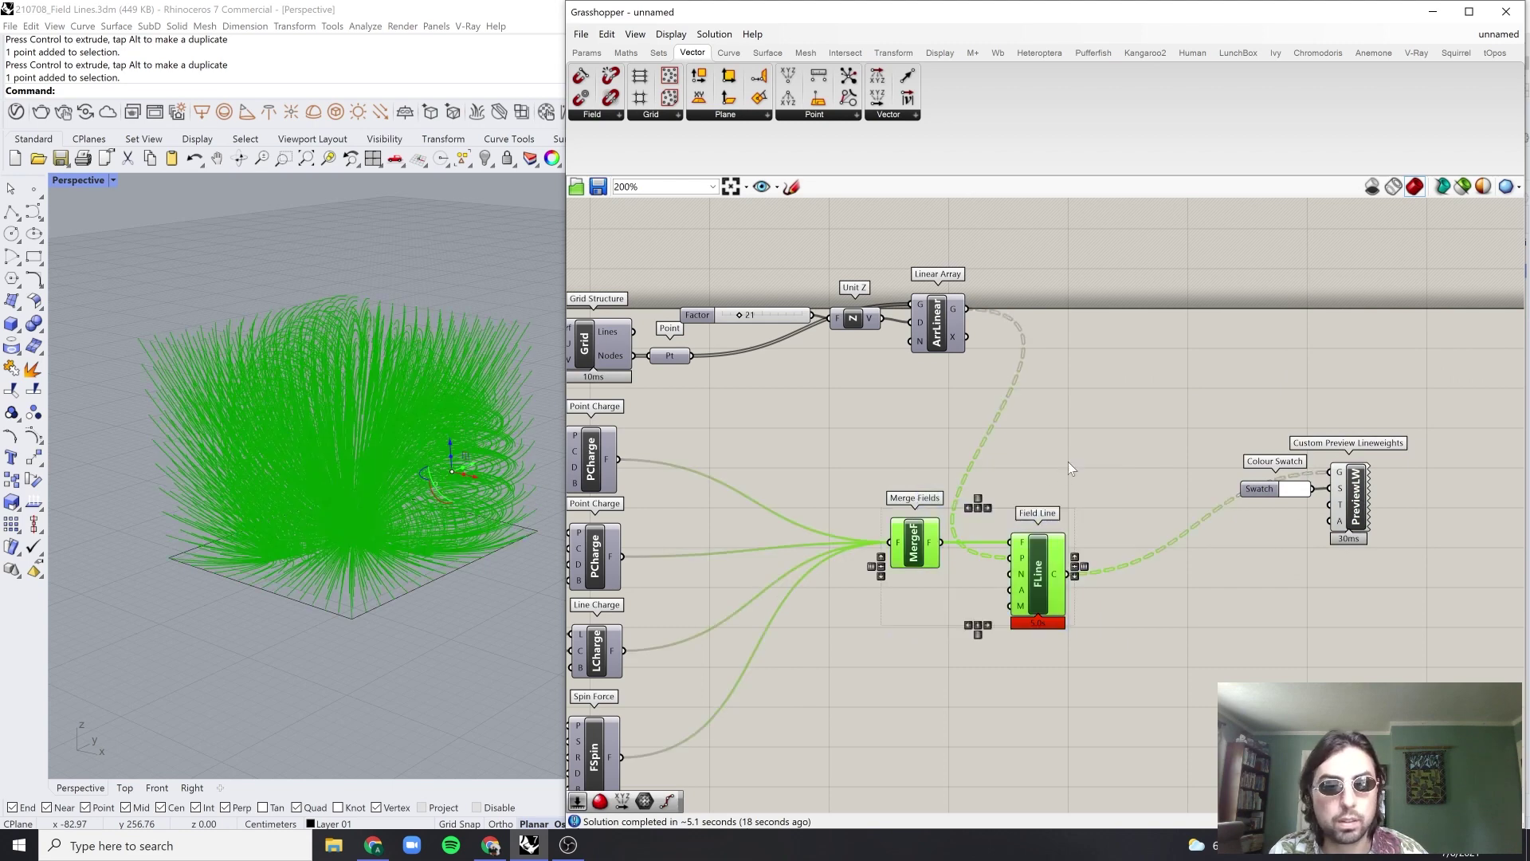
{"action": "middle_click", "coordinate": [1068, 461]}
{"action": "left_click", "coordinate": [1116, 411]}
Step: Add a number slider with value 500 and connect it to the steps input of Field Line
{"action": "scroll", "coordinate": [1059, 579], "scroll_direction": "up", "scroll_amount": 3}
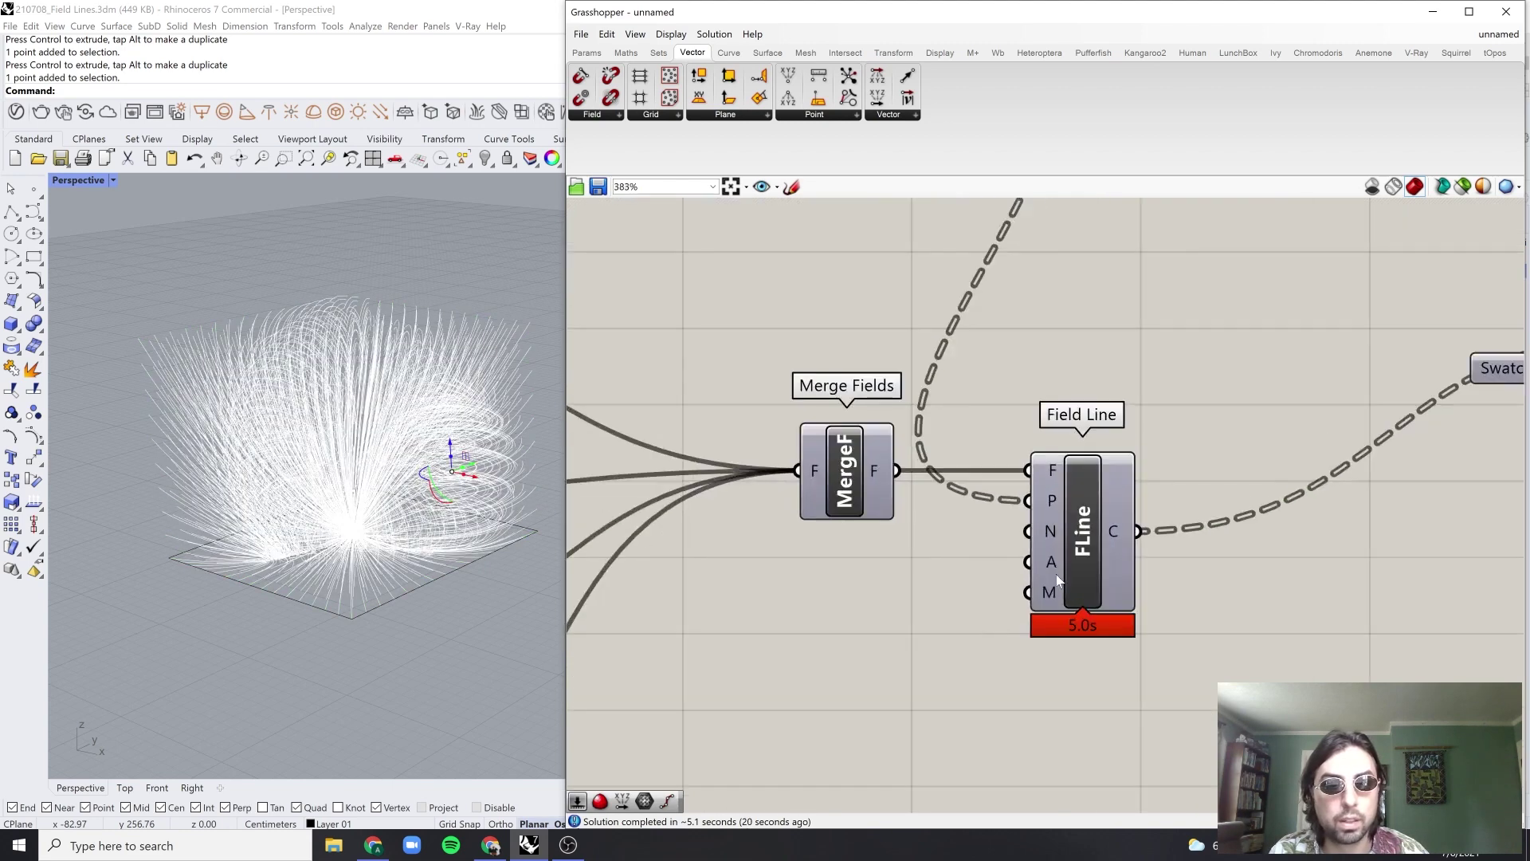
{"action": "double_click", "coordinate": [891, 639]}
{"action": "type", "text": "50"}
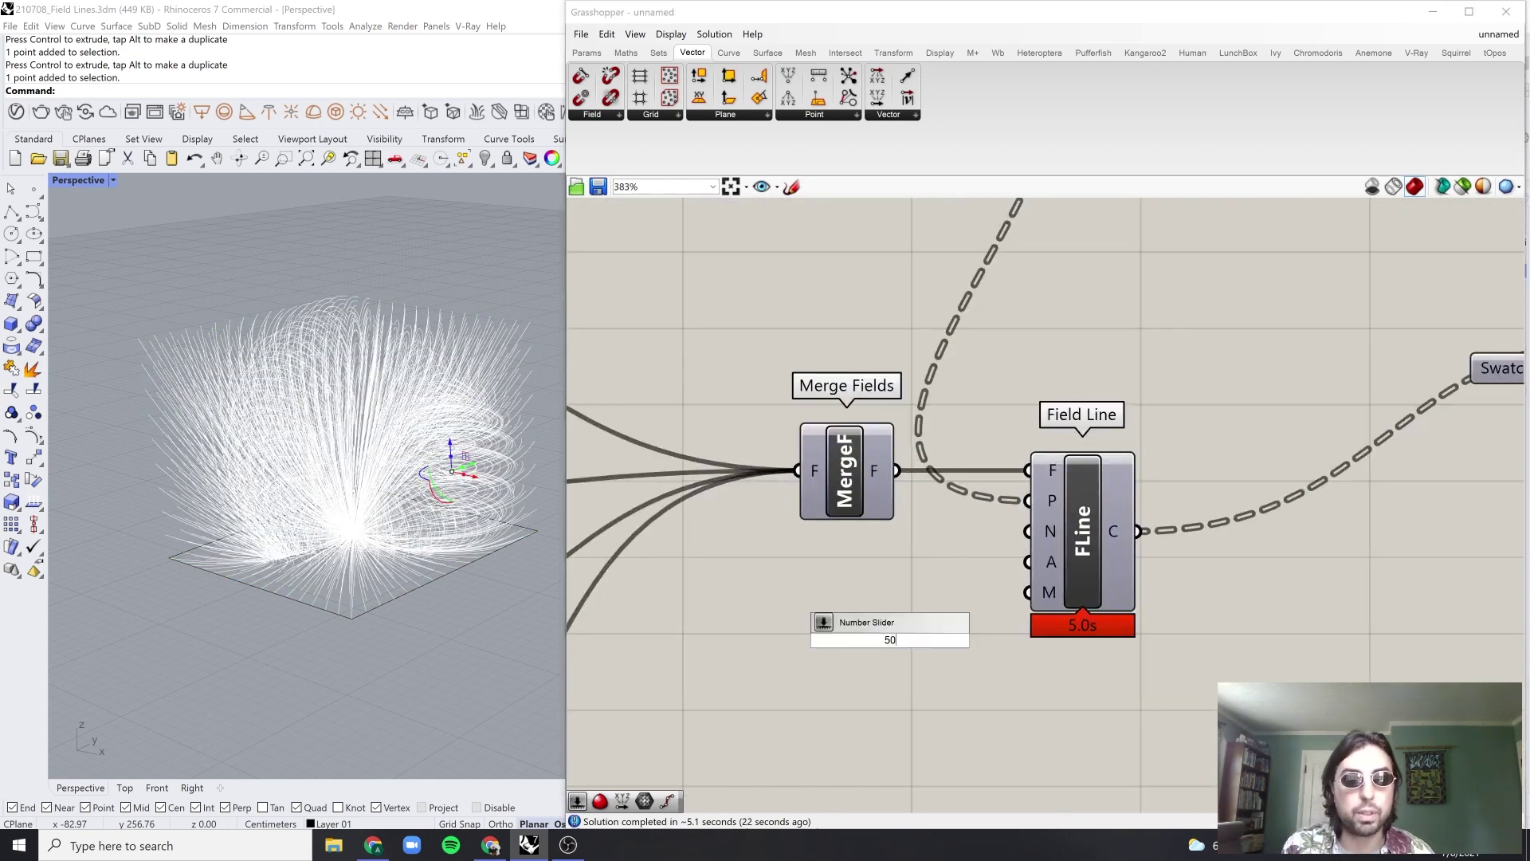
{"action": "type", "text": "0"}
{"action": "key", "text": "Return"}
{"action": "left_click_drag", "start_coordinate": [990, 647], "coordinate": [1028, 531]}
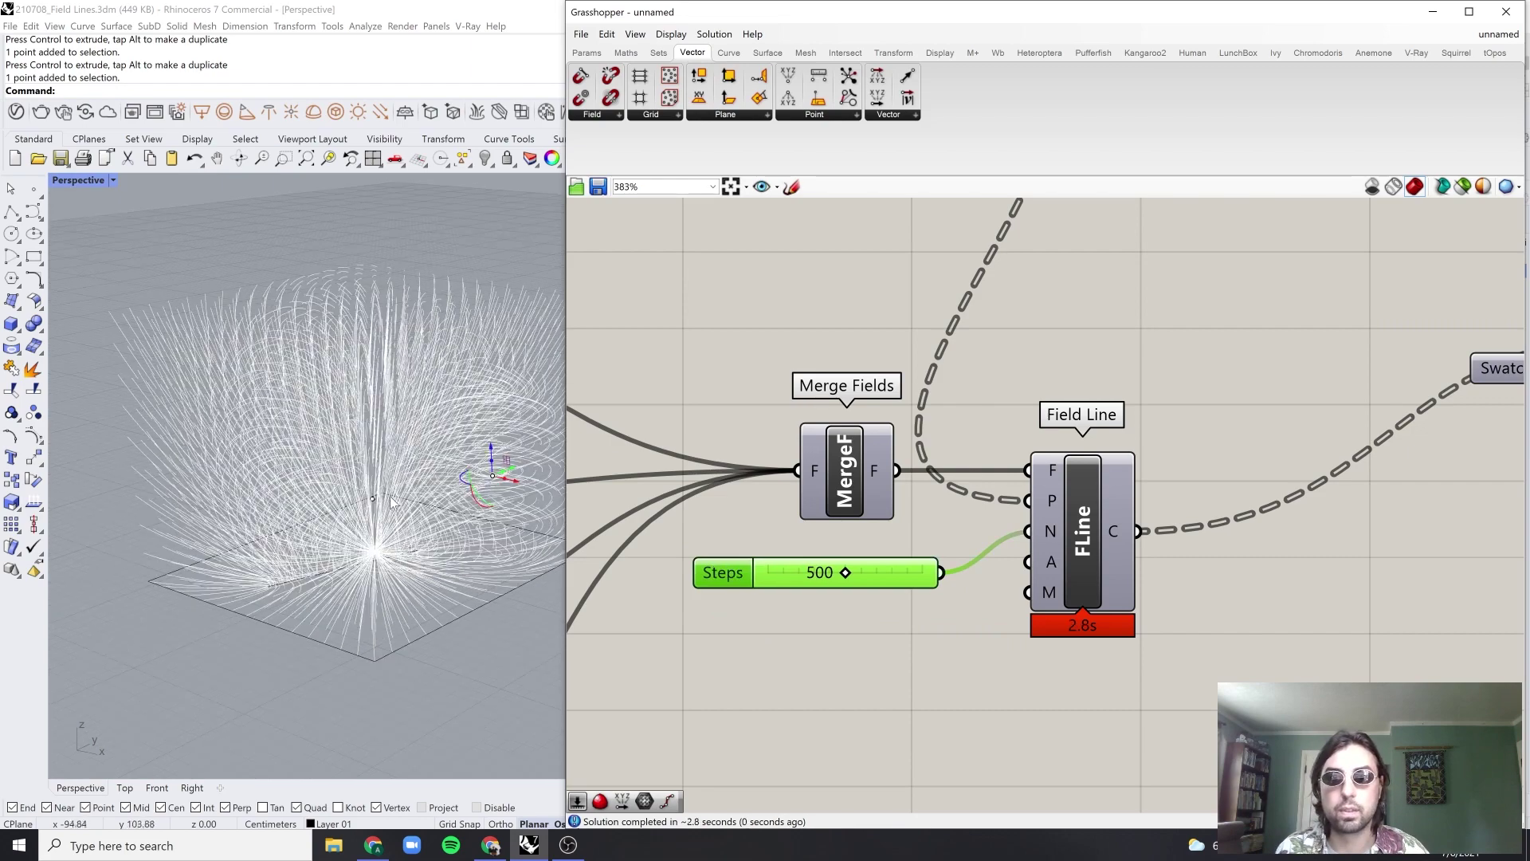
Step: Examine the three-dimensional field lines in the Top and Perspective views, and review the available Field components
{"action": "right_click_drag", "start_coordinate": [356, 496], "coordinate": [207, 717]}
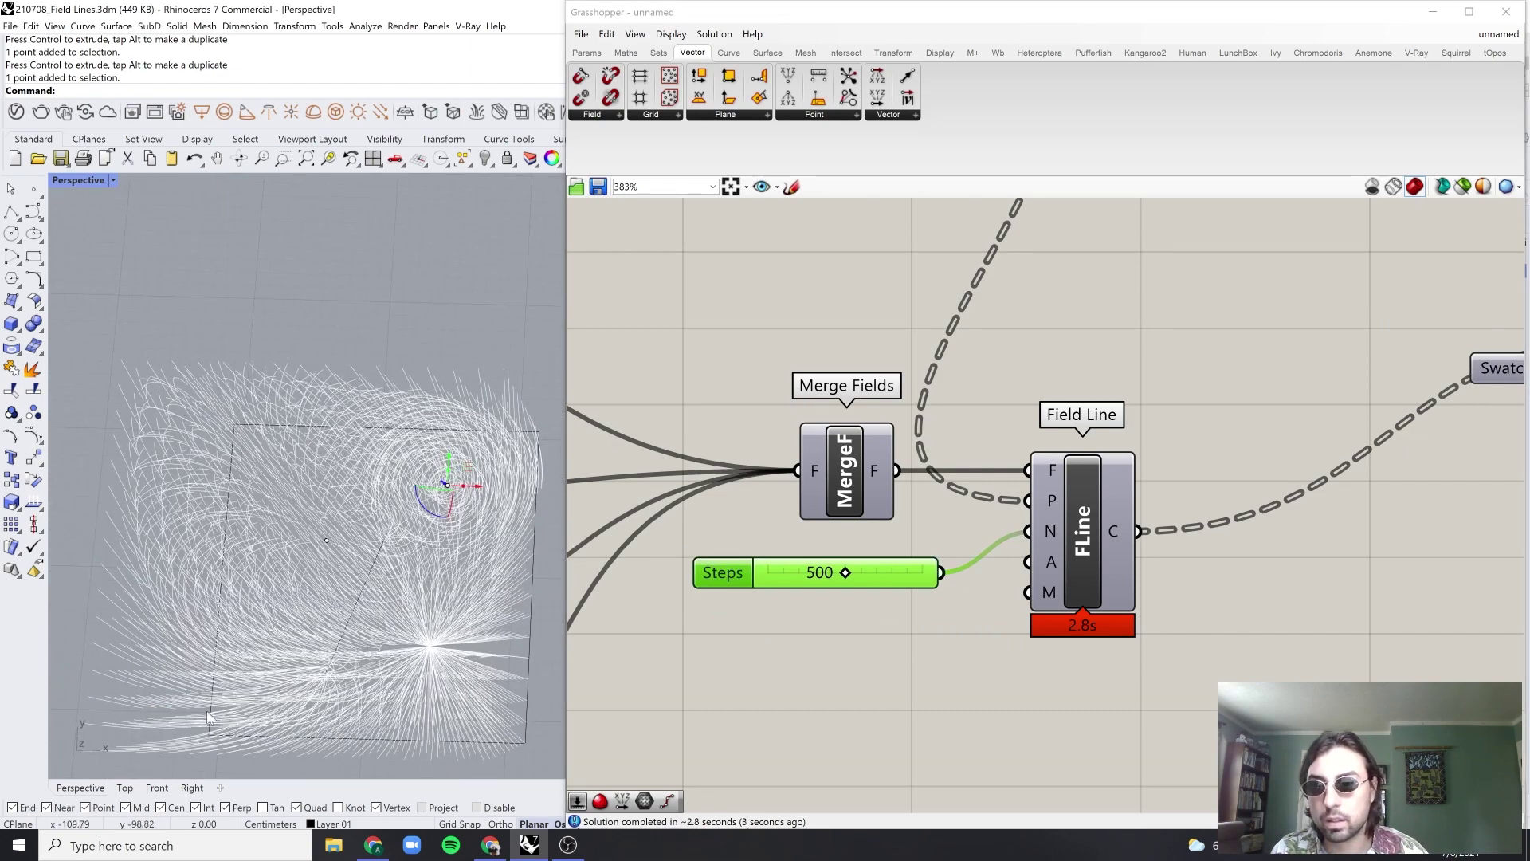
{"action": "left_click", "coordinate": [124, 787]}
{"action": "right_click_drag", "start_coordinate": [353, 463], "coordinate": [338, 504]}
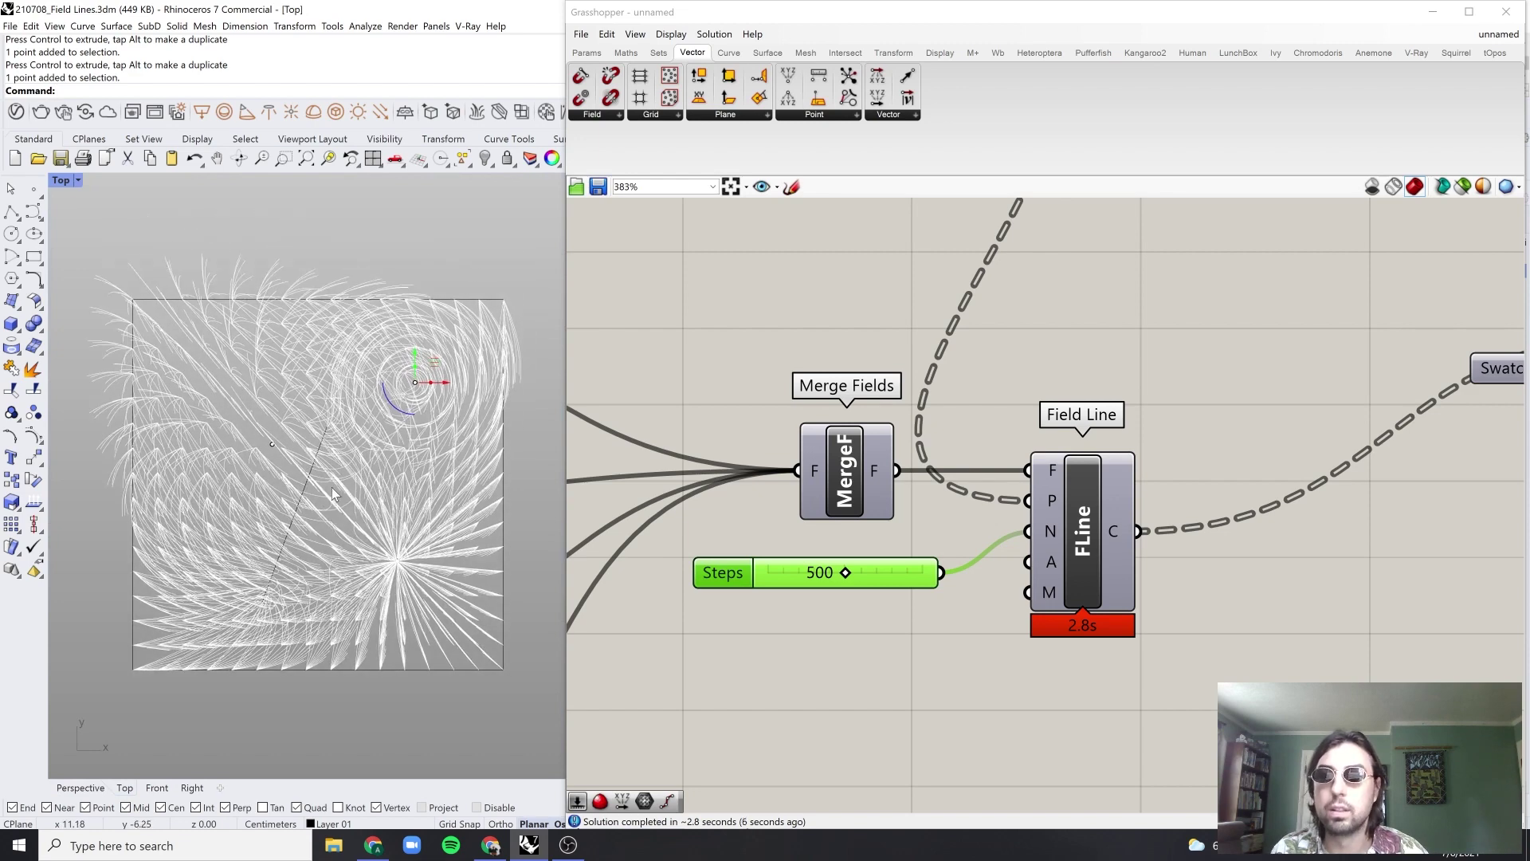
{"action": "left_click", "coordinate": [80, 787]}
{"action": "mouse_move", "coordinate": [375, 597]}
{"action": "right_mouse_down"}
{"action": "mouse_move", "coordinate": [402, 443]}
{"action": "mouse_move", "coordinate": [396, 502]}
{"action": "mouse_move", "coordinate": [431, 502]}
{"action": "right_mouse_up"}
{"action": "scroll", "coordinate": [1243, 523], "scroll_direction": "down", "scroll_amount": 5}
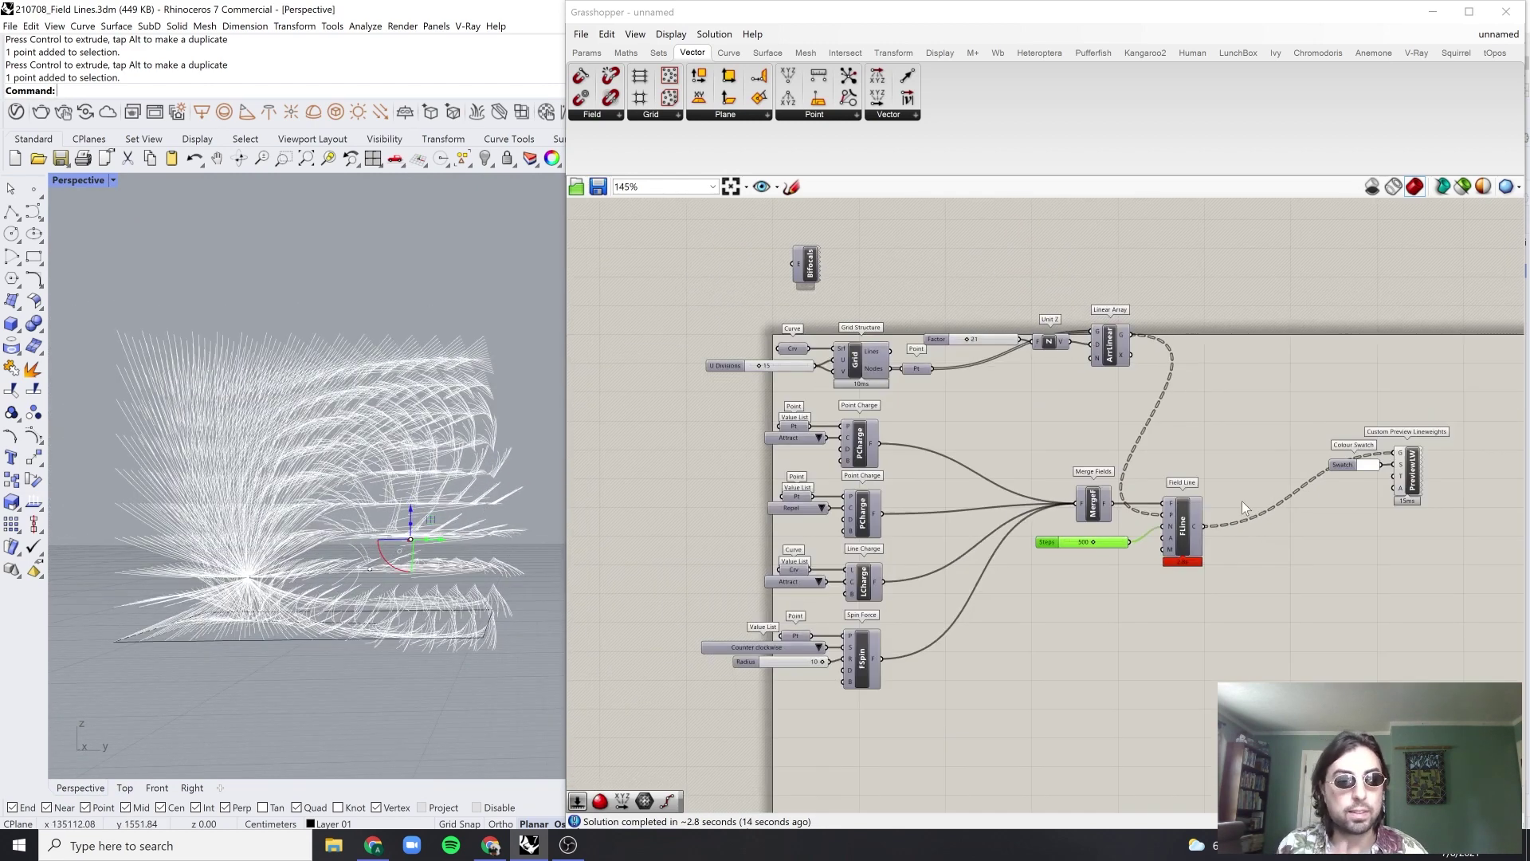
{"action": "right_click_drag", "start_coordinate": [1299, 431], "coordinate": [1199, 451]}
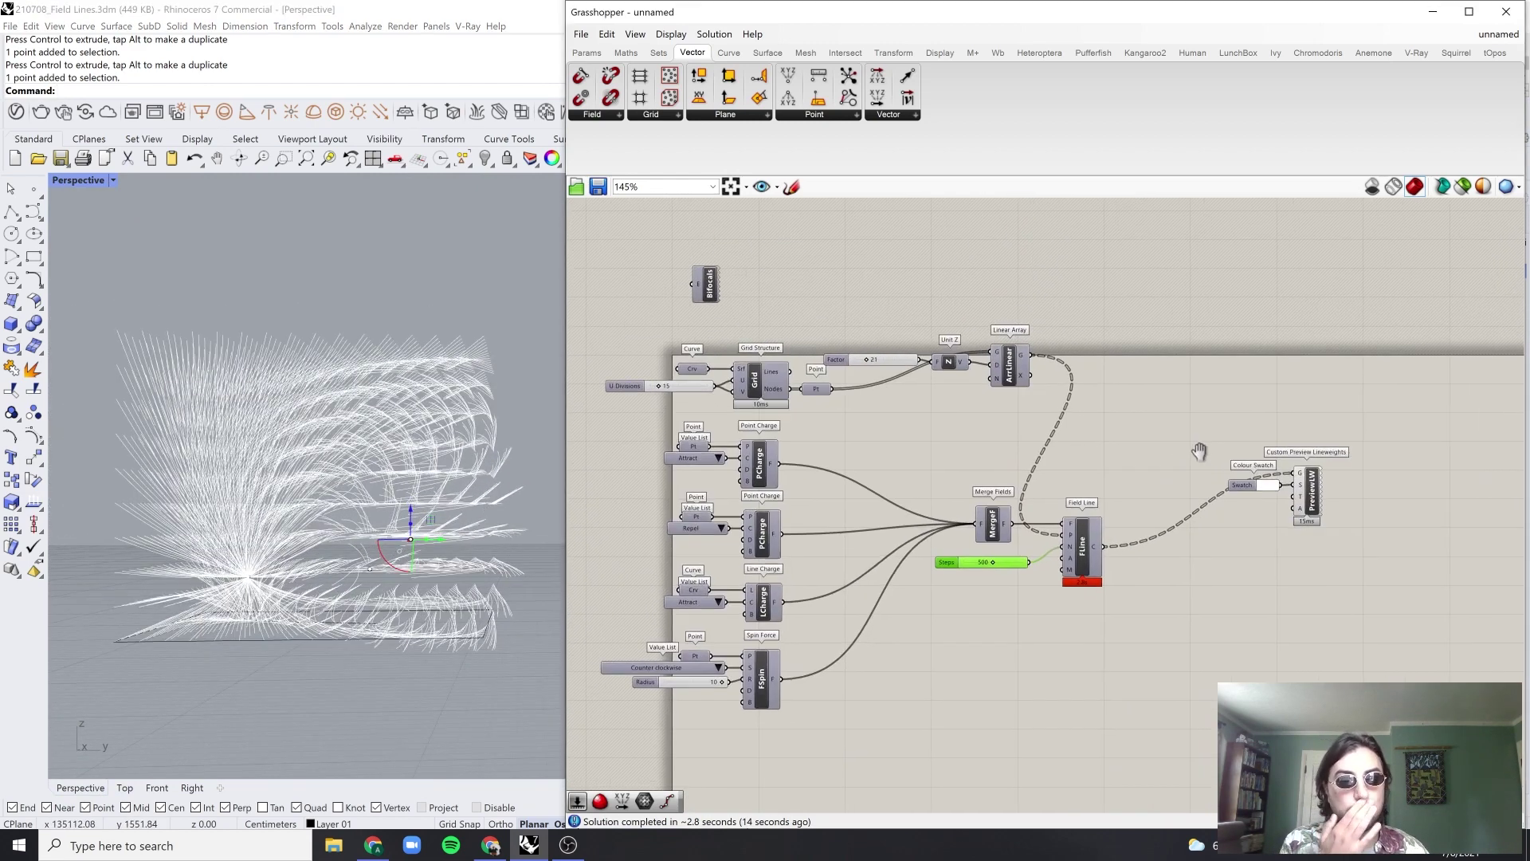
{"action": "left_click", "coordinate": [596, 116]}
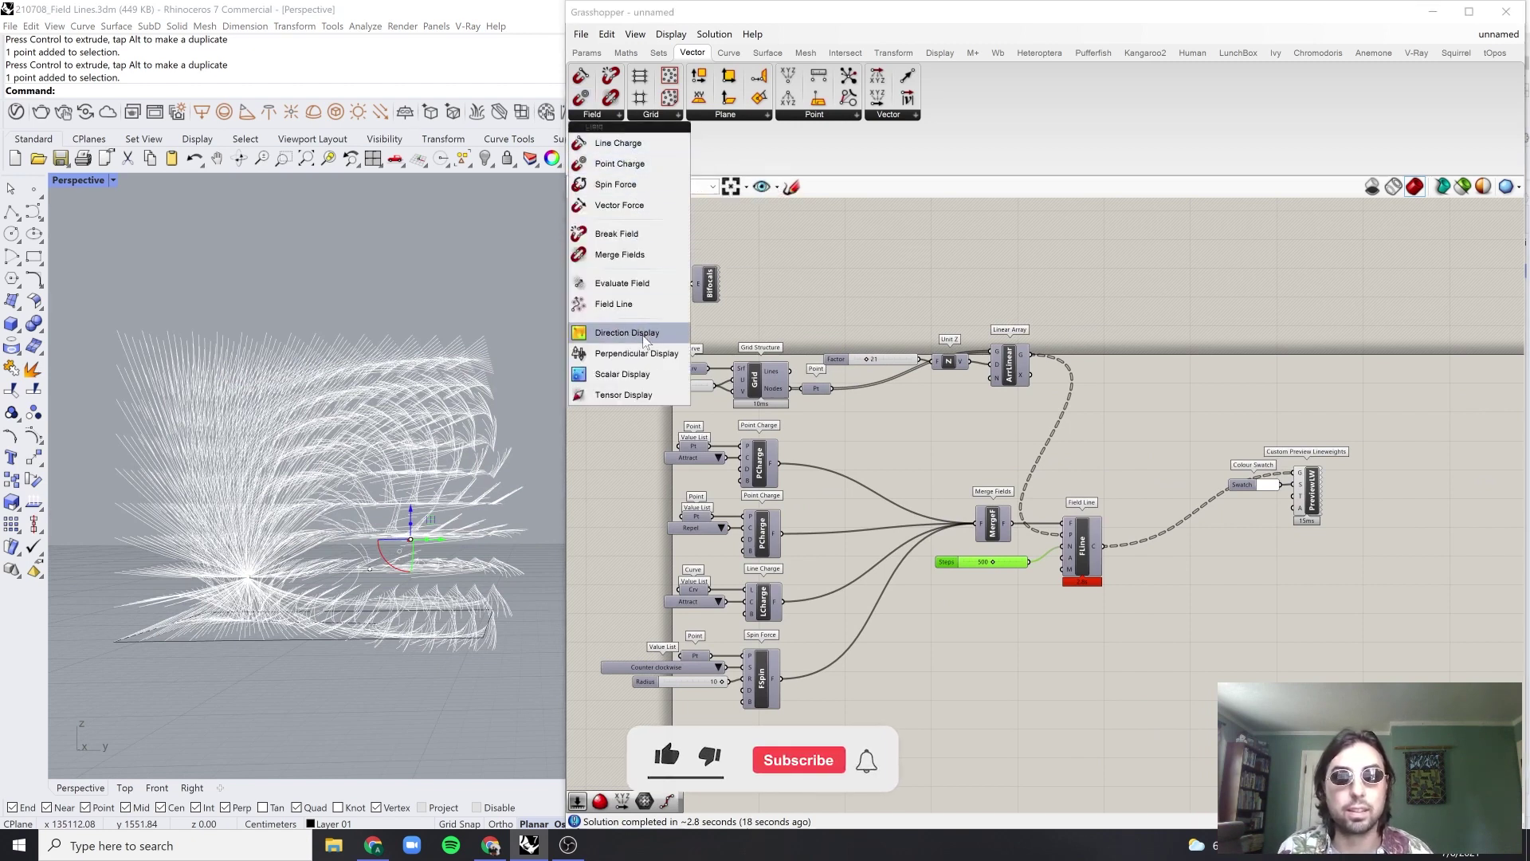
{"action": "left_click_drag", "start_coordinate": [637, 190], "coordinate": [1024, 271]}
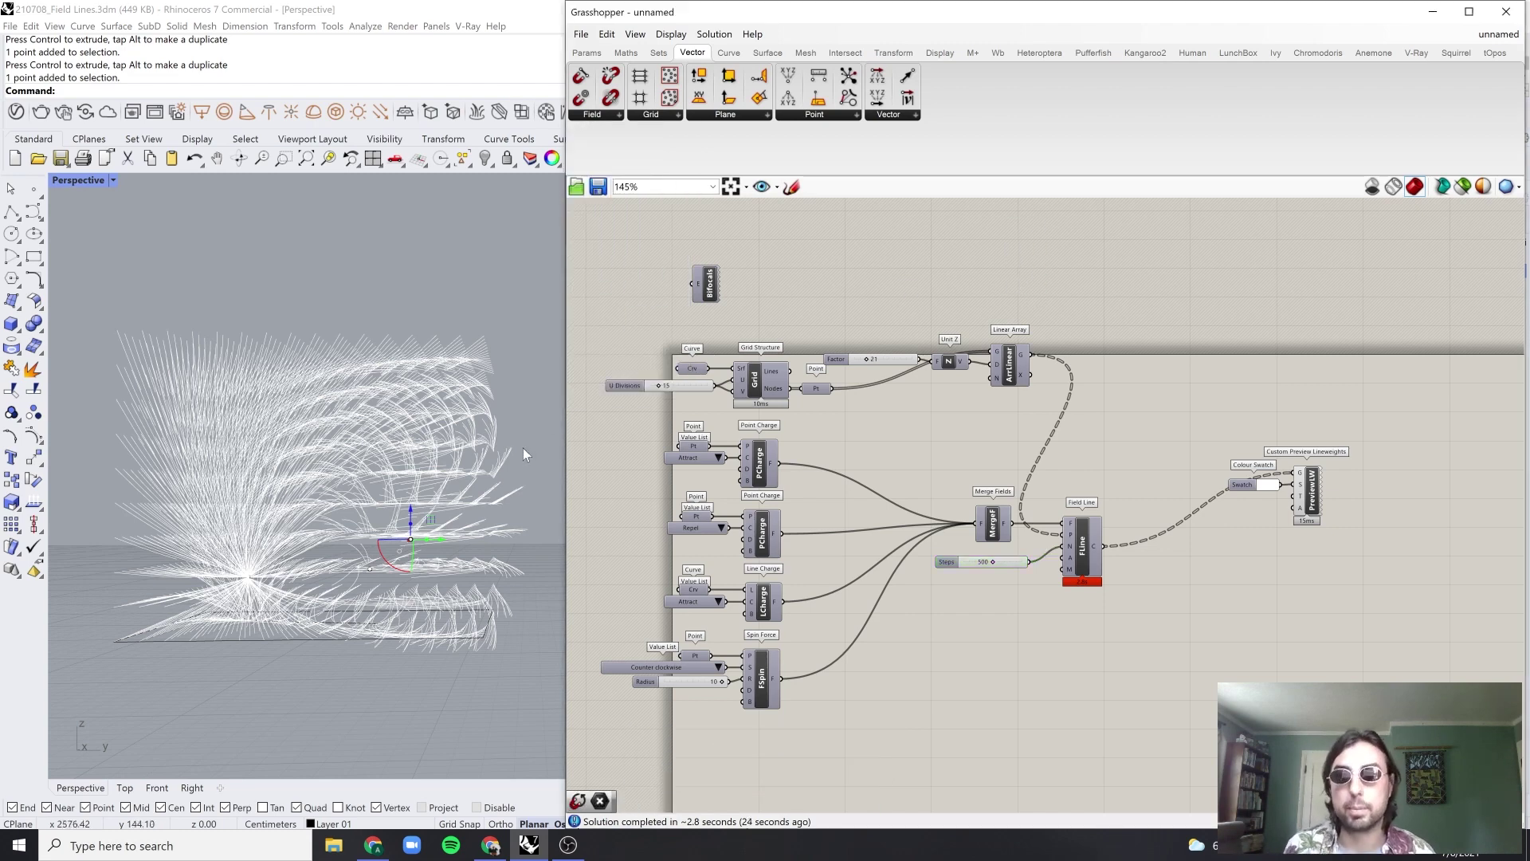
{"action": "mouse_move", "coordinate": [510, 419]}
{"action": "right_mouse_down"}
{"action": "mouse_move", "coordinate": [505, 438]}
{"action": "mouse_move", "coordinate": [510, 423]}
{"action": "right_mouse_up"}
{"action": "scroll", "coordinate": [508, 432], "scroll_direction": "down", "scroll_amount": 5}
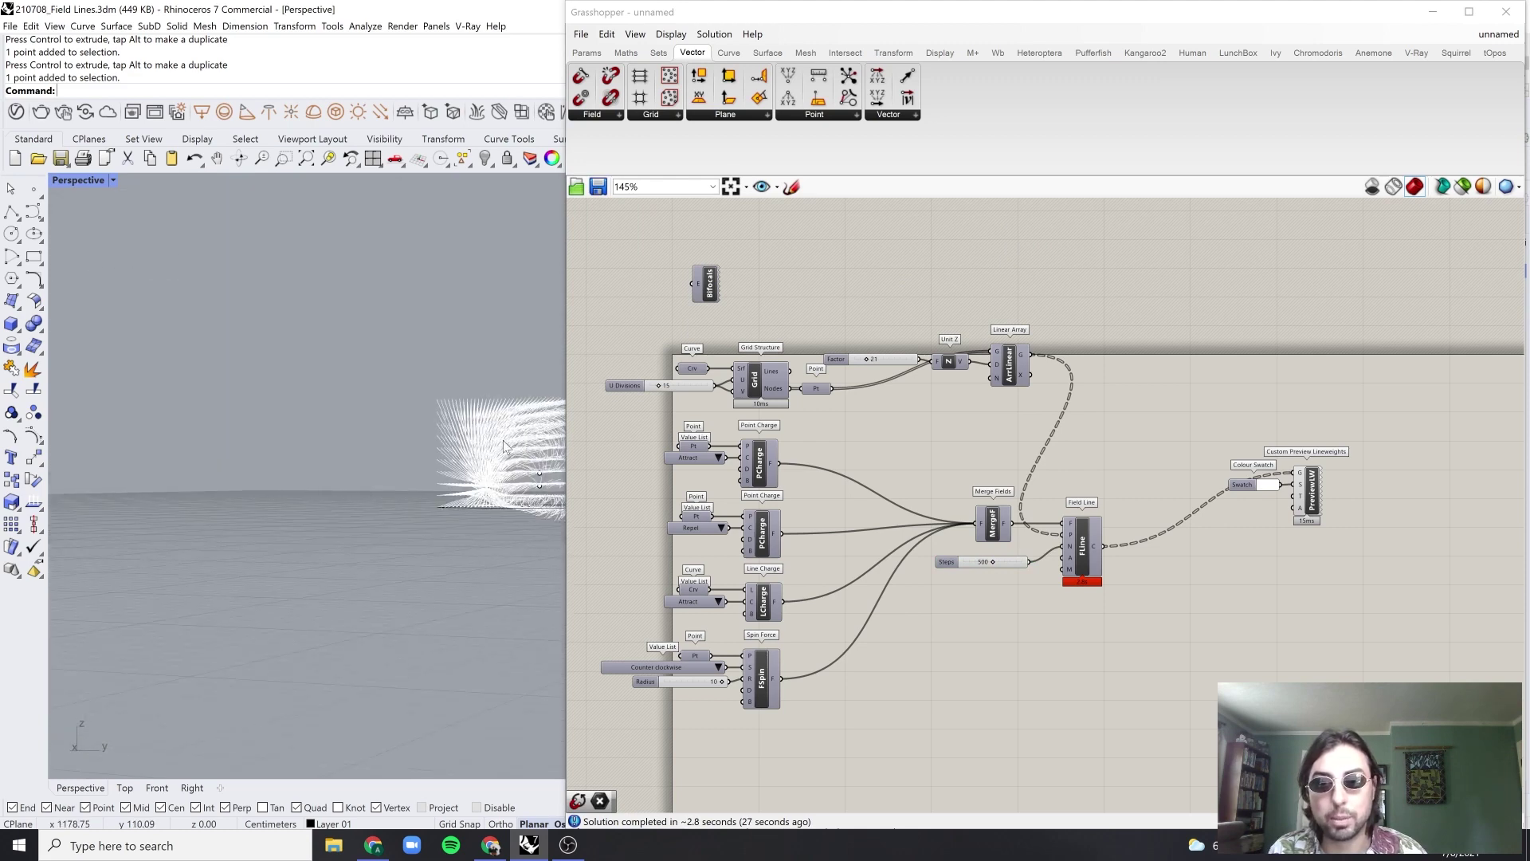
{"action": "right_click_drag", "start_coordinate": [391, 466], "coordinate": [439, 575]}
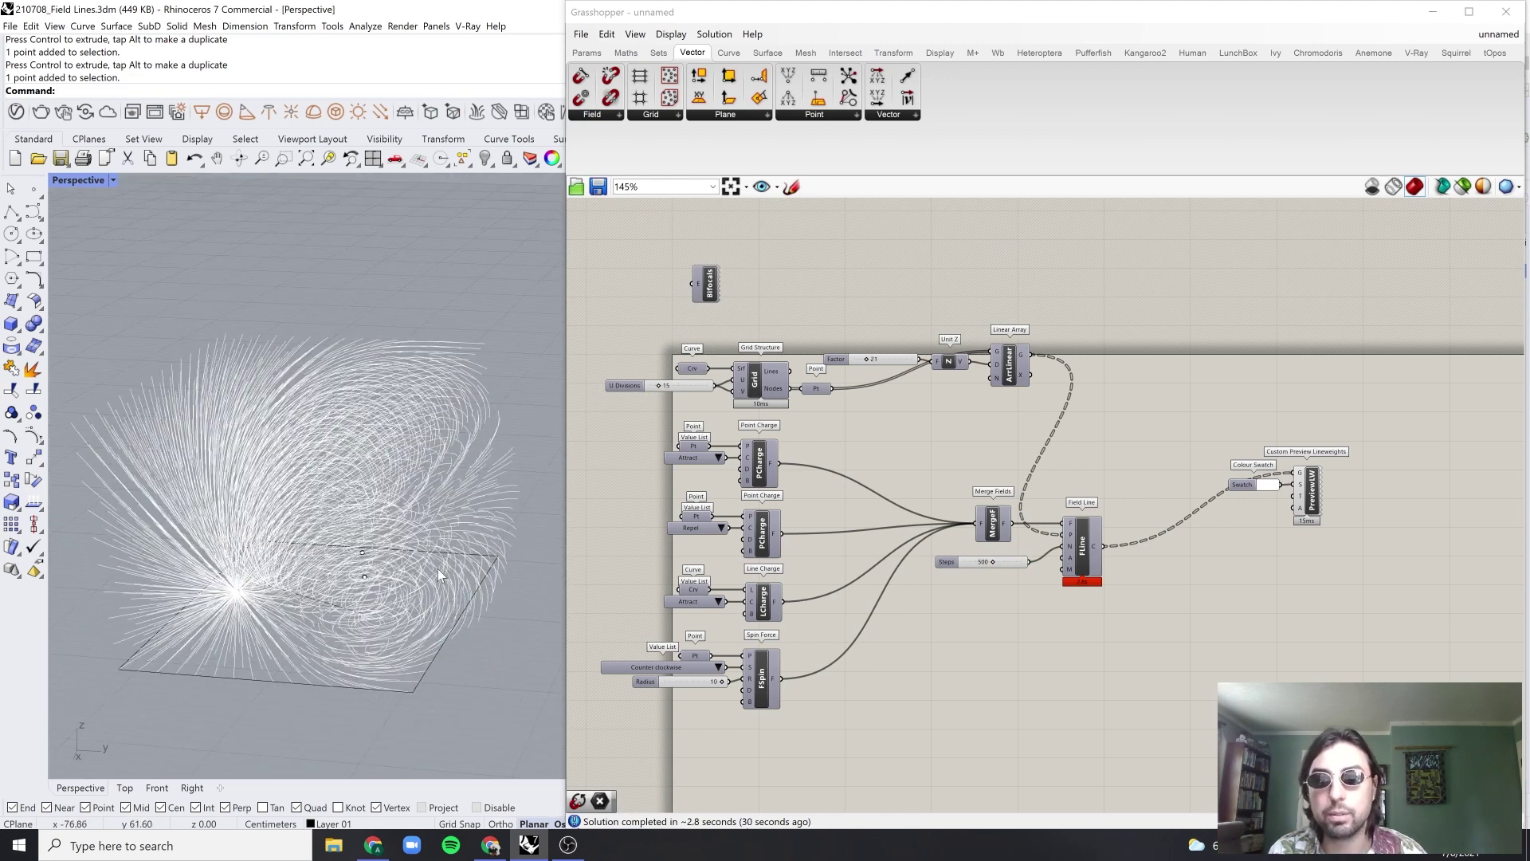